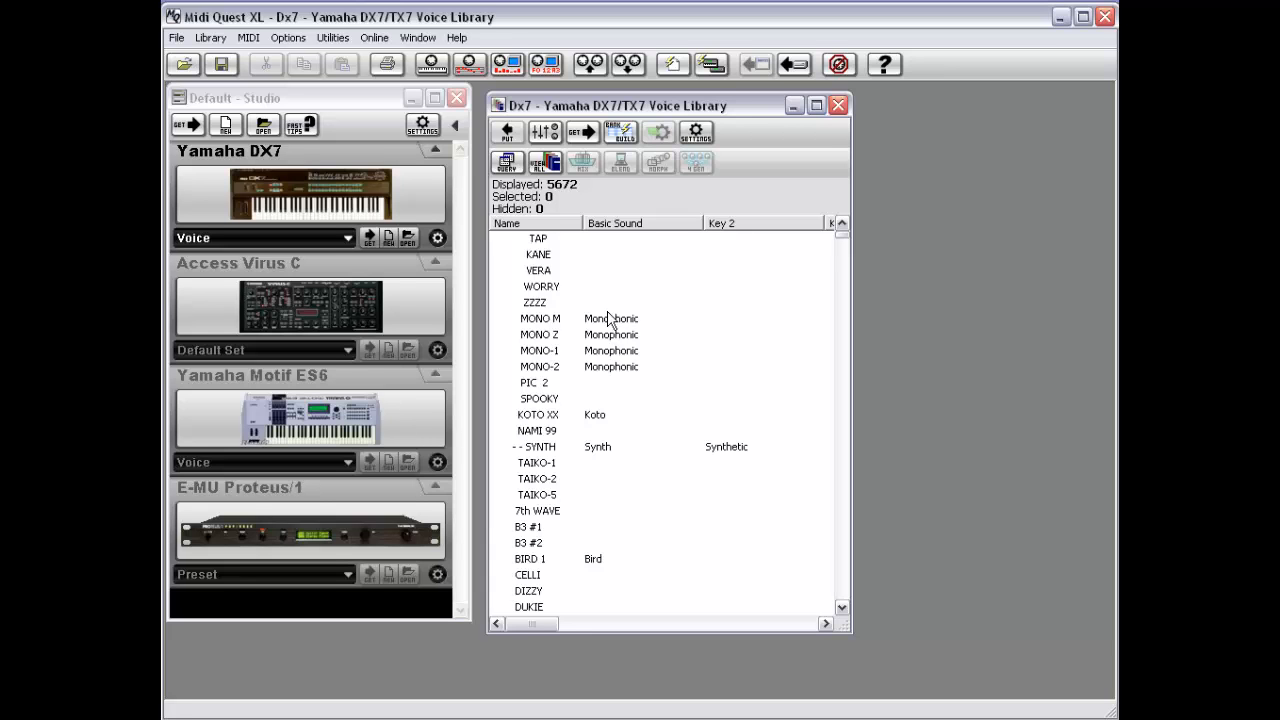
# Step: With the Dx7 library closed, create an empty Voice library for the Yamaha DX7 and close it again
pyautogui.doubleClick(498, 105)
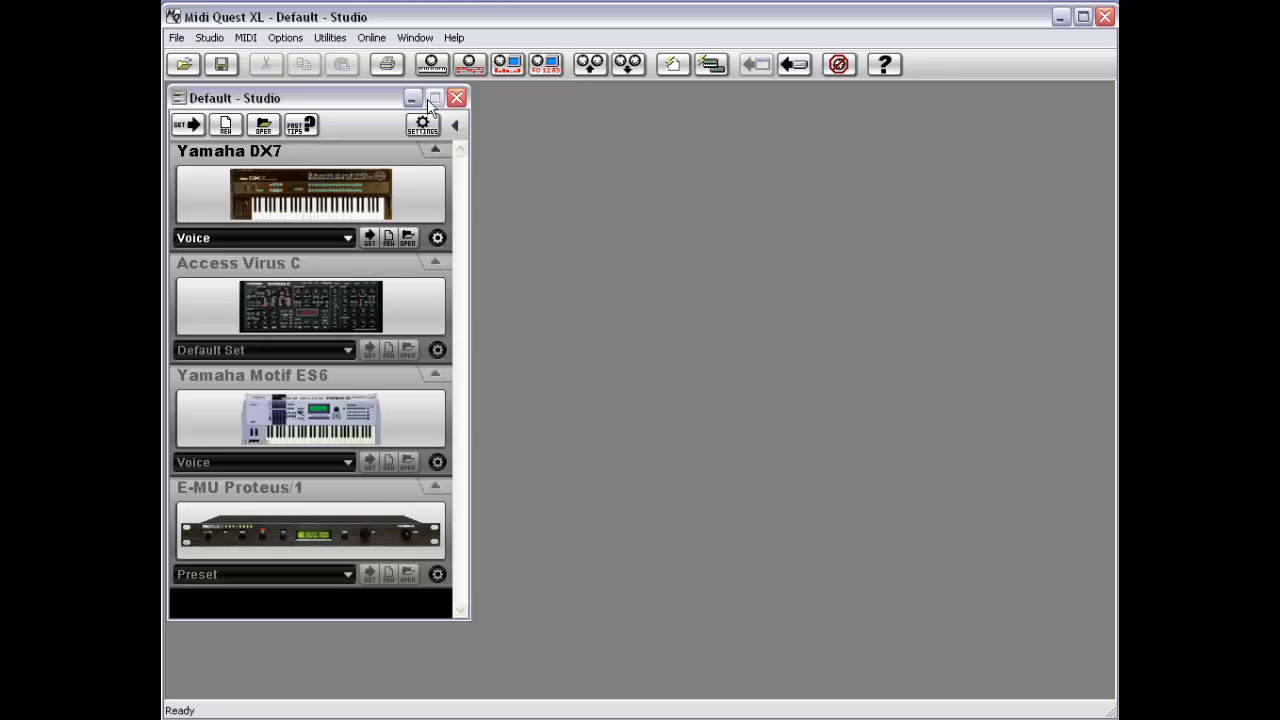
pyautogui.click(241, 236)
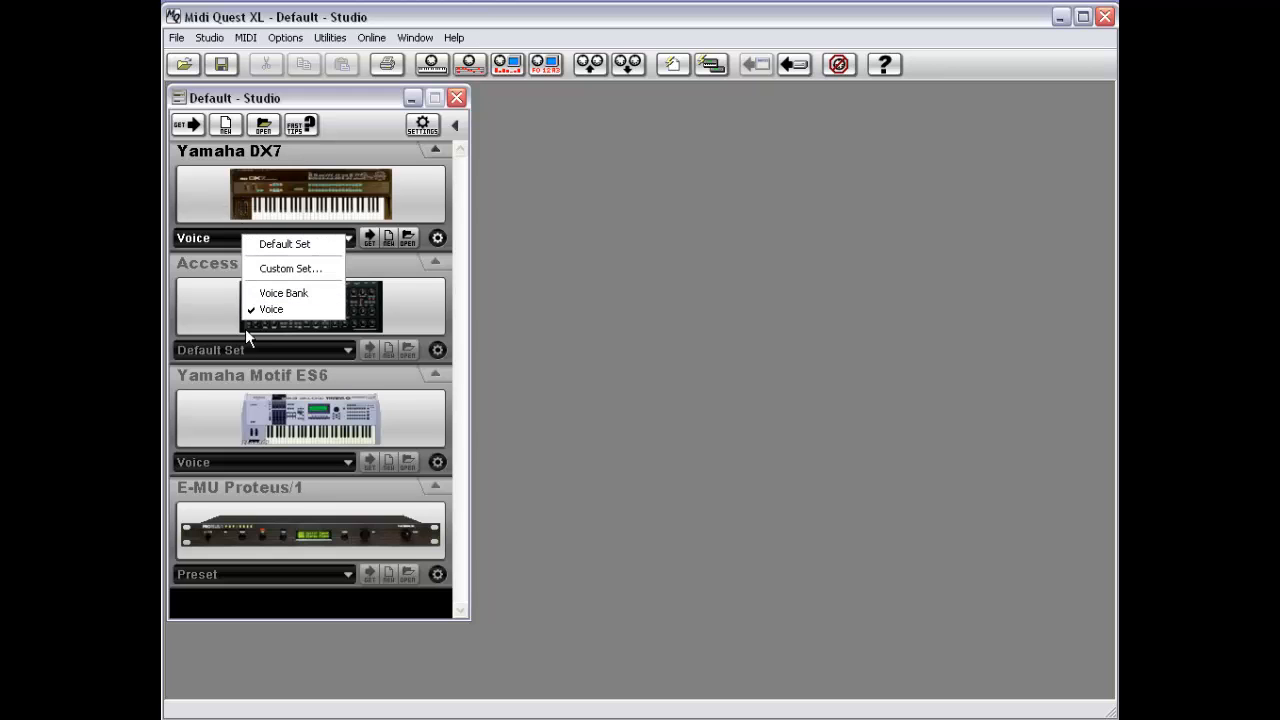
pyautogui.click(262, 197)
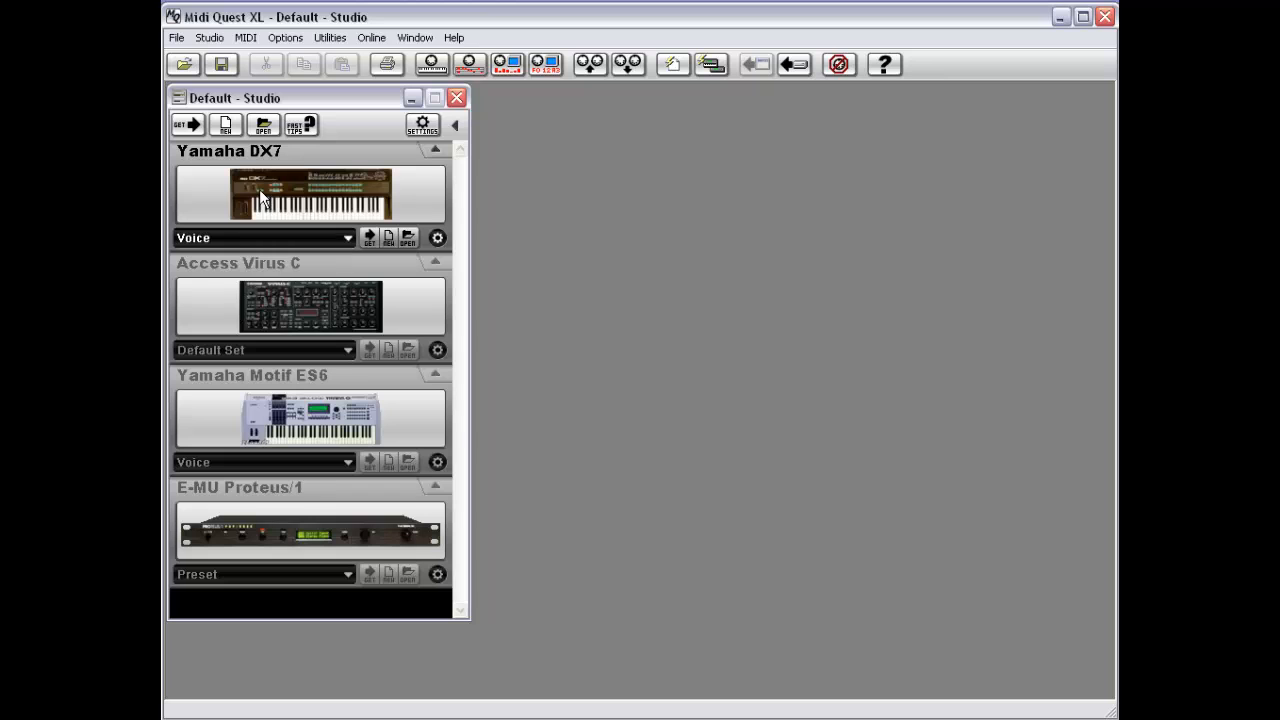
pyautogui.click(272, 240)
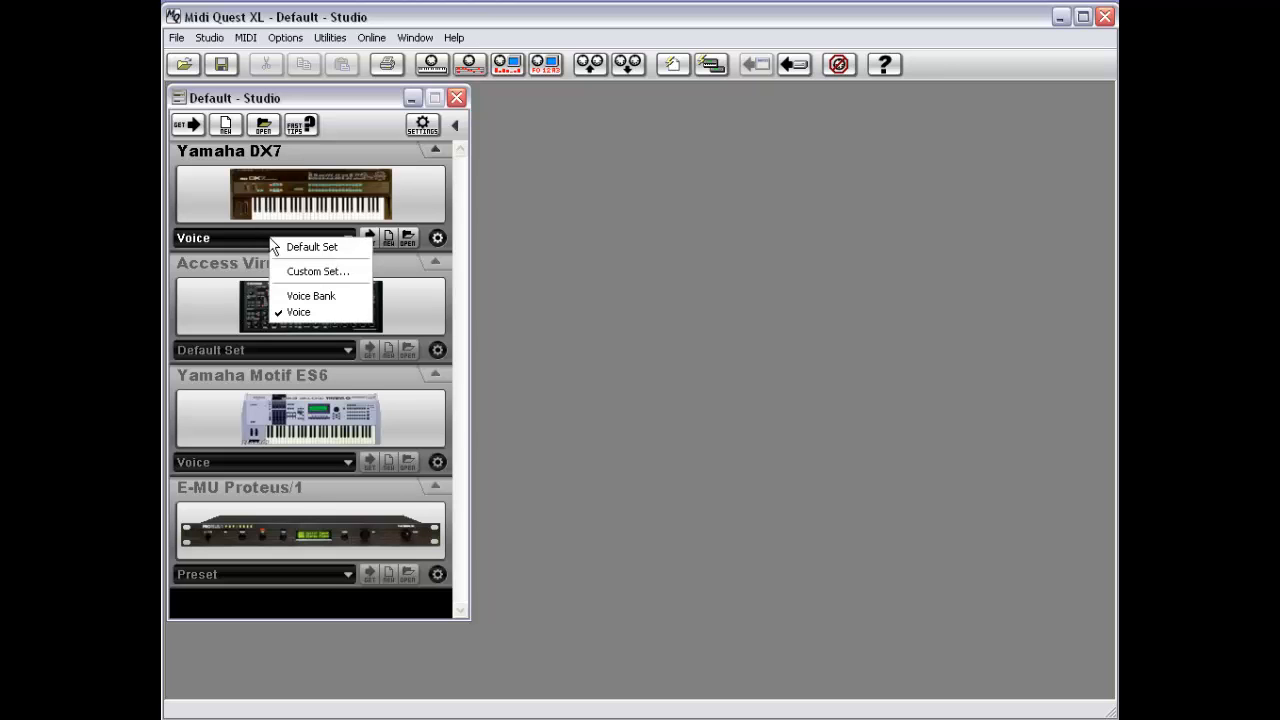
pyautogui.click(362, 313)
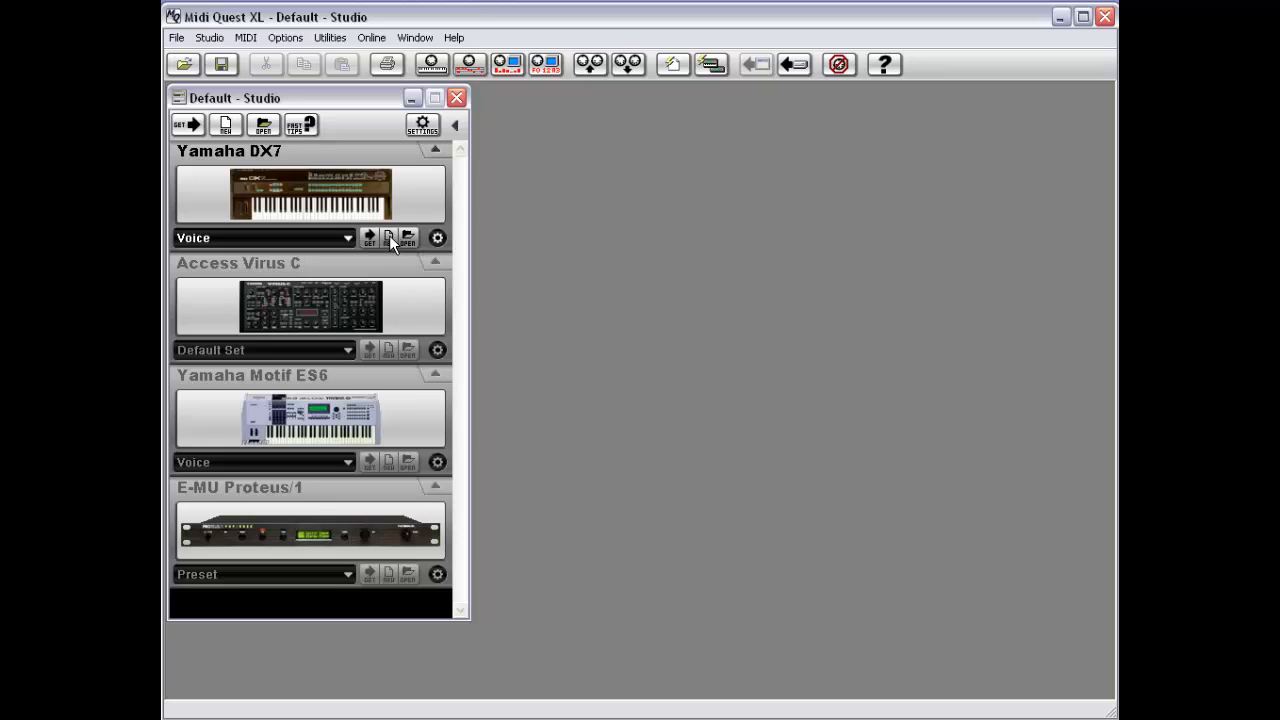
pyautogui.click(389, 239)
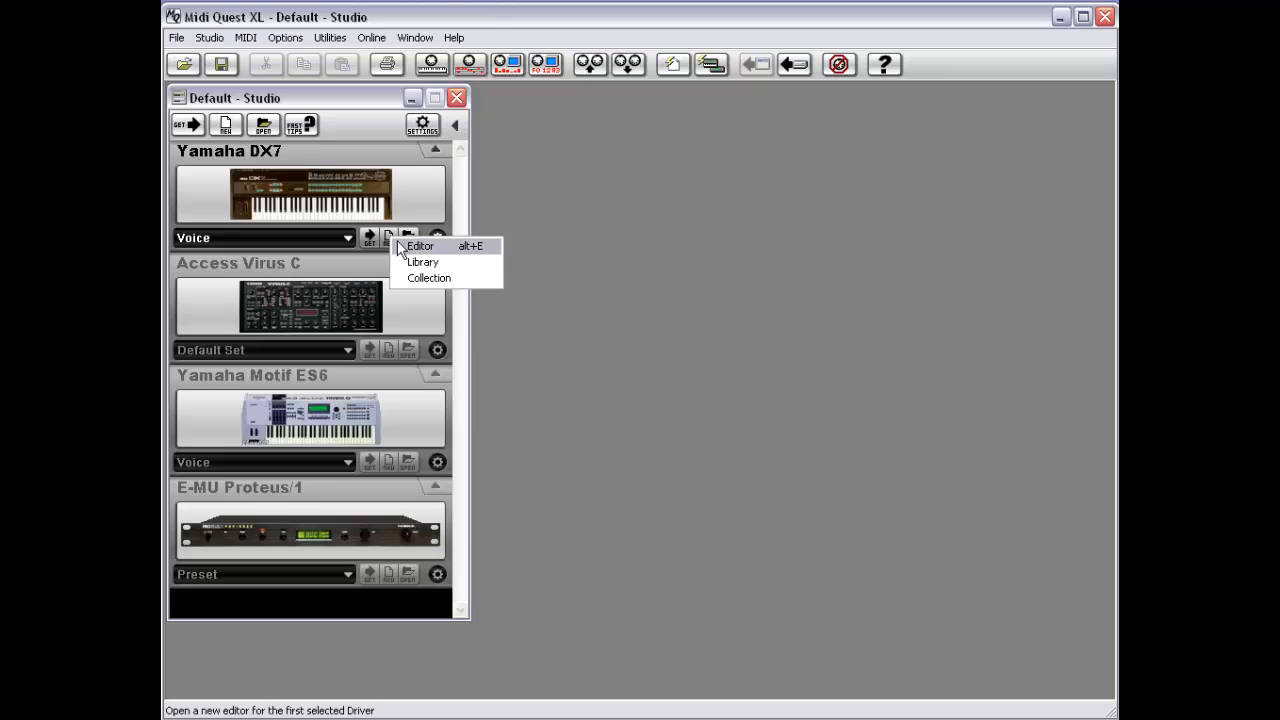
pyautogui.click(418, 264)
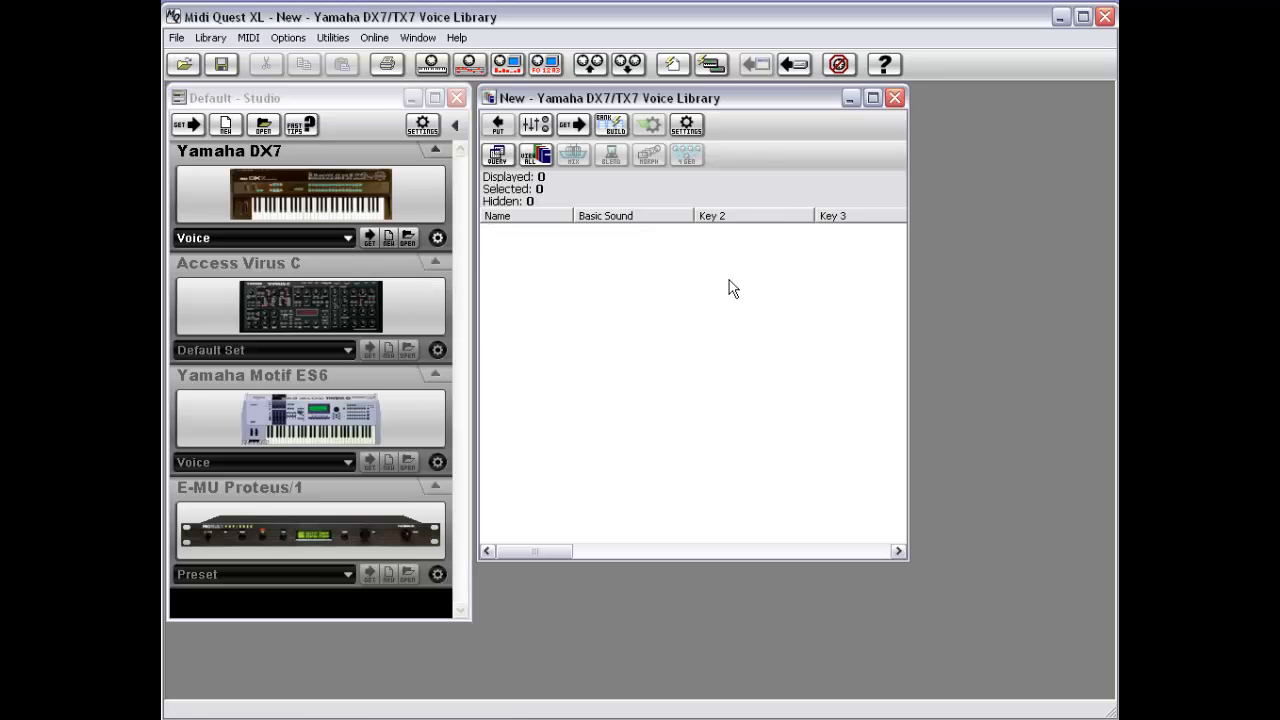
pyautogui.doubleClick(489, 99)
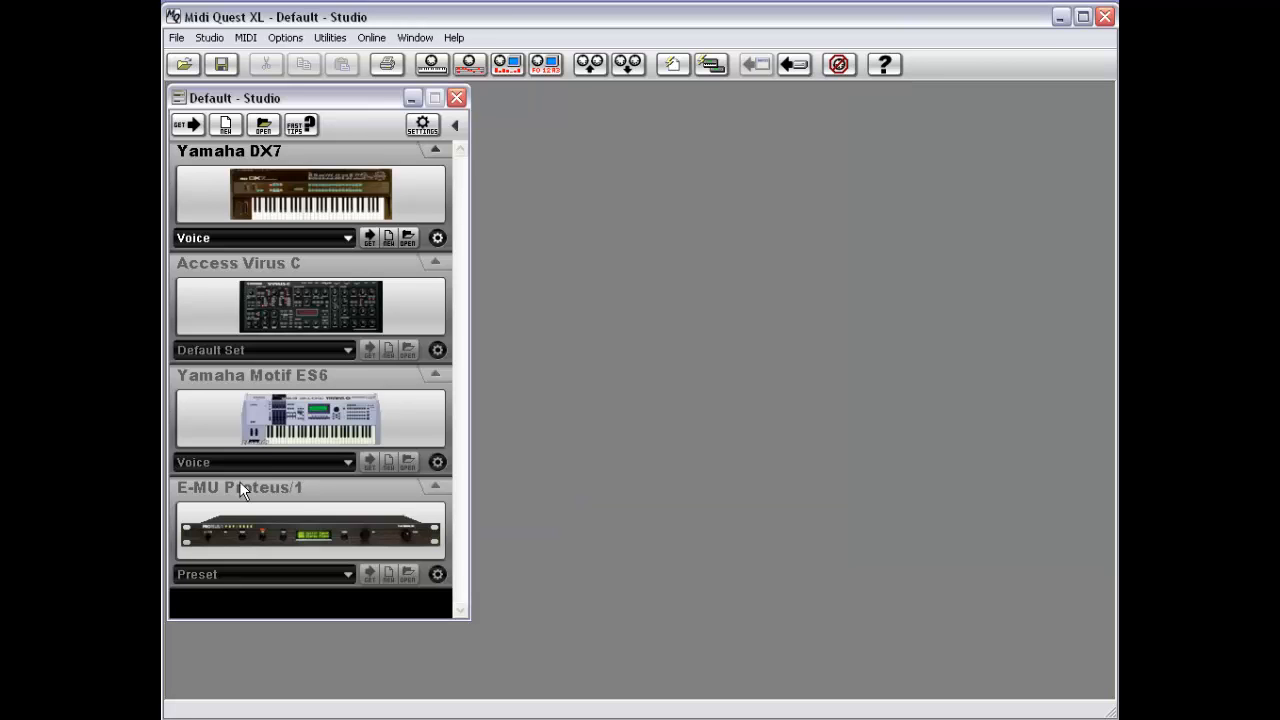
# Step: Create an empty Voice library for the Yamaha Motif ES6 and close it, selecting the Access Virus C in the studio
pyautogui.click(253, 425)
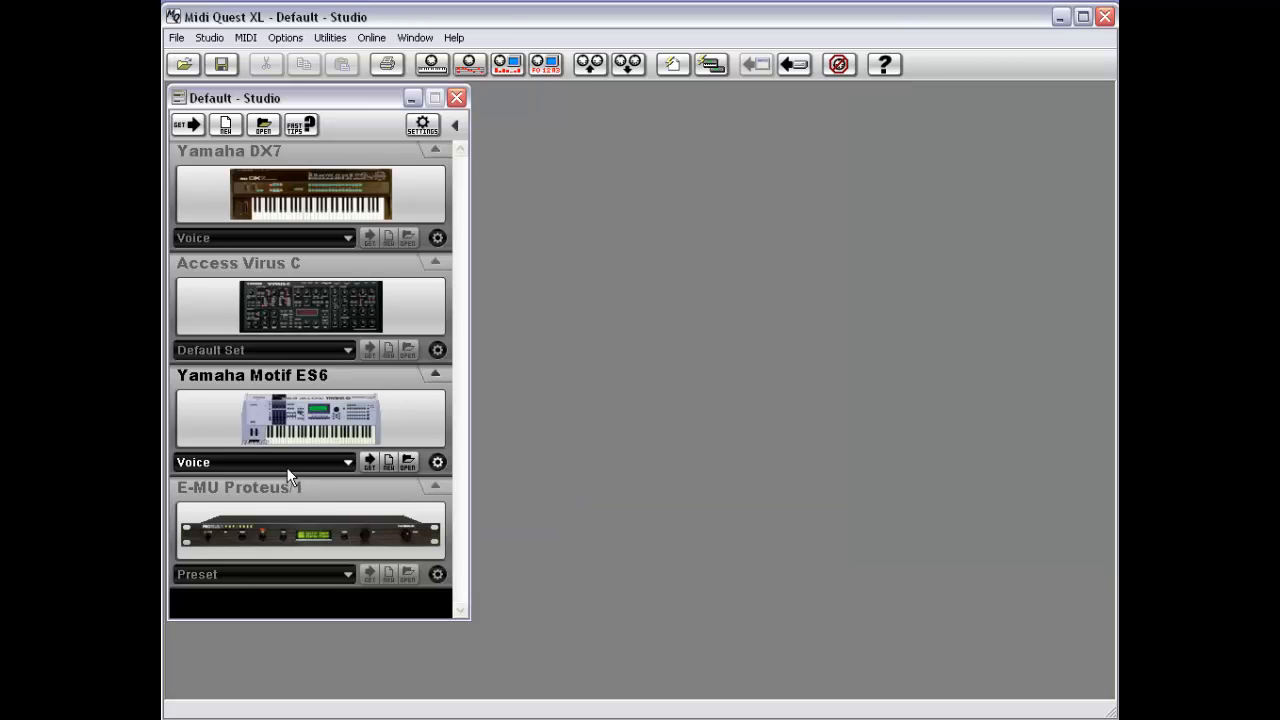
pyautogui.click(392, 461)
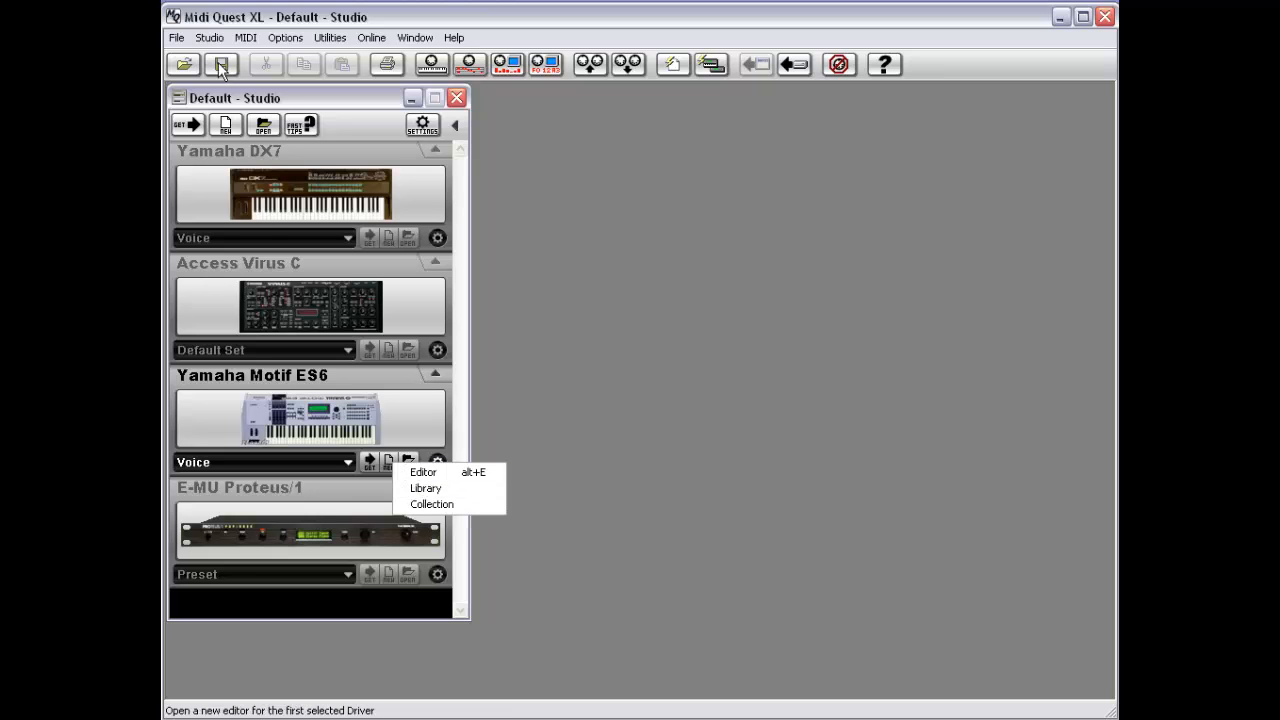
pyautogui.click(176, 38)
pyautogui.moveTo(190, 58)
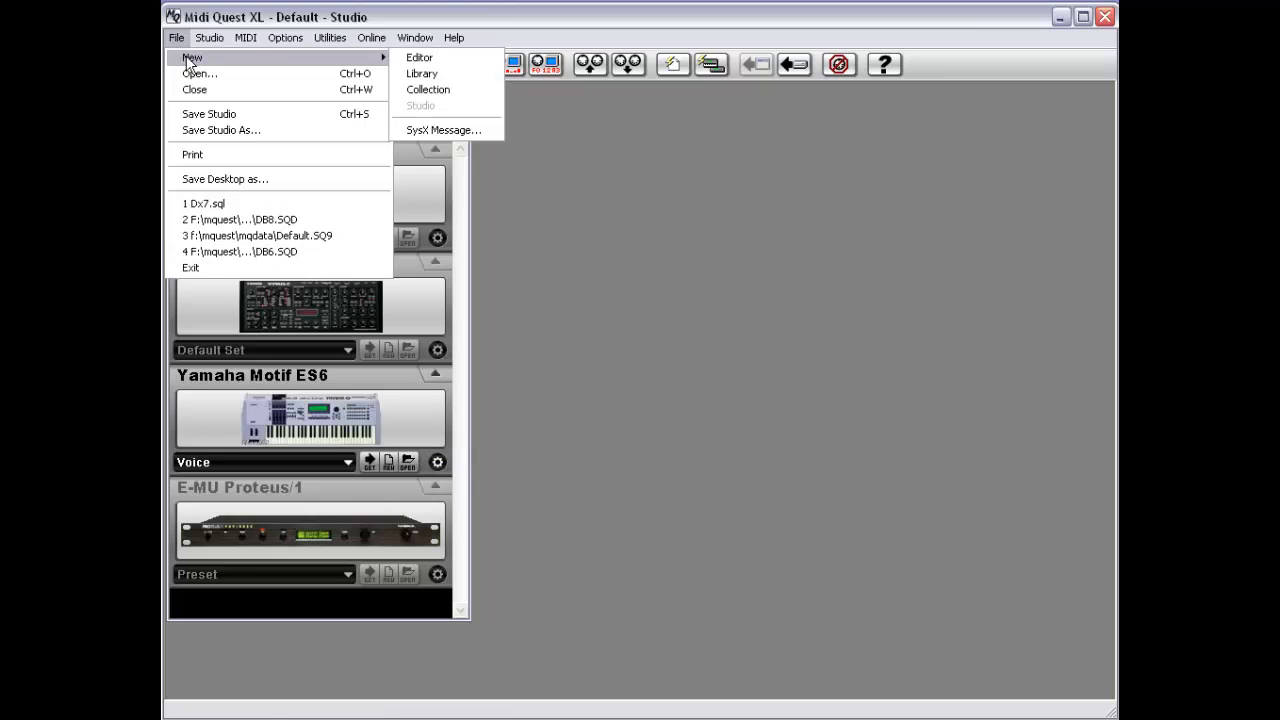
pyautogui.click(444, 73)
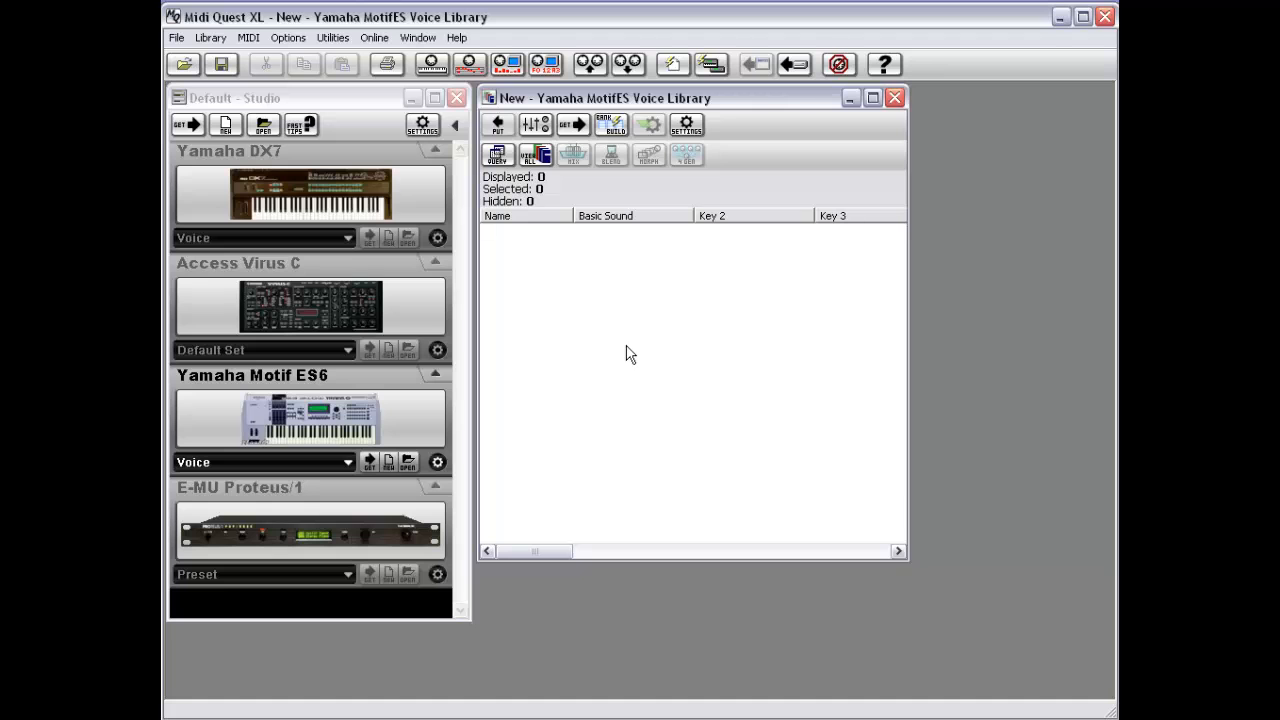
pyautogui.click(280, 318)
pyautogui.doubleClick(489, 95)
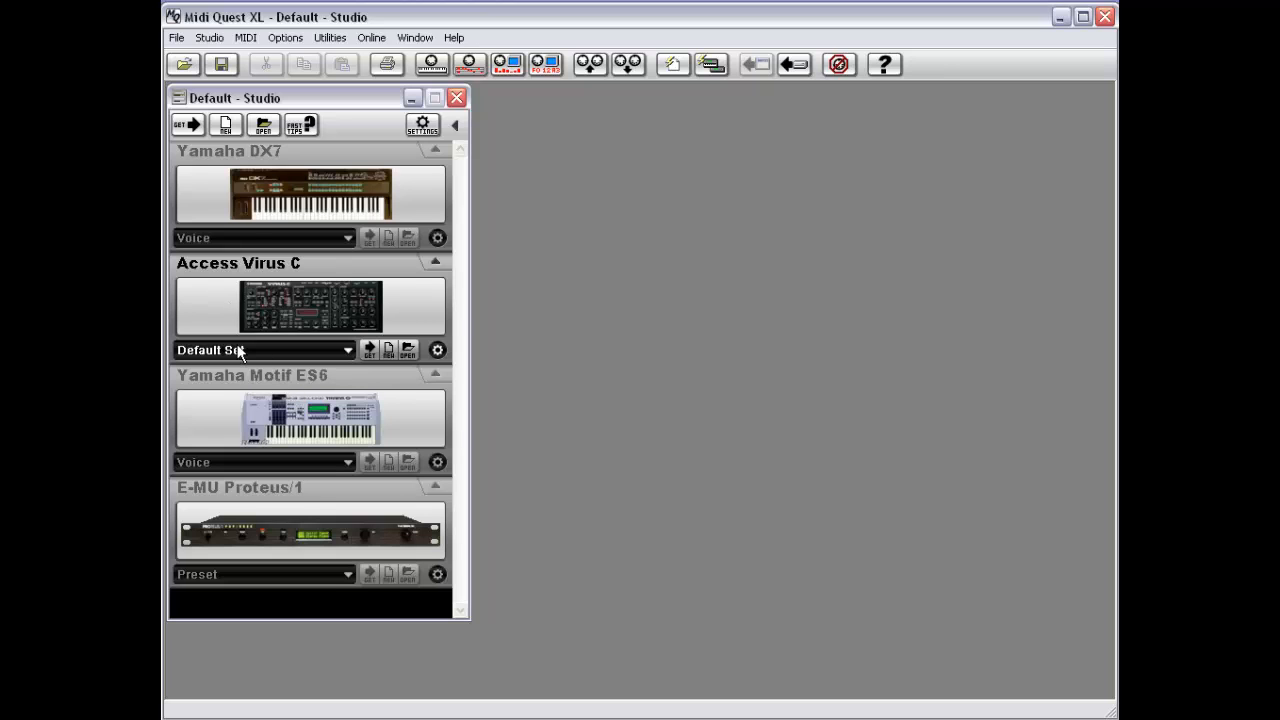
# Step: Create an empty library of the type E-MU Proteus/1 Preset and close it
pyautogui.click(176, 38)
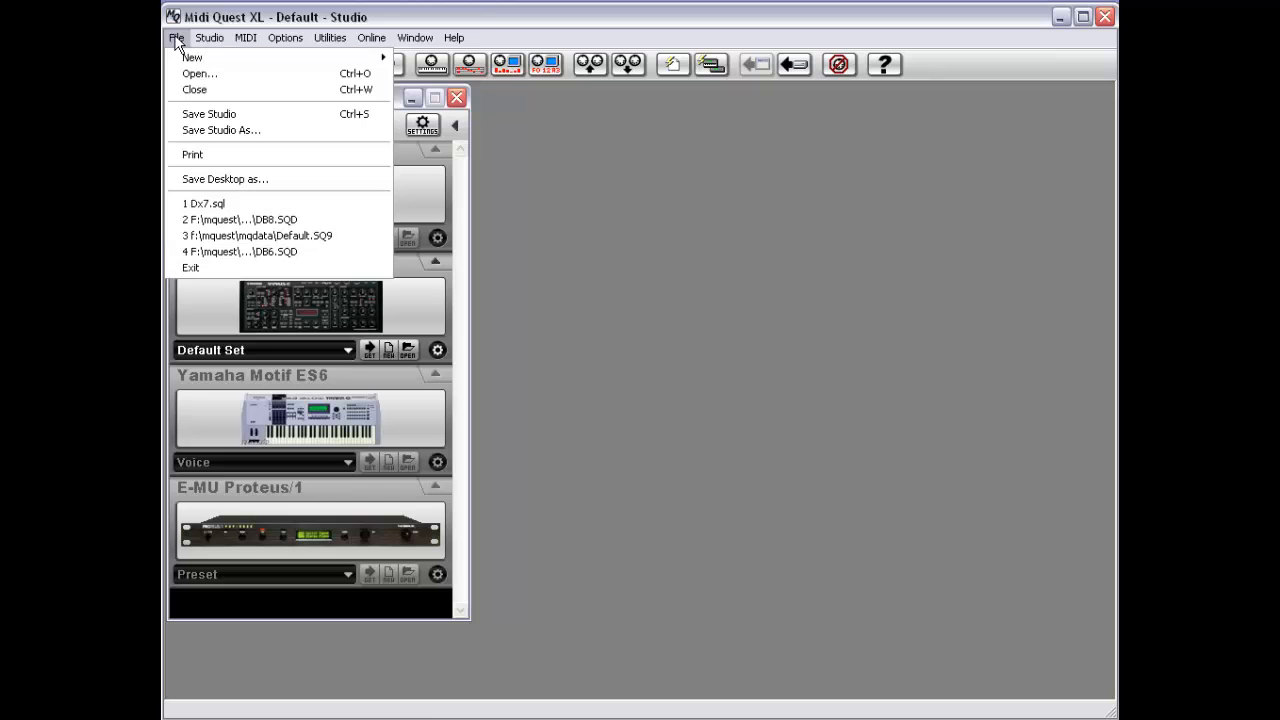
pyautogui.moveTo(228, 57)
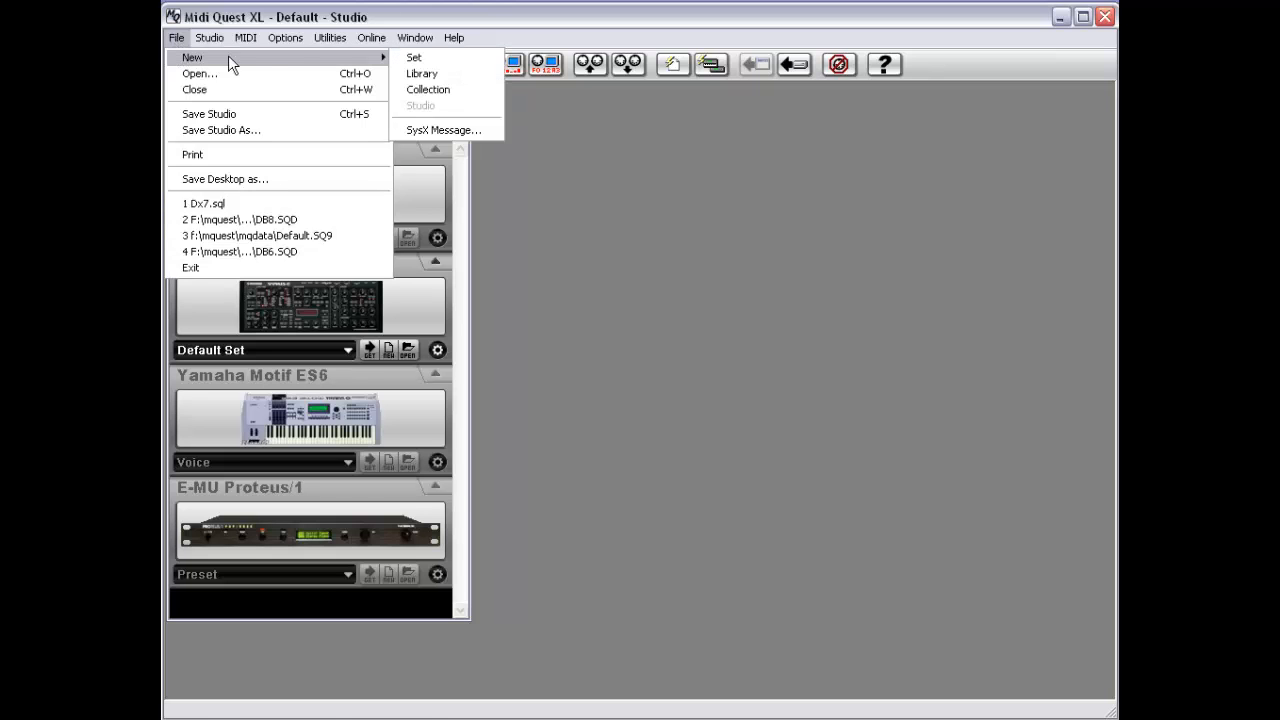
pyautogui.click(422, 74)
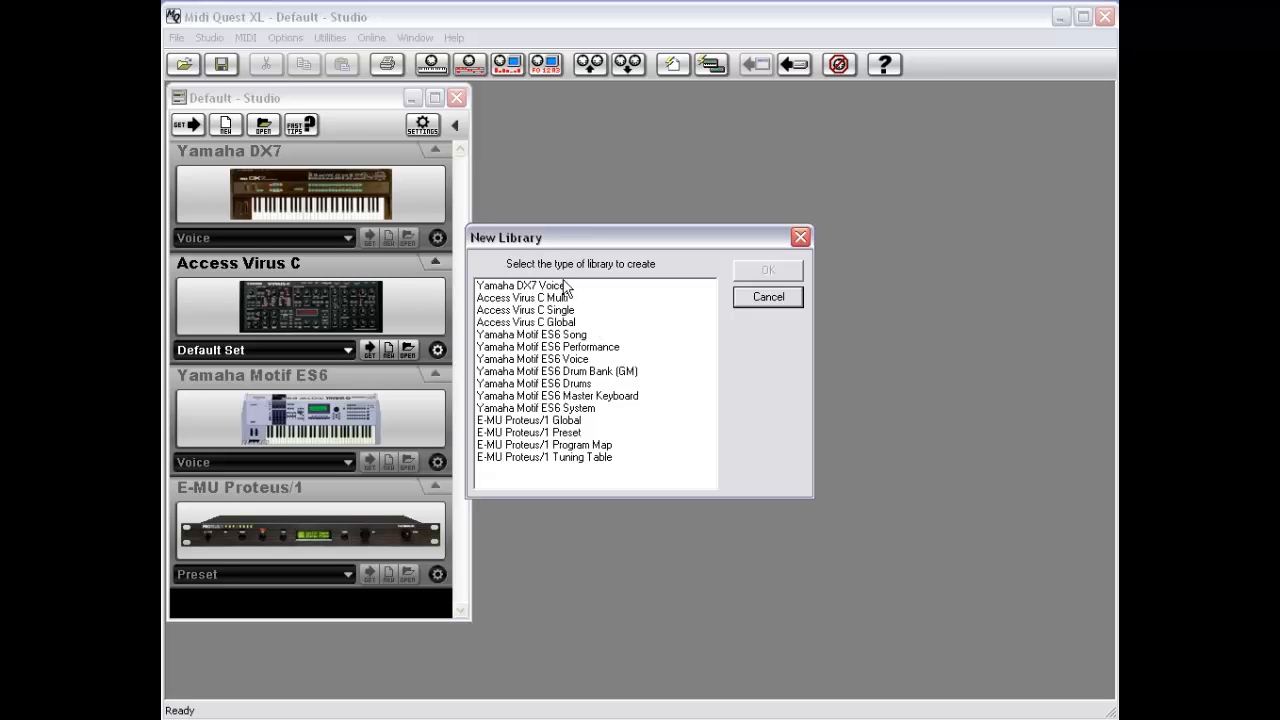
pyautogui.click(563, 435)
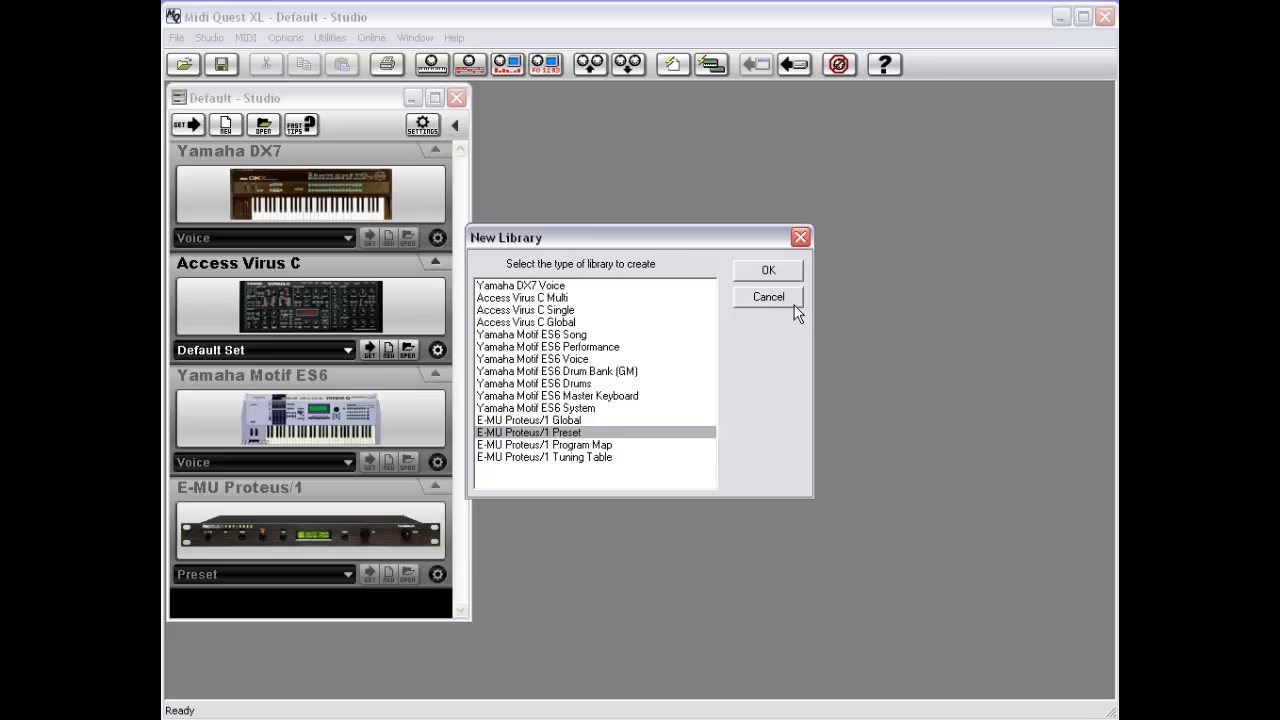
pyautogui.click(769, 271)
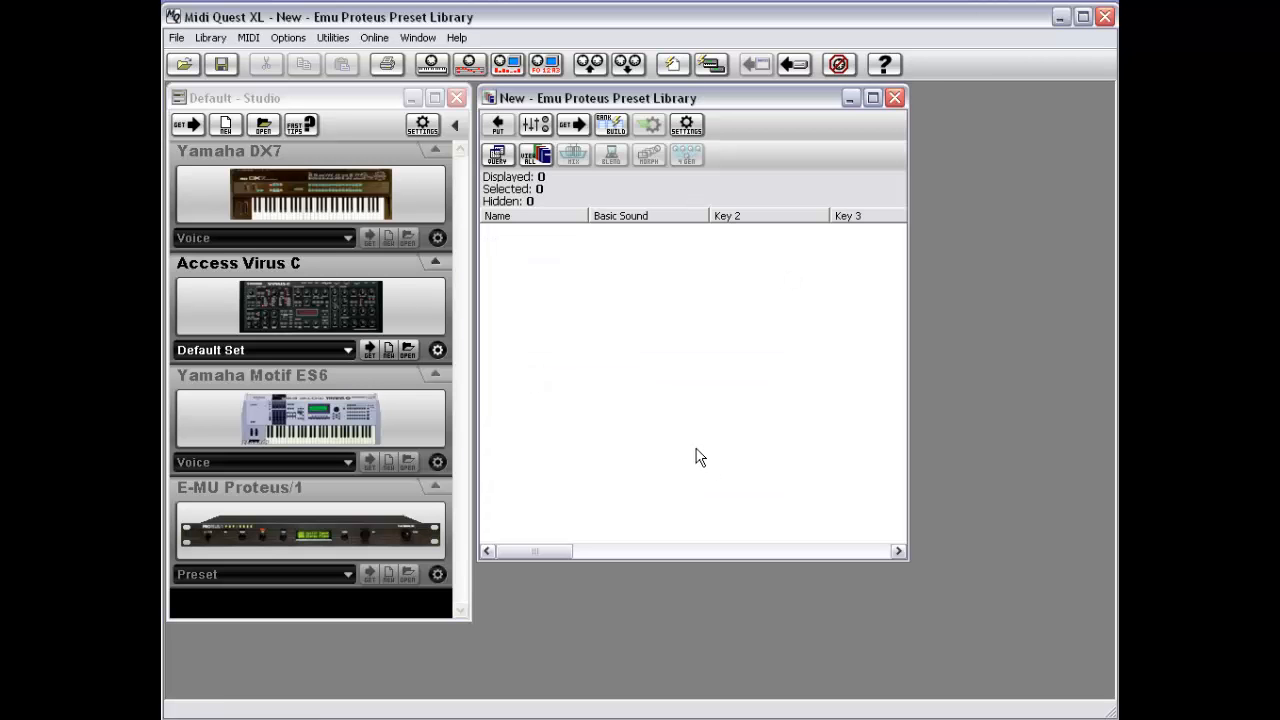
pyautogui.doubleClick(488, 100)
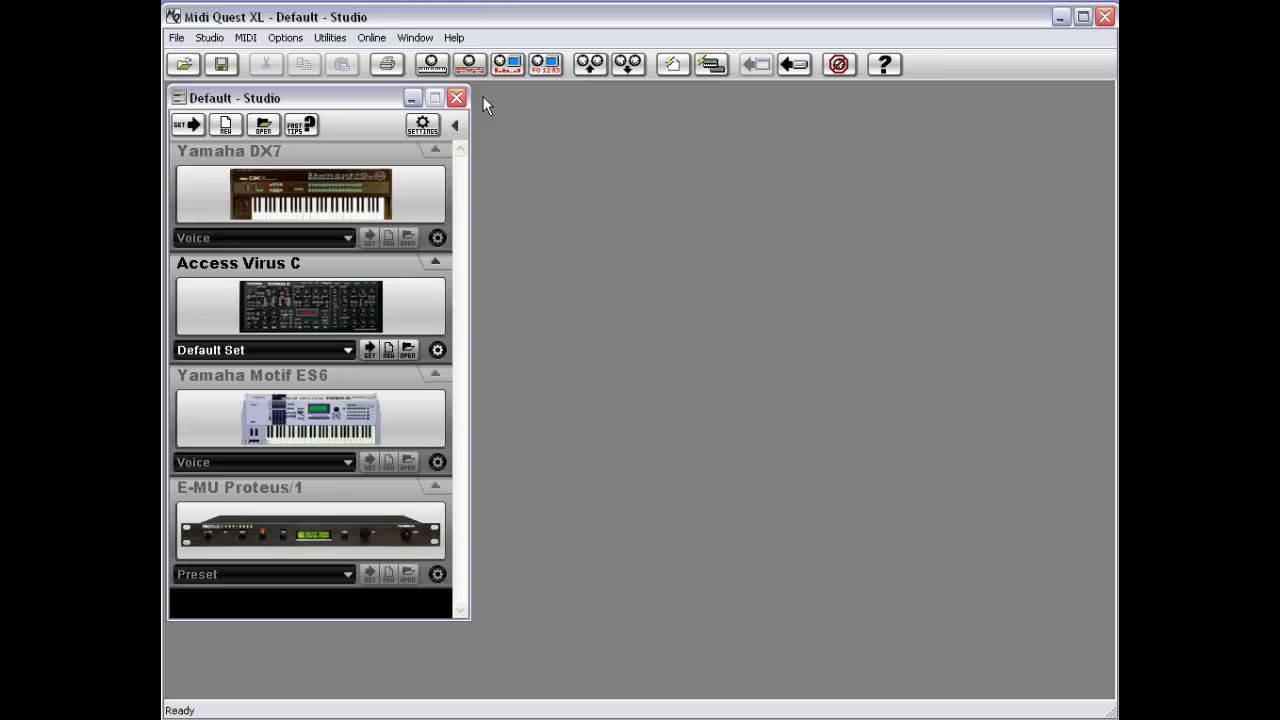
# Step: Open 01Patch.SQL from the 01W folder, listing only MQ Library (*.SQL) files, and close it after viewing
pyautogui.click(184, 66)
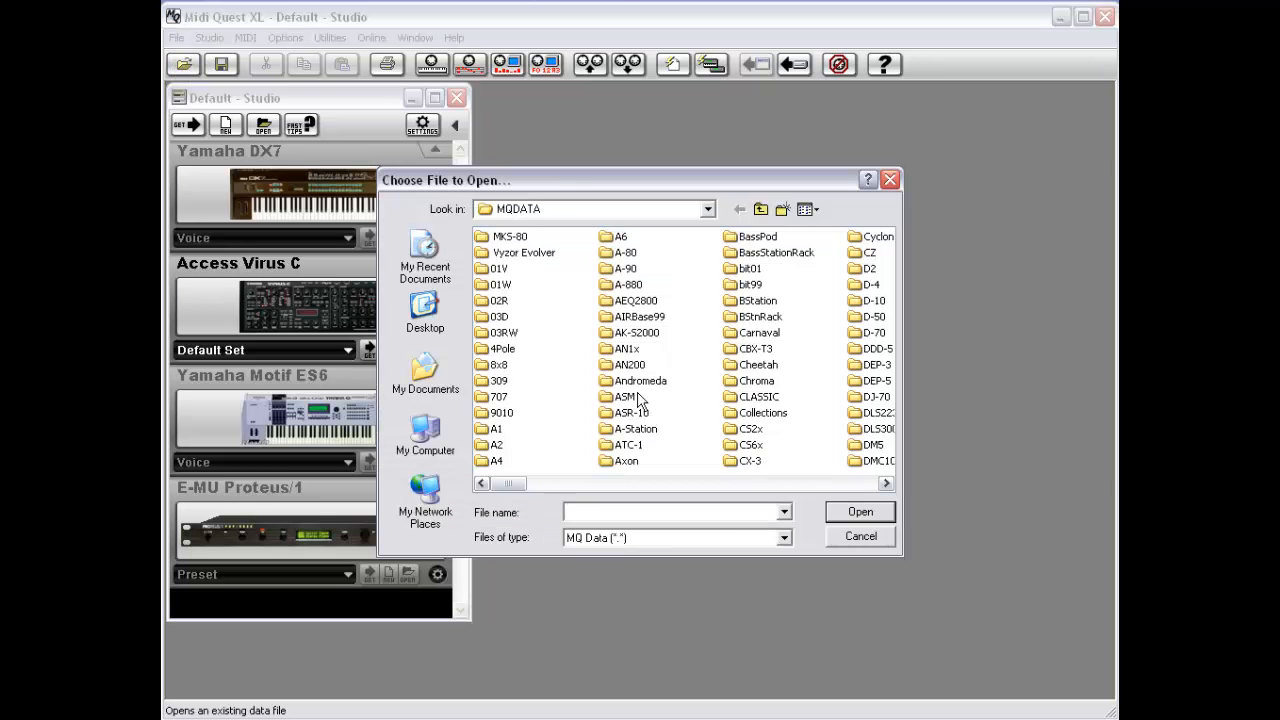
pyautogui.doubleClick(500, 285)
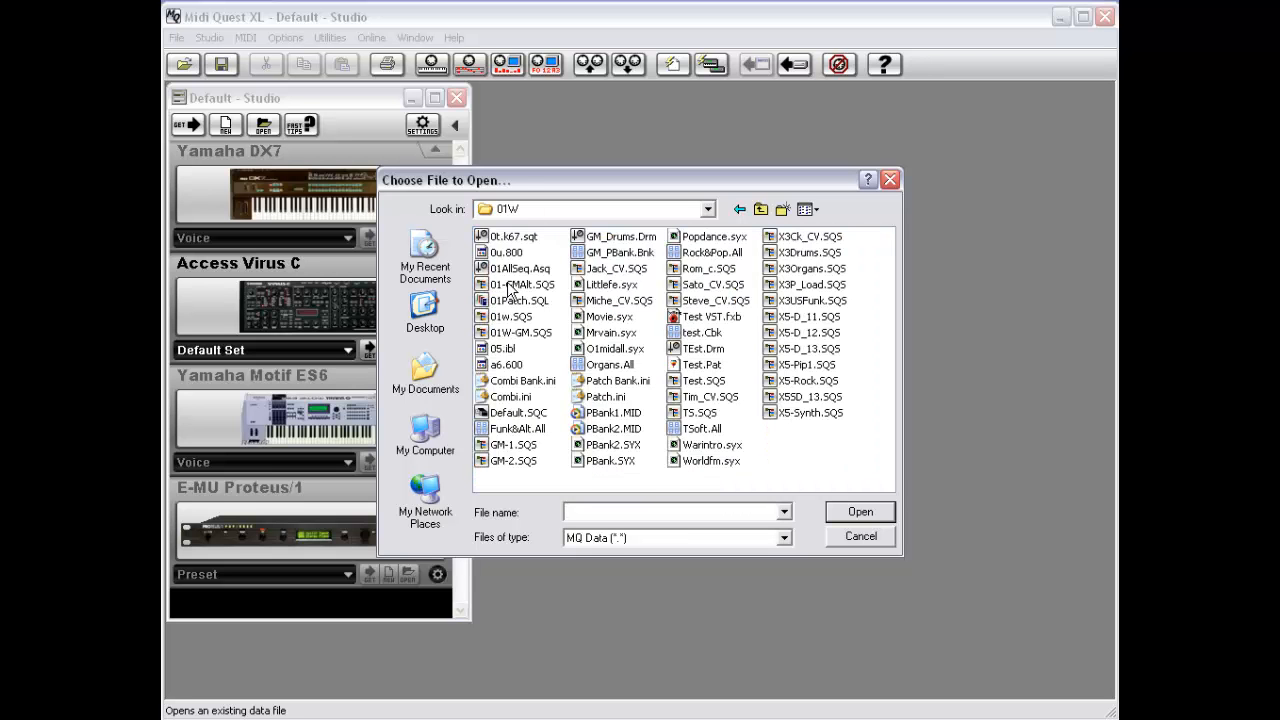
pyautogui.click(680, 540)
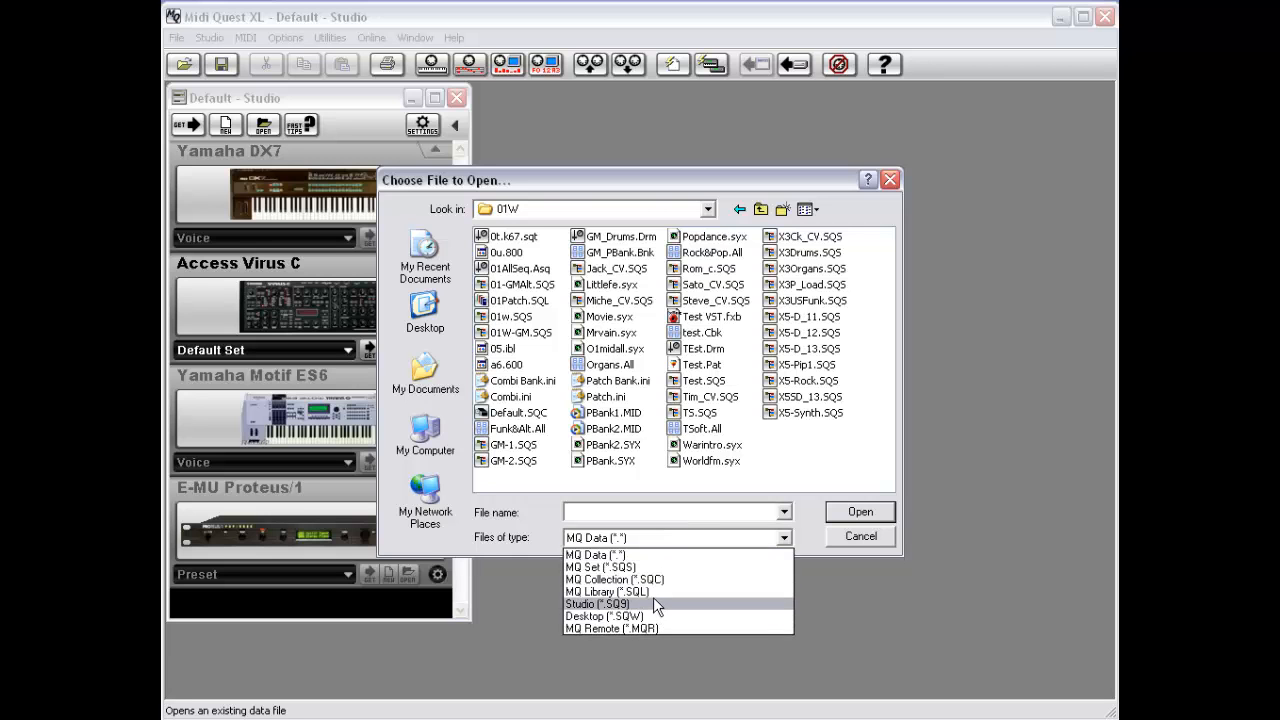
pyautogui.click(653, 590)
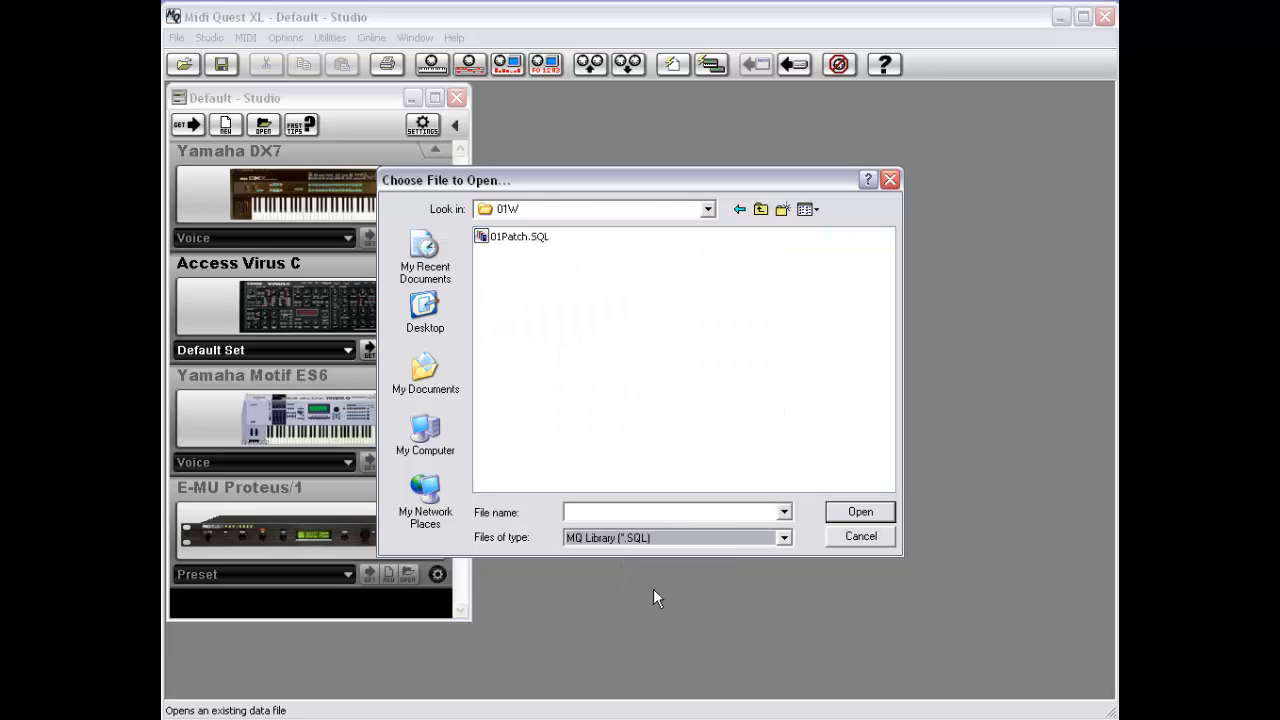
pyautogui.doubleClick(511, 238)
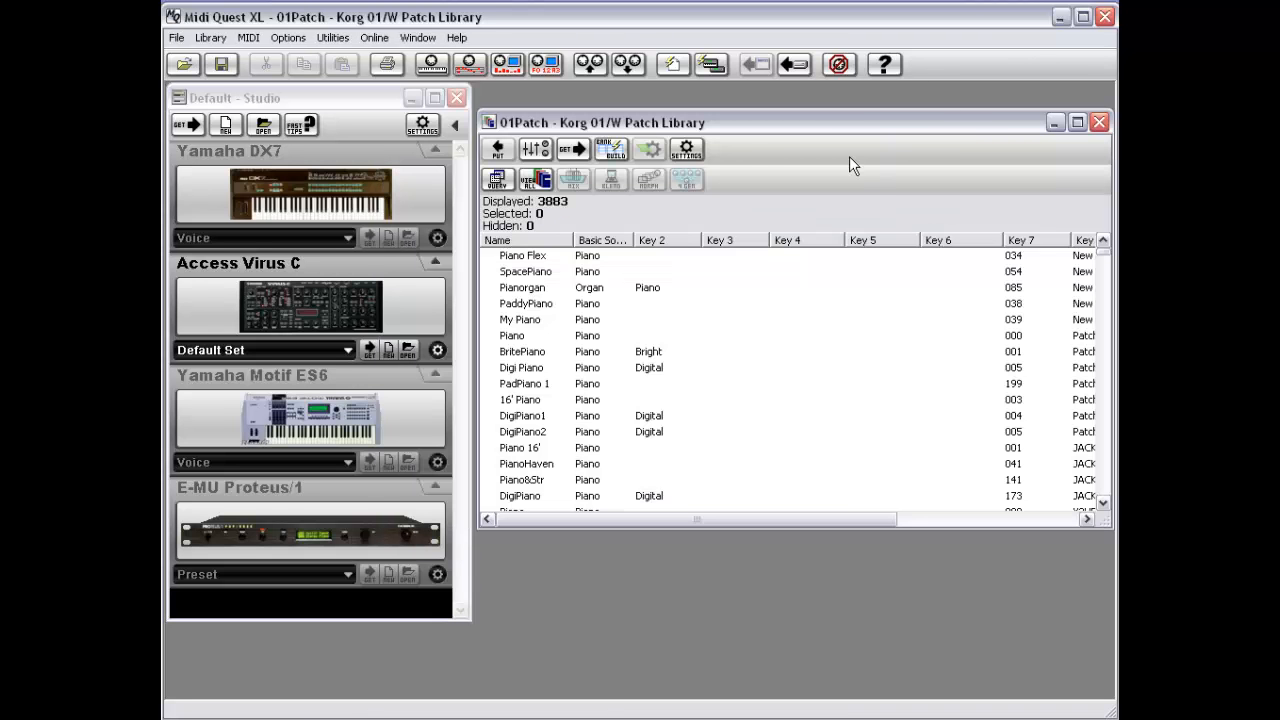
pyautogui.doubleClick(489, 122)
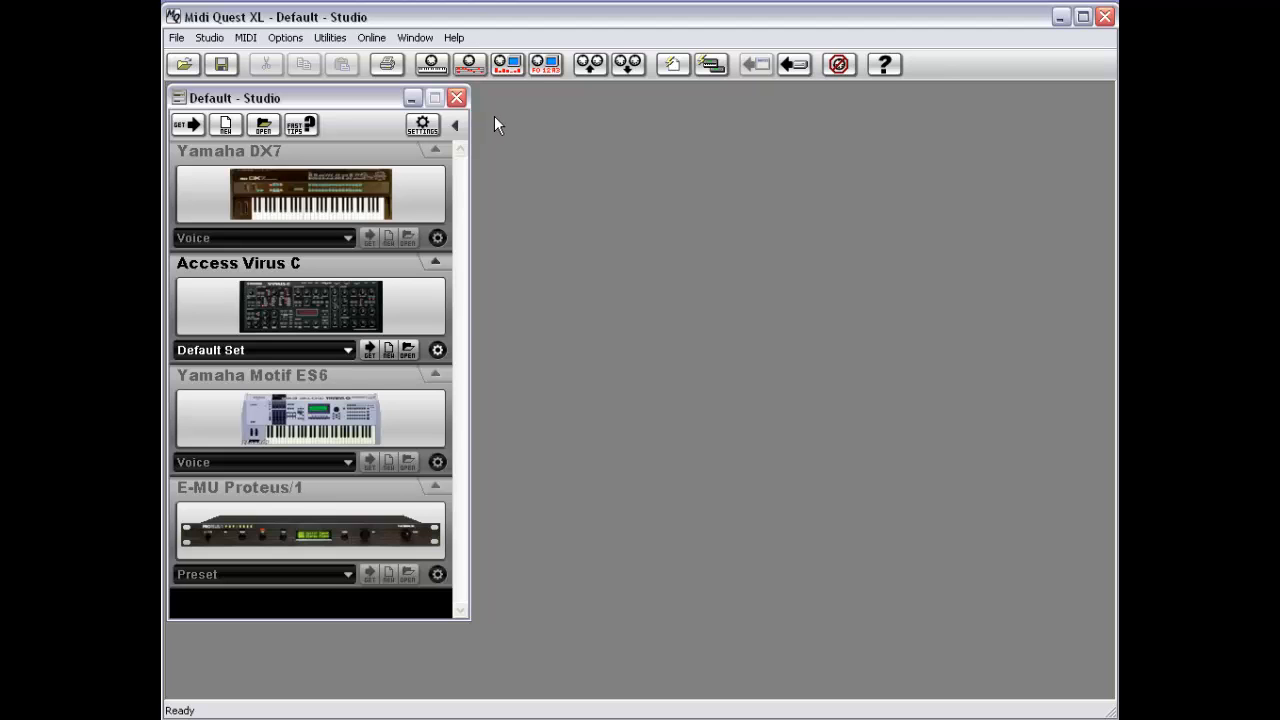
# Step: Open the library file Dx7.sql for the Yamaha DX7's Voice data and reposition and widen its window beside the studio
pyautogui.click(283, 213)
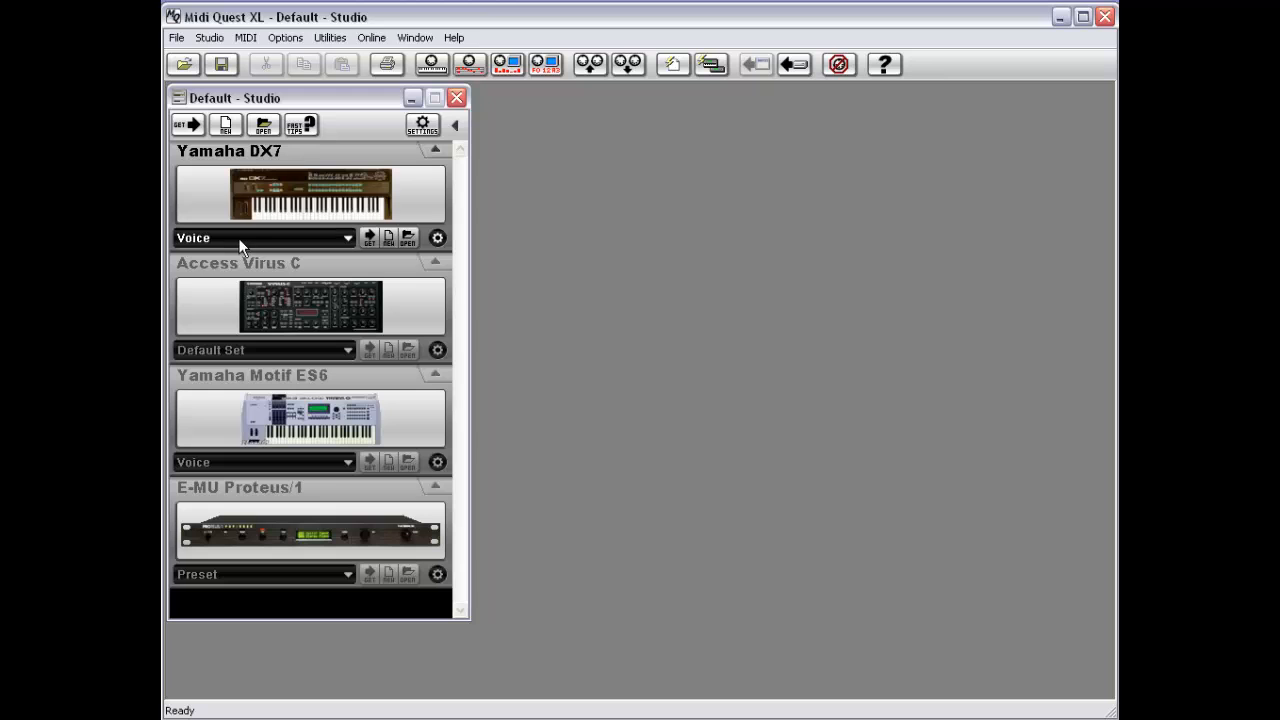
pyautogui.click(240, 238)
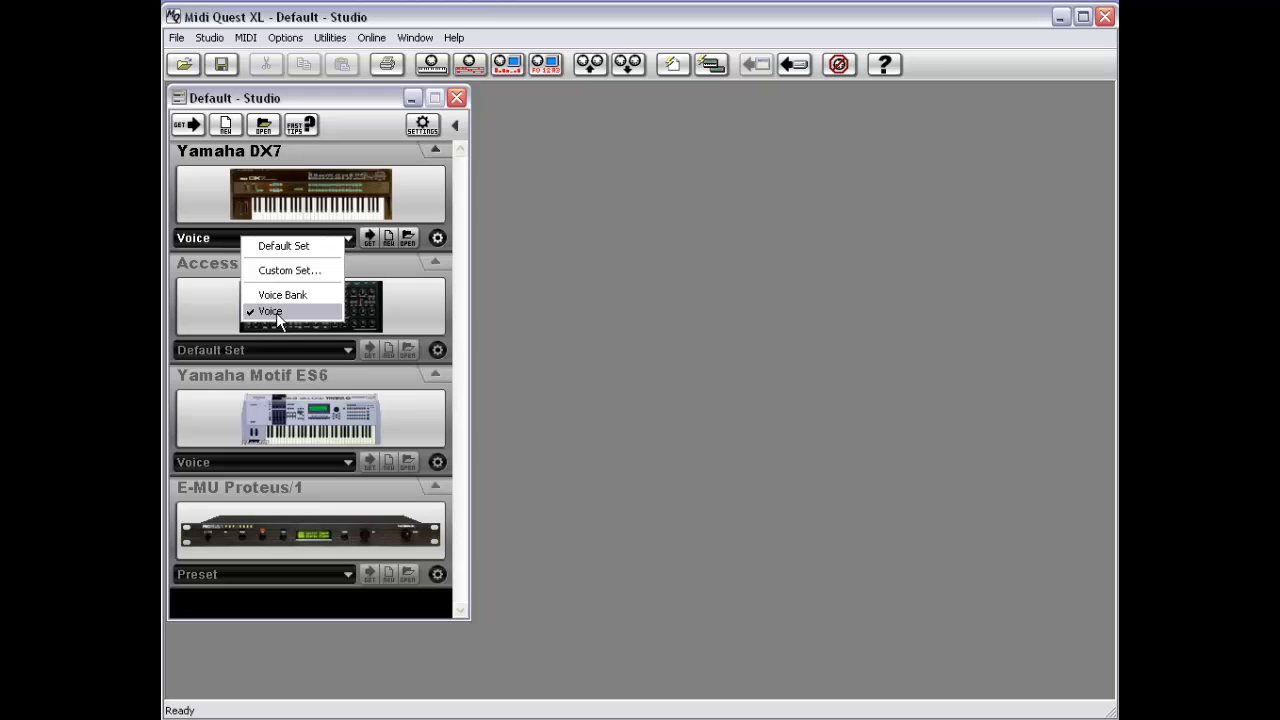
pyautogui.click(275, 309)
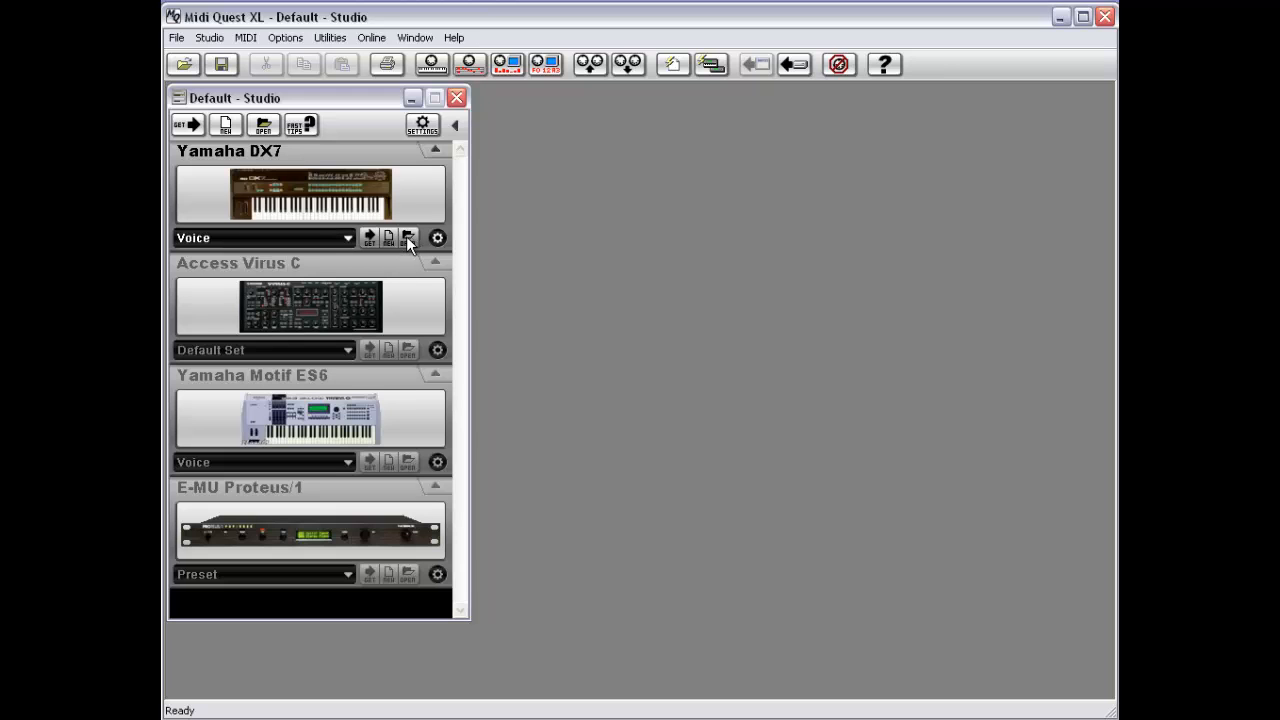
pyautogui.click(408, 238)
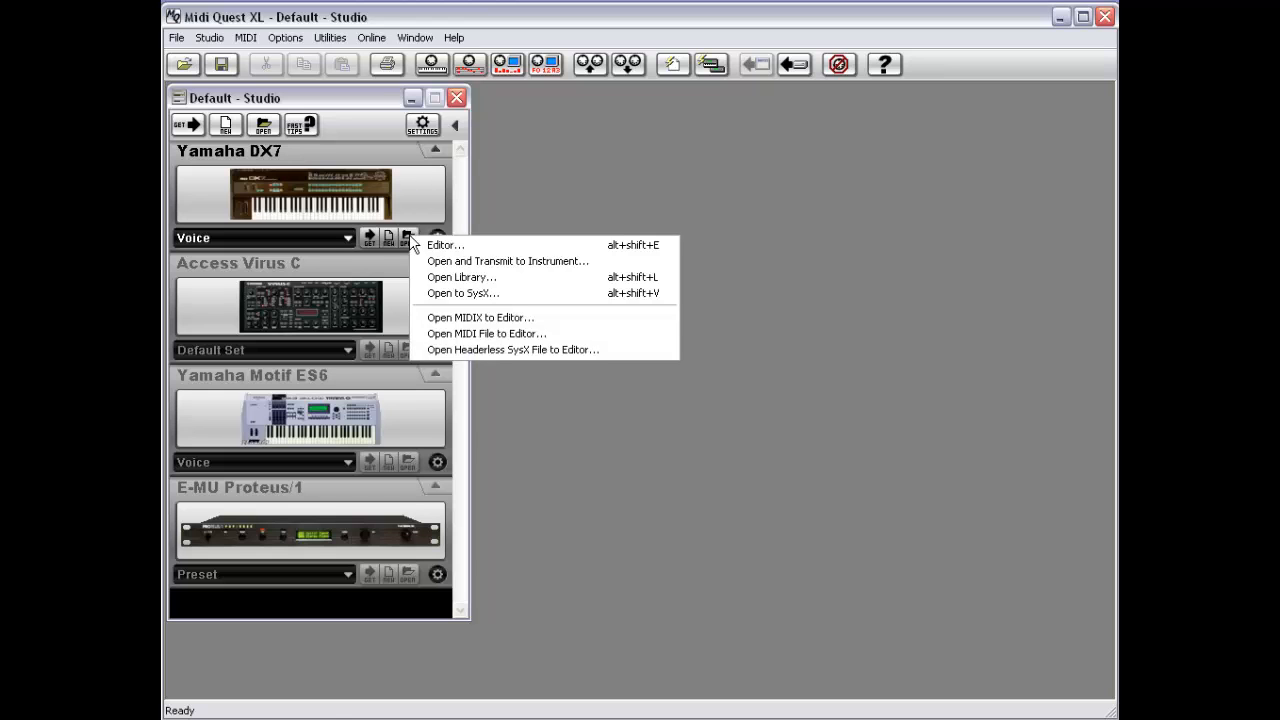
pyautogui.click(476, 284)
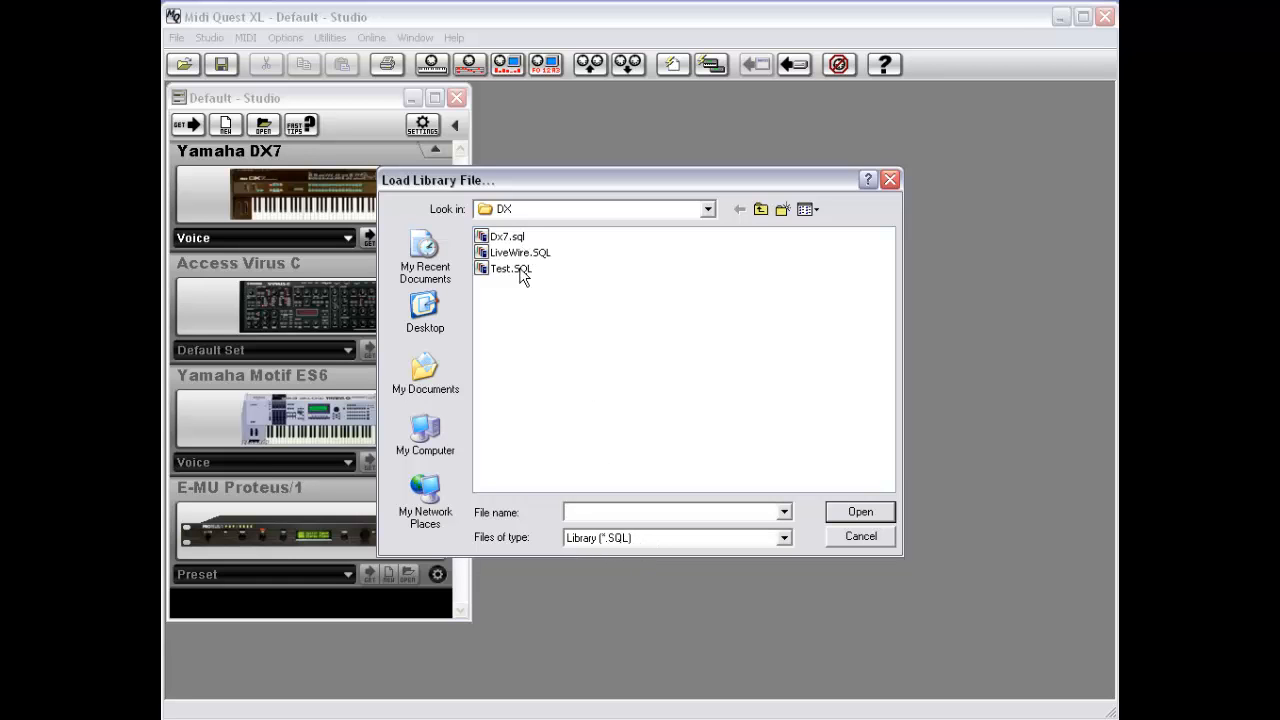
pyautogui.click(506, 240)
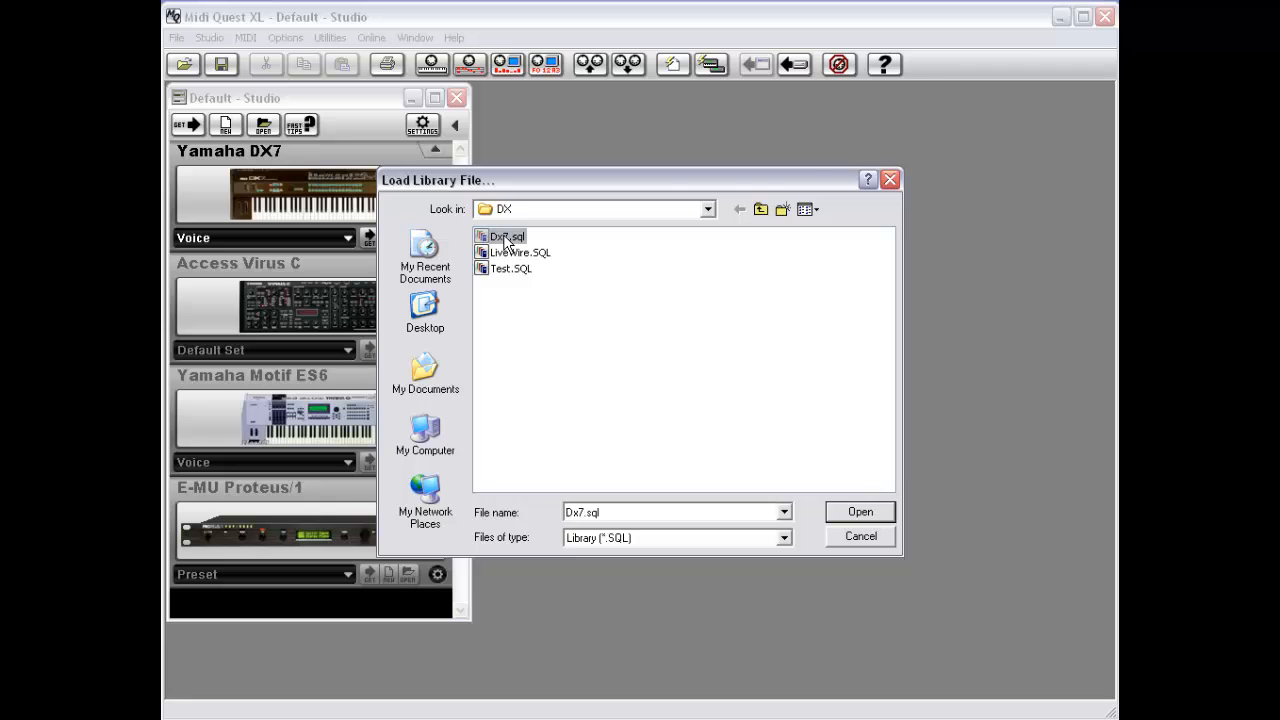
pyautogui.doubleClick(506, 240)
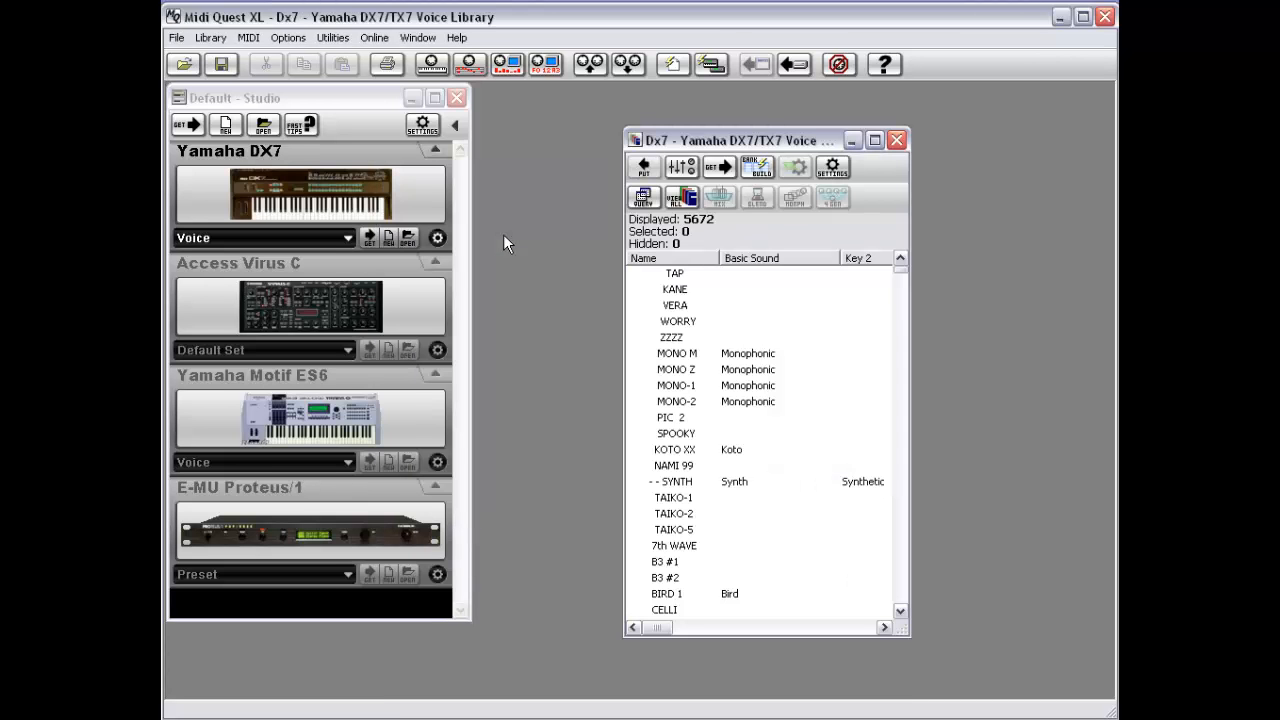
pyautogui.moveTo(712, 145); pyautogui.dragTo(581, 115)
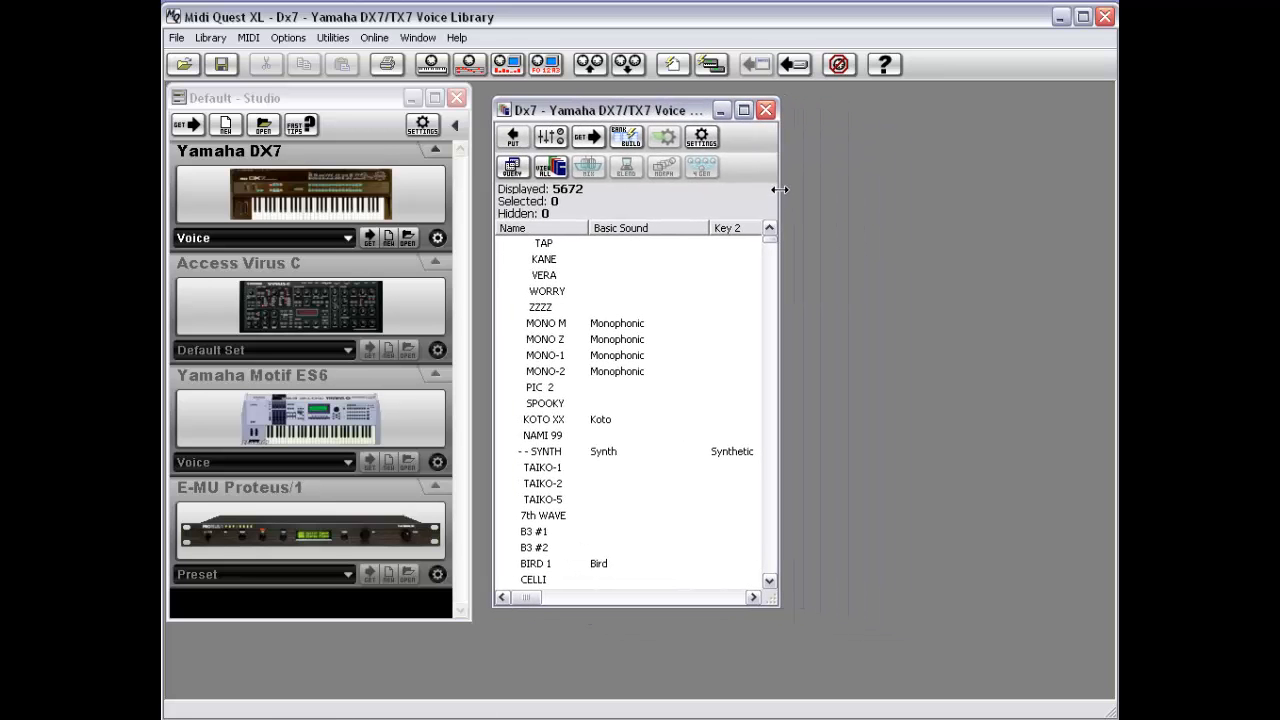
pyautogui.moveTo(779, 189); pyautogui.dragTo(806, 189)
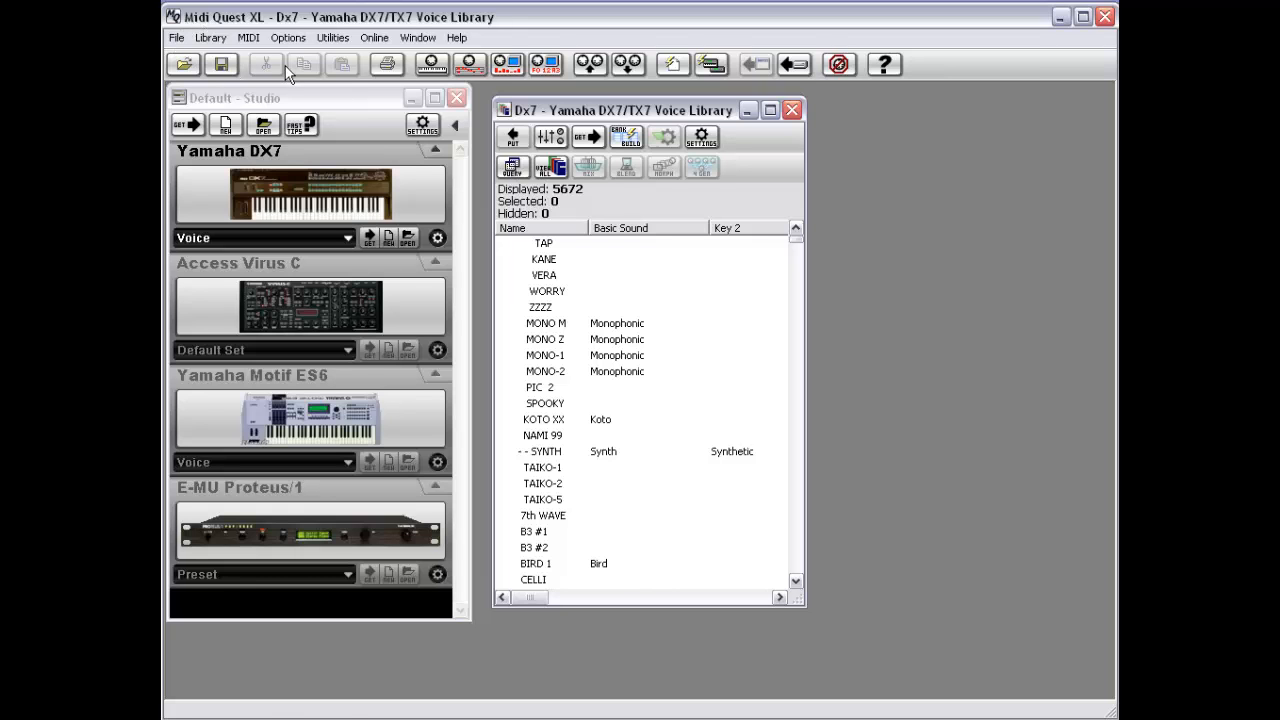
# Step: Look over the file commands for the Dx7 library, including its Save Library As dialog, and leave without saving
pyautogui.click(176, 40)
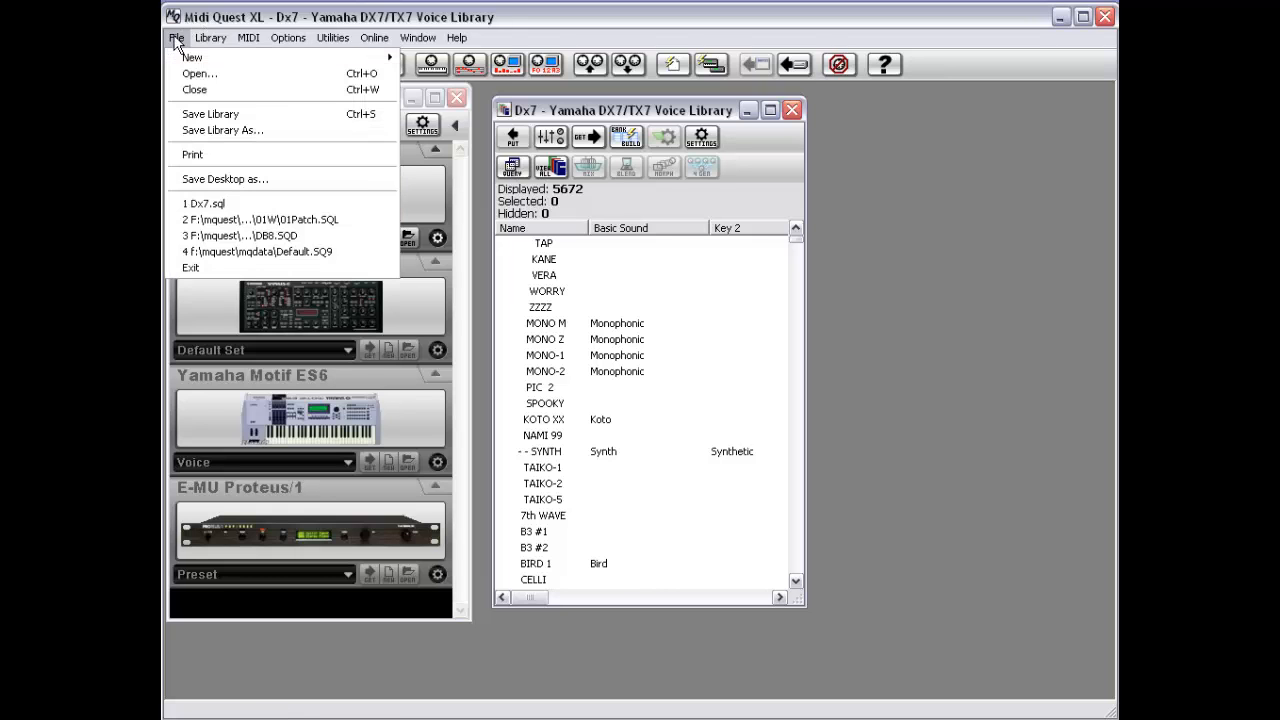
pyautogui.moveTo(180, 60)
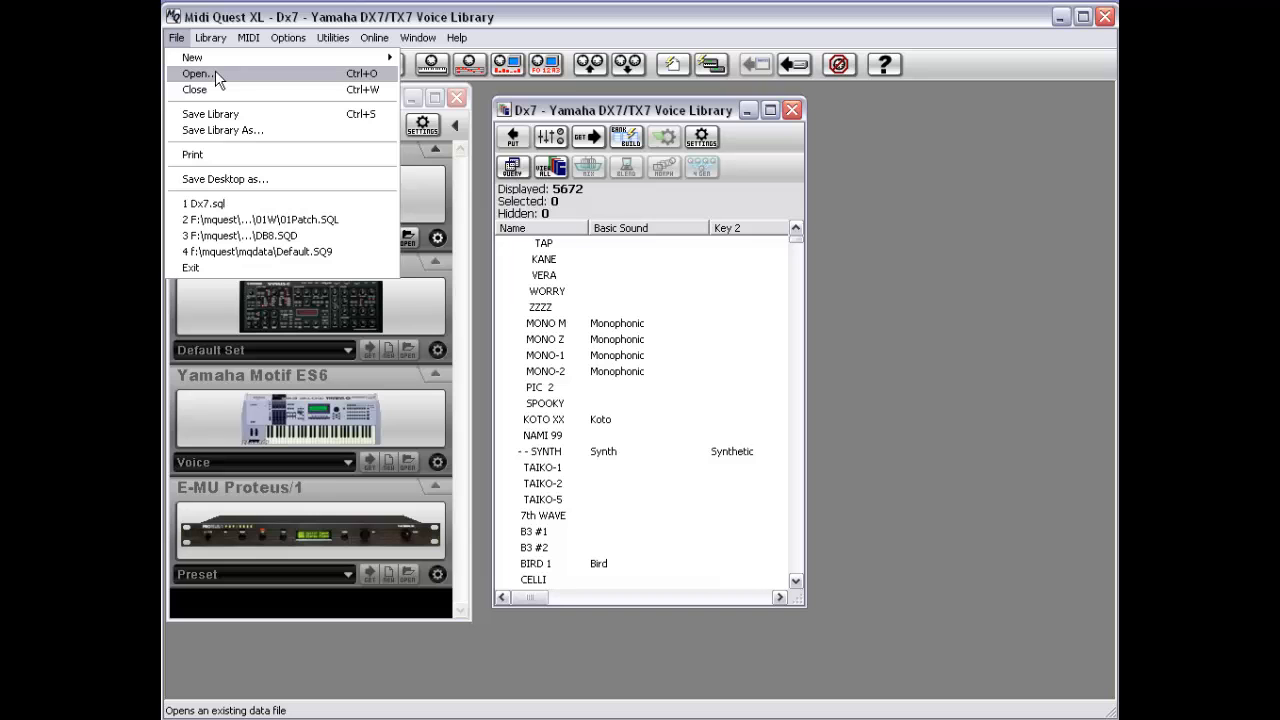
pyautogui.click(245, 133)
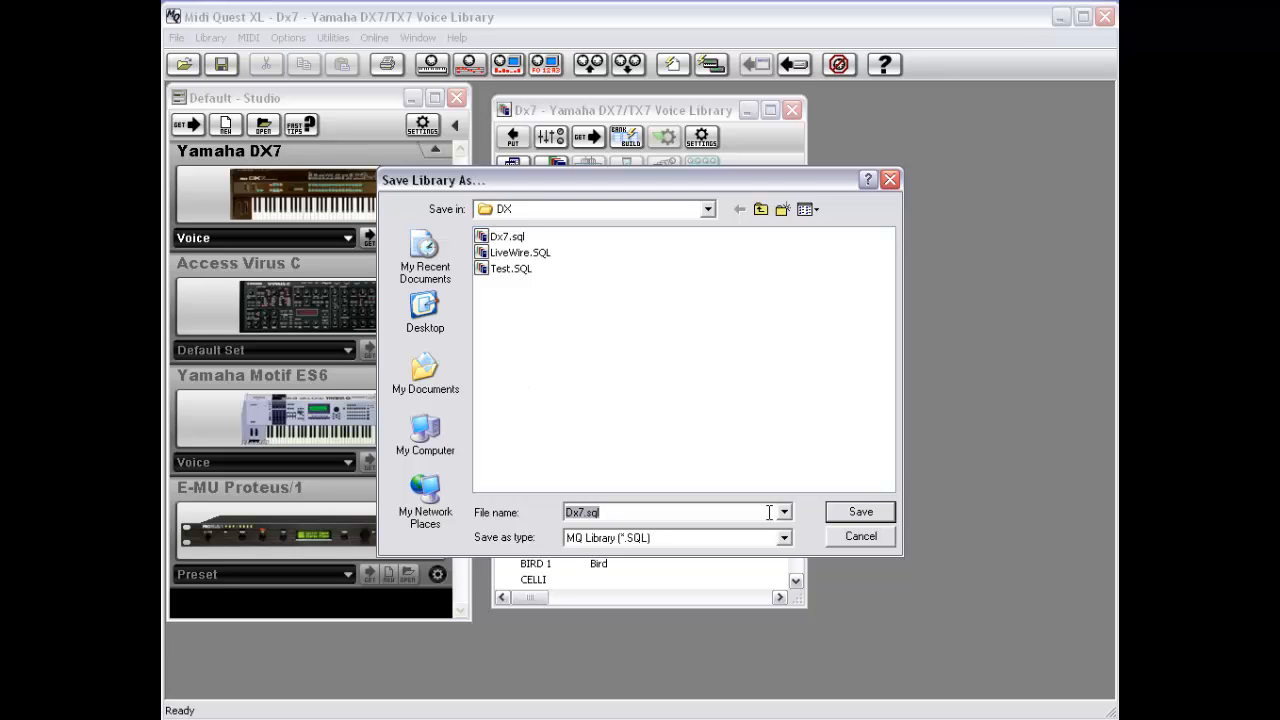
pyautogui.click(860, 537)
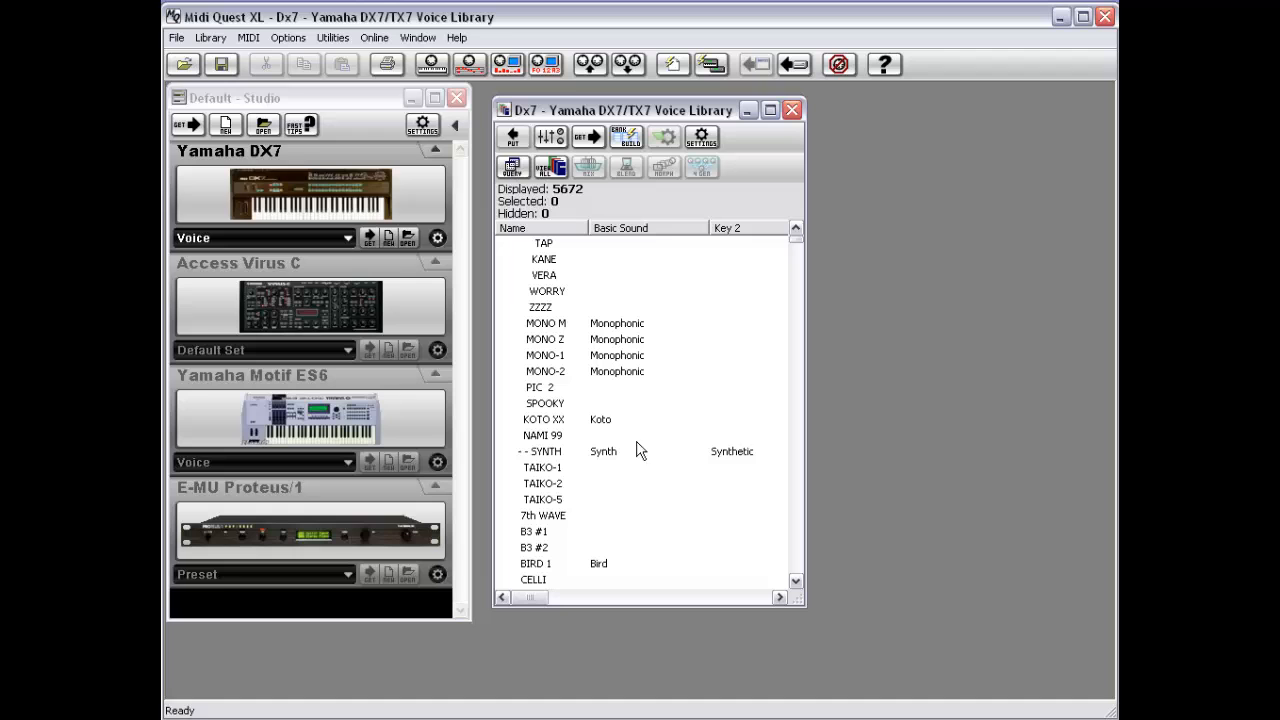
pyautogui.click(176, 38)
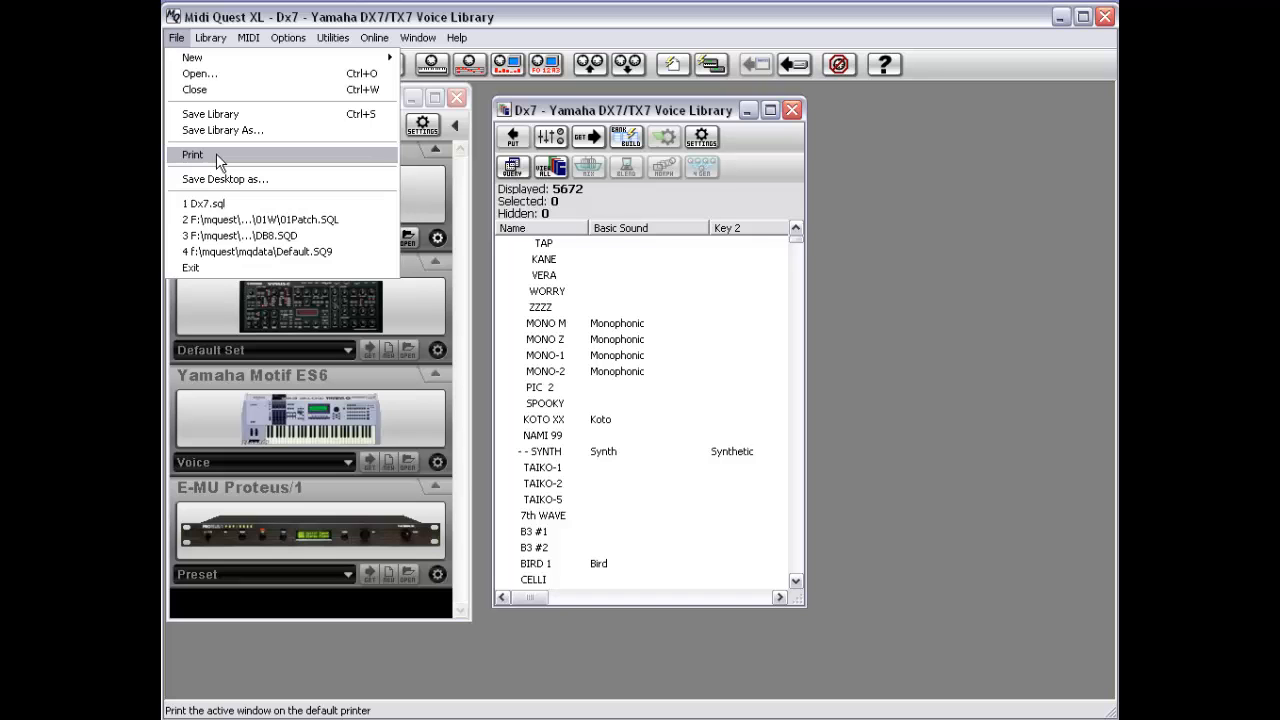
pyautogui.click(832, 231)
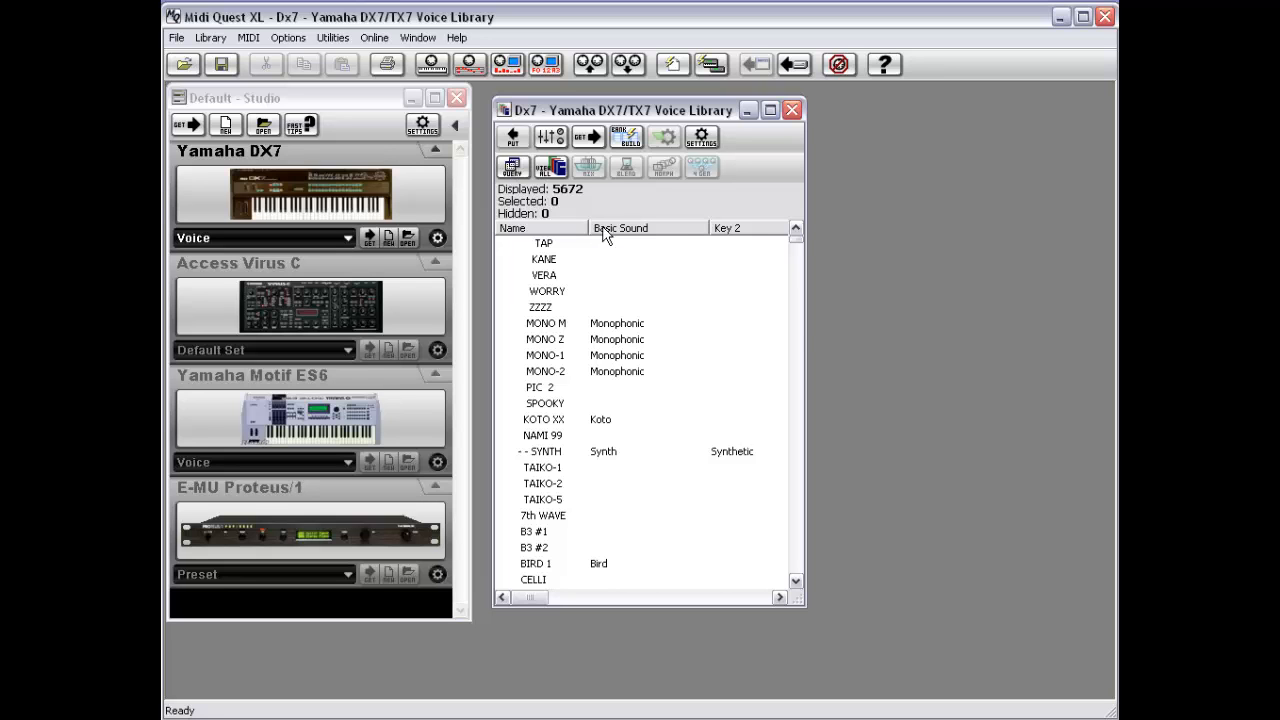
# Step: Widen the Dx7 library window to show the Key 3 and Key 4 columns
pyautogui.moveTo(806, 322); pyautogui.dragTo(1072, 321)
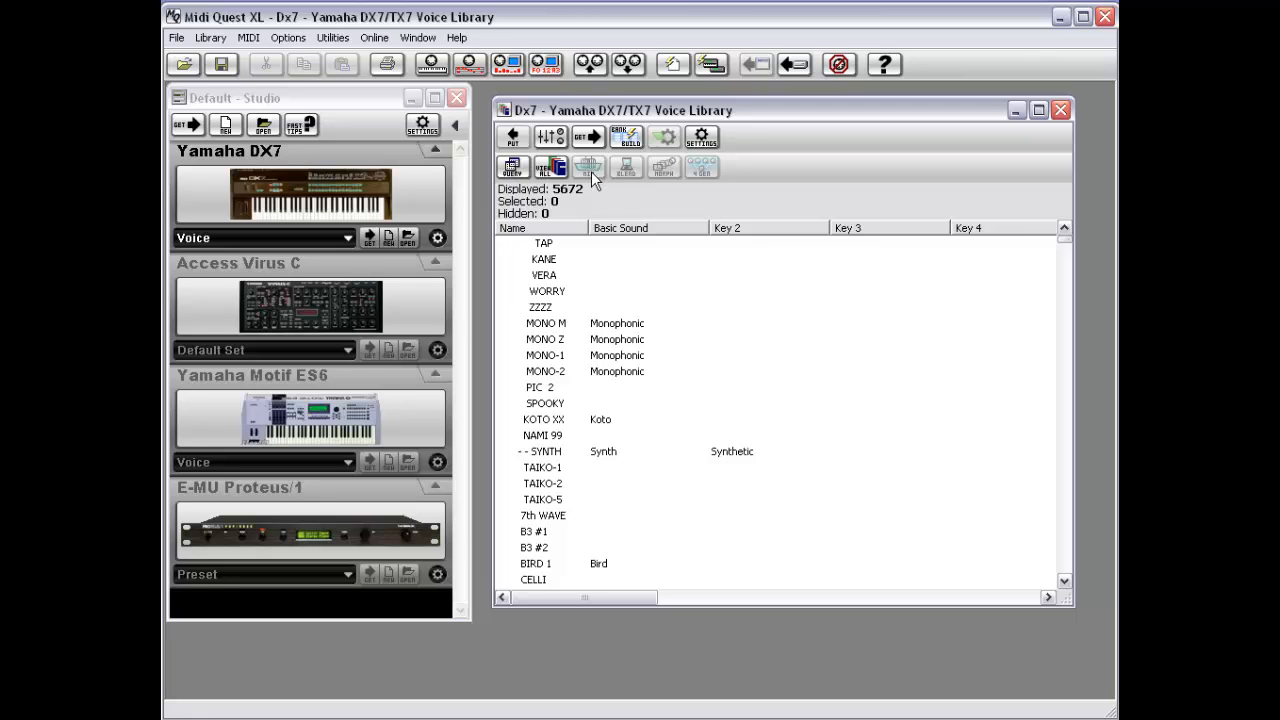
pyautogui.click(701, 137)
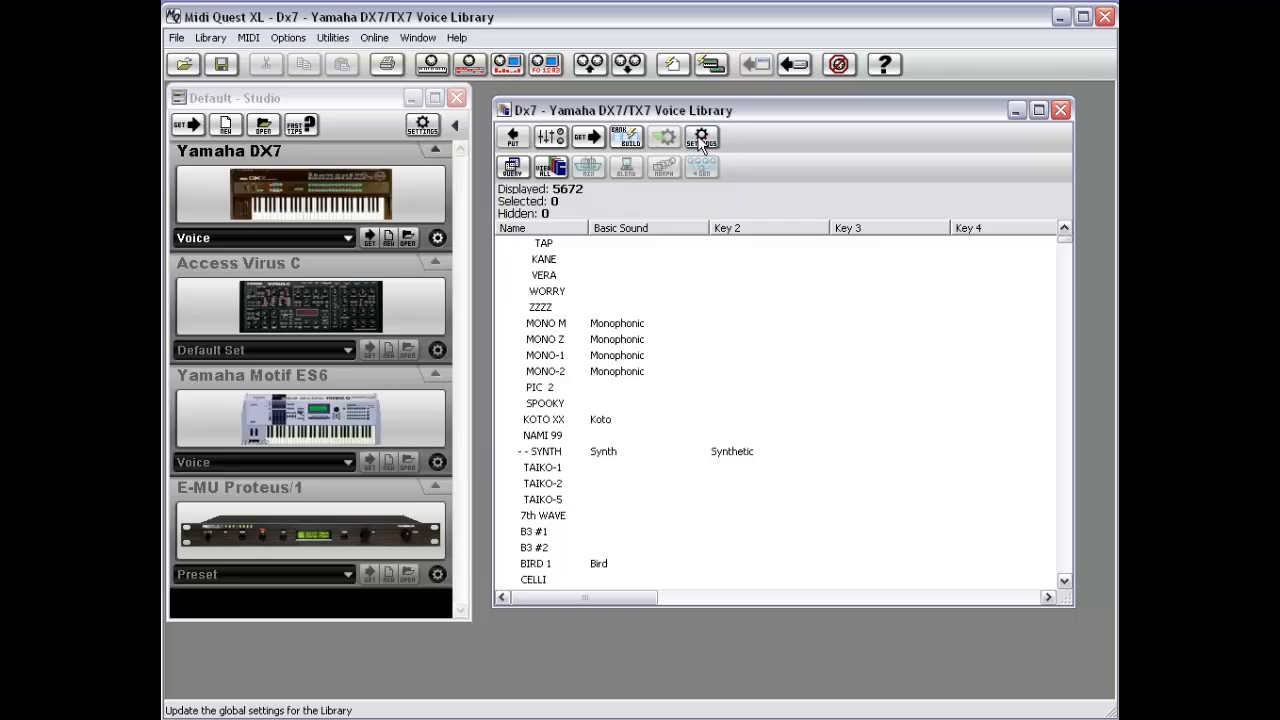
pyautogui.click(381, 461)
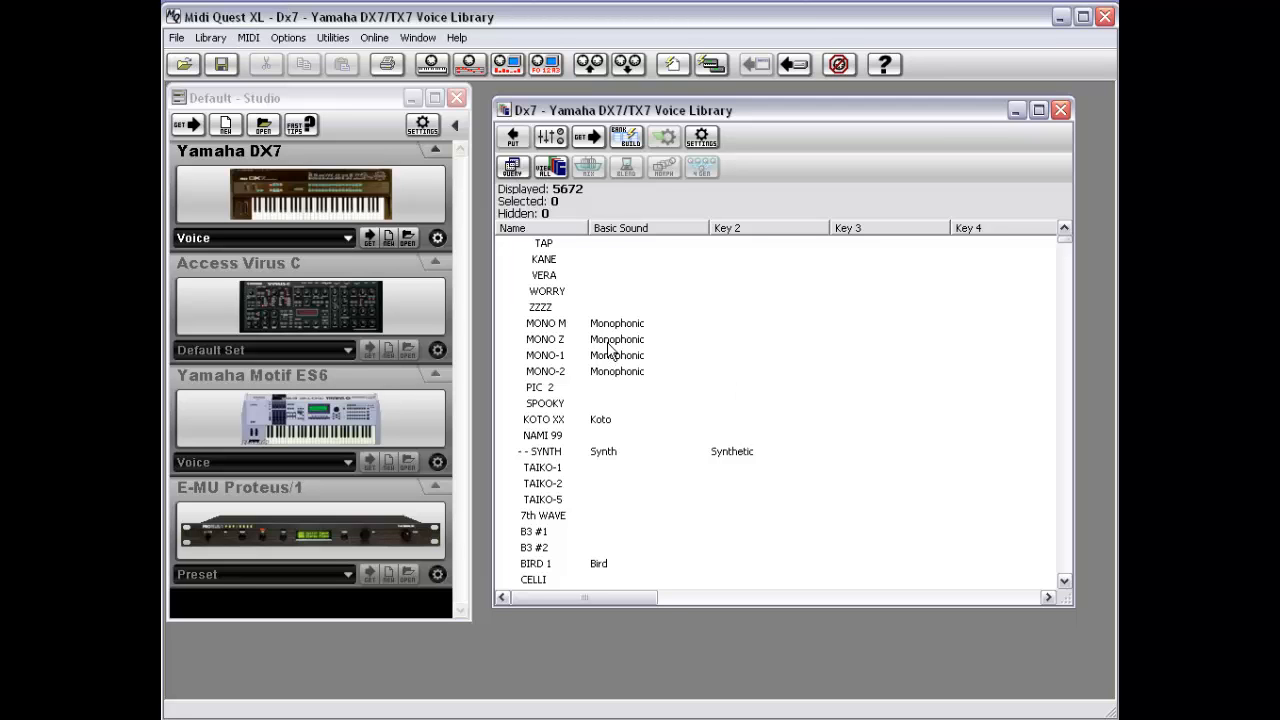
# Step: Select the WORRY voice and check the Audition option in the Library preferences, leaving the settings unchanged
pyautogui.click(546, 294)
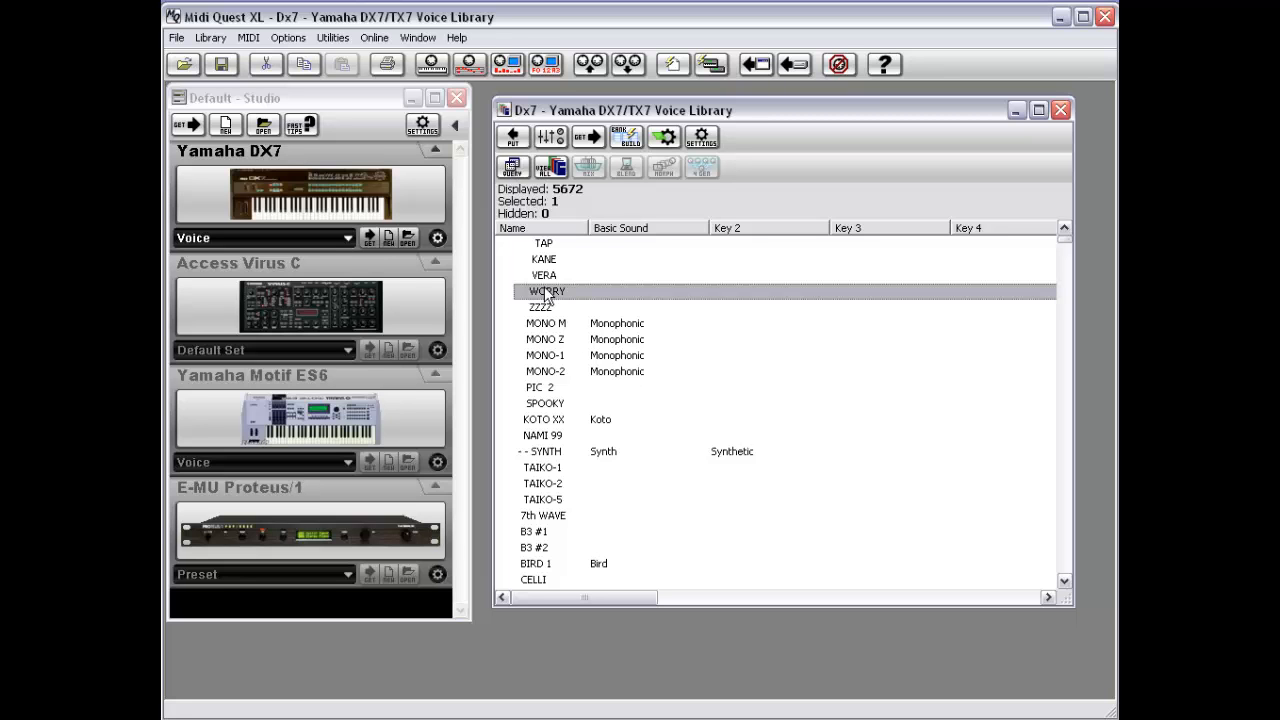
pyautogui.click(248, 38)
pyautogui.moveTo(288, 38)
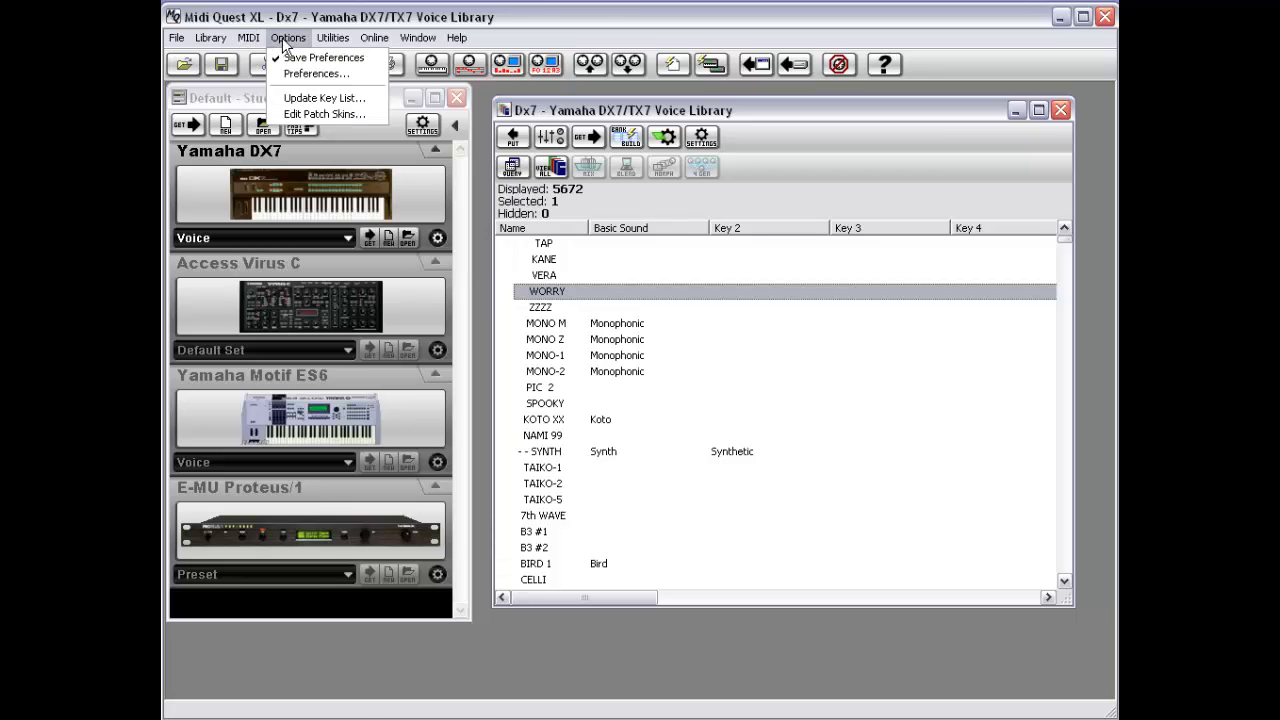
pyautogui.click(292, 72)
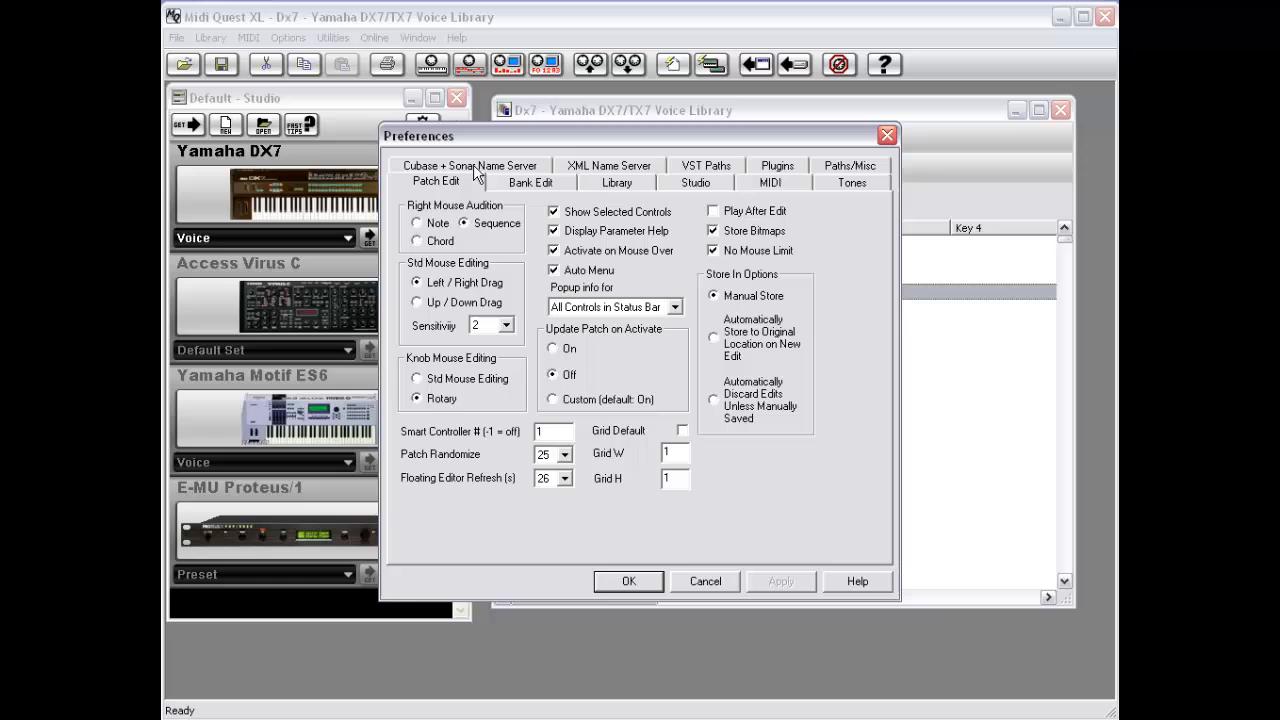
pyautogui.click(625, 186)
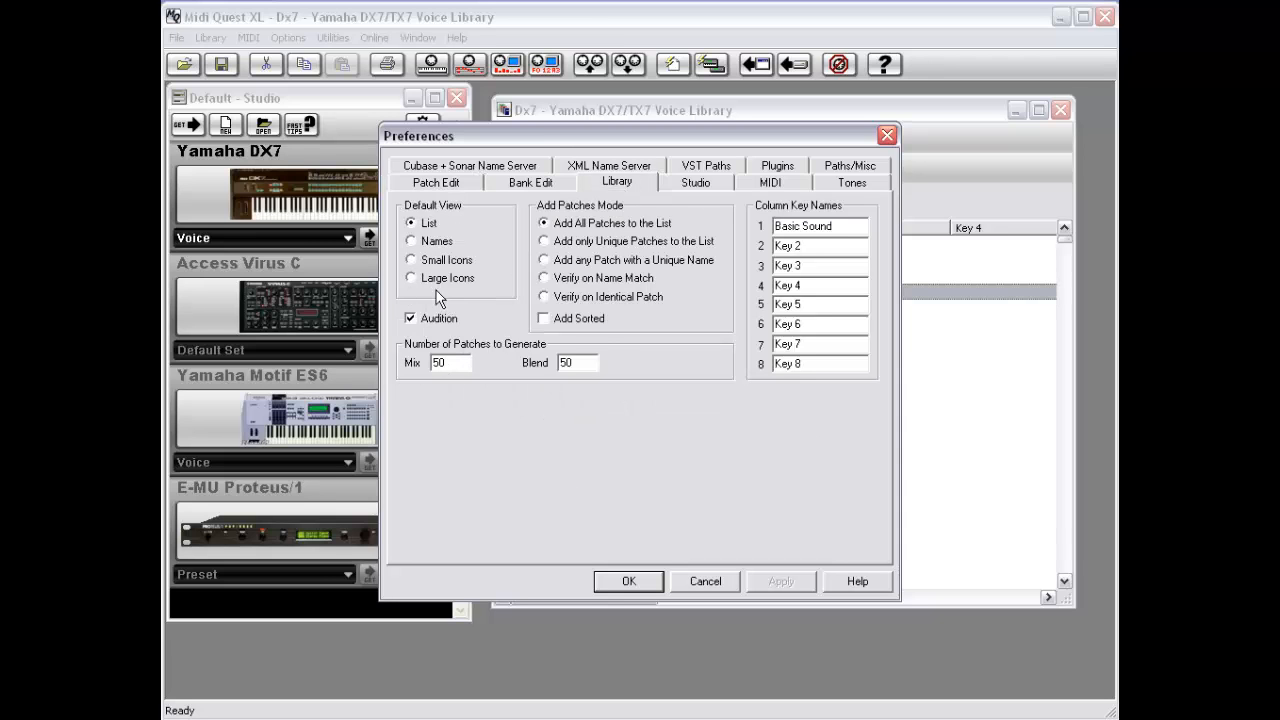
pyautogui.click(703, 582)
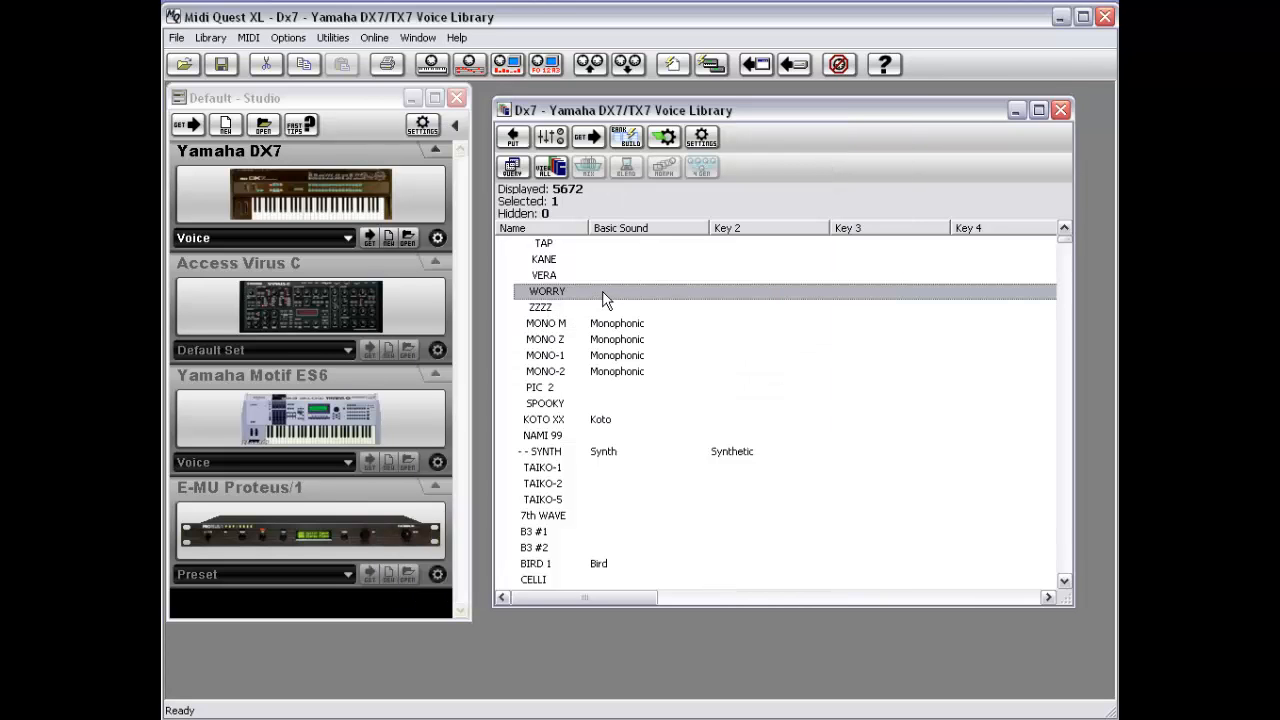
# Step: Select the MONO Z voice in the Dx7 library and create a new Voice Bank for the Yamaha DX7
pyautogui.click(603, 326)
pyautogui.click(601, 341)
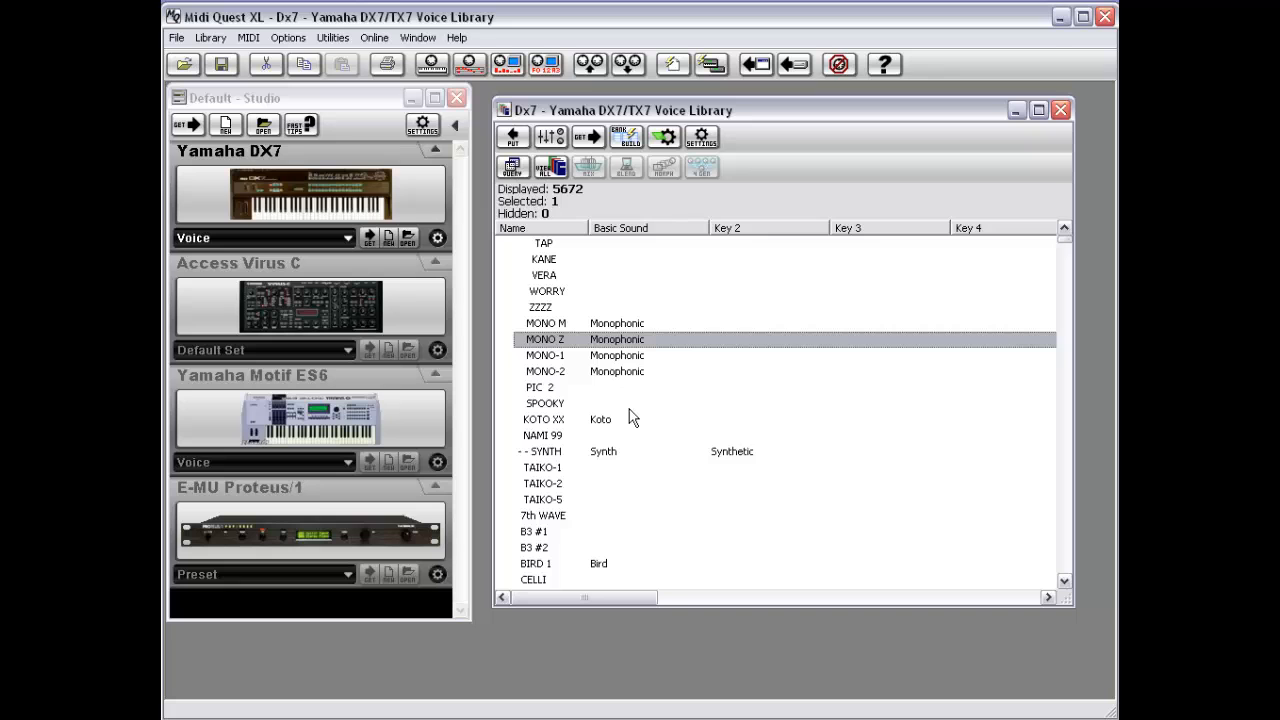
pyautogui.click(258, 222)
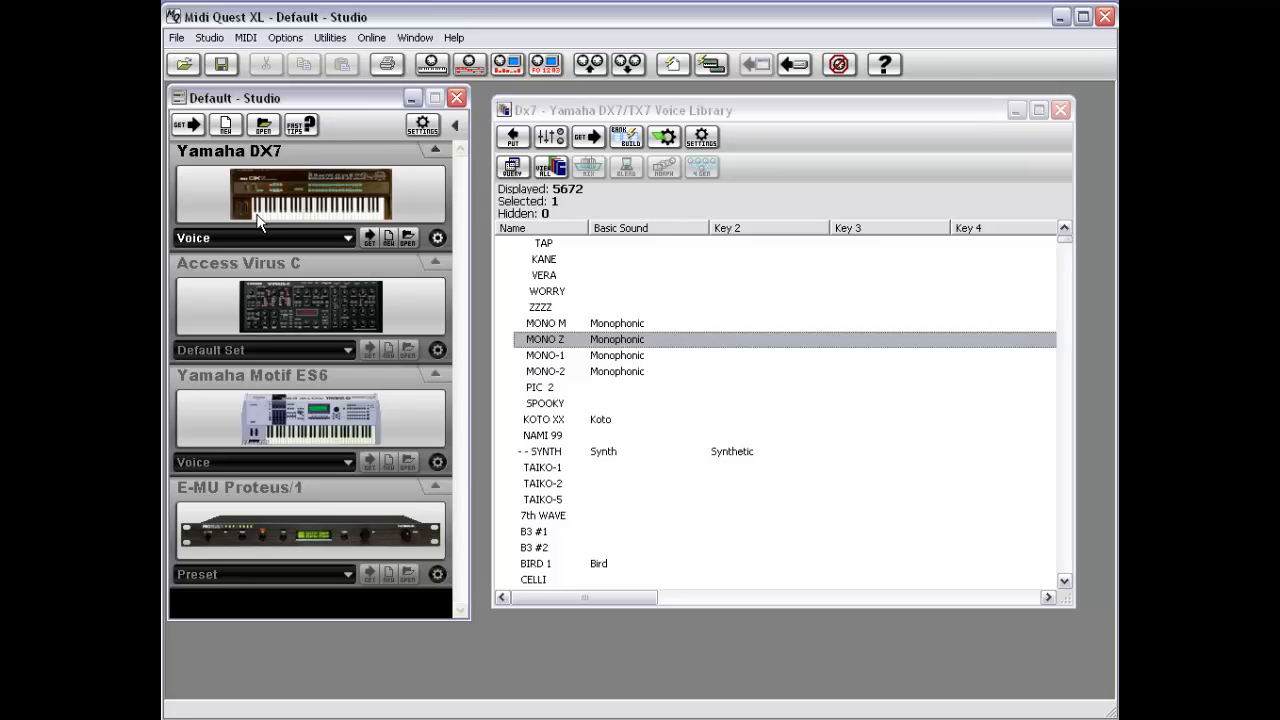
pyautogui.click(247, 237)
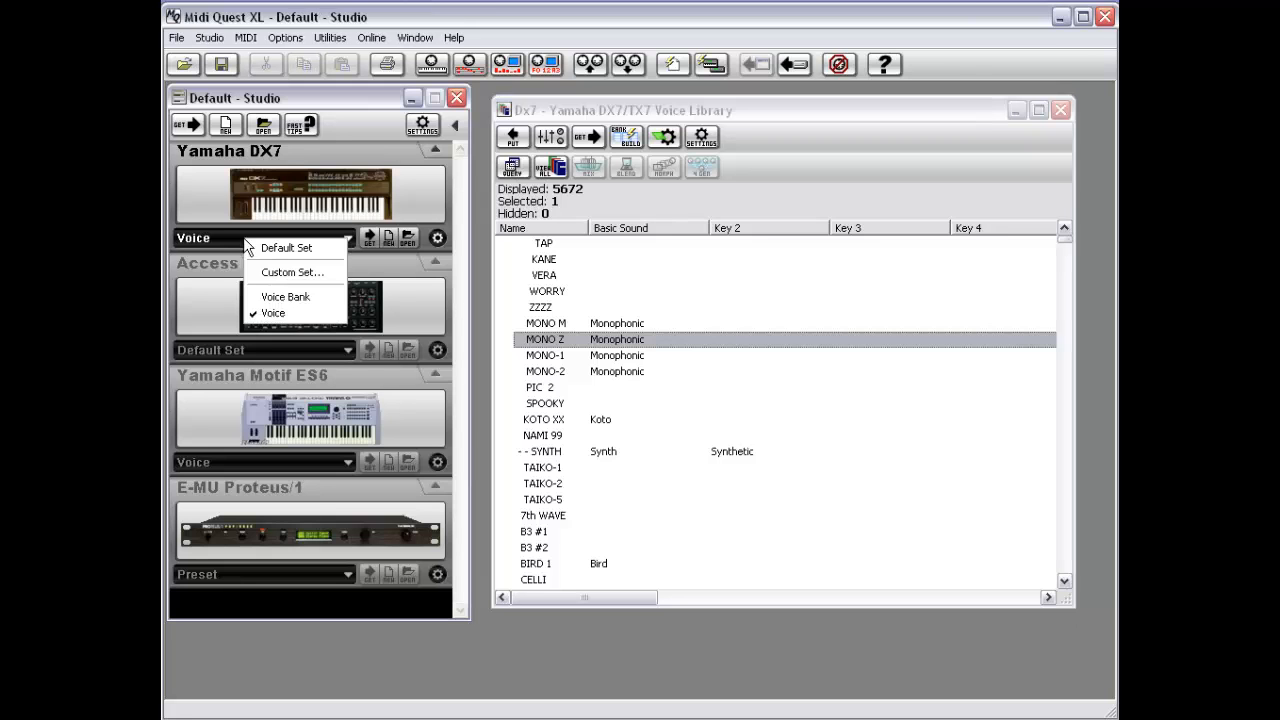
pyautogui.click(290, 295)
pyautogui.click(387, 237)
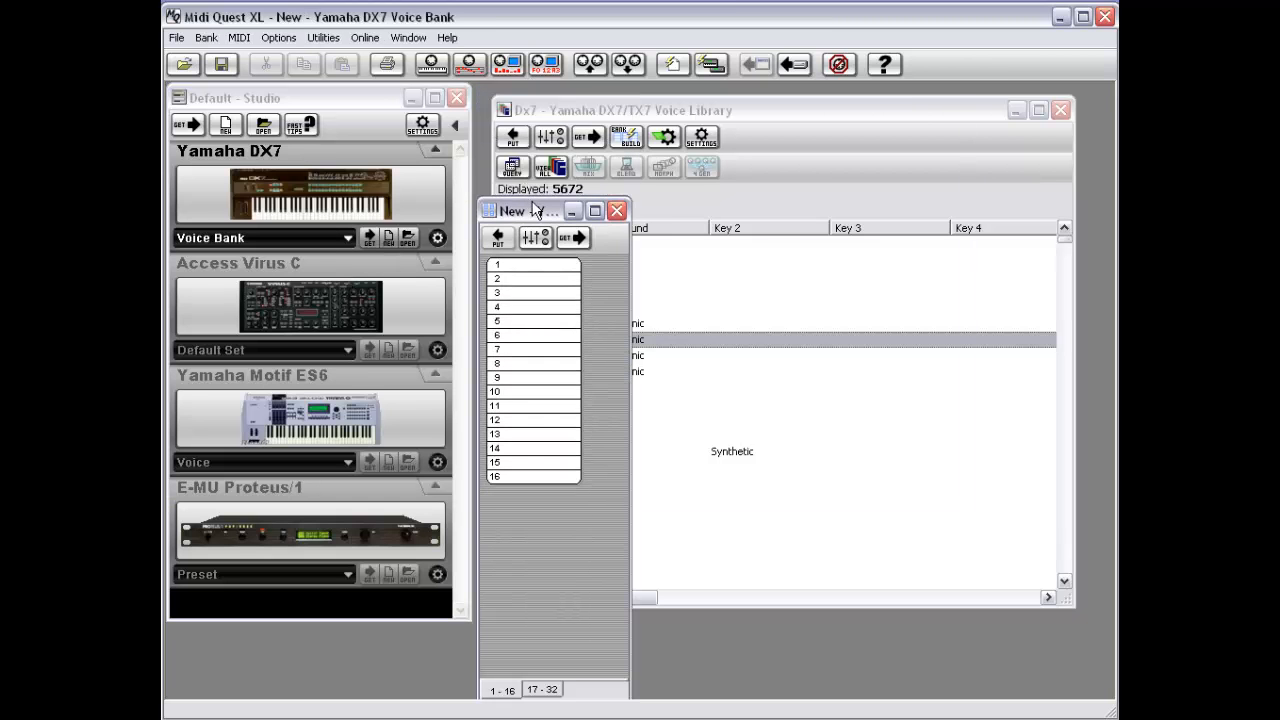
# Step: Place MONO Z from the Dx7 library in slot 6 of the new Voice Bank and close the bank
pyautogui.moveTo(636, 340); pyautogui.dragTo(316, 260)
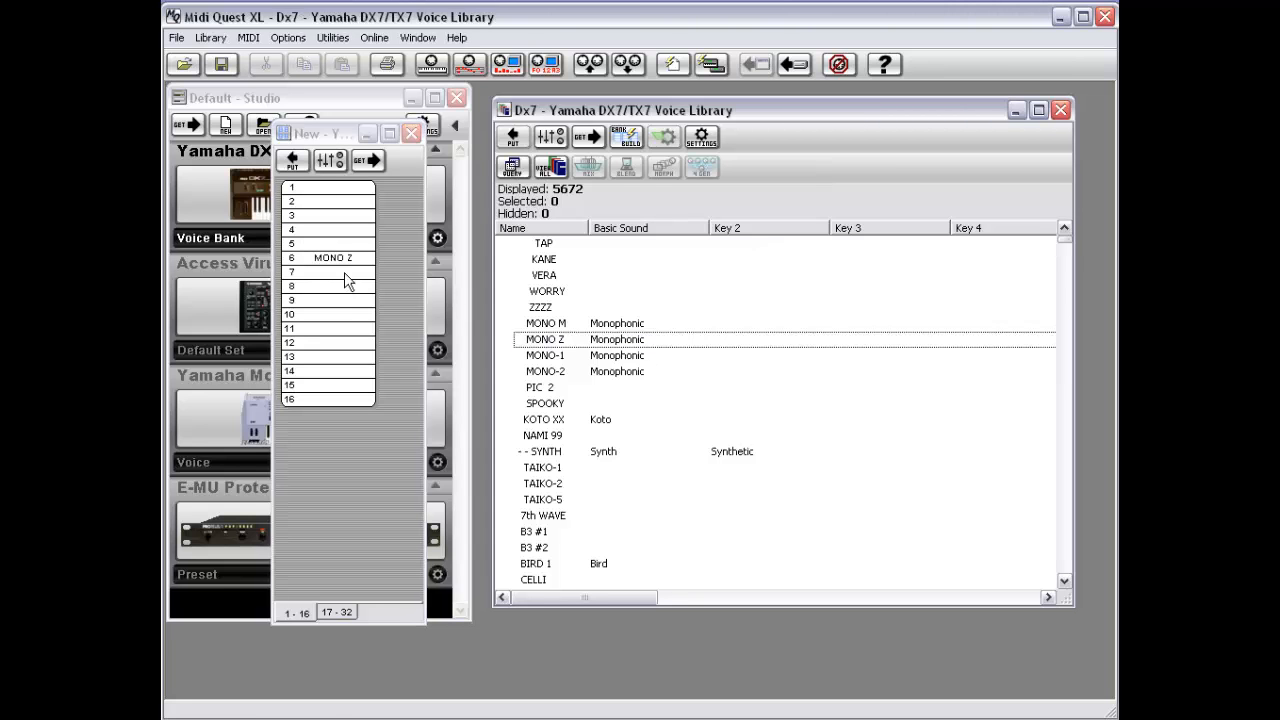
pyautogui.click(413, 134)
pyautogui.click(632, 392)
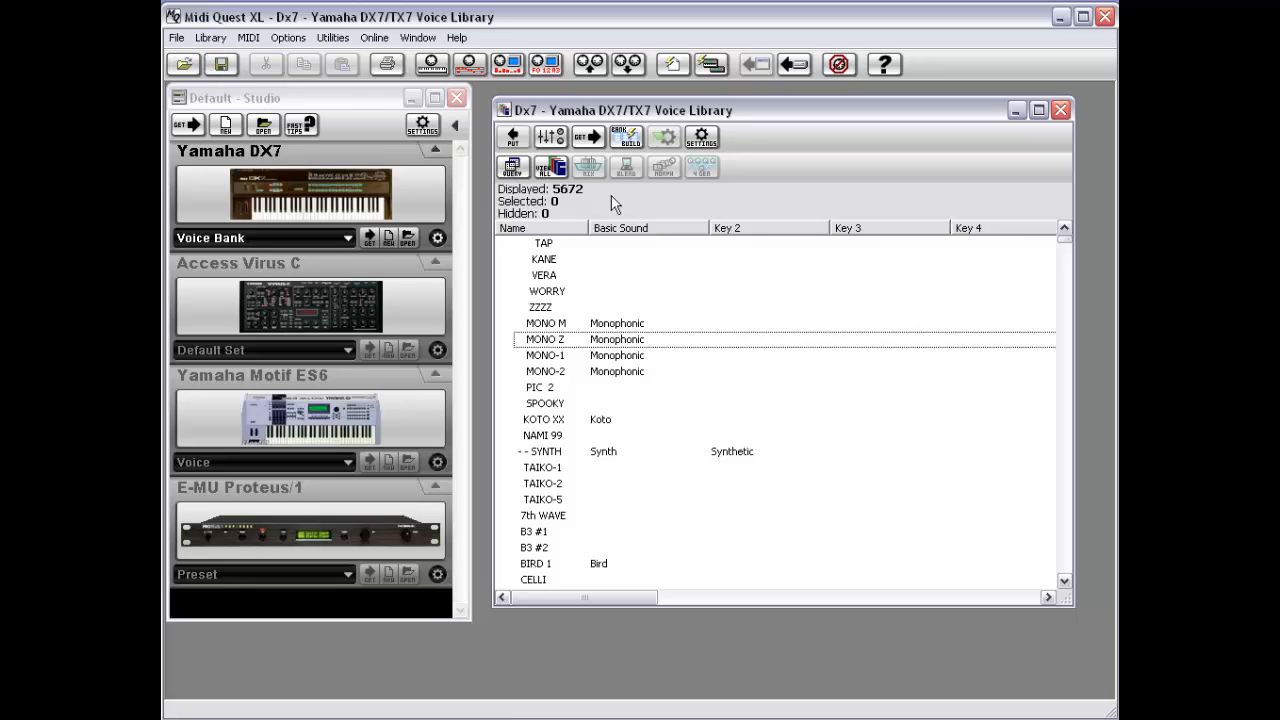
# Step: Select MONO Z in the Dx7 library and transmit it to the Yamaha DX7/TX7
pyautogui.click(249, 38)
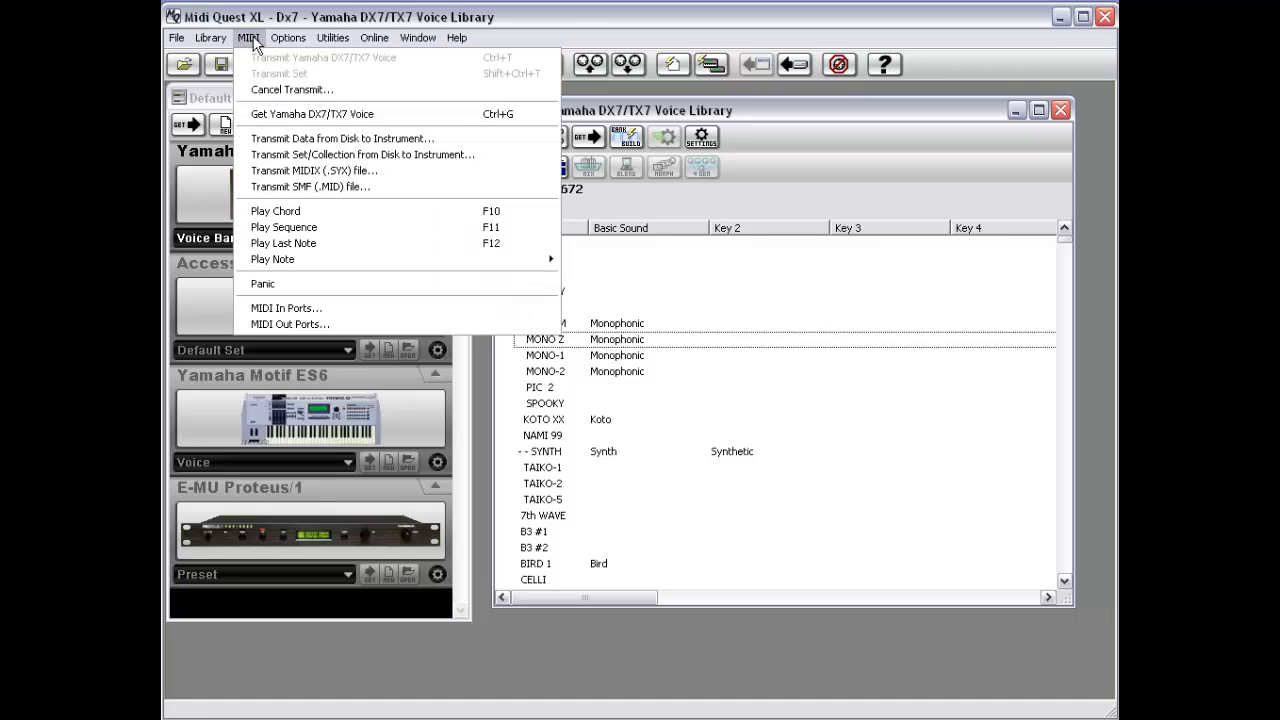
pyautogui.click(606, 344)
pyautogui.click(603, 345)
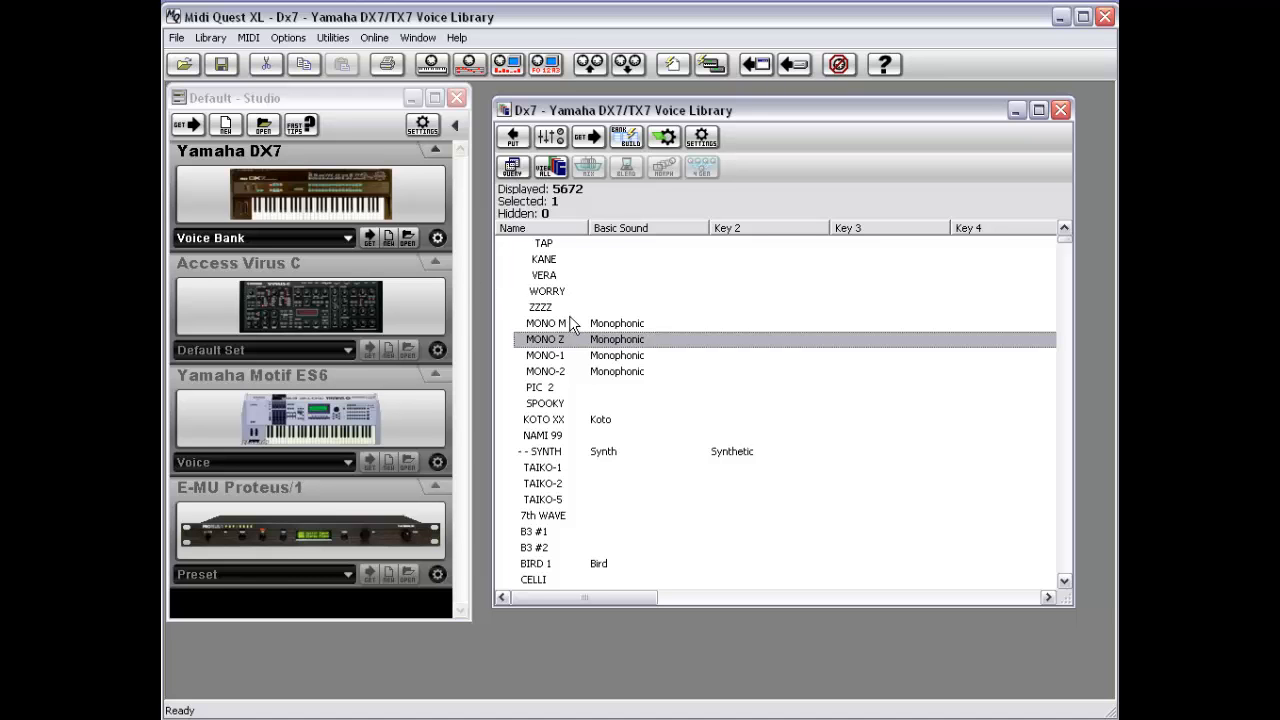
pyautogui.click(249, 38)
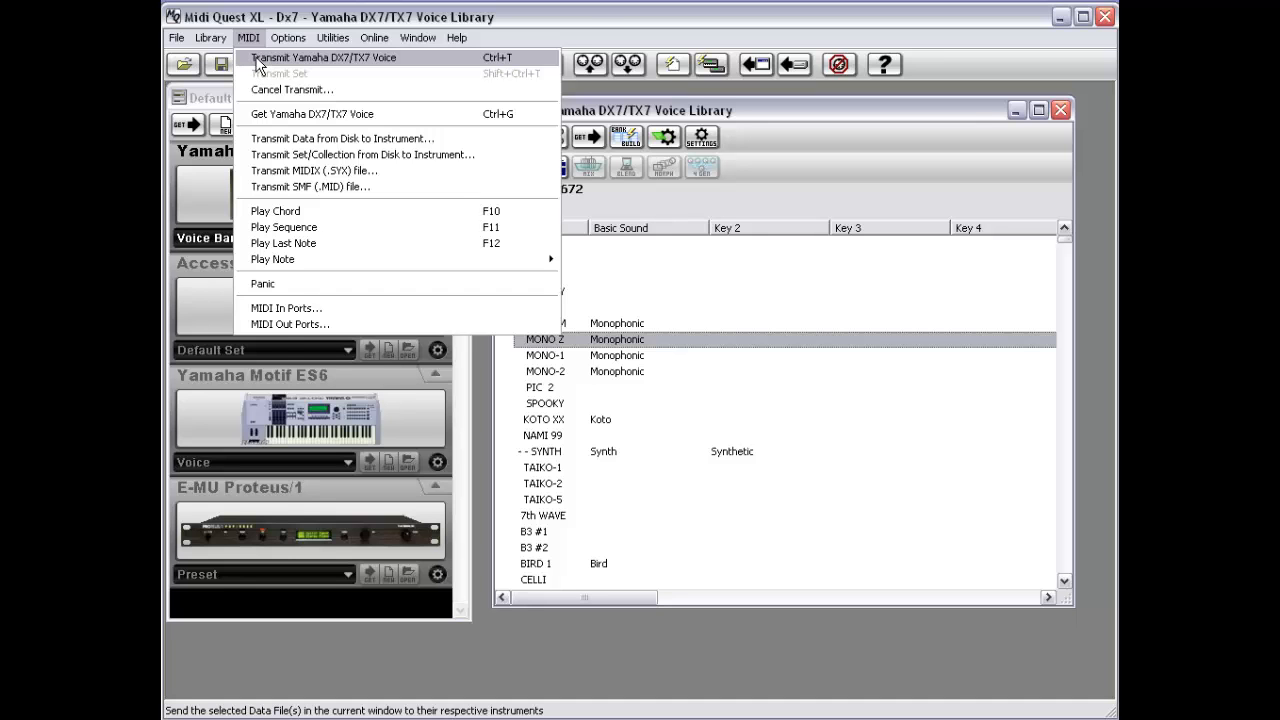
pyautogui.click(257, 61)
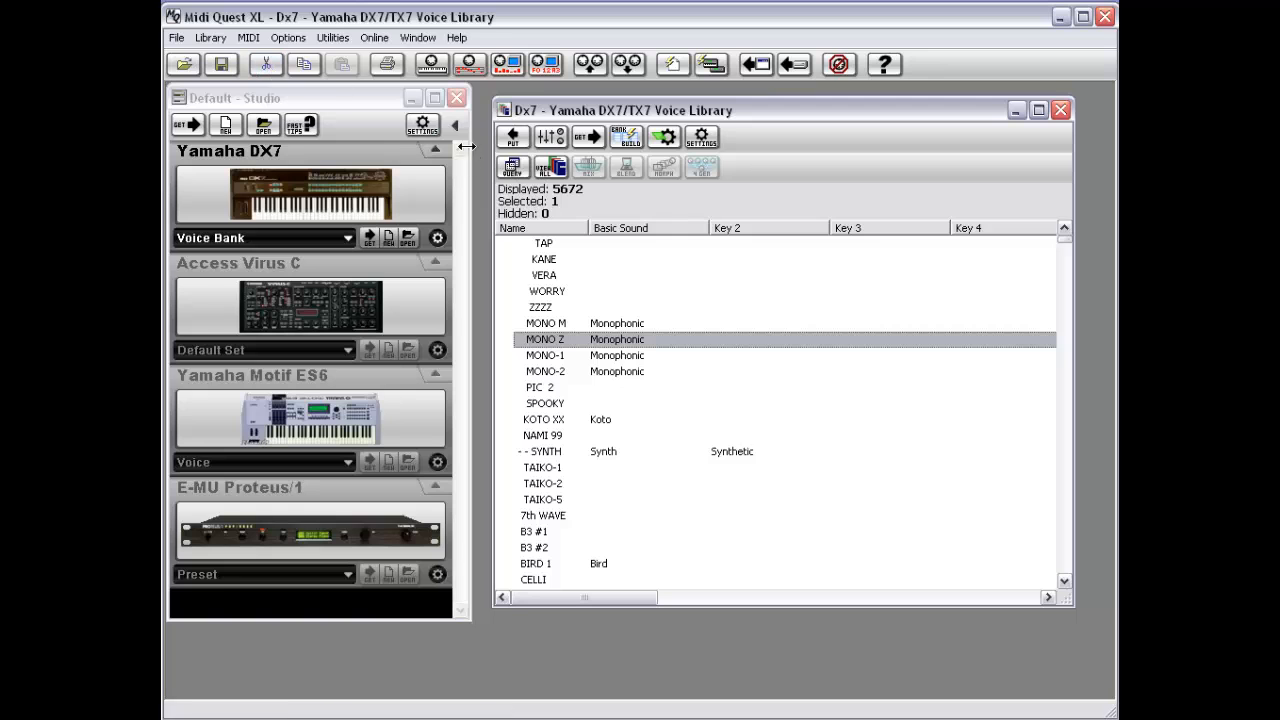
pyautogui.click(516, 141)
# Step: Cut the MONO Z voice from the Dx7 library
pyautogui.click(214, 40)
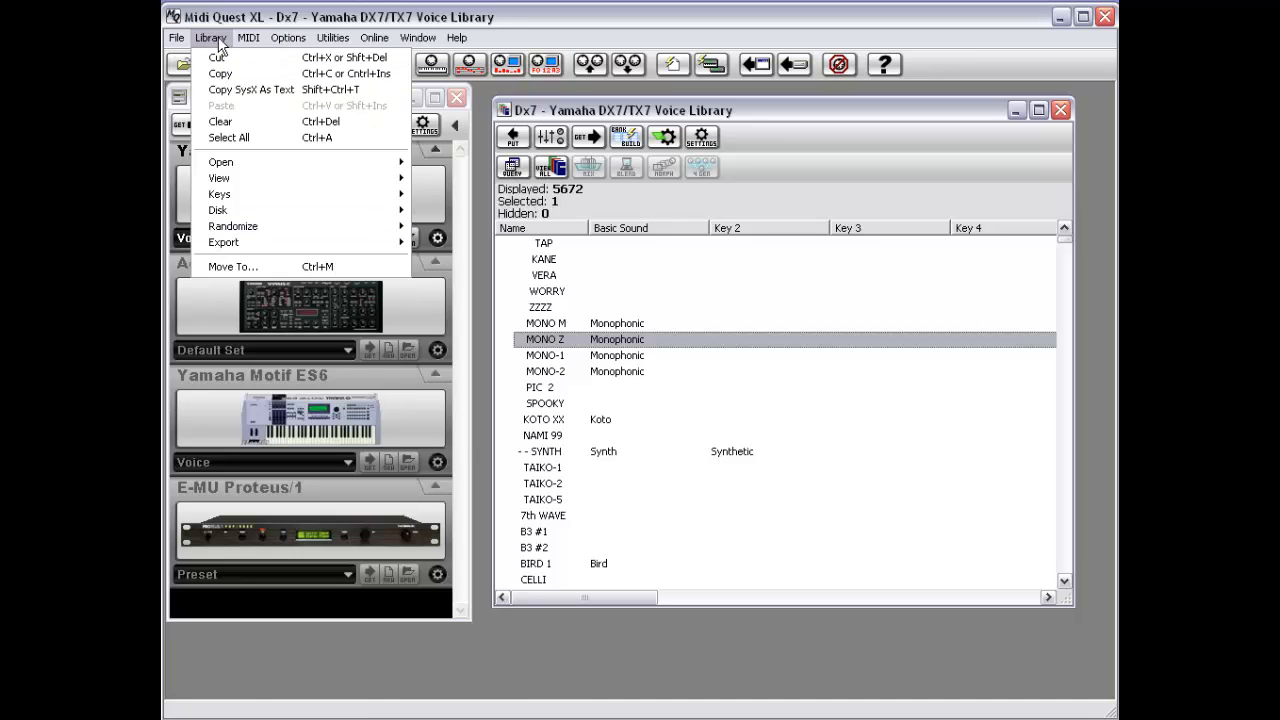
pyautogui.click(702, 200)
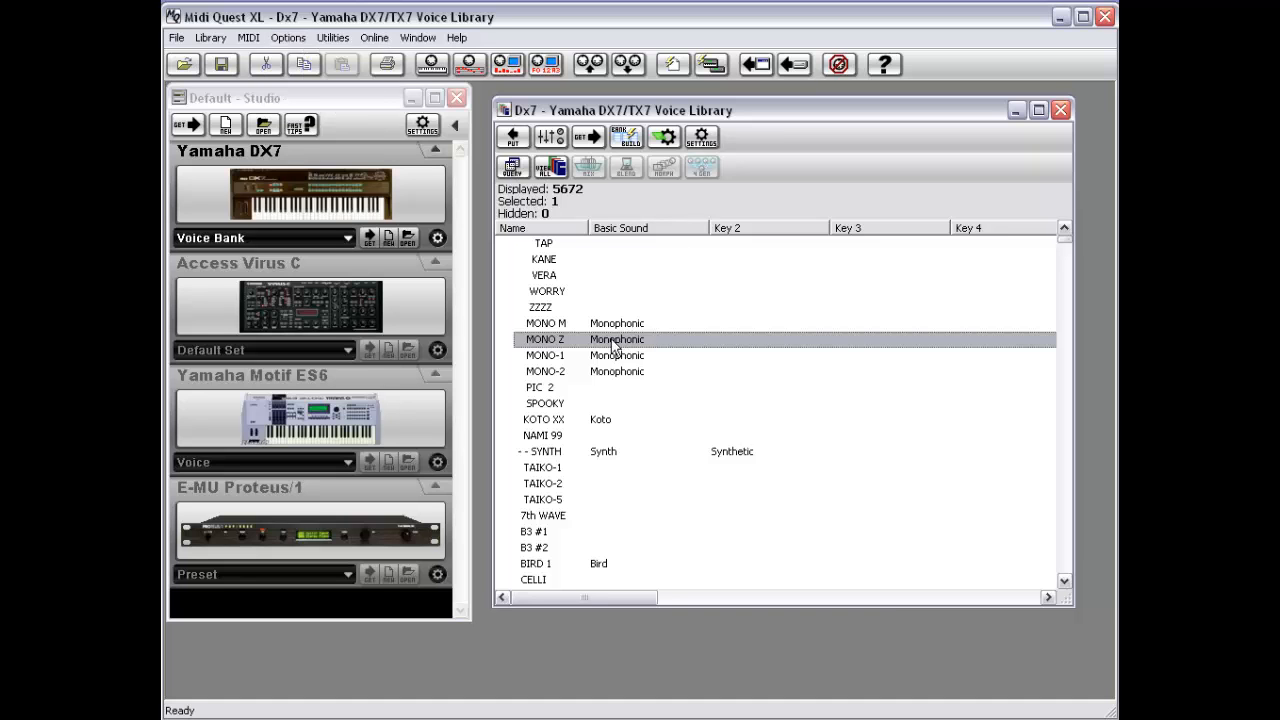
pyautogui.rightClick(616, 345)
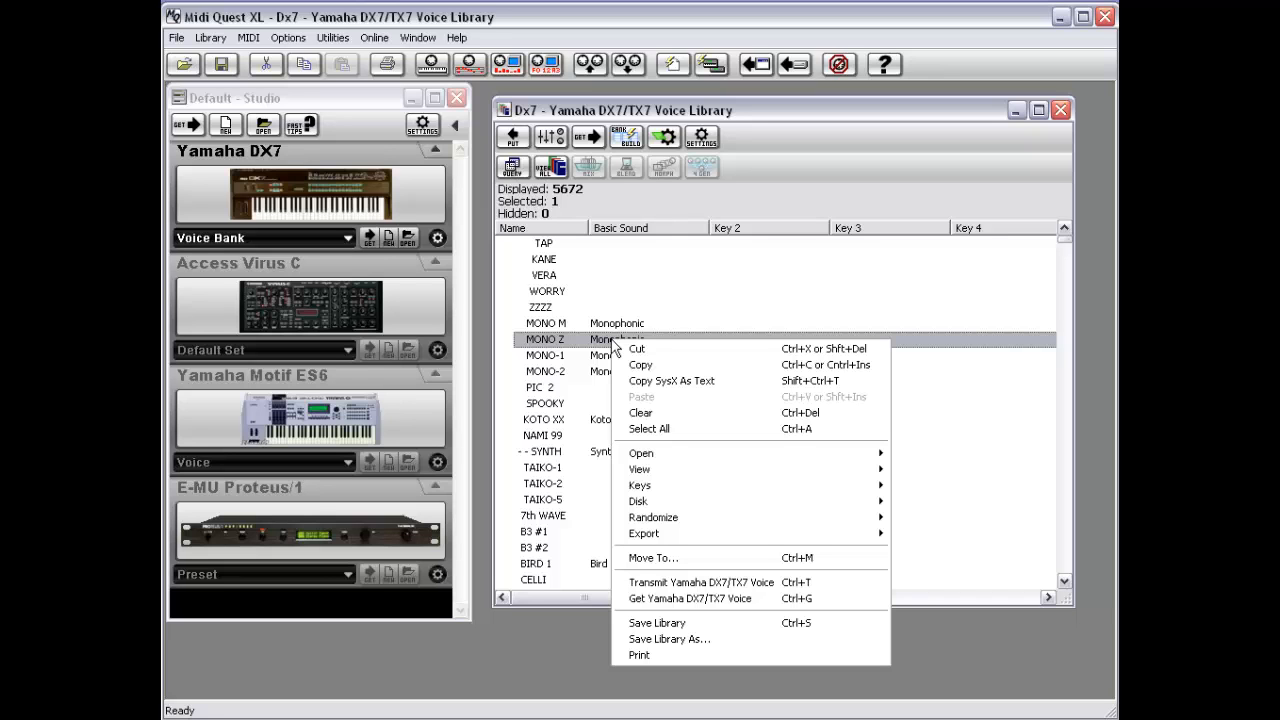
pyautogui.click(666, 352)
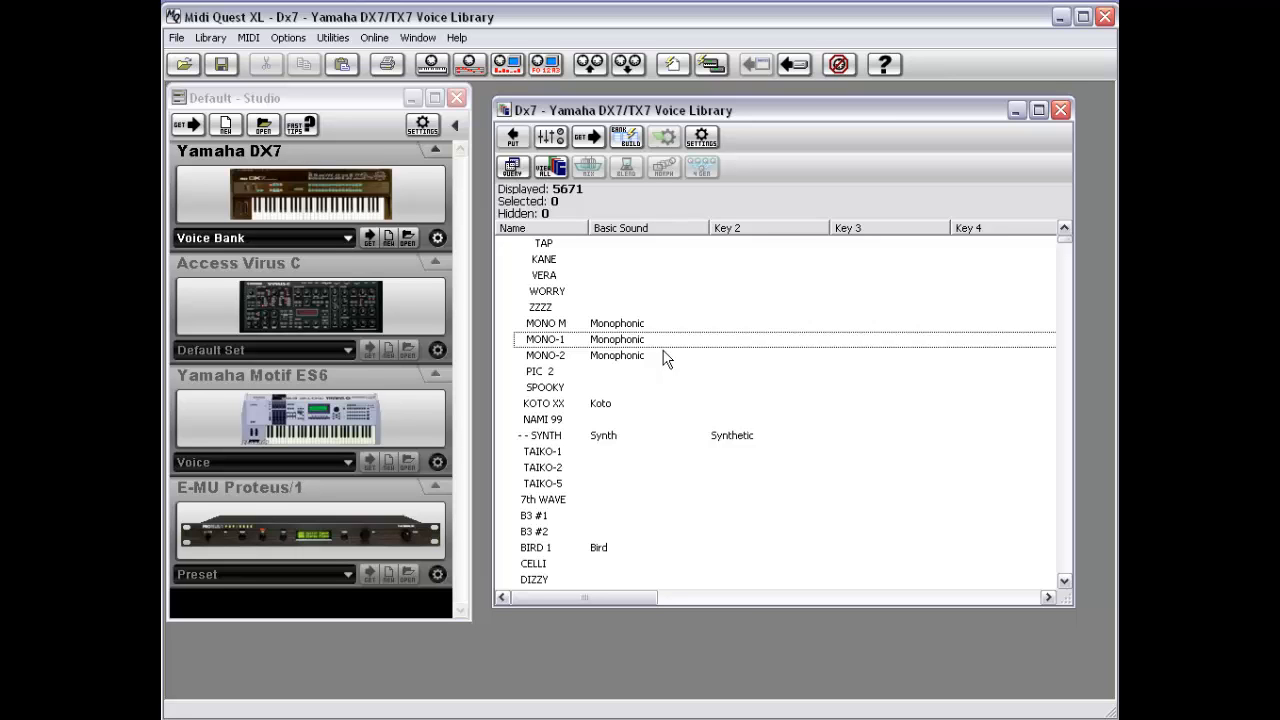
# Step: Create a new empty Voice library for the Yamaha DX7 and move its window partly over the studio
pyautogui.click(248, 231)
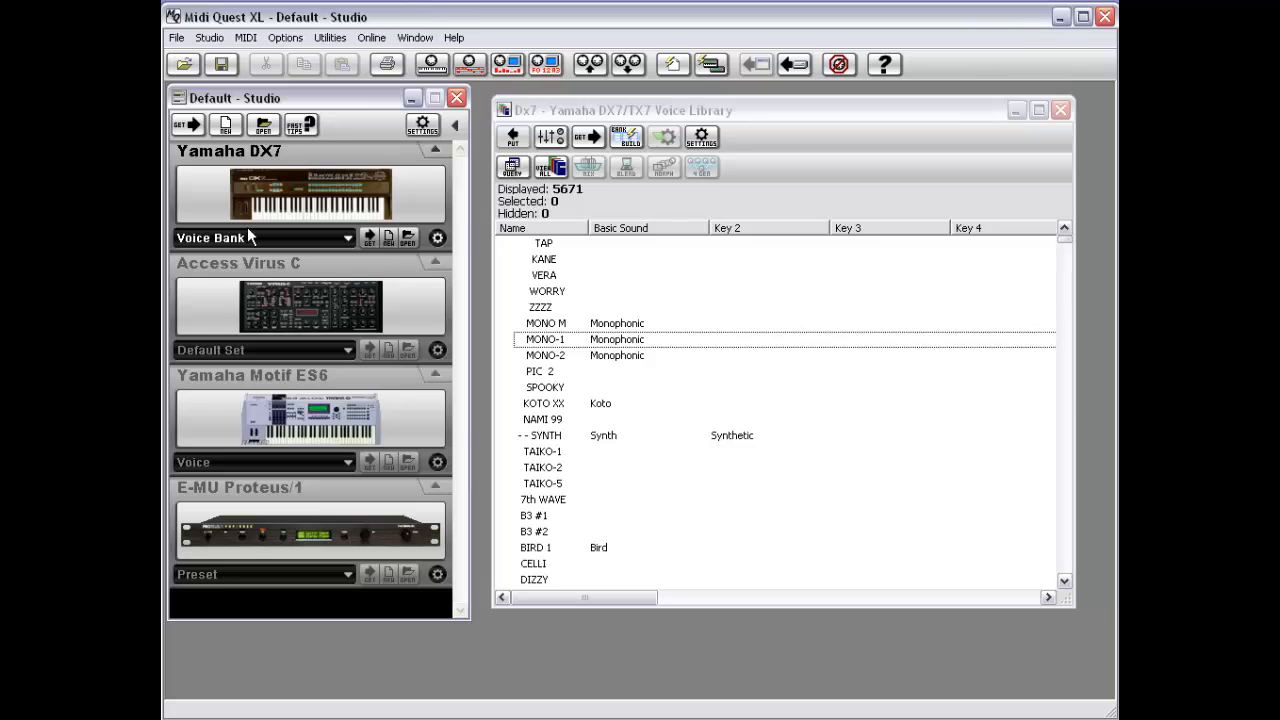
pyautogui.click(271, 236)
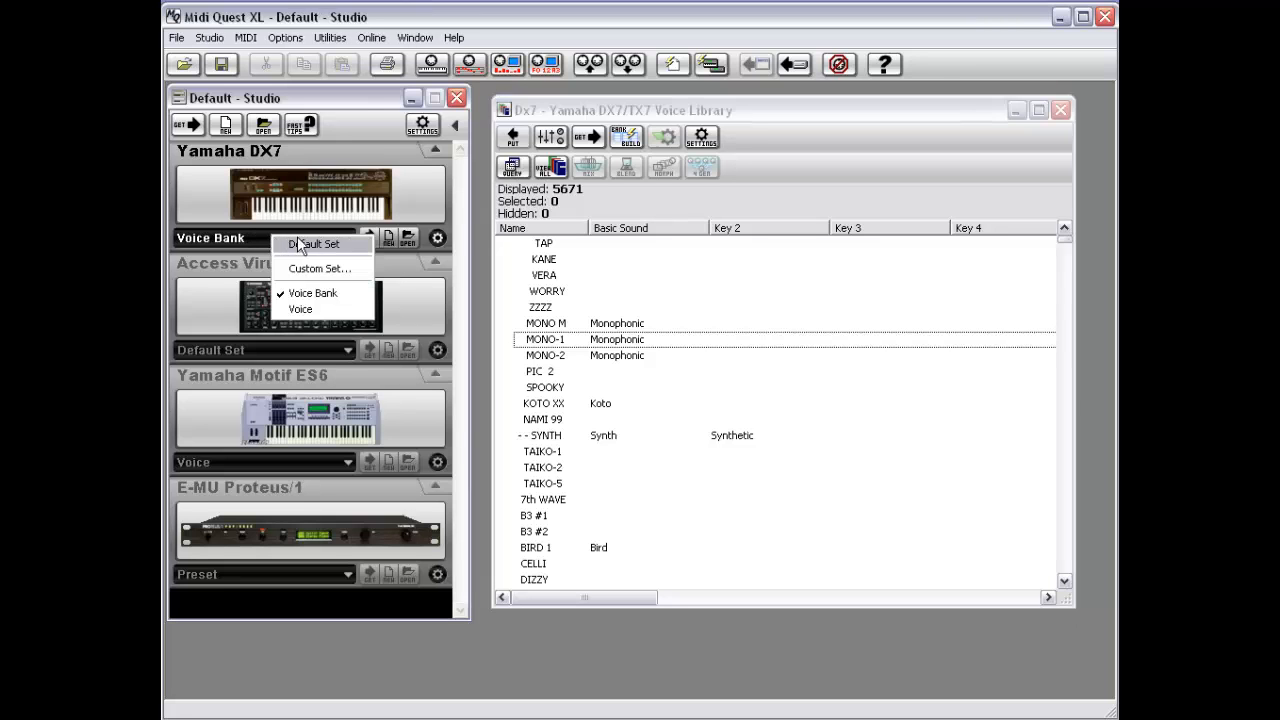
pyautogui.click(182, 40)
pyautogui.moveTo(190, 58)
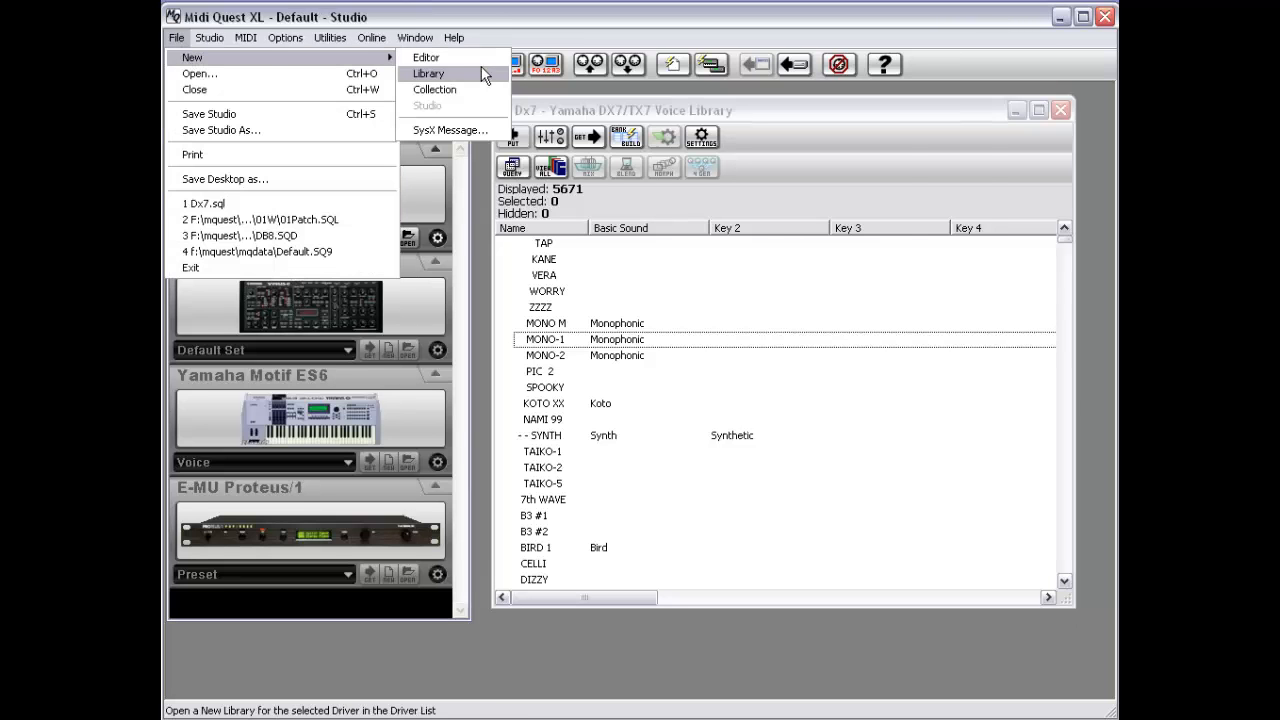
pyautogui.click(485, 72)
pyautogui.moveTo(605, 105); pyautogui.dragTo(447, 172)
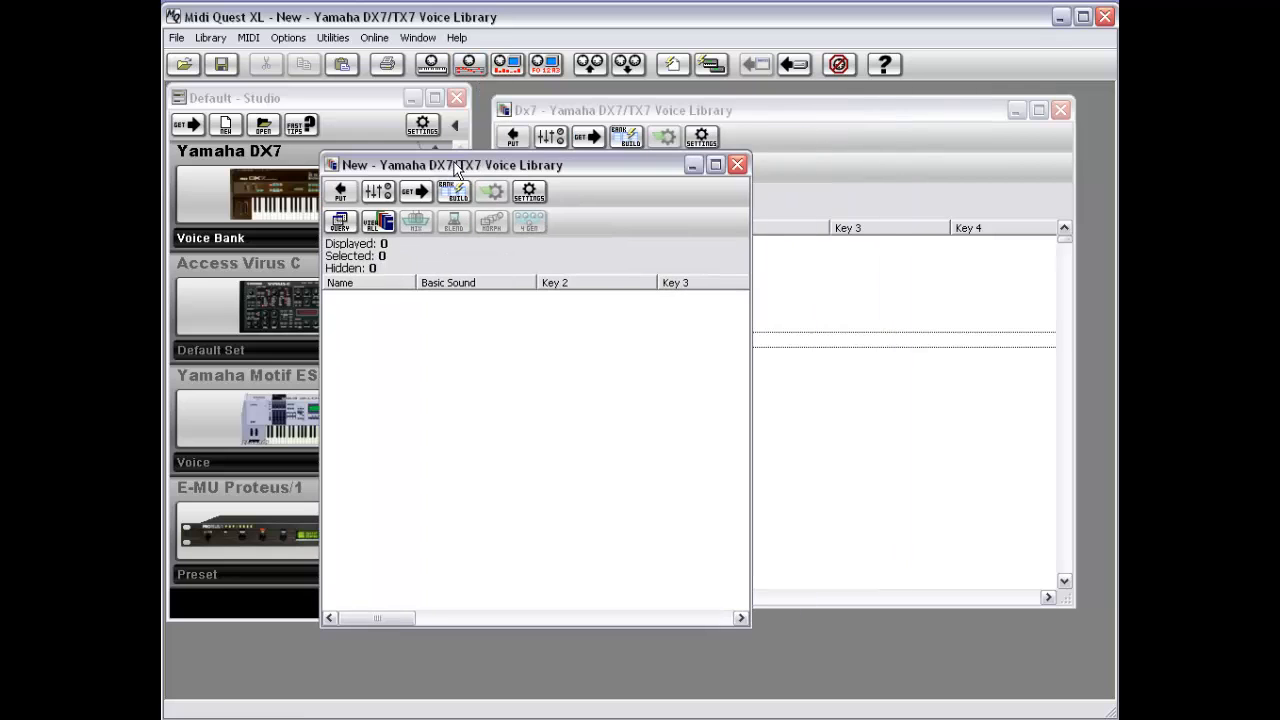
# Step: Paste the cut MONO Z voice into the new library and shift its window closer to the studio
pyautogui.rightClick(460, 331)
pyautogui.click(502, 388)
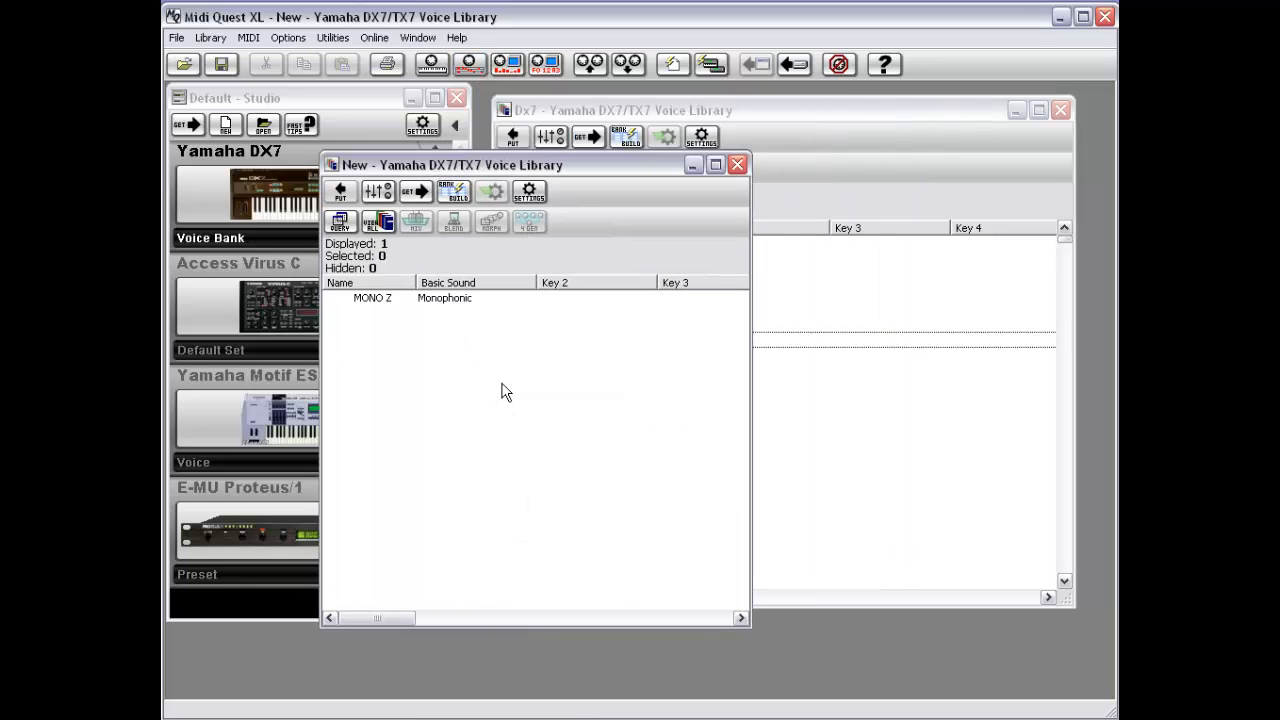
pyautogui.moveTo(466, 170); pyautogui.dragTo(438, 189)
pyautogui.click(918, 189)
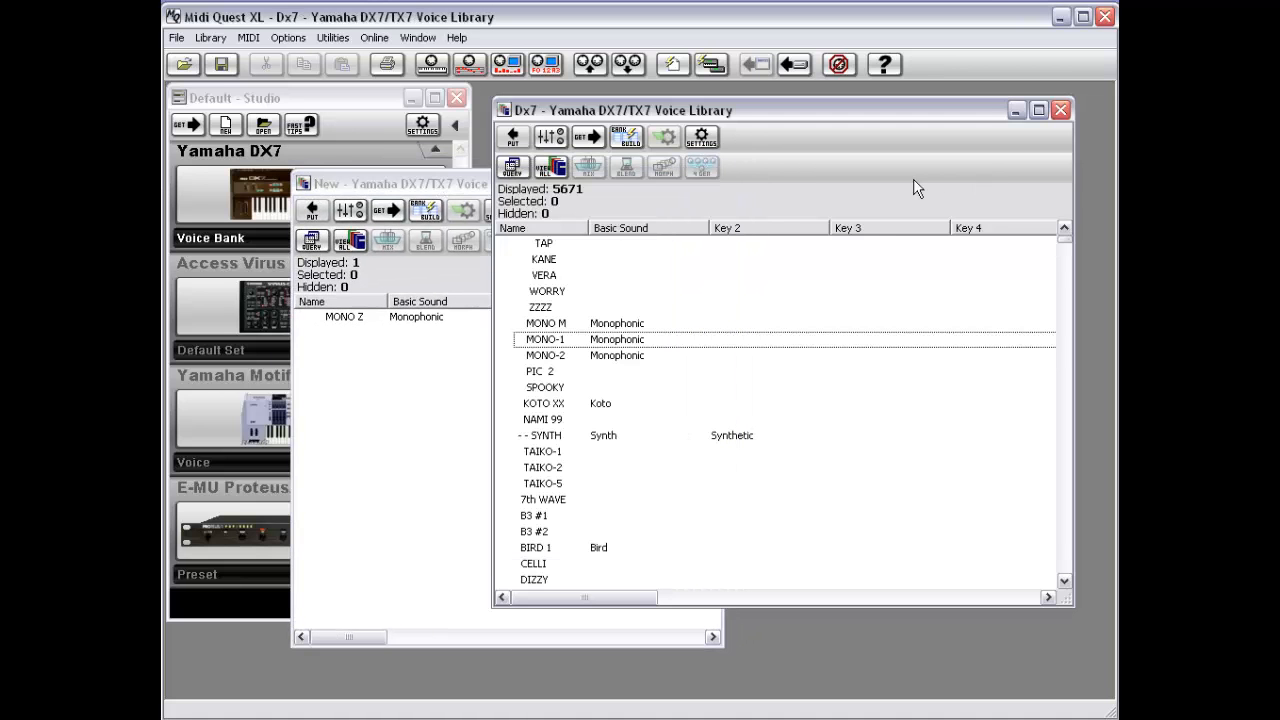
pyautogui.click(597, 325)
pyautogui.rightClick(597, 325)
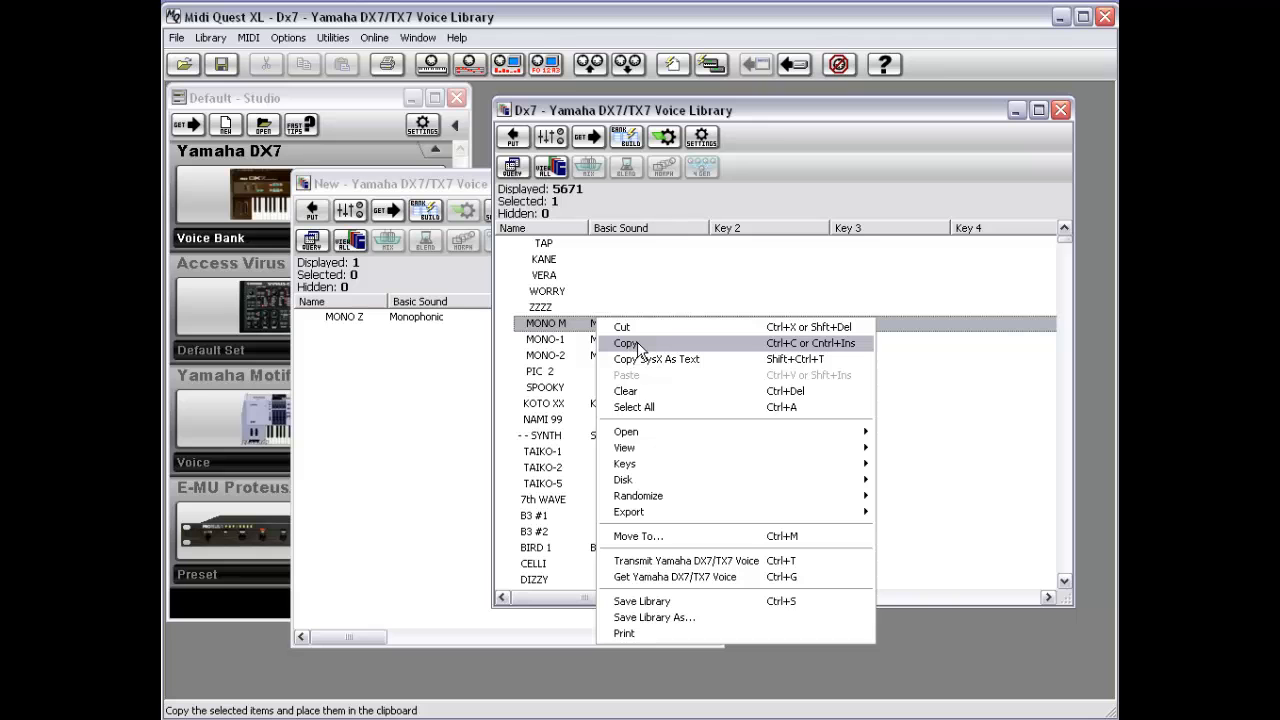
pyautogui.keyDown('ctrl'); pyautogui.click(566, 342); pyautogui.keyUp('ctrl')
pyautogui.keyDown('ctrl'); pyautogui.click(562, 358); pyautogui.keyUp('ctrl')
pyautogui.rightClick(588, 338)
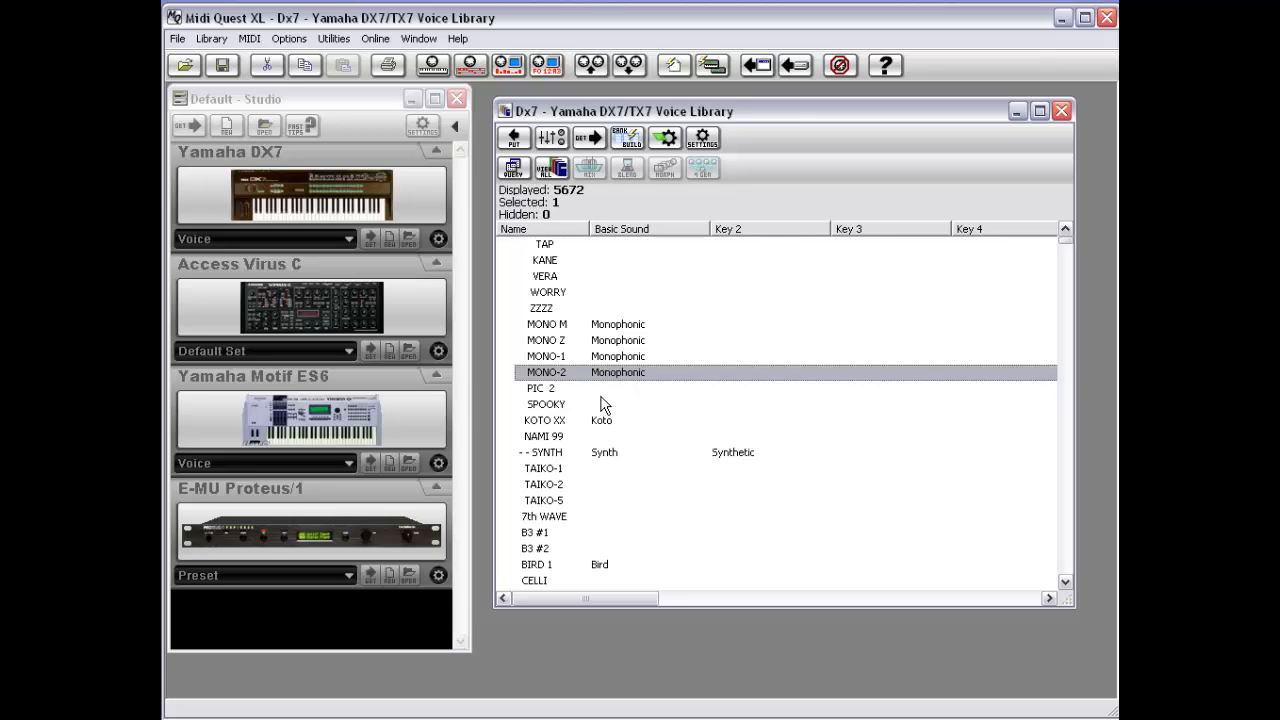
# Step: Add SPOOKY and SYNTH to the selected MONO-2 voice and cut all three from the Dx7 library
pyautogui.keyDown('ctrl'); pyautogui.click(605, 405); pyautogui.keyUp('ctrl')
pyautogui.keyDown('ctrl'); pyautogui.click(612, 454); pyautogui.keyUp('ctrl')
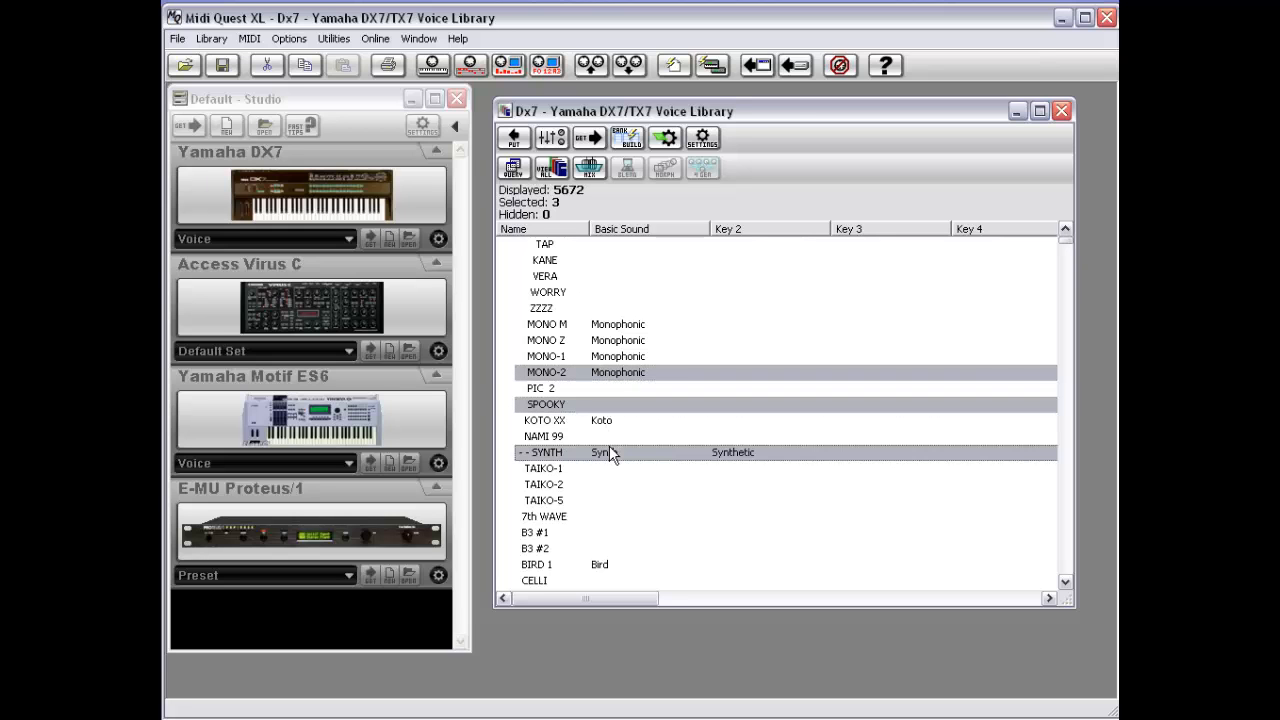
pyautogui.rightClick(651, 378)
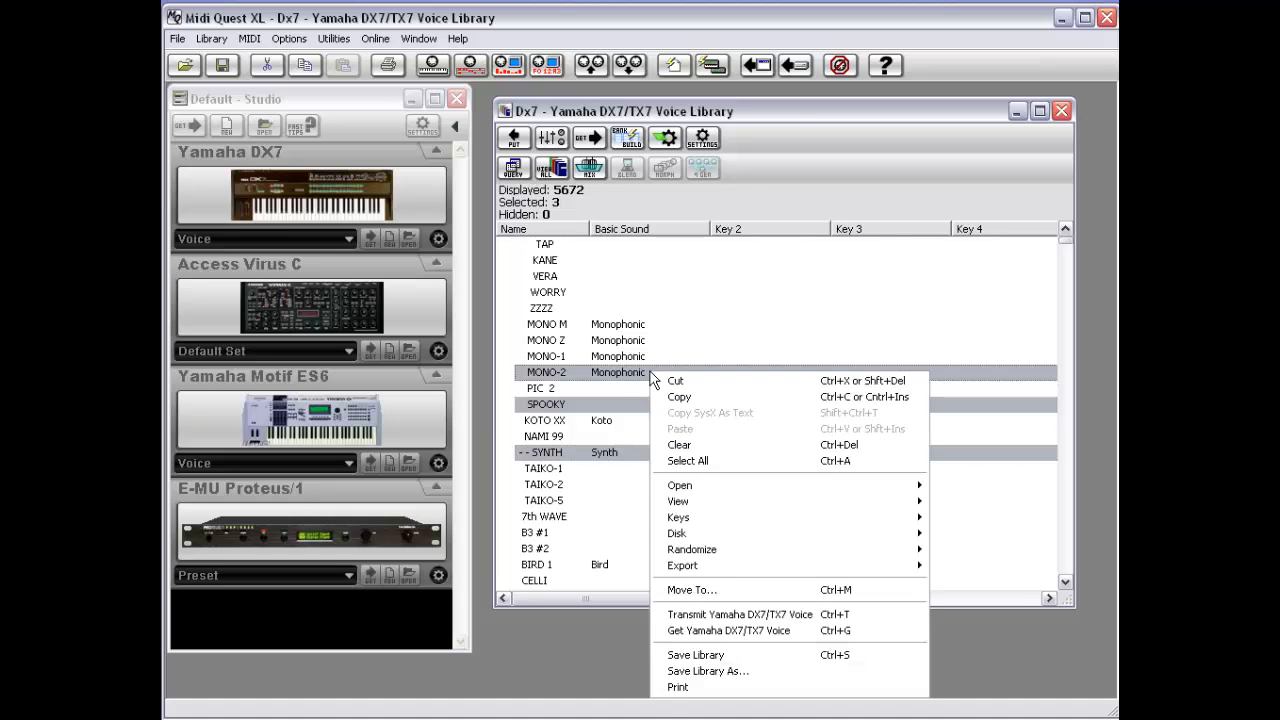
pyautogui.click(706, 380)
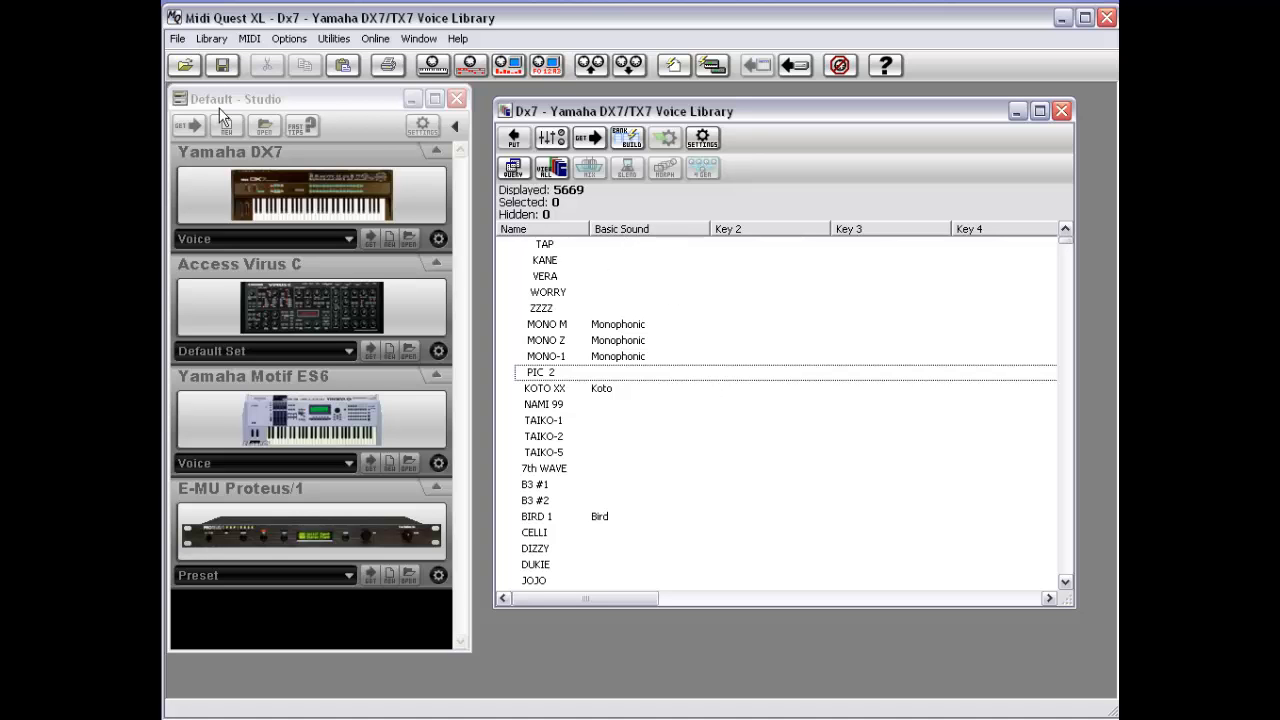
# Step: Create a new empty Voice library for the Yamaha DX7 and paste the cut MONO-2, SPOOKY and SYNTH voices into it
pyautogui.click(372, 158)
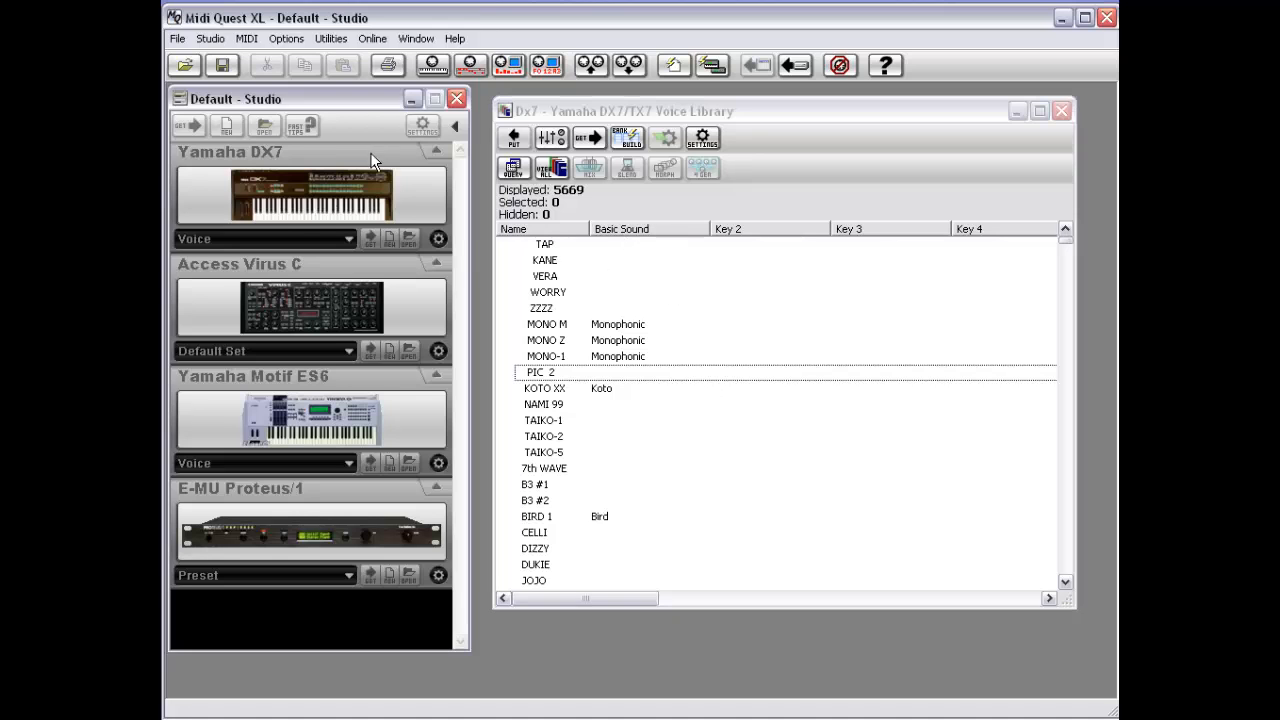
pyautogui.click(390, 239)
pyautogui.click(421, 260)
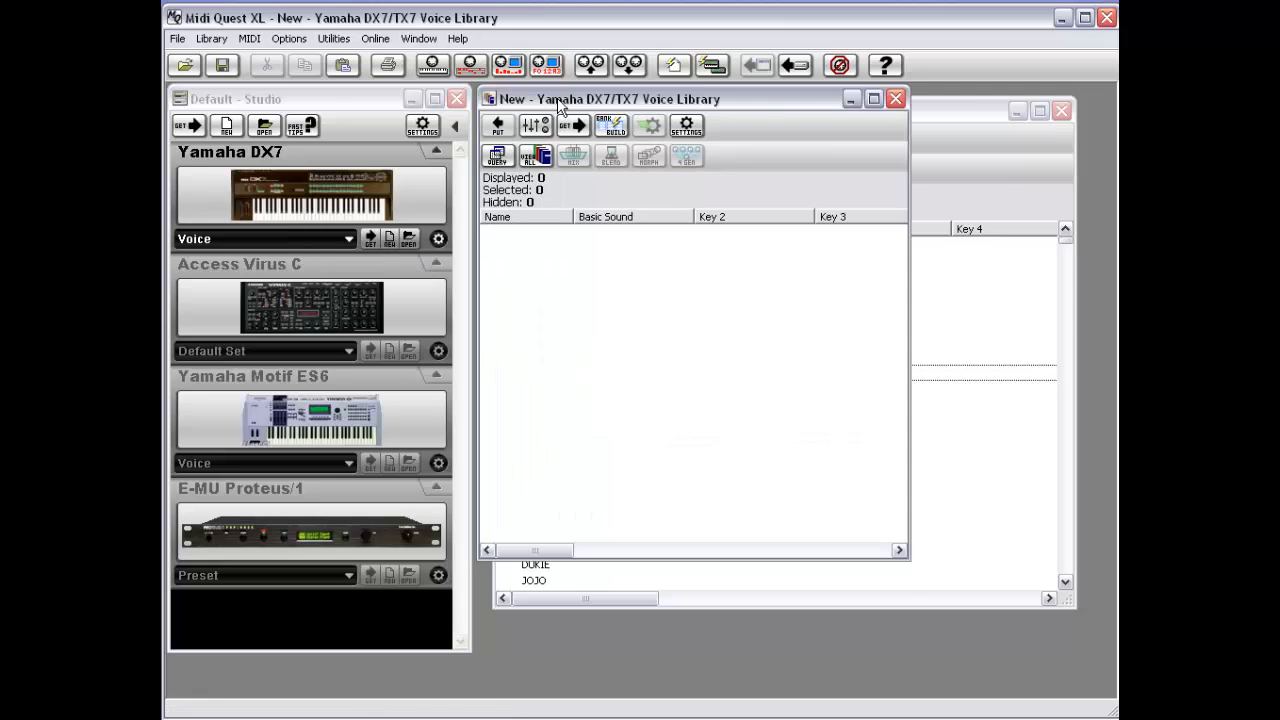
pyautogui.moveTo(558, 107); pyautogui.dragTo(557, 167)
pyautogui.rightClick(541, 325)
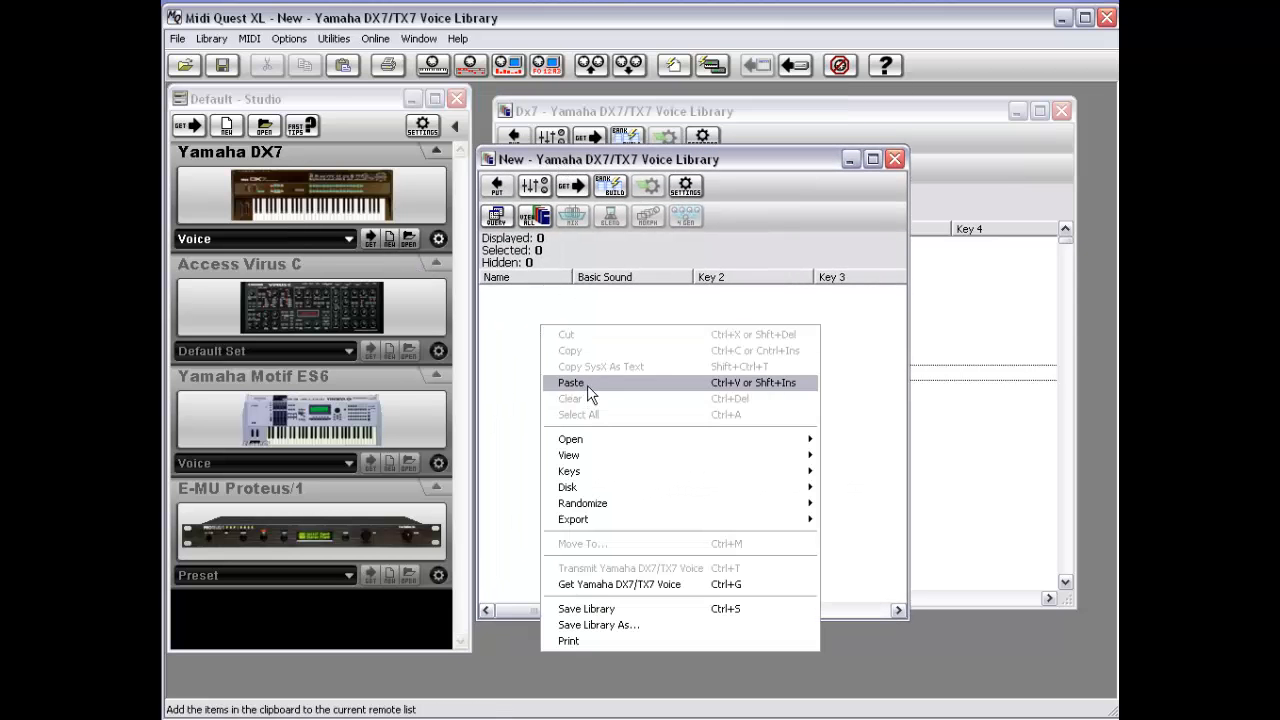
pyautogui.click(587, 385)
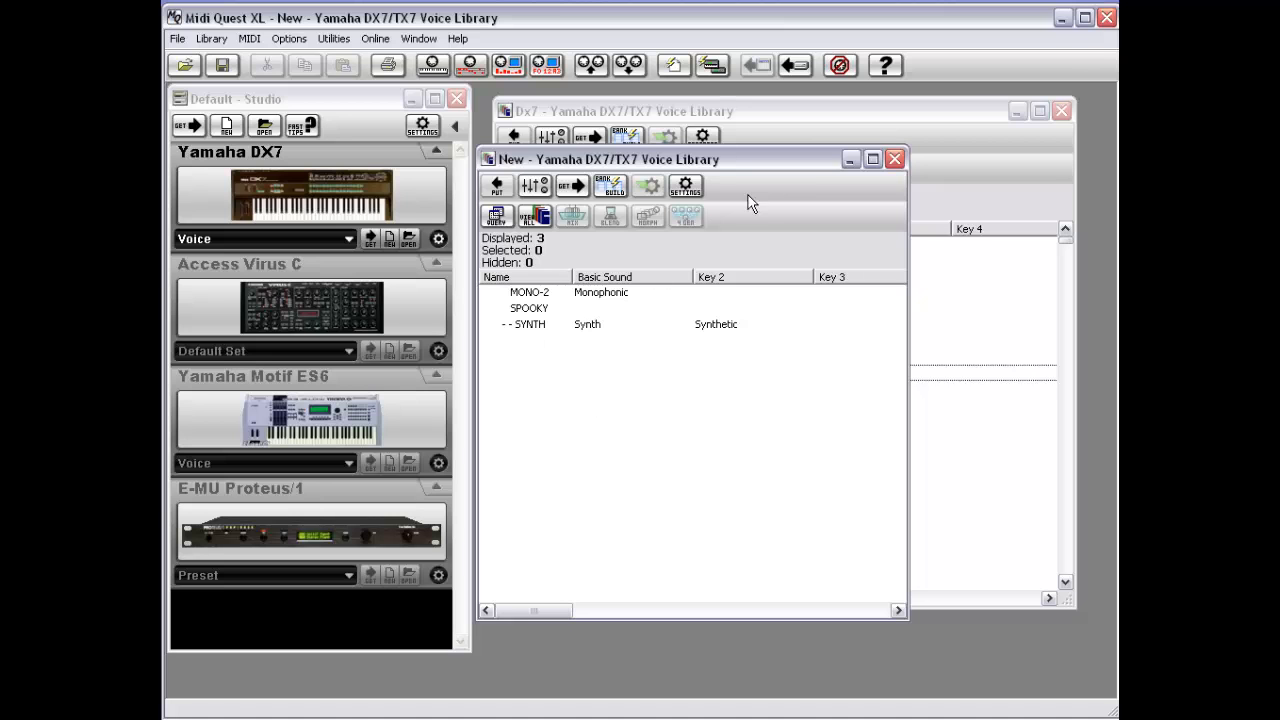
# Step: Select PIC 2, KOTO XX, TAIKO-2 and B3 #1 in the Dx7 library and copy them
pyautogui.click(815, 132)
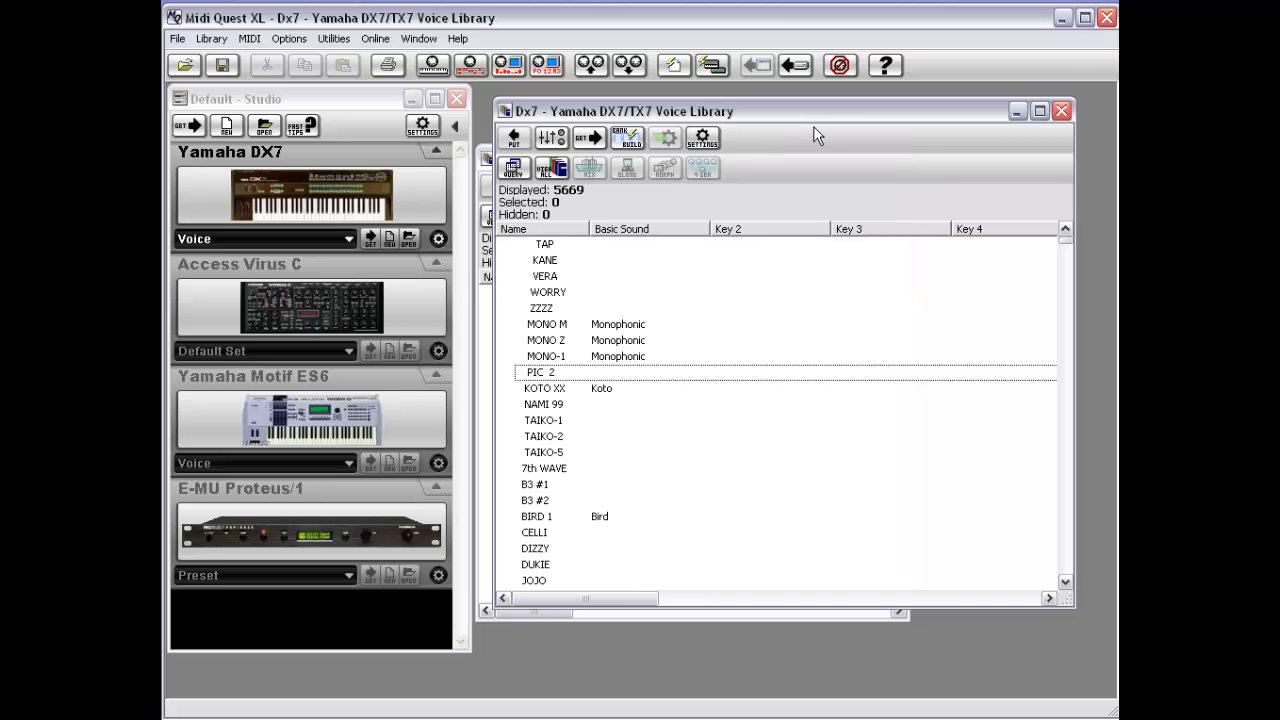
pyautogui.click(684, 356)
pyautogui.rightClick(684, 352)
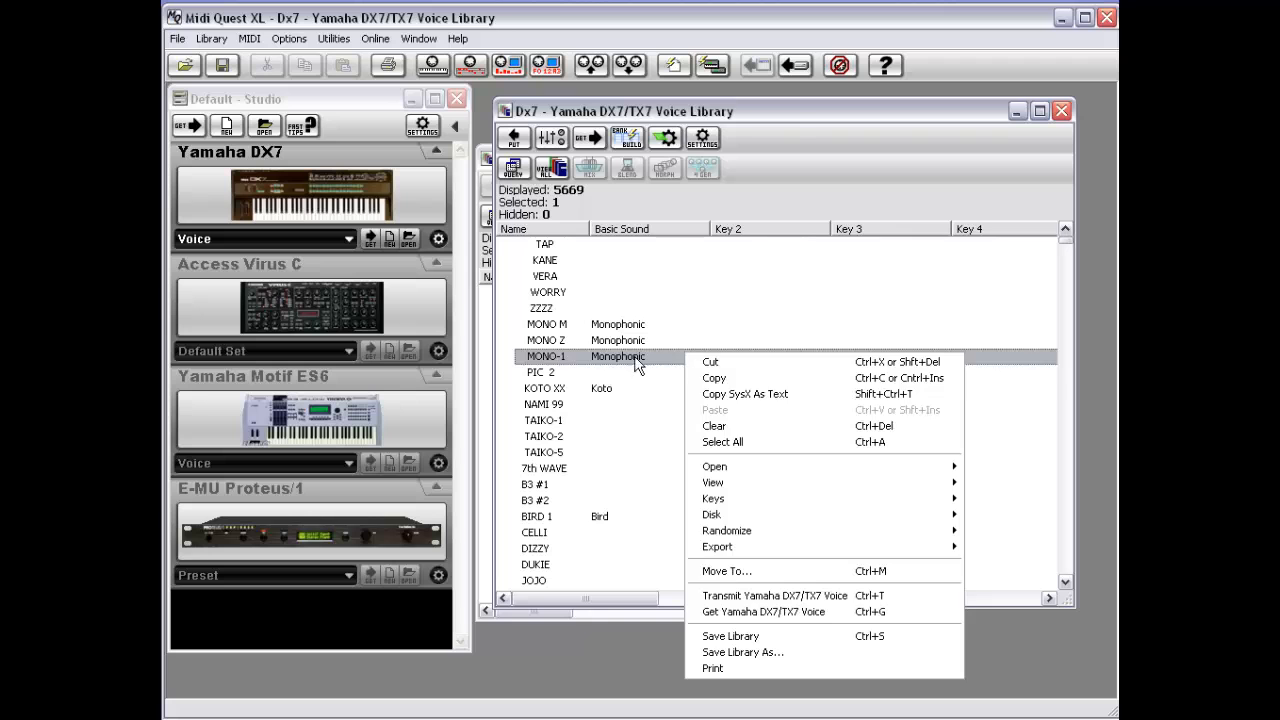
pyautogui.click(605, 374)
pyautogui.keyDown('ctrl'); pyautogui.click(606, 389); pyautogui.keyUp('ctrl')
pyautogui.keyDown('ctrl'); pyautogui.click(604, 436); pyautogui.keyUp('ctrl')
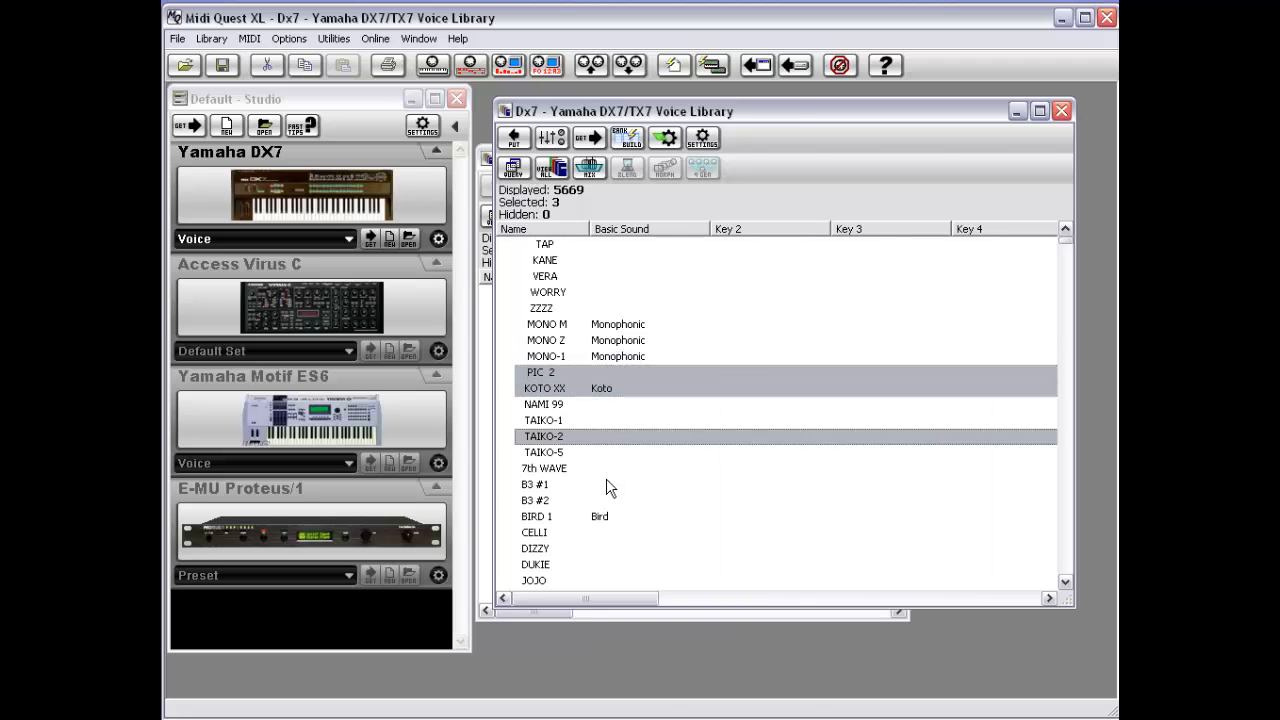
pyautogui.keyDown('ctrl'); pyautogui.click(606, 484); pyautogui.keyUp('ctrl')
pyautogui.rightClick(639, 380)
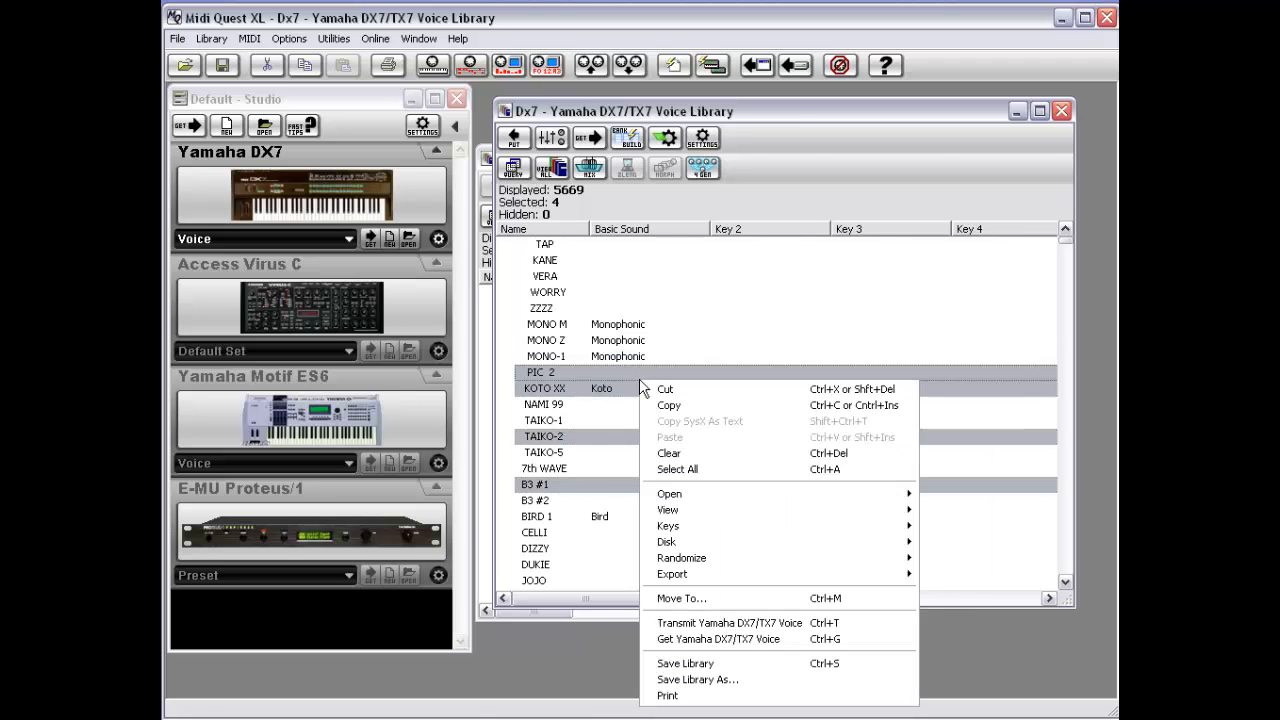
pyautogui.click(693, 404)
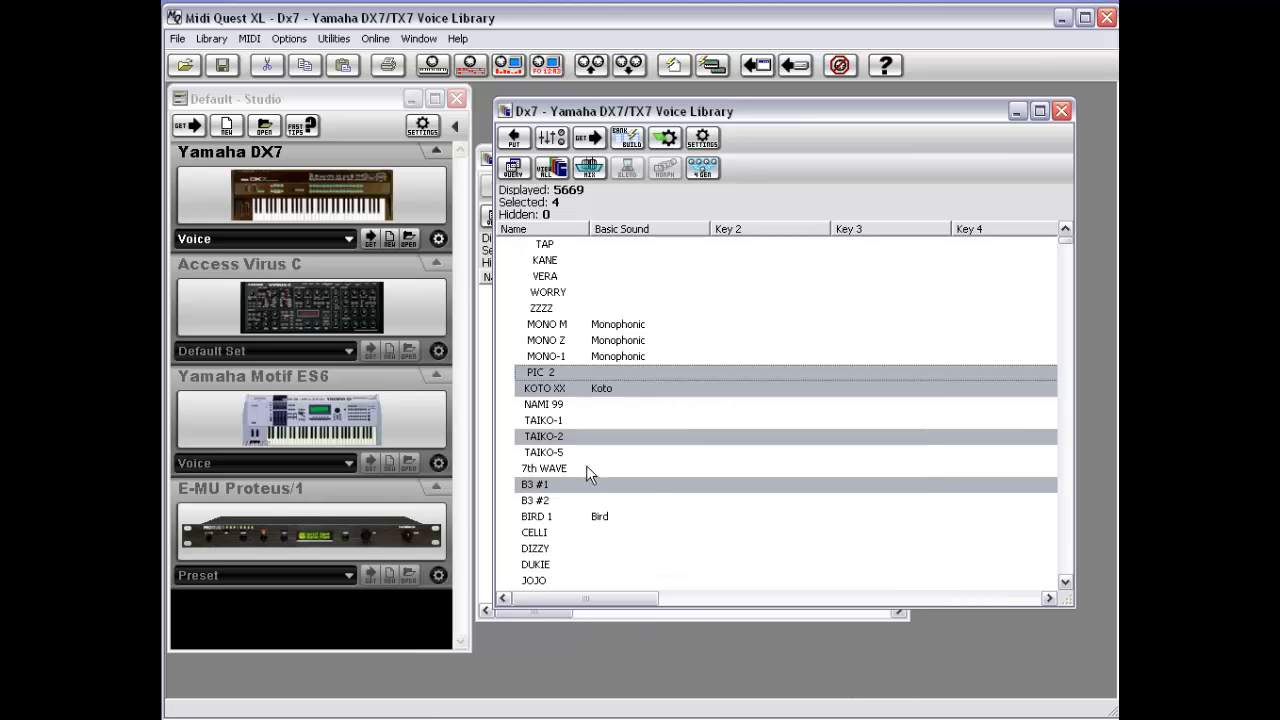
# Step: Paste the copied voices into the new Yamaha DX7/TX7 Voice library
pyautogui.click(483, 357)
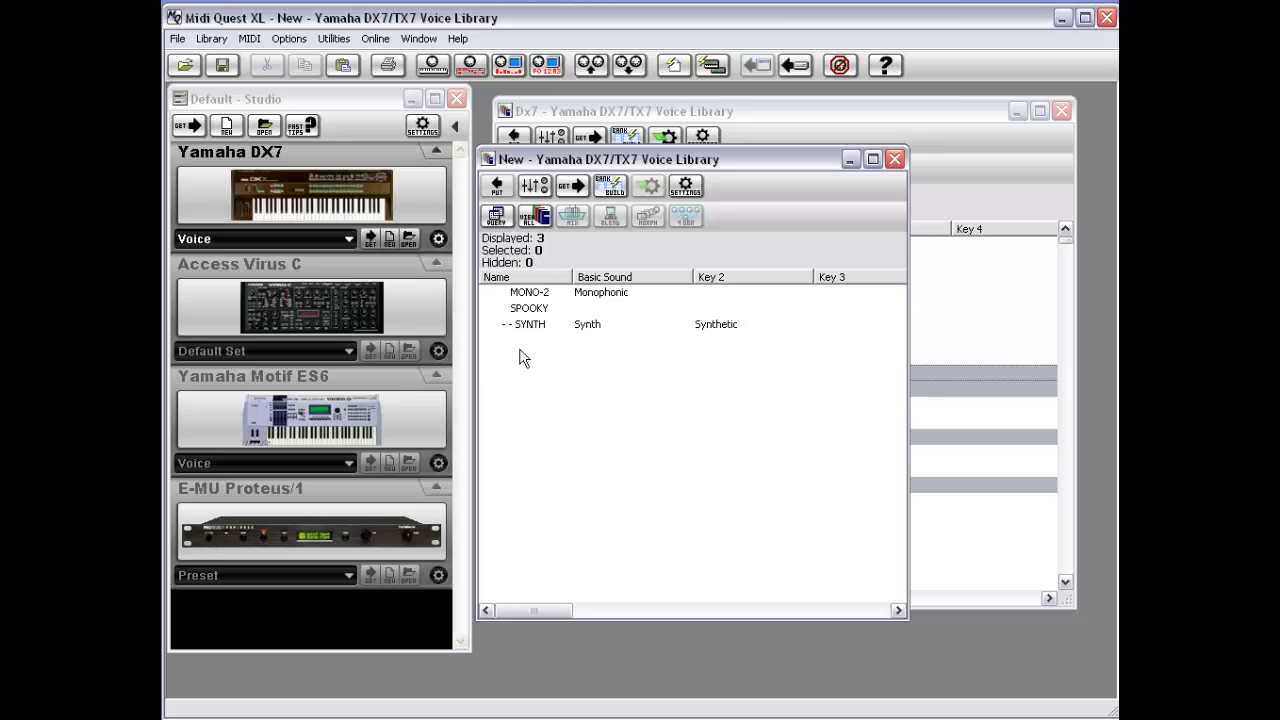
pyautogui.rightClick(545, 356)
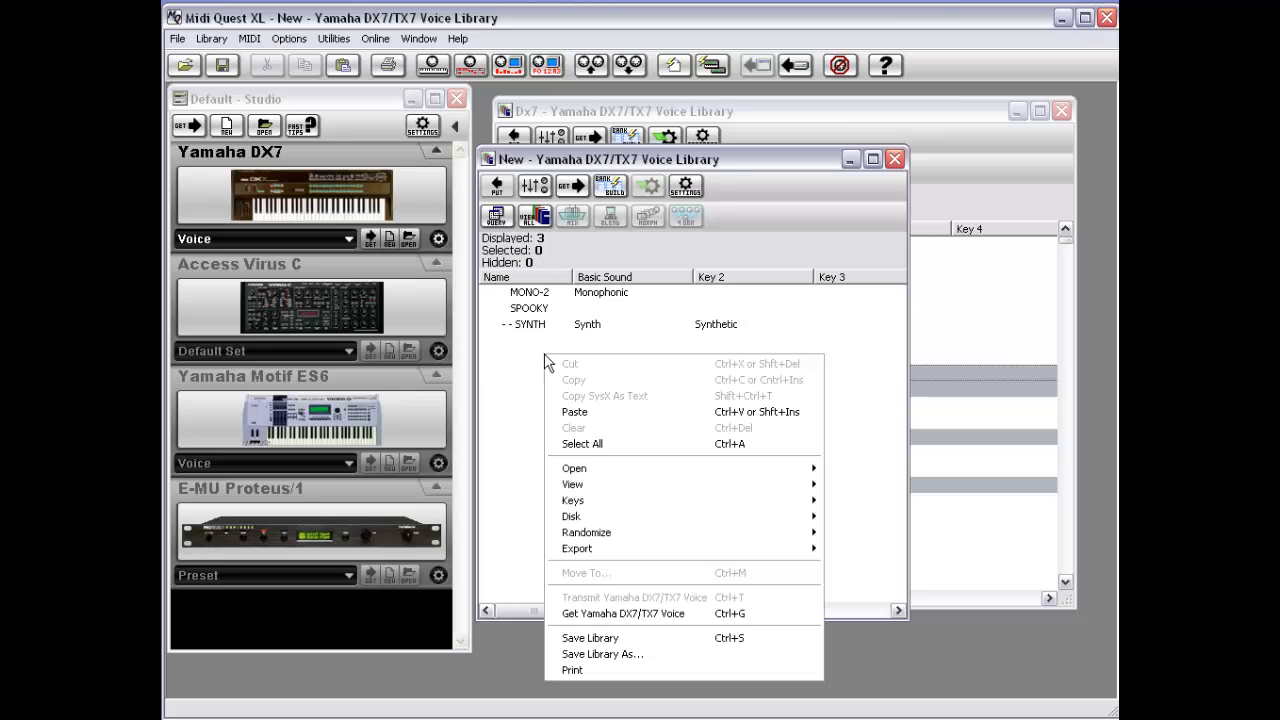
pyautogui.click(584, 414)
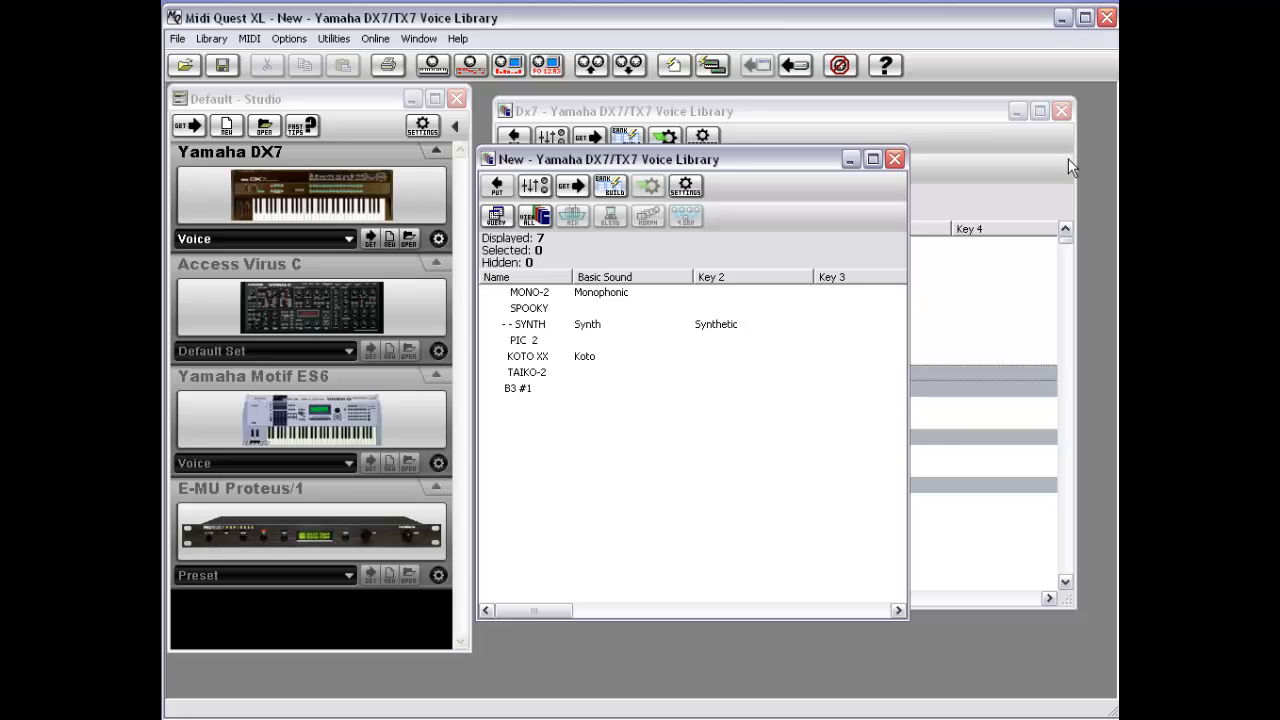
pyautogui.click(1027, 157)
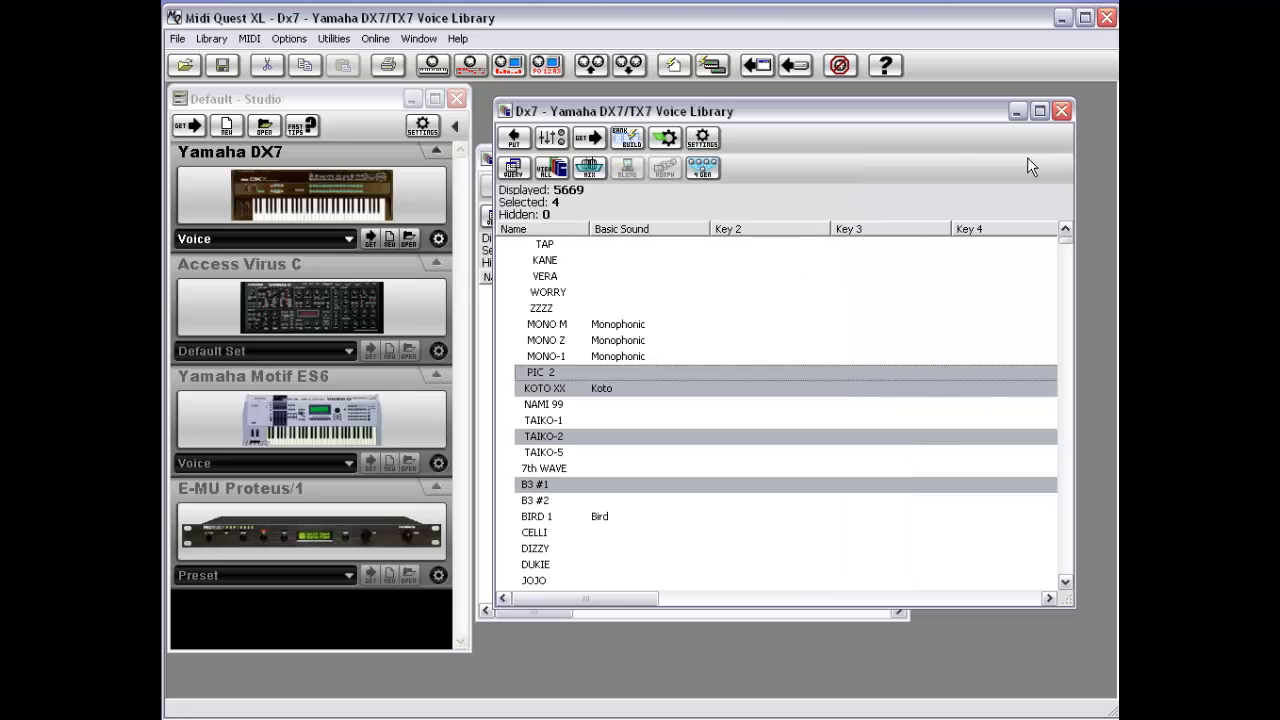
pyautogui.click(486, 447)
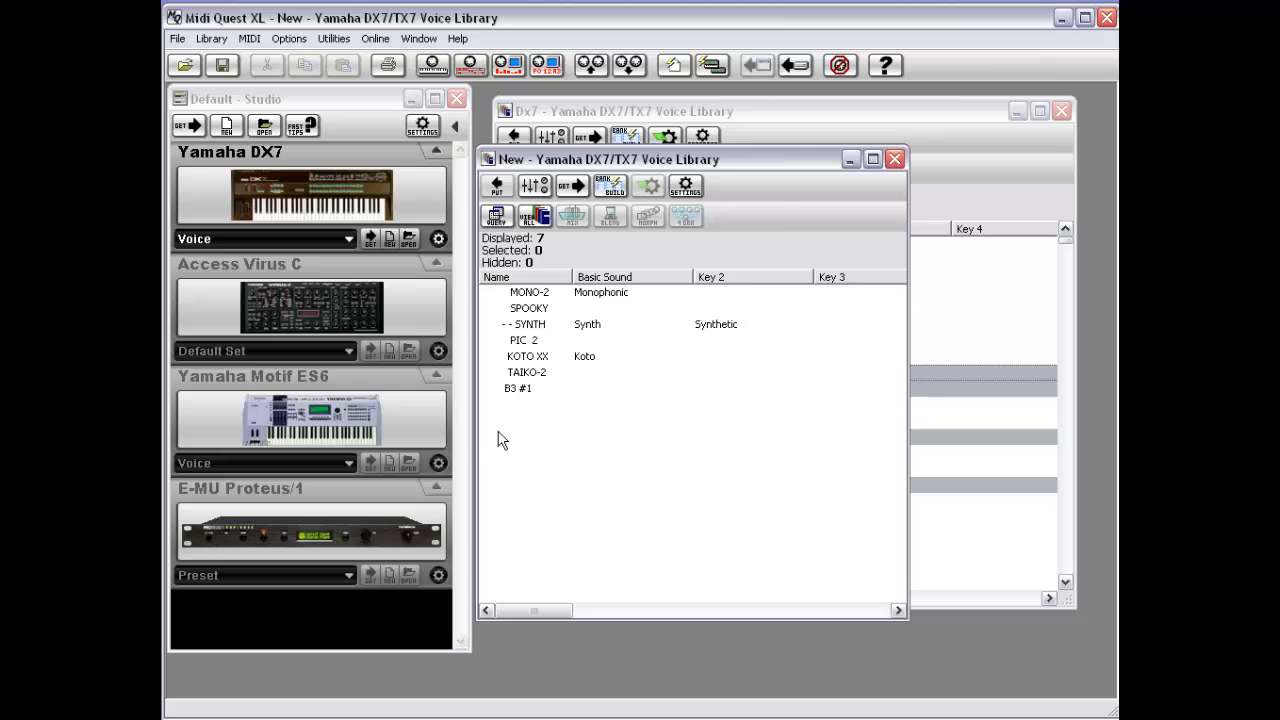
pyautogui.rightClick(498, 432)
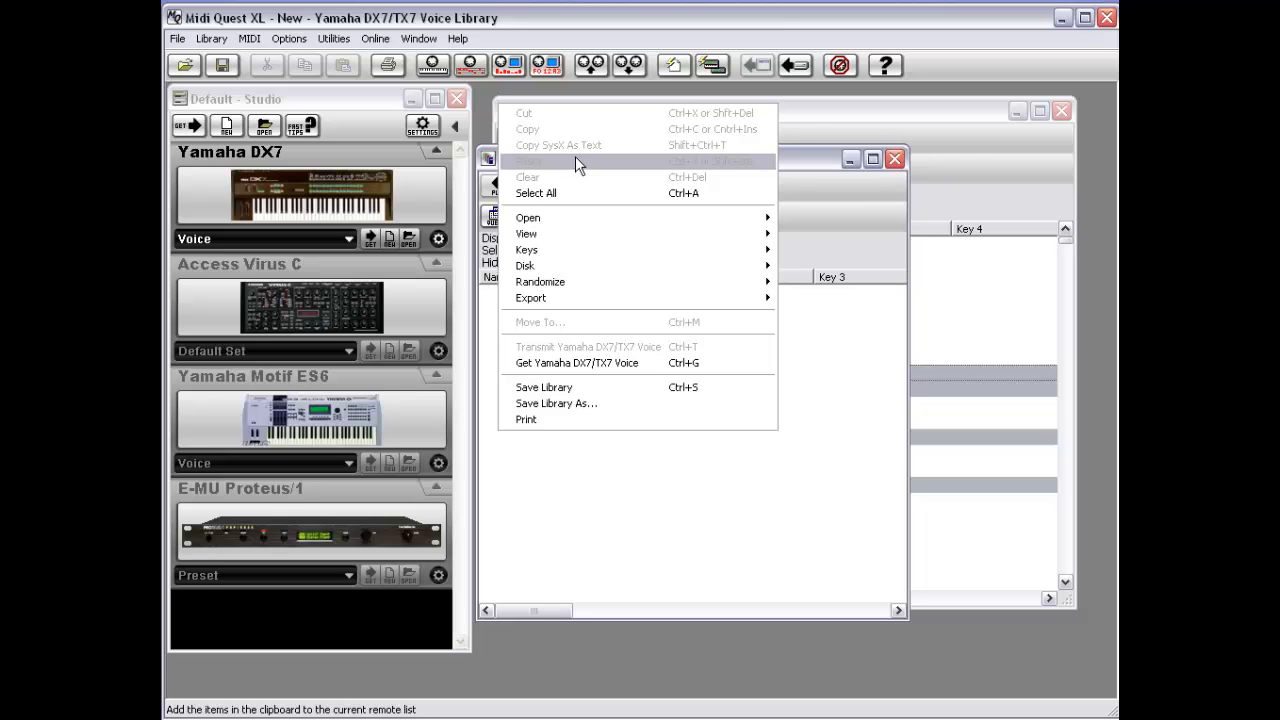
# Step: Copy the SysX data of the WORRY voice in the Dx7 library as text
pyautogui.click(978, 151)
pyautogui.rightClick(750, 294)
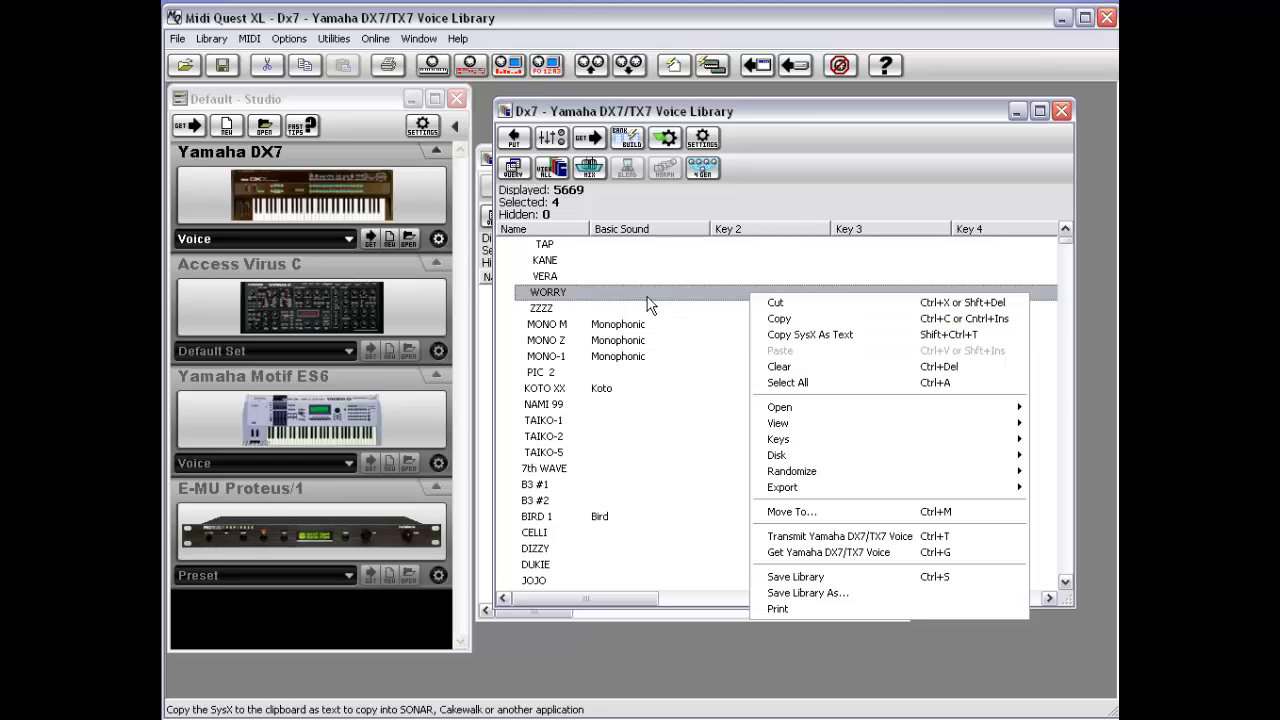
pyautogui.click(807, 336)
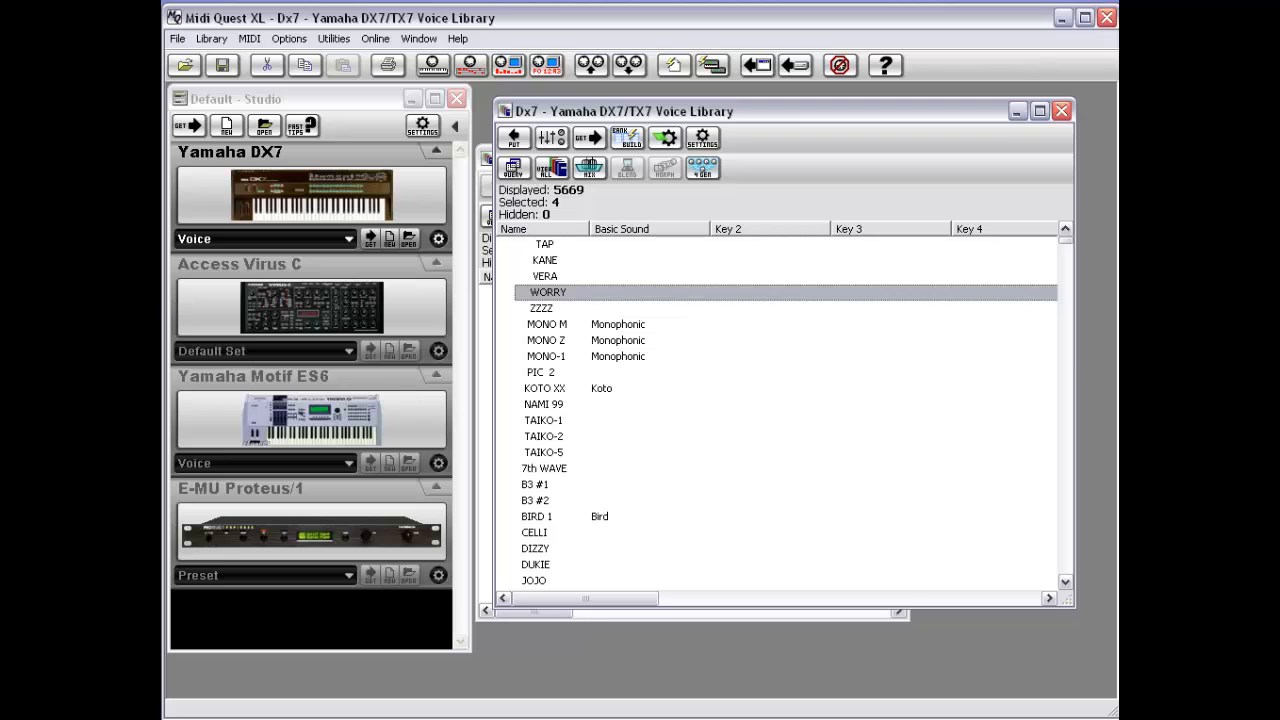
# Step: Paste the copied SysX text into the empty Notepad document and close Notepad without saving
pyautogui.hotkey('alt', 'Tab')
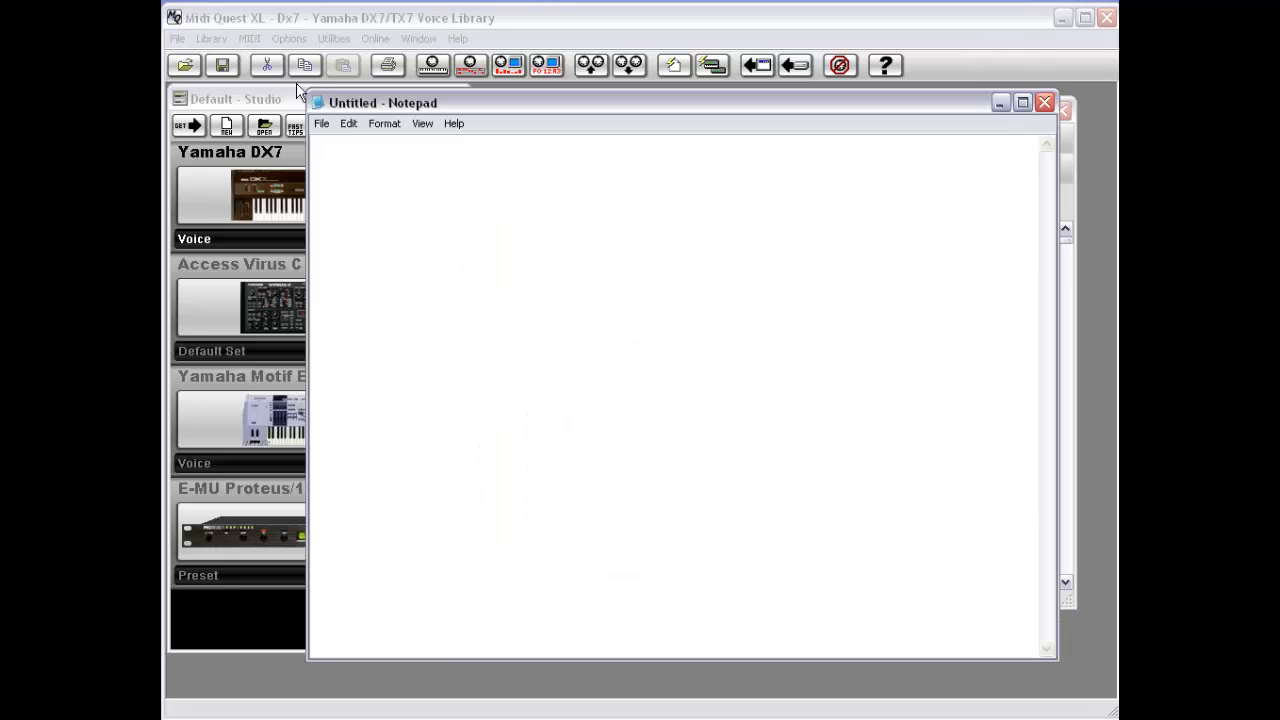
pyautogui.click(348, 123)
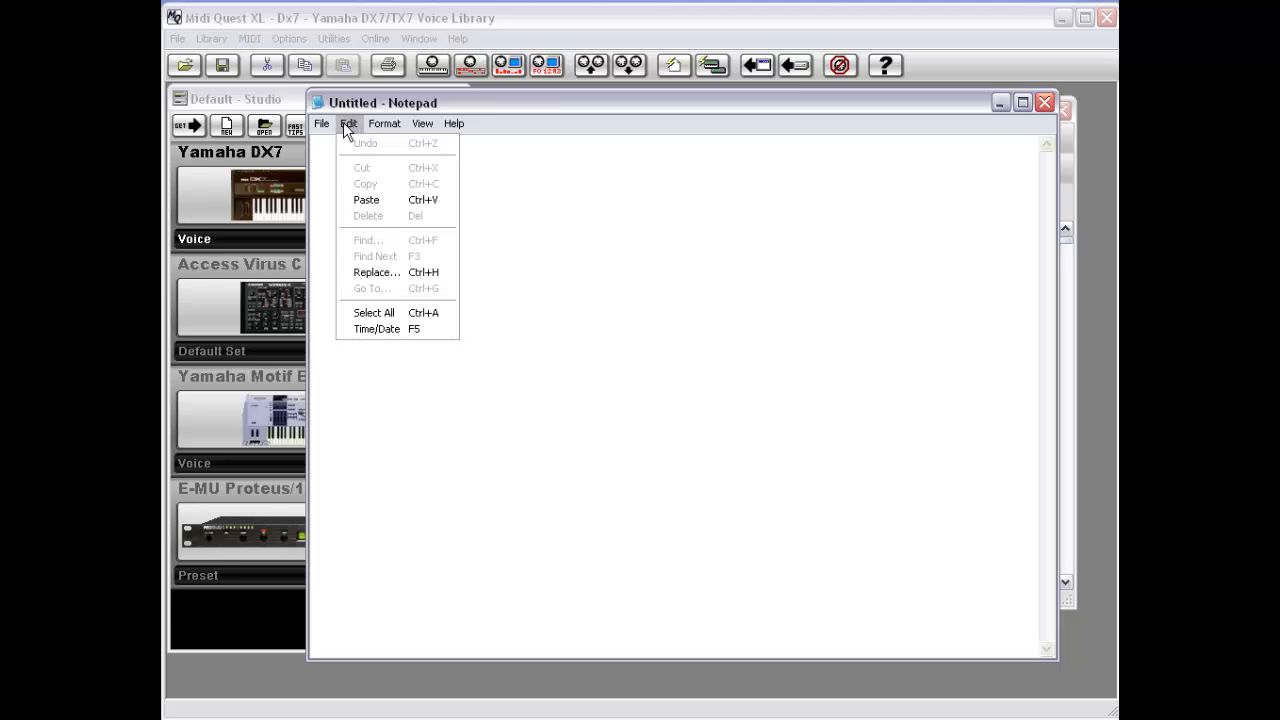
pyautogui.click(370, 200)
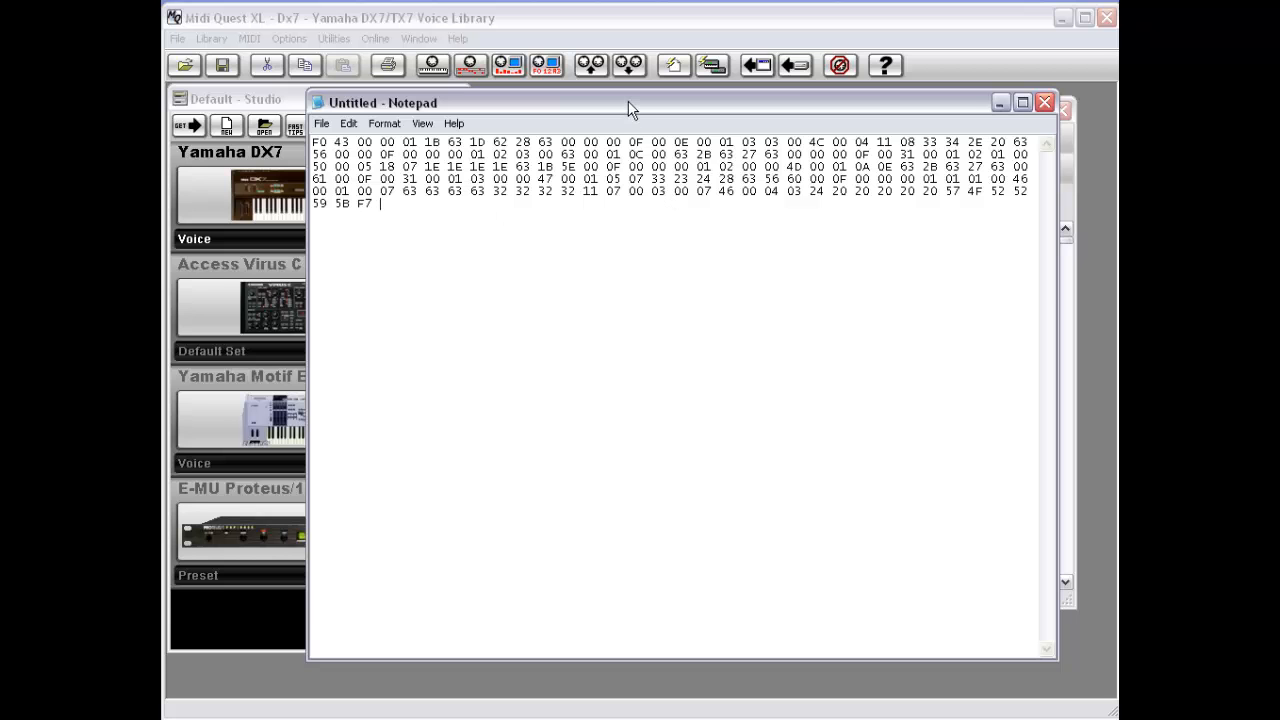
pyautogui.moveTo(630, 108); pyautogui.dragTo(571, 191)
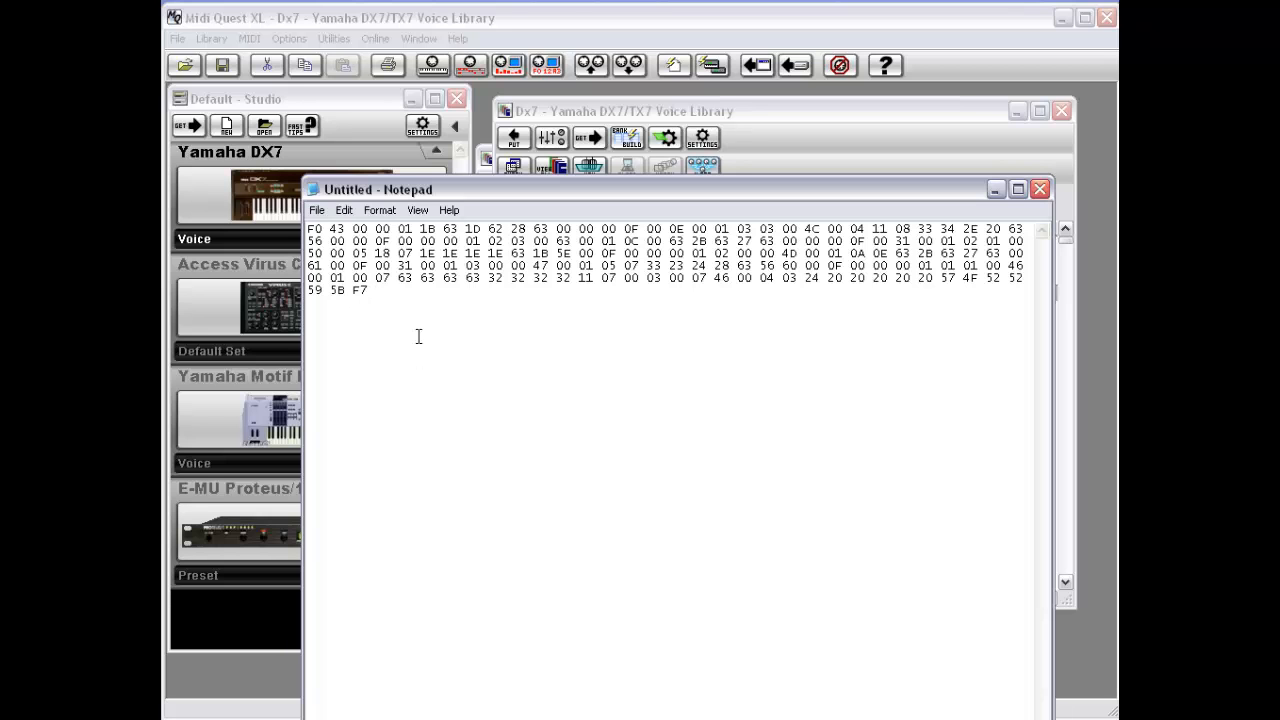
pyautogui.doubleClick(313, 189)
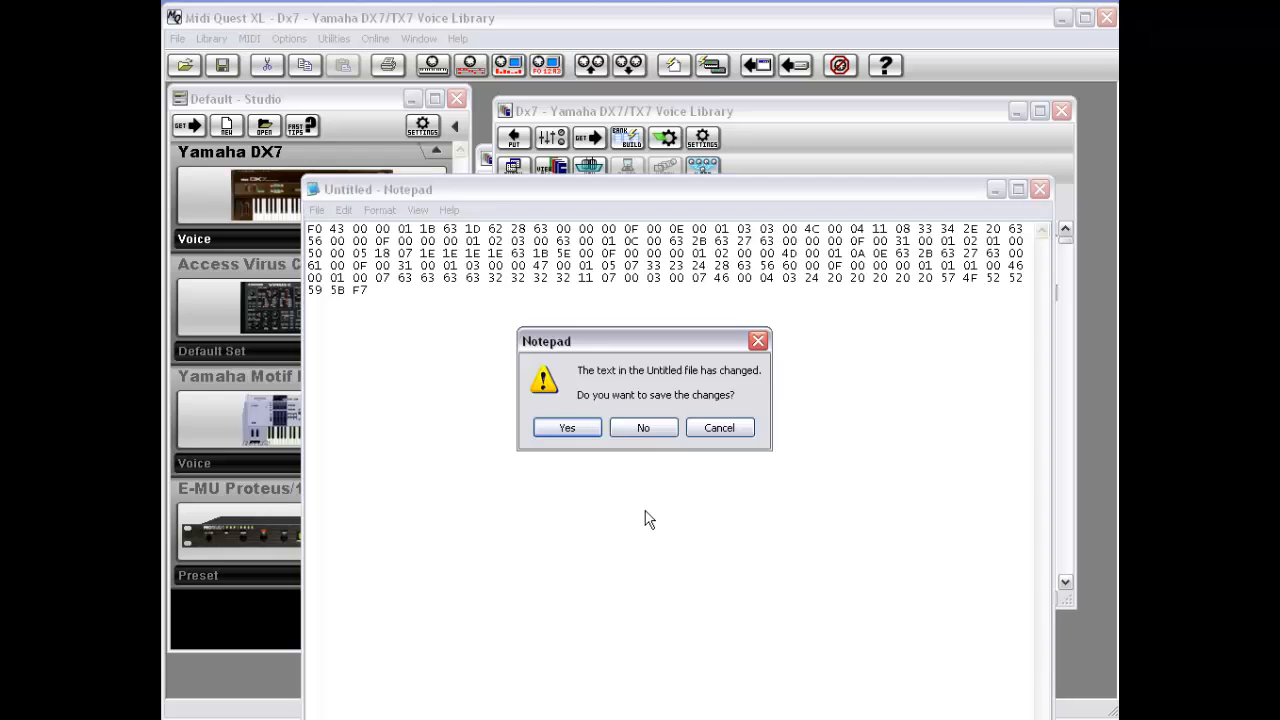
pyautogui.click(645, 428)
# Step: Clear the WORRY voice from the Dx7 library and select all the remaining voices
pyautogui.rightClick(647, 296)
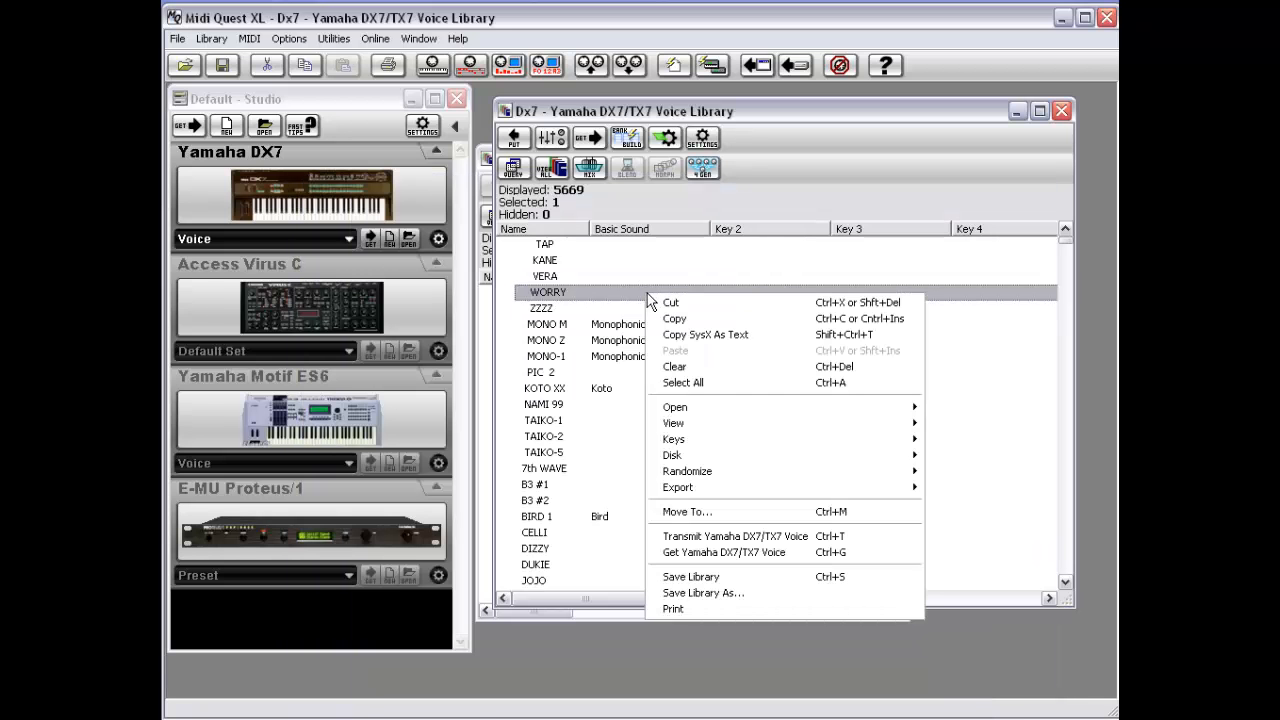
pyautogui.click(700, 370)
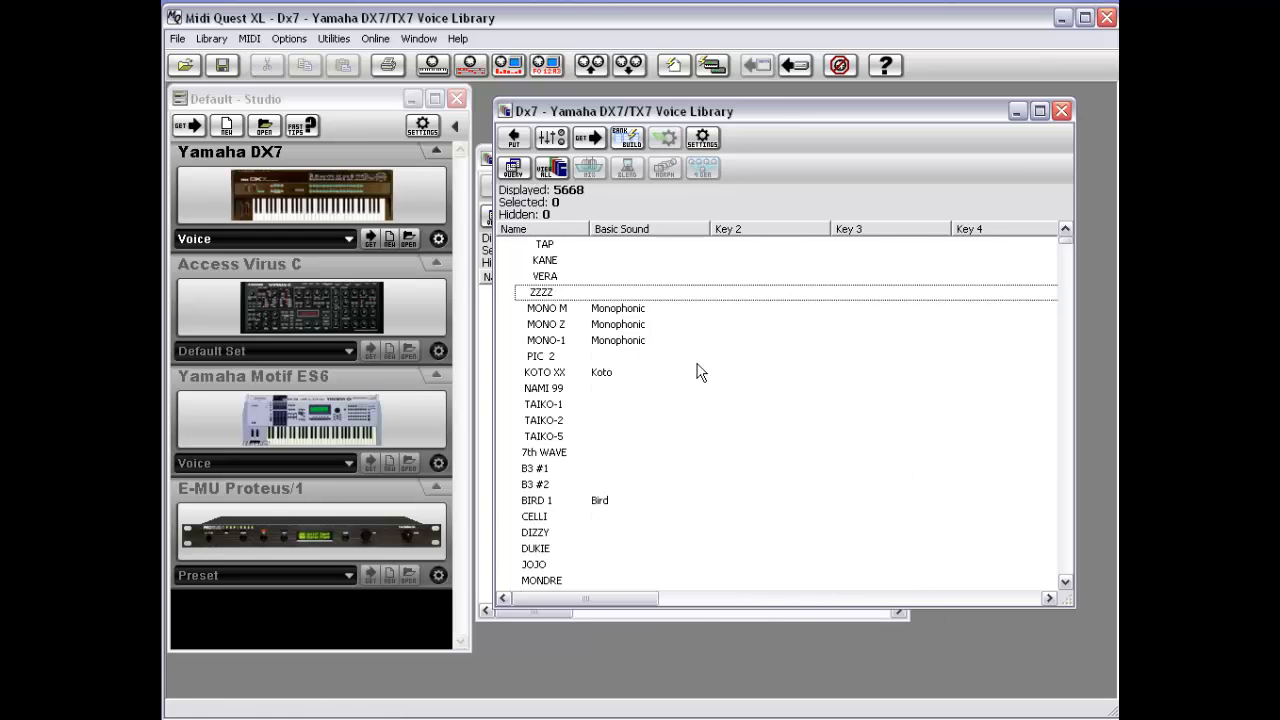
pyautogui.rightClick(684, 298)
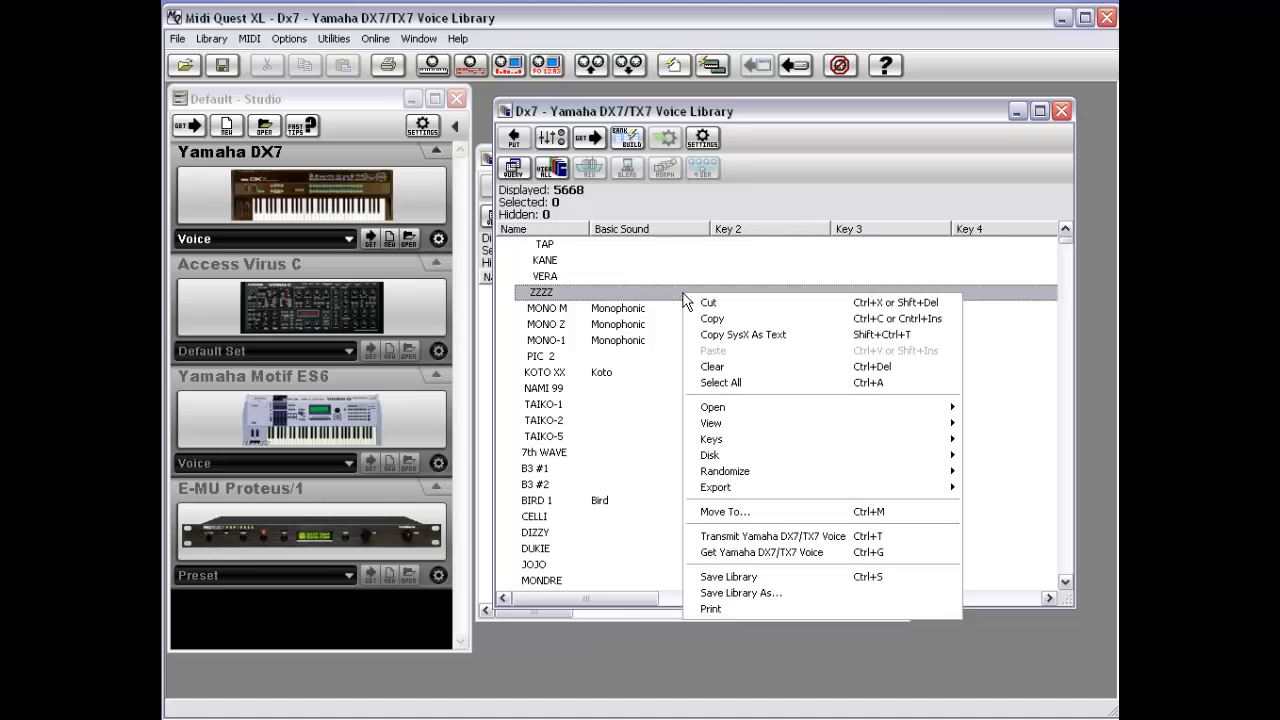
pyautogui.click(735, 384)
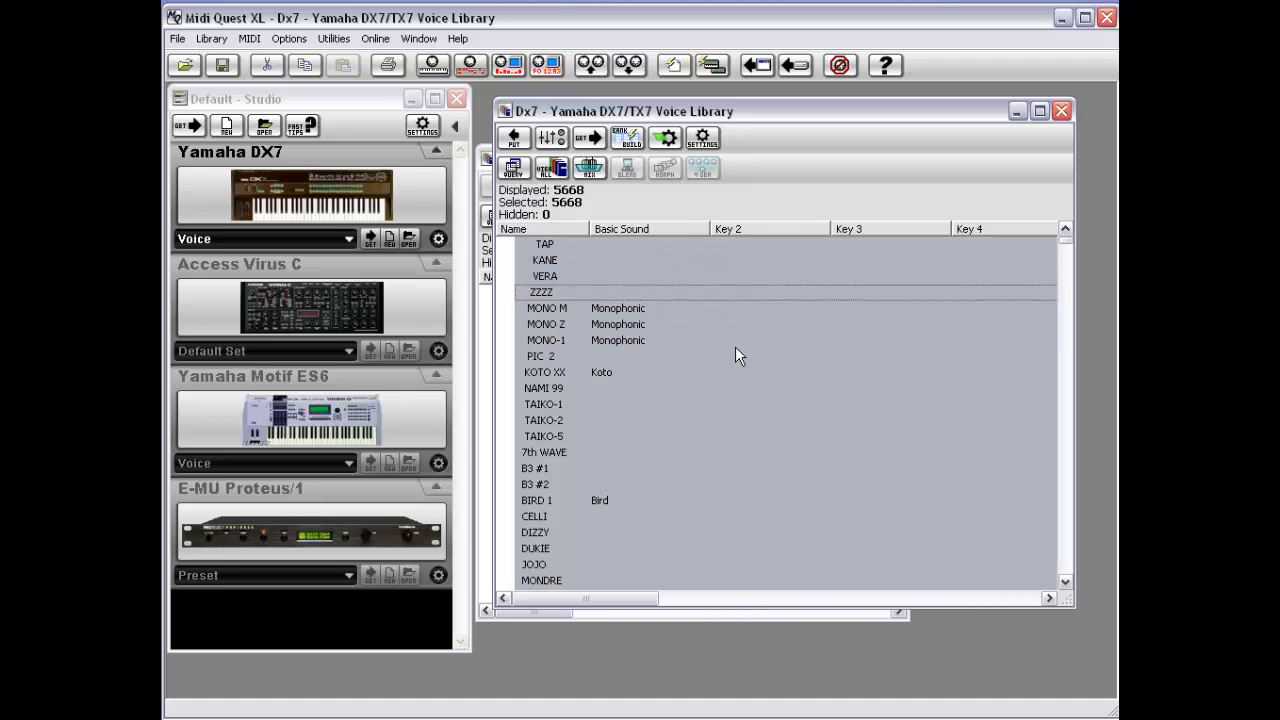
# Step: Open the MONO-1 voice in an editor window and enlarge the window to show the operator envelopes and global parameters
pyautogui.click(735, 340)
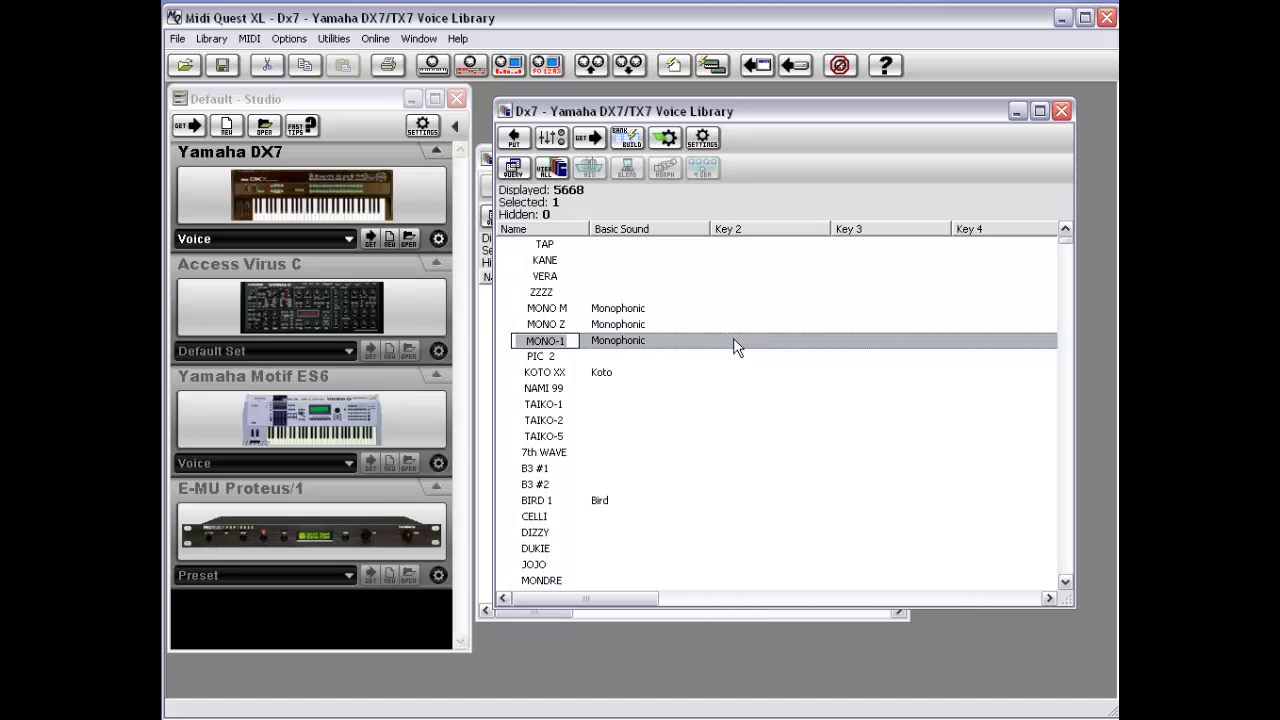
pyautogui.rightClick(733, 338)
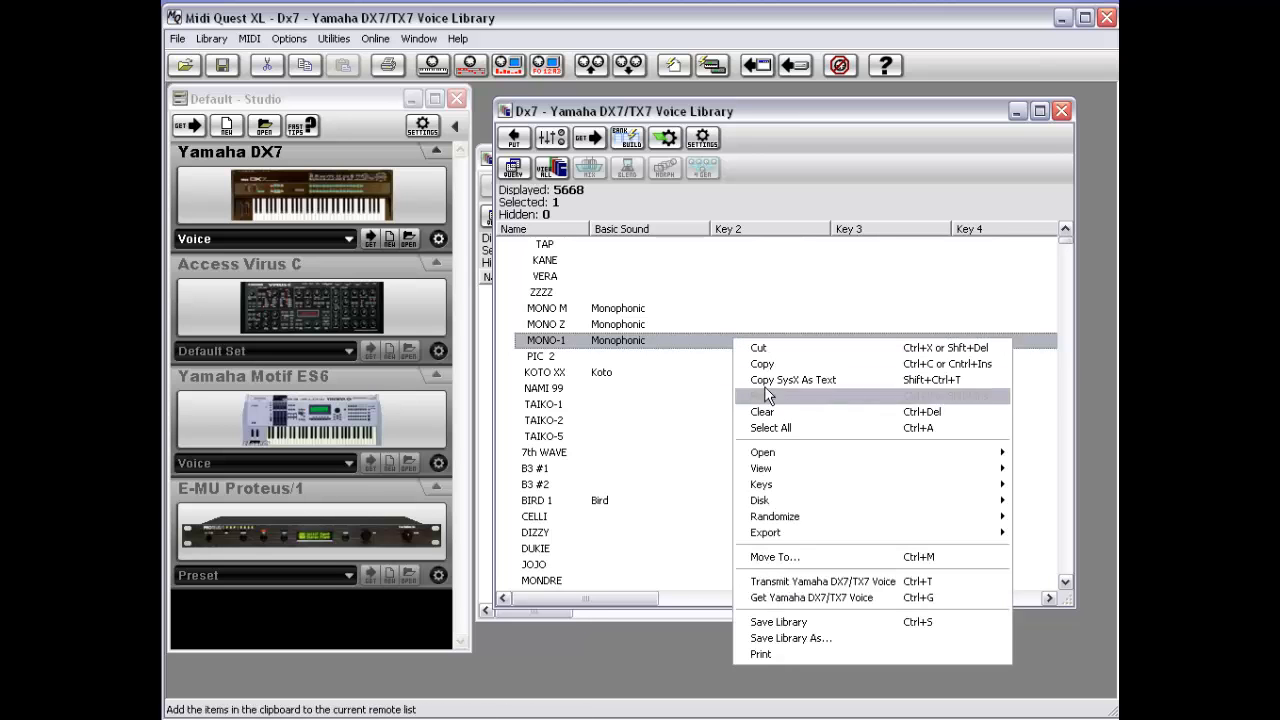
pyautogui.moveTo(783, 455)
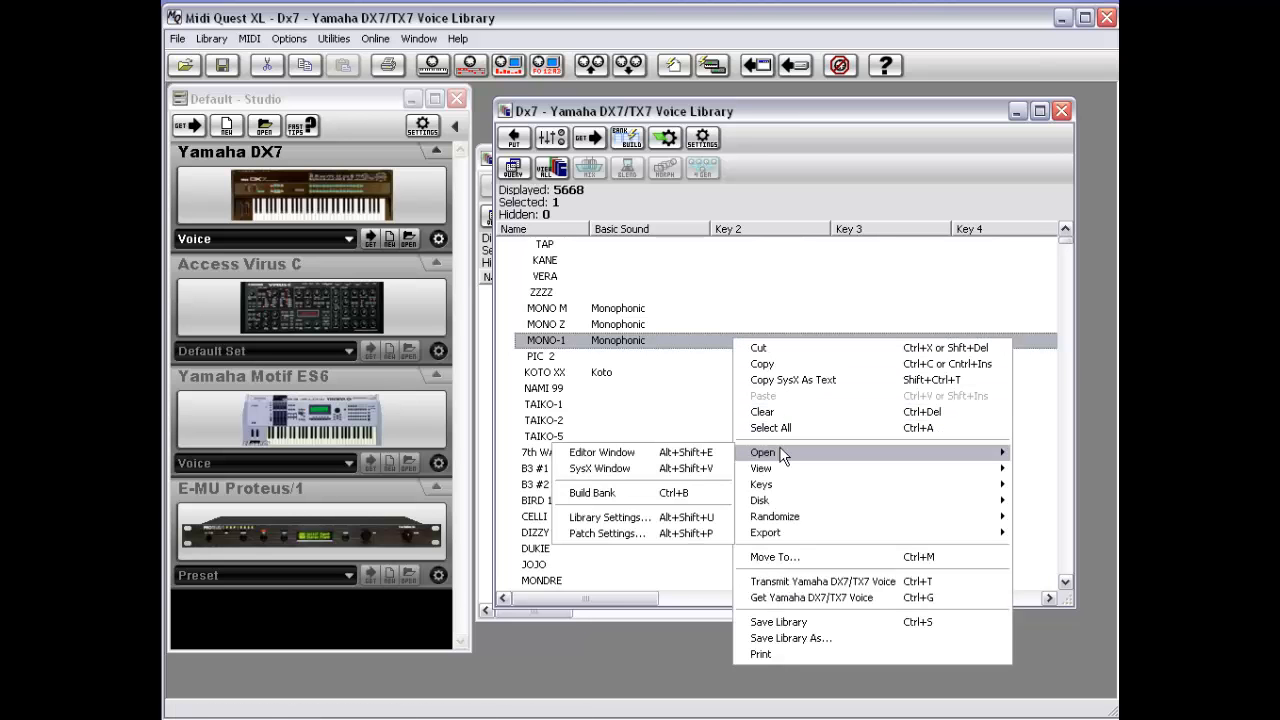
pyautogui.click(650, 451)
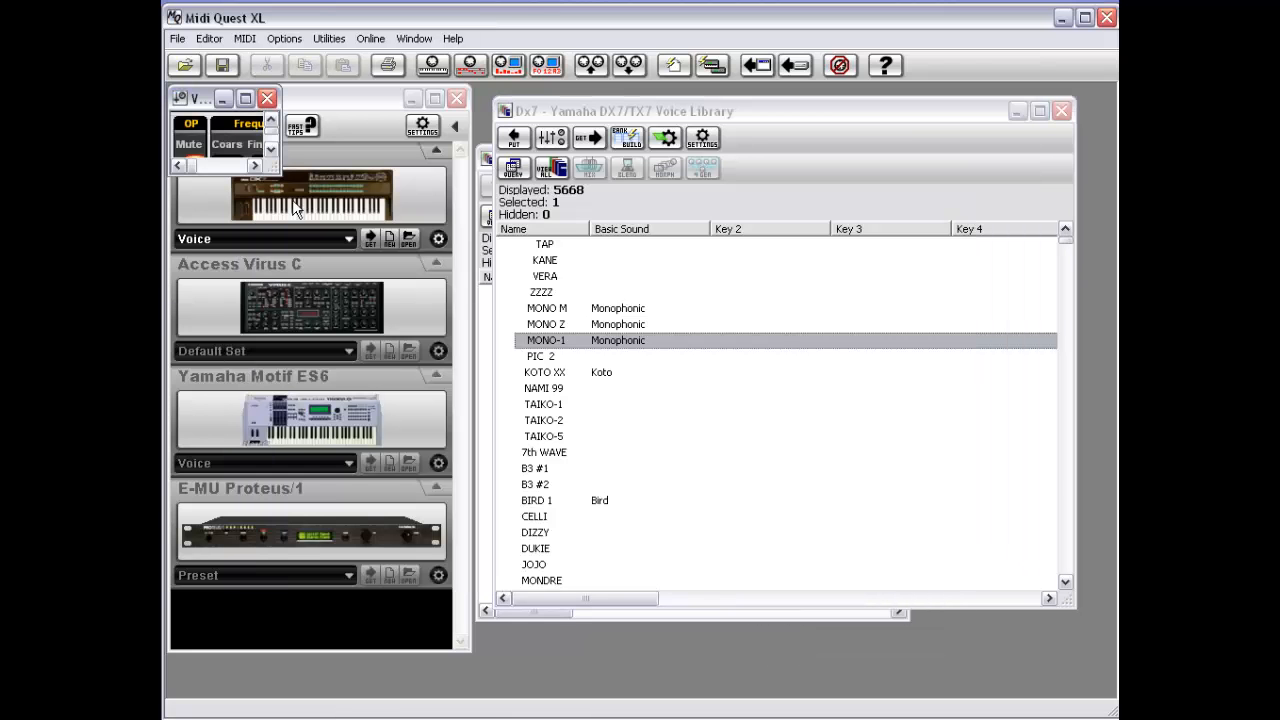
pyautogui.moveTo(279, 174); pyautogui.dragTo(764, 673)
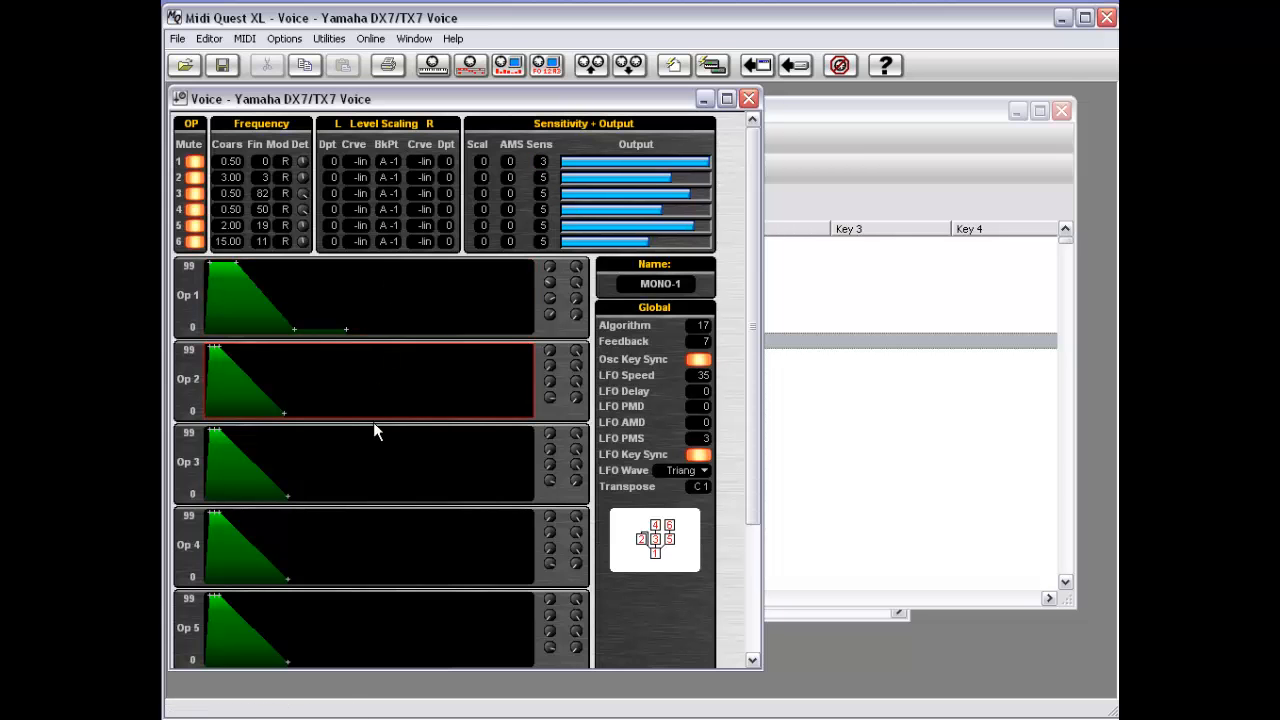
# Step: Bring the Dx7 library in front, return to the MONO-1 voice editor and close it
pyautogui.click(948, 174)
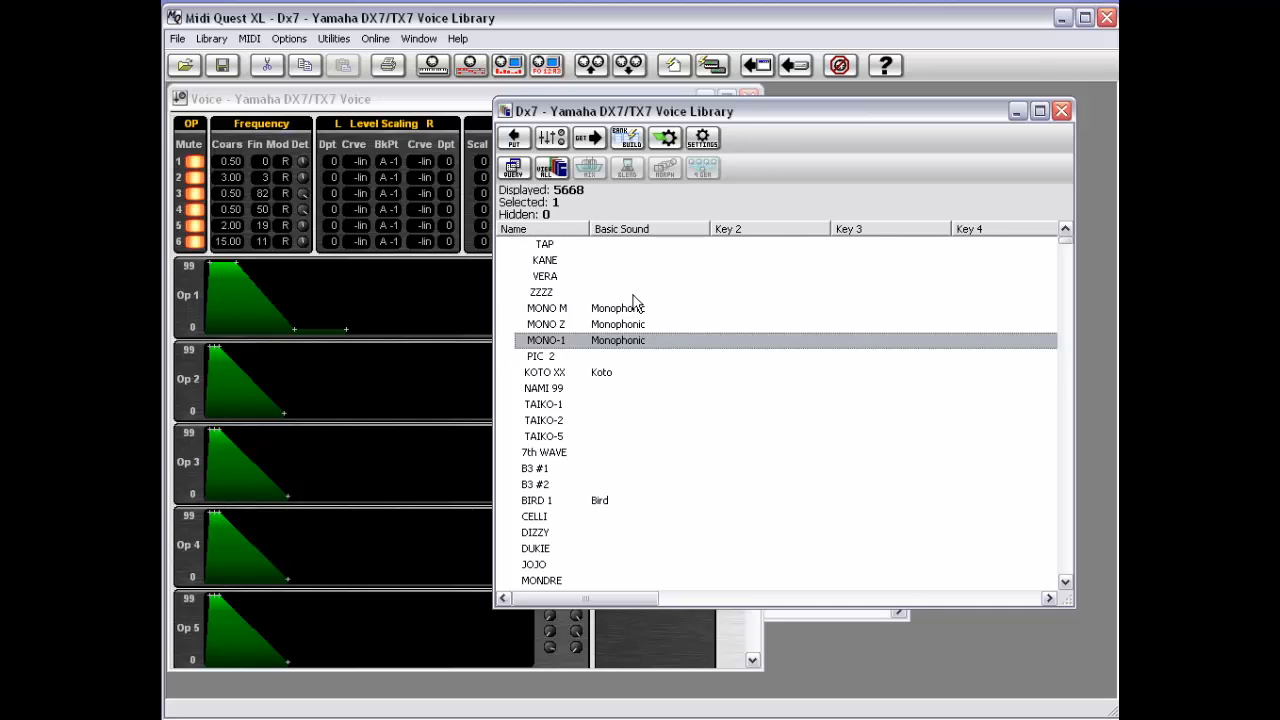
pyautogui.click(325, 101)
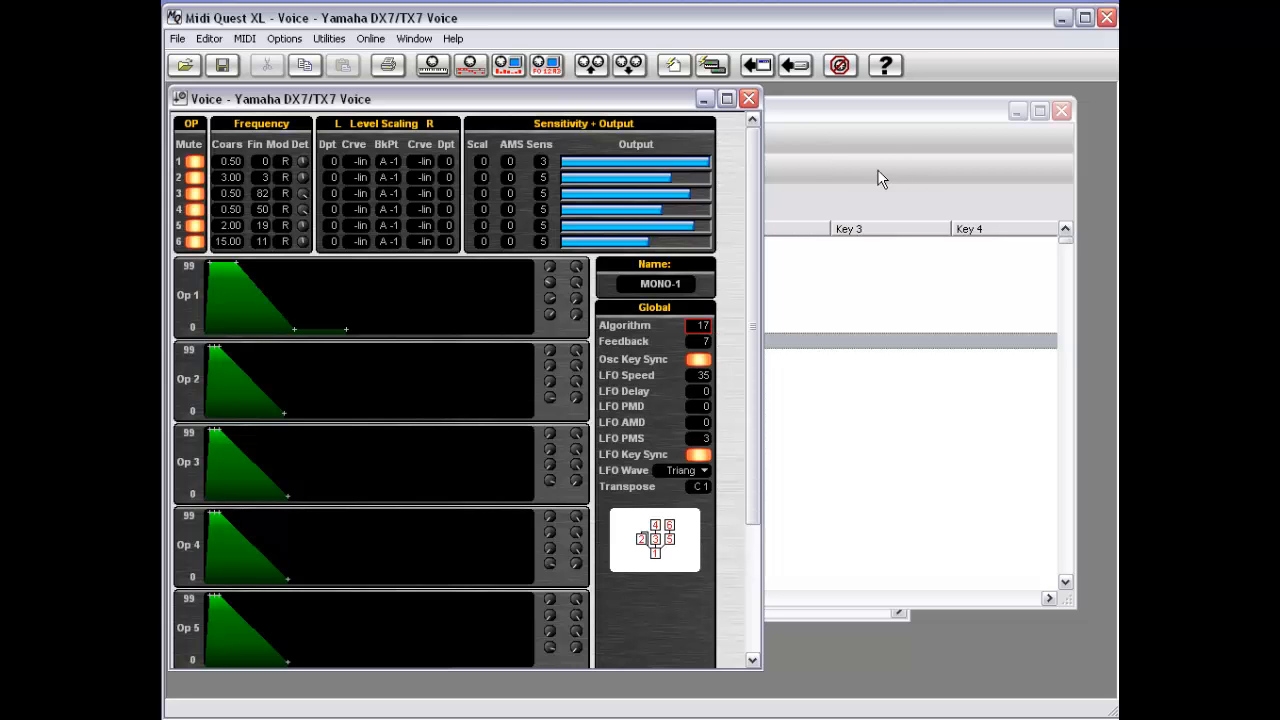
pyautogui.click(748, 98)
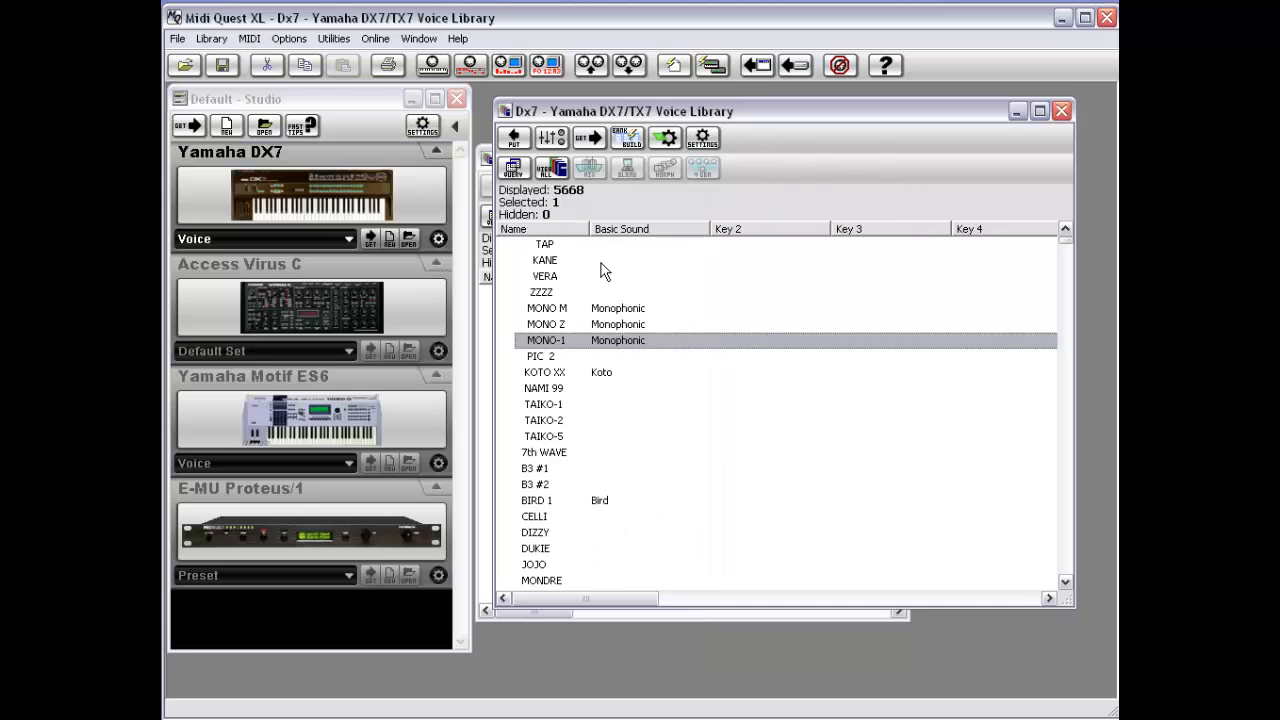
# Step: Open the MONO-1 voice in a SysX window to view its hexadecimal data, and close that window
pyautogui.rightClick(658, 345)
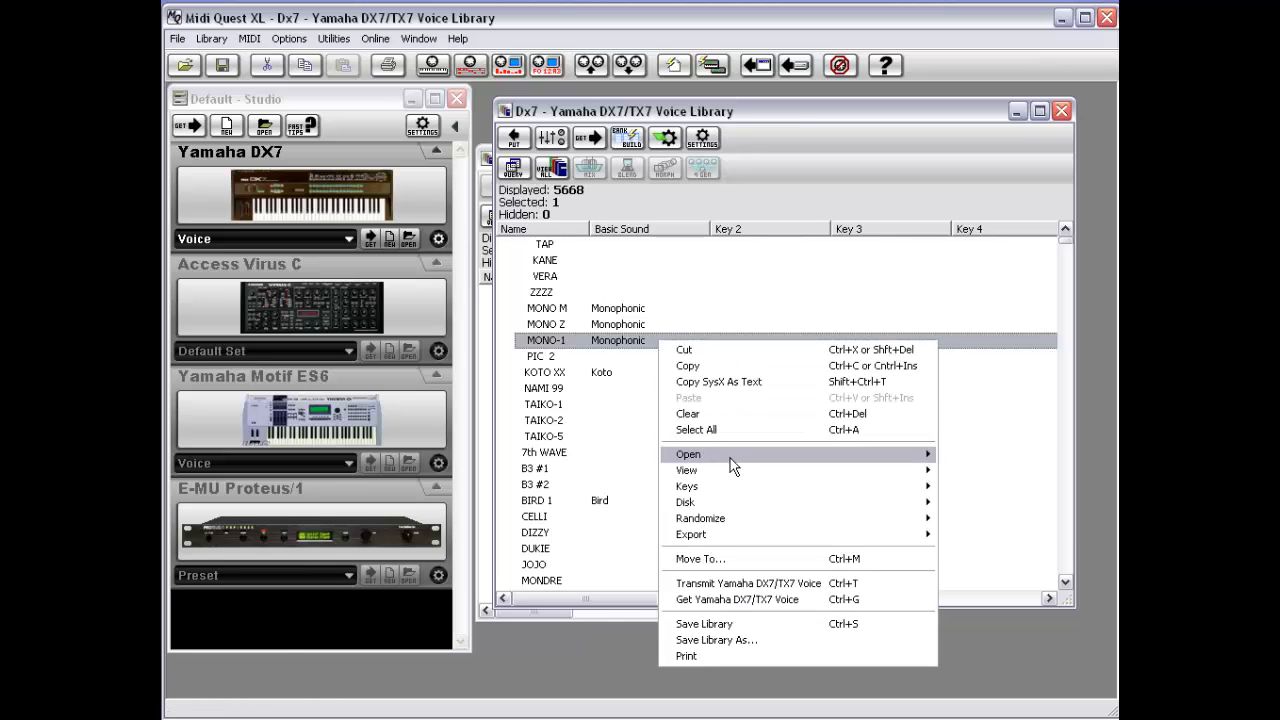
pyautogui.moveTo(730, 459)
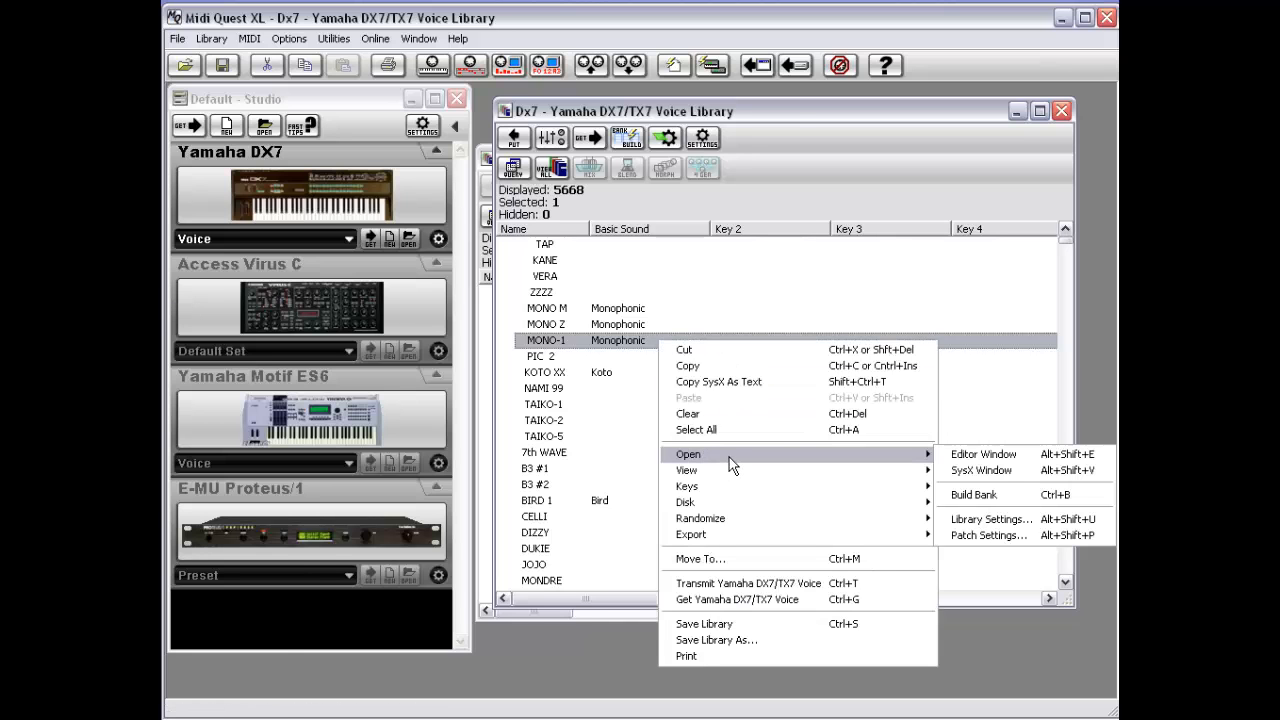
pyautogui.click(1005, 475)
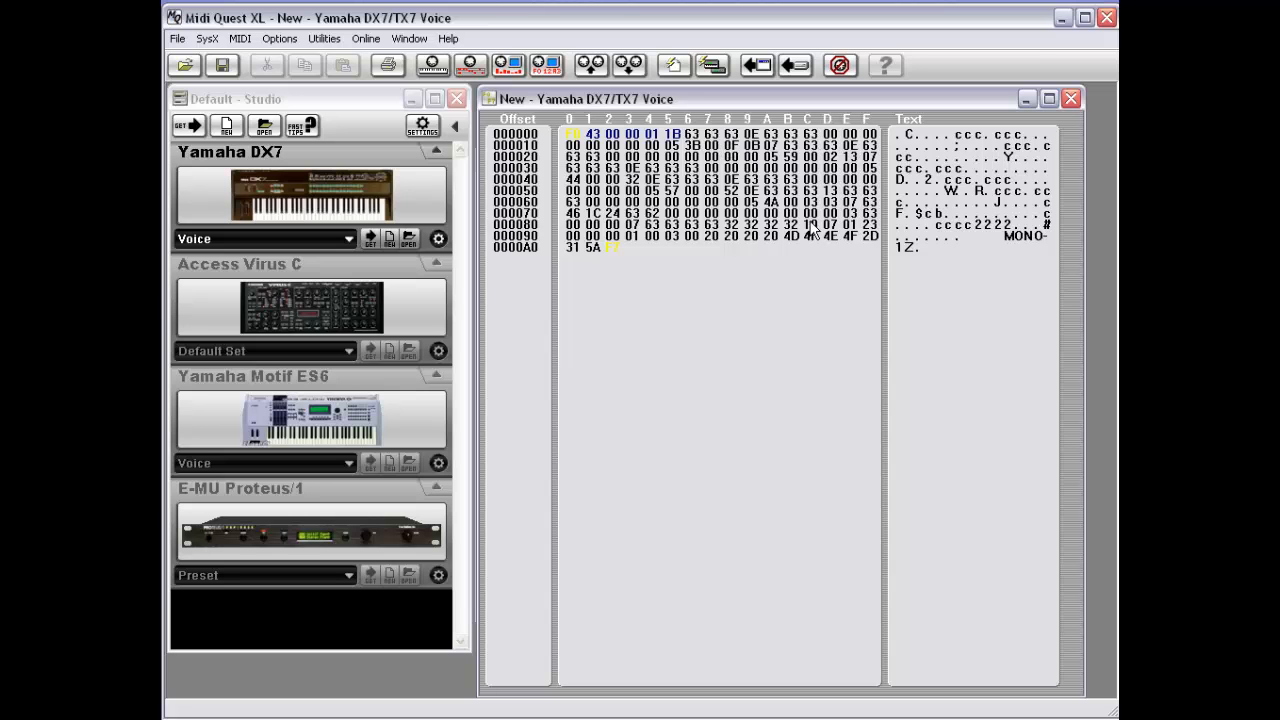
pyautogui.doubleClick(491, 97)
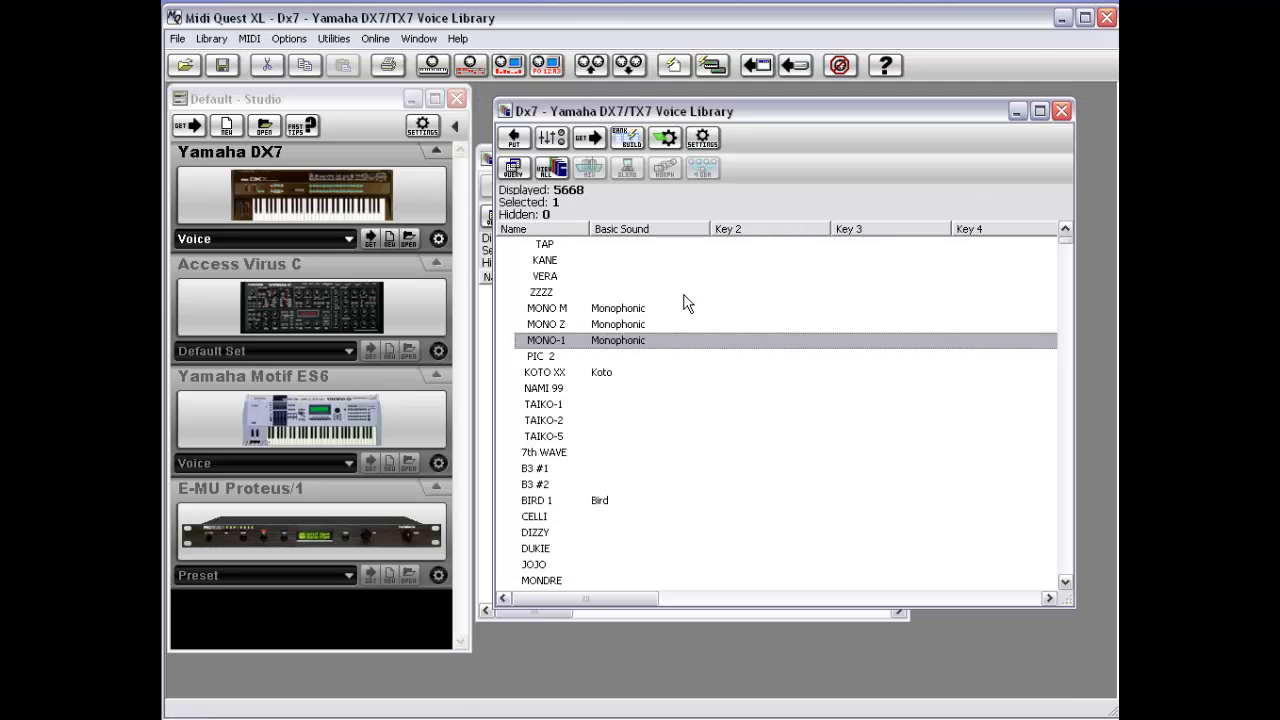
# Step: Add the NAMI 99, TAIKO-5, BIRD 1, DIZZY and JOJO voices to the MONO-1 selection in the Dx7 library
pyautogui.rightClick(661, 343)
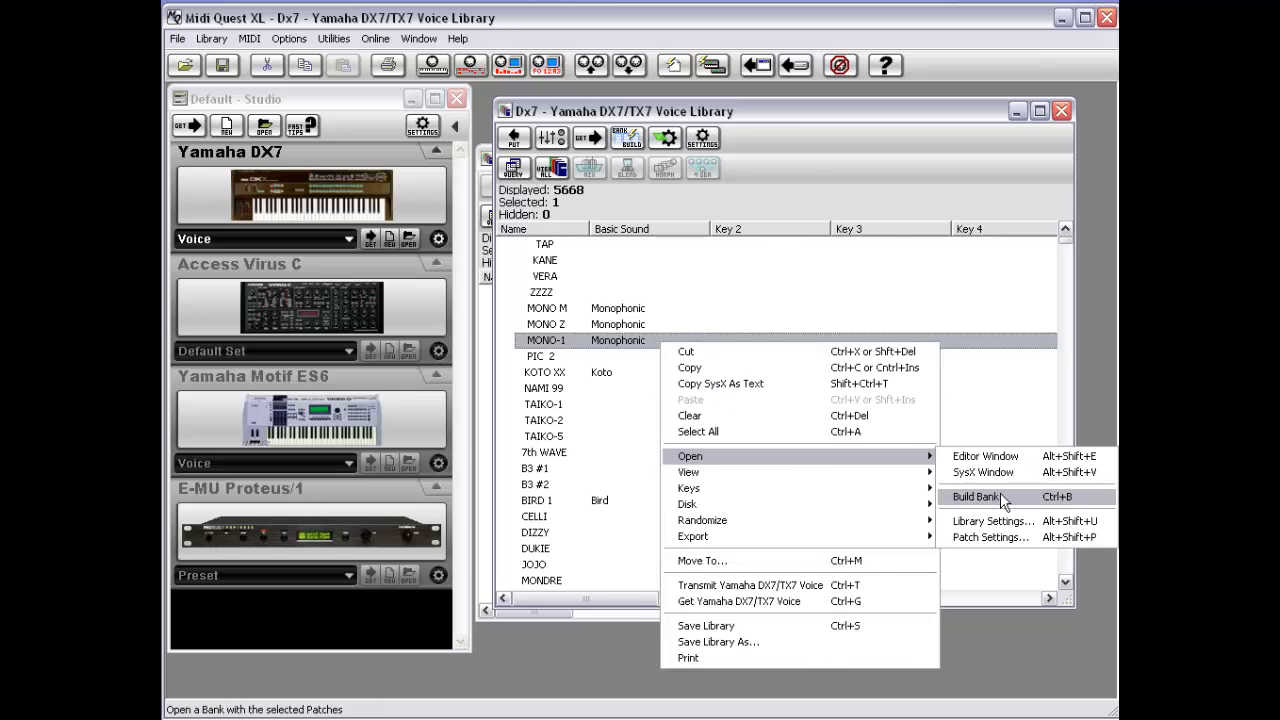
pyautogui.click(804, 164)
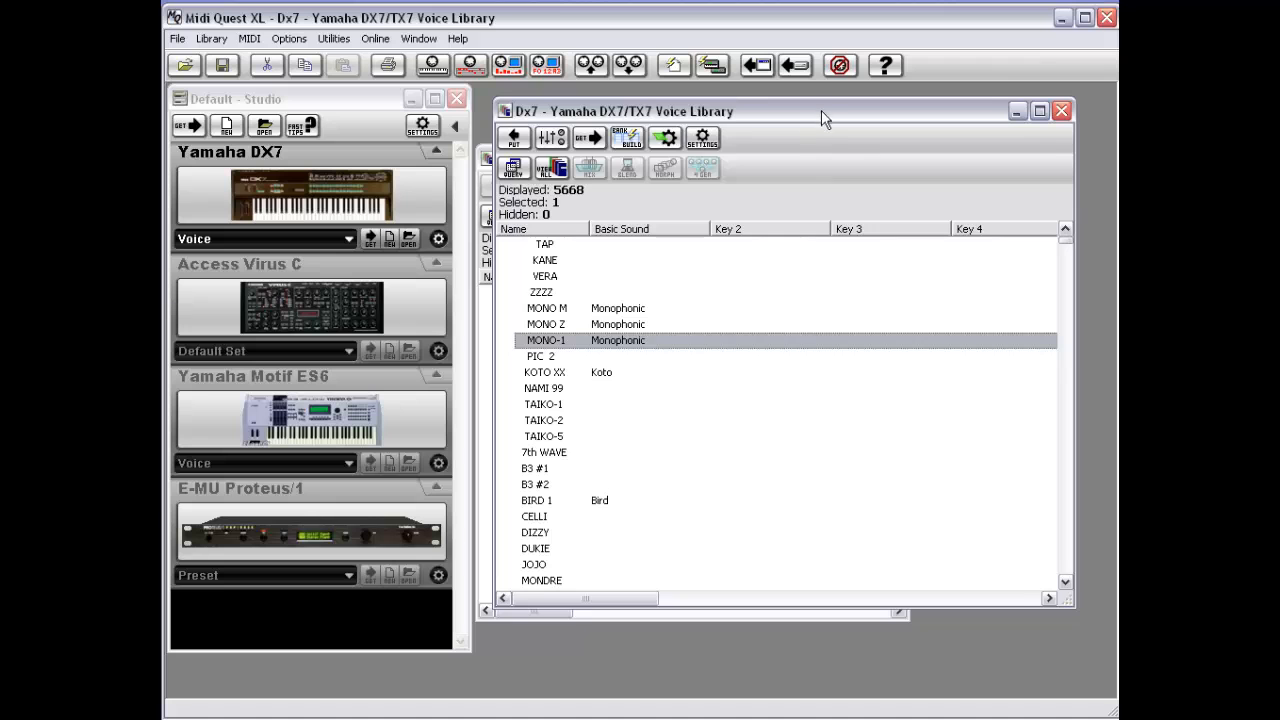
pyautogui.moveTo(821, 118); pyautogui.dragTo(835, 115)
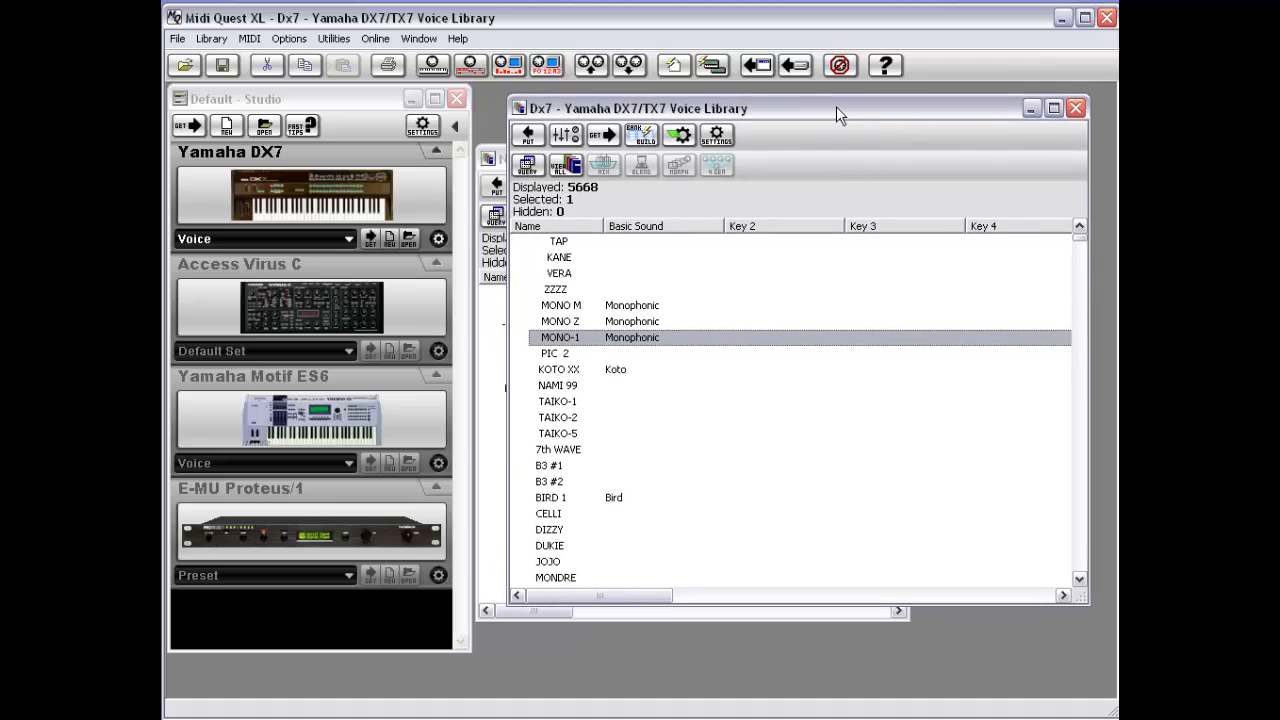
pyautogui.keyDown('ctrl'); pyautogui.click(583, 386); pyautogui.keyUp('ctrl')
pyautogui.keyDown('ctrl'); pyautogui.click(586, 435); pyautogui.keyUp('ctrl')
pyautogui.keyDown('ctrl'); pyautogui.click(587, 496); pyautogui.keyUp('ctrl')
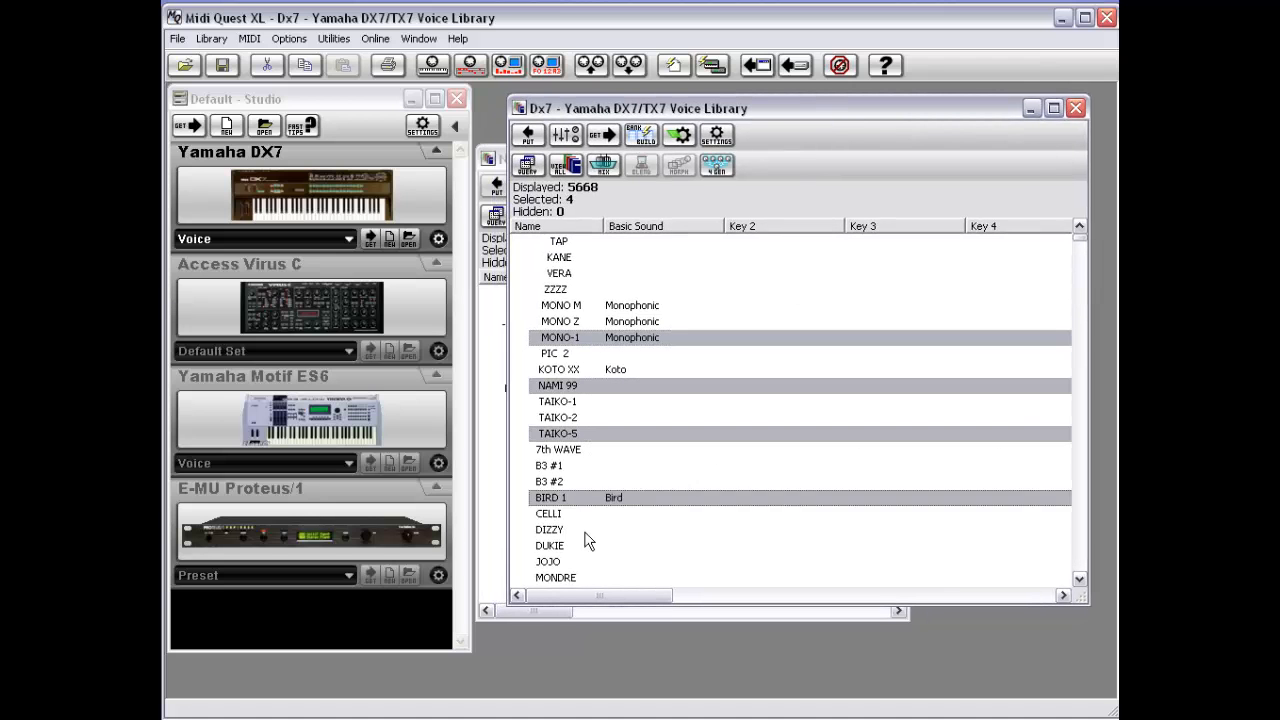
pyautogui.keyDown('ctrl'); pyautogui.click(584, 531); pyautogui.keyUp('ctrl')
pyautogui.keyDown('ctrl'); pyautogui.click(586, 562); pyautogui.keyUp('ctrl')
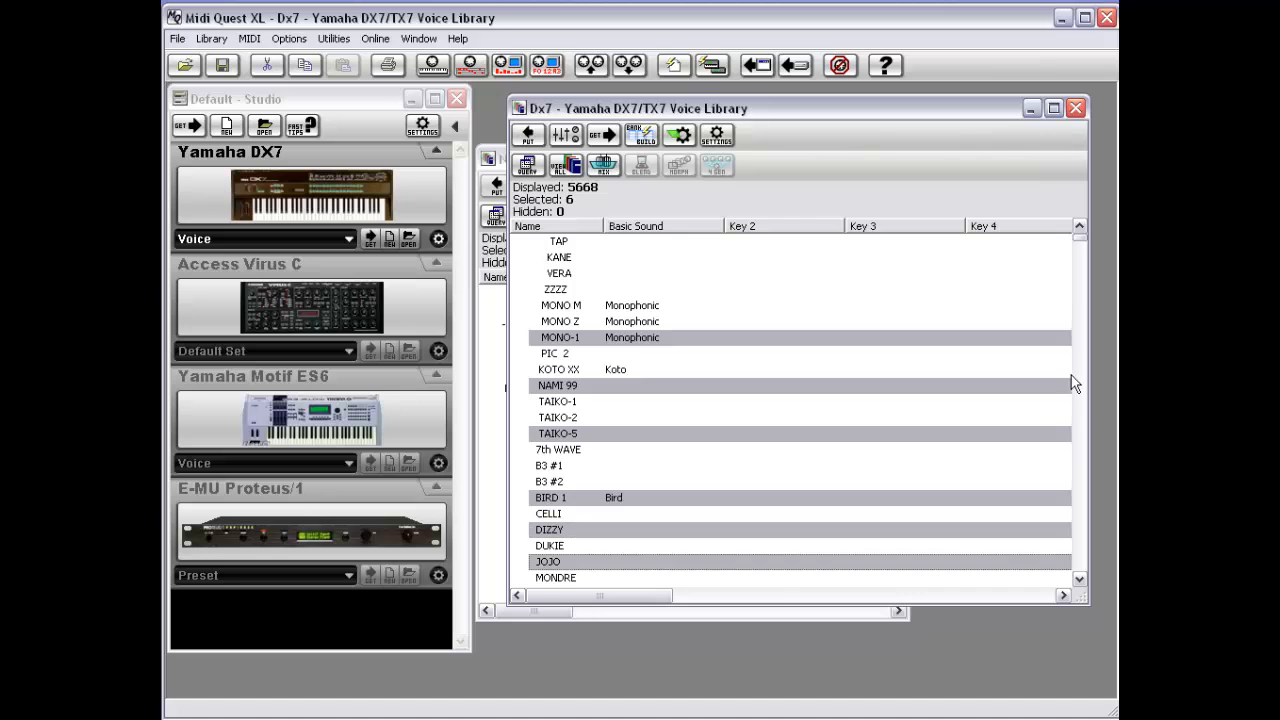
# Step: Extend the selection further down the library with the SOLO 4, SOLO 7, WHY 2 and DIGI 11 voices
pyautogui.click(1079, 577)
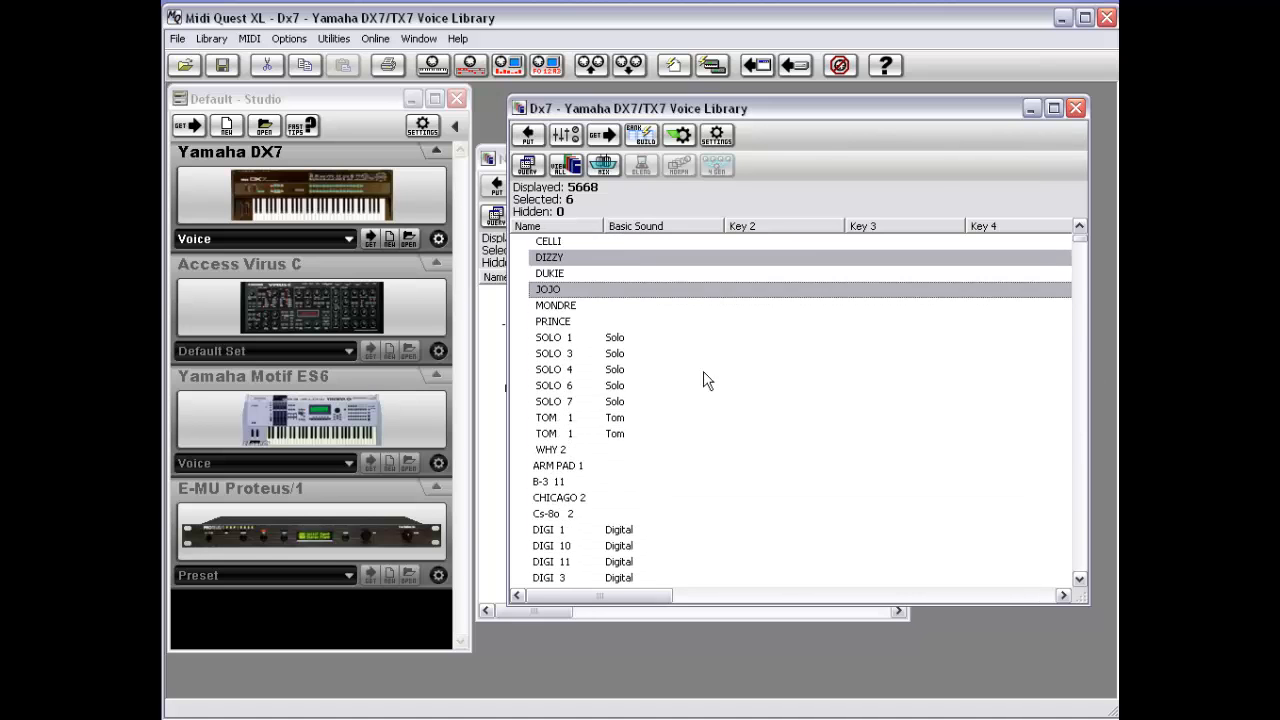
pyautogui.keyDown('ctrl'); pyautogui.click(685, 370); pyautogui.keyUp('ctrl')
pyautogui.keyDown('ctrl'); pyautogui.click(685, 401); pyautogui.keyUp('ctrl')
pyautogui.keyDown('ctrl'); pyautogui.click(684, 449); pyautogui.keyUp('ctrl')
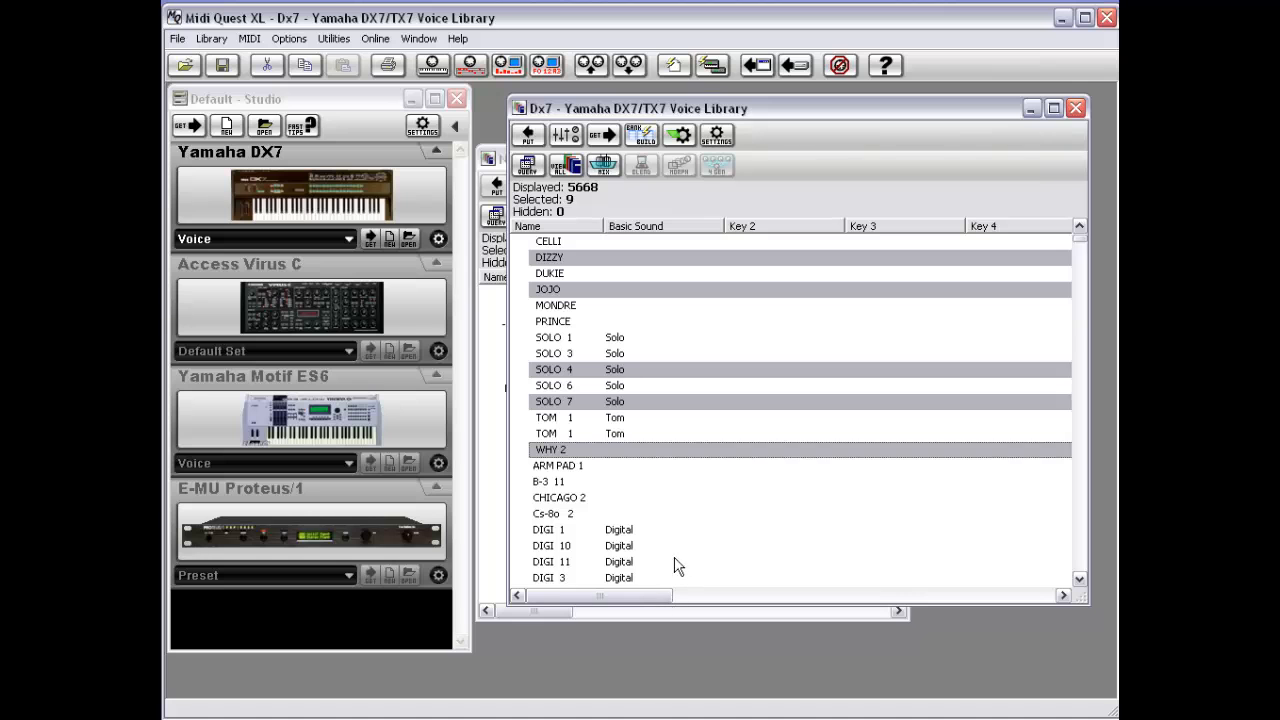
pyautogui.keyDown('ctrl'); pyautogui.click(684, 562); pyautogui.keyUp('ctrl')
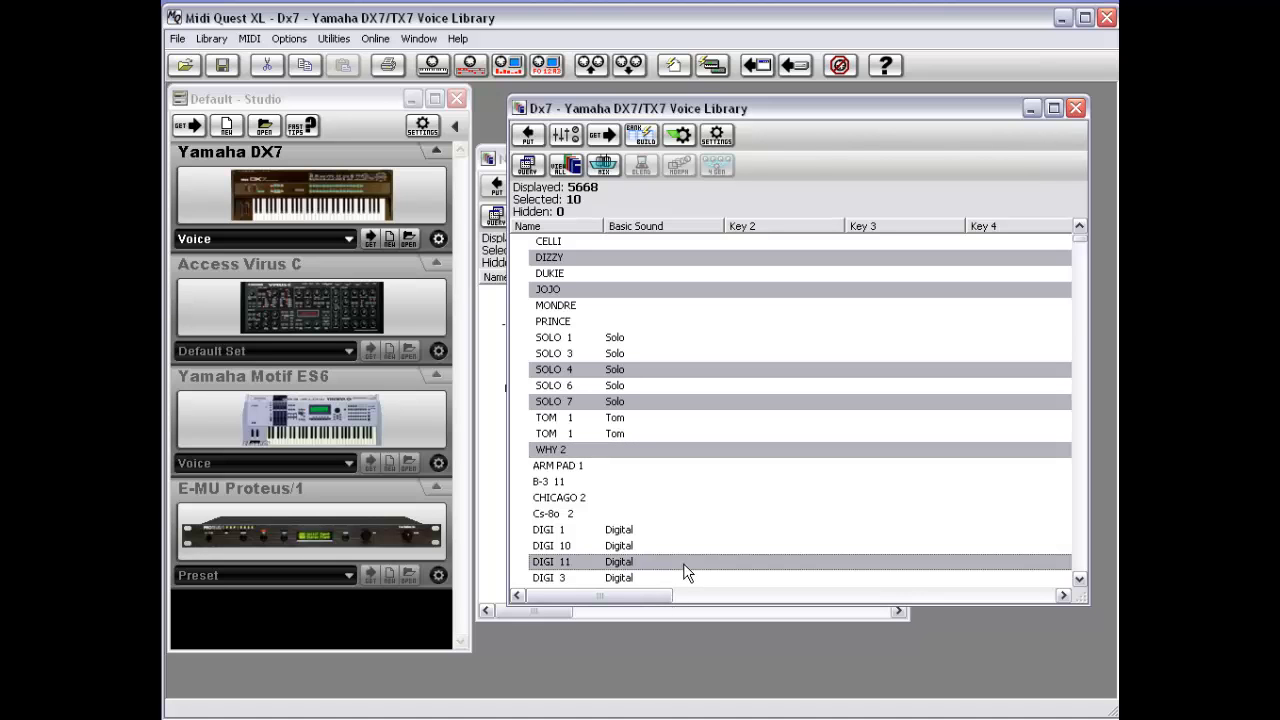
# Step: Build a new Yamaha DX7 voice bank from the selected voices and close the bank window
pyautogui.rightClick(648, 297)
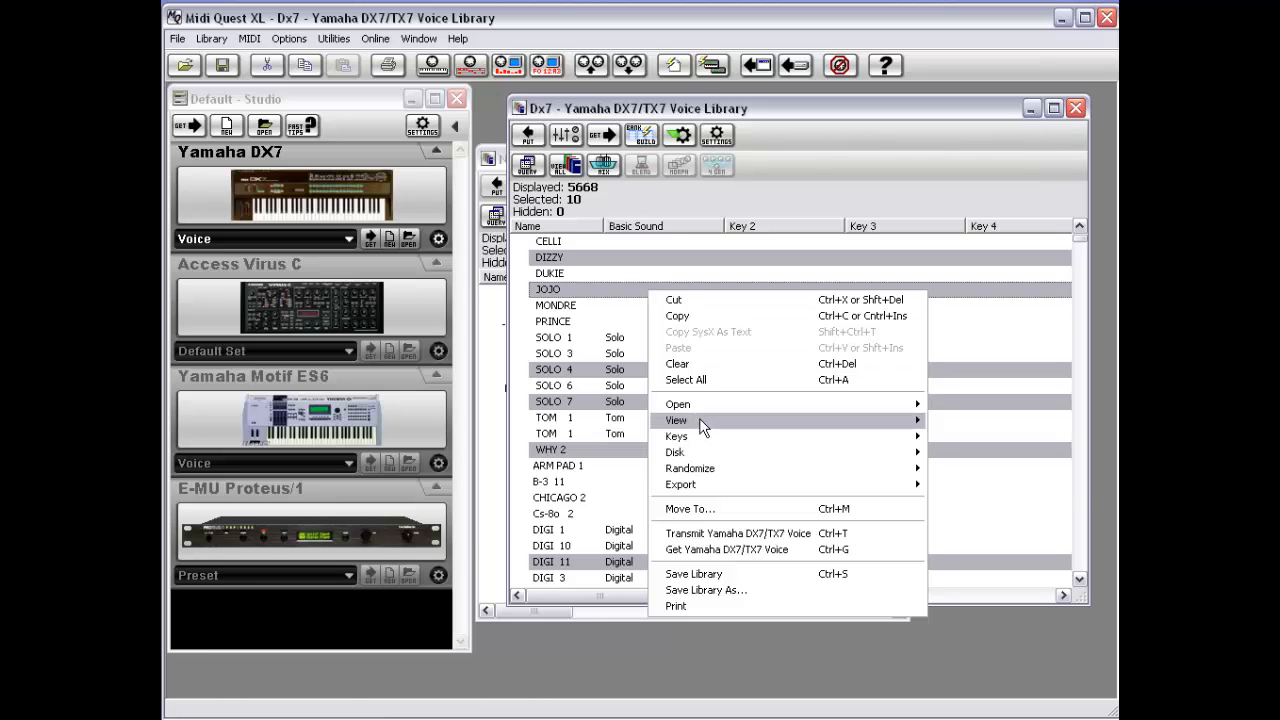
pyautogui.moveTo(702, 403)
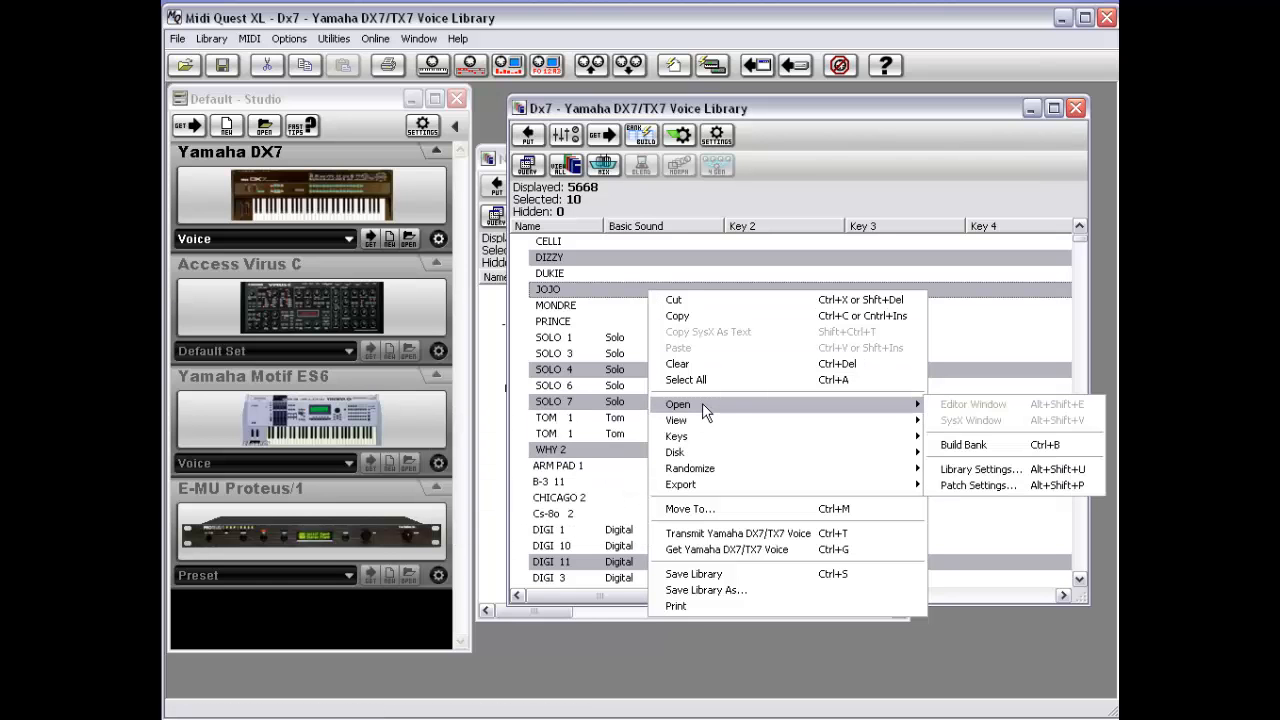
pyautogui.click(972, 444)
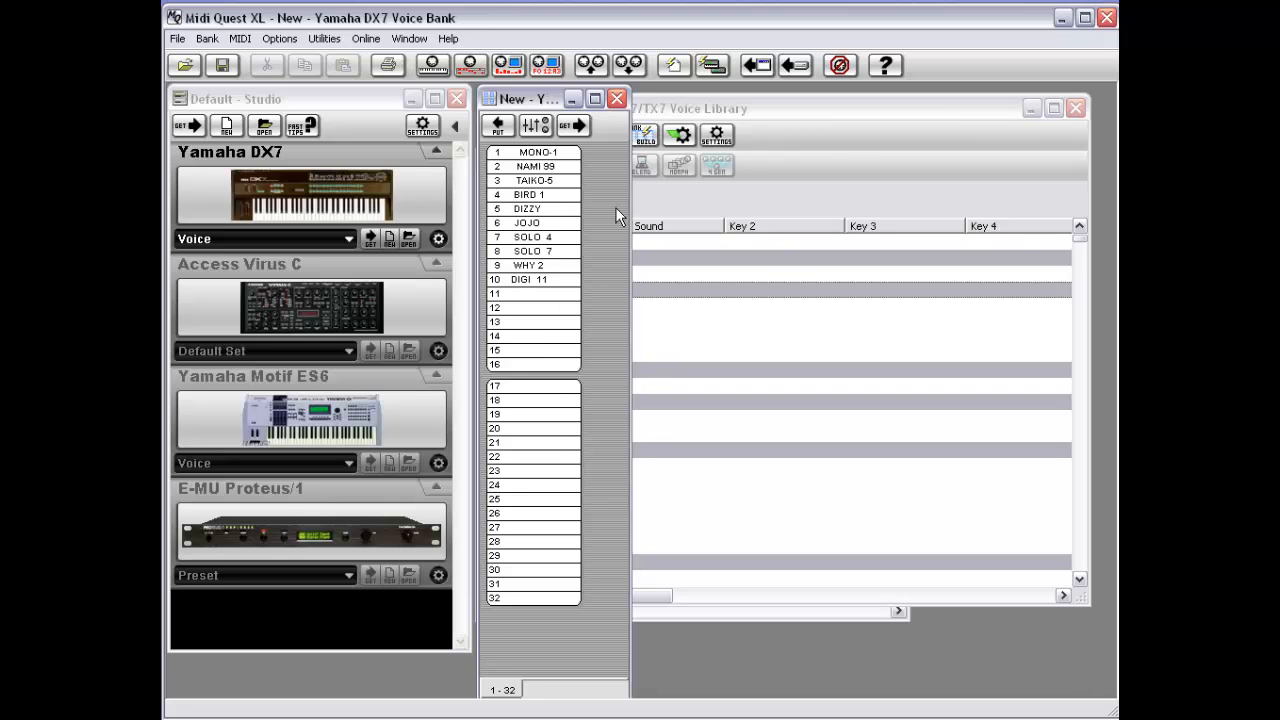
pyautogui.click(618, 98)
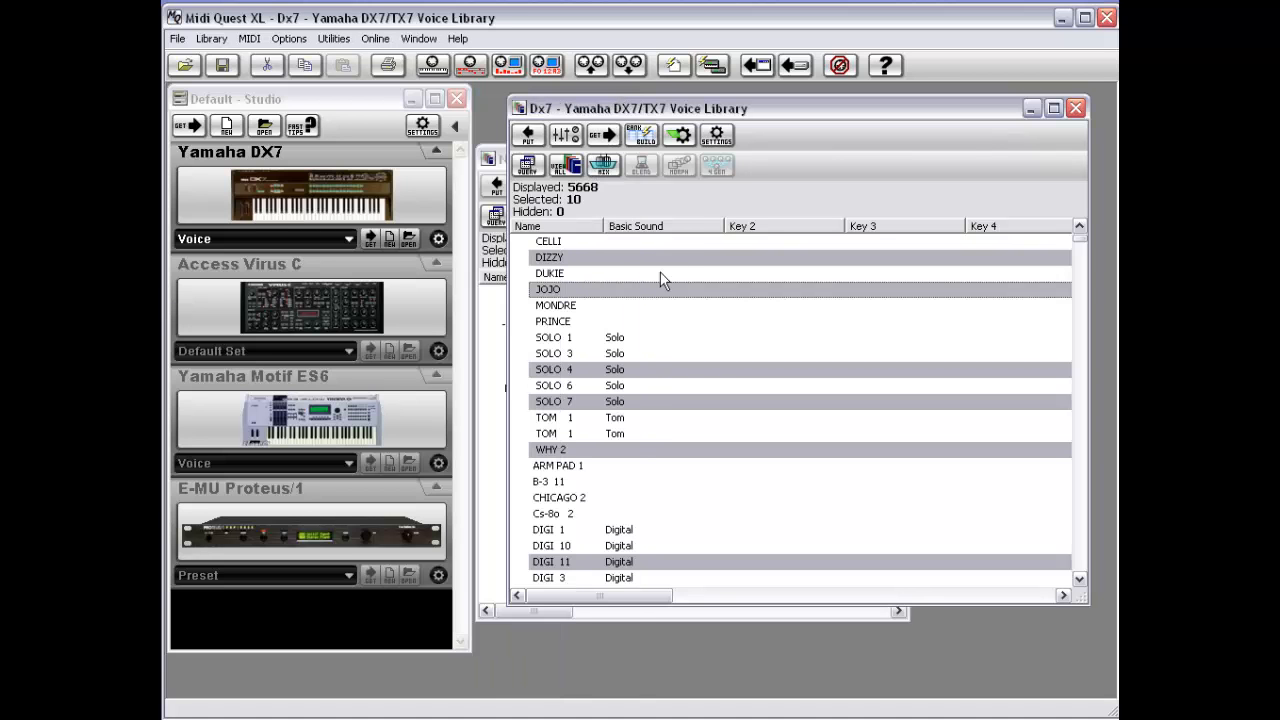
# Step: Select only the DUKIE voice and open the library settings
pyautogui.click(655, 272)
pyautogui.rightClick(655, 272)
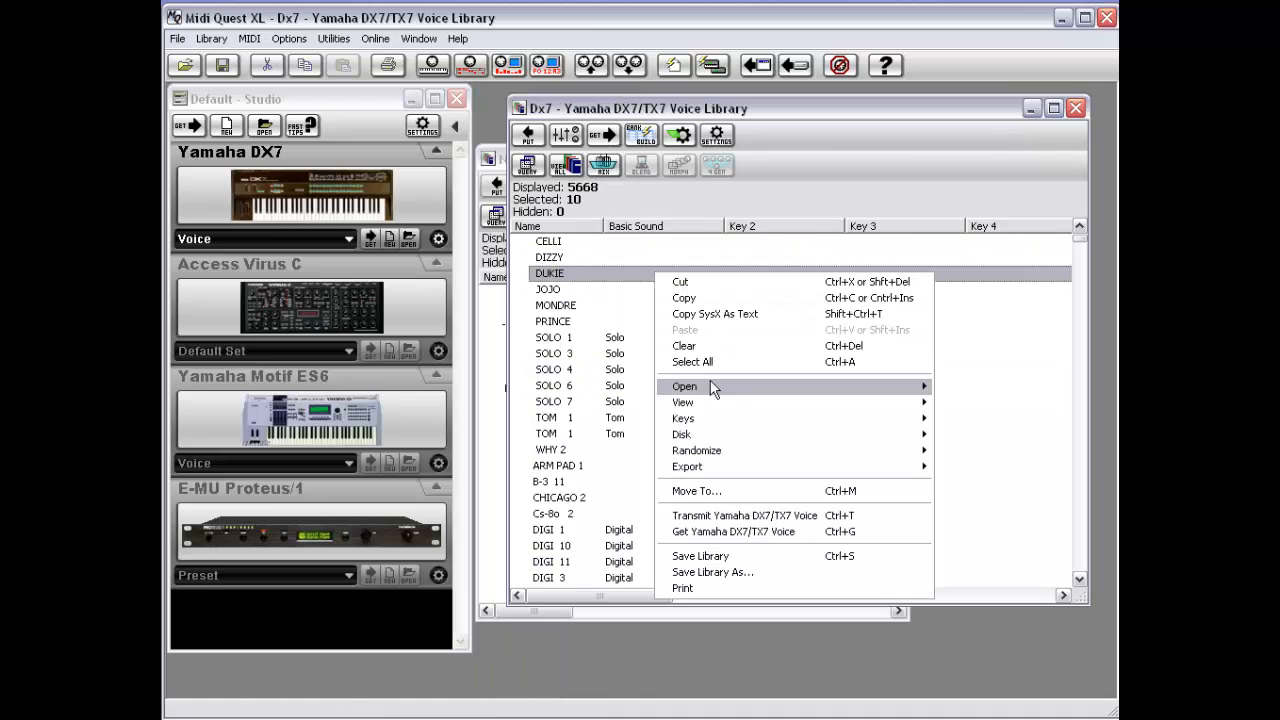
pyautogui.moveTo(714, 388)
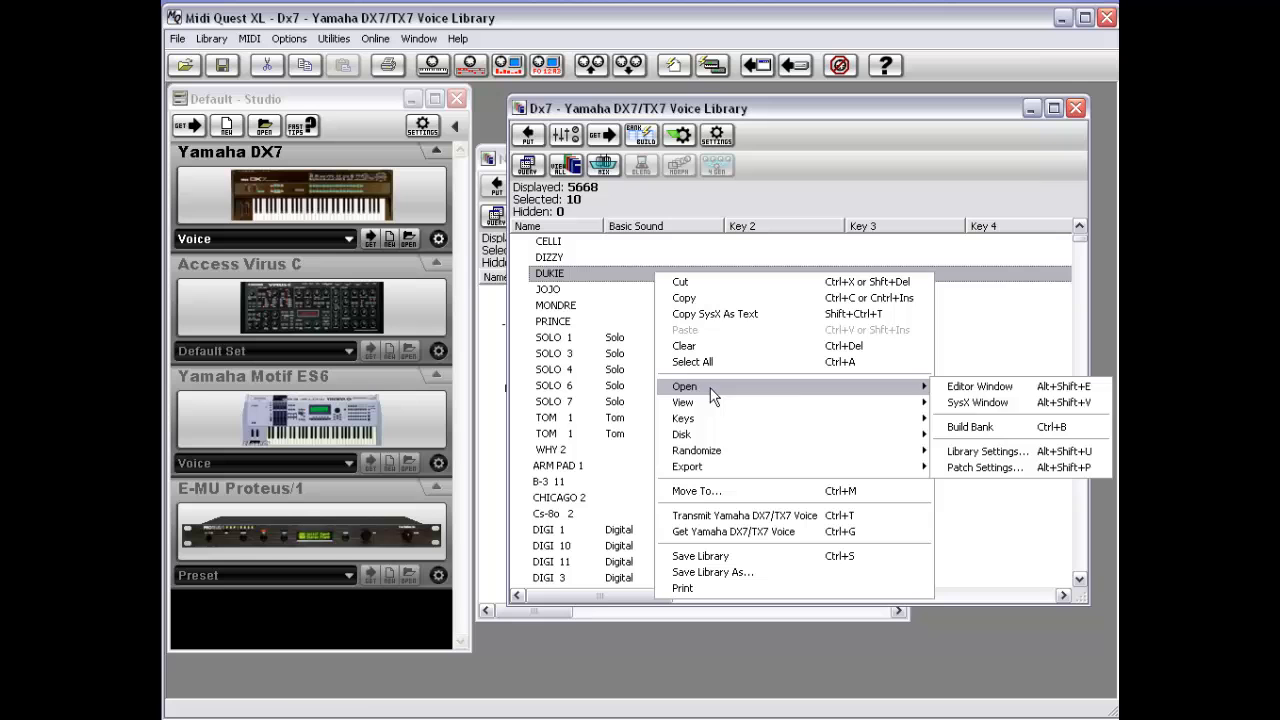
pyautogui.click(1010, 455)
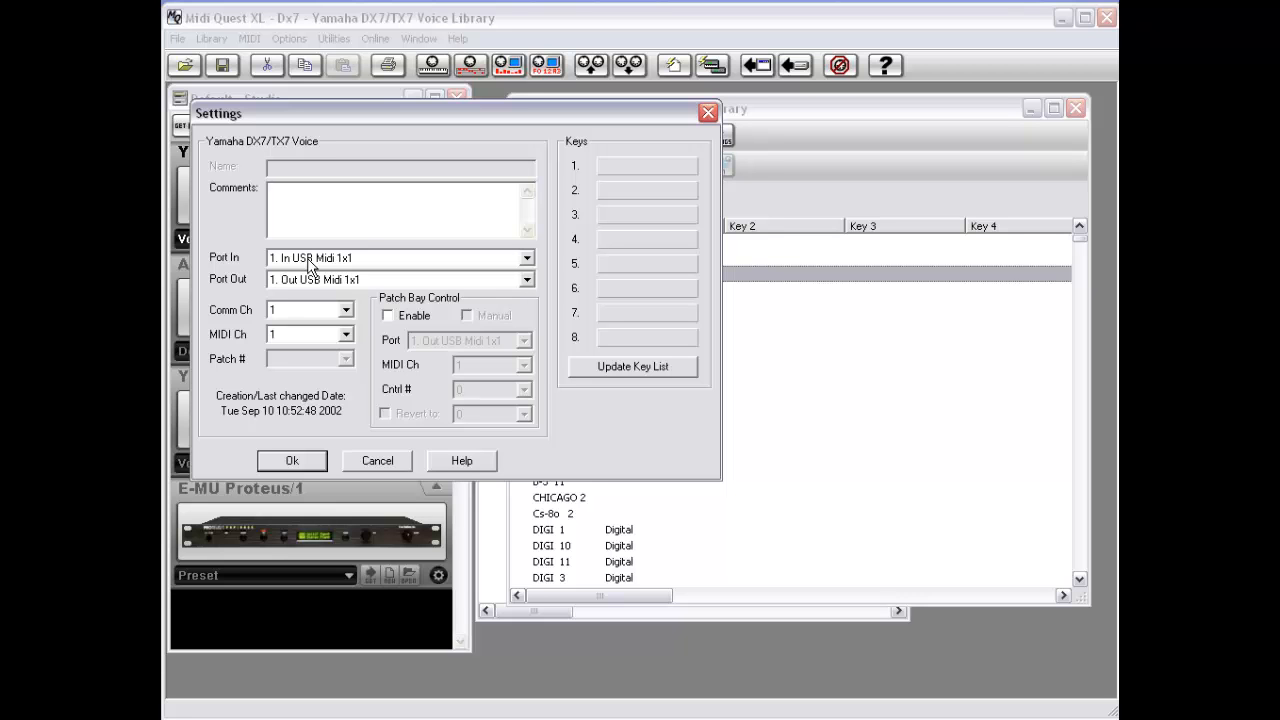
# Step: Examine the Port Out, Comm Ch and MIDI Ch settings of the library, and cancel the dialog without changes
pyautogui.click(376, 282)
pyautogui.click(376, 284)
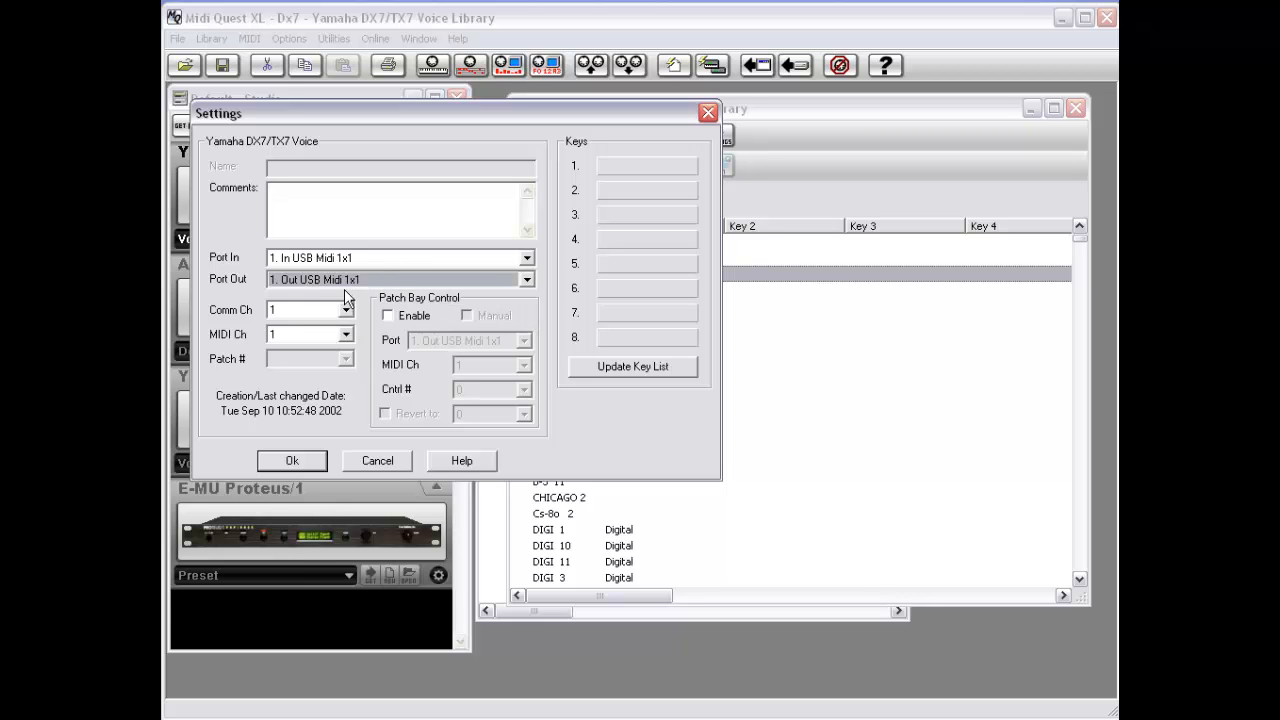
pyautogui.click(302, 310)
pyautogui.click(302, 310)
pyautogui.click(289, 334)
pyautogui.click(289, 334)
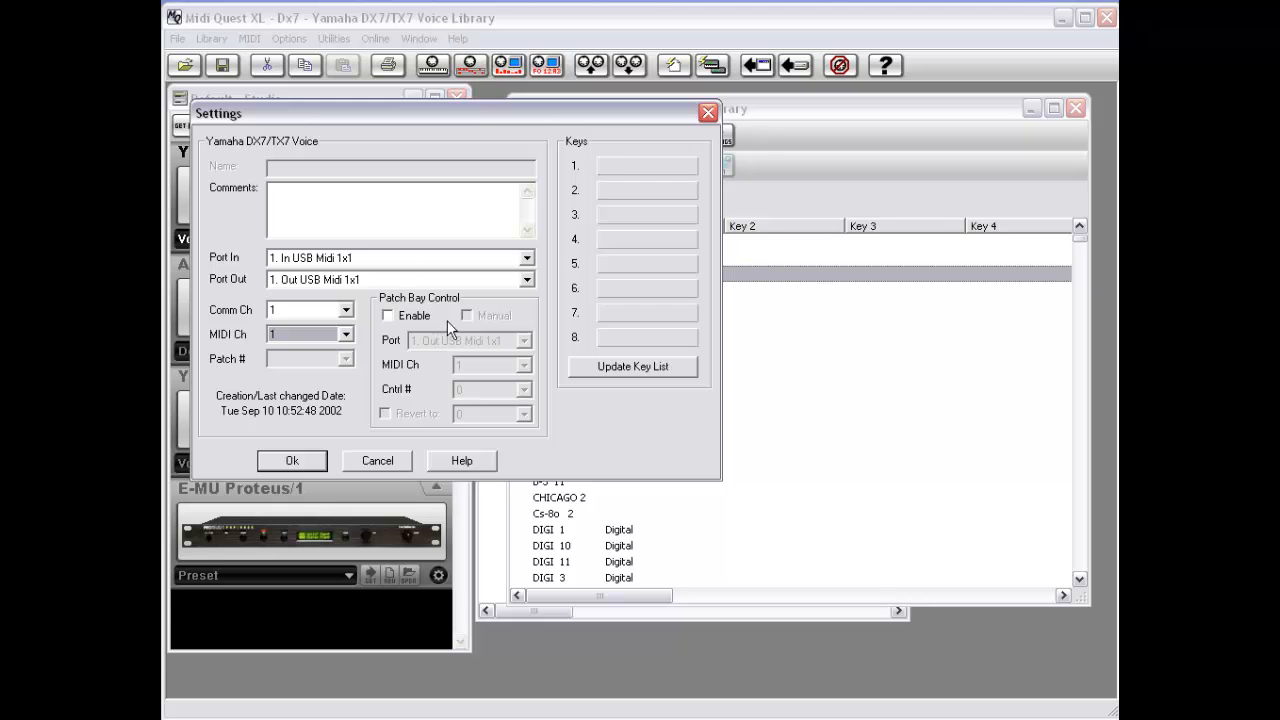
pyautogui.click(380, 463)
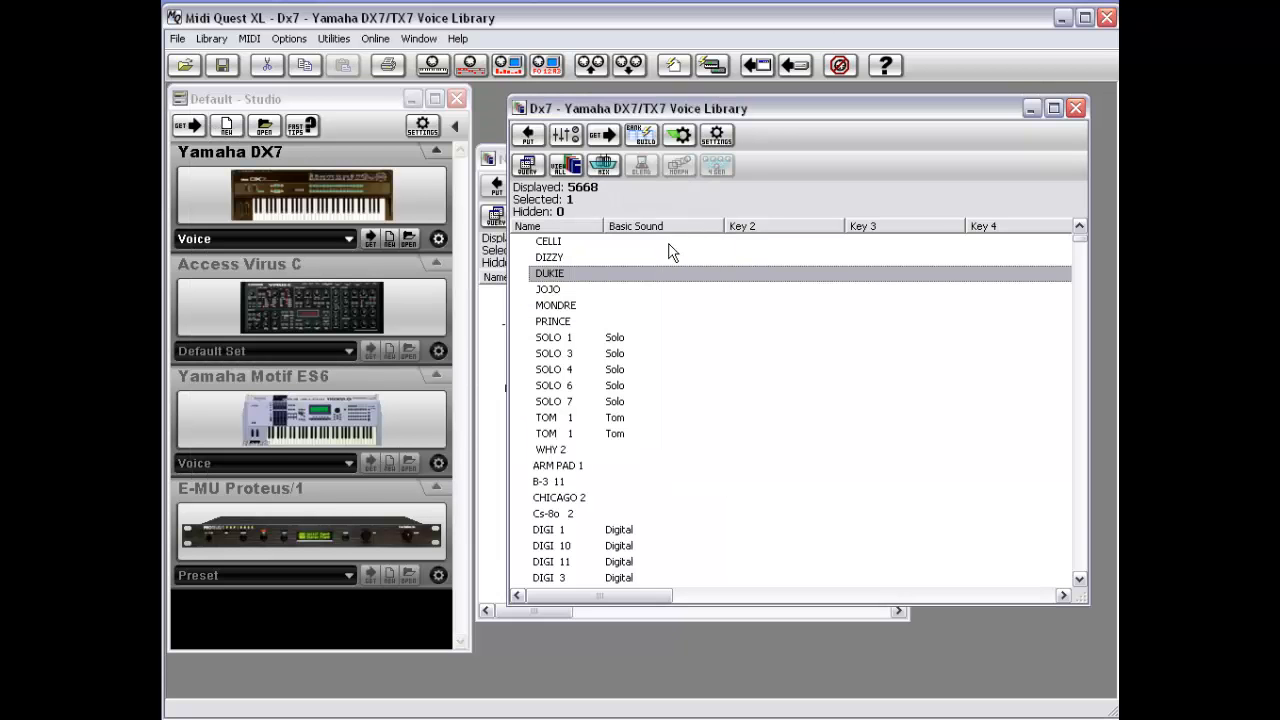
pyautogui.rightClick(689, 268)
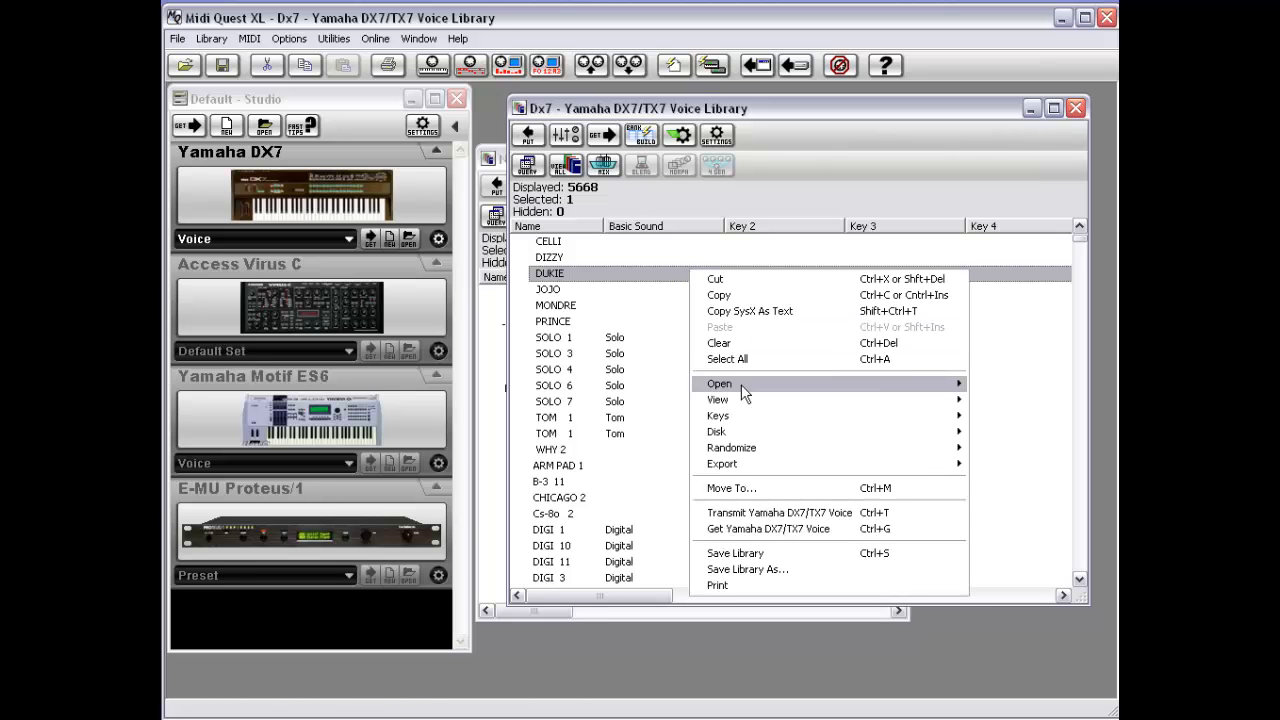
pyautogui.moveTo(745, 388)
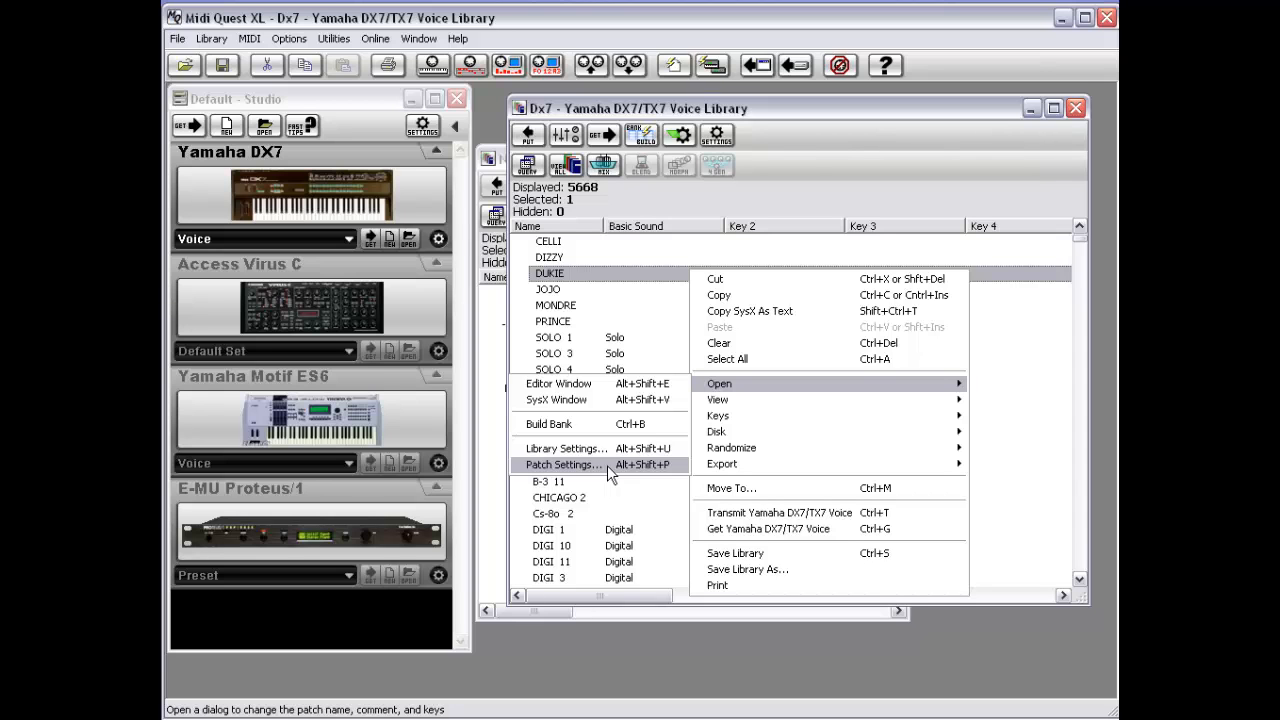
pyautogui.click(638, 325)
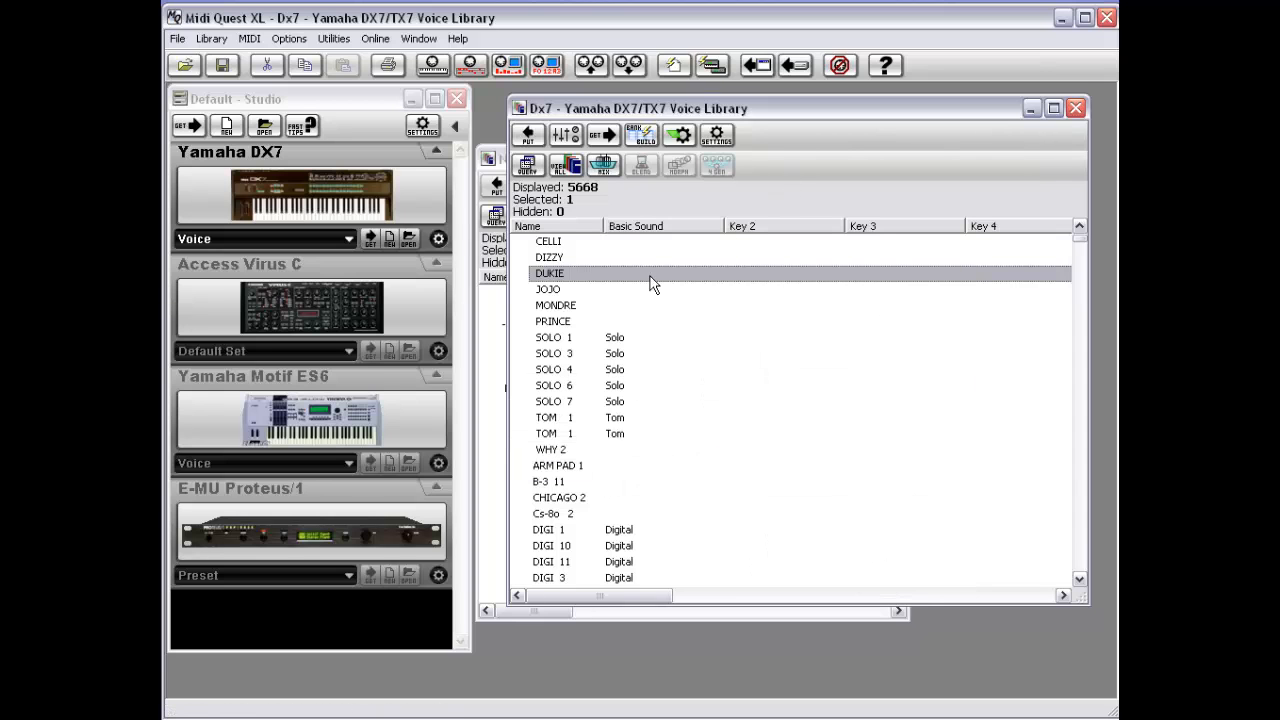
# Step: Add PRINCE, SOLO 6 and the second TOM 1 voice to the DUKIE selection and open their patch settings
pyautogui.keyDown('ctrl'); pyautogui.click(590, 324); pyautogui.keyUp('ctrl')
pyautogui.keyDown('ctrl'); pyautogui.click(590, 388); pyautogui.keyUp('ctrl')
pyautogui.keyDown('ctrl'); pyautogui.click(589, 435); pyautogui.keyUp('ctrl')
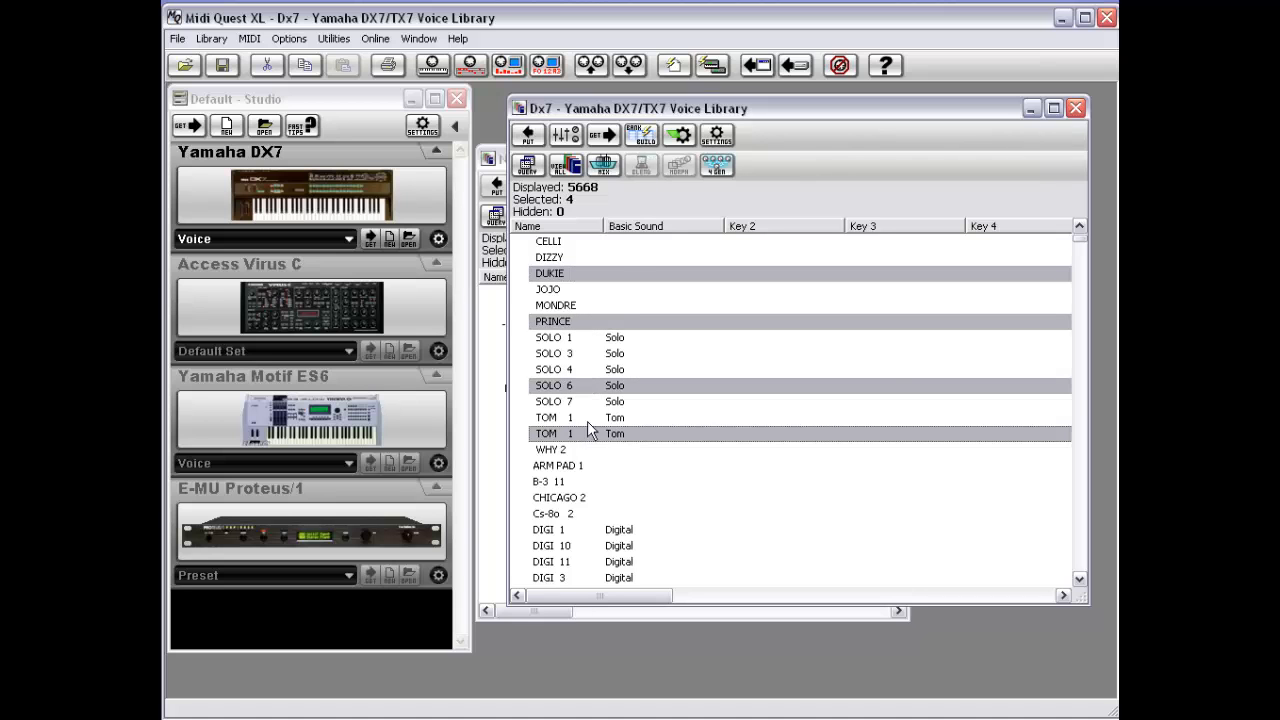
pyautogui.rightClick(621, 278)
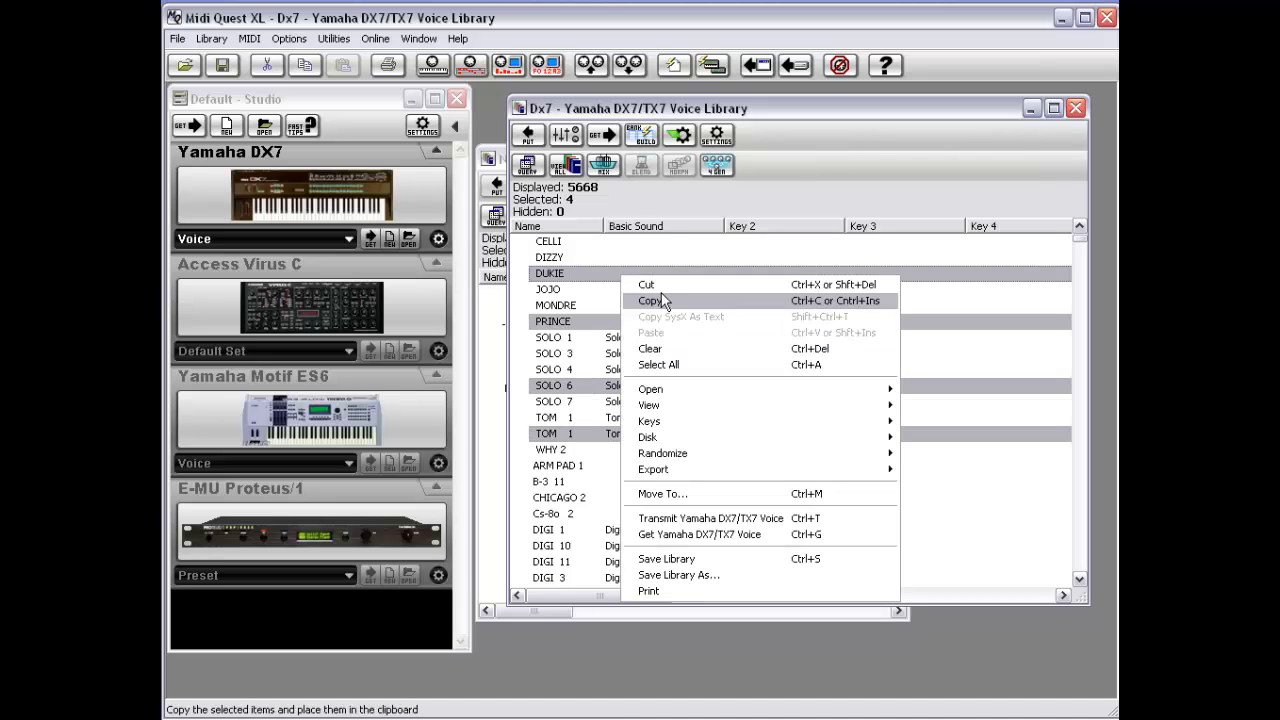
pyautogui.moveTo(670, 389)
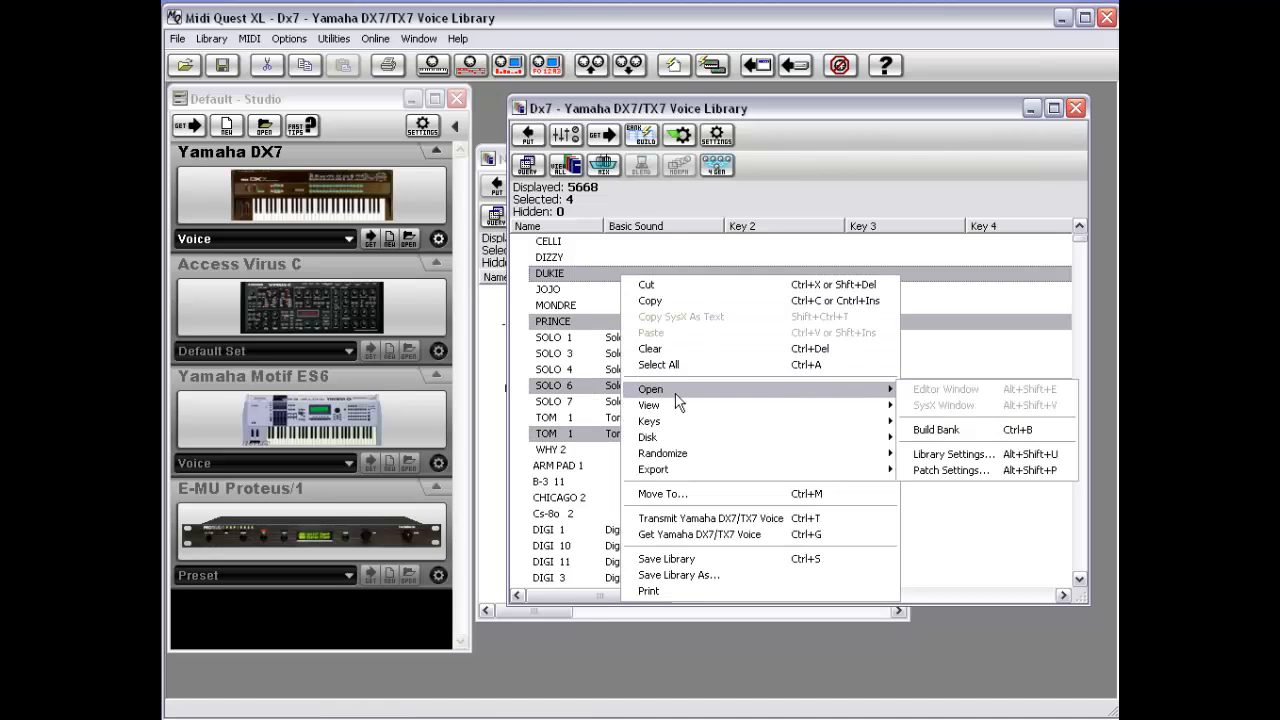
pyautogui.click(945, 470)
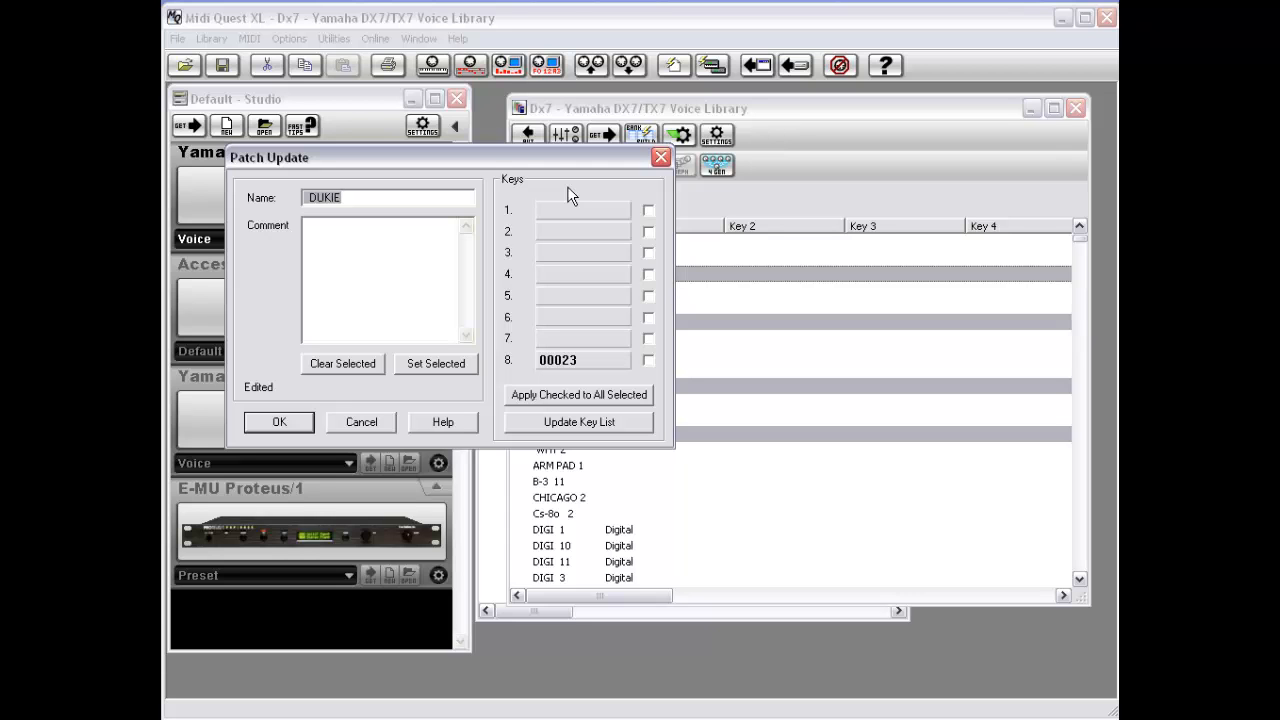
pyautogui.moveTo(440, 162); pyautogui.dragTo(830, 246)
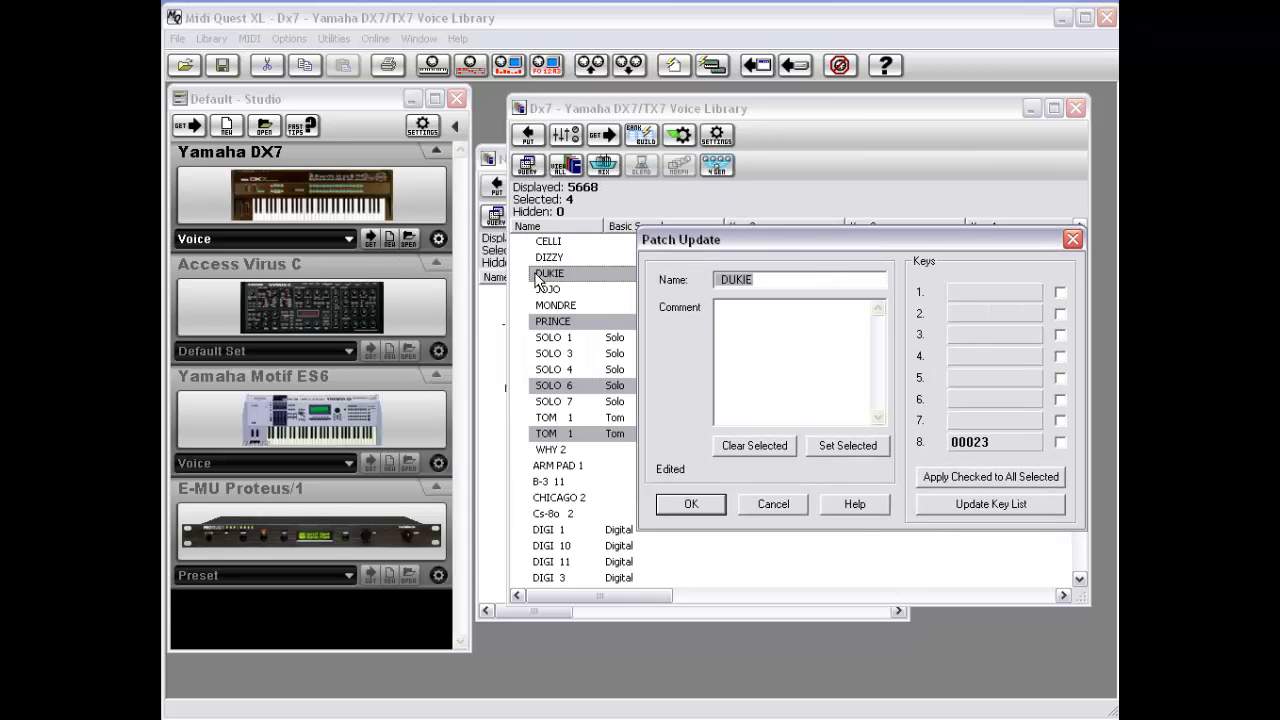
# Step: Enter "Here are my comments" as the comment for the DUKIE patch
pyautogui.click(746, 316)
pyautogui.write('GH')
pyautogui.press('BackSpace')
pyautogui.press('BackSpace')
pyautogui.write('Here are y')
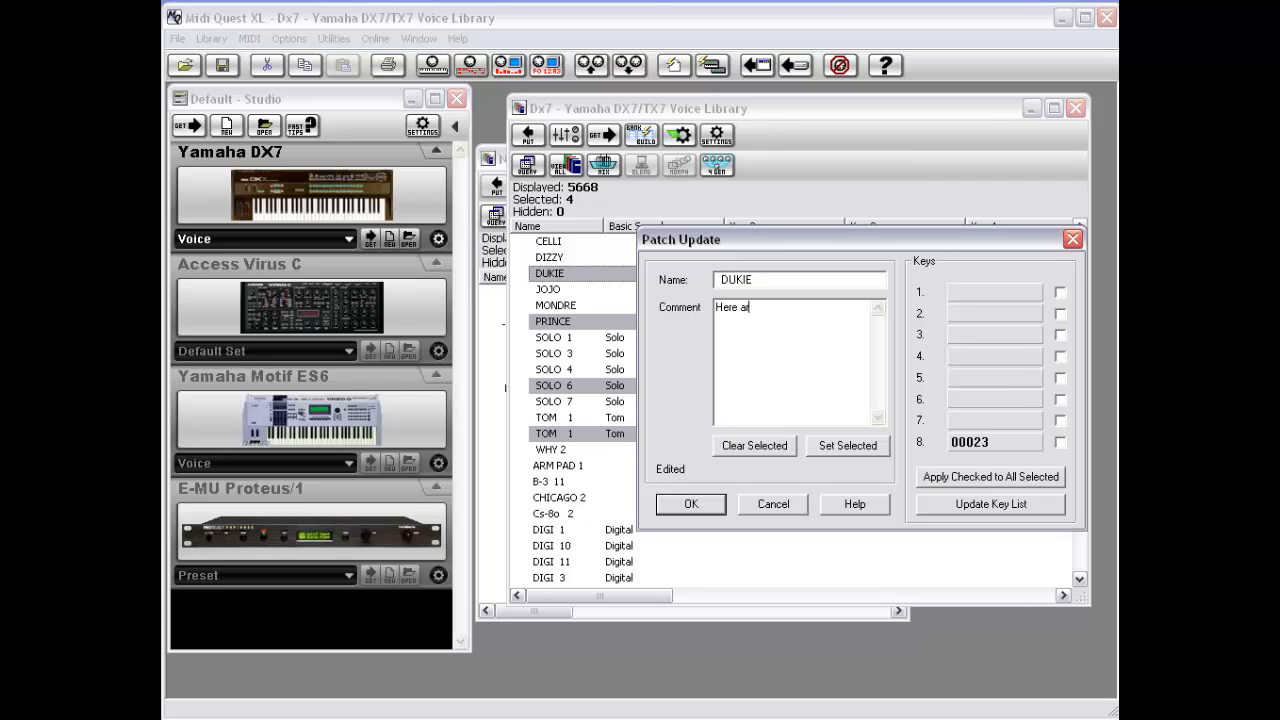
pyautogui.press('BackSpace')
pyautogui.write('my comments')
# Step: Assign Bugle, Generic Drum and Nylon to keys 1, 2 and 3 of the DUKIE patch
pyautogui.moveTo(986, 236); pyautogui.dragTo(922, 247)
pyautogui.click(916, 302)
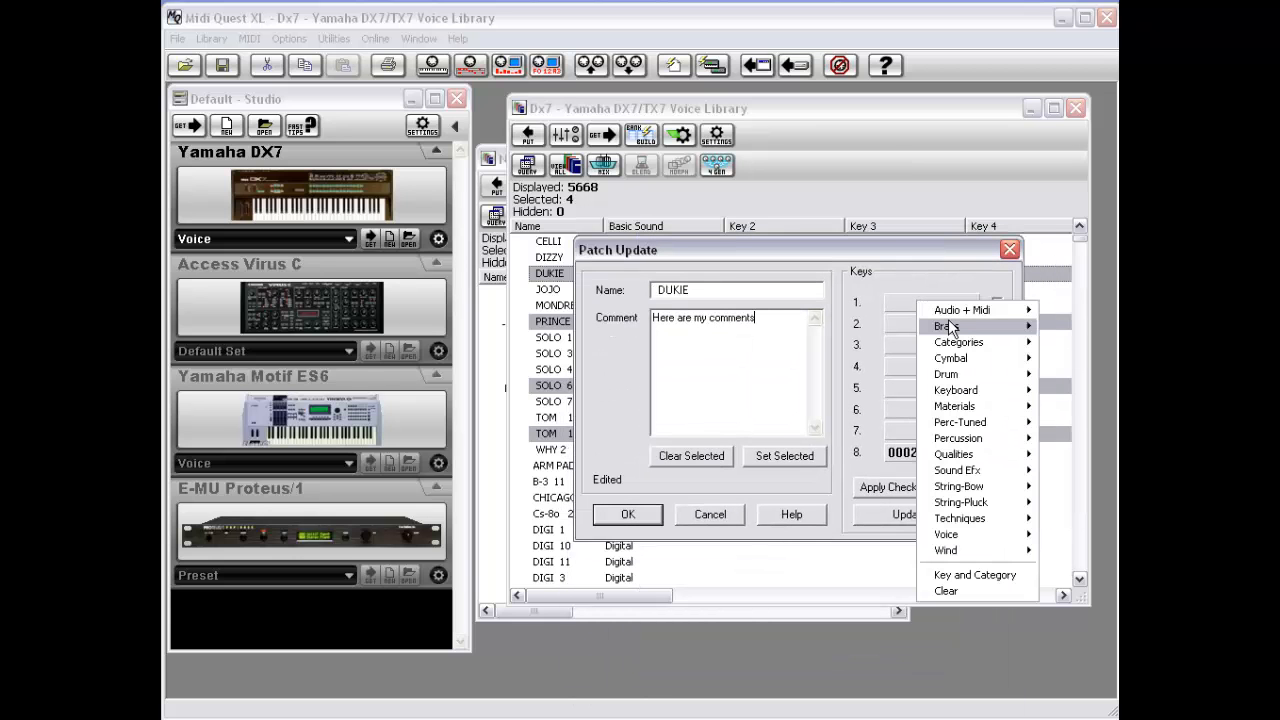
pyautogui.moveTo(948, 328)
pyautogui.click(882, 340)
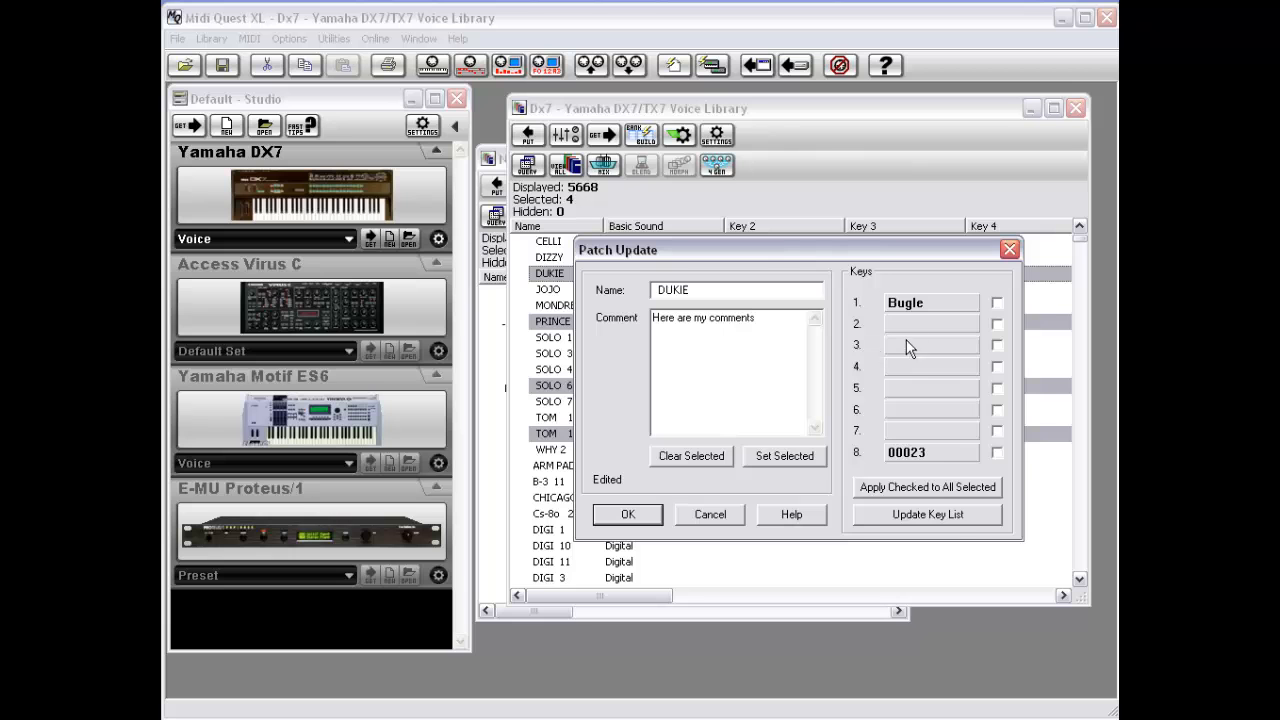
pyautogui.click(922, 326)
pyautogui.moveTo(957, 398)
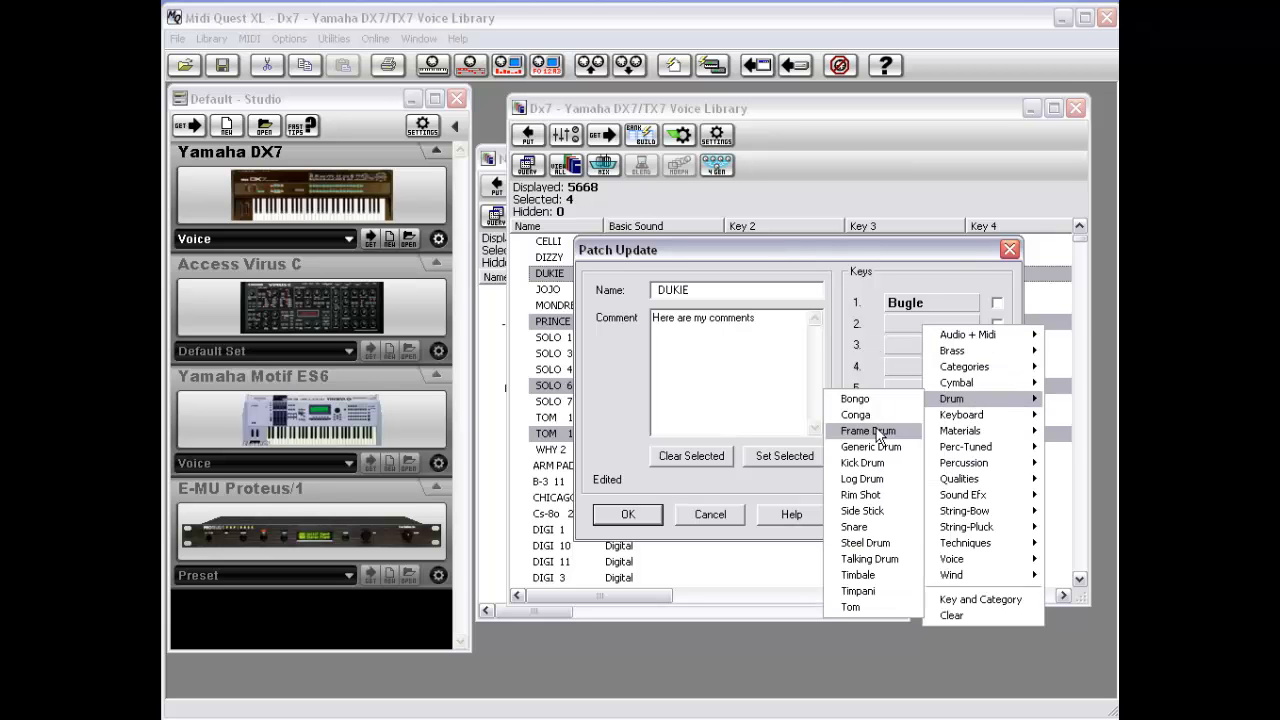
pyautogui.click(870, 447)
pyautogui.click(929, 348)
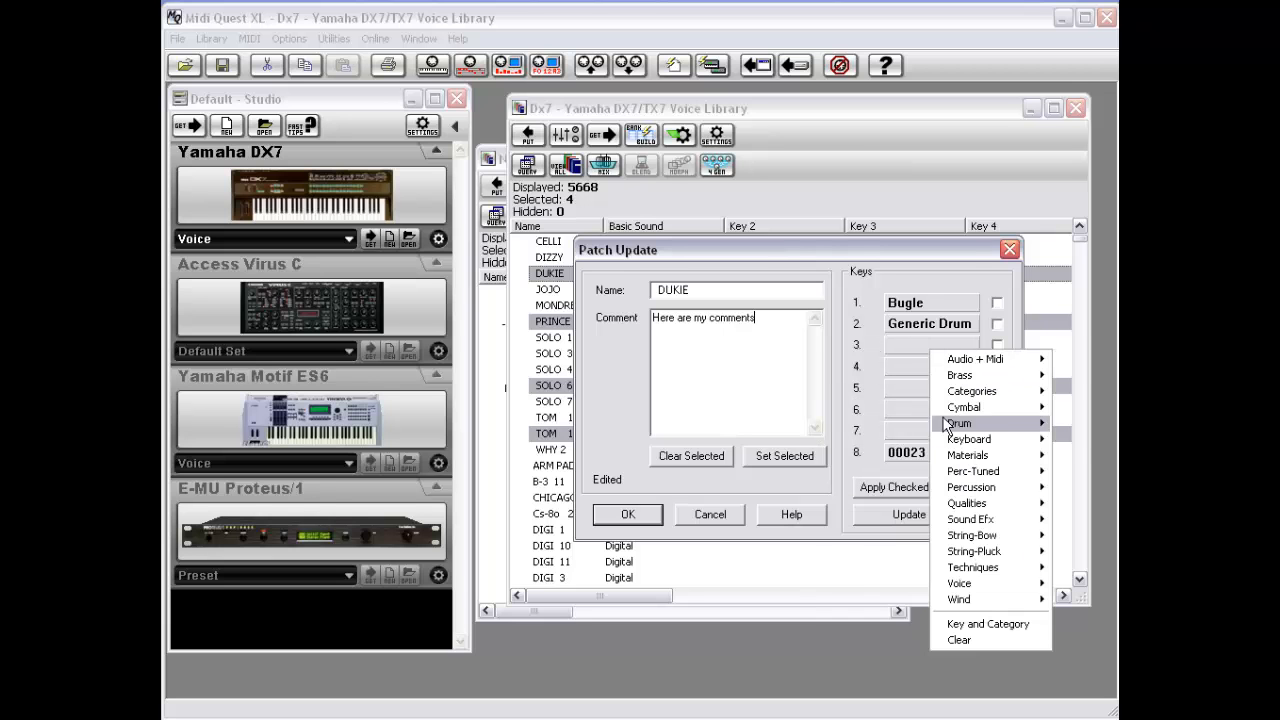
pyautogui.moveTo(966, 455)
pyautogui.click(1091, 507)
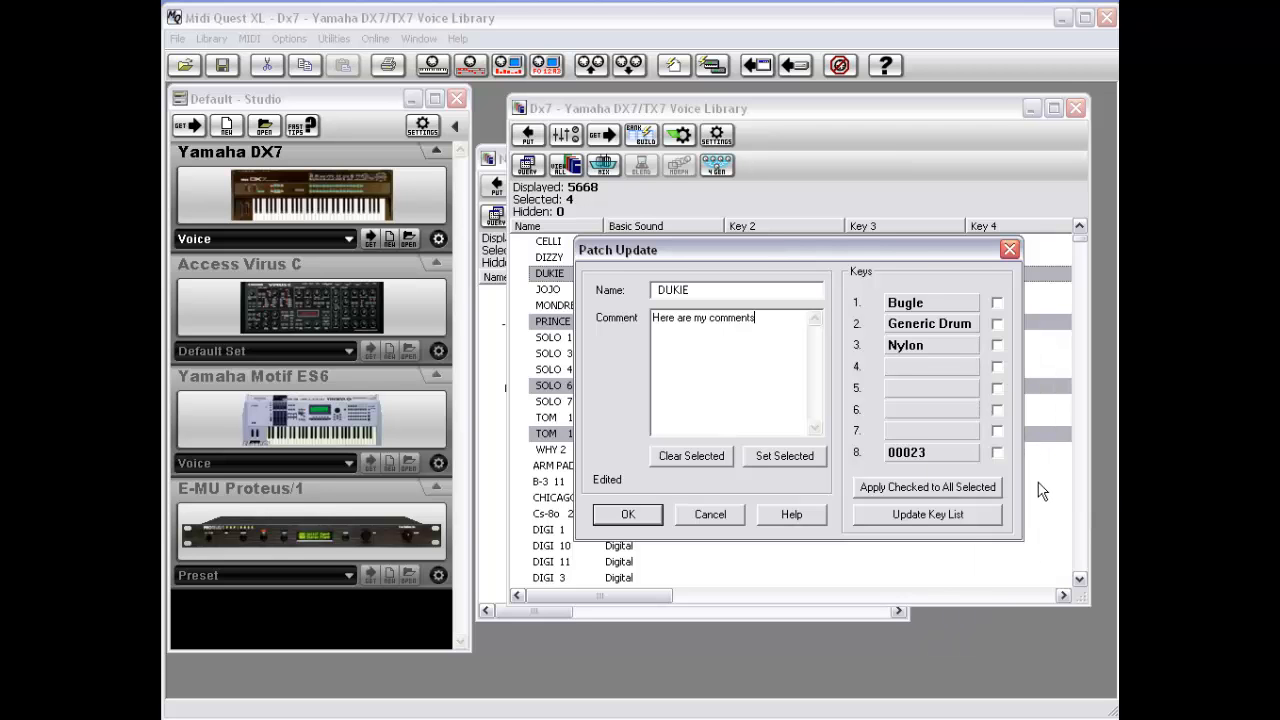
# Step: Apply the Bugle and Generic Drum keys of DUKIE to all selected voices
pyautogui.moveTo(921, 261); pyautogui.dragTo(903, 313)
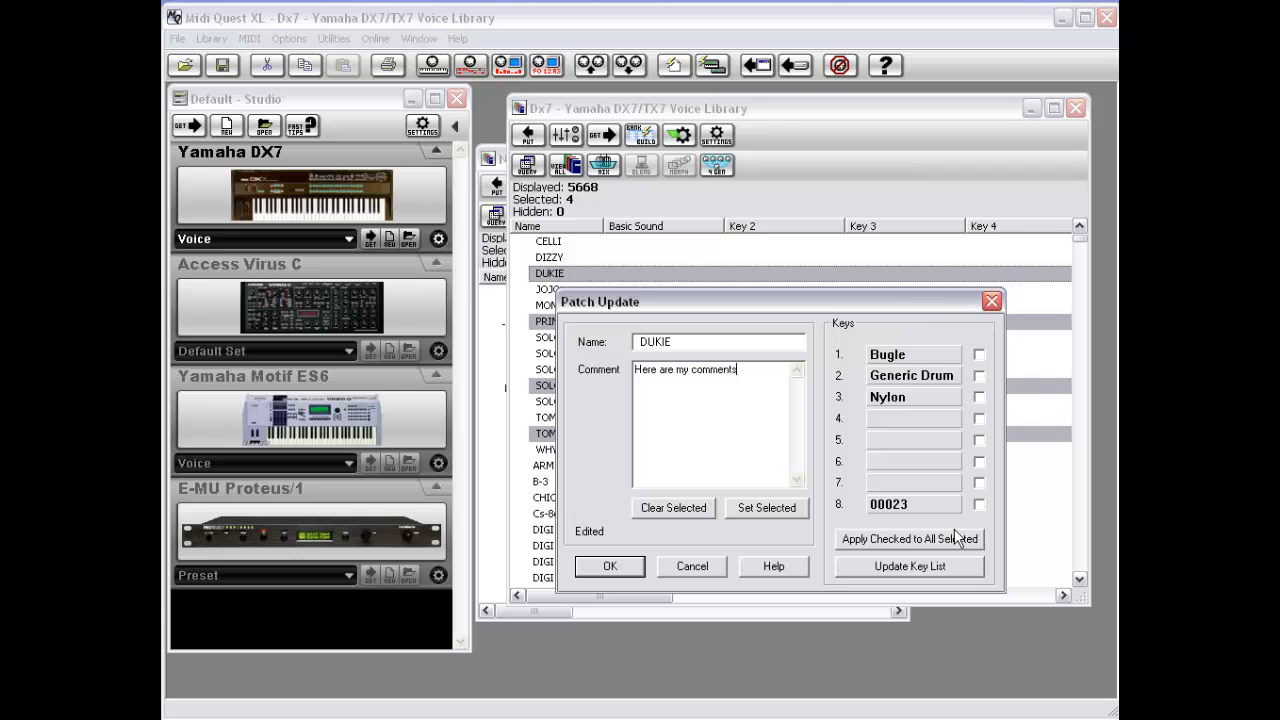
pyautogui.click(981, 355)
pyautogui.click(980, 376)
pyautogui.click(901, 546)
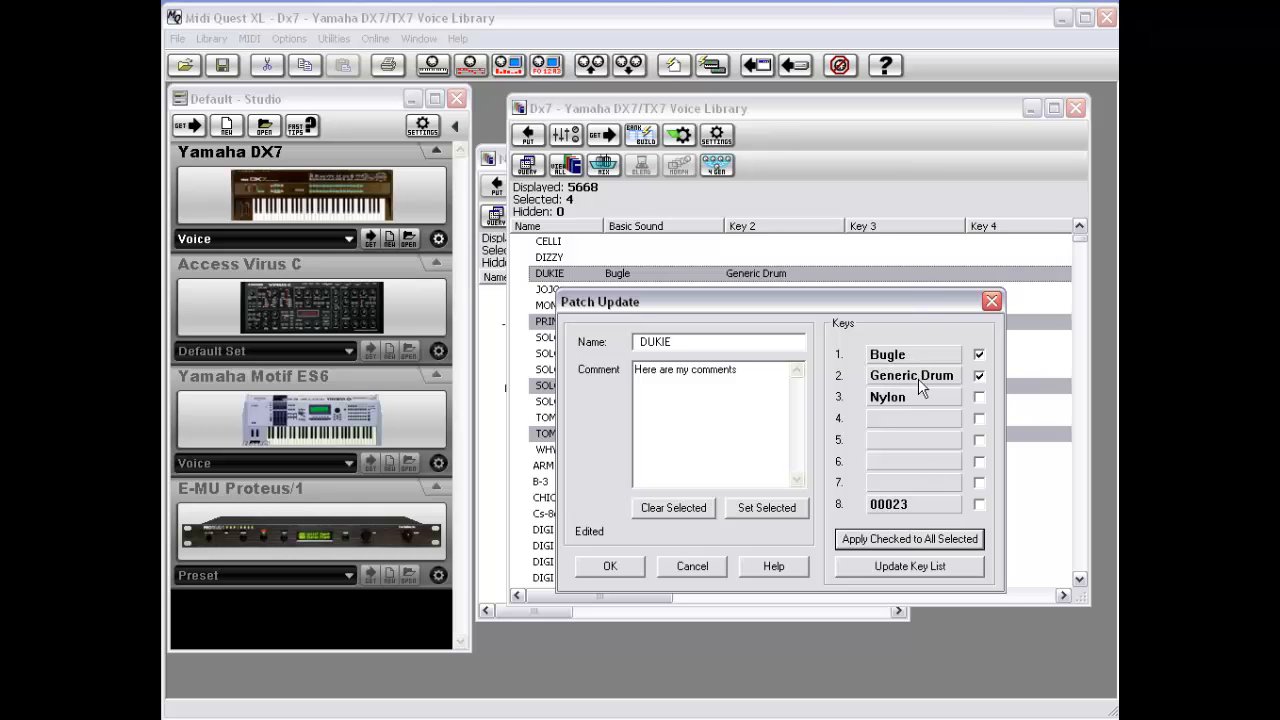
pyautogui.moveTo(895, 301); pyautogui.dragTo(911, 575)
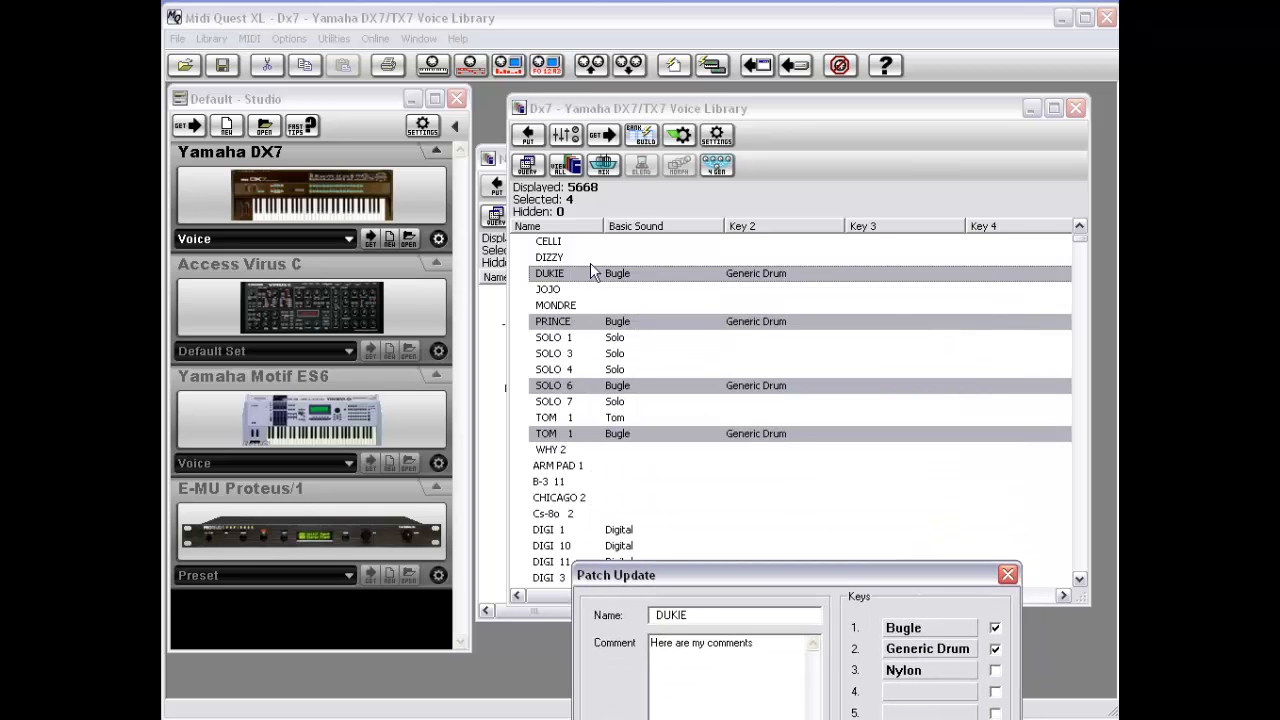
pyautogui.moveTo(779, 588); pyautogui.dragTo(780, 279)
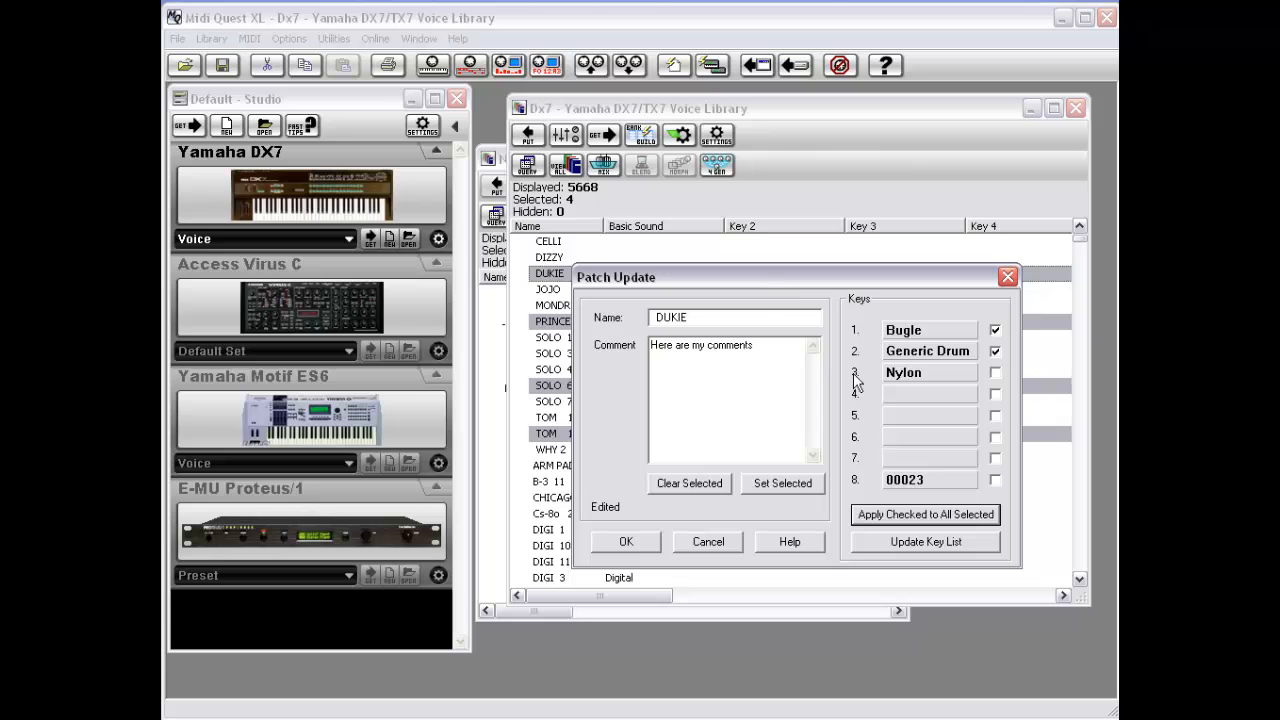
# Step: View the key category setup without editing it, and accept the DUKIE patch settings
pyautogui.click(926, 545)
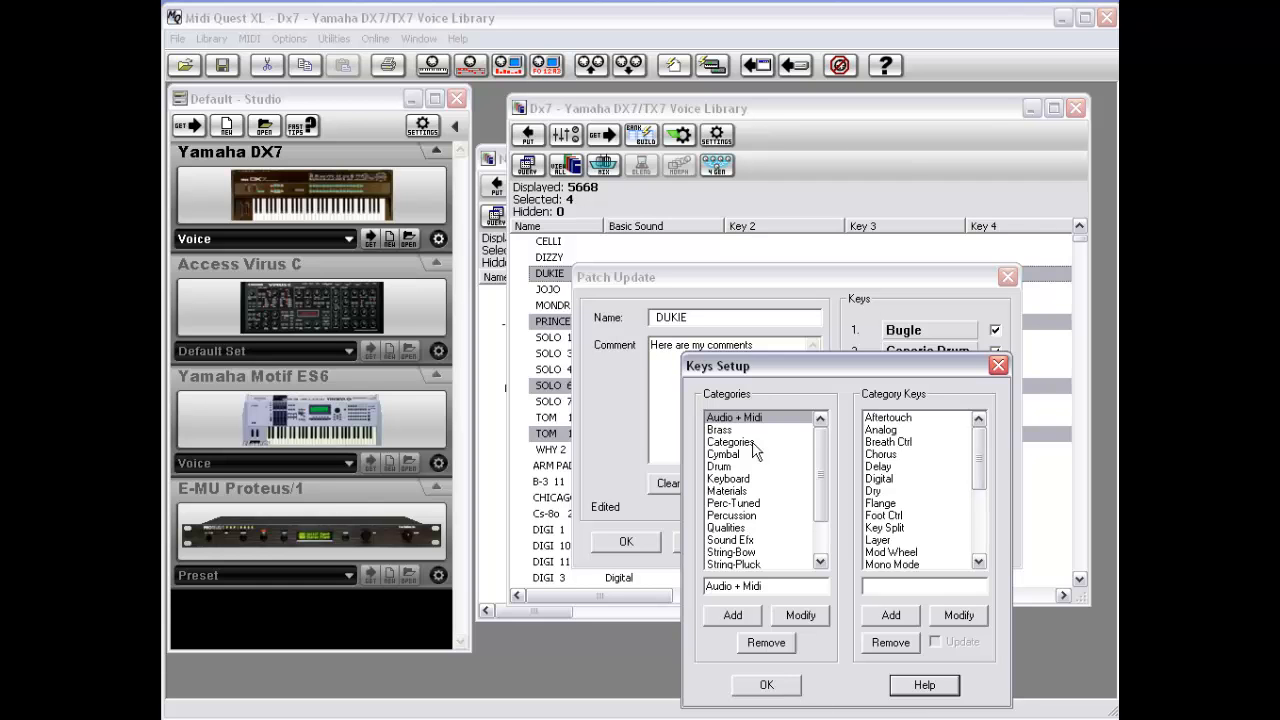
pyautogui.click(767, 685)
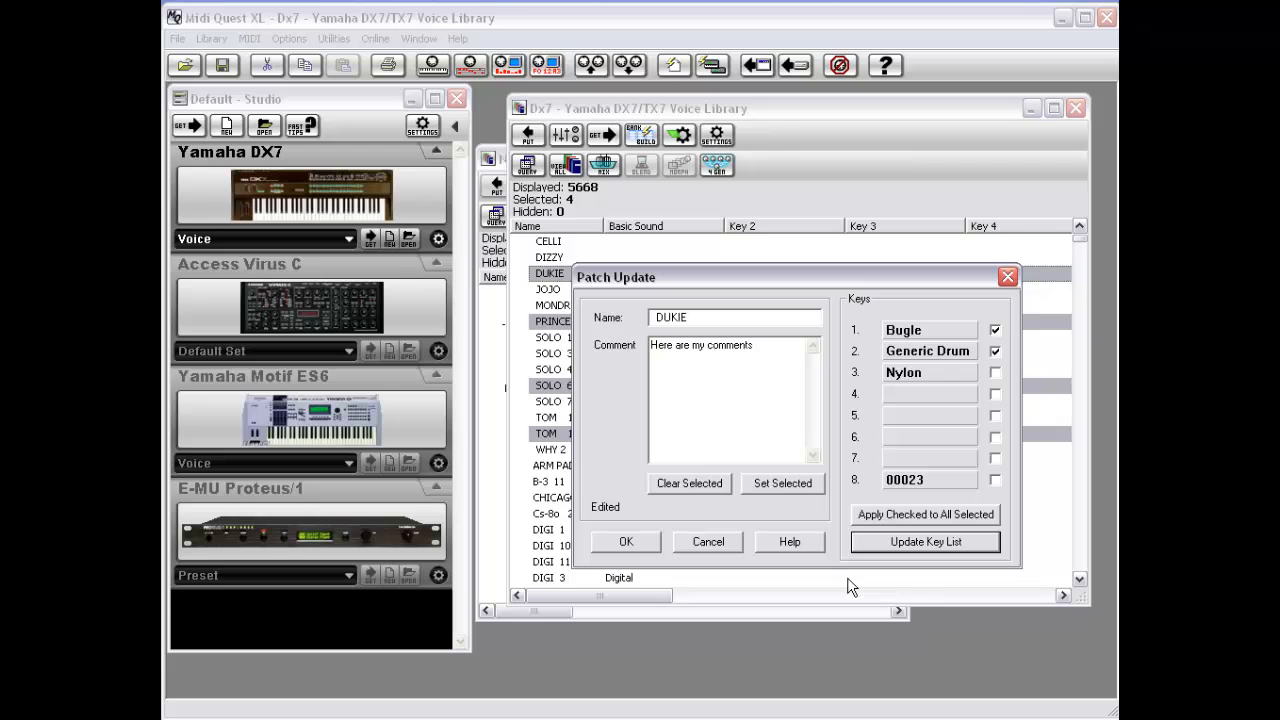
pyautogui.click(626, 545)
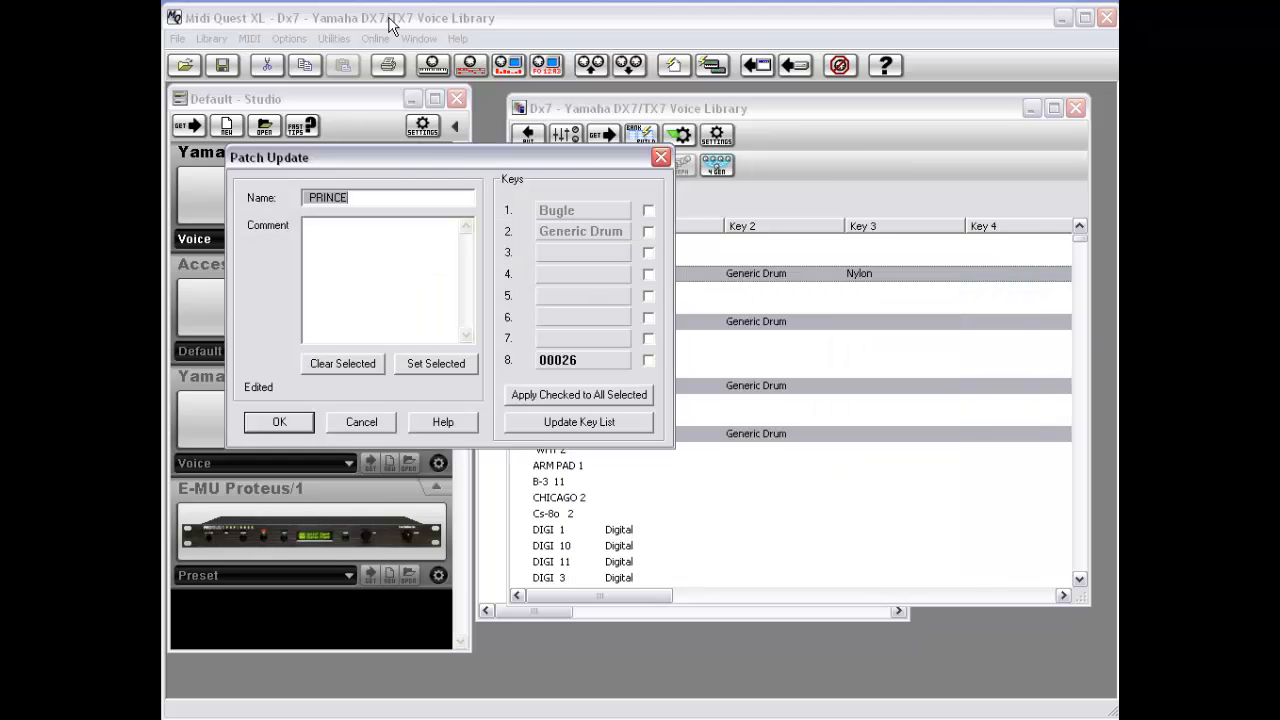
# Step: Rename PRINCE to MyPrince with the comment "how are you", accept it, and cancel updating the remaining patches
pyautogui.moveTo(562, 156); pyautogui.dragTo(830, 362)
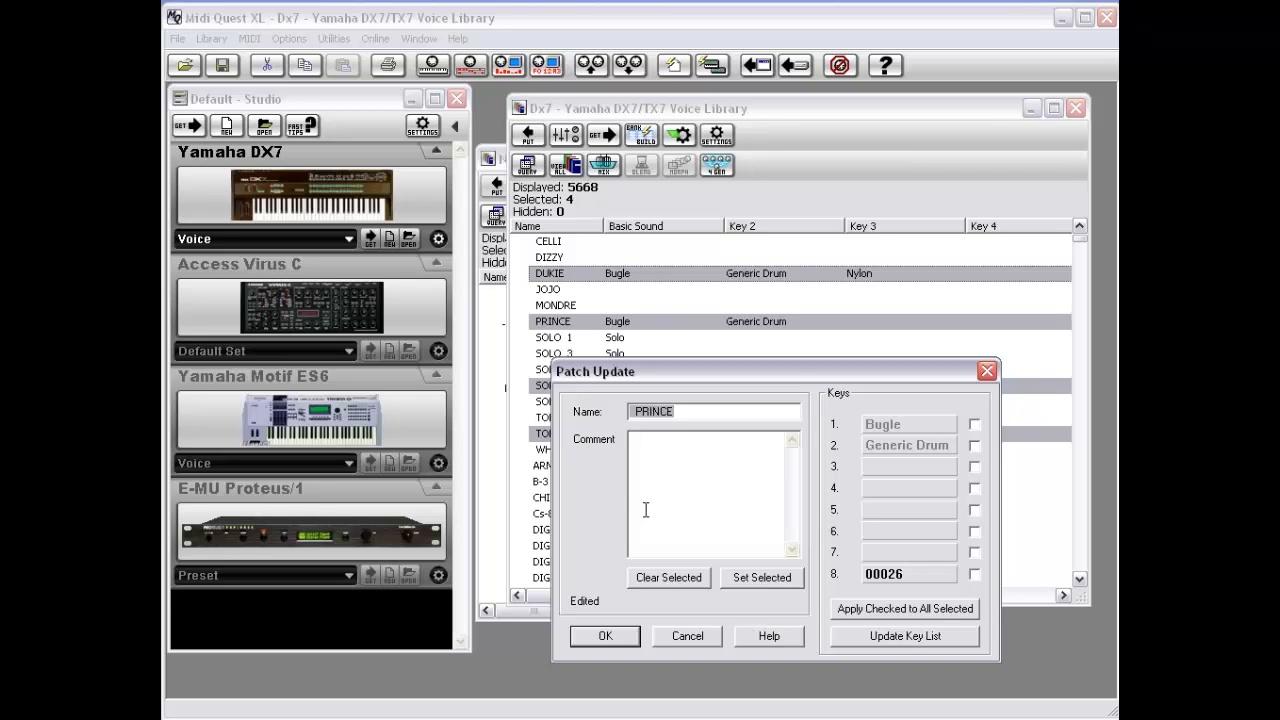
pyautogui.moveTo(700, 412); pyautogui.dragTo(565, 411)
pyautogui.write('MyPrince')
pyautogui.click(701, 473)
pyautogui.write('how are you')
pyautogui.click(614, 634)
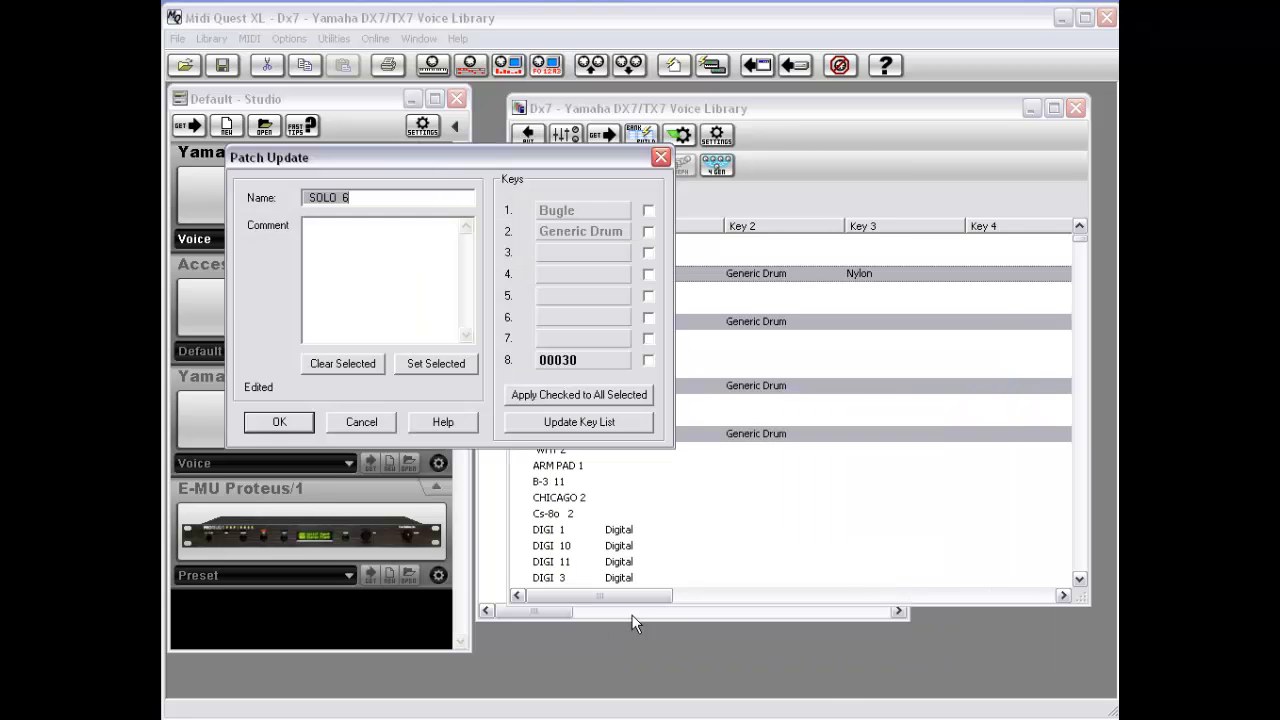
pyautogui.click(361, 421)
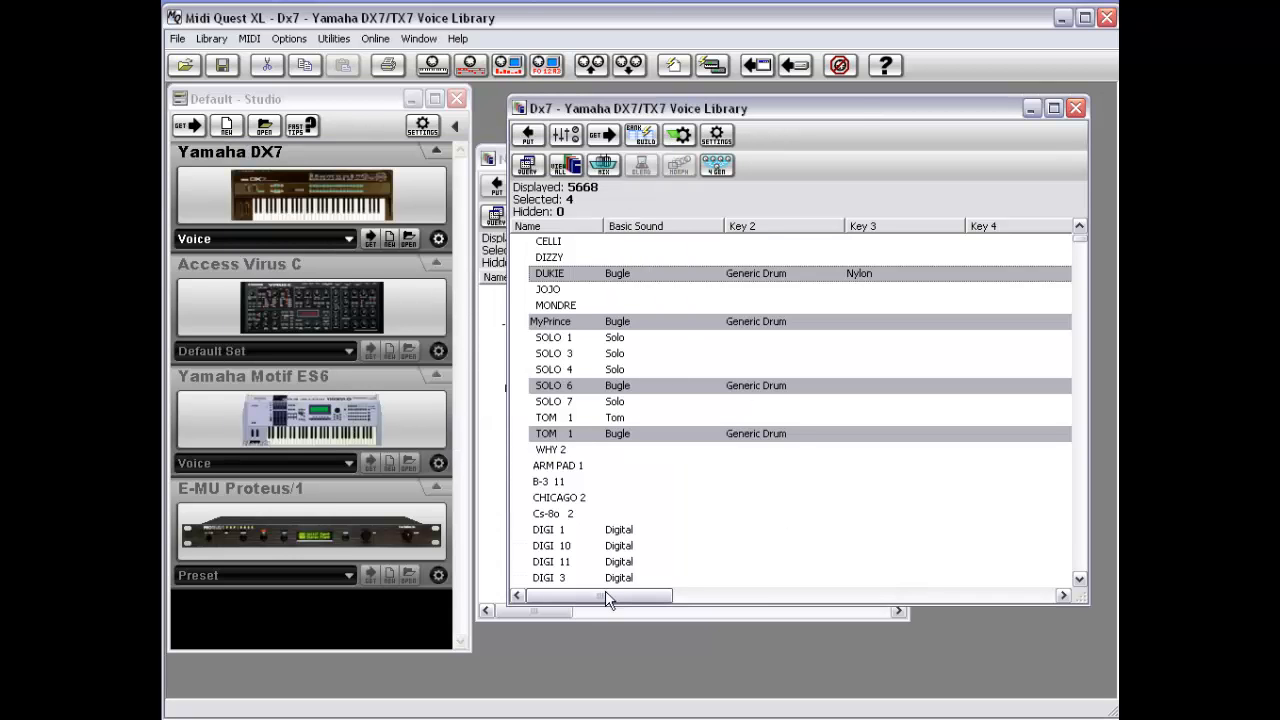
# Step: Select only the ARM PAD 1 voice and switch the library view mode to Patch Names
pyautogui.moveTo(607, 597); pyautogui.dragTo(581, 611)
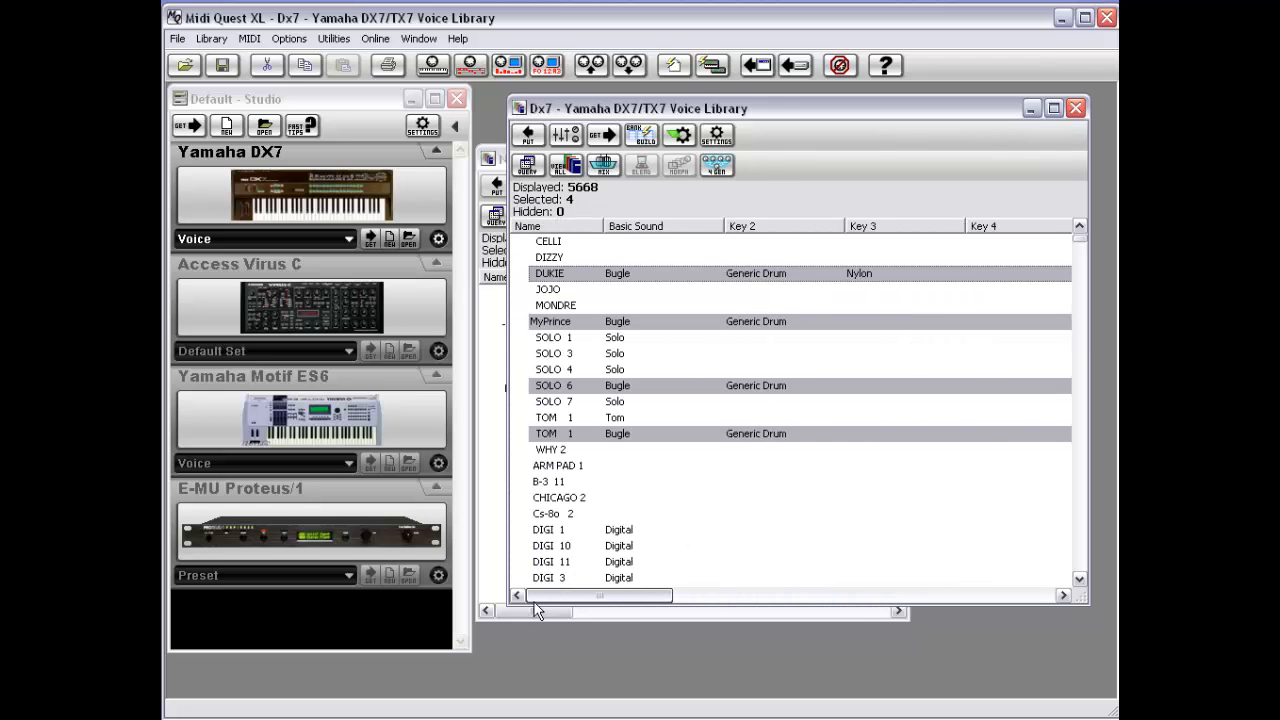
pyautogui.click(658, 470)
pyautogui.rightClick(657, 464)
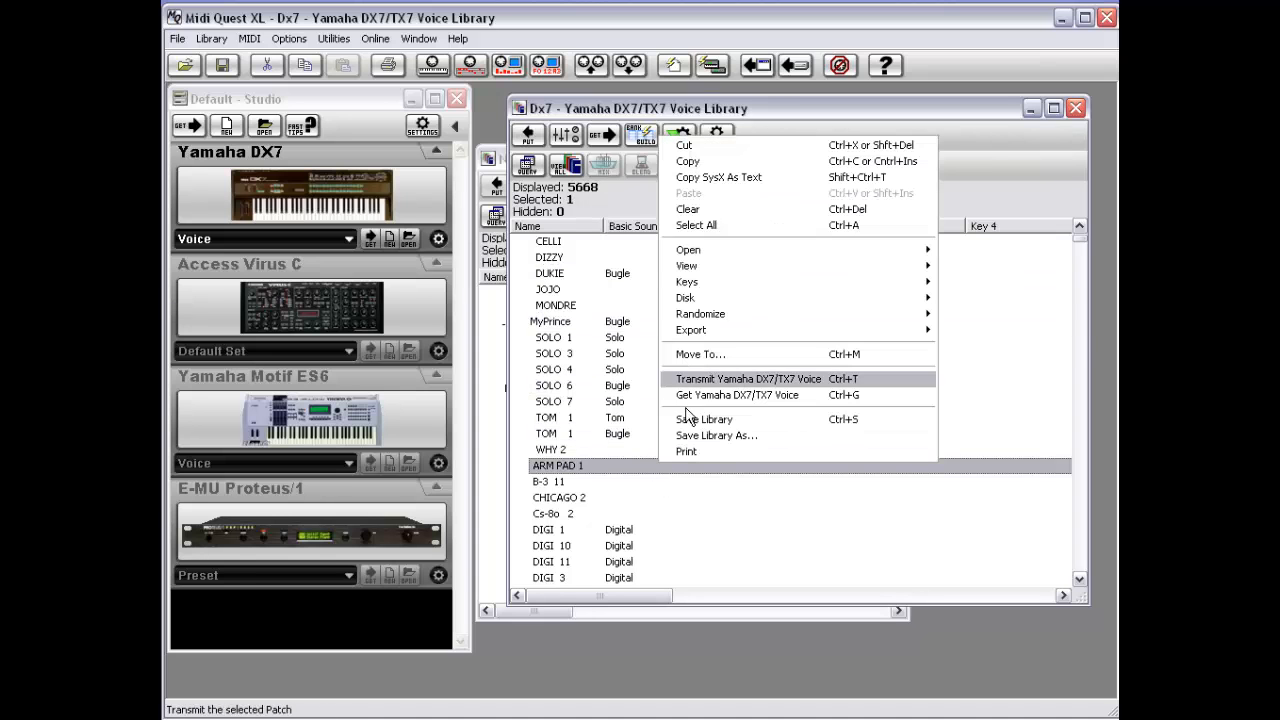
pyautogui.moveTo(702, 251)
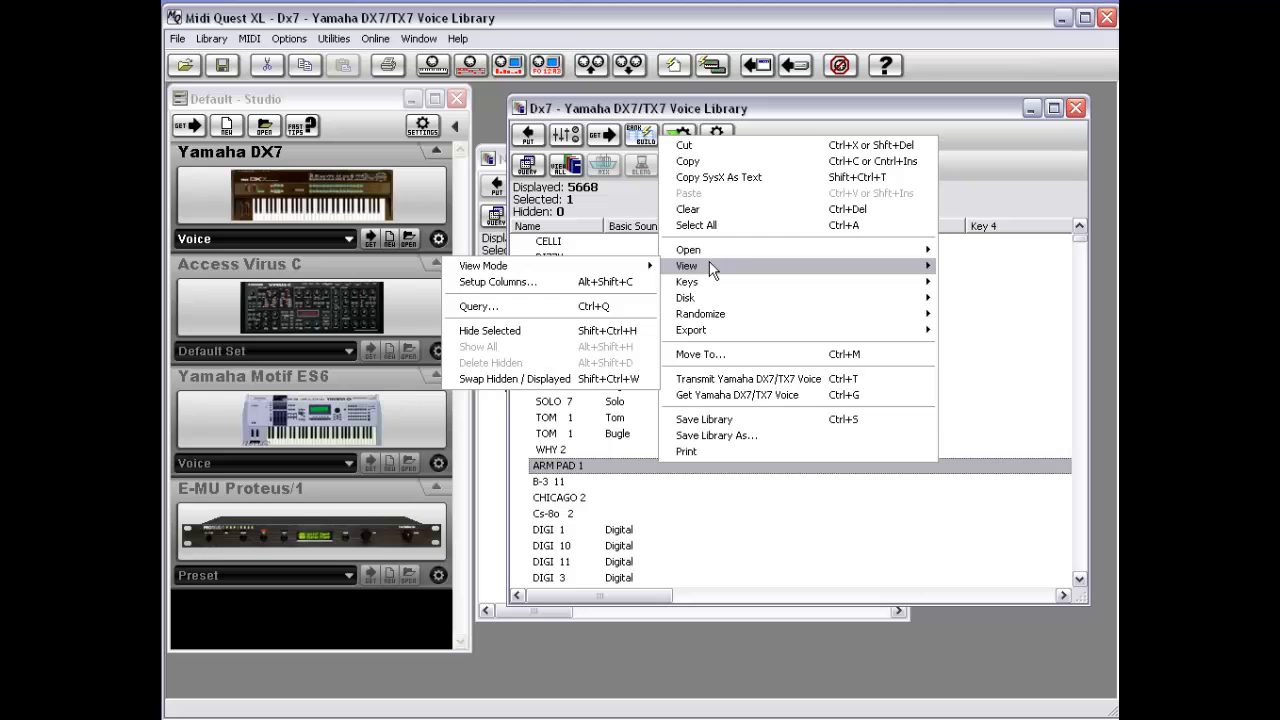
pyautogui.moveTo(574, 270)
pyautogui.moveTo(628, 270)
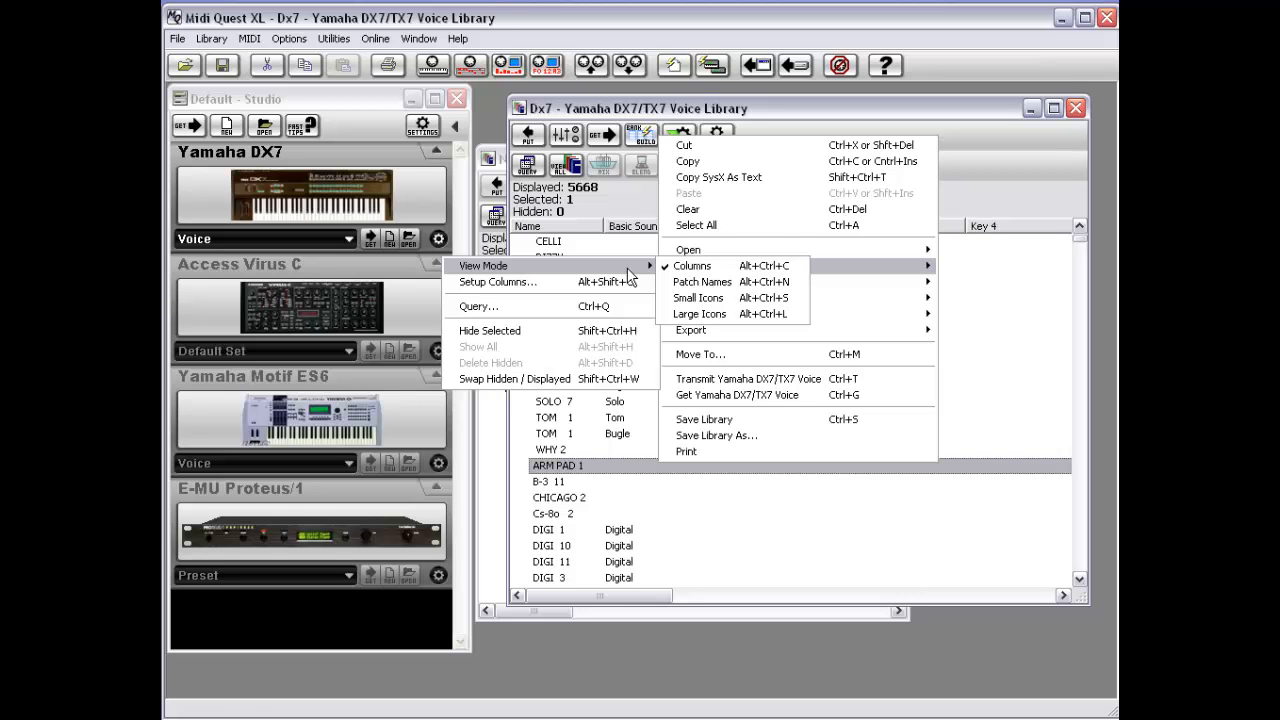
pyautogui.click(726, 289)
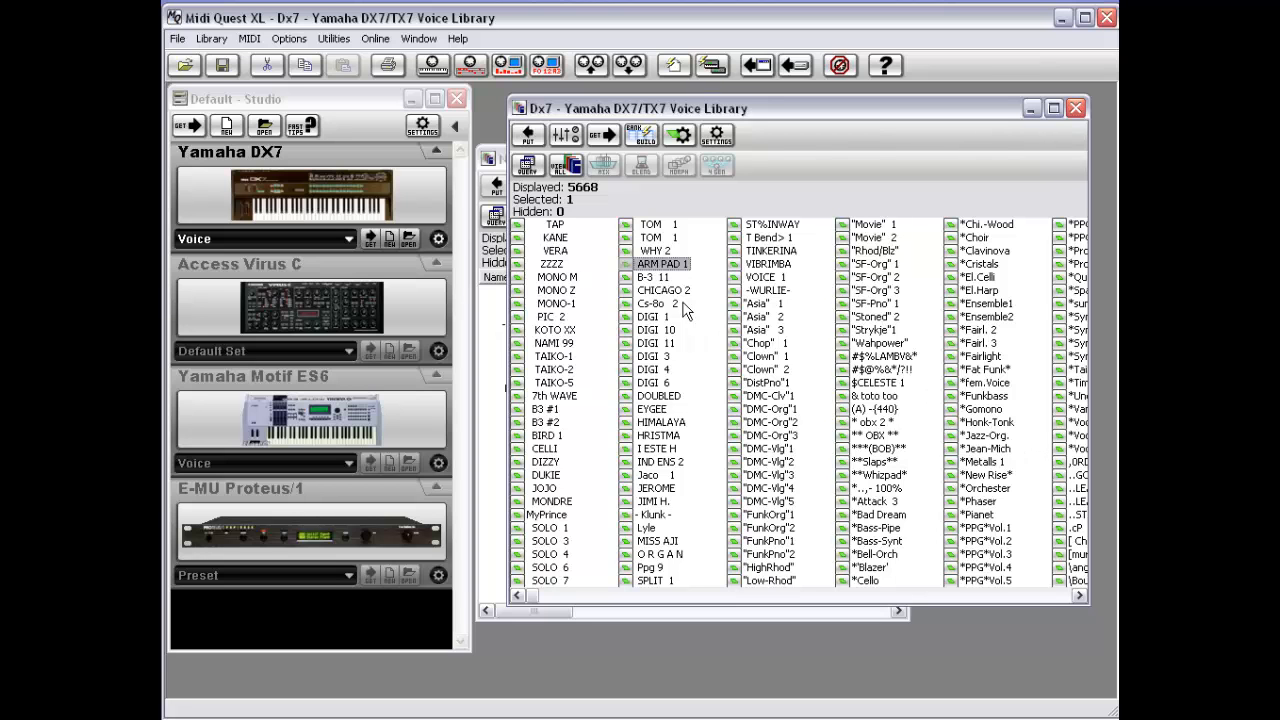
# Step: Switch the library view mode to Small Icons
pyautogui.rightClick(684, 264)
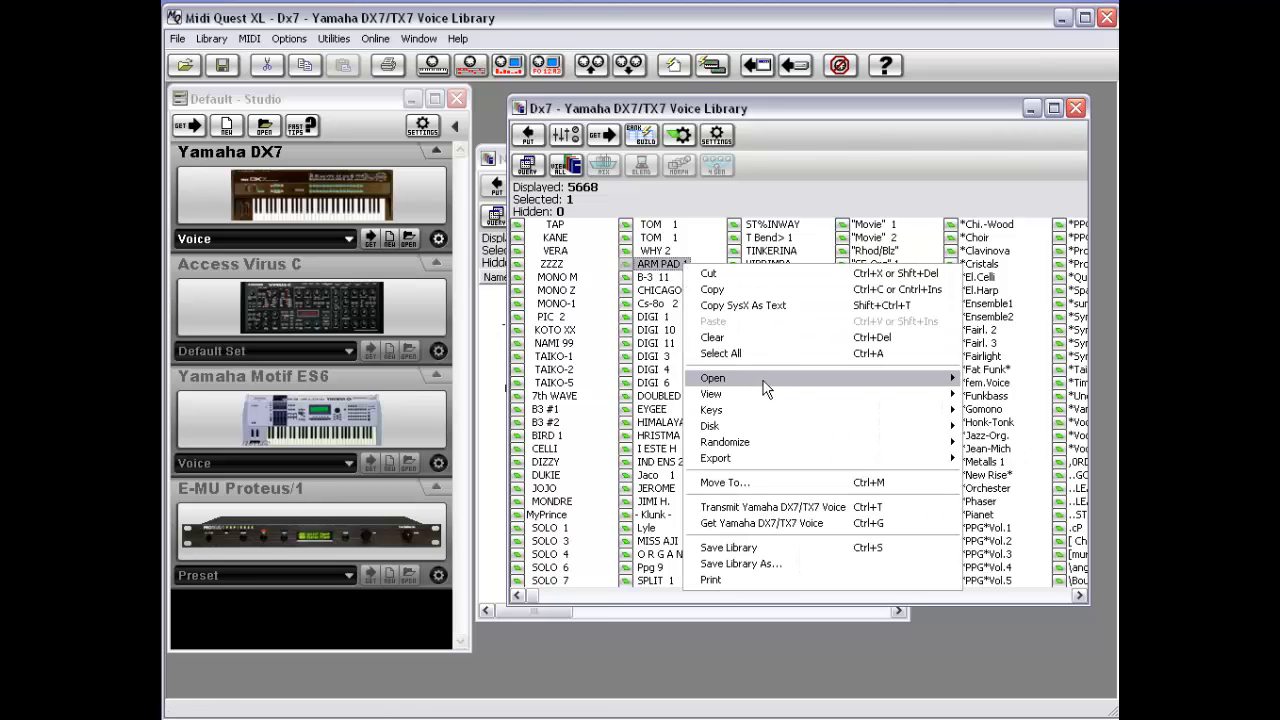
pyautogui.moveTo(765, 386)
pyautogui.moveTo(712, 394)
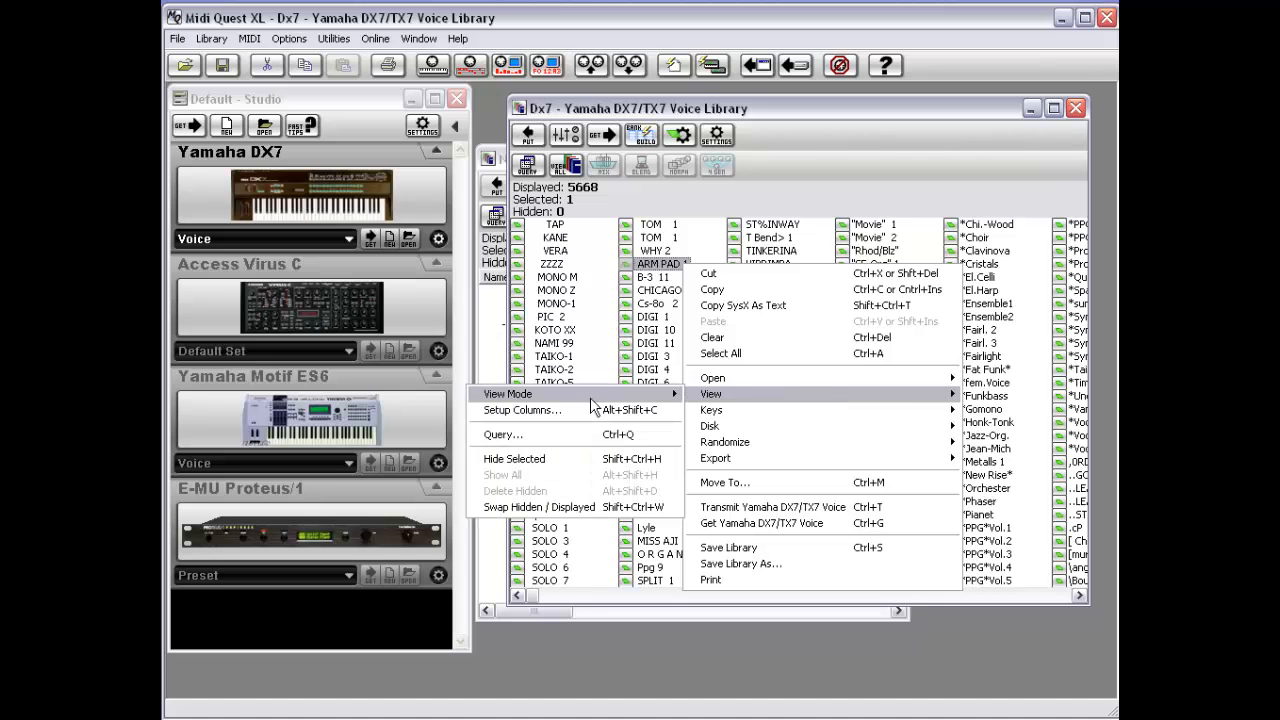
pyautogui.moveTo(630, 394)
pyautogui.click(750, 446)
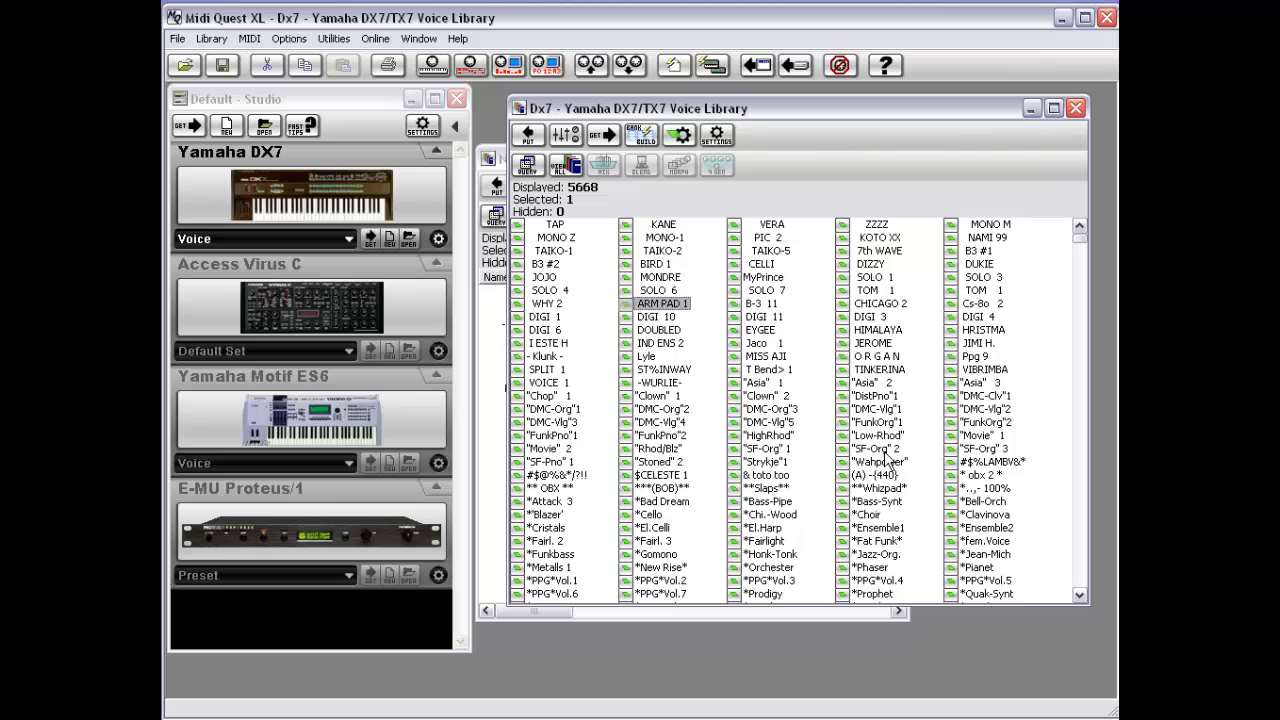
# Step: Switch the library view mode to Large Icons
pyautogui.rightClick(666, 300)
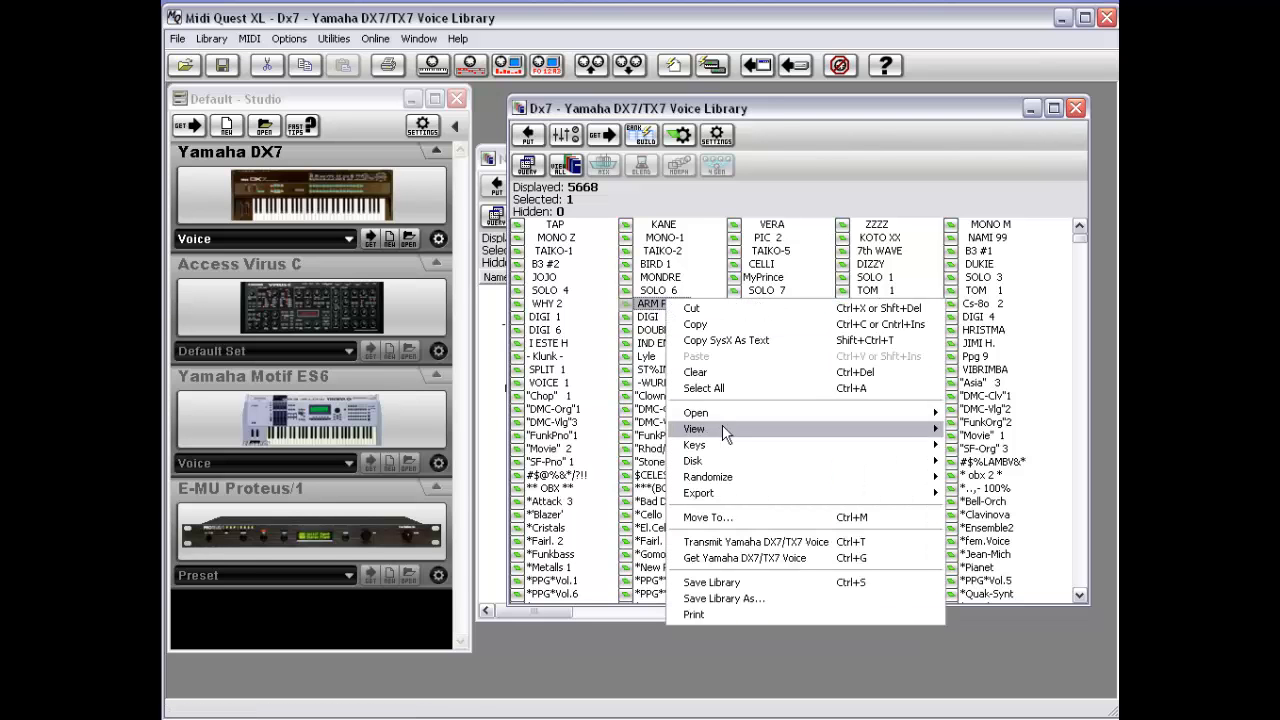
pyautogui.moveTo(722, 425)
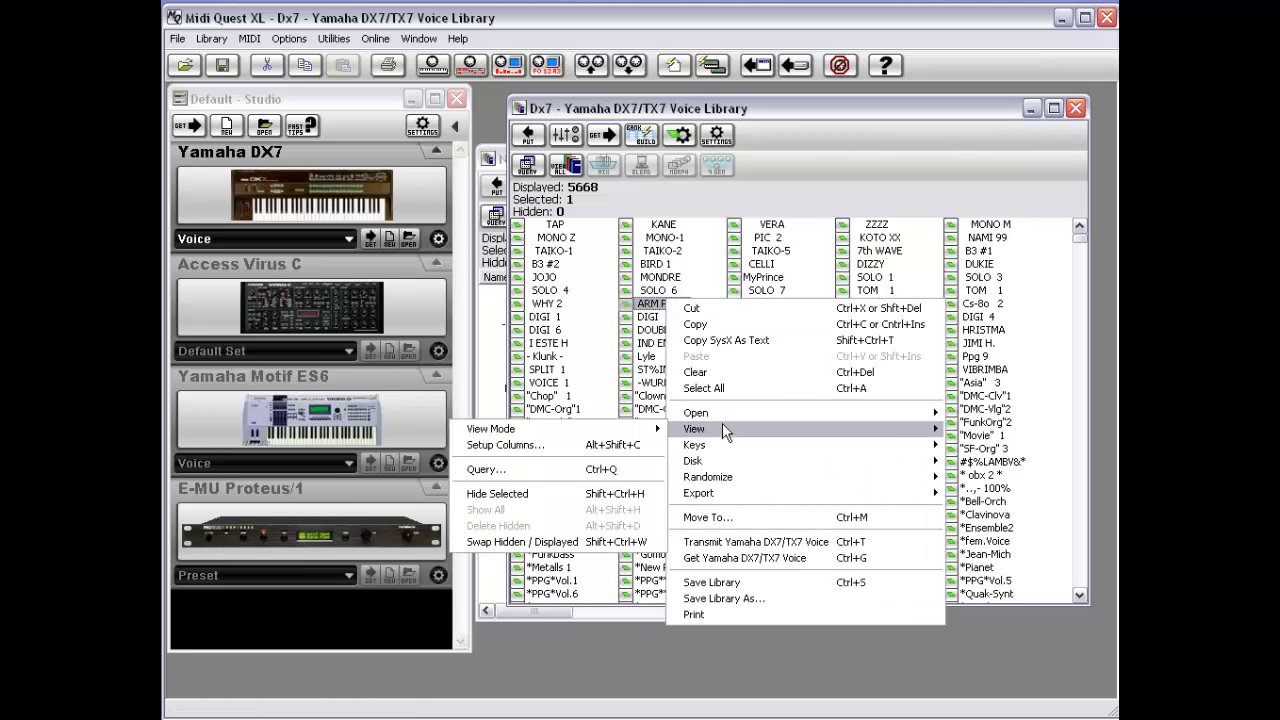
pyautogui.moveTo(620, 429)
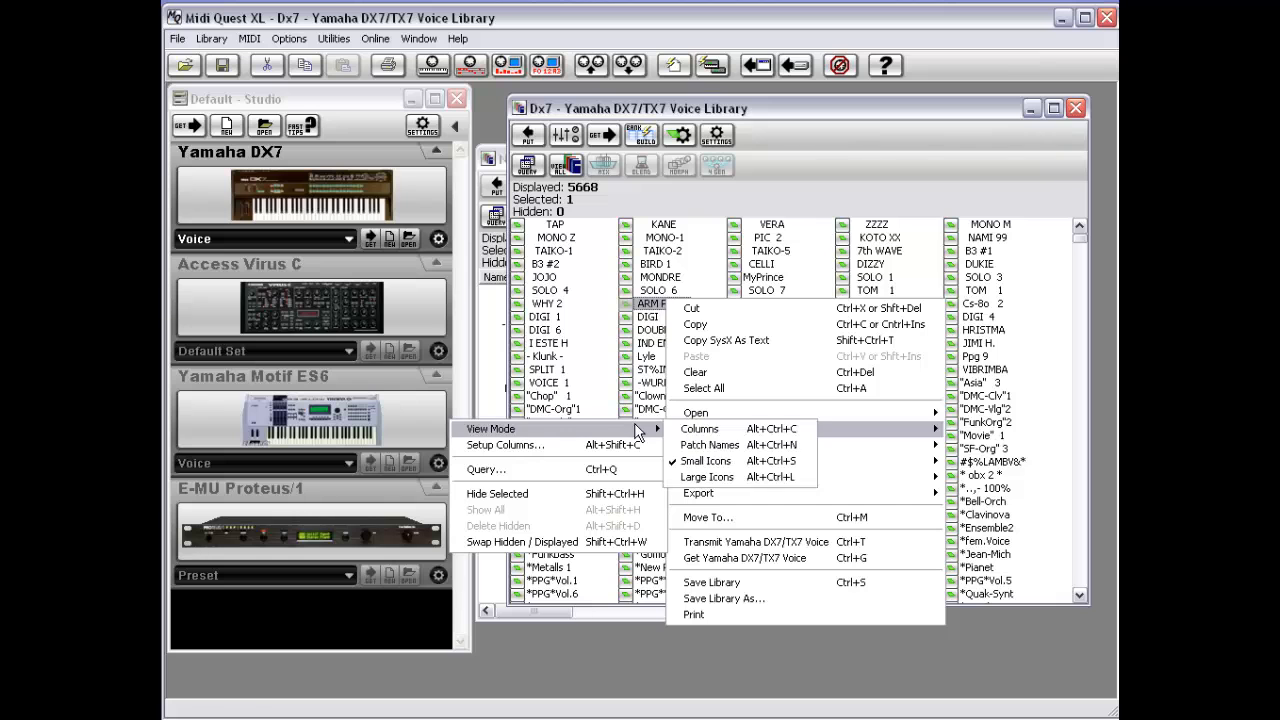
pyautogui.click(736, 475)
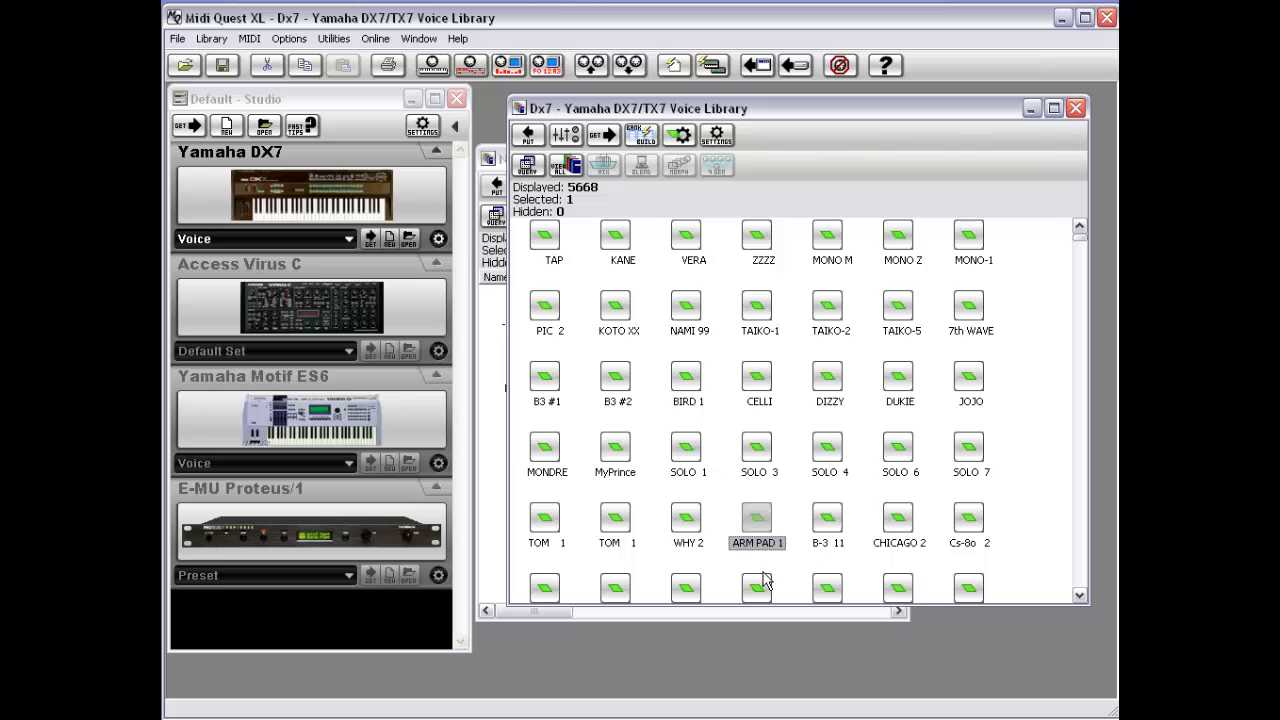
# Step: Return the library view mode to Columns
pyautogui.rightClick(750, 518)
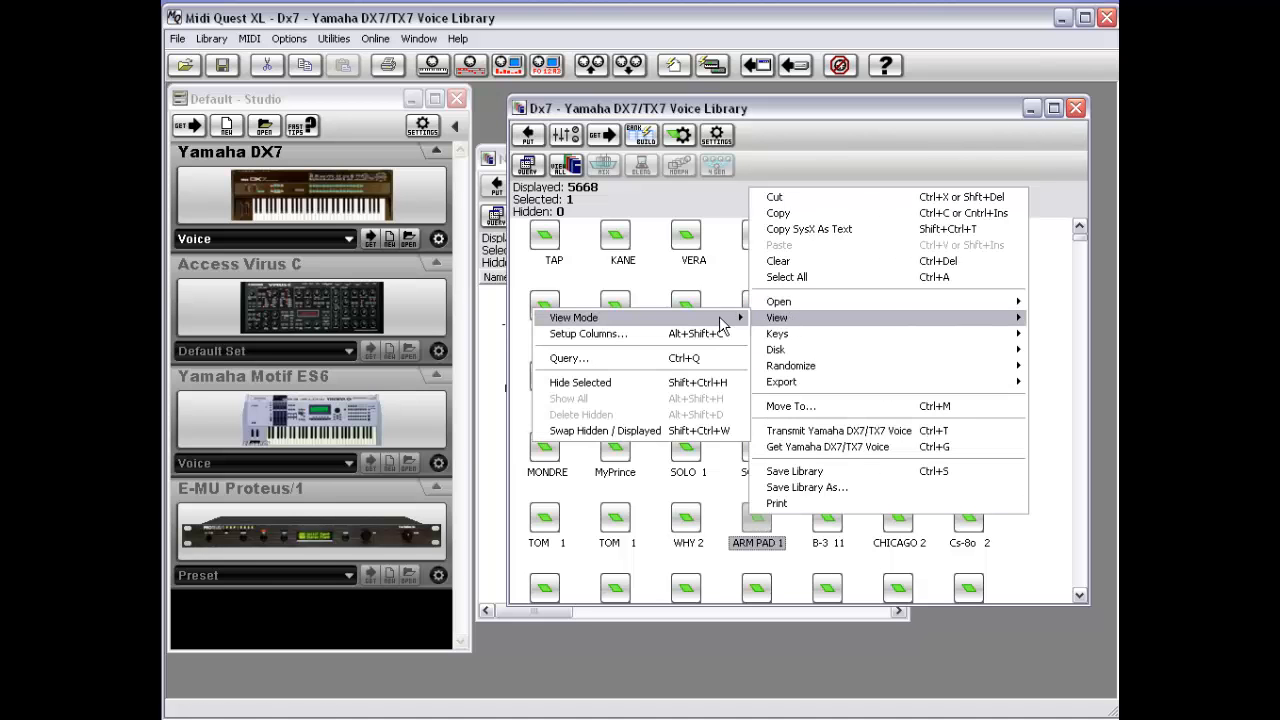
pyautogui.click(798, 320)
# Step: Set up the library's column layout with Key 5 in column 2, Key 4 in column 3 and Key 8 in column 4
pyautogui.rightClick(646, 382)
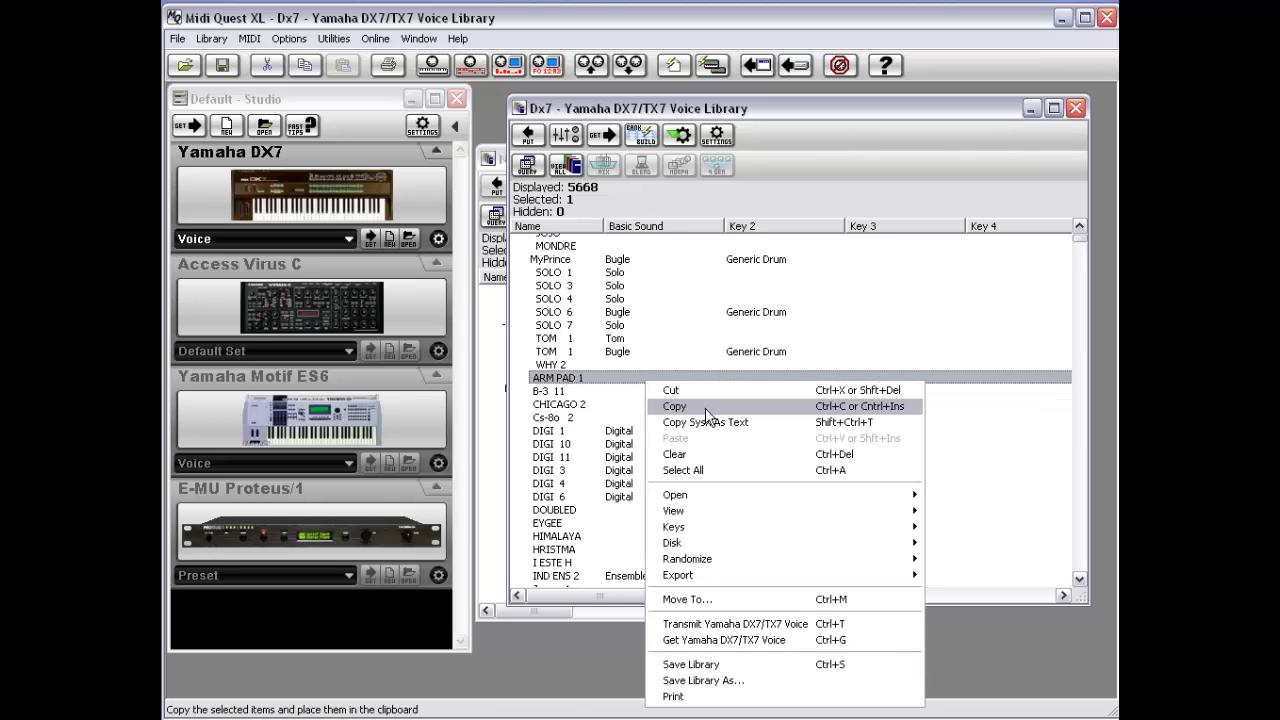
pyautogui.moveTo(705, 510)
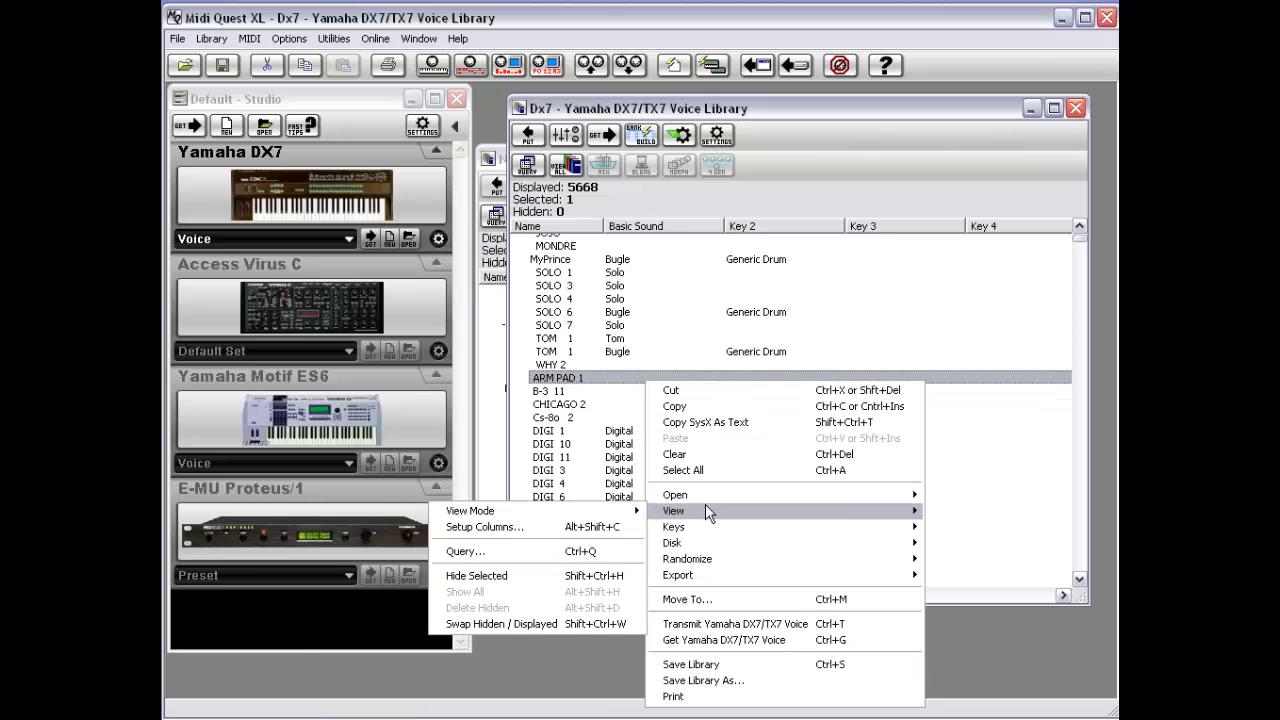
pyautogui.click(553, 533)
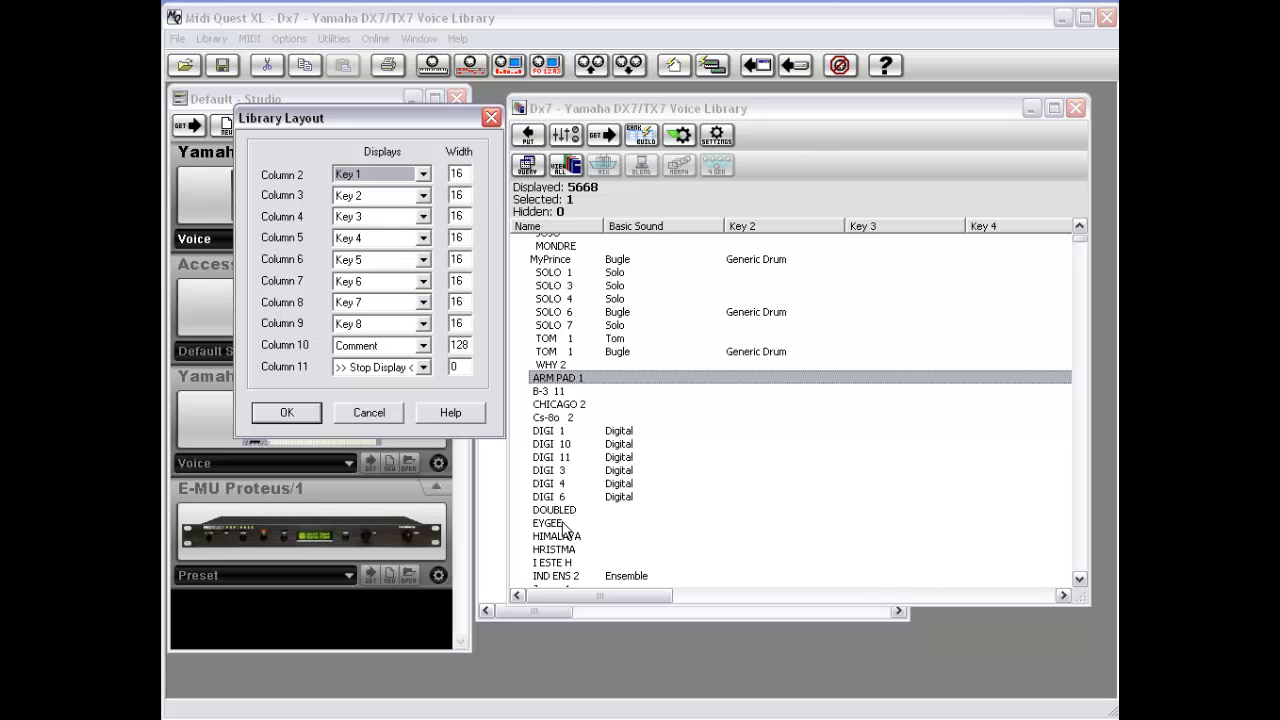
pyautogui.click(421, 176)
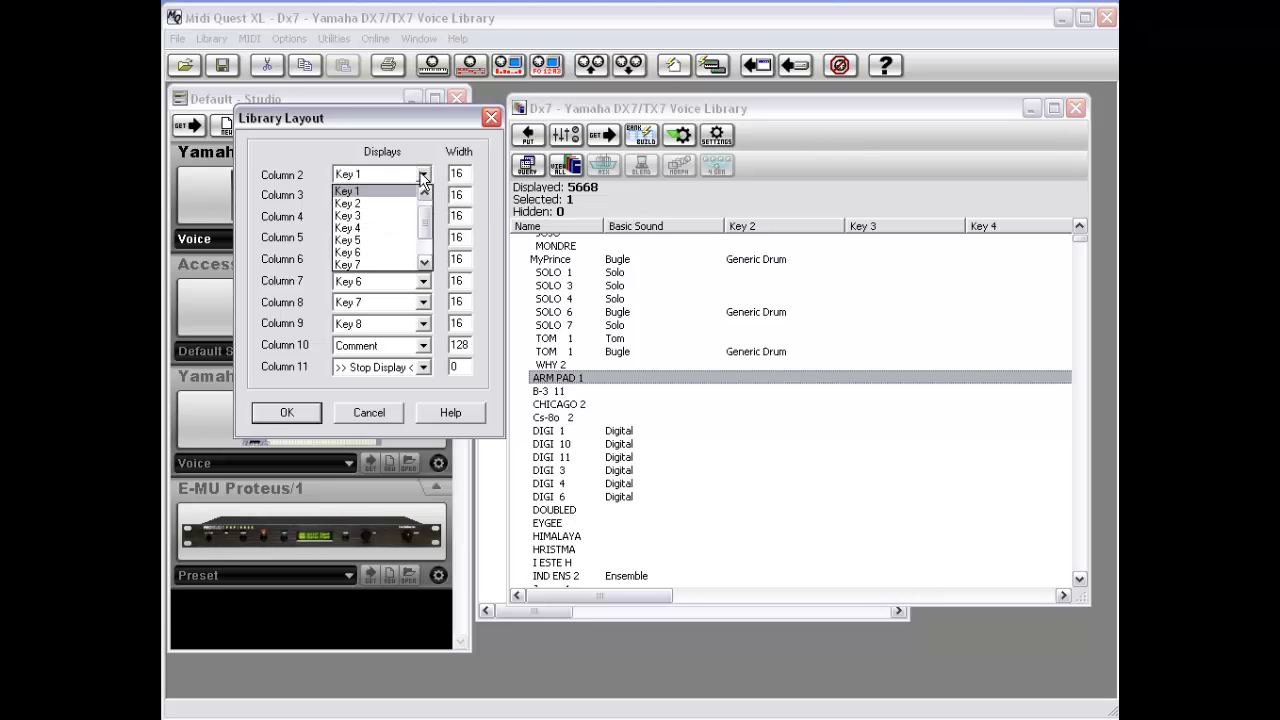
pyautogui.moveTo(430, 220)
pyautogui.mouseDown()
pyautogui.moveTo(428, 237)
pyautogui.moveTo(428, 198)
pyautogui.moveTo(423, 242)
pyautogui.moveTo(425, 212)
pyautogui.mouseUp()
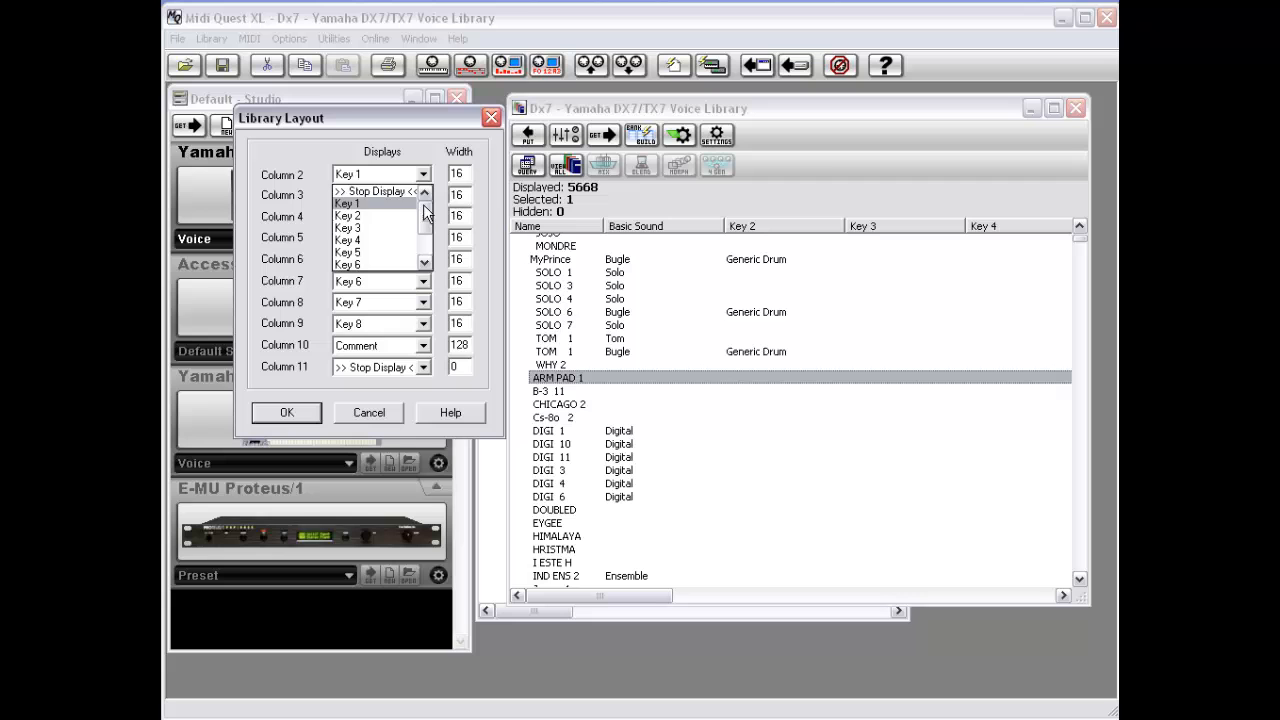
pyautogui.click(386, 252)
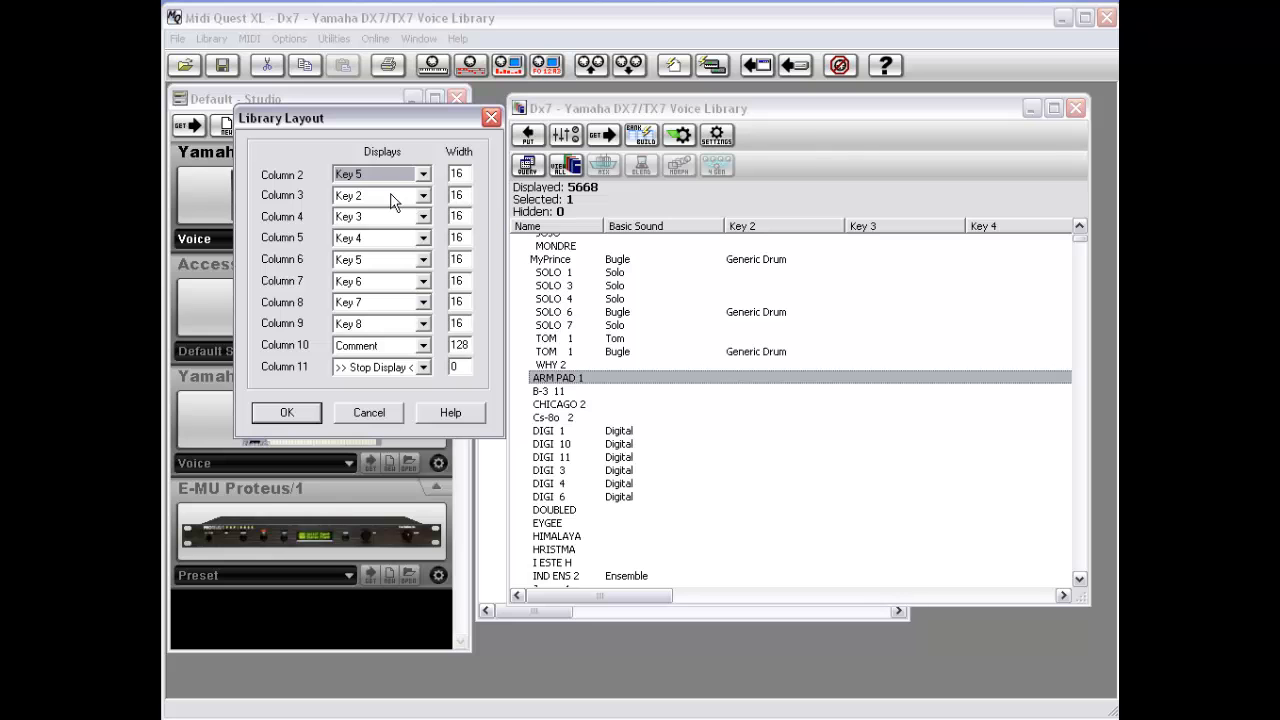
pyautogui.click(393, 203)
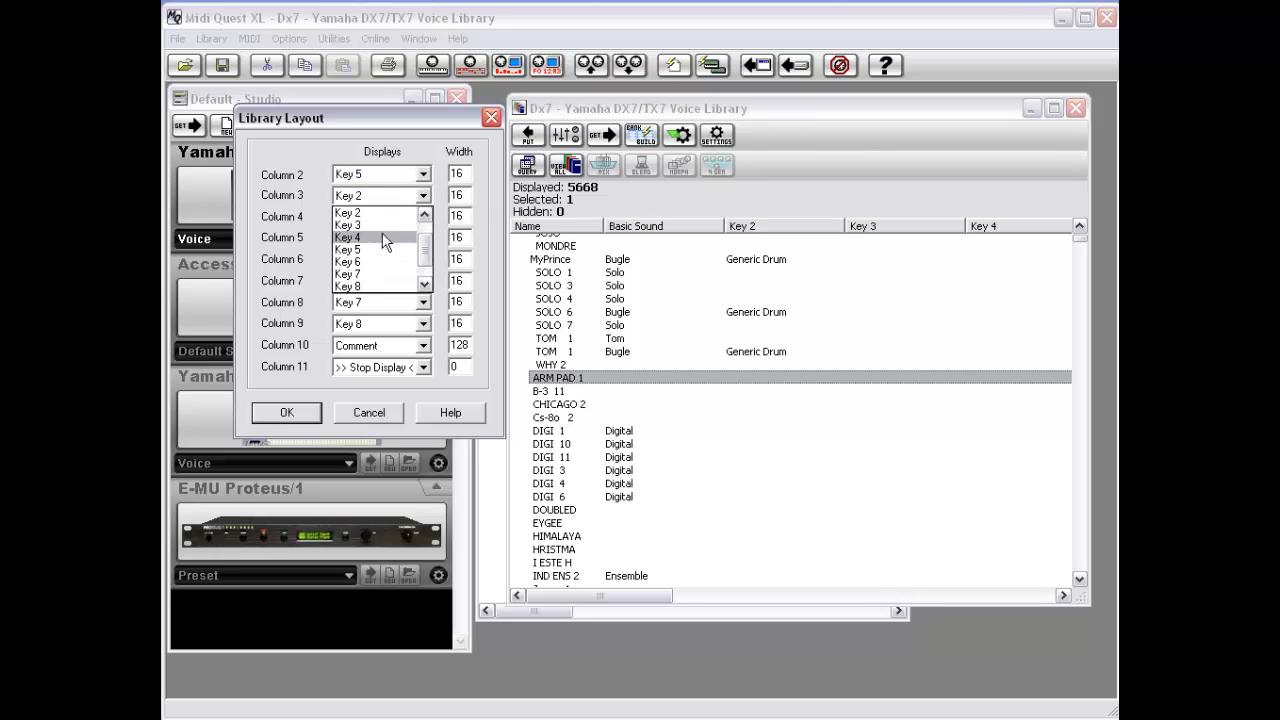
pyautogui.click(386, 246)
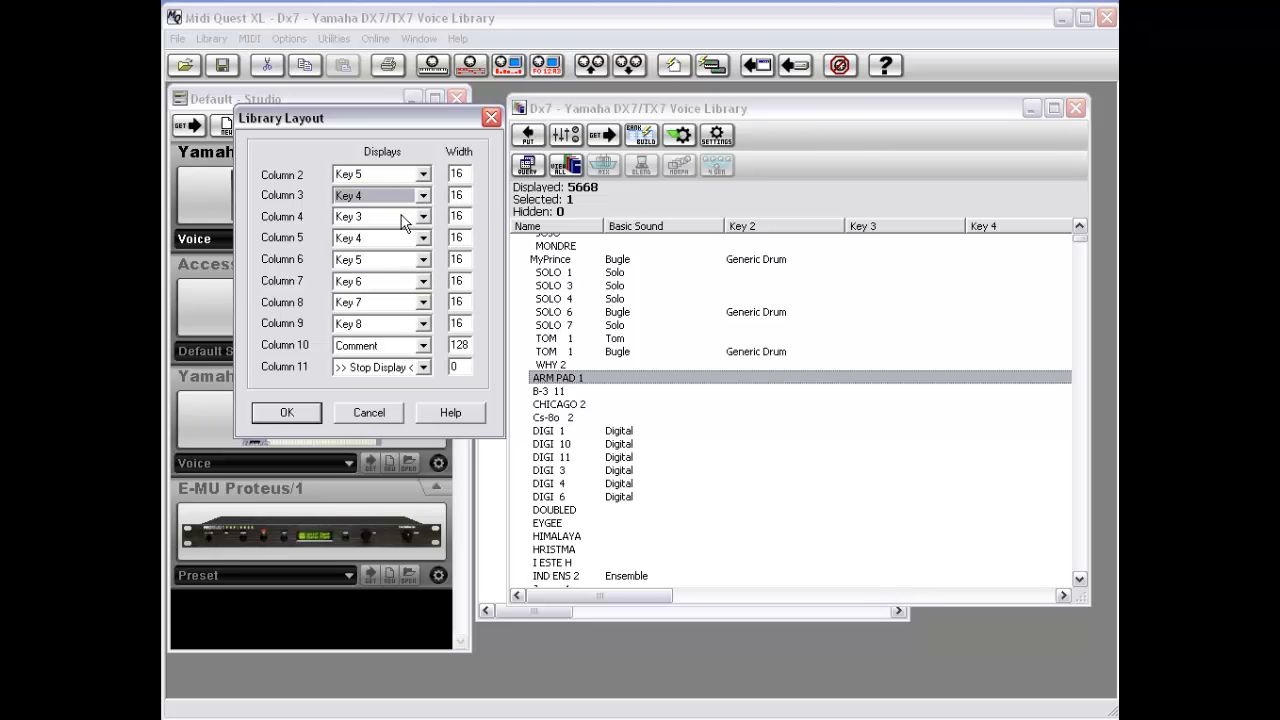
pyautogui.click(380, 218)
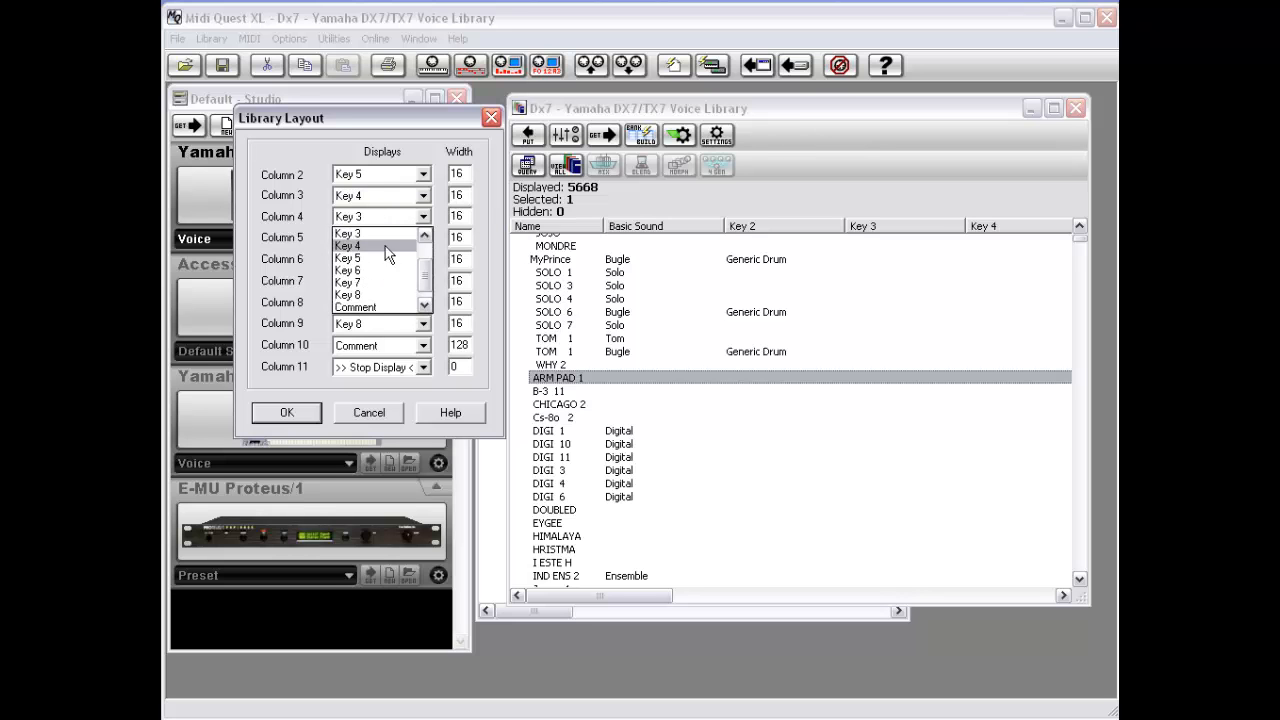
pyautogui.click(386, 296)
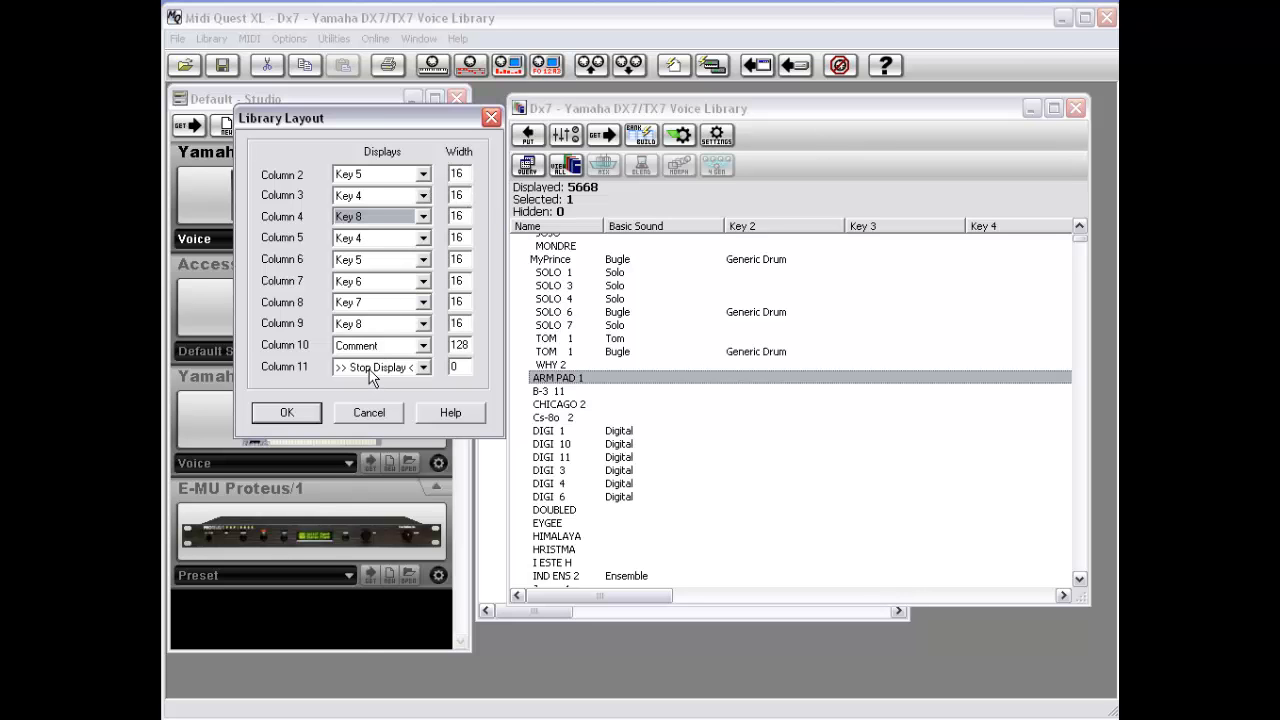
# Step: Set column 5 to Stop Display and apply the library layout
pyautogui.click(423, 238)
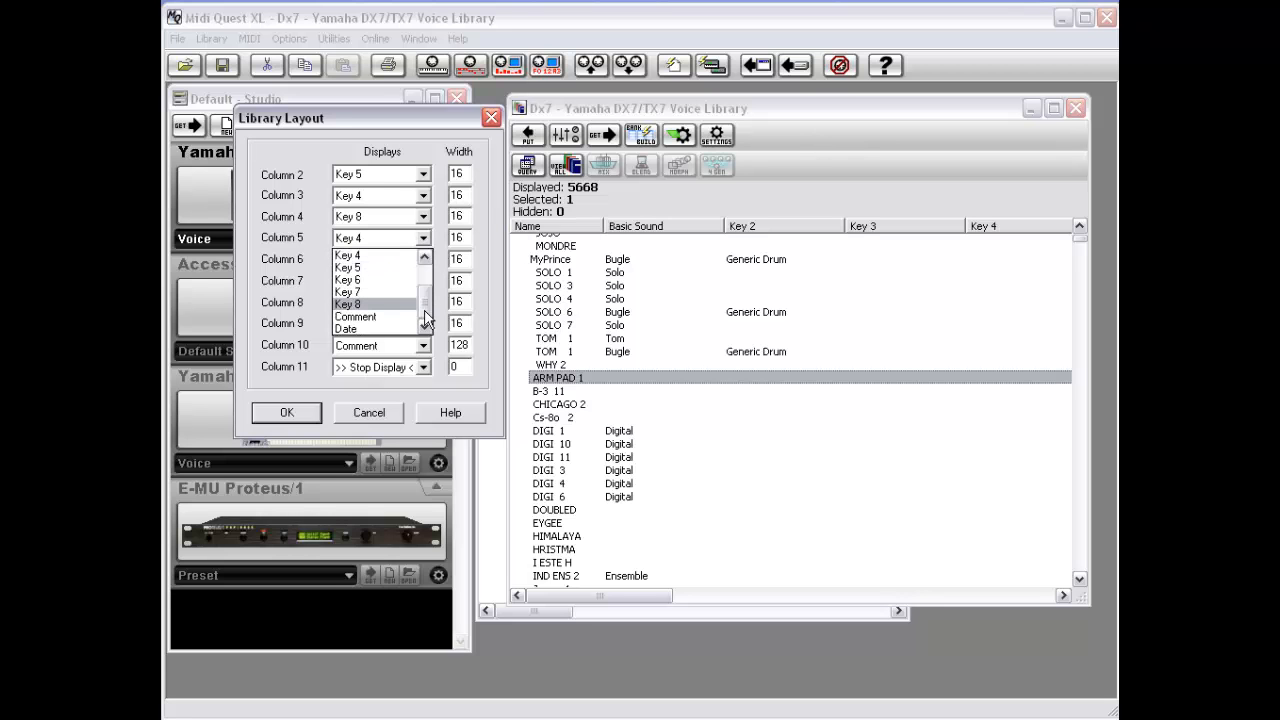
pyautogui.moveTo(427, 315); pyautogui.dragTo(425, 241)
pyautogui.click(387, 255)
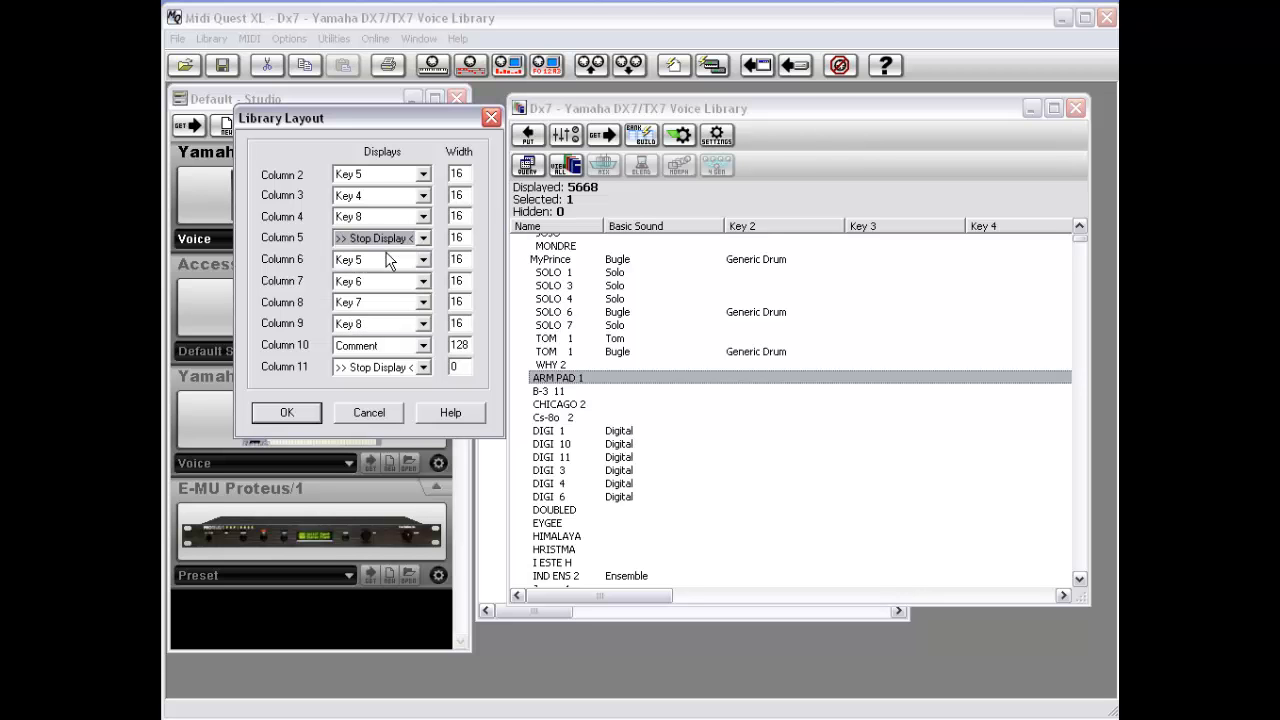
pyautogui.click(287, 413)
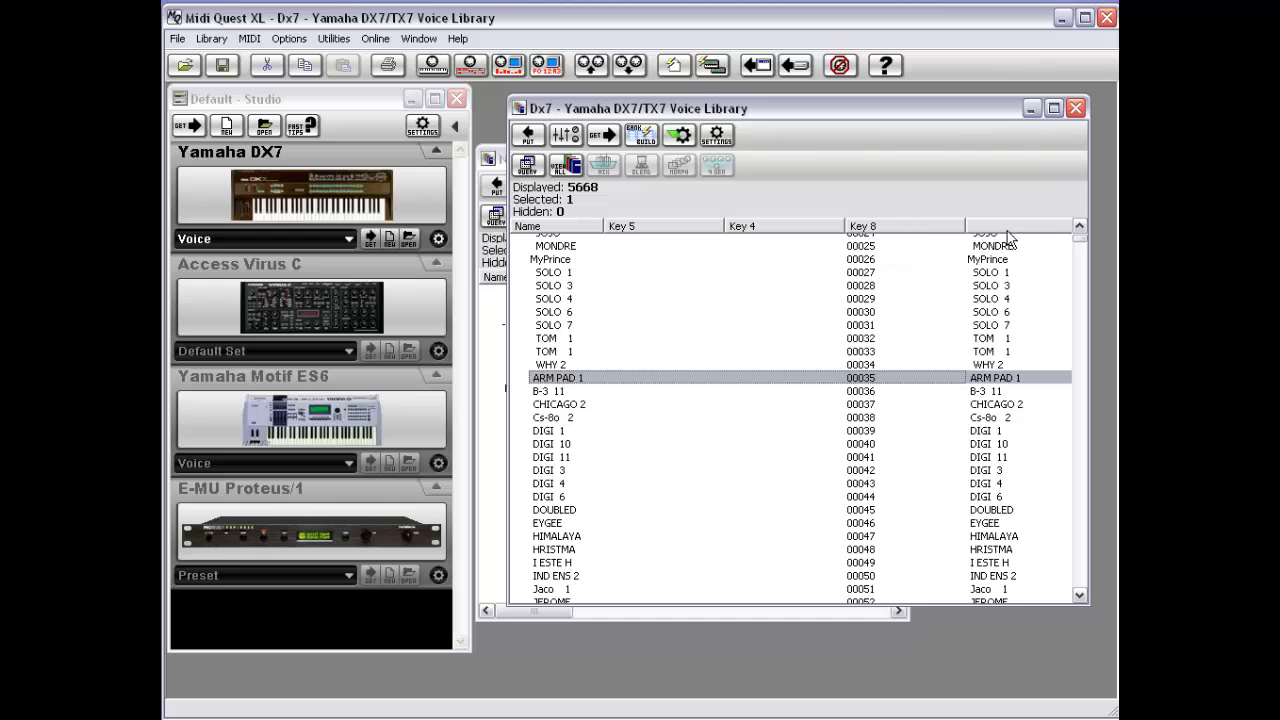
# Step: Make the DX7 library window slightly shorter and narrower and deselect the ARM PAD 1 voice
pyautogui.moveTo(940, 604)
pyautogui.mouseDown()
pyautogui.moveTo(937, 557)
pyautogui.moveTo(937, 586)
pyautogui.mouseUp()
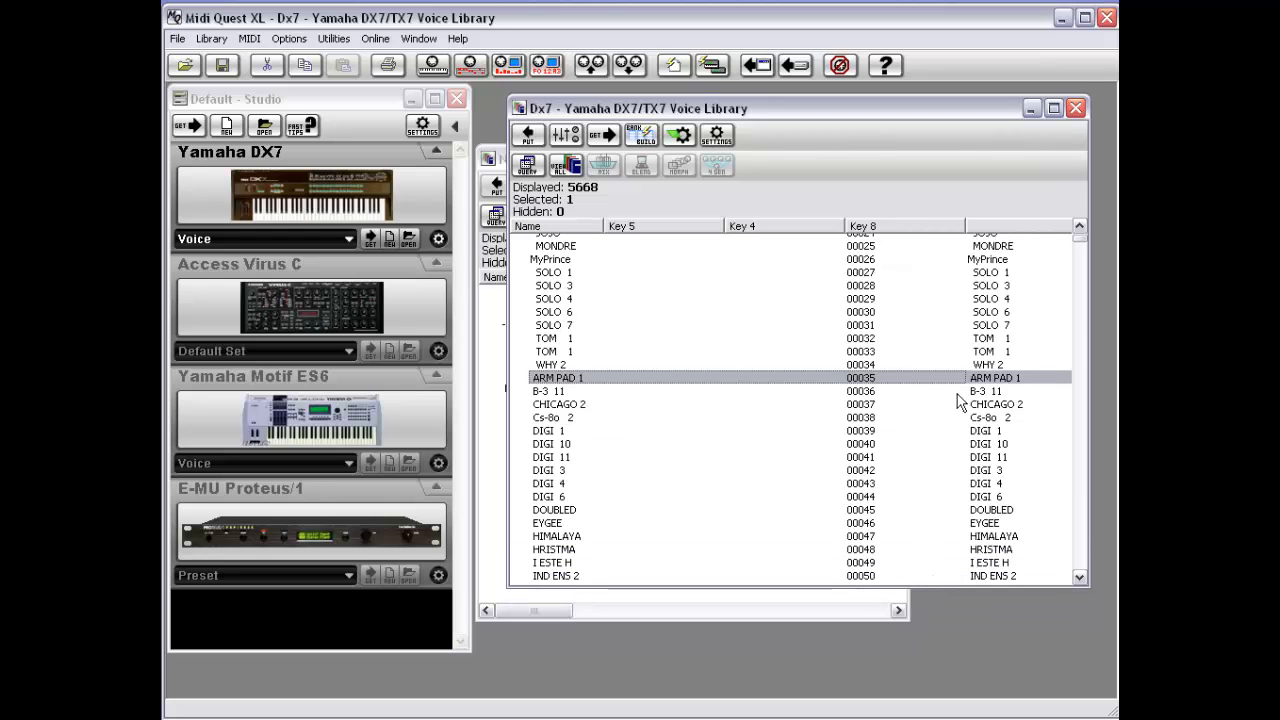
pyautogui.click(996, 290)
pyautogui.moveTo(1085, 347)
pyautogui.mouseDown()
pyautogui.moveTo(966, 347)
pyautogui.moveTo(1076, 347)
pyautogui.mouseUp()
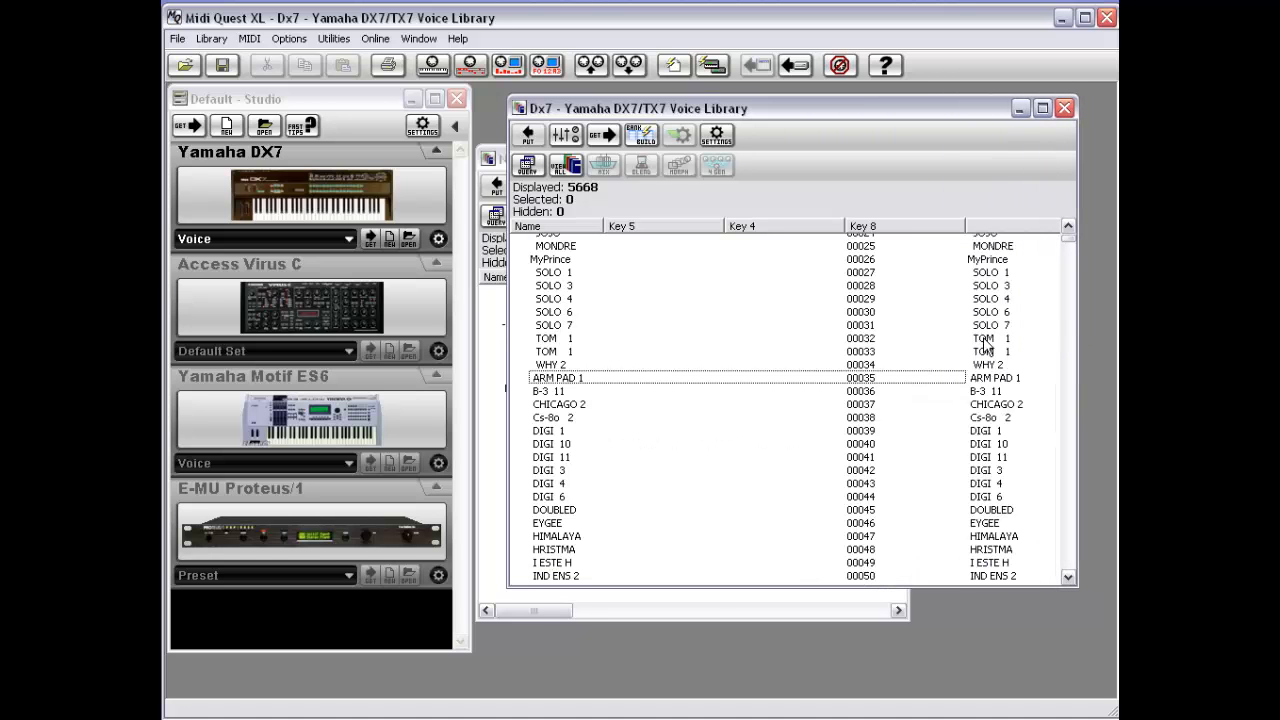
# Step: Reopen the column setup and set column 2 back to Key 1 and column 3 to Key 2
pyautogui.rightClick(543, 256)
pyautogui.moveTo(652, 372)
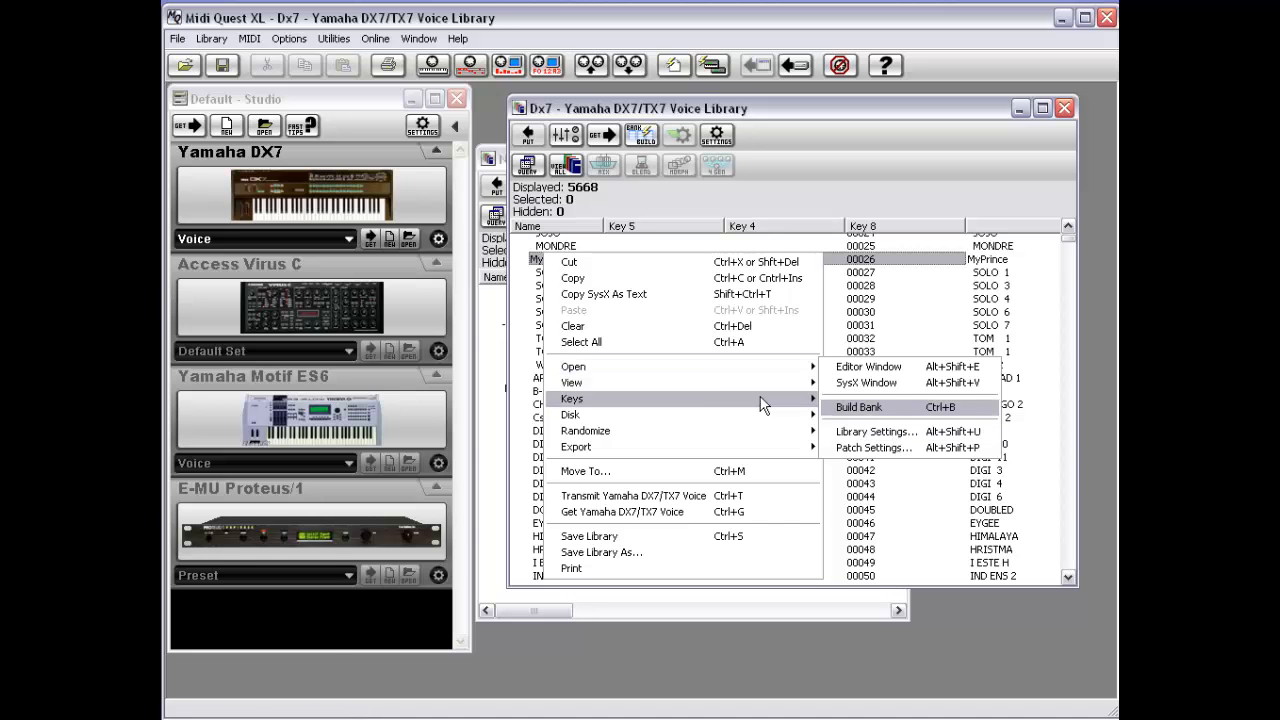
pyautogui.moveTo(783, 382)
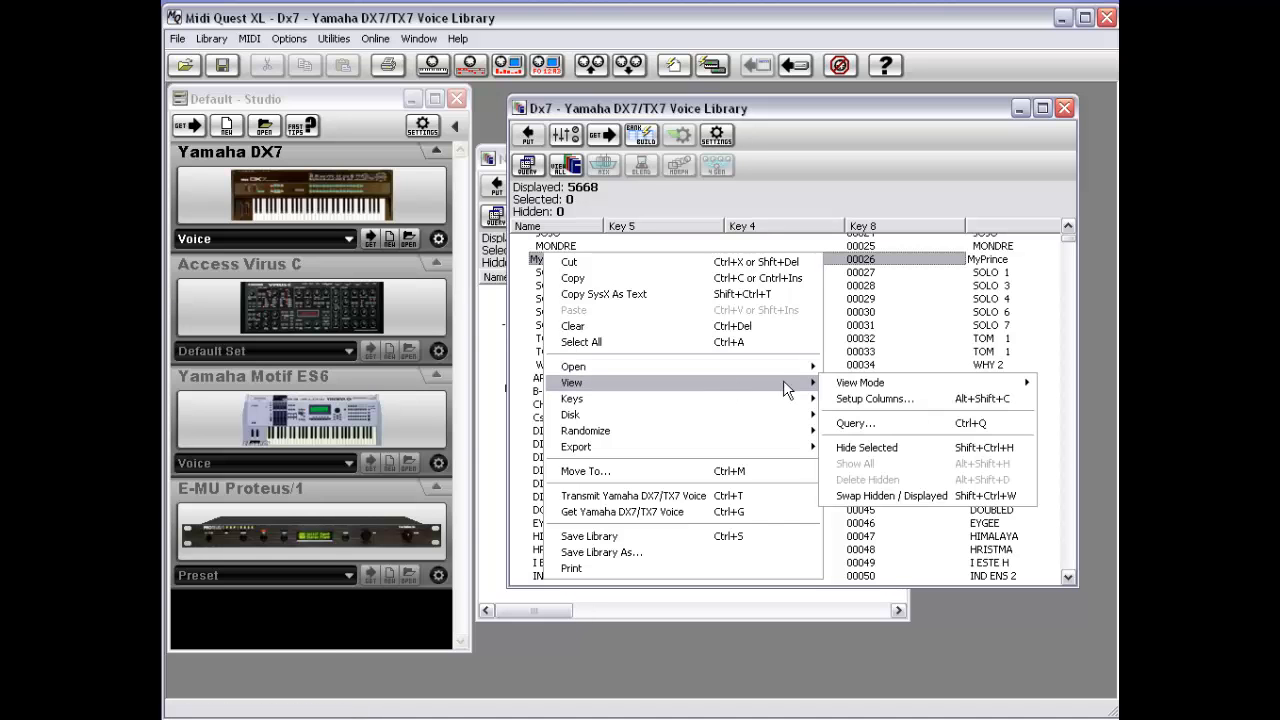
pyautogui.click(929, 398)
pyautogui.click(390, 176)
pyautogui.scroll(4, 380, 210)
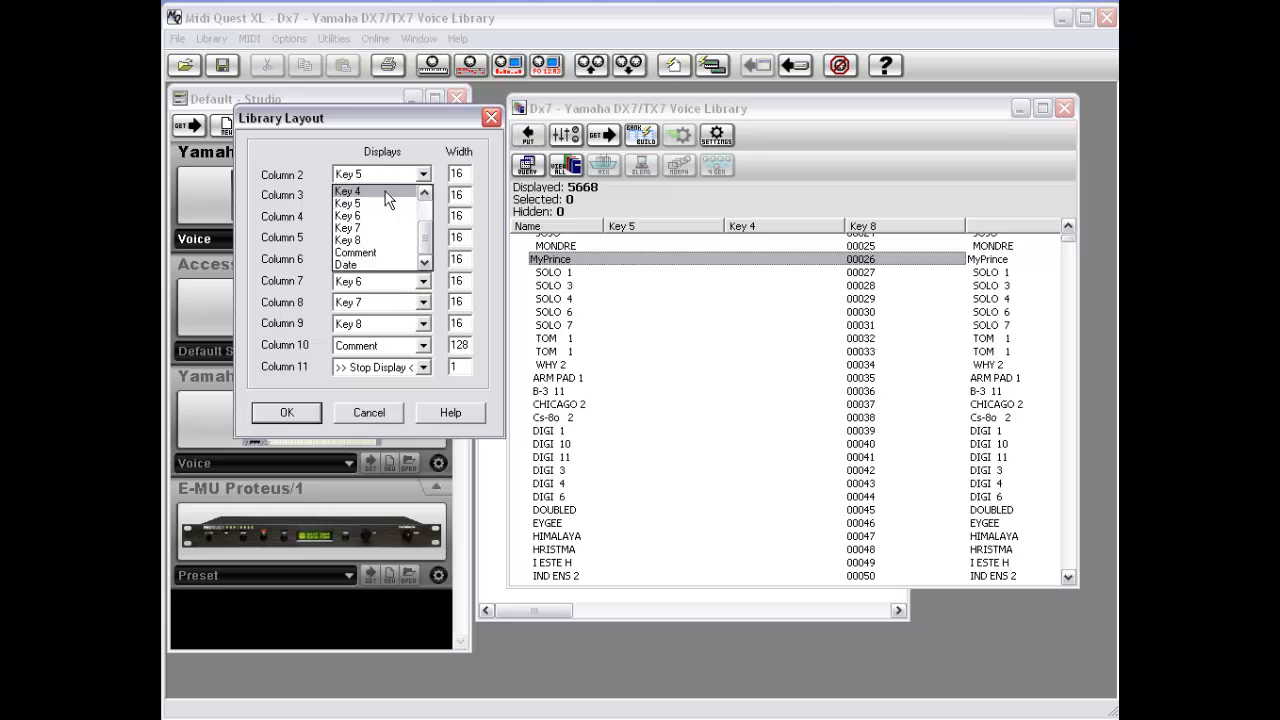
pyautogui.click(373, 214)
pyautogui.click(373, 214)
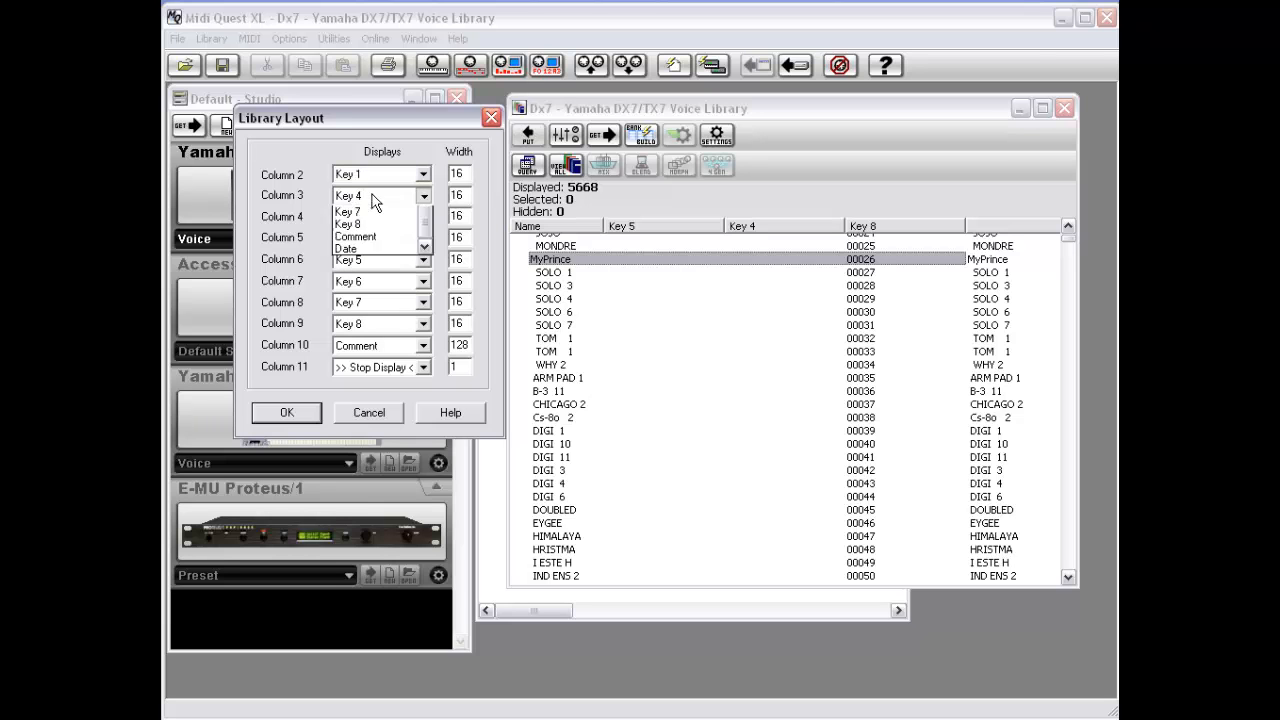
pyautogui.scroll(2, 373, 229)
pyautogui.moveTo(424, 247); pyautogui.dragTo(424, 217)
pyautogui.click(358, 237)
# Step: Set column 4 to Key 3 and column 5 to Key 4, and apply the library layout
pyautogui.click(380, 219)
pyautogui.scroll(2, 380, 250)
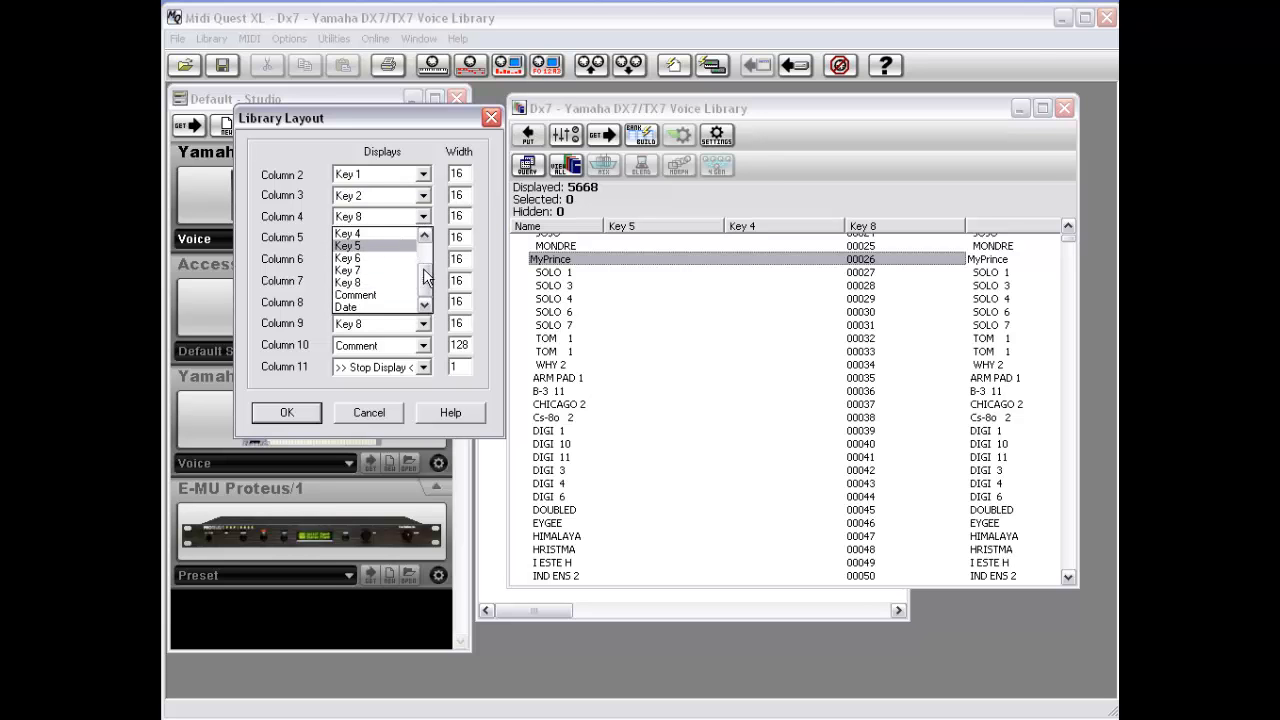
pyautogui.click(370, 250)
pyautogui.click(386, 240)
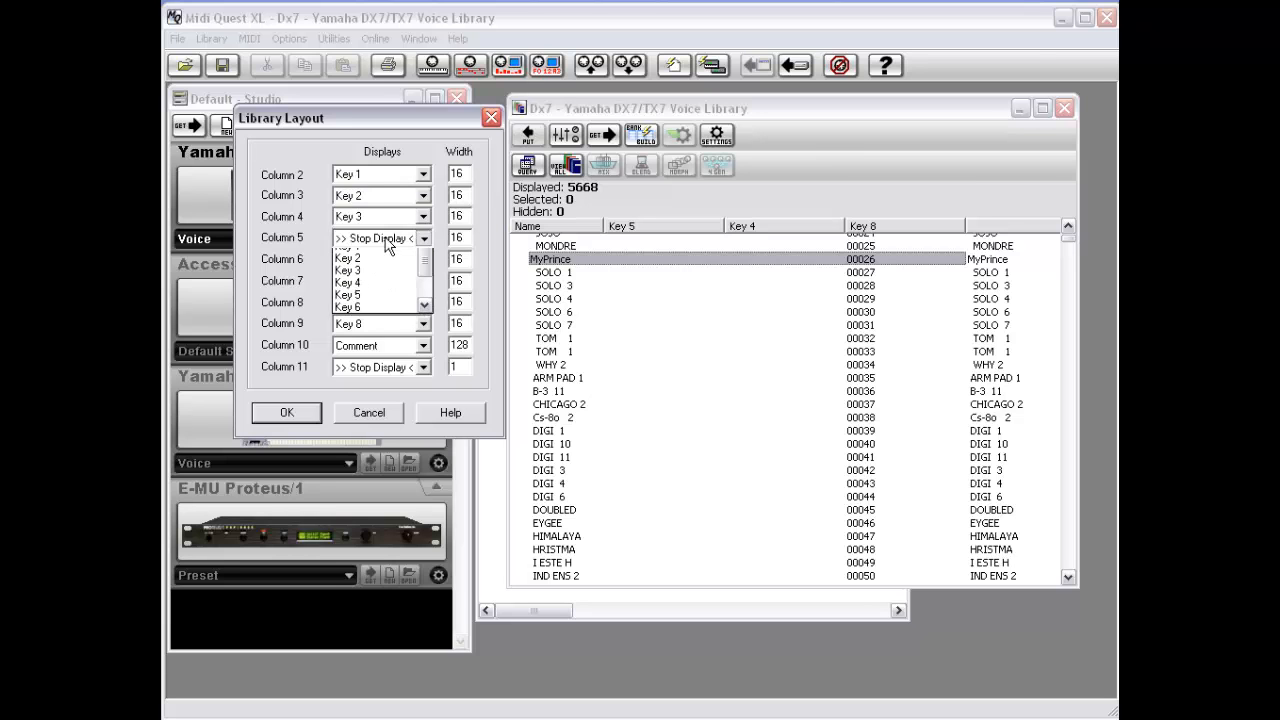
pyautogui.click(378, 304)
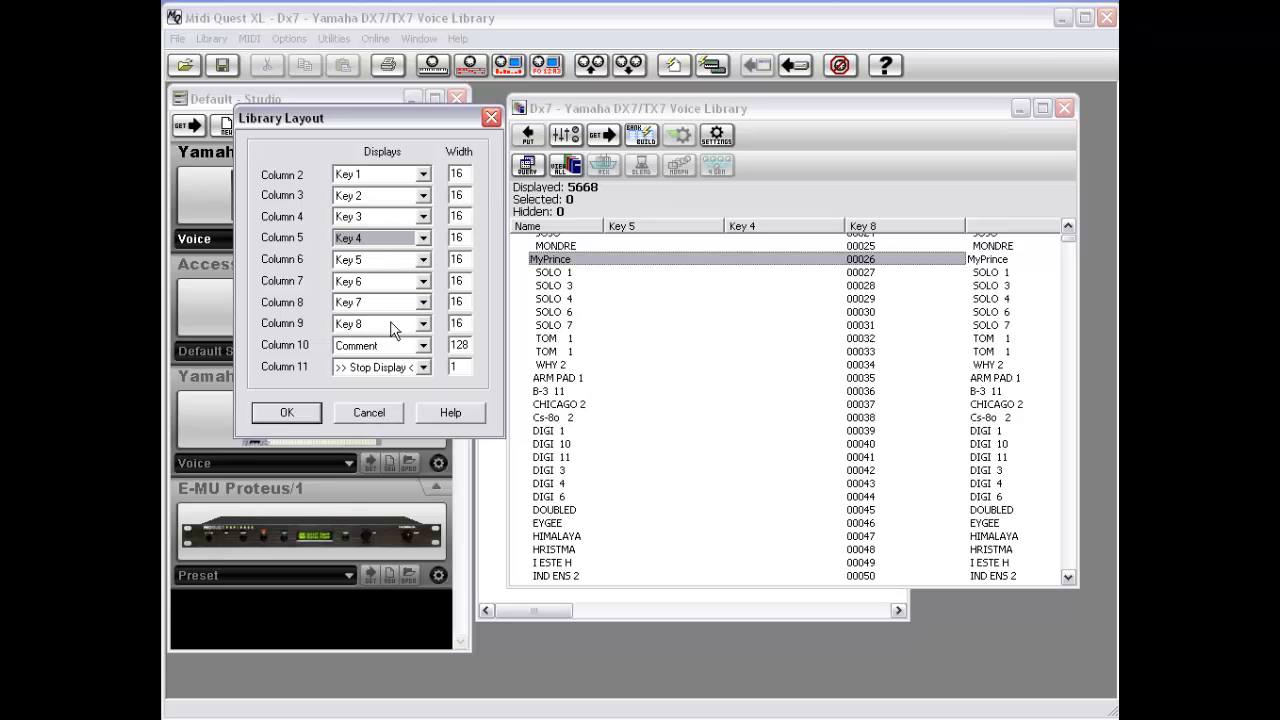
pyautogui.click(289, 420)
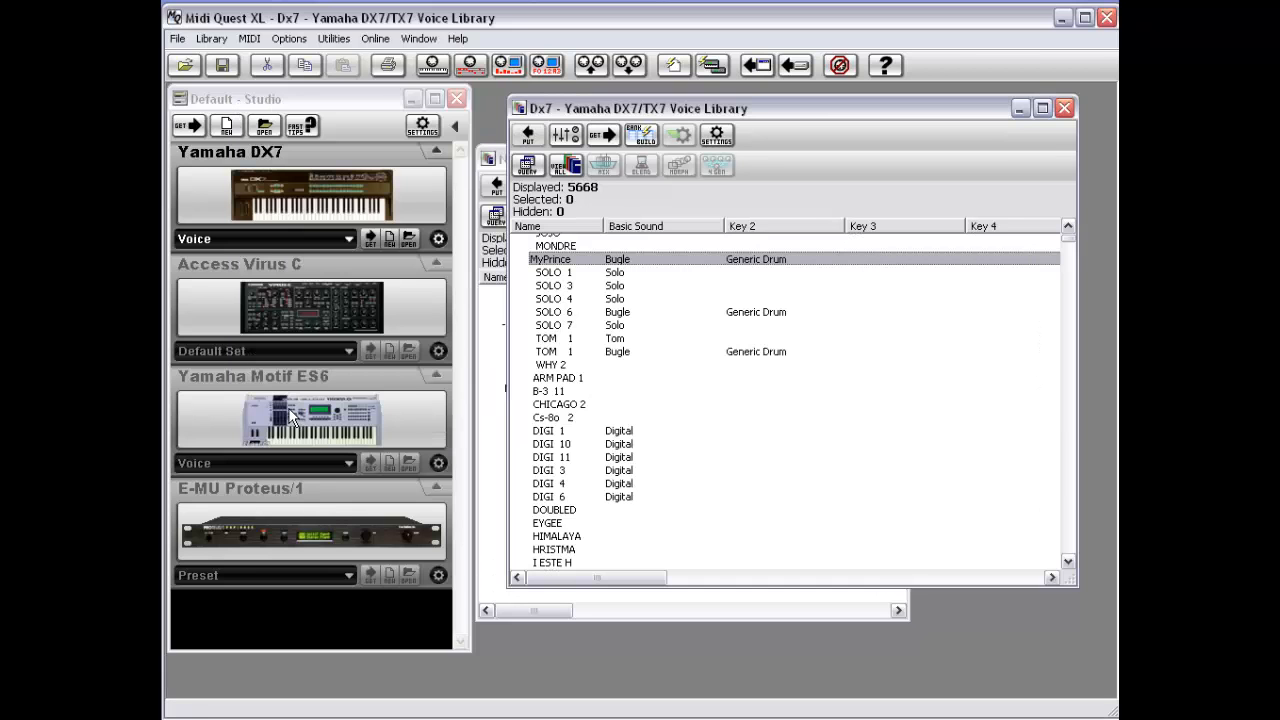
# Step: Start a query for duplicate patches in the full Dx7 library and abort the search
pyautogui.rightClick(646, 266)
pyautogui.moveTo(702, 394)
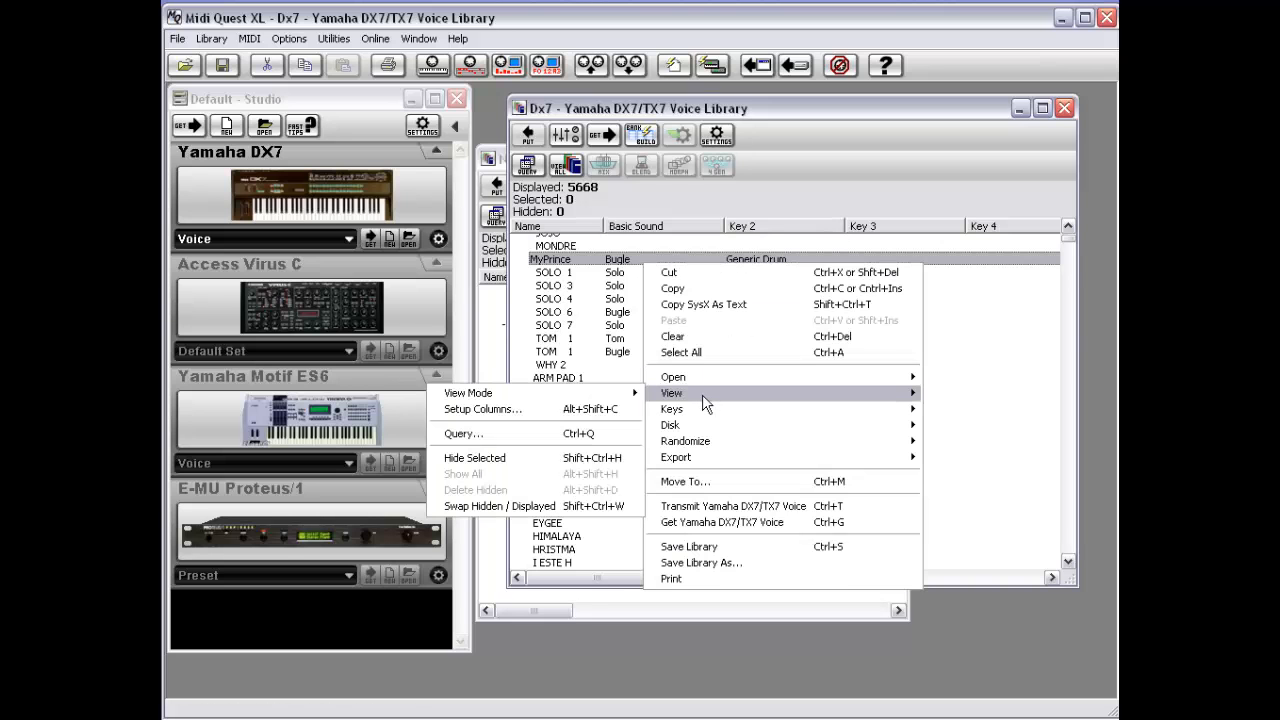
pyautogui.click(546, 432)
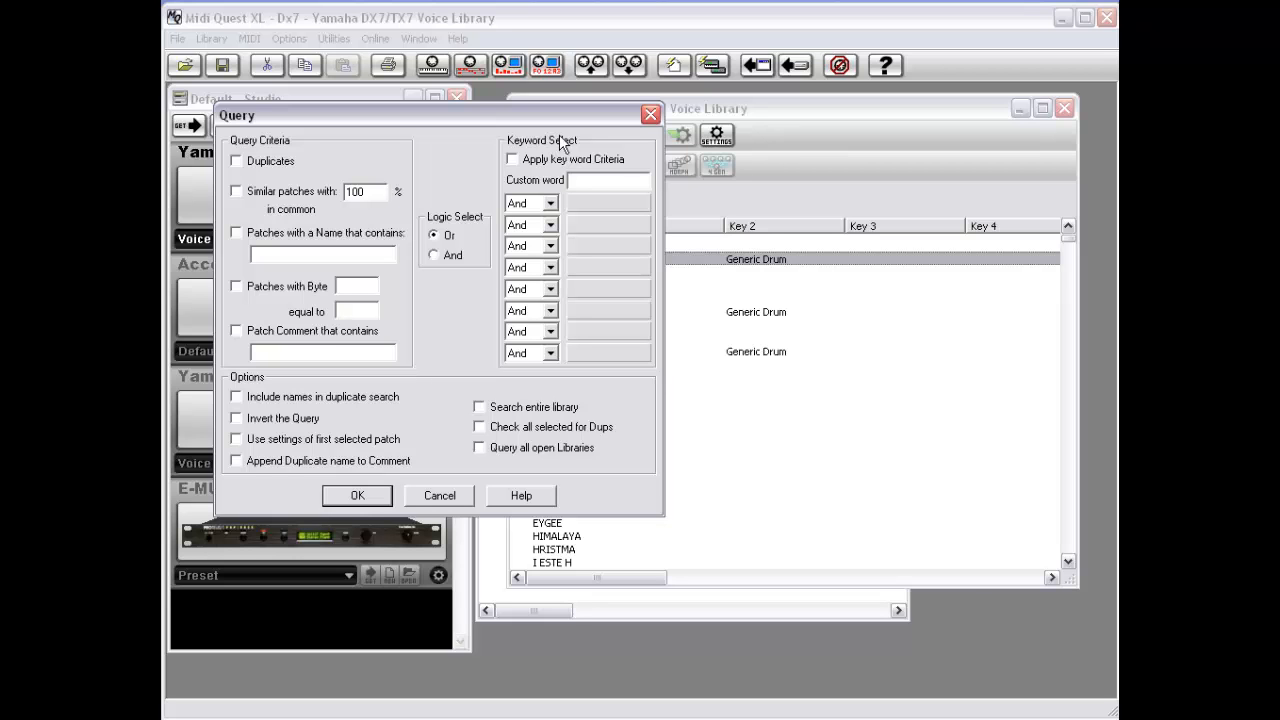
pyautogui.click(237, 162)
pyautogui.click(357, 496)
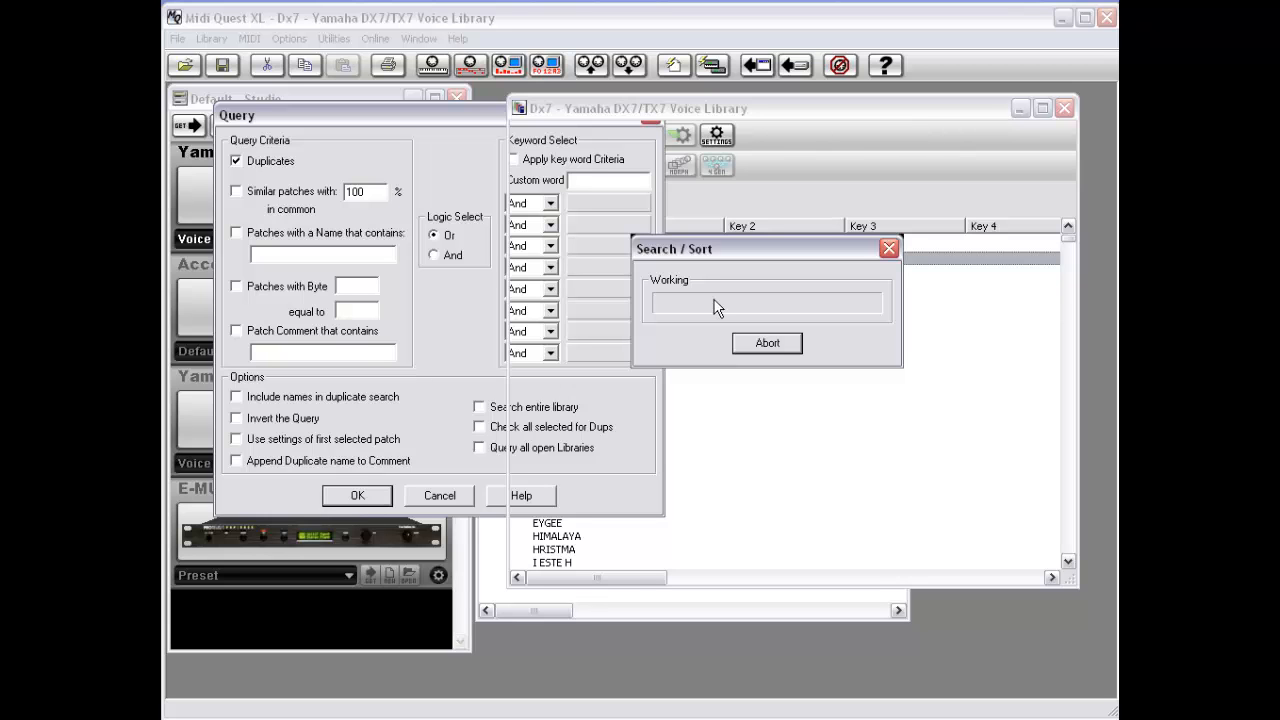
pyautogui.click(771, 350)
pyautogui.moveTo(751, 249); pyautogui.dragTo(641, 237)
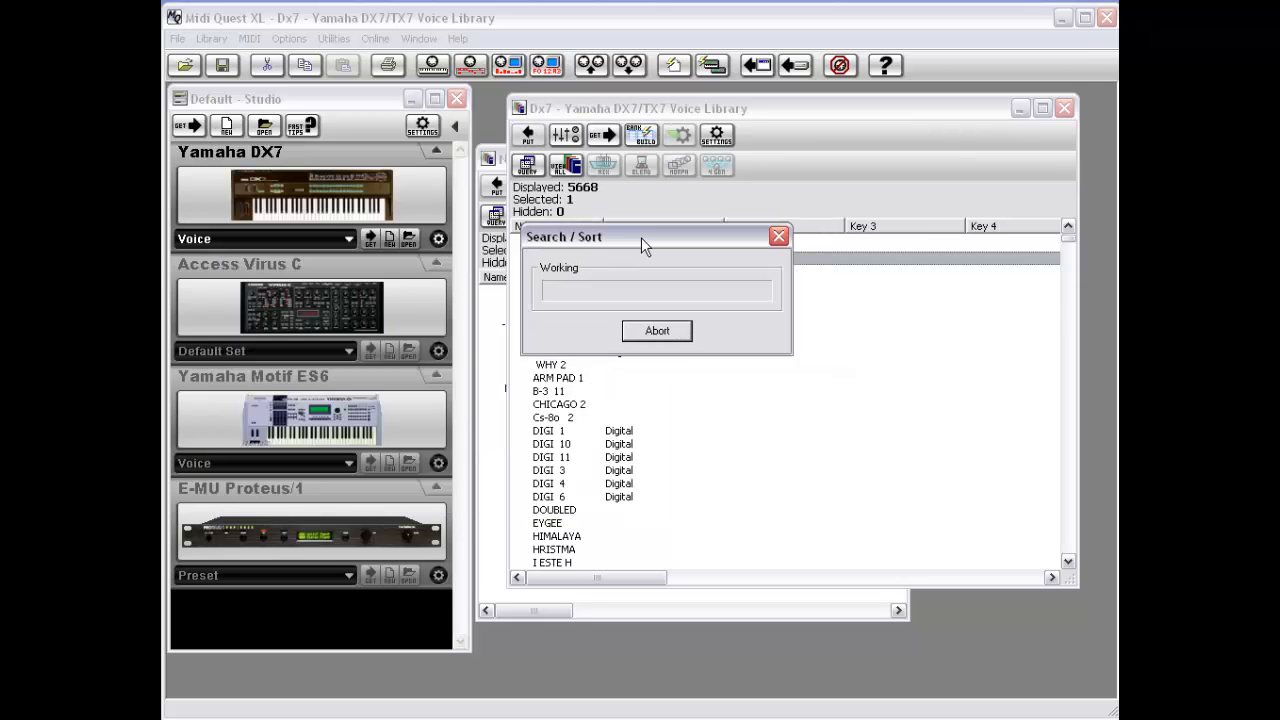
pyautogui.click(667, 333)
pyautogui.moveTo(640, 237); pyautogui.dragTo(799, 280)
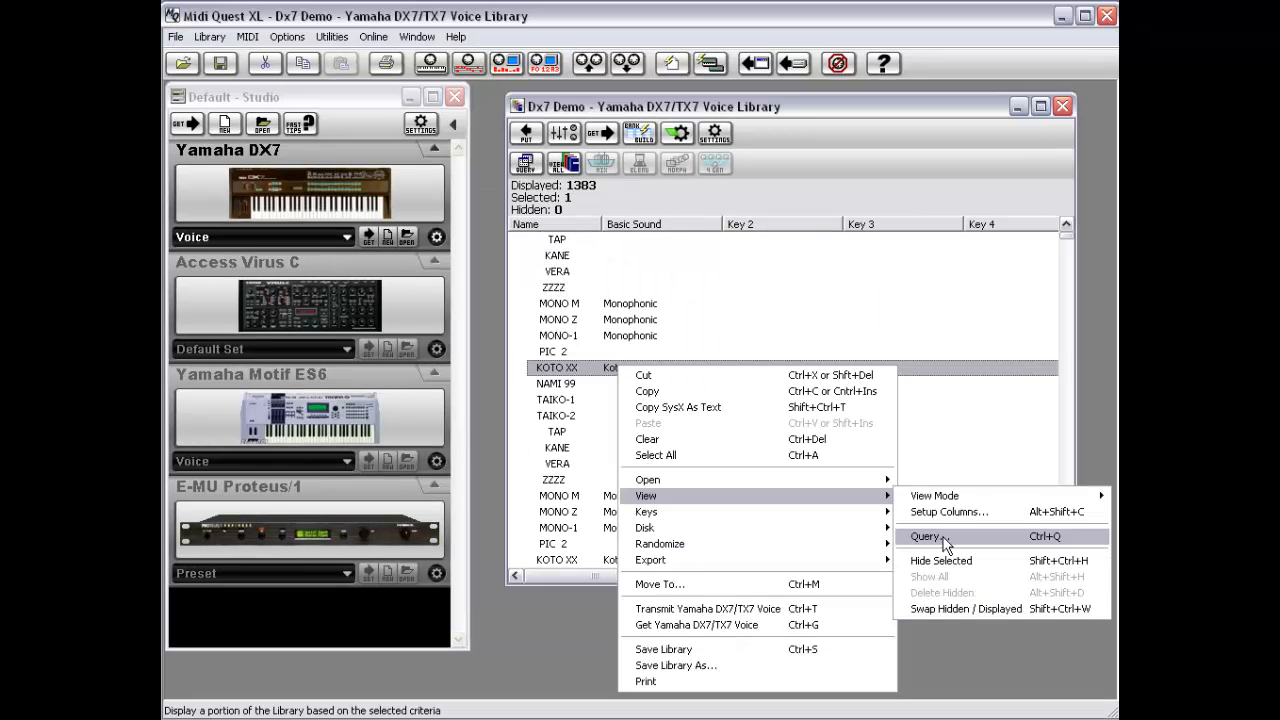
# Step: Run a query for duplicates on the Dx7 Demo library
pyautogui.click(925, 537)
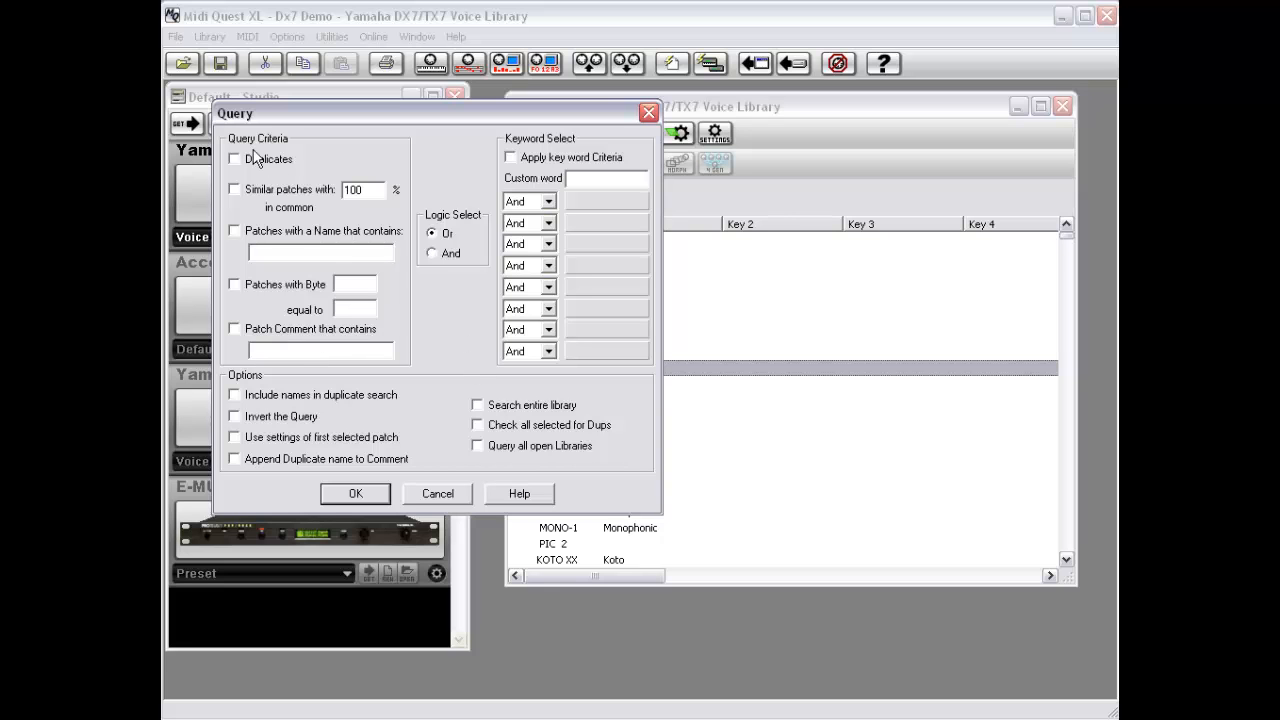
pyautogui.click(250, 165)
pyautogui.click(358, 494)
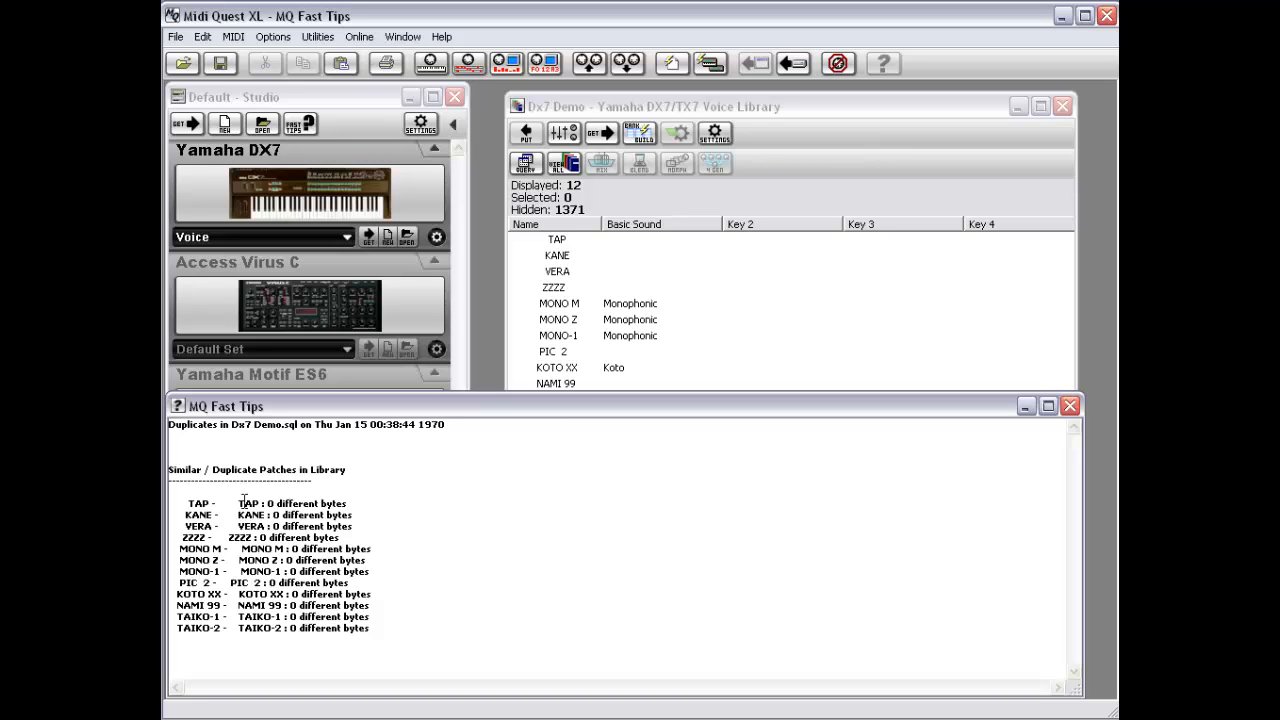
# Step: Select all the duplicate voices from TAP to TAIKO-2 in the Dx7 Demo library and clear them
pyautogui.click(878, 145)
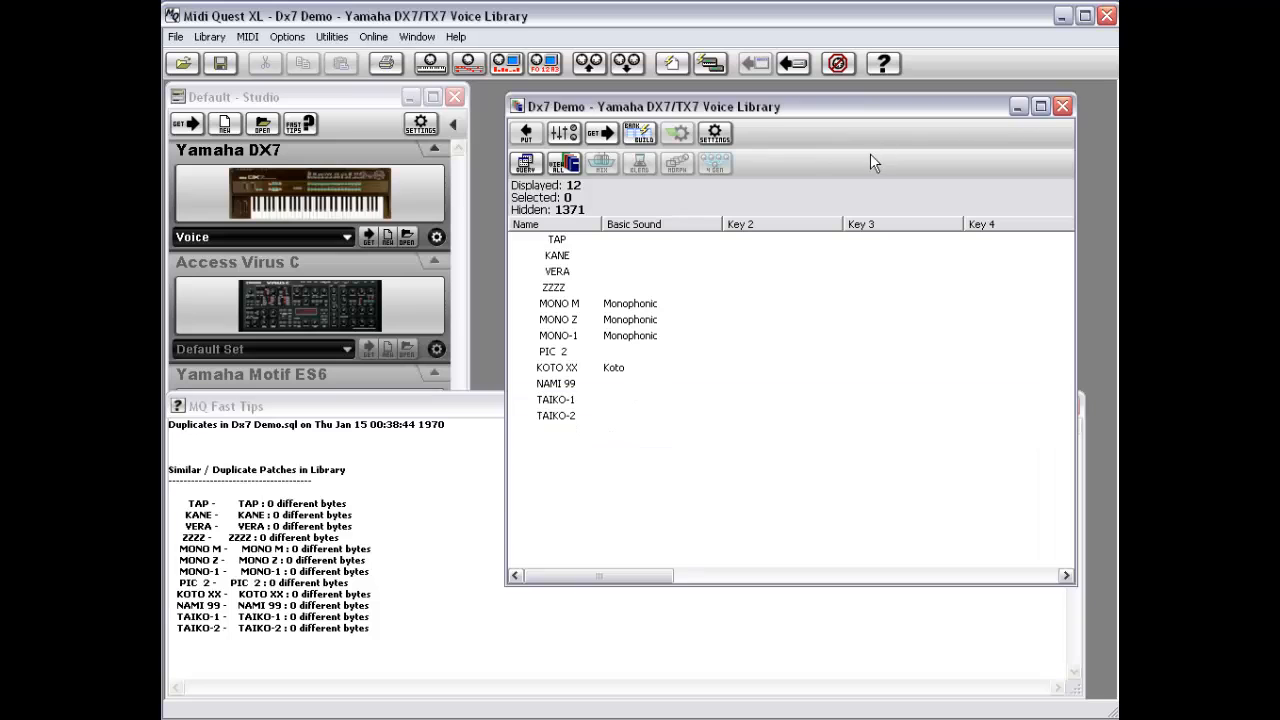
pyautogui.click(572, 242)
pyautogui.keyDown('shift'); pyautogui.click(565, 421); pyautogui.keyUp('shift')
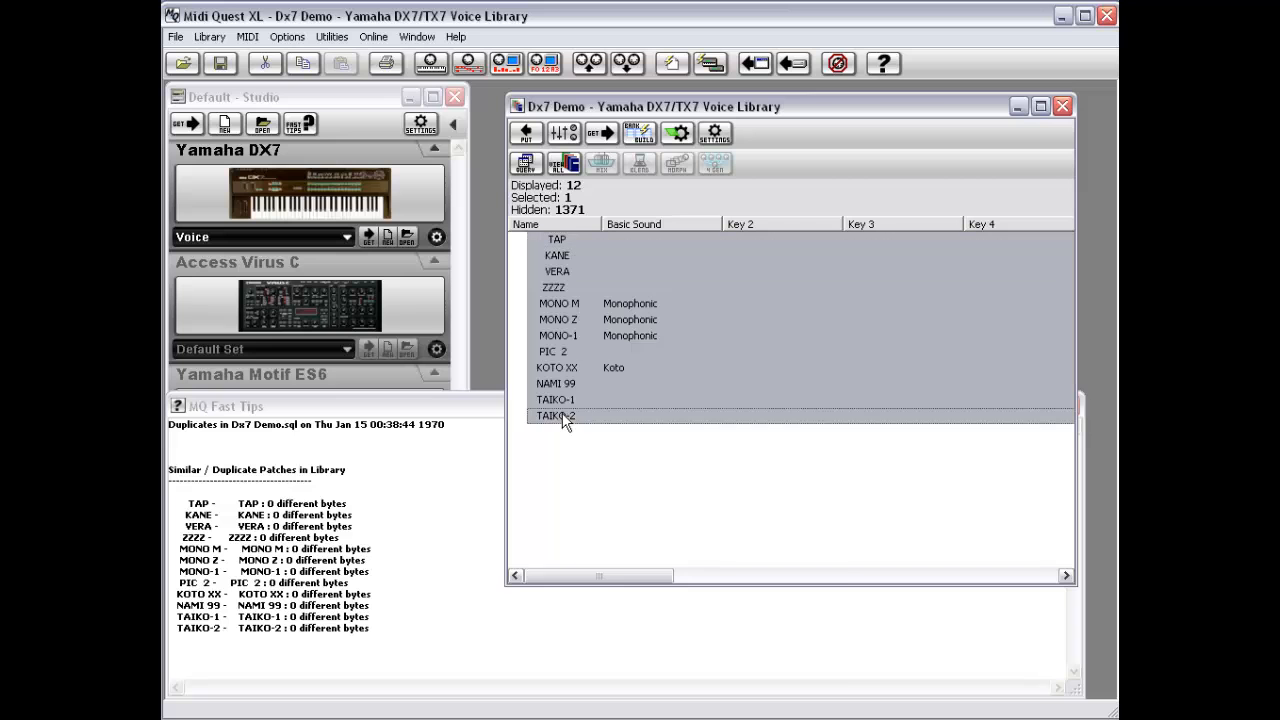
pyautogui.rightClick(567, 356)
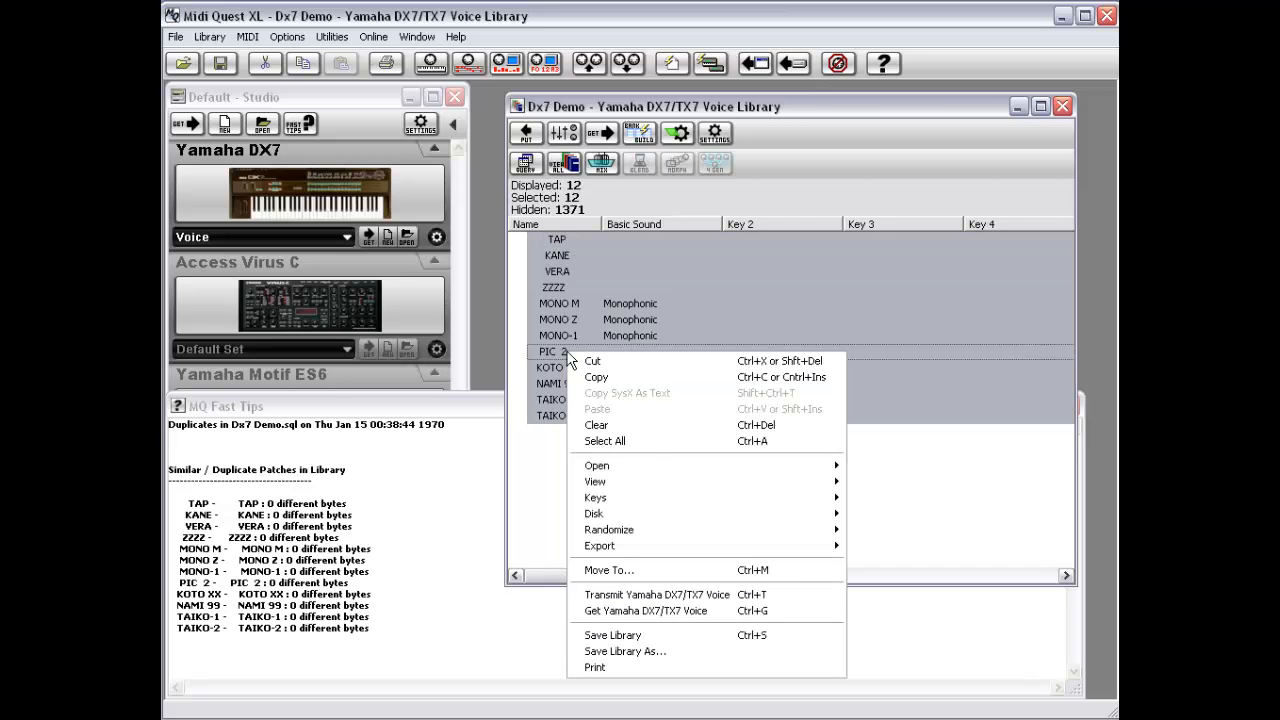
pyautogui.click(650, 425)
# Step: Show all hidden voices in the Dx7 Demo library and close the duplicates report
pyautogui.rightClick(620, 332)
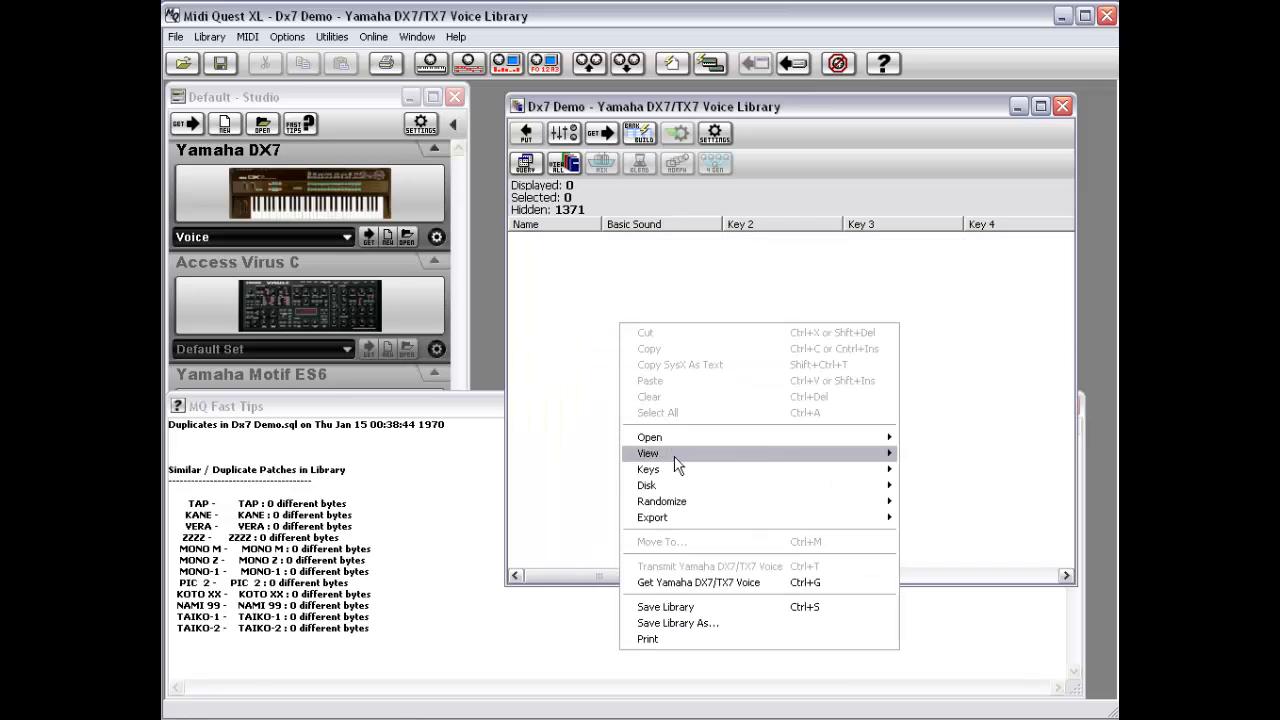
pyautogui.moveTo(673, 452)
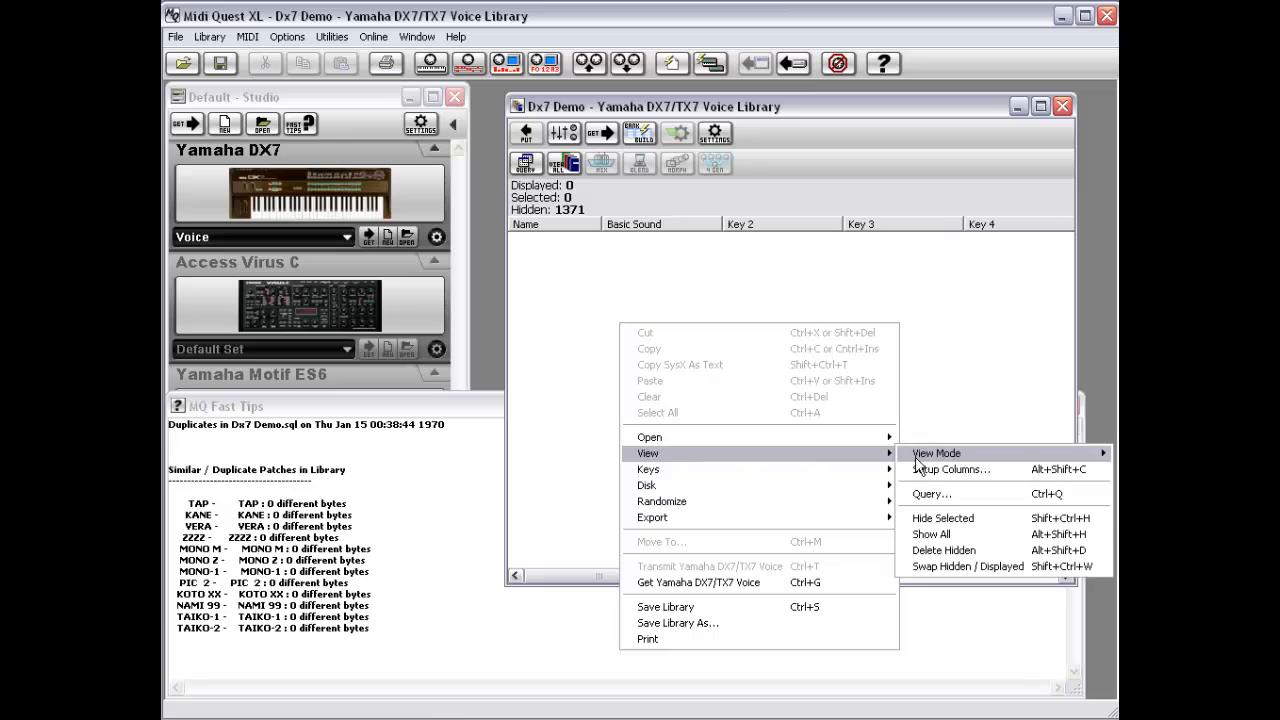
pyautogui.click(963, 531)
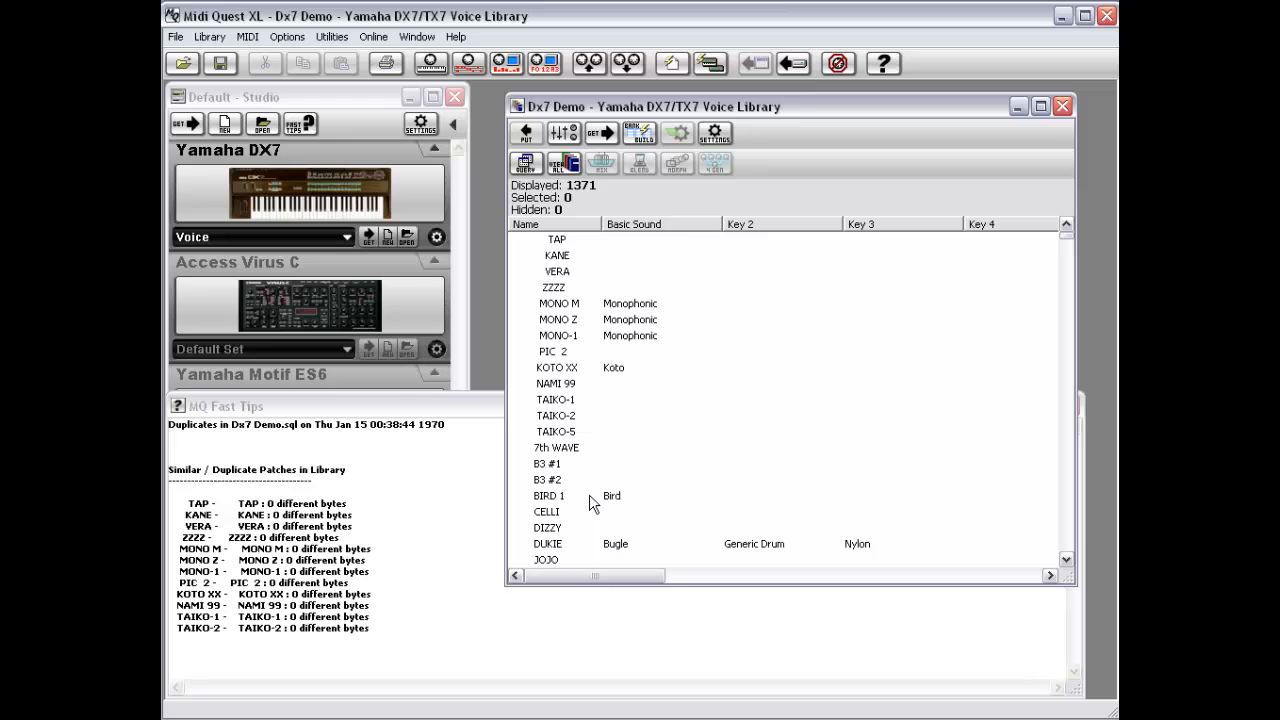
pyautogui.click(263, 405)
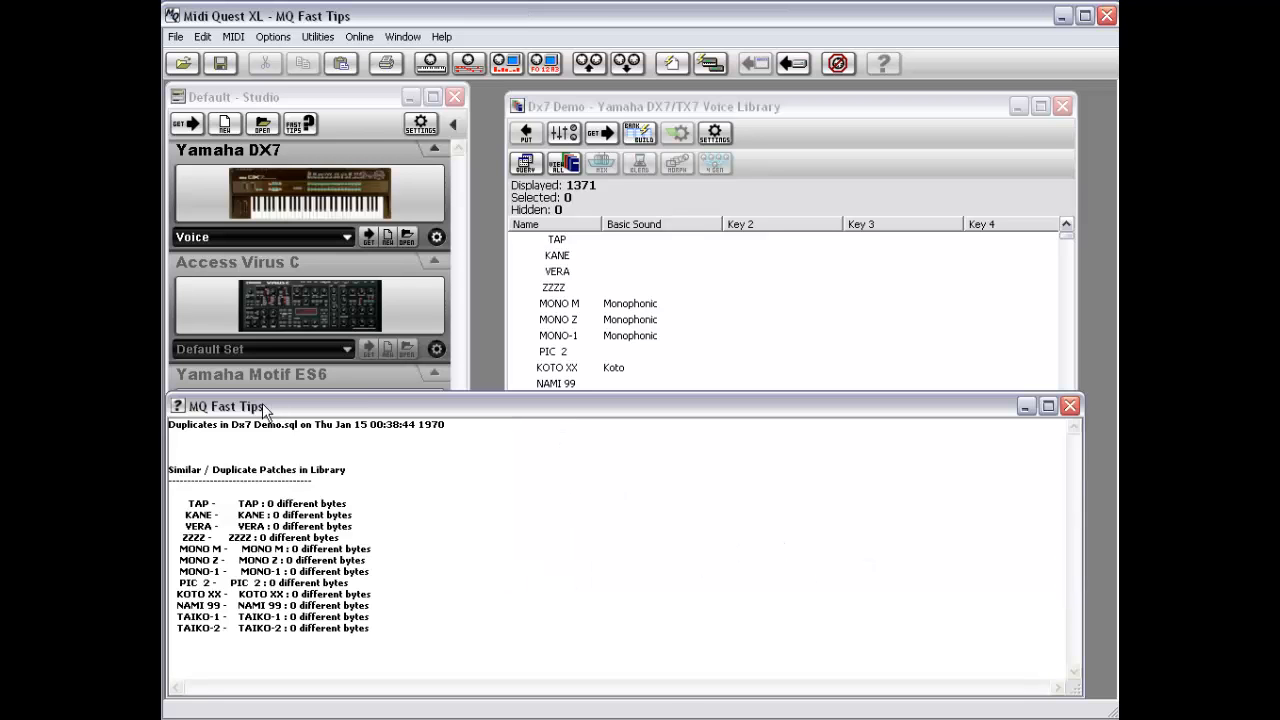
pyautogui.doubleClick(180, 405)
# Step: Query the Dx7 Demo library for similar patches with 90% in common
pyautogui.click(608, 303)
pyautogui.rightClick(610, 303)
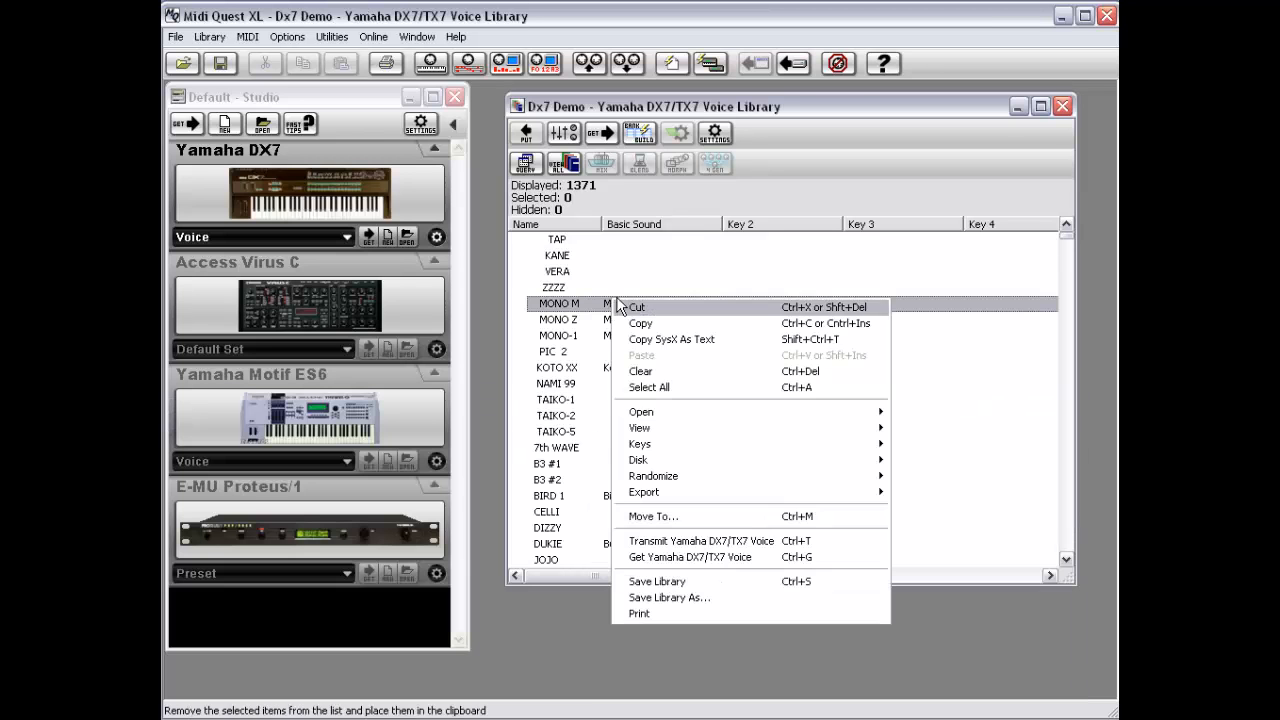
pyautogui.moveTo(687, 432)
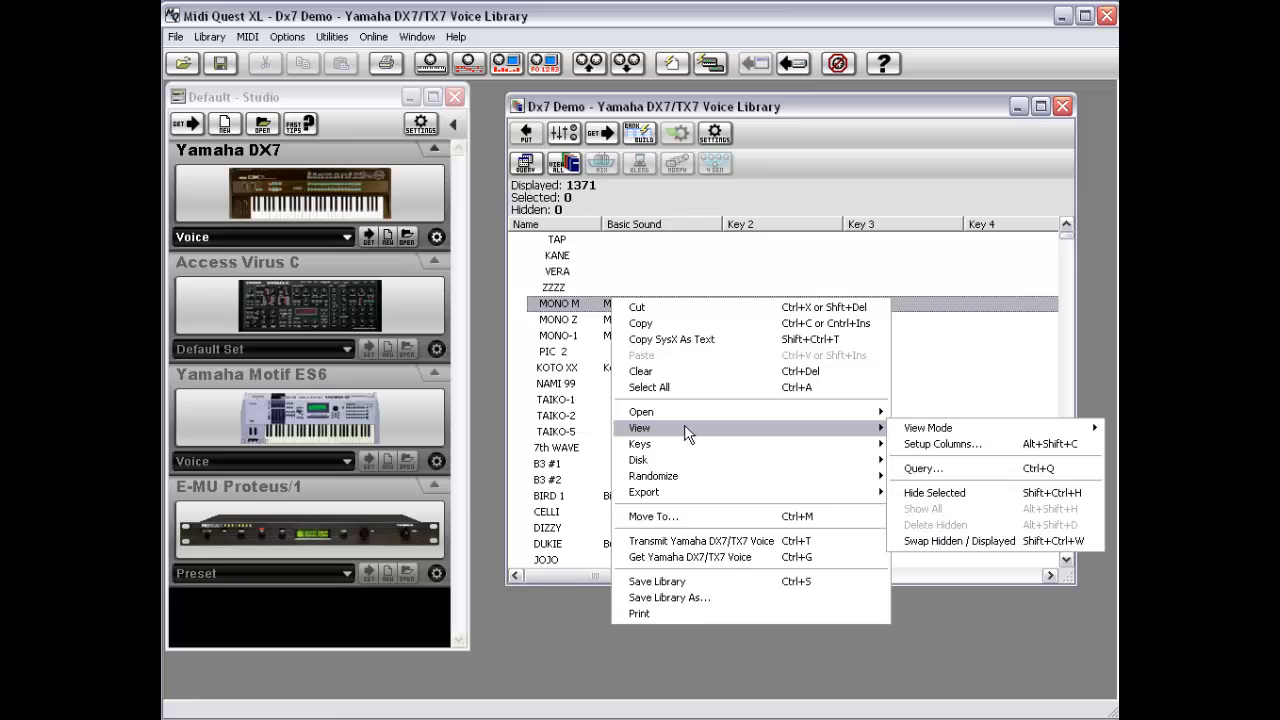
pyautogui.click(955, 468)
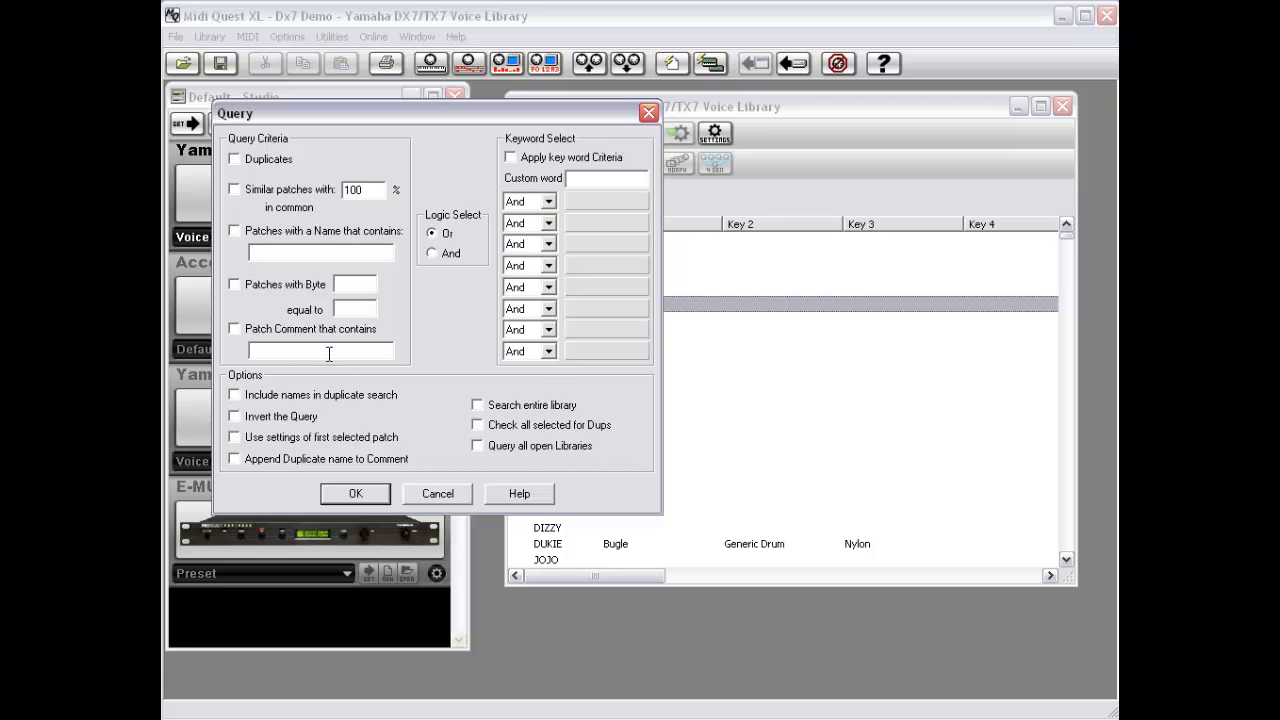
pyautogui.click(263, 196)
pyautogui.press('Tab')
pyautogui.write('90')
pyautogui.click(361, 493)
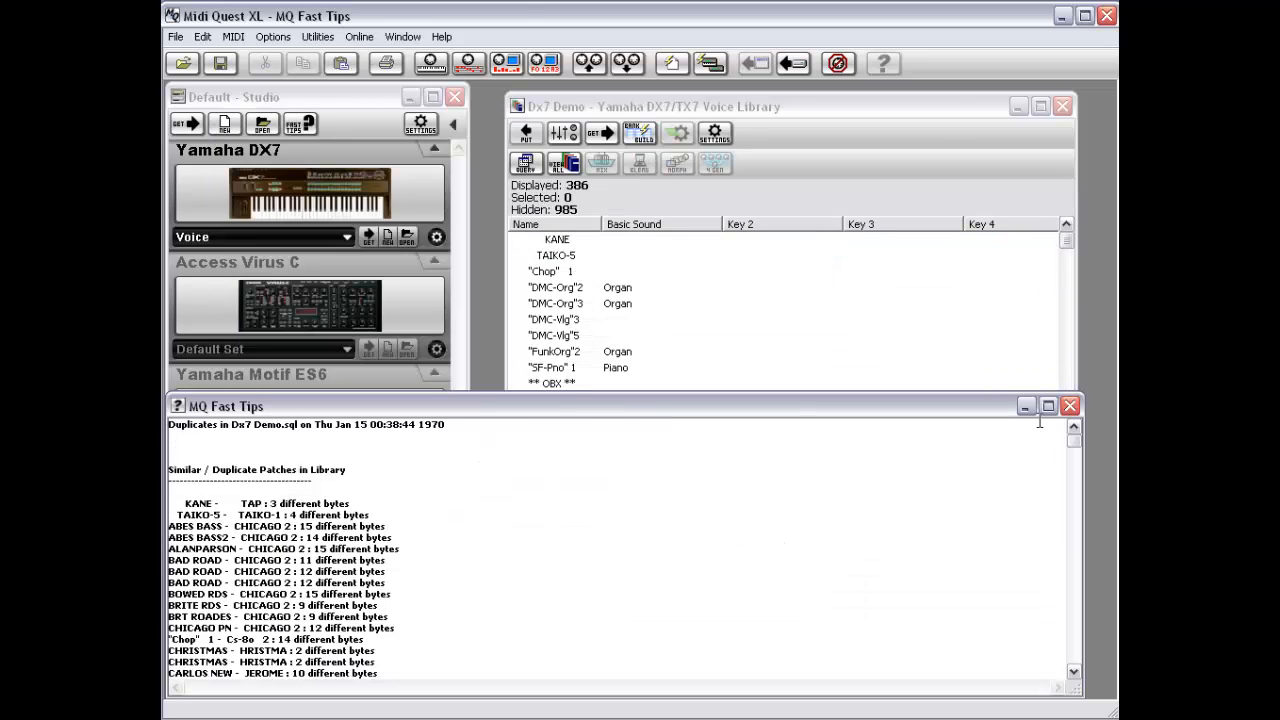
# Step: Review the similar patches in the library list and in the report of differing bytes, and close the report
pyautogui.click(954, 132)
pyautogui.moveTo(1066, 242)
pyautogui.mouseDown()
pyautogui.moveTo(1066, 505)
pyautogui.moveTo(1066, 242)
pyautogui.mouseUp()
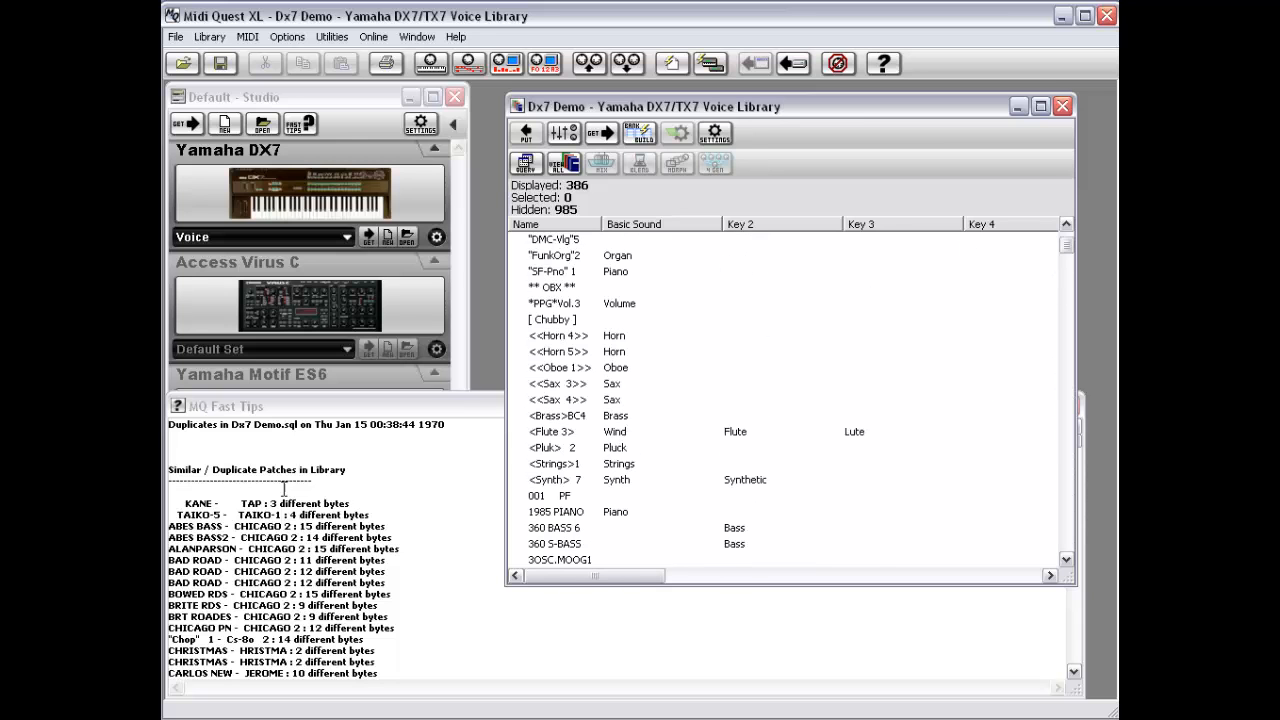
pyautogui.click(338, 416)
pyautogui.scroll(-1, 1074, 440)
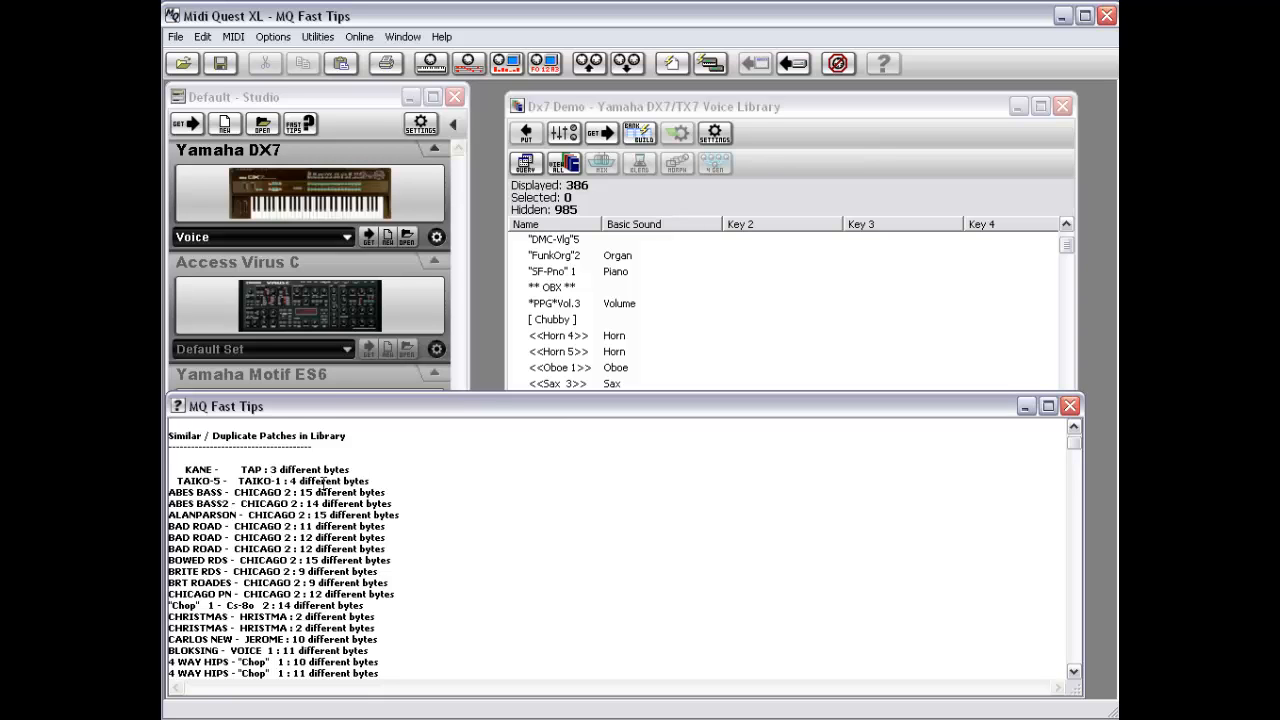
pyautogui.doubleClick(177, 410)
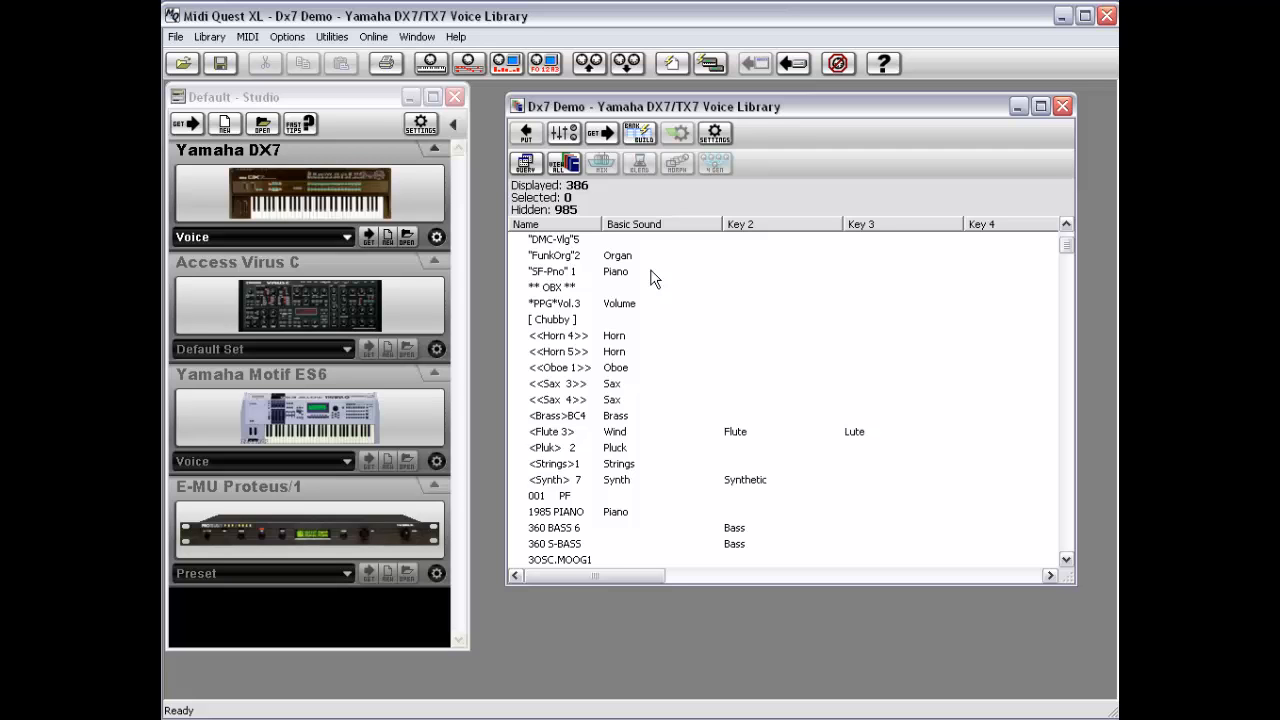
# Step: Query the Dx7 Demo library for patches with a name that contains "org"
pyautogui.rightClick(593, 288)
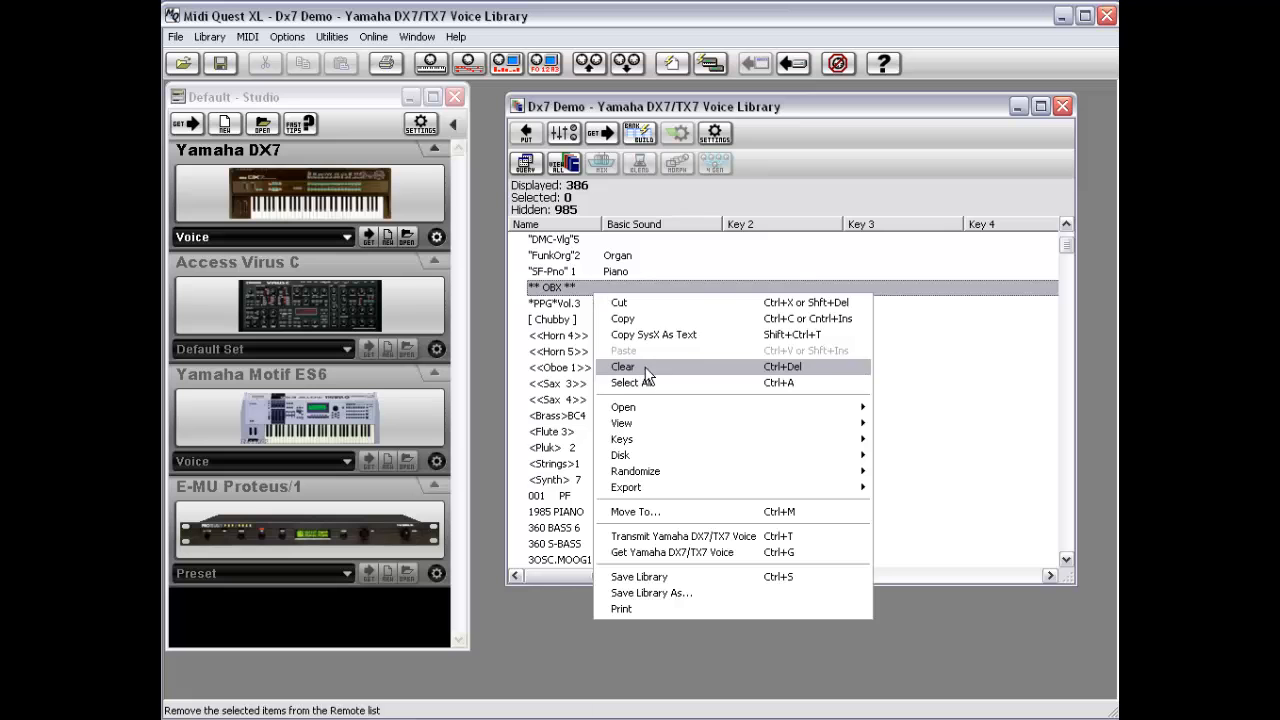
pyautogui.moveTo(790, 424)
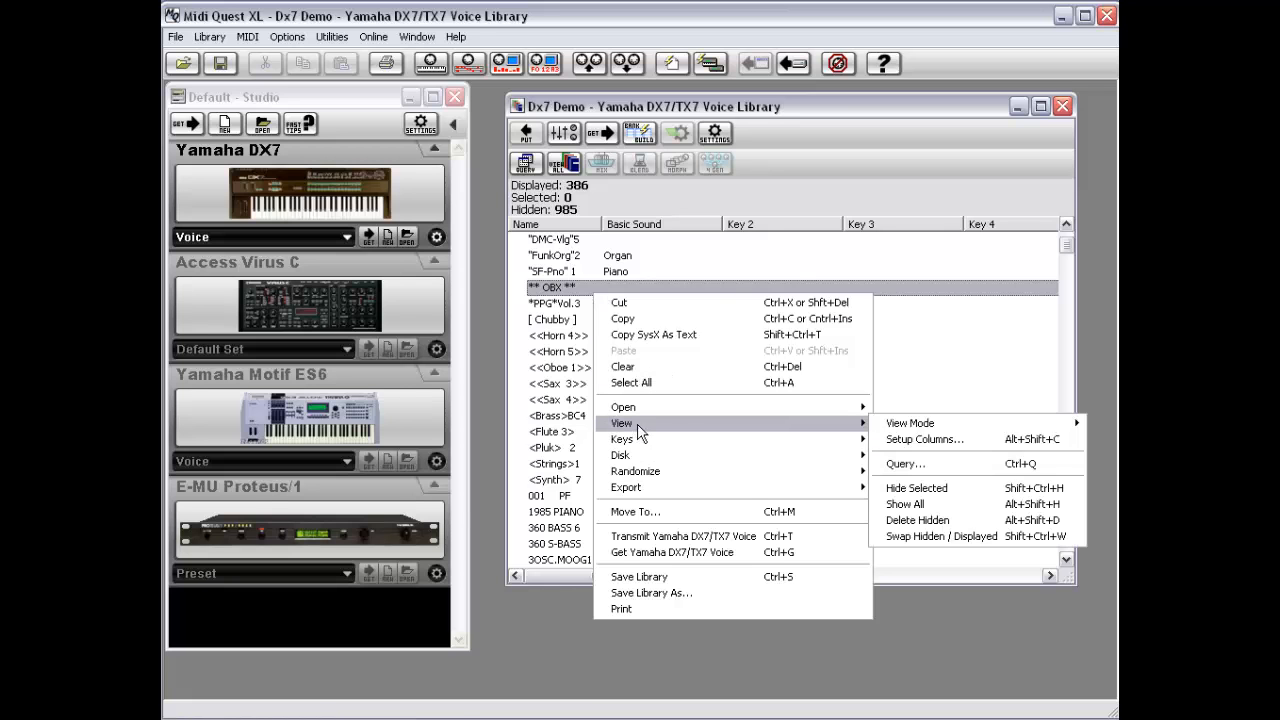
pyautogui.click(906, 464)
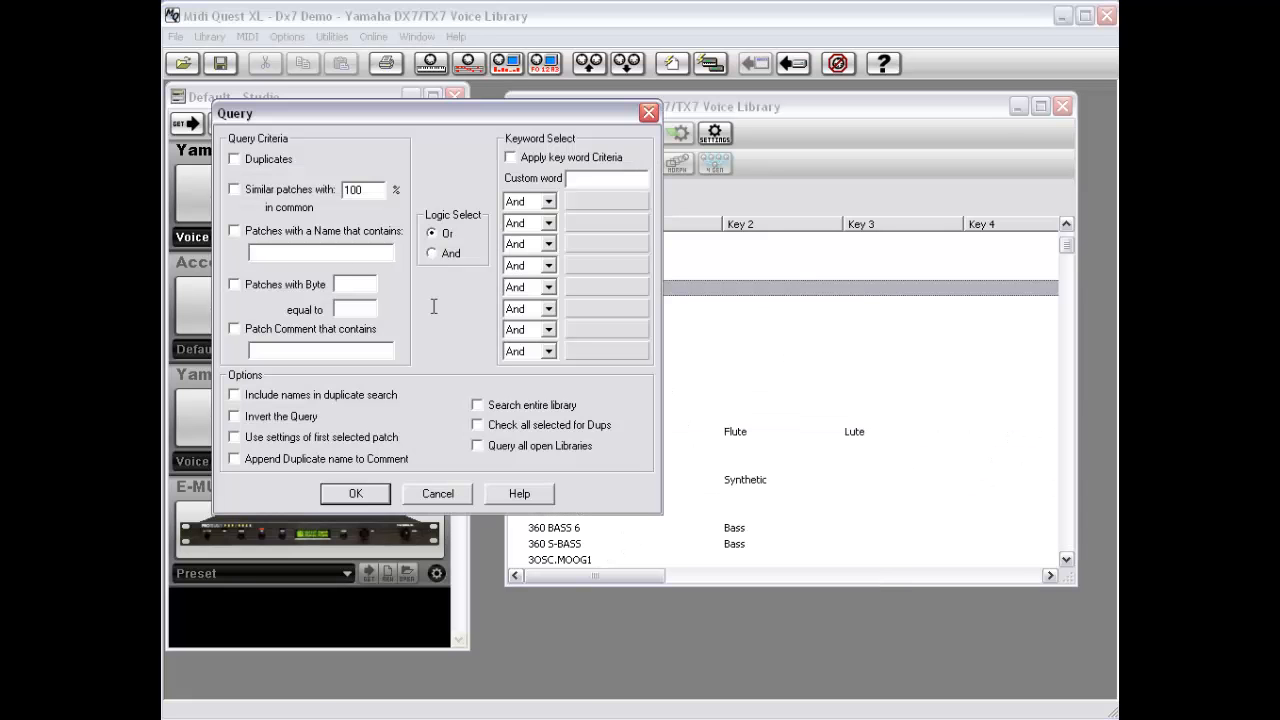
pyautogui.click(234, 231)
pyautogui.click(284, 253)
pyautogui.write('org')
pyautogui.click(355, 495)
pyautogui.click(352, 495)
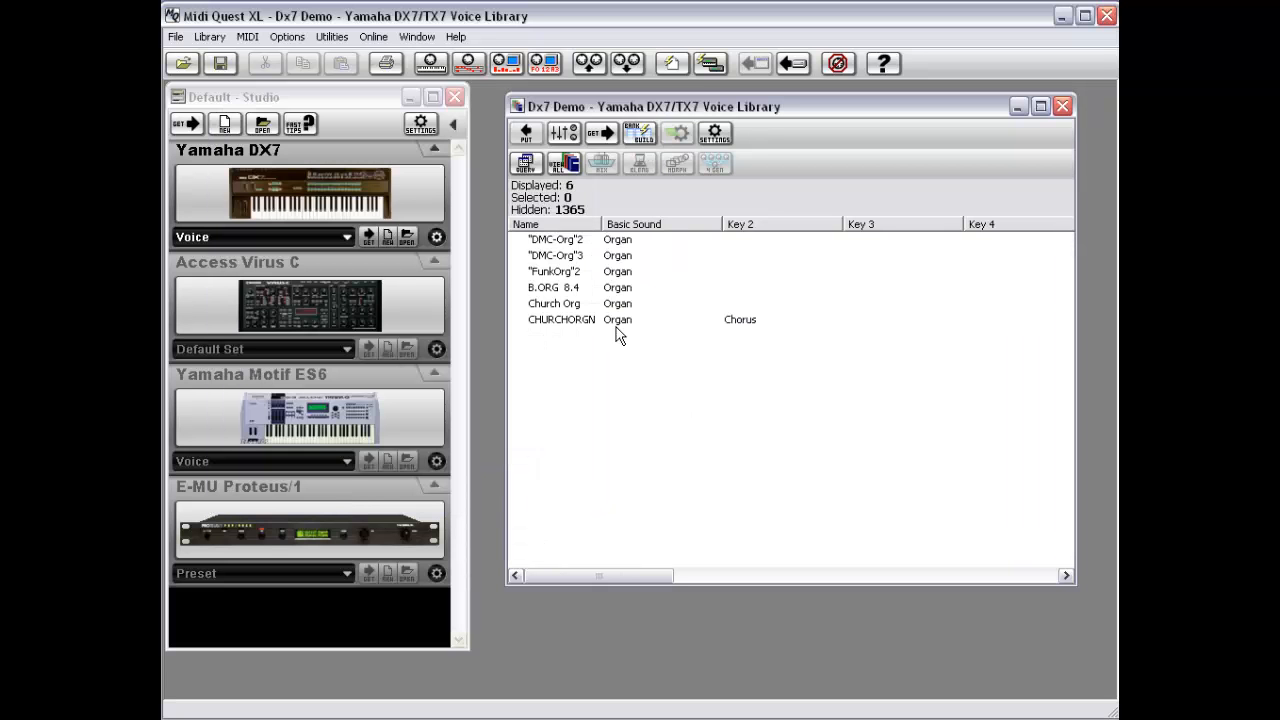
# Step: Start a new query with And logic, key word criteria applied and names included in the duplicate search
pyautogui.rightClick(598, 381)
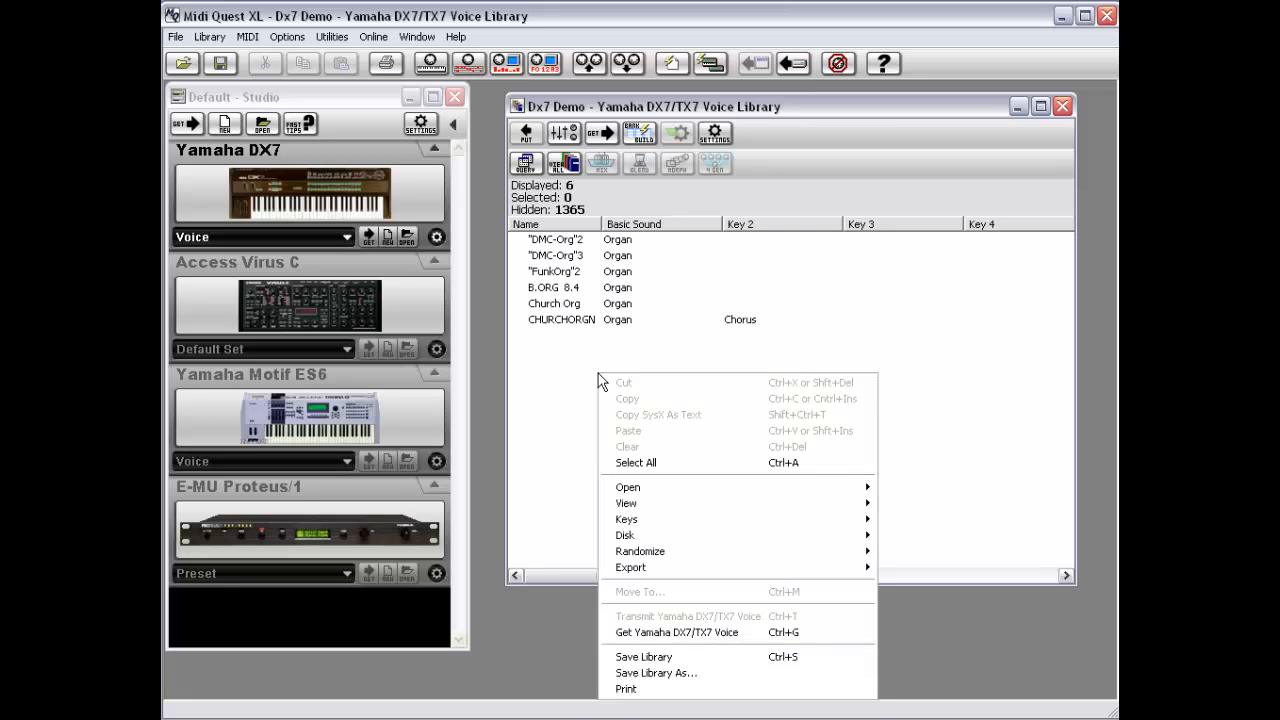
pyautogui.moveTo(689, 504)
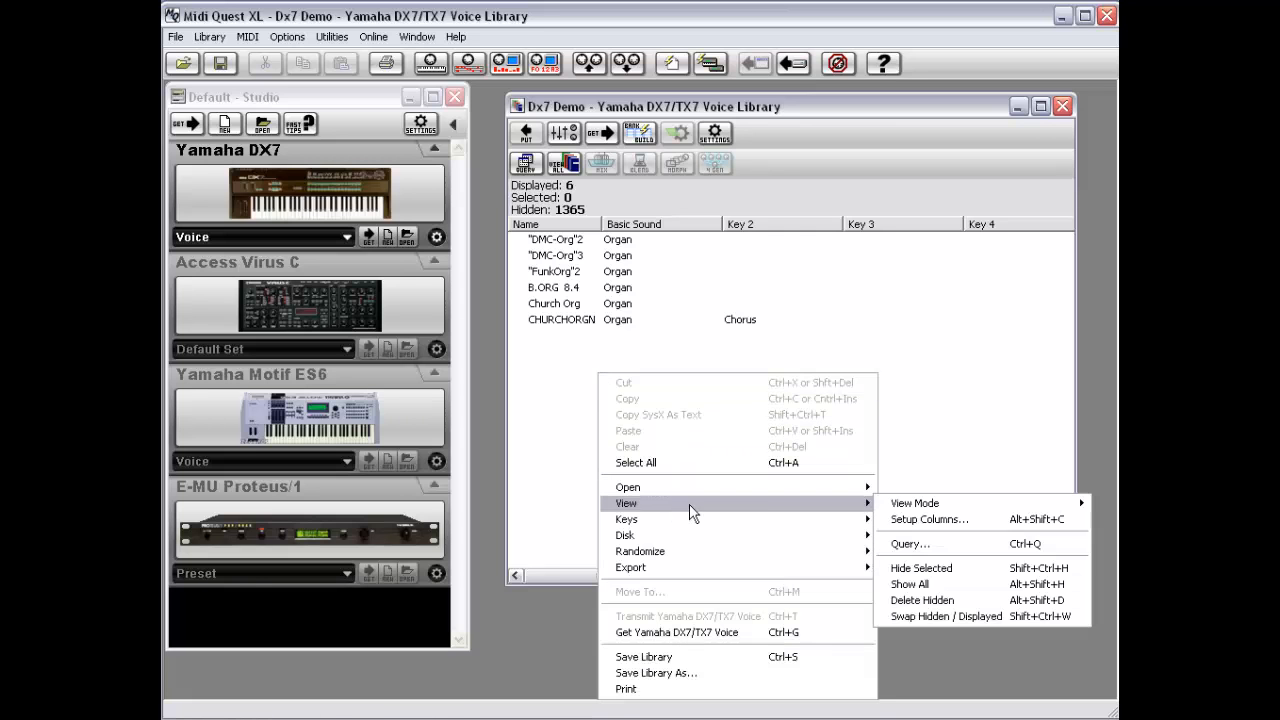
pyautogui.click(968, 547)
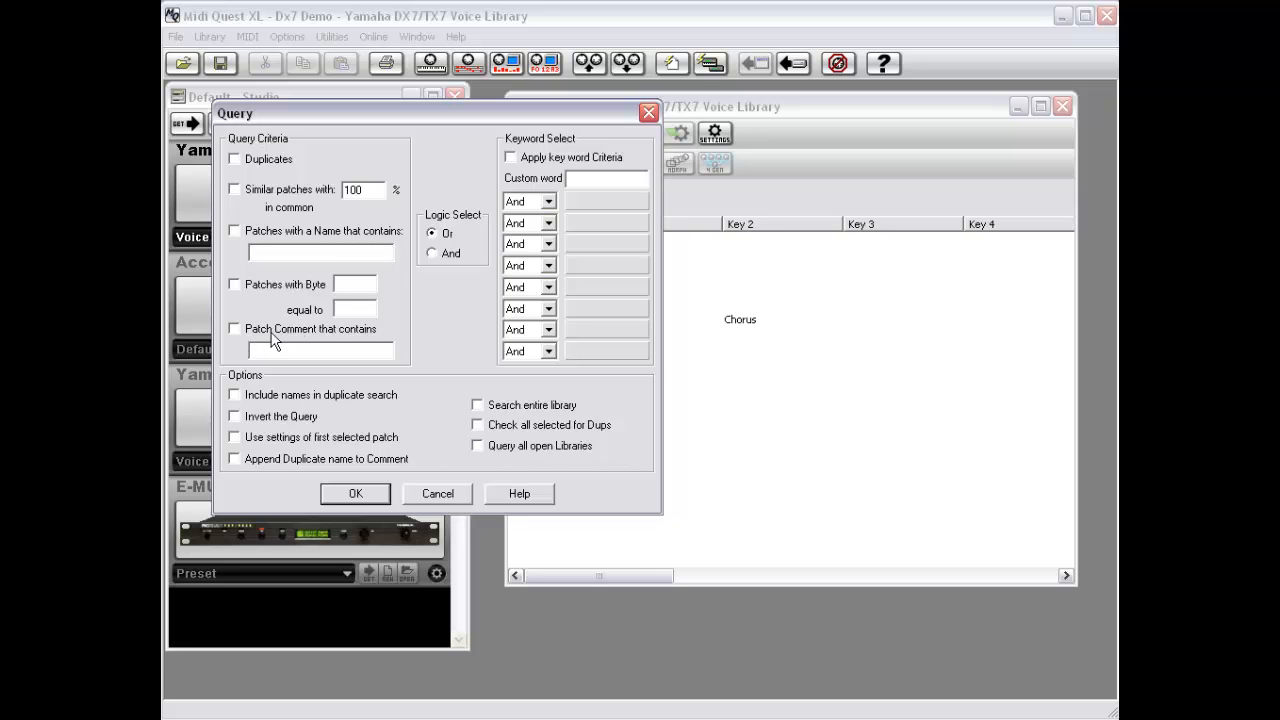
pyautogui.click(285, 351)
pyautogui.click(251, 348)
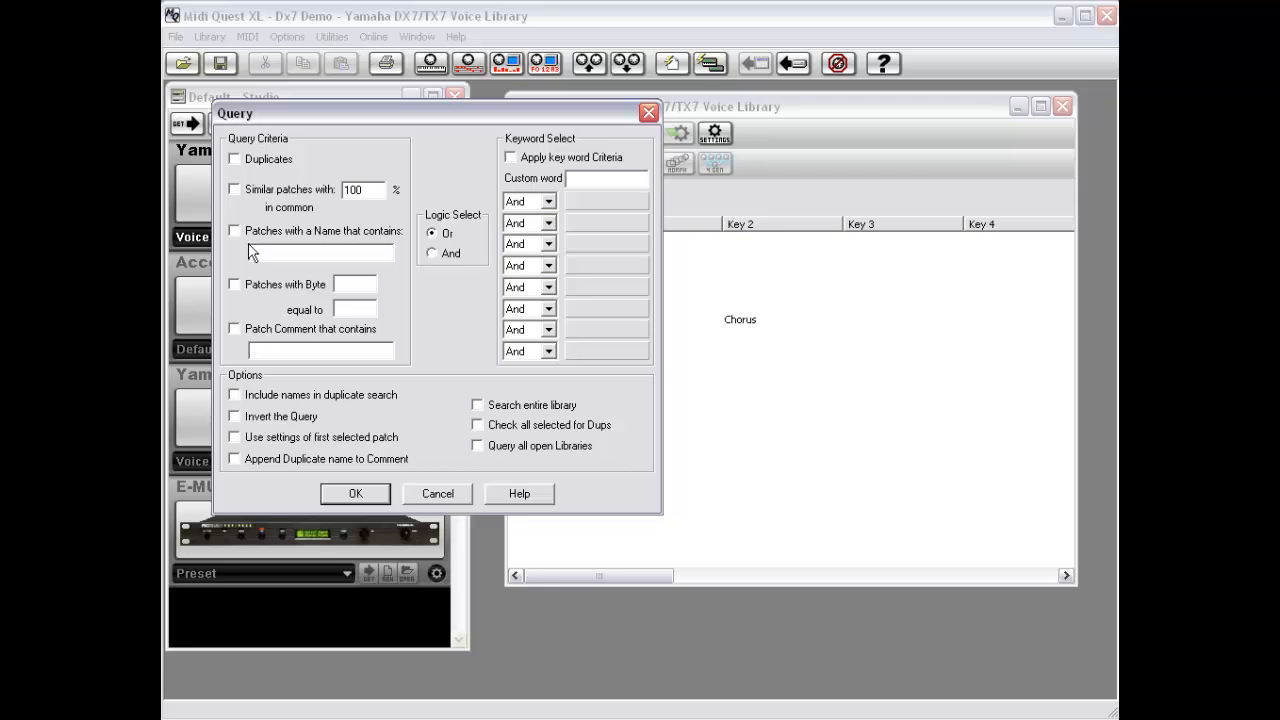
pyautogui.click(446, 254)
pyautogui.click(511, 158)
pyautogui.click(236, 396)
# Step: Set the query's first key word to Horn from the Brass group and the second to Digital from Audio + Midi
pyautogui.moveTo(561, 110); pyautogui.dragTo(544, 398)
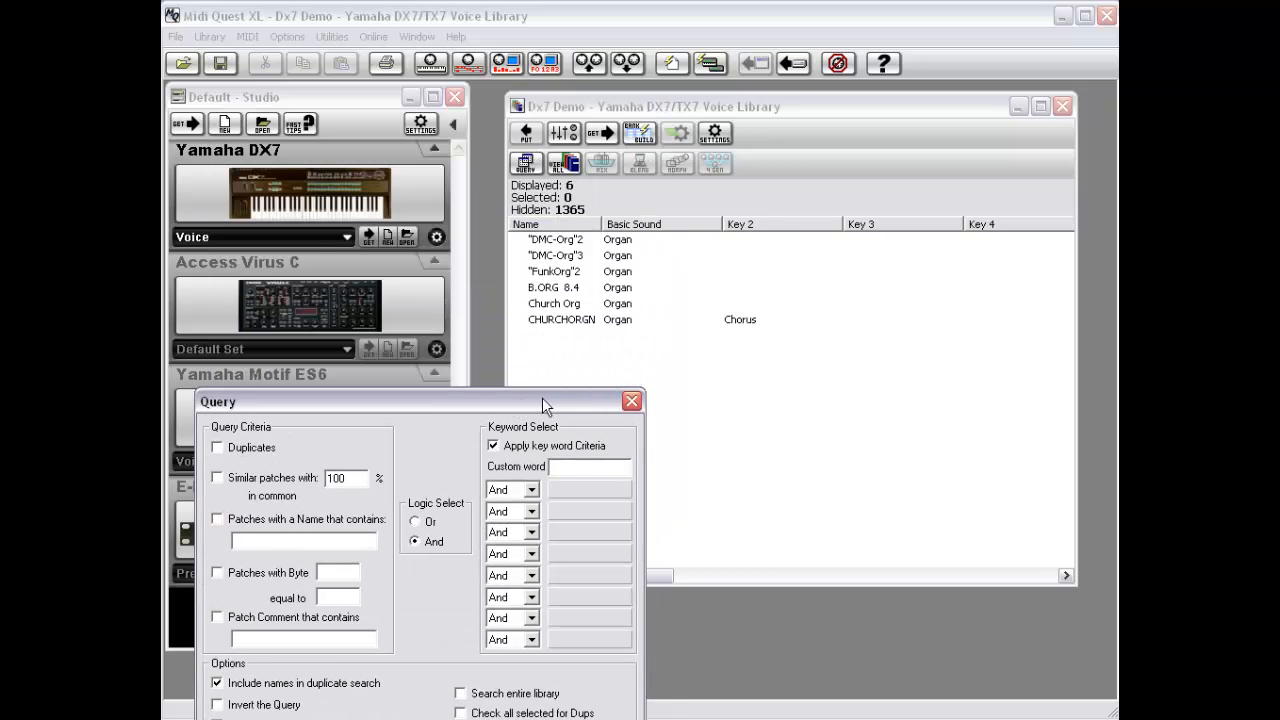
pyautogui.moveTo(542, 397); pyautogui.dragTo(556, 290)
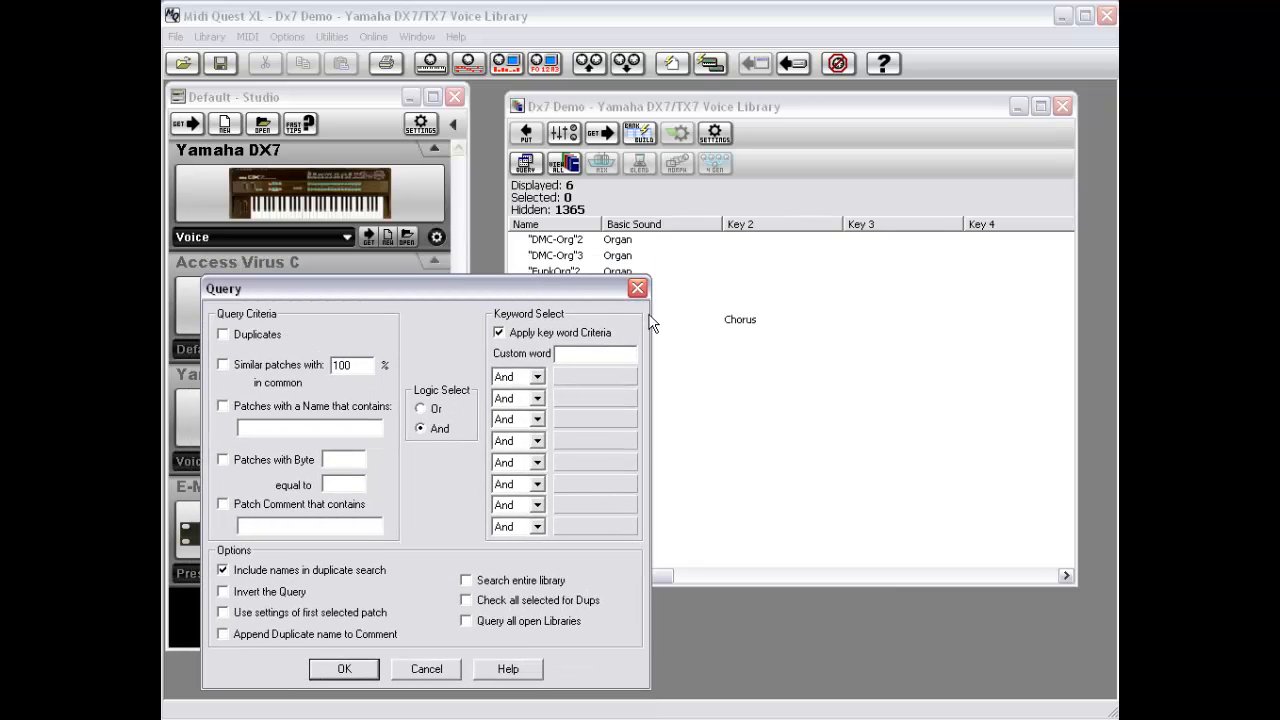
pyautogui.moveTo(519, 285); pyautogui.dragTo(645, 306)
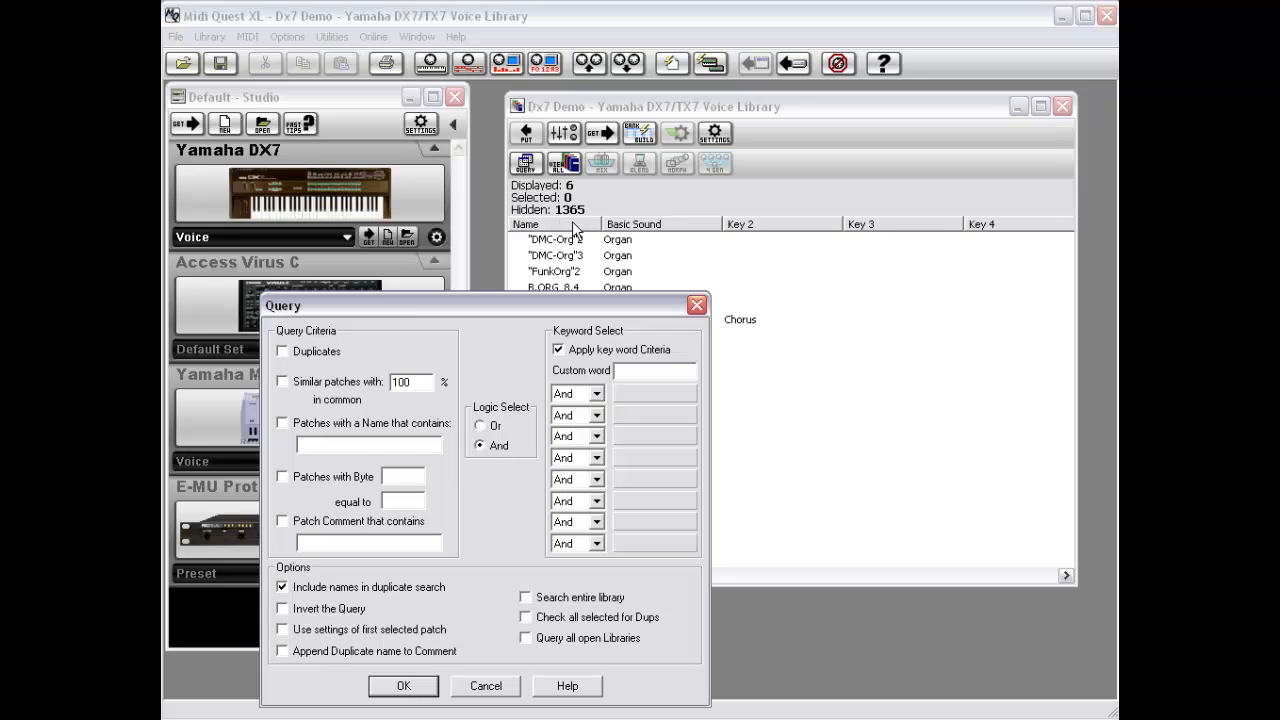
pyautogui.moveTo(560, 303); pyautogui.dragTo(518, 176)
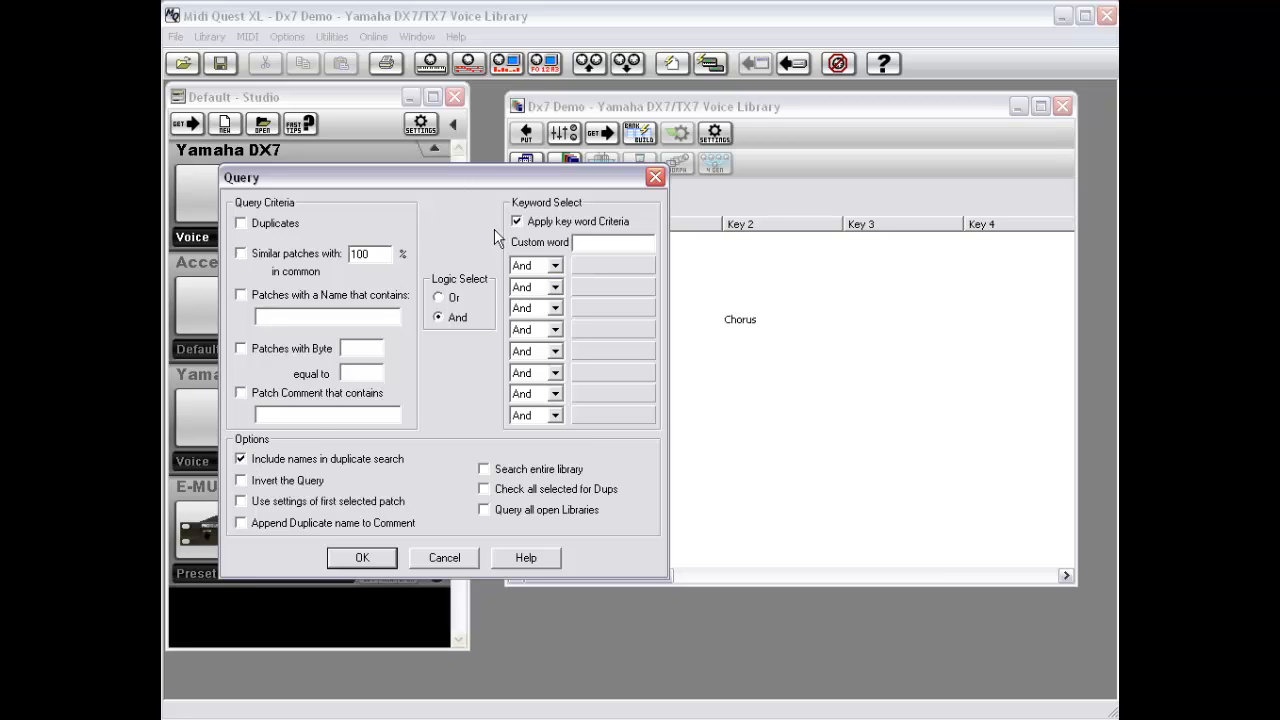
pyautogui.click(608, 263)
pyautogui.moveTo(650, 289)
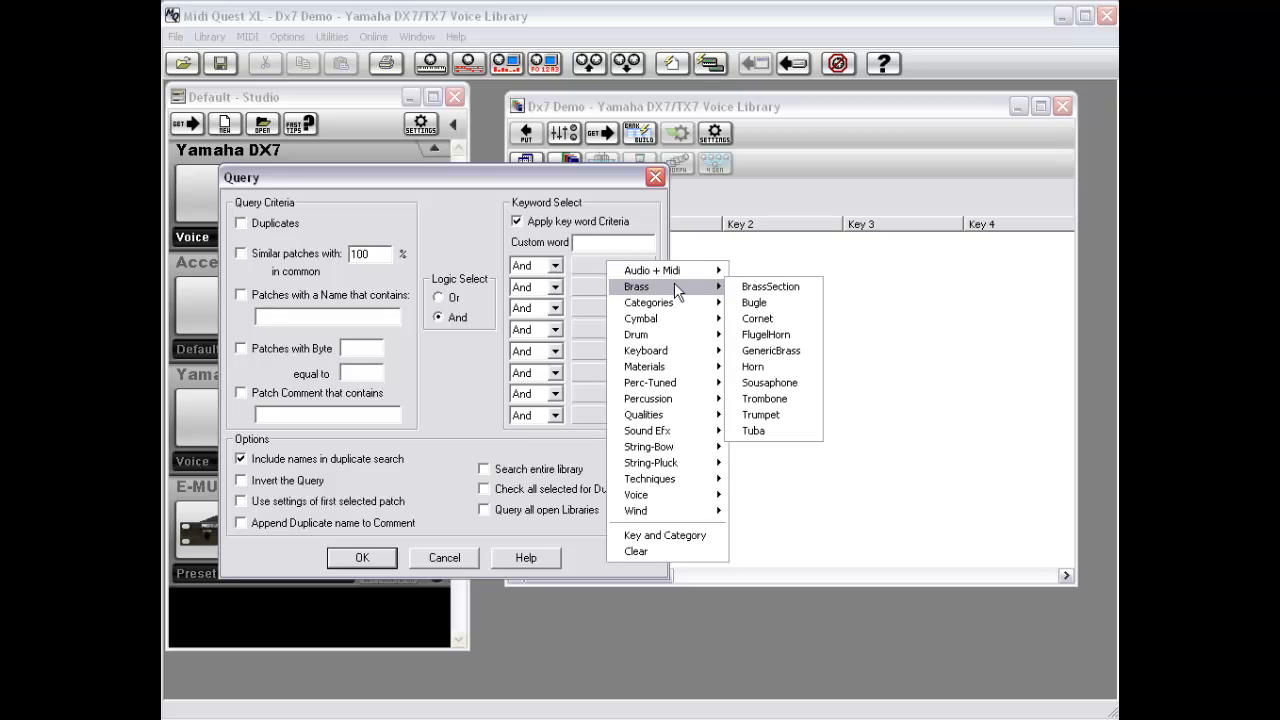
pyautogui.click(777, 368)
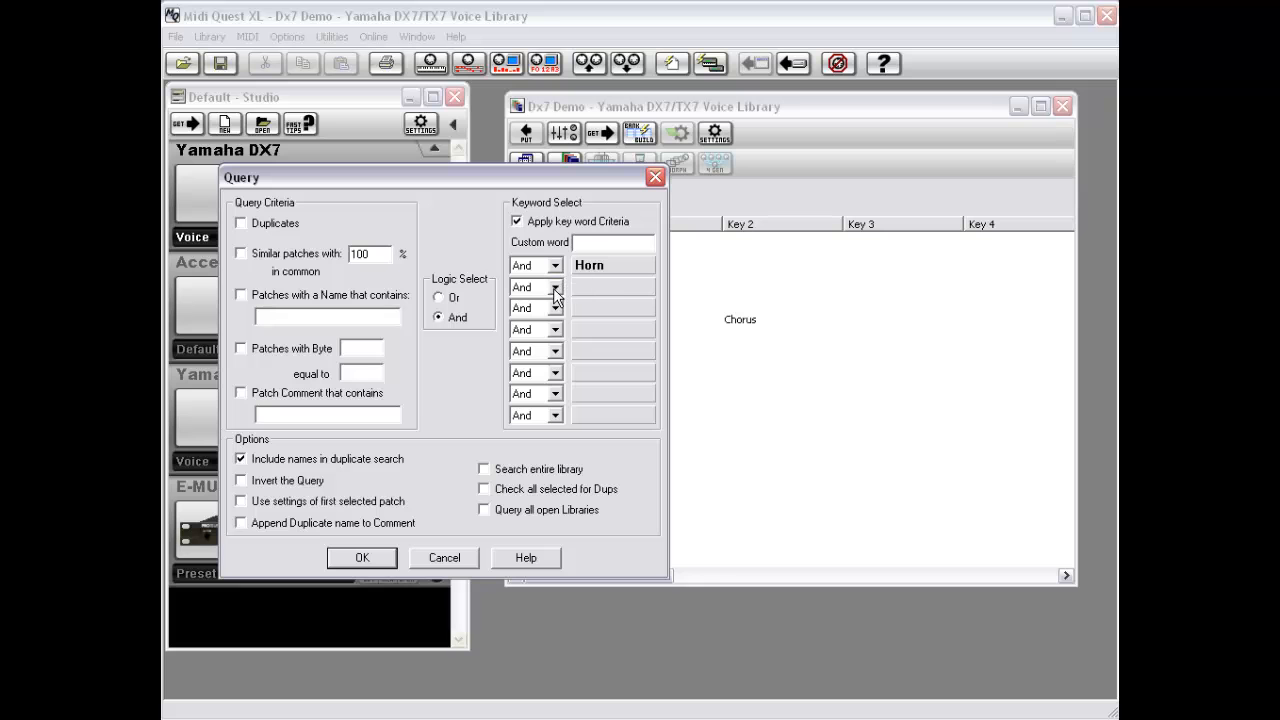
pyautogui.click(597, 297)
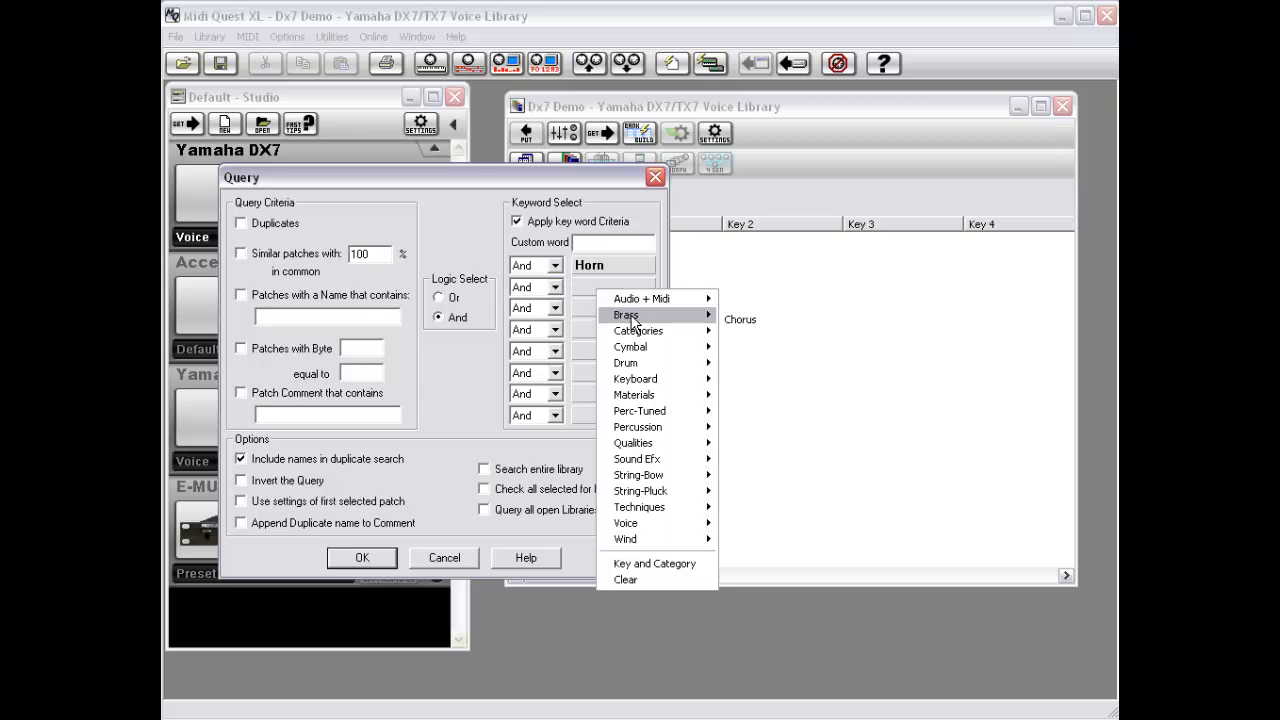
pyautogui.moveTo(644, 302)
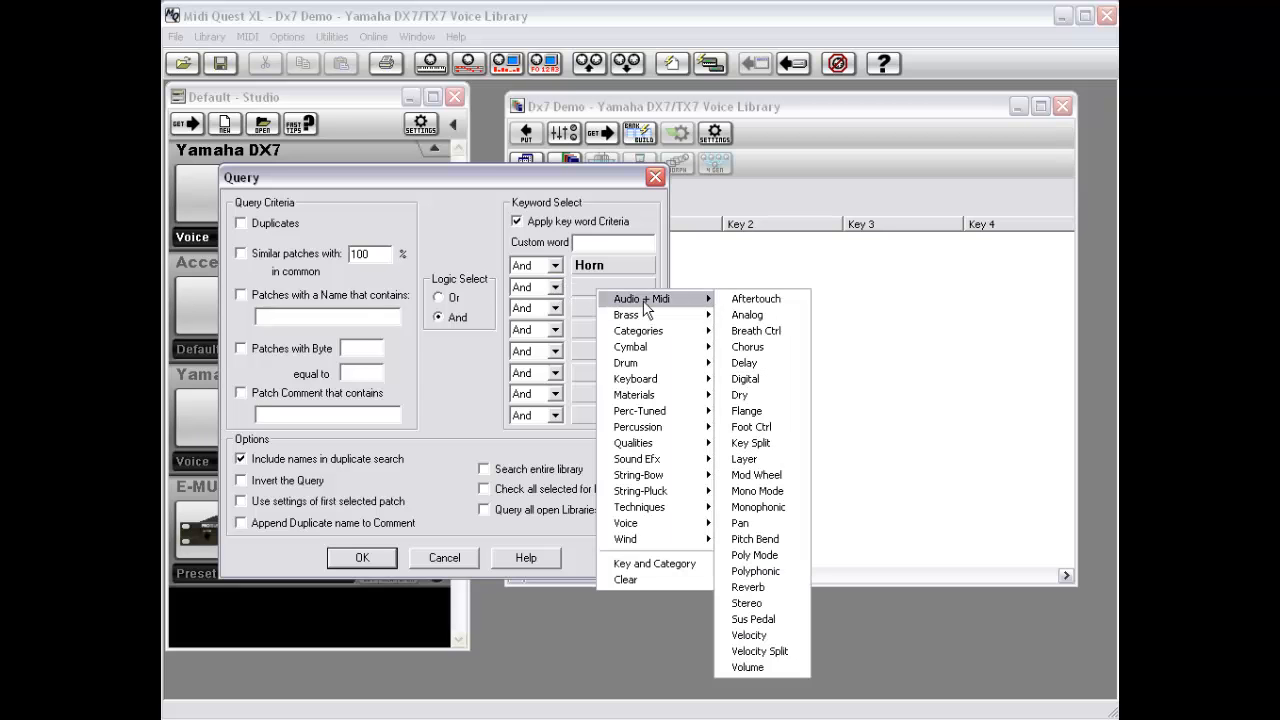
pyautogui.click(763, 388)
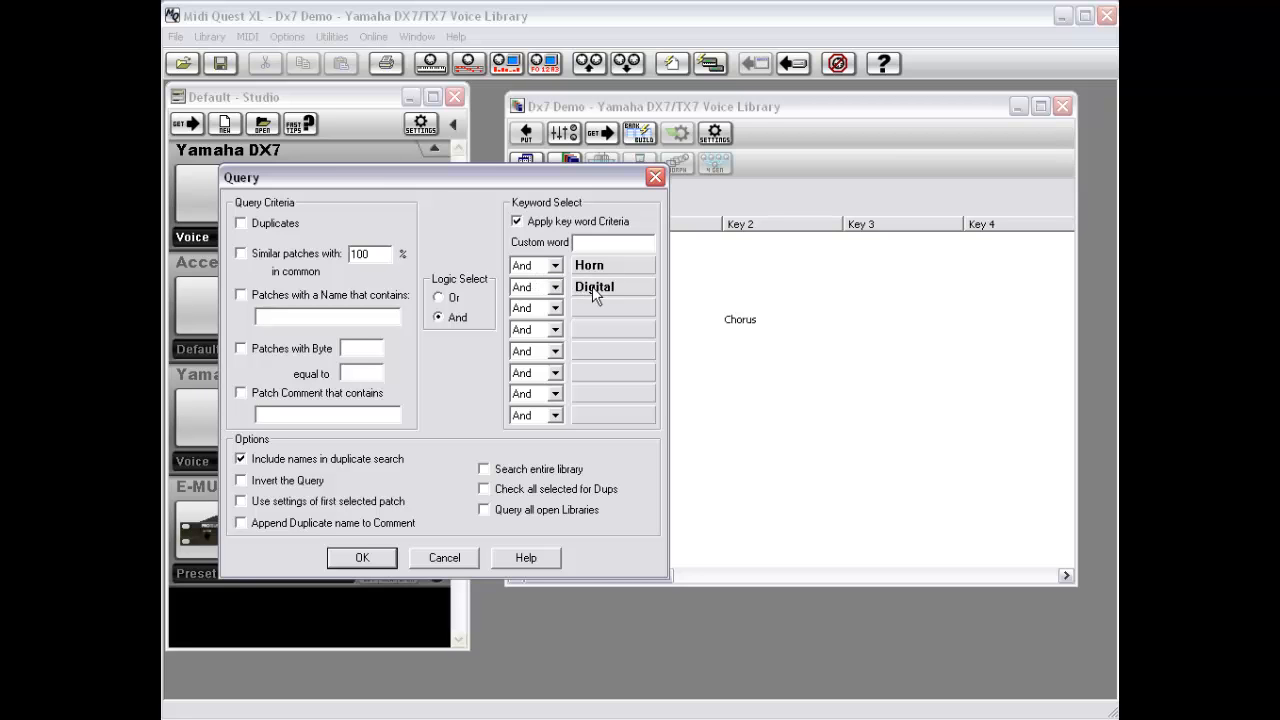
# Step: Try the Or and And Not operators for the Digital key word, set it to Xor, and reposition the Query dialog
pyautogui.click(555, 287)
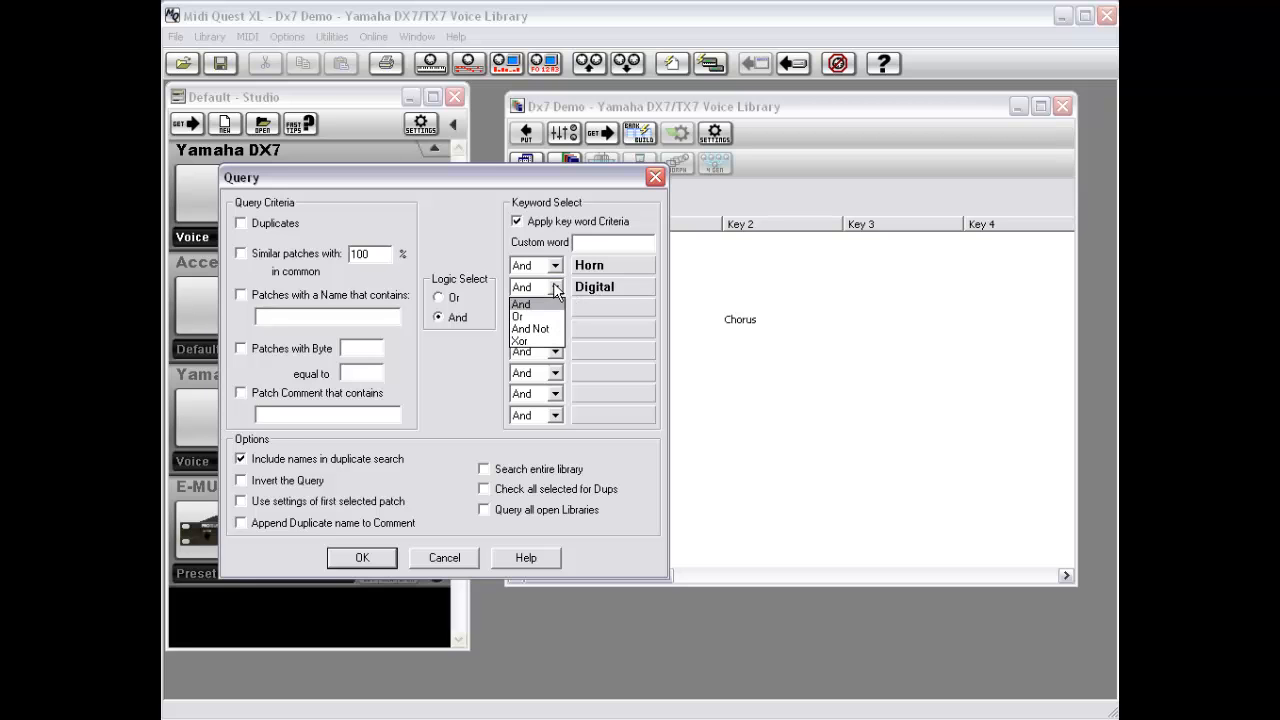
pyautogui.click(548, 316)
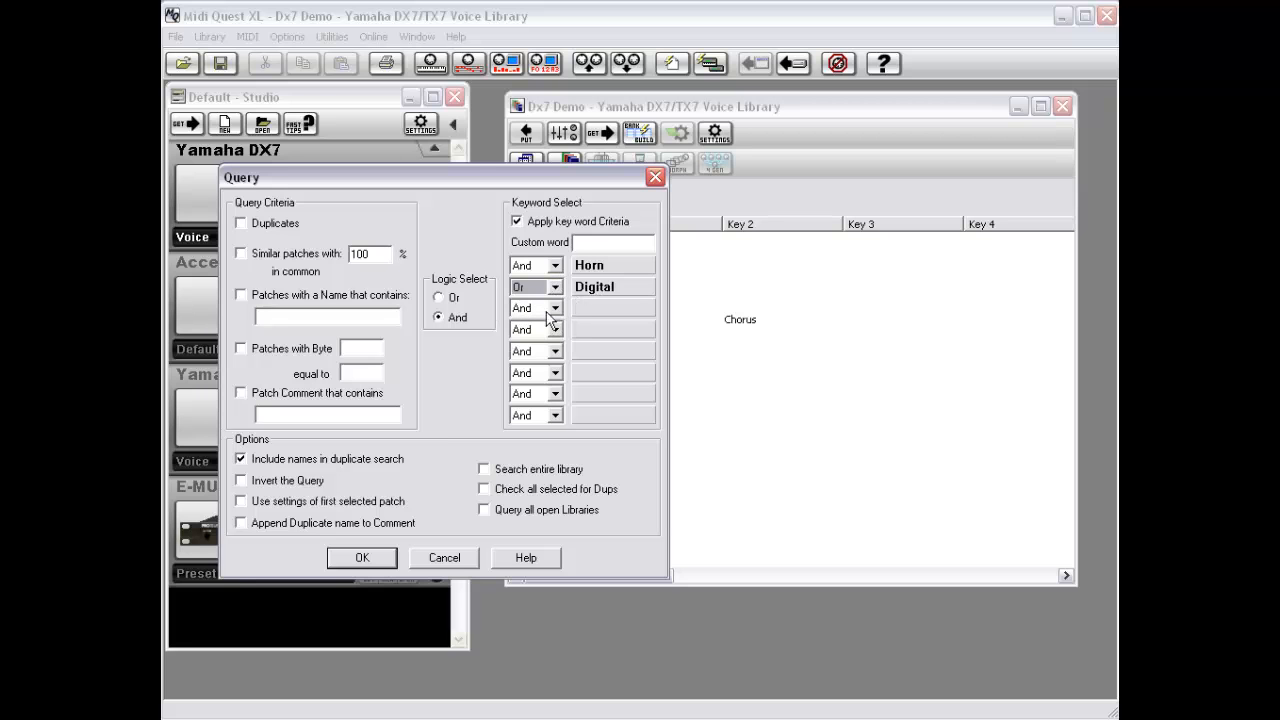
pyautogui.click(555, 287)
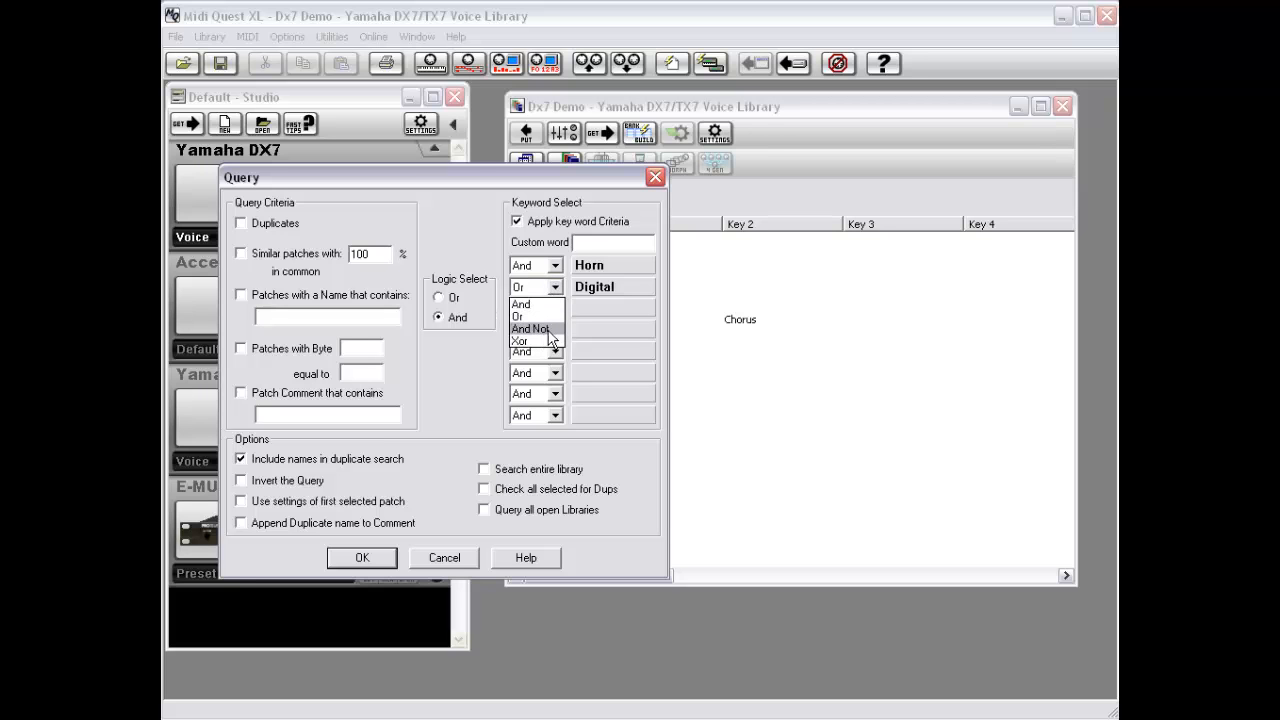
pyautogui.click(547, 332)
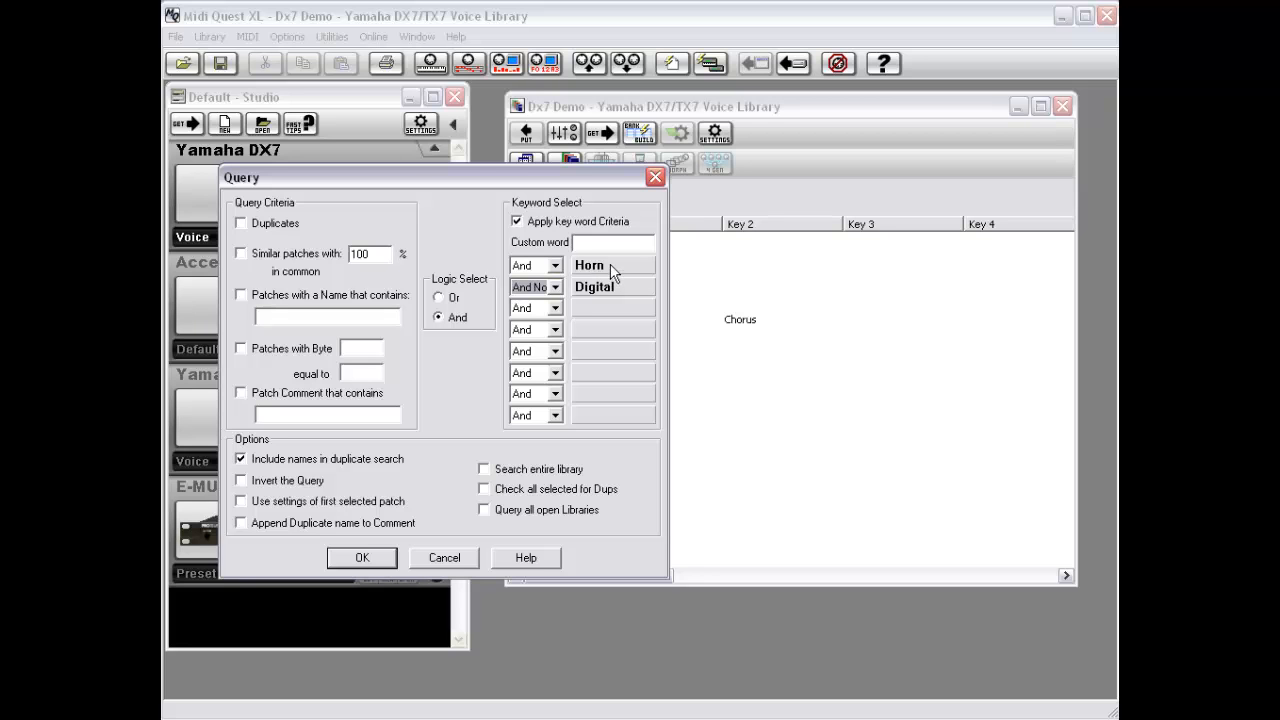
pyautogui.click(554, 288)
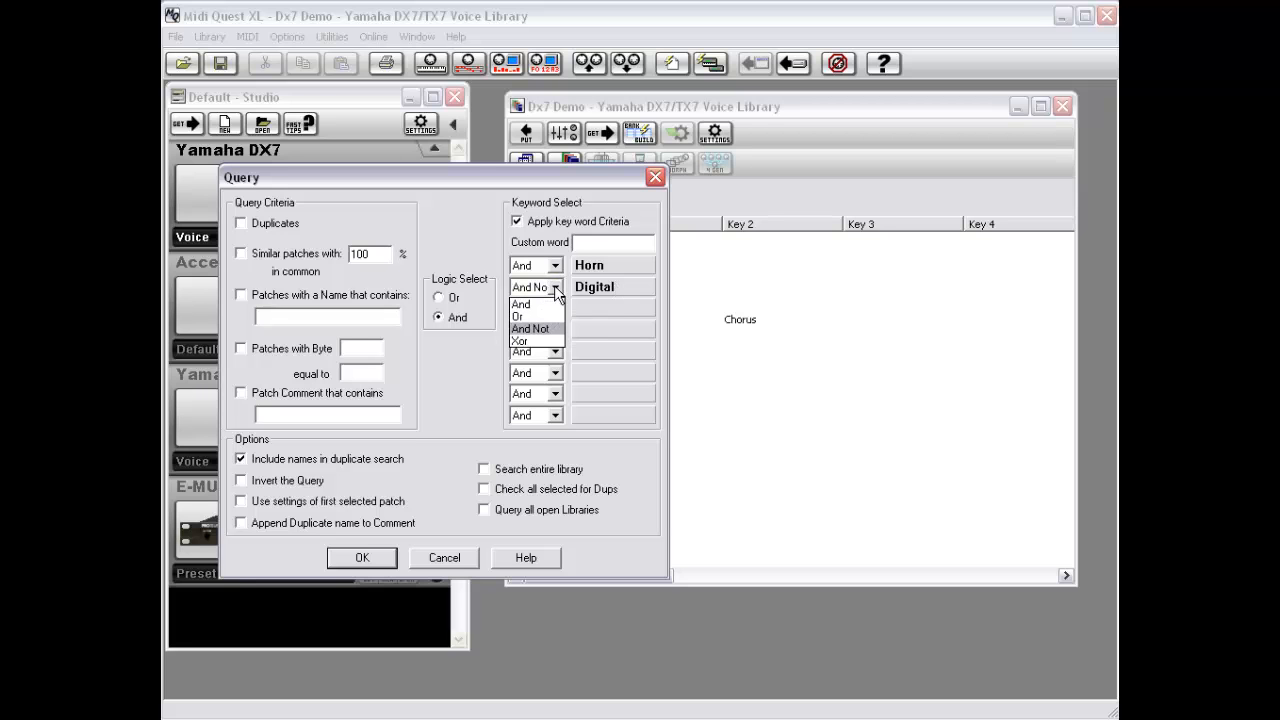
pyautogui.click(545, 339)
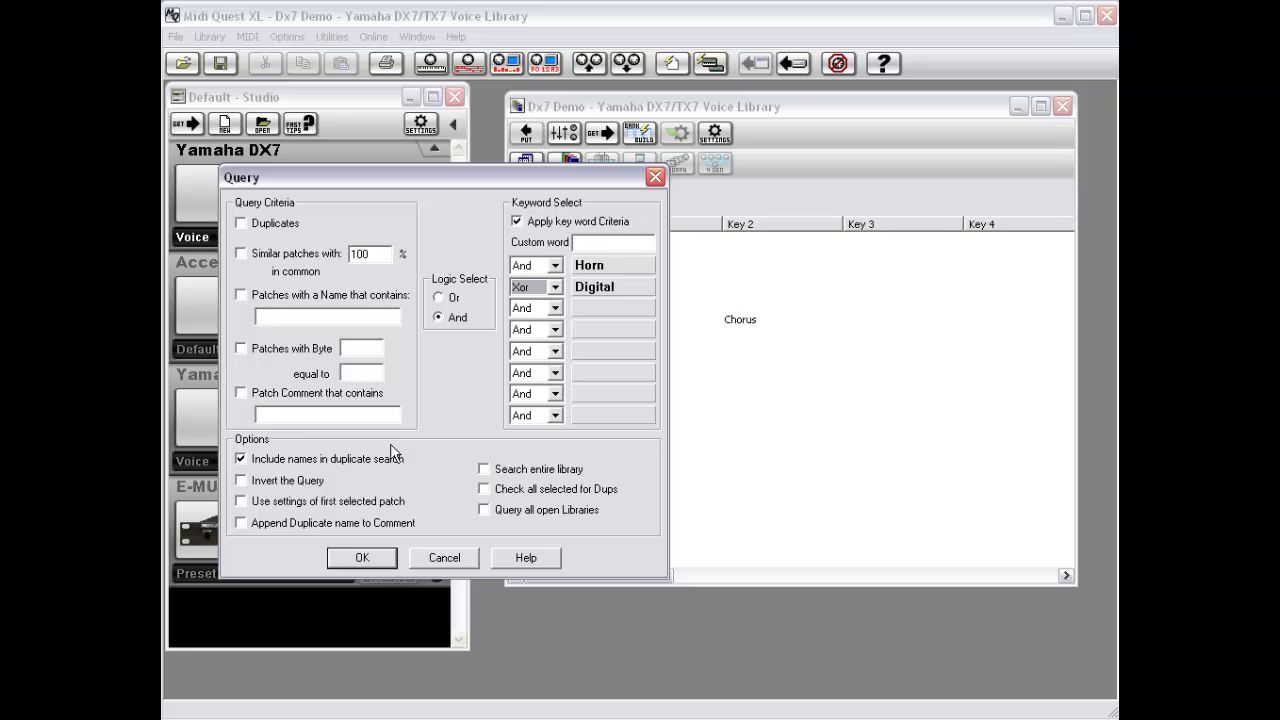
pyautogui.moveTo(604, 176); pyautogui.dragTo(693, 375)
pyautogui.moveTo(582, 368); pyautogui.dragTo(610, 209)
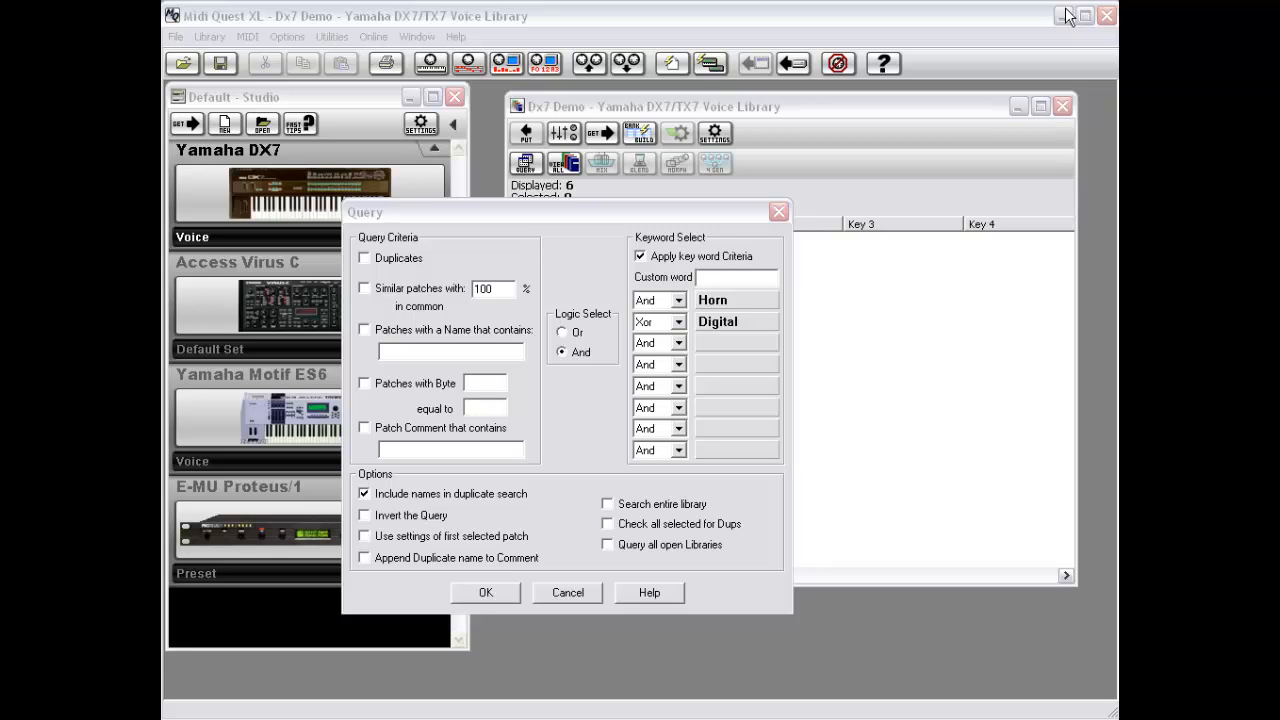
# Step: Try the Duplicates criterion with names excluded from the duplicate search, toggling the use of the first selected patch's settings on and off
pyautogui.moveTo(525, 210); pyautogui.dragTo(538, 237)
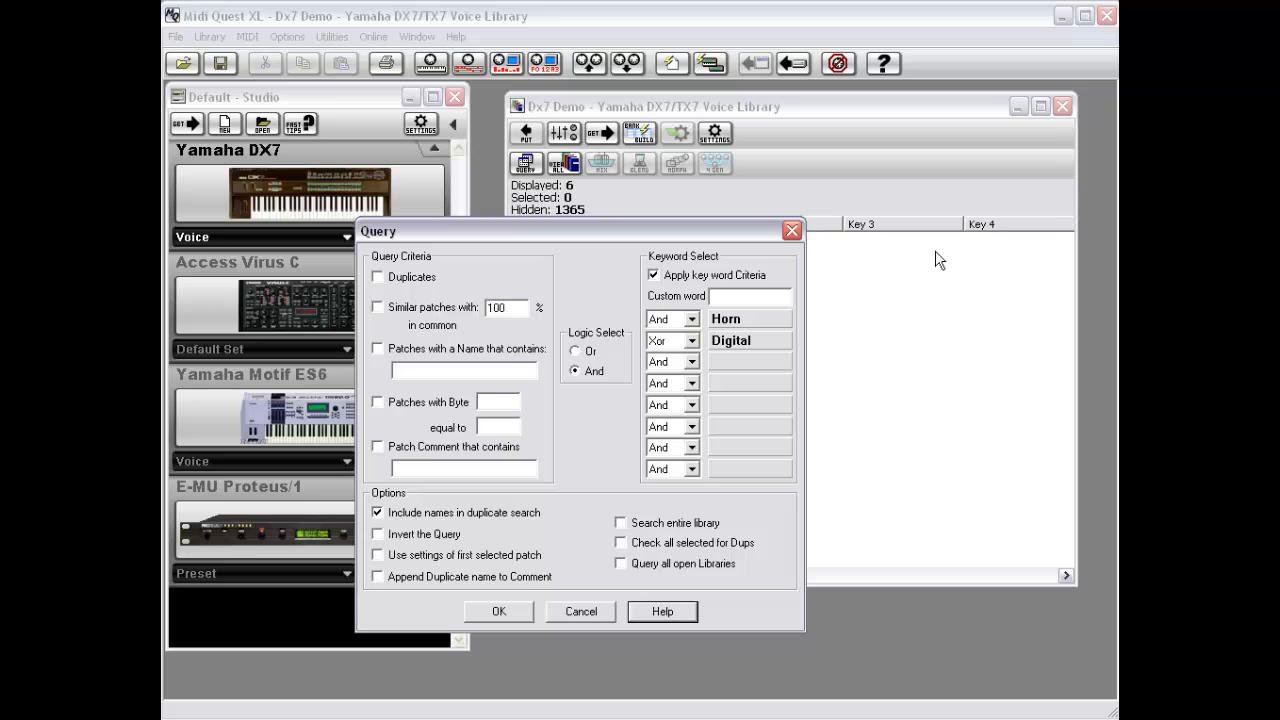
pyautogui.click(414, 281)
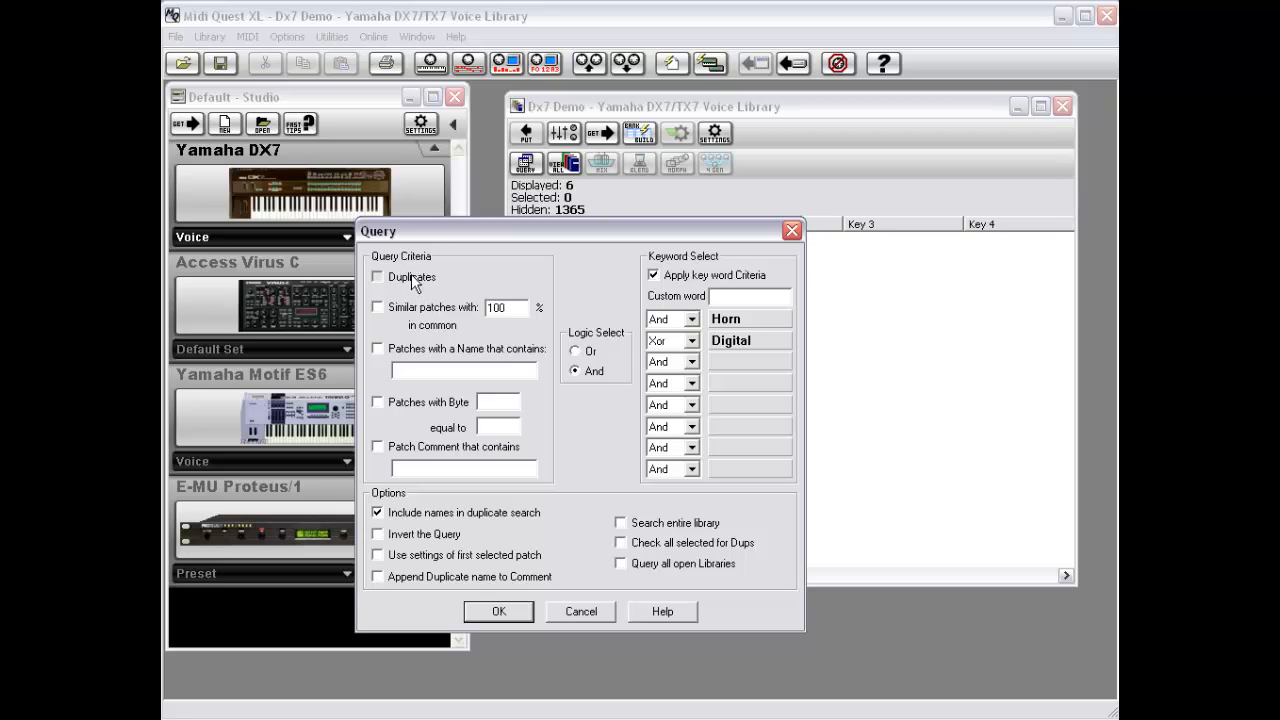
pyautogui.click(410, 561)
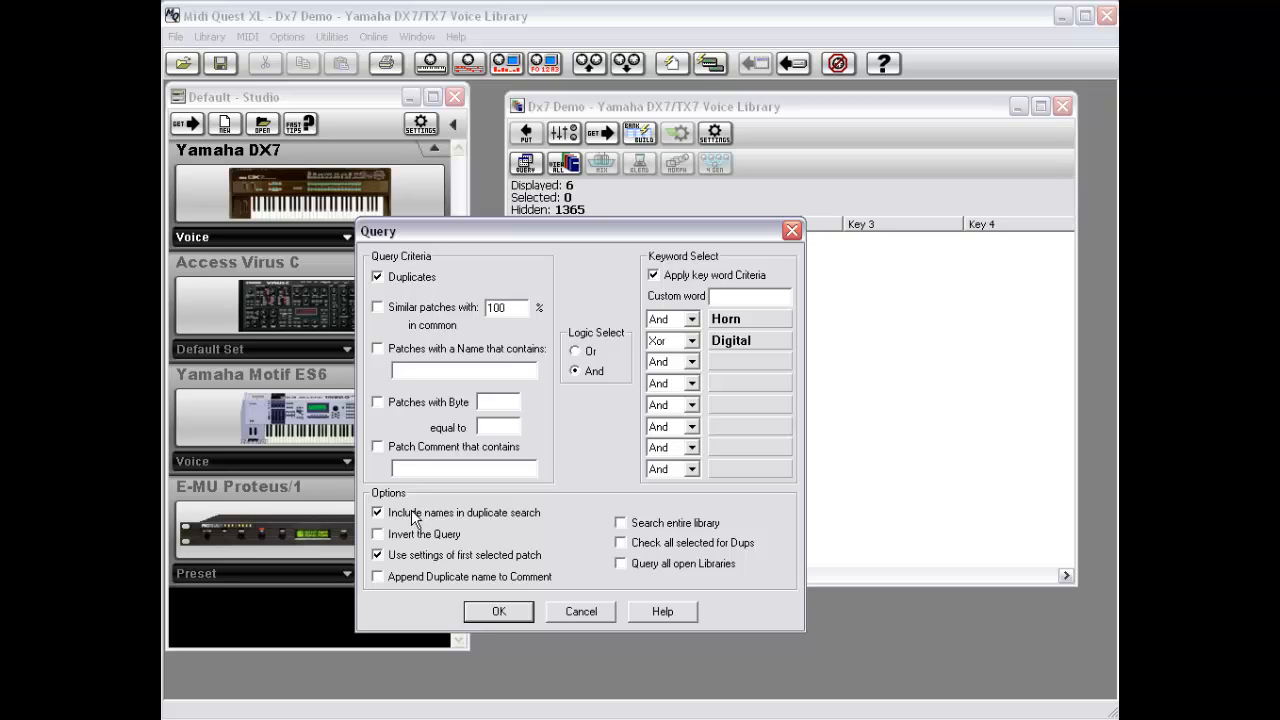
pyautogui.click(460, 513)
pyautogui.click(452, 556)
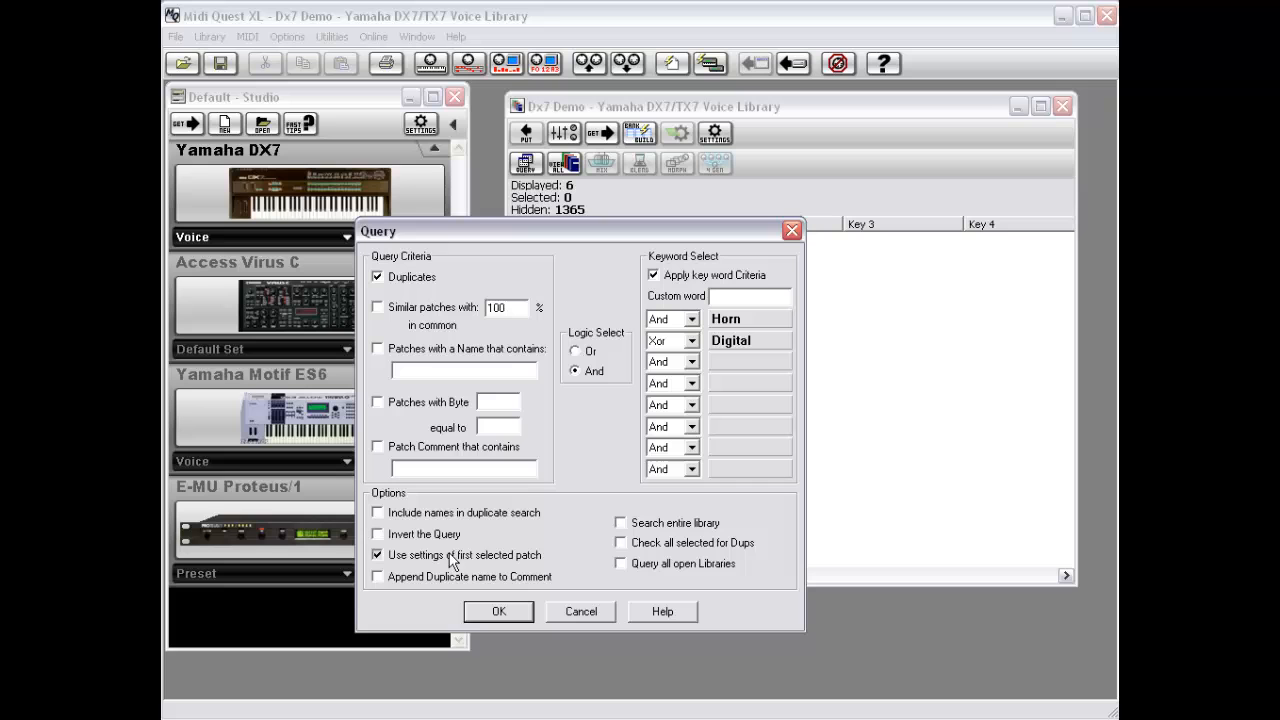
# Step: Try the Search entire library and Check all selected for Dups options, switching both on and off again
pyautogui.click(628, 527)
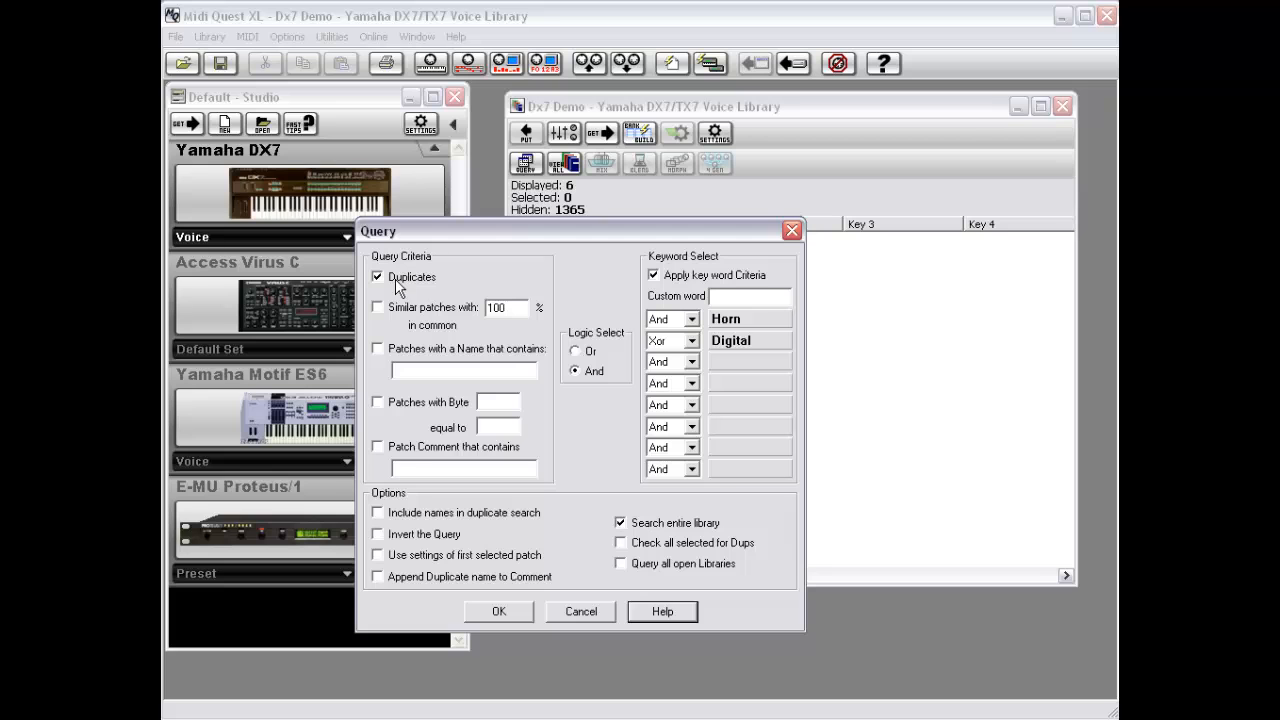
pyautogui.click(641, 542)
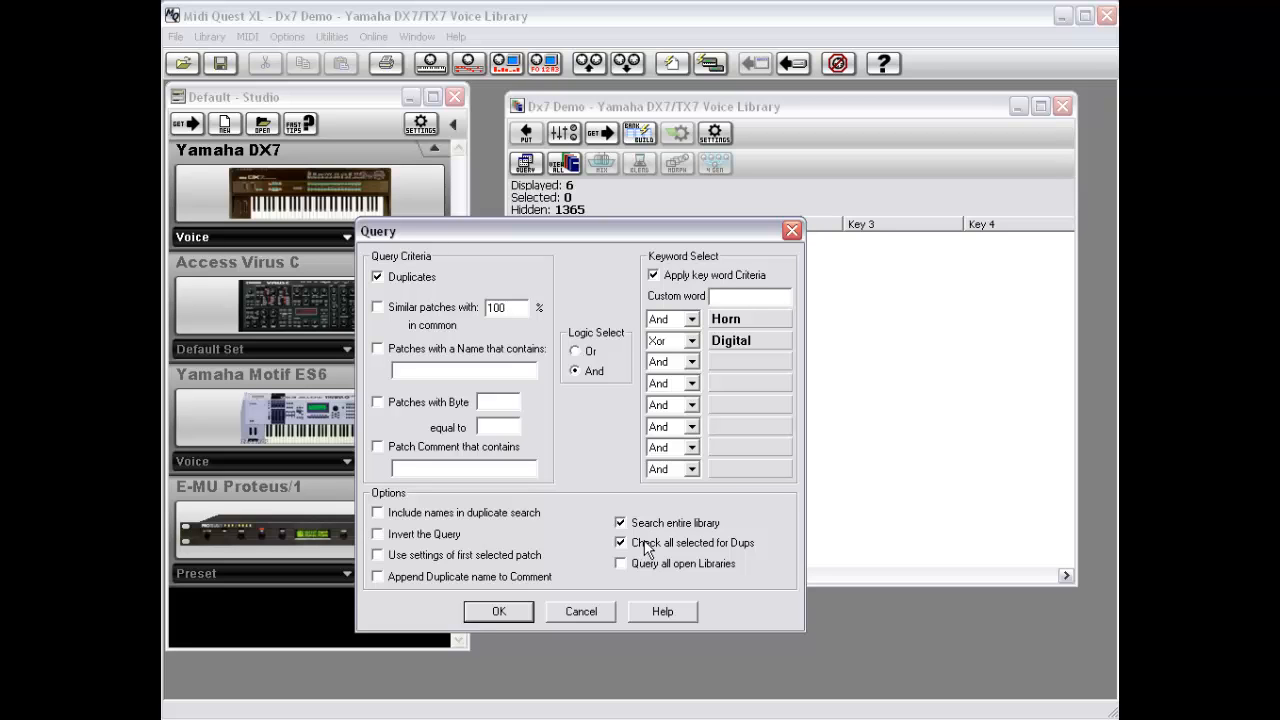
pyautogui.click(655, 524)
pyautogui.click(656, 543)
# Step: Reposition the Query dialog, try the Query all open Libraries option, and cancel the query
pyautogui.moveTo(716, 232); pyautogui.dragTo(749, 305)
pyautogui.moveTo(658, 305); pyautogui.dragTo(672, 213)
pyautogui.click(704, 545)
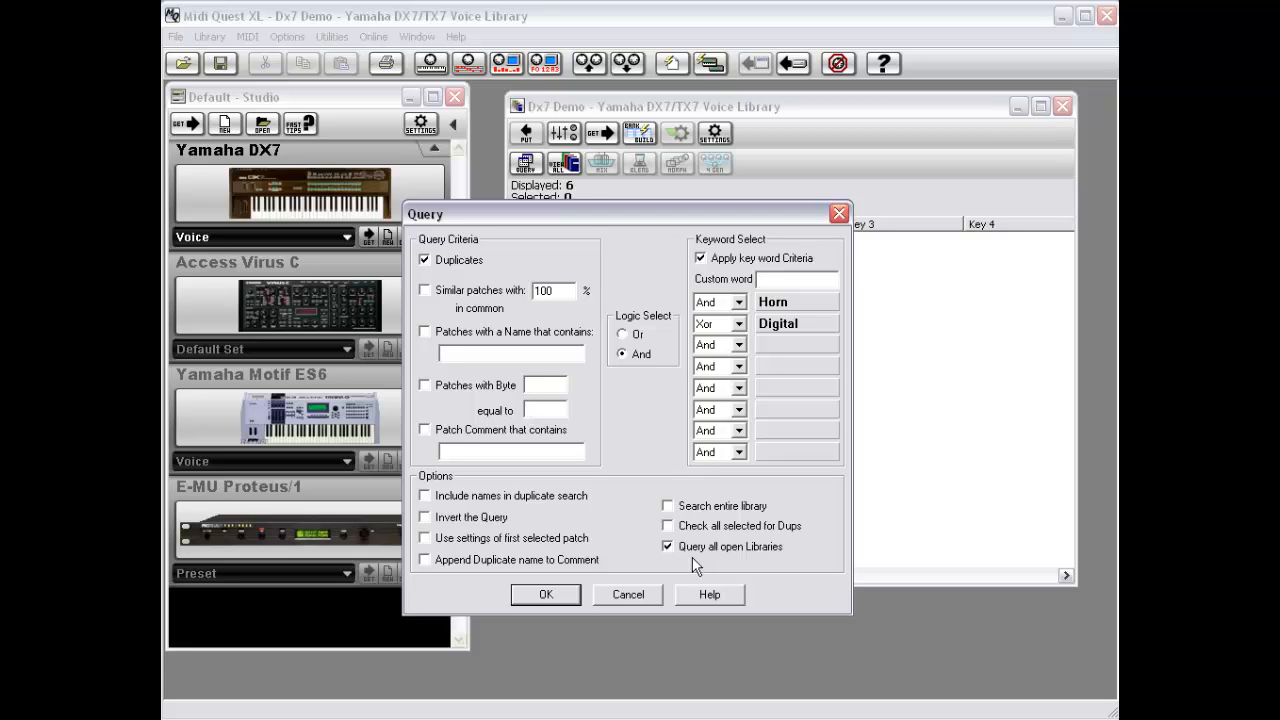
pyautogui.click(630, 596)
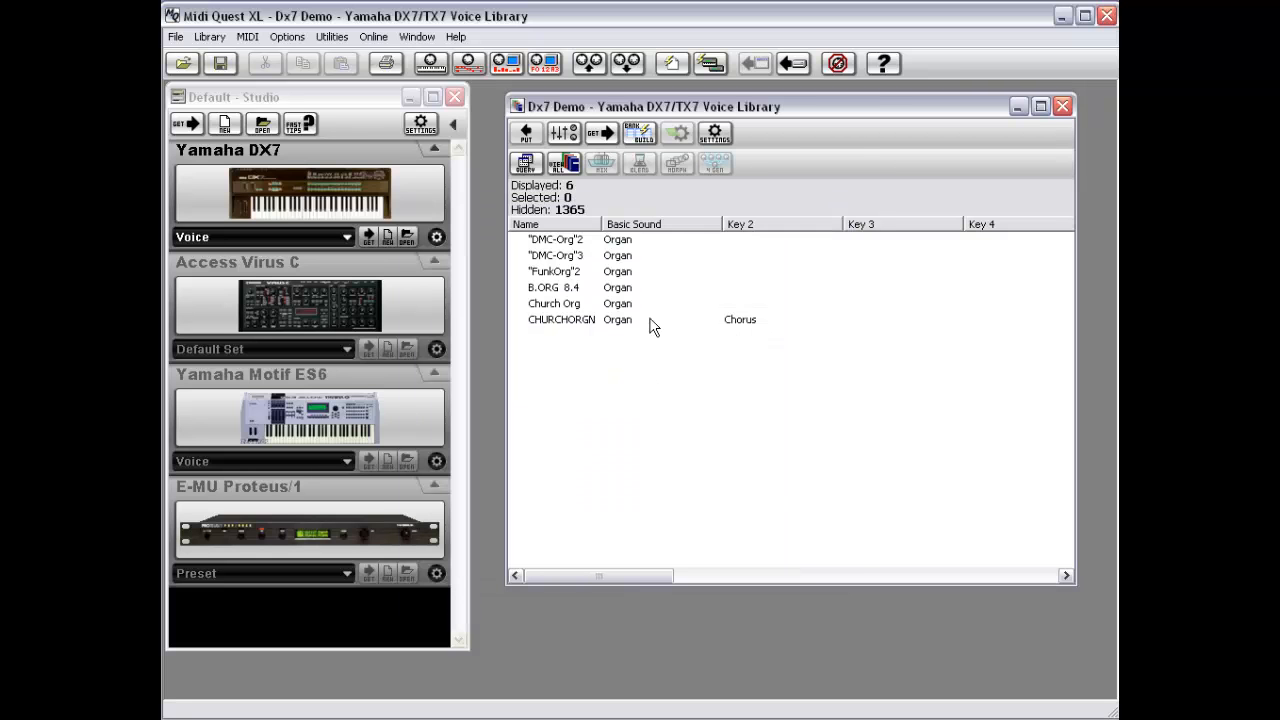
# Step: Hide the B.ORG 8.4 organ voice from the displayed list of the Dx7 Demo library
pyautogui.click(624, 289)
pyautogui.rightClick(624, 289)
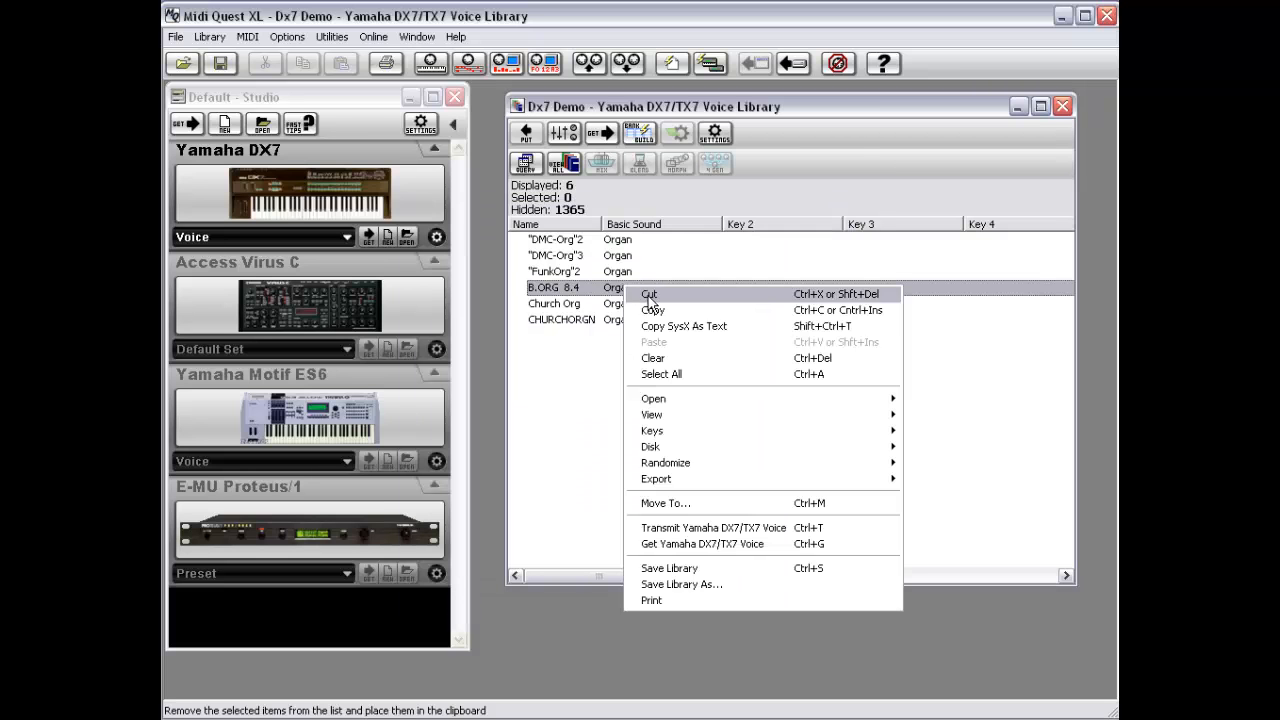
pyautogui.moveTo(671, 414)
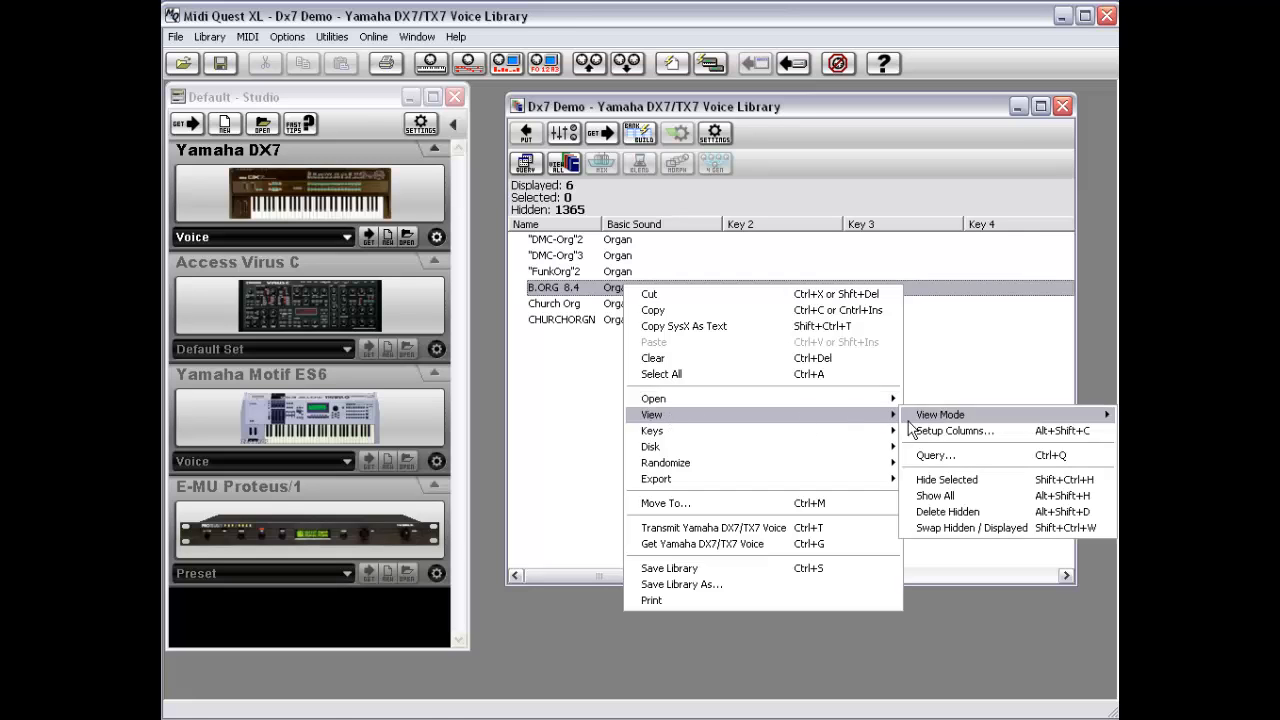
pyautogui.click(993, 487)
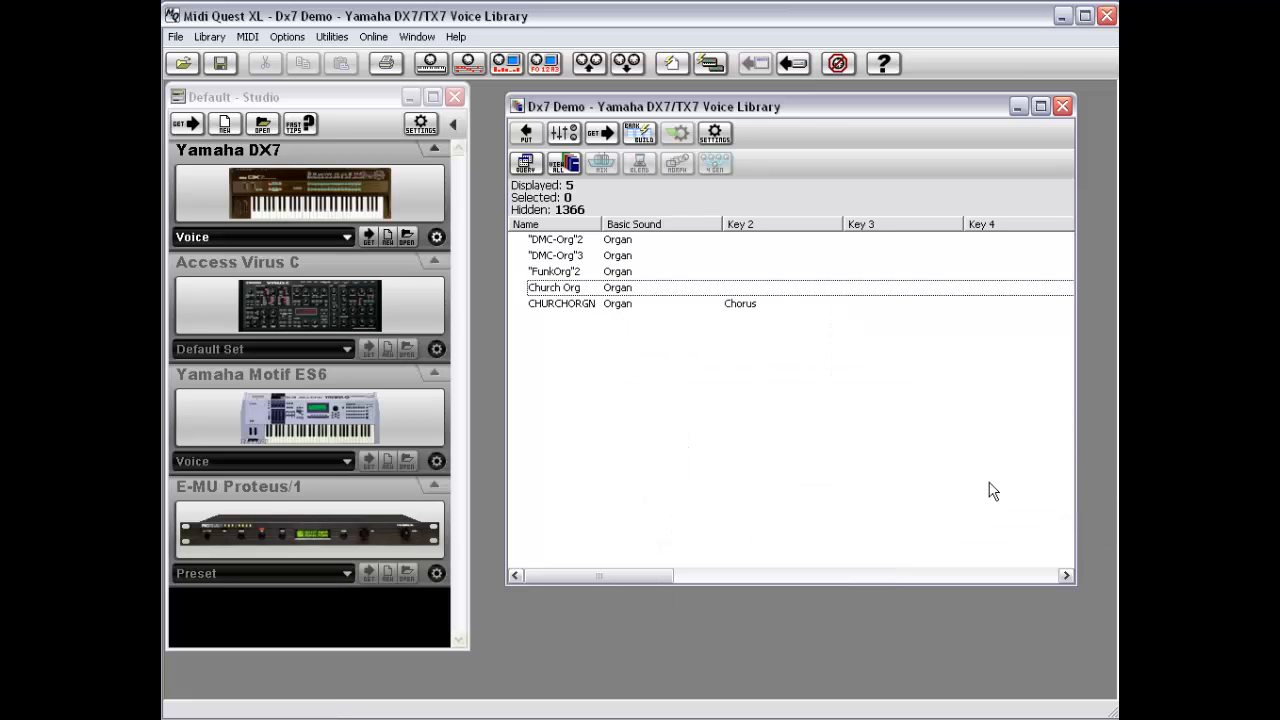
# Step: Show all hidden voices of the Dx7 Demo library again
pyautogui.rightClick(621, 290)
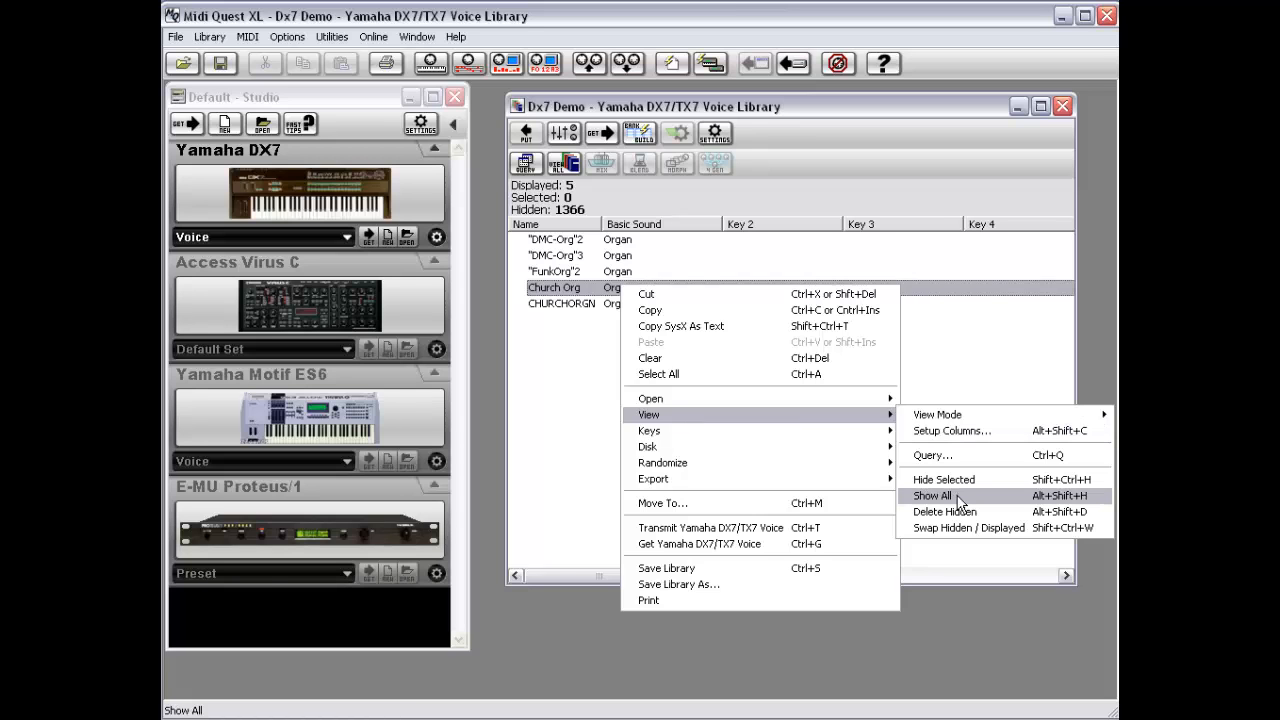
pyautogui.click(958, 497)
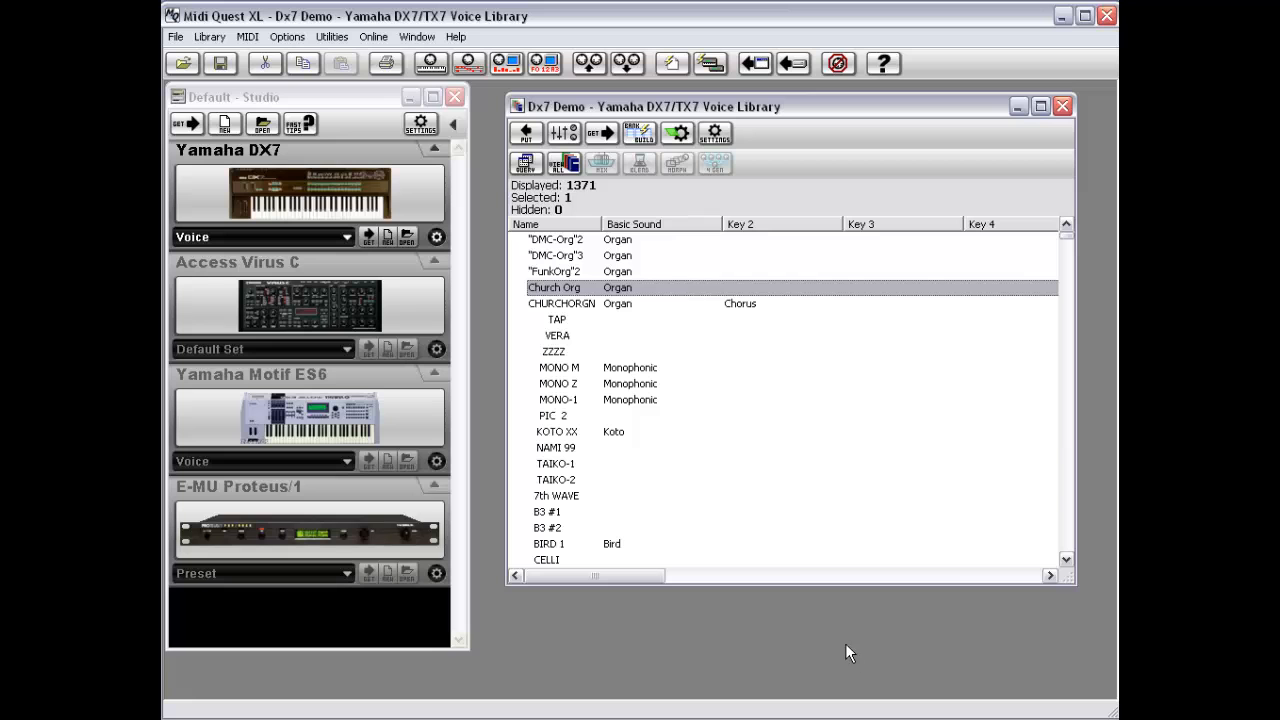
pyautogui.rightClick(680, 303)
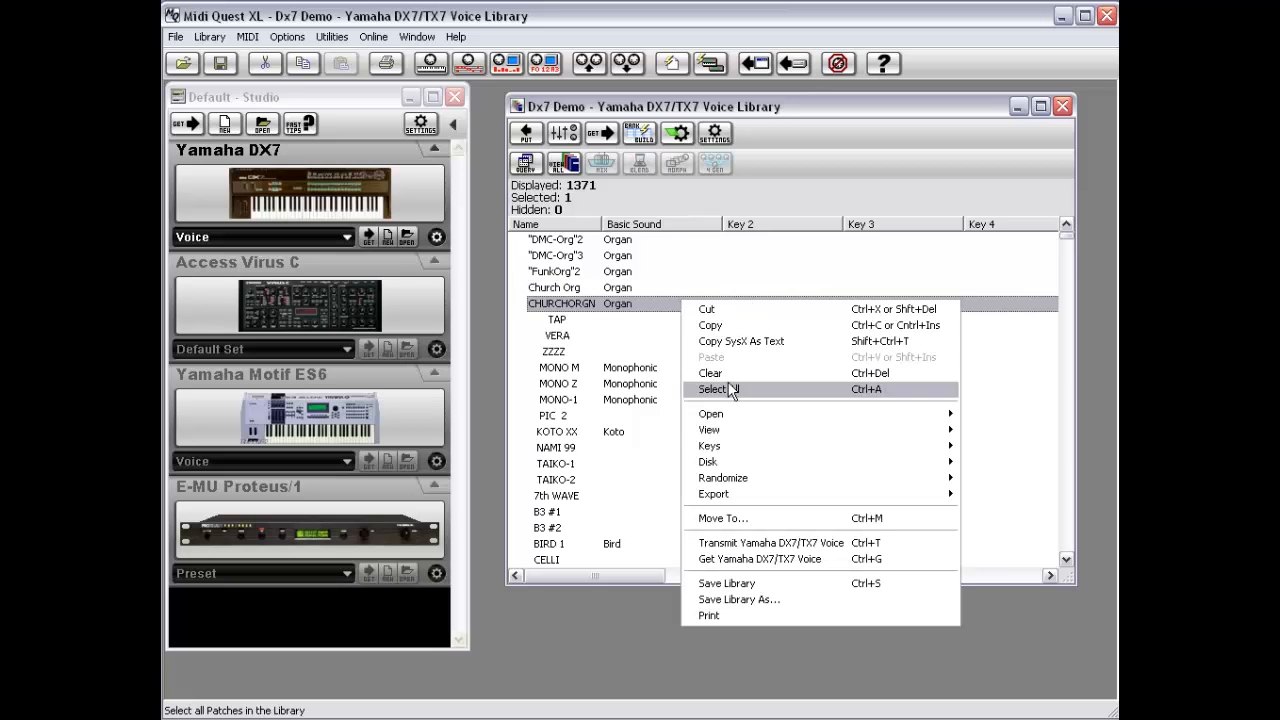
pyautogui.moveTo(733, 432)
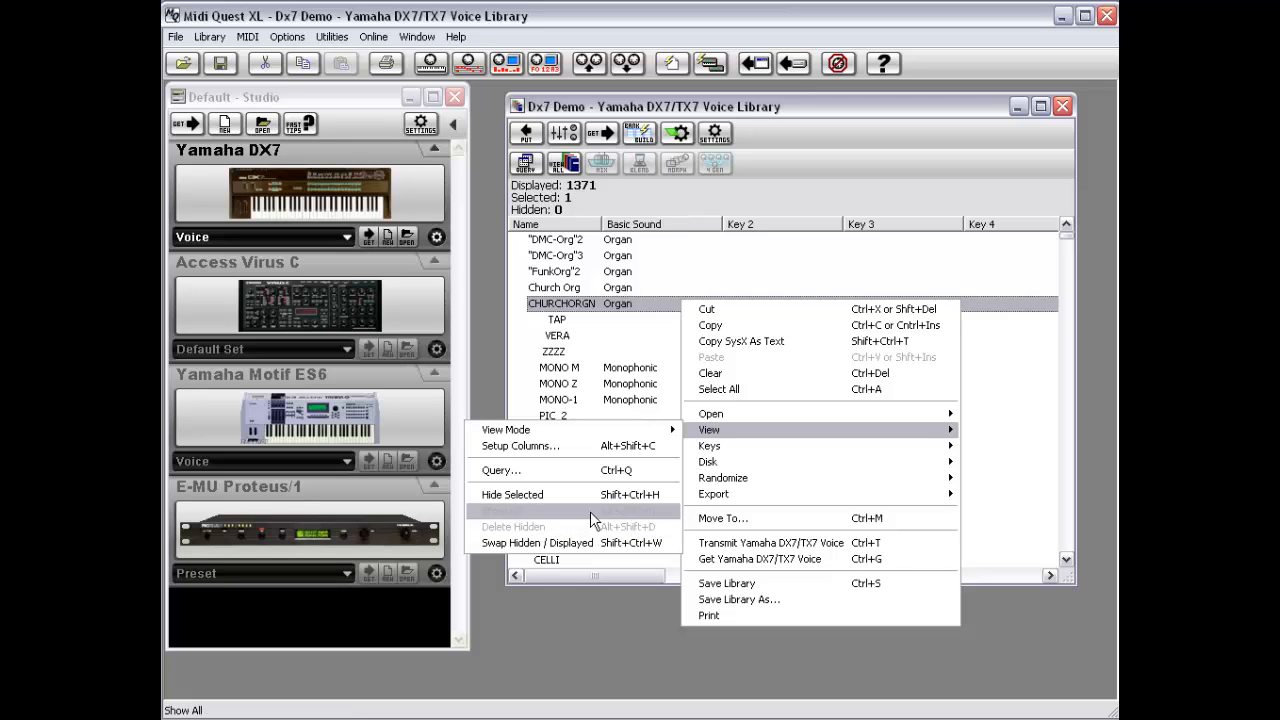
# Step: Hide the three consecutive voices ZZZZ, MONO M and MONO Z from the library list
pyautogui.click(590, 351)
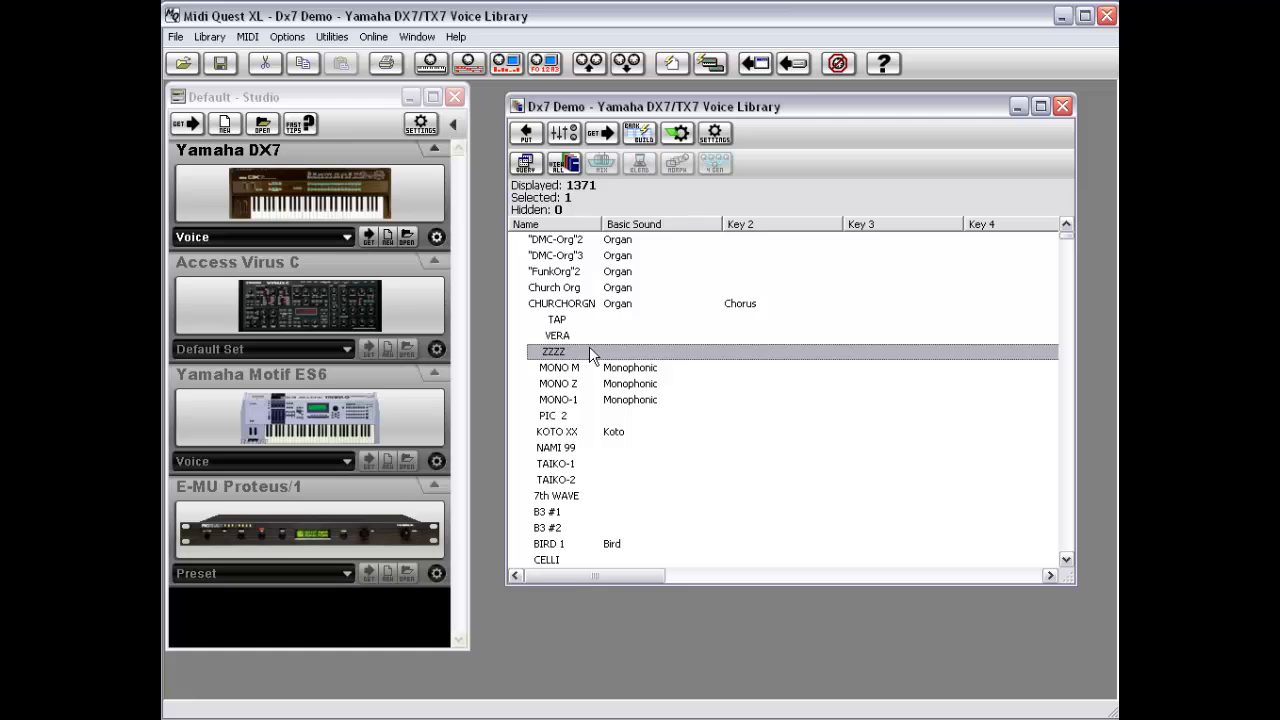
pyautogui.keyDown('shift'); pyautogui.click(591, 383); pyautogui.keyUp('shift')
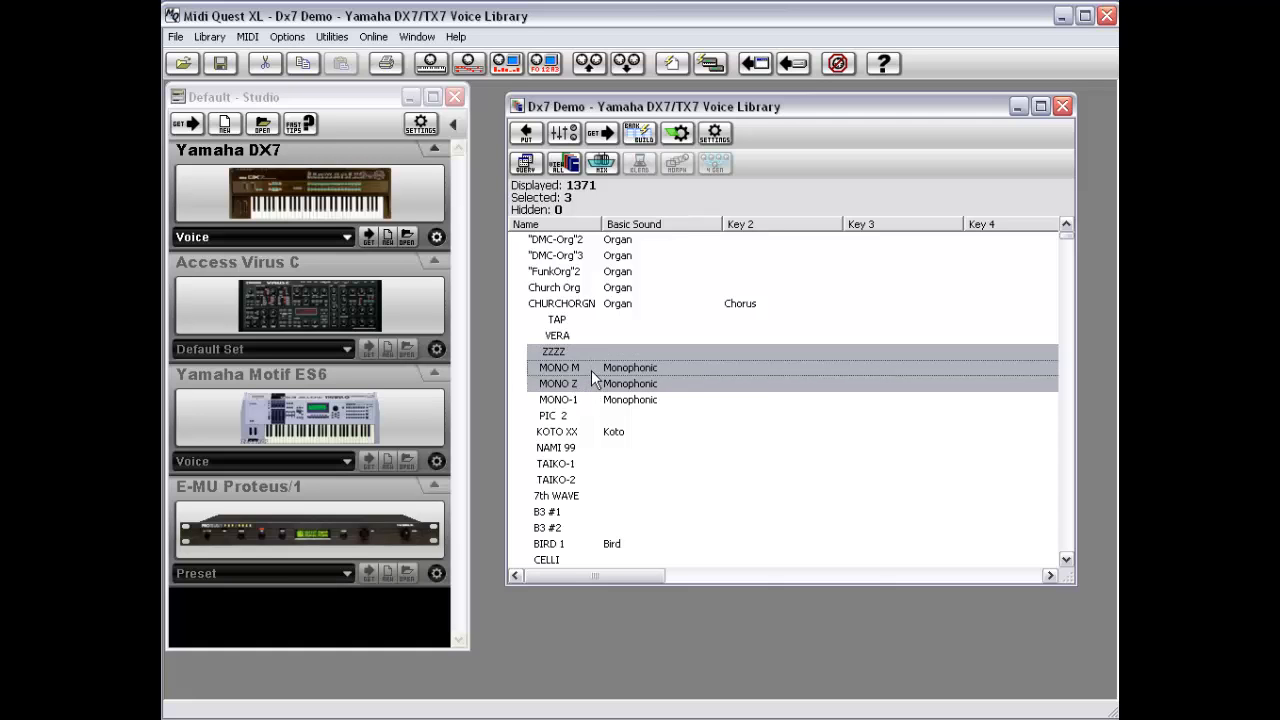
pyautogui.rightClick(591, 379)
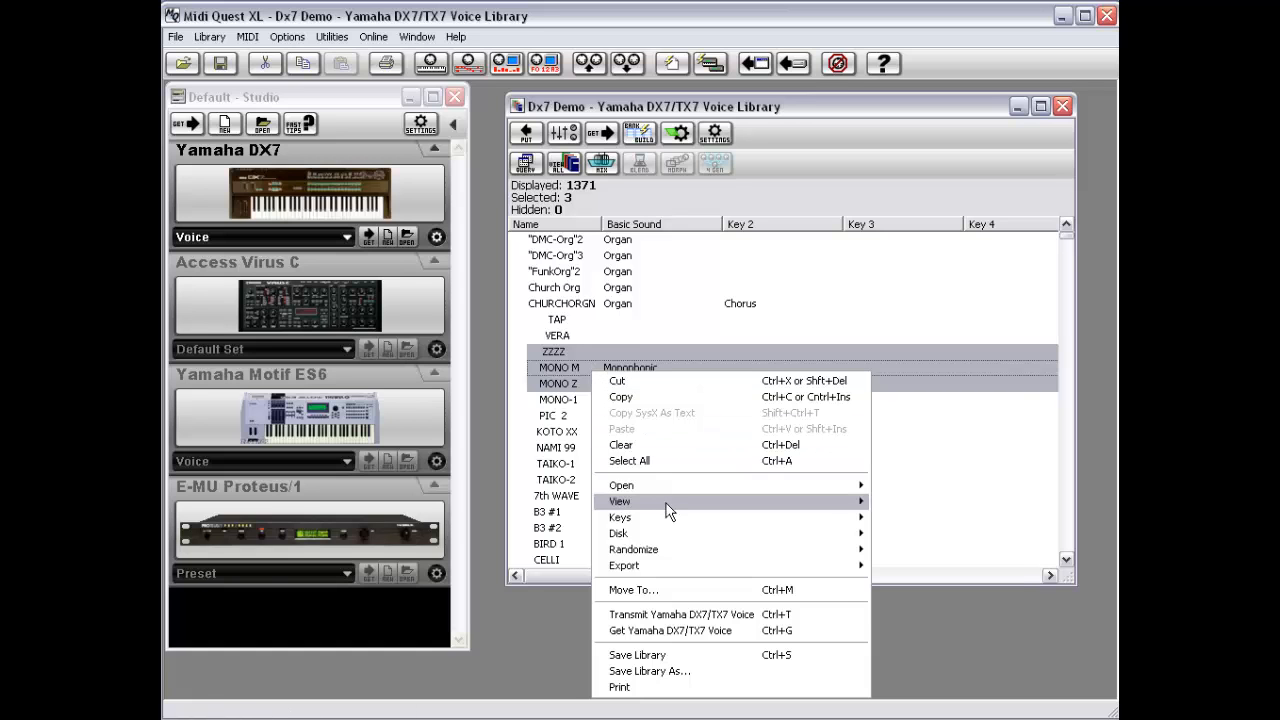
pyautogui.moveTo(670, 512)
pyautogui.click(930, 567)
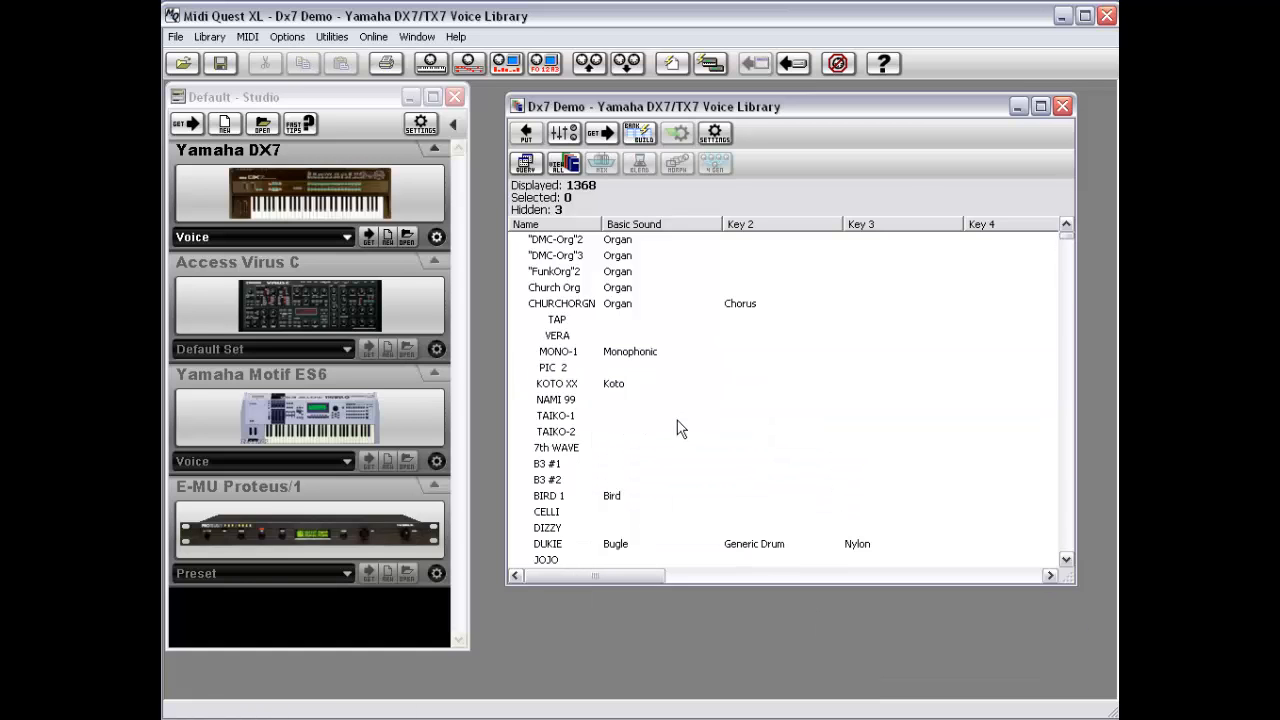
pyautogui.rightClick(655, 369)
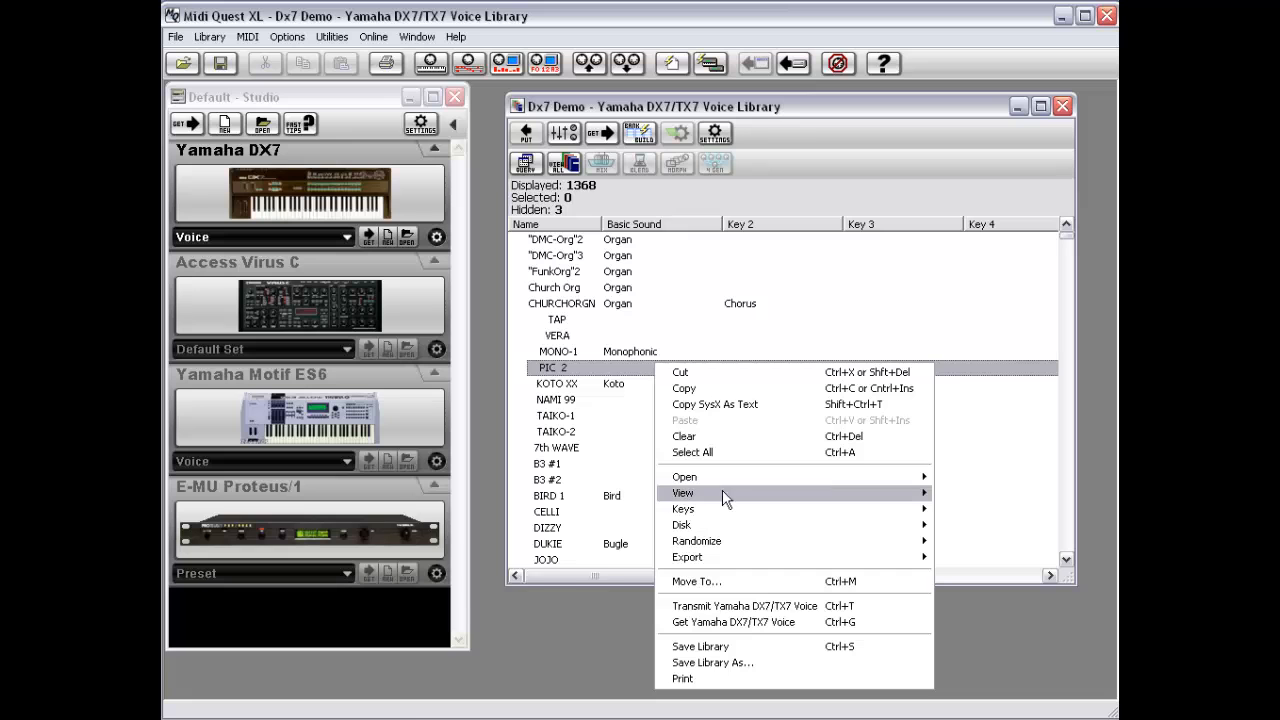
pyautogui.moveTo(727, 495)
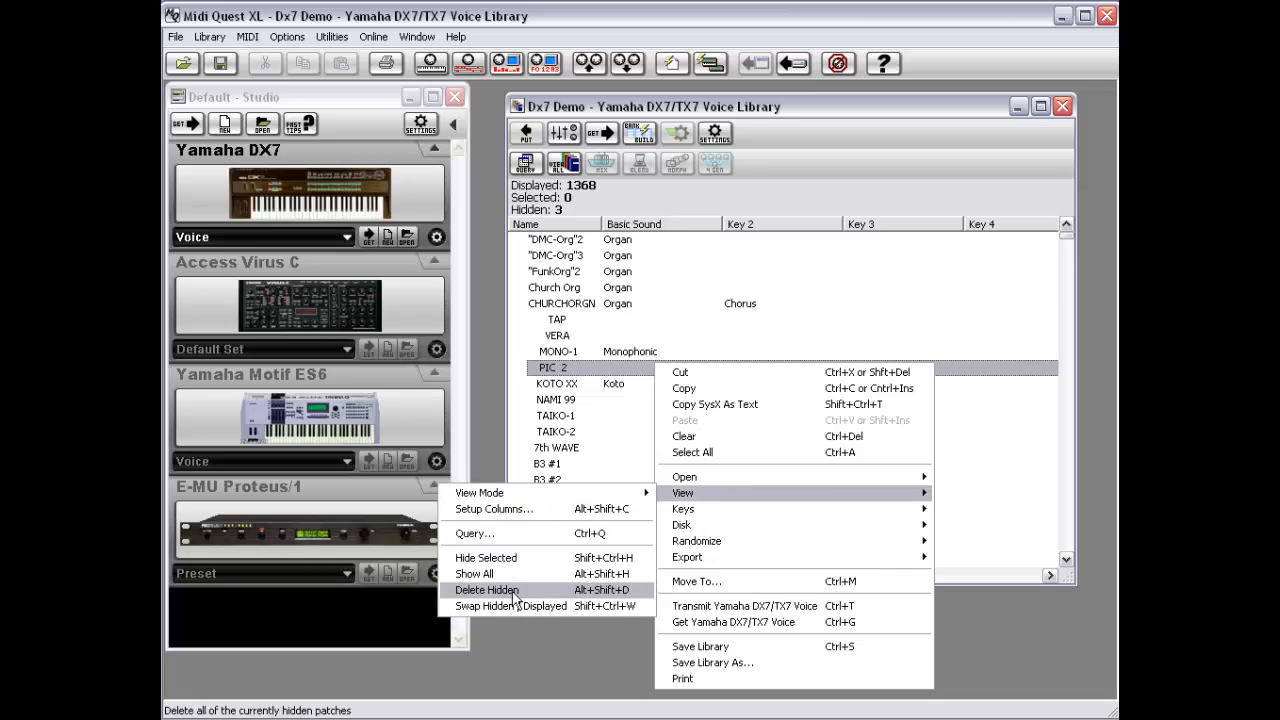
pyautogui.click(569, 213)
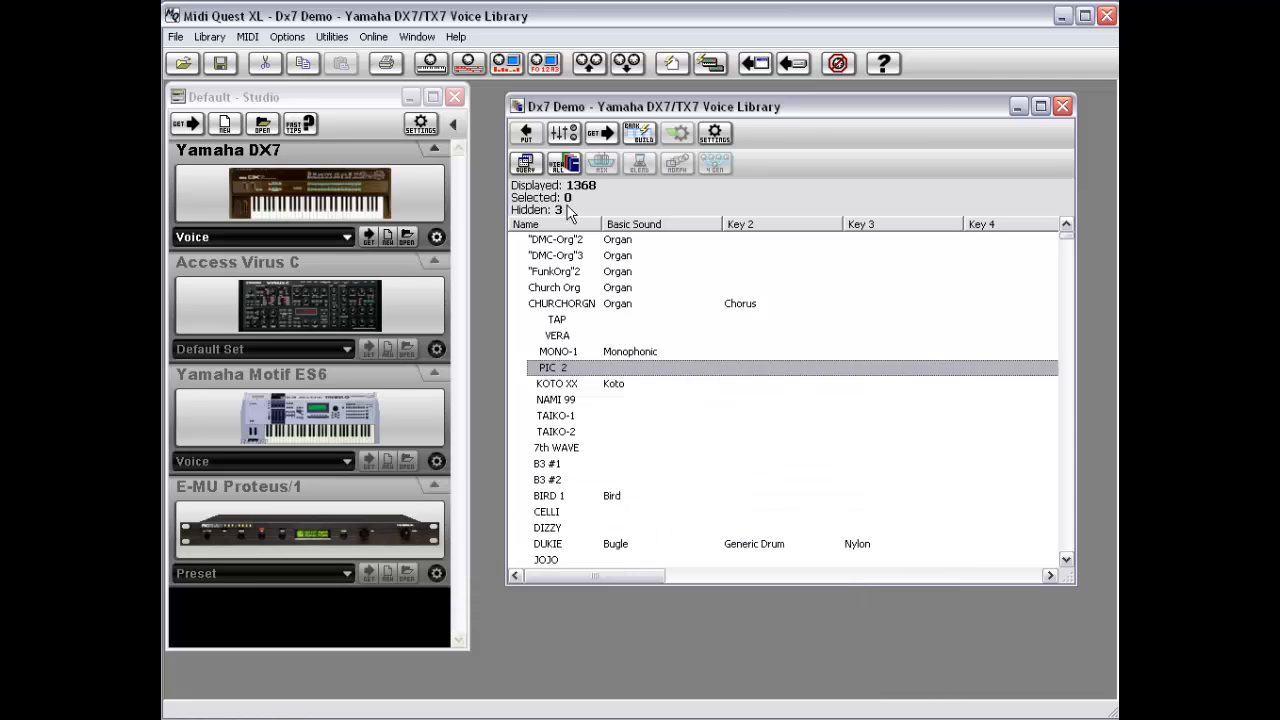
# Step: Delete all currently hidden patches from the voice library and confirm the deletion
pyautogui.rightClick(591, 368)
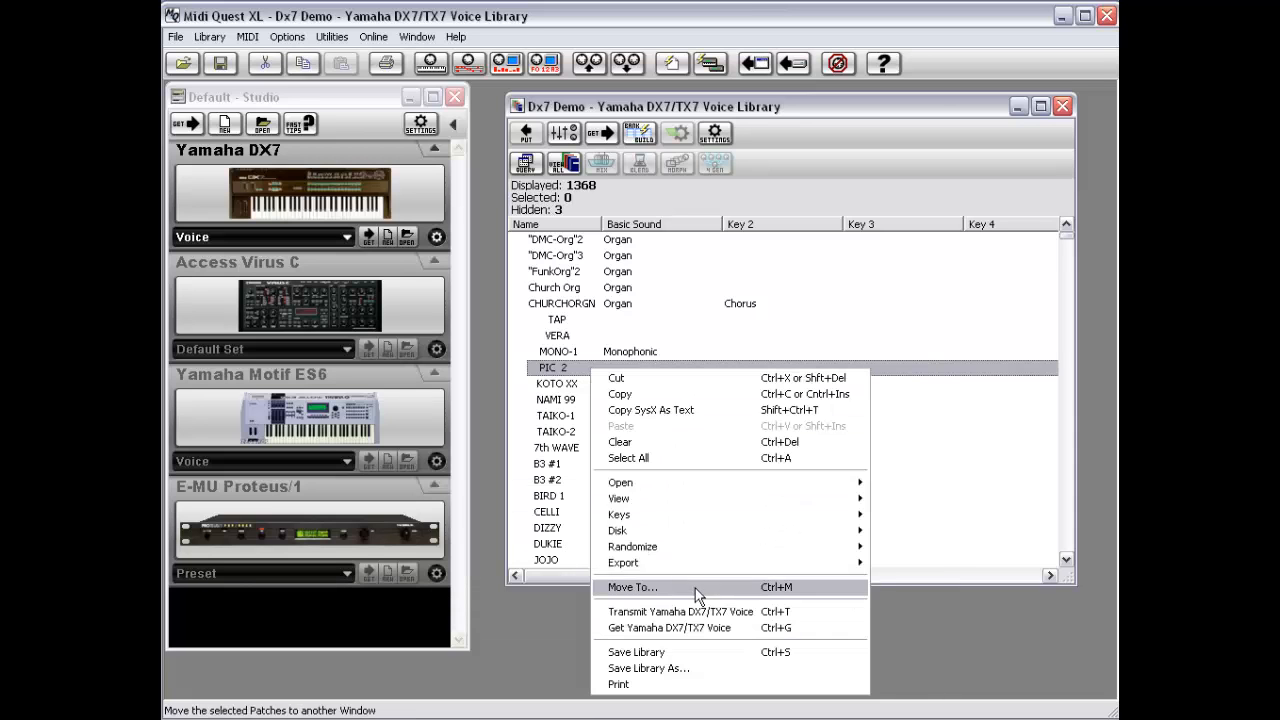
pyautogui.moveTo(690, 540)
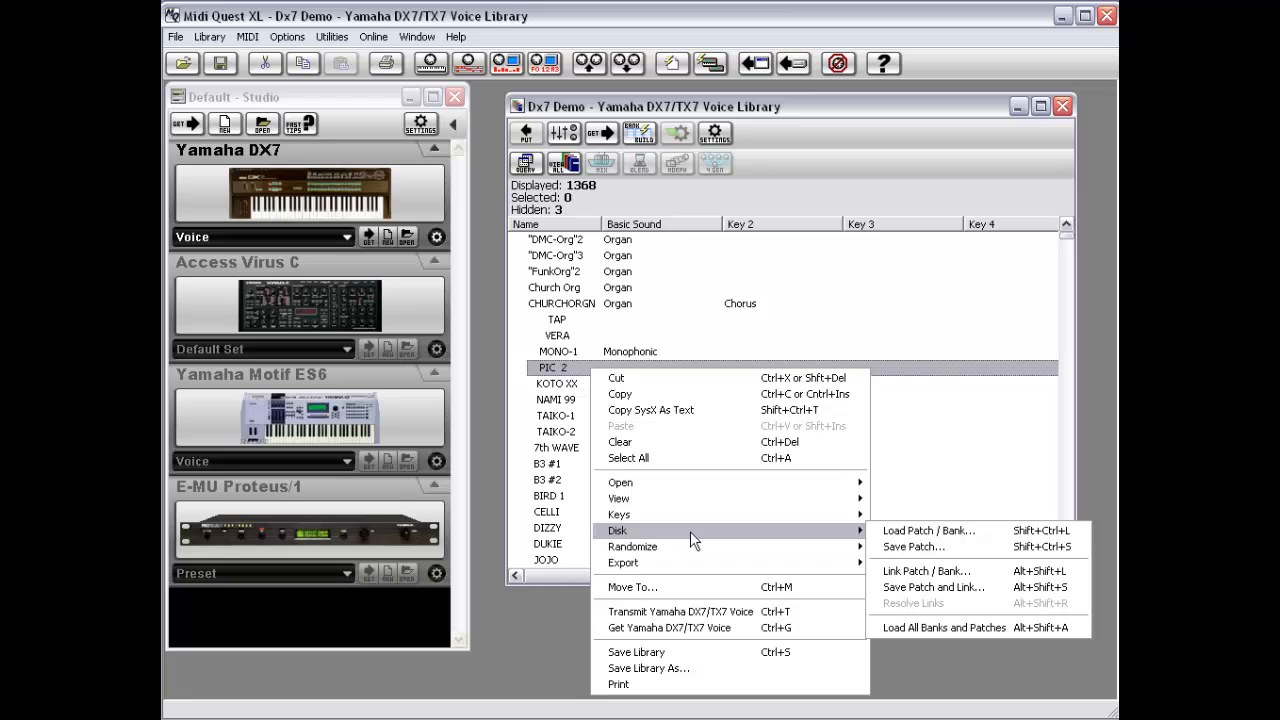
pyautogui.moveTo(707, 497)
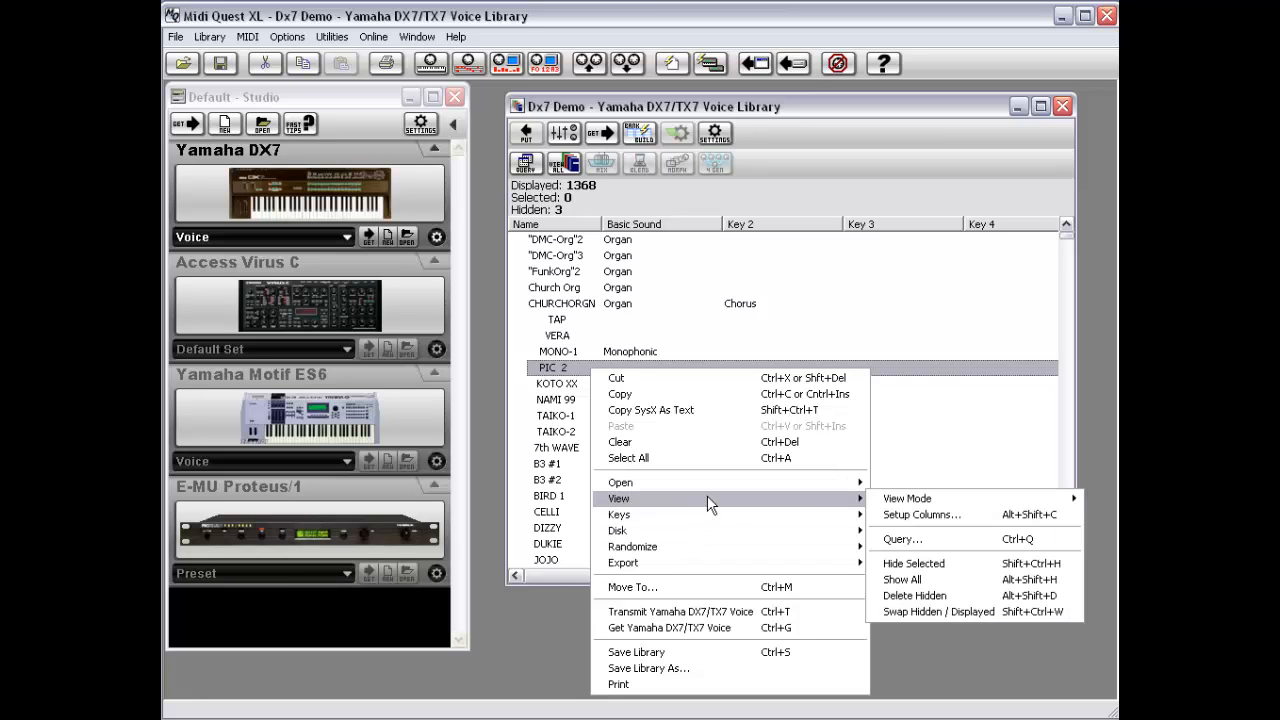
pyautogui.click(986, 595)
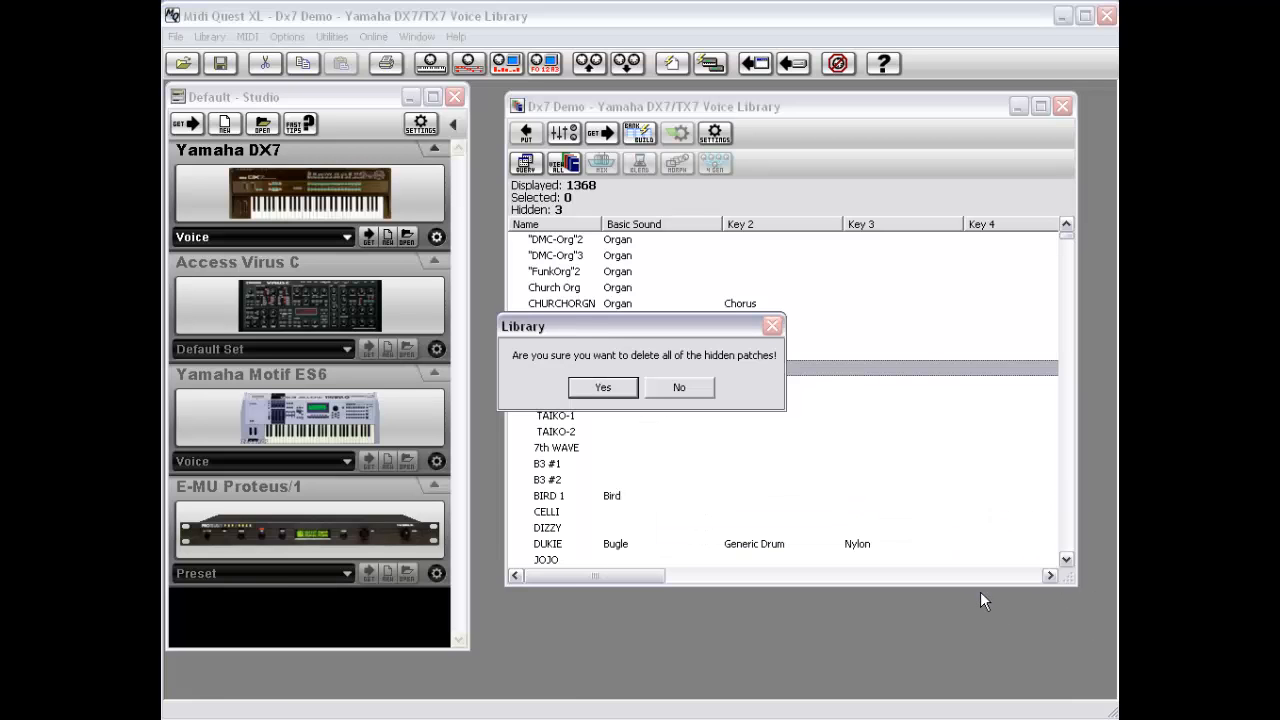
pyautogui.click(604, 388)
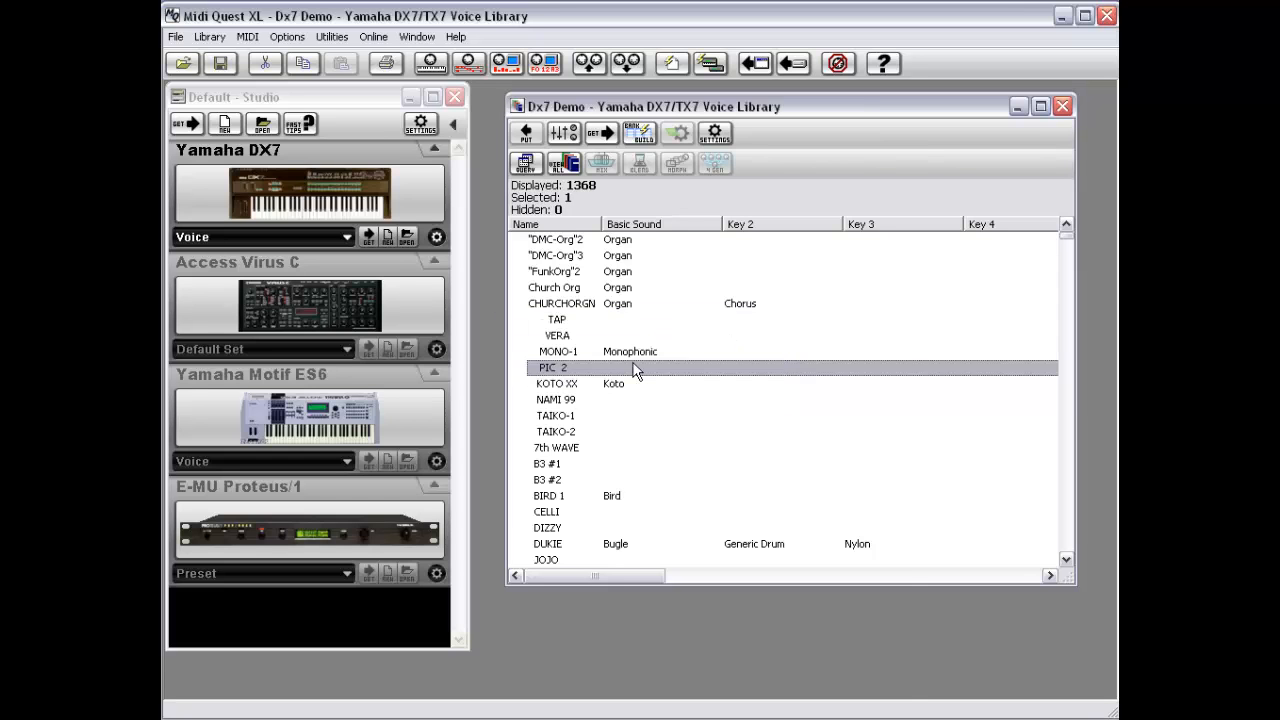
# Step: Hide the range of voices from "DMC-Org"3 through CELLI in the library list
pyautogui.rightClick(635, 369)
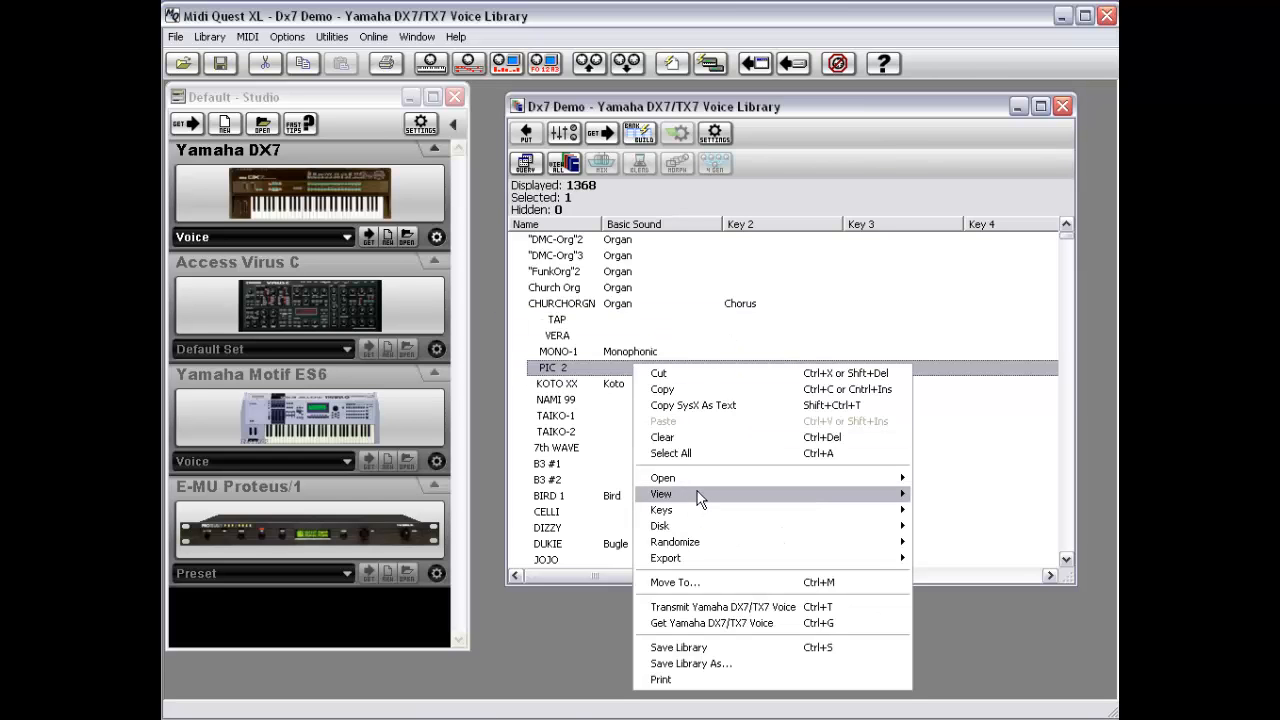
pyautogui.moveTo(699, 498)
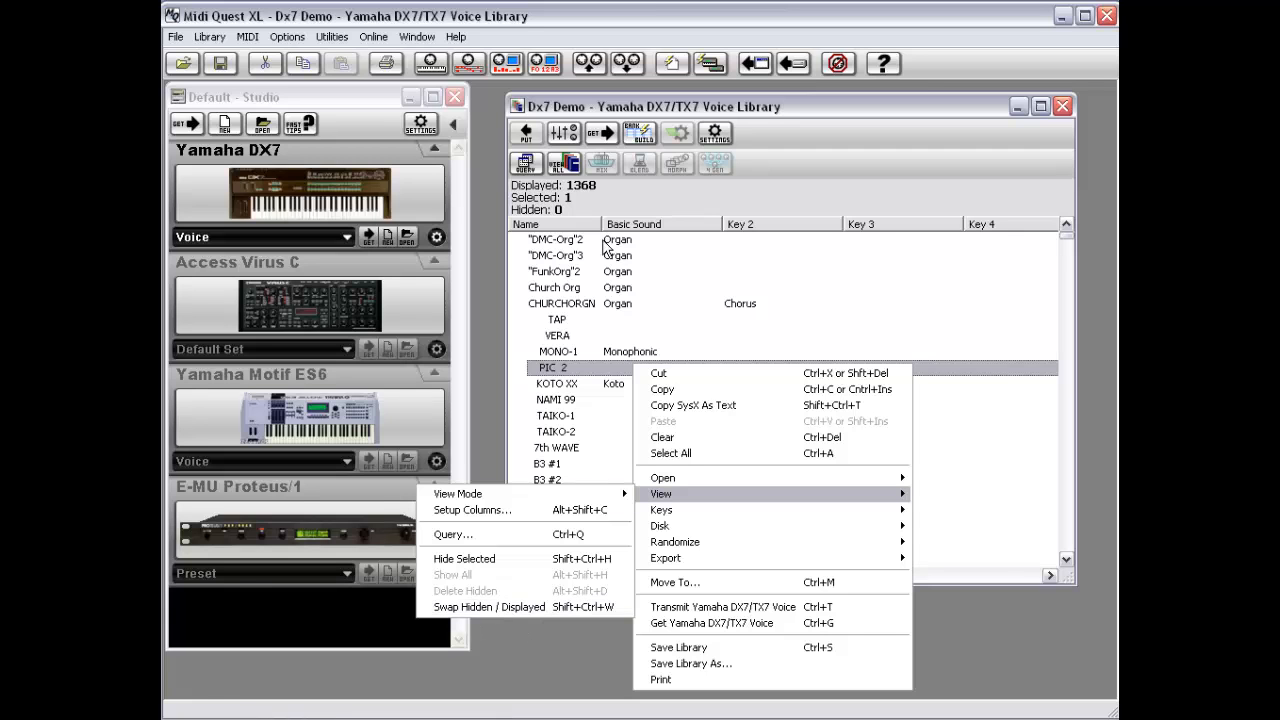
pyautogui.click(621, 262)
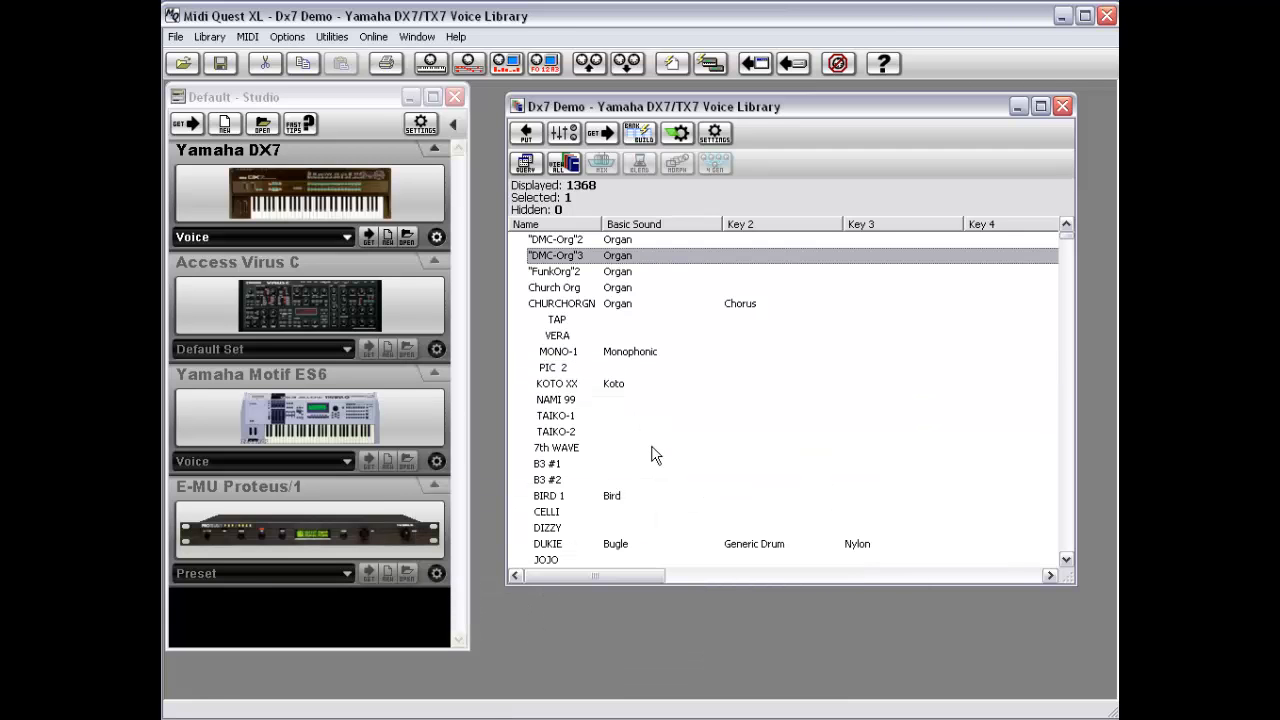
pyautogui.keyDown('shift'); pyautogui.click(659, 507); pyautogui.keyUp('shift')
pyautogui.rightClick(641, 330)
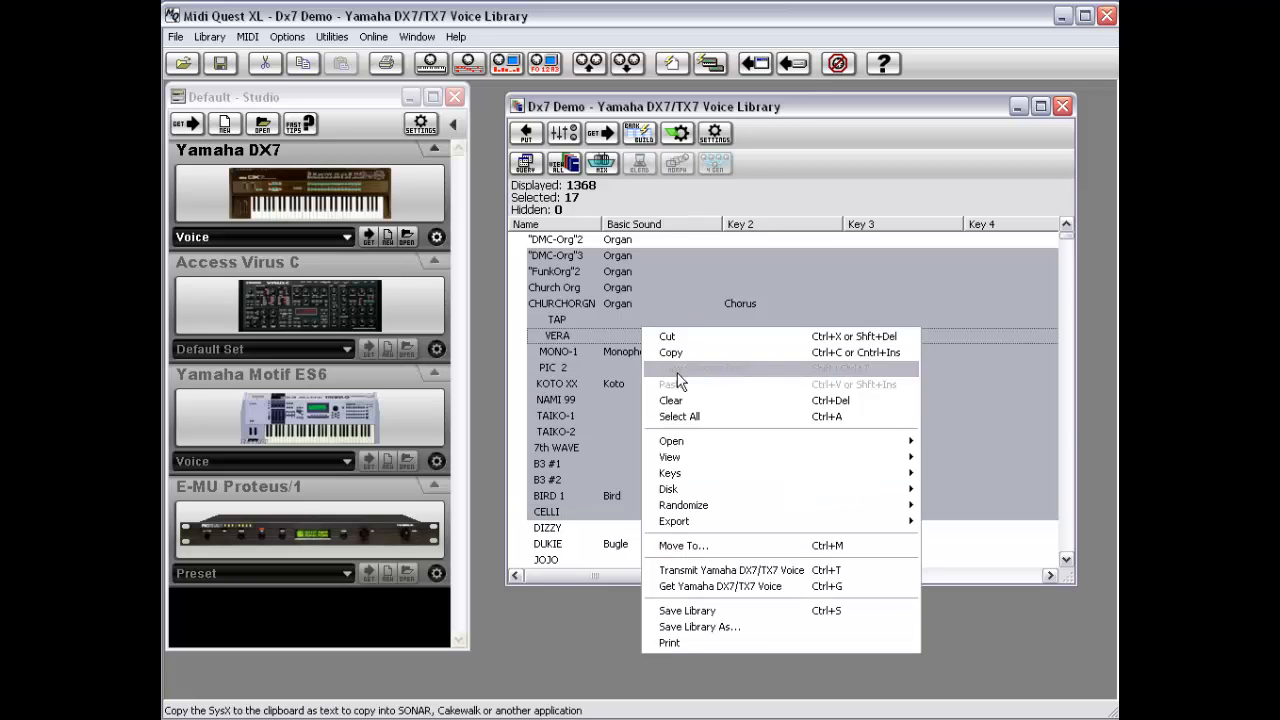
pyautogui.moveTo(686, 452)
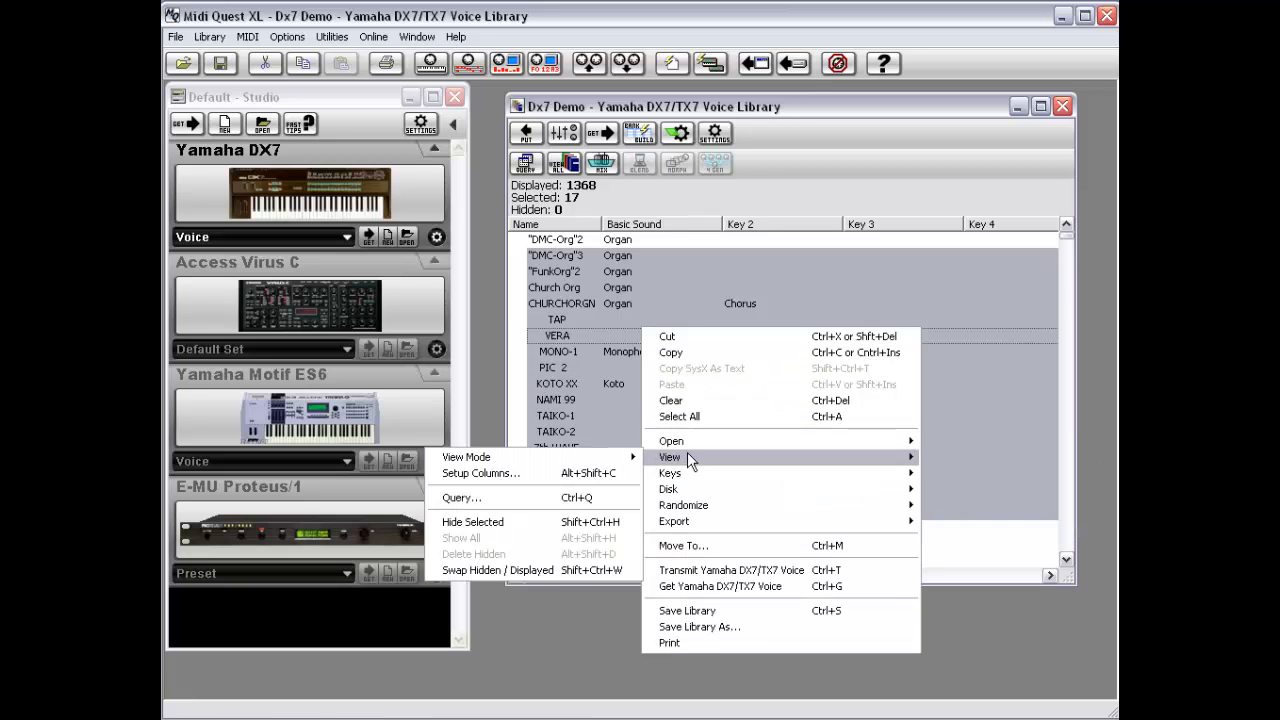
pyautogui.click(528, 523)
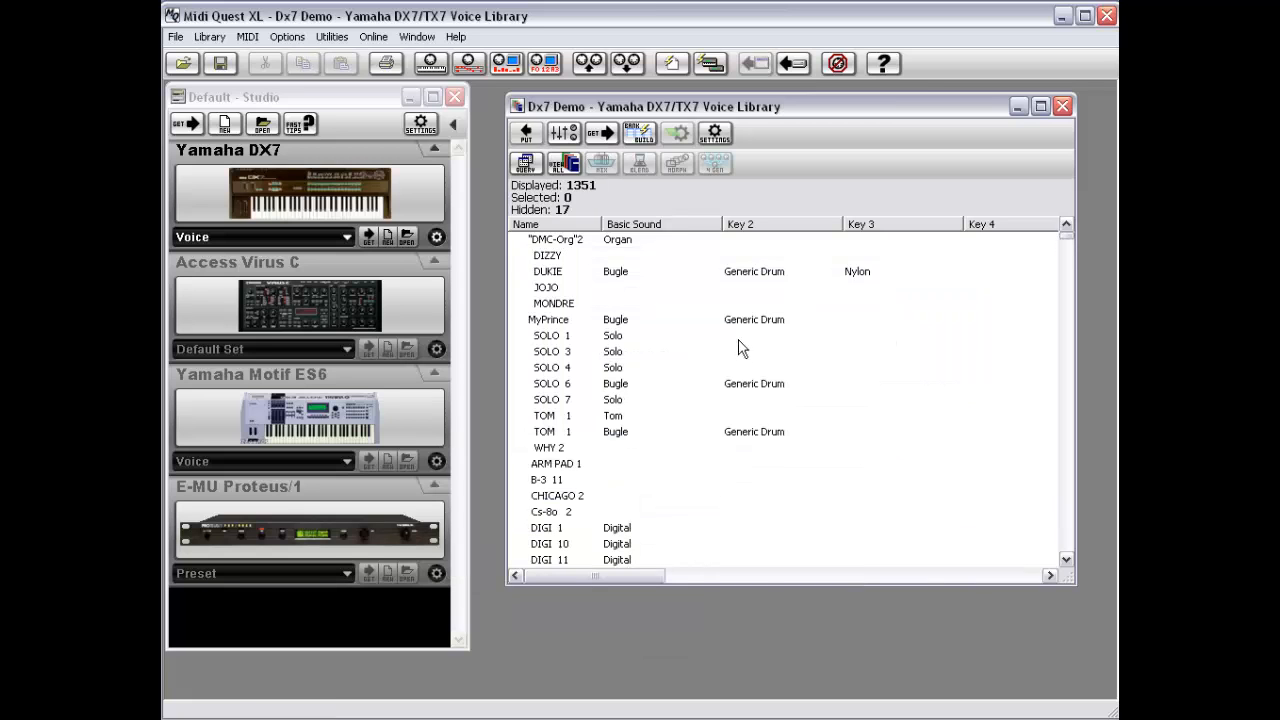
# Step: Swap the hidden and displayed voices of the library
pyautogui.rightClick(666, 320)
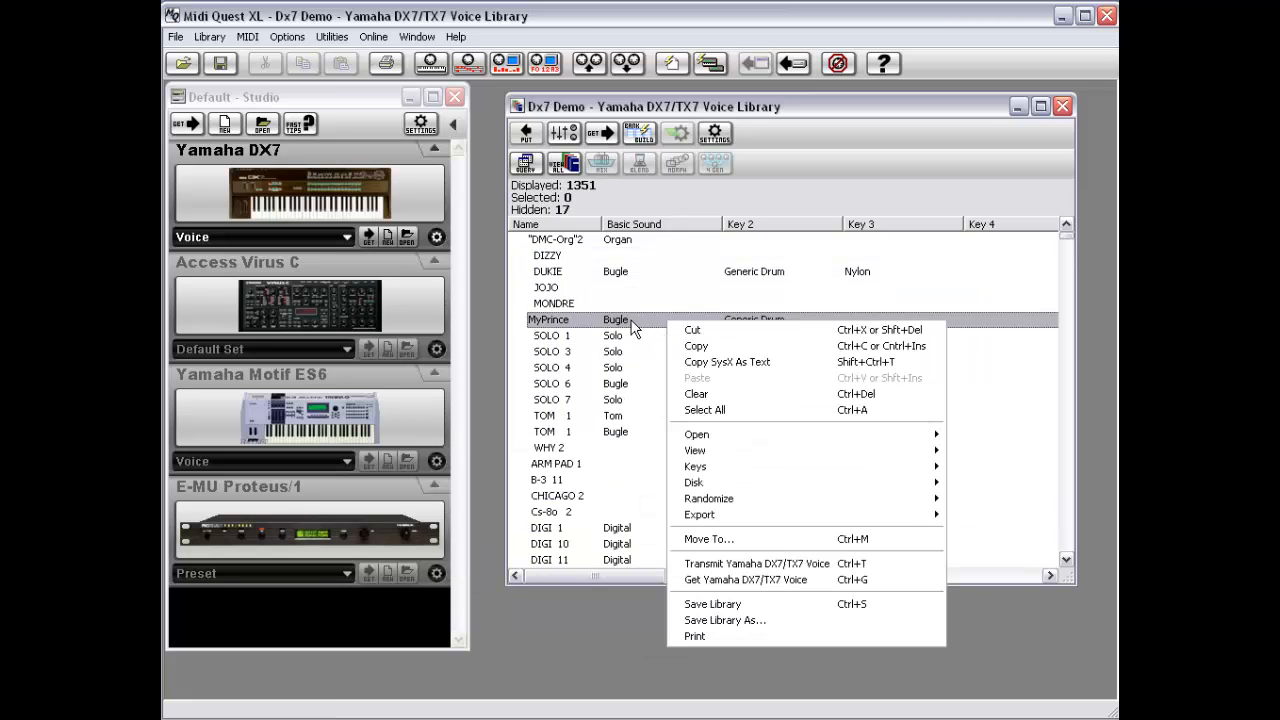
pyautogui.rightClick(697, 281)
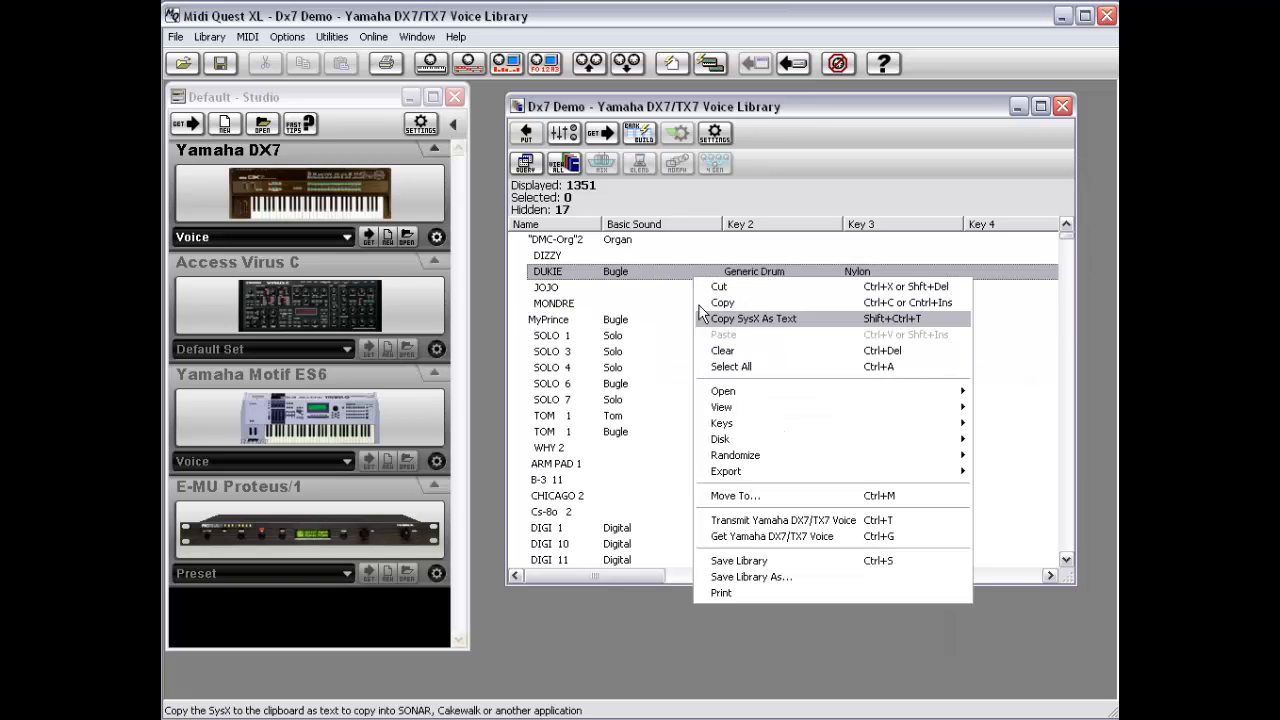
pyautogui.moveTo(746, 410)
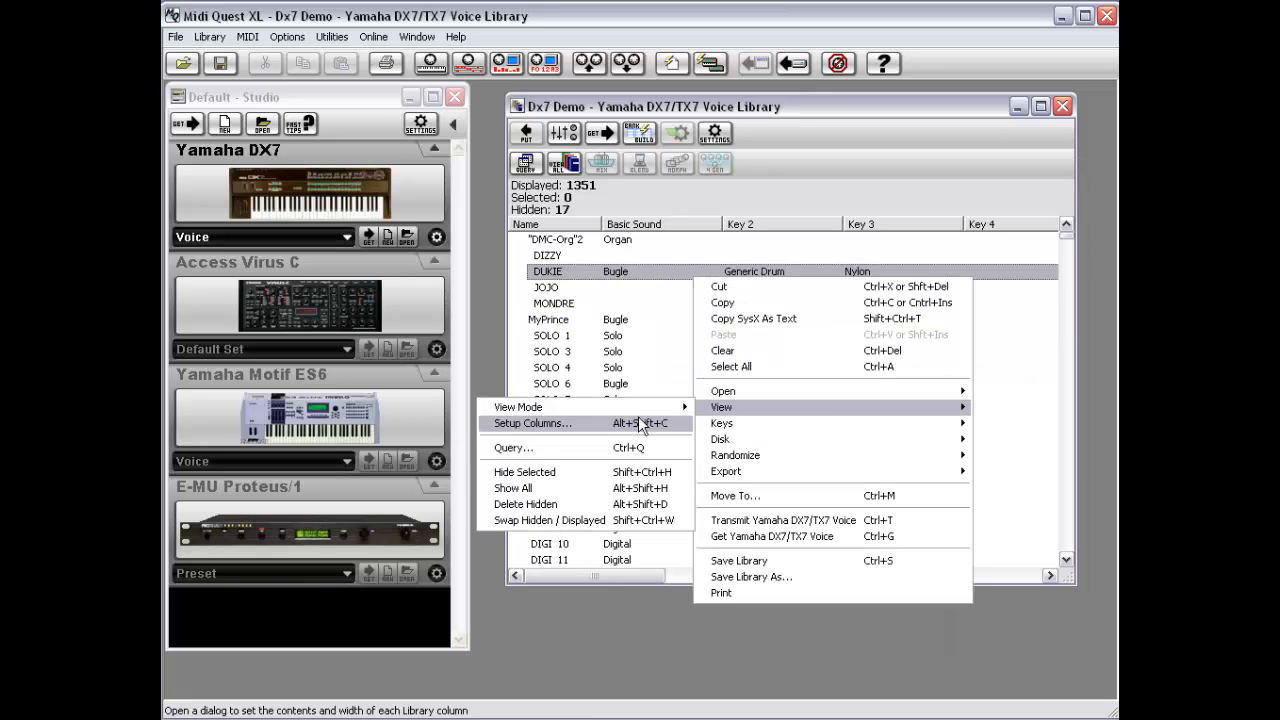
pyautogui.click(576, 521)
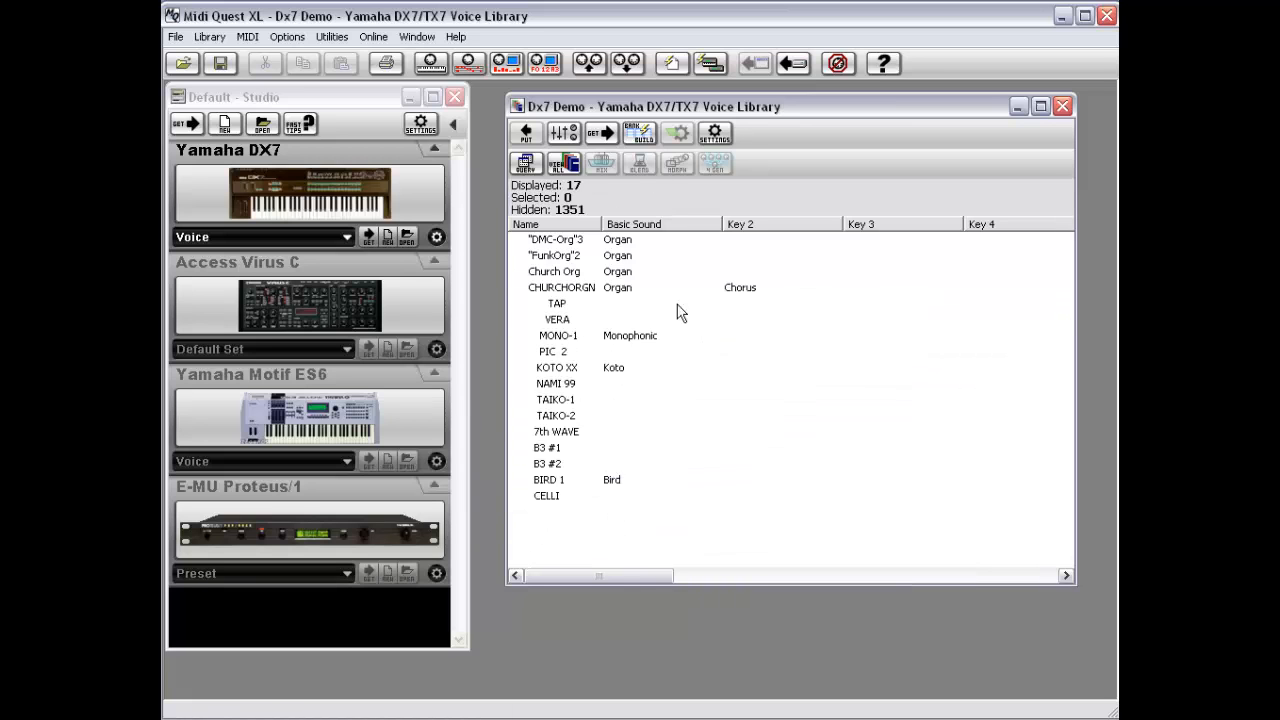
pyautogui.rightClick(621, 320)
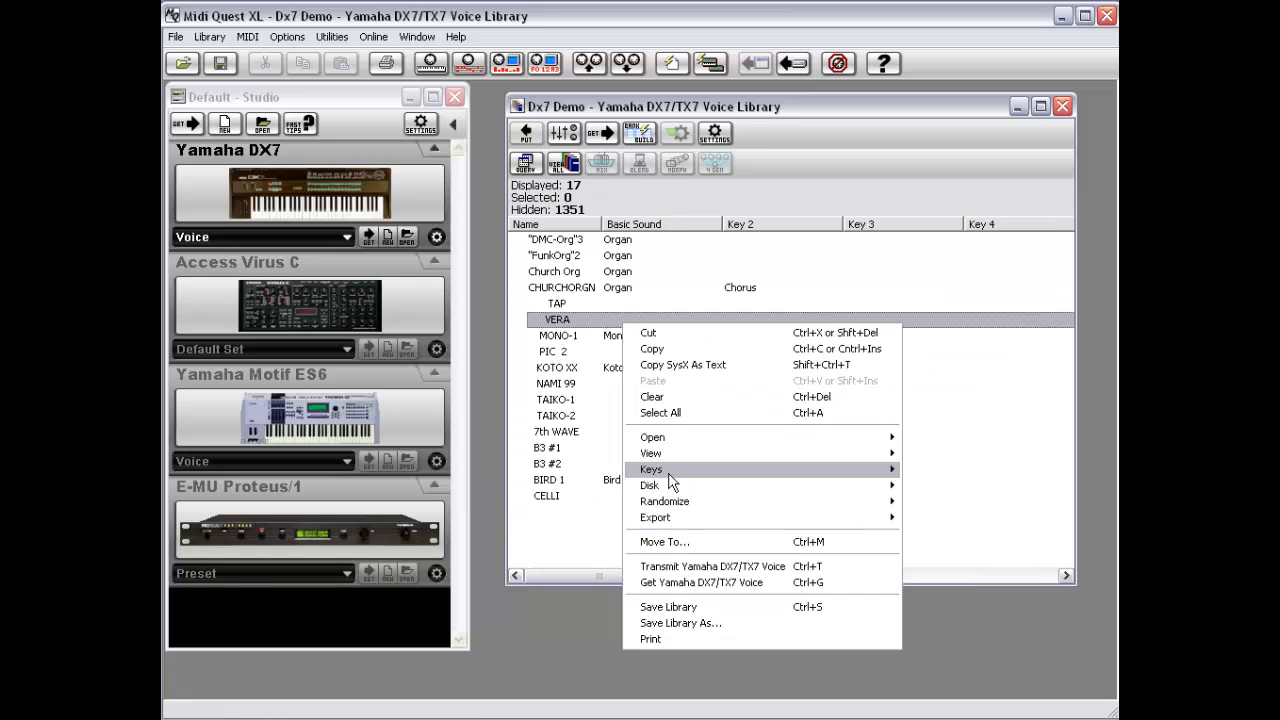
pyautogui.moveTo(665, 472)
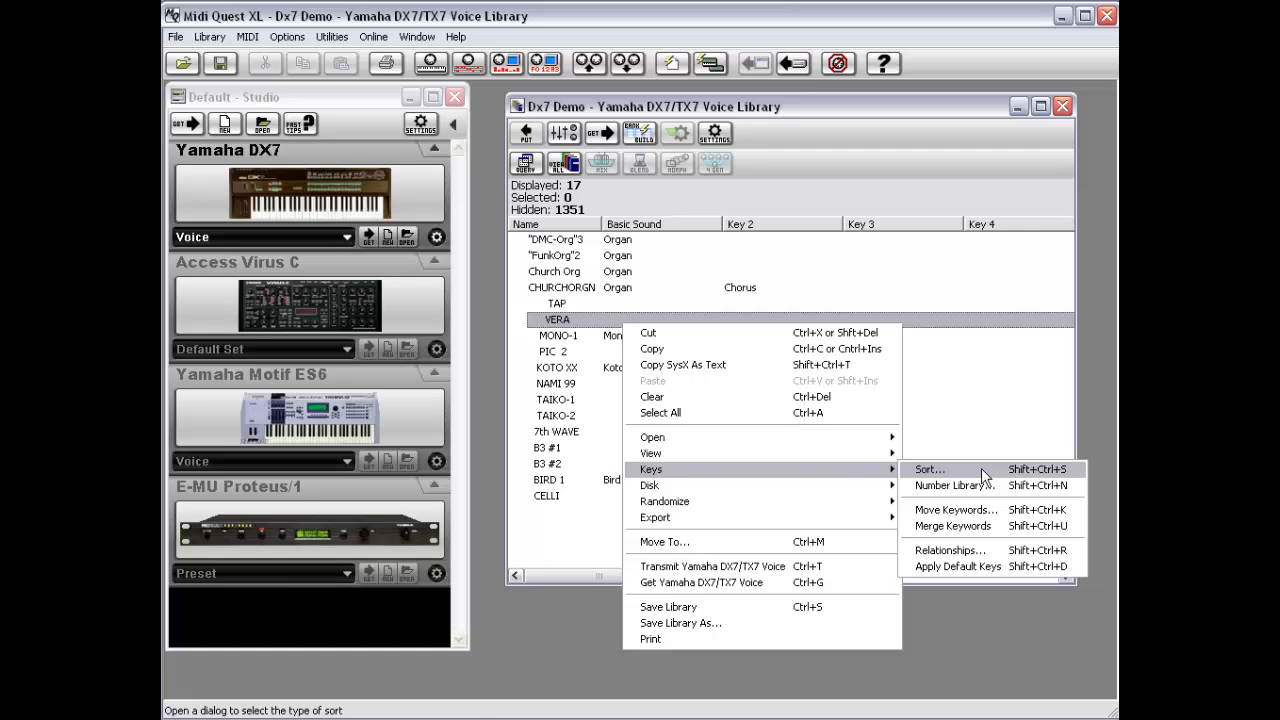
pyautogui.click(956, 195)
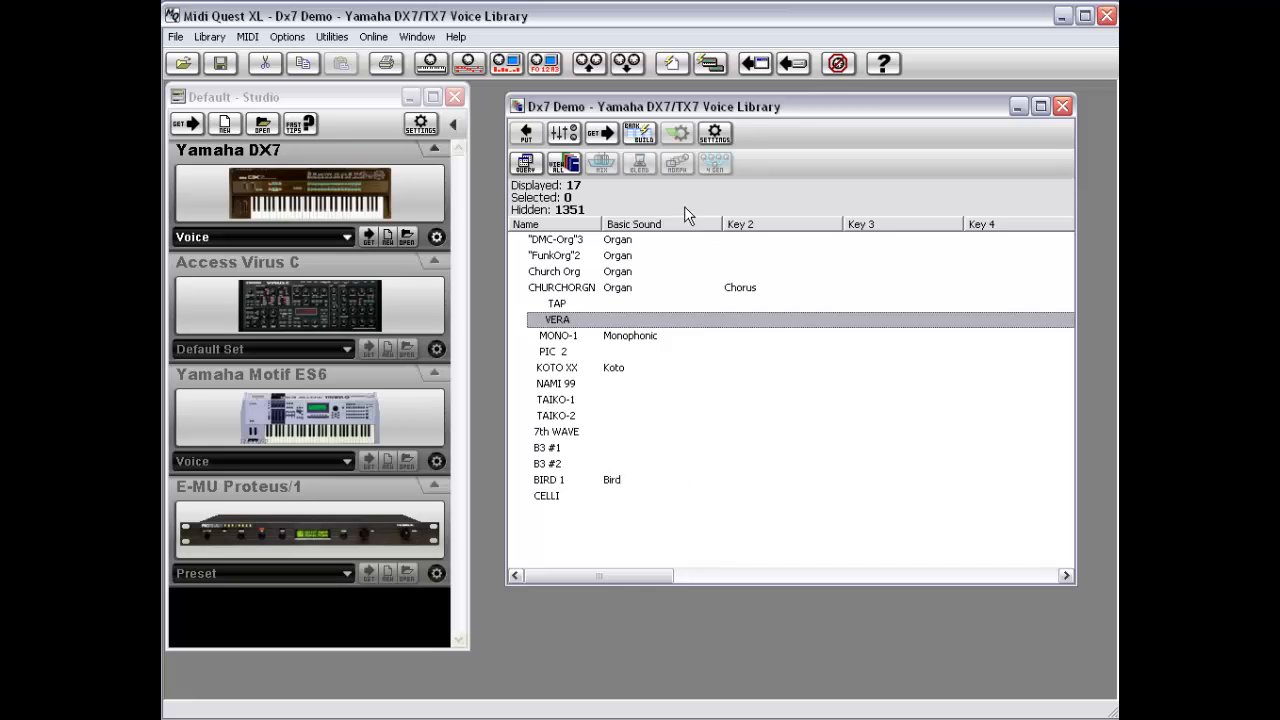
# Step: Examine the primary and secondary sort options available for the library, and leave without sorting
pyautogui.rightClick(666, 303)
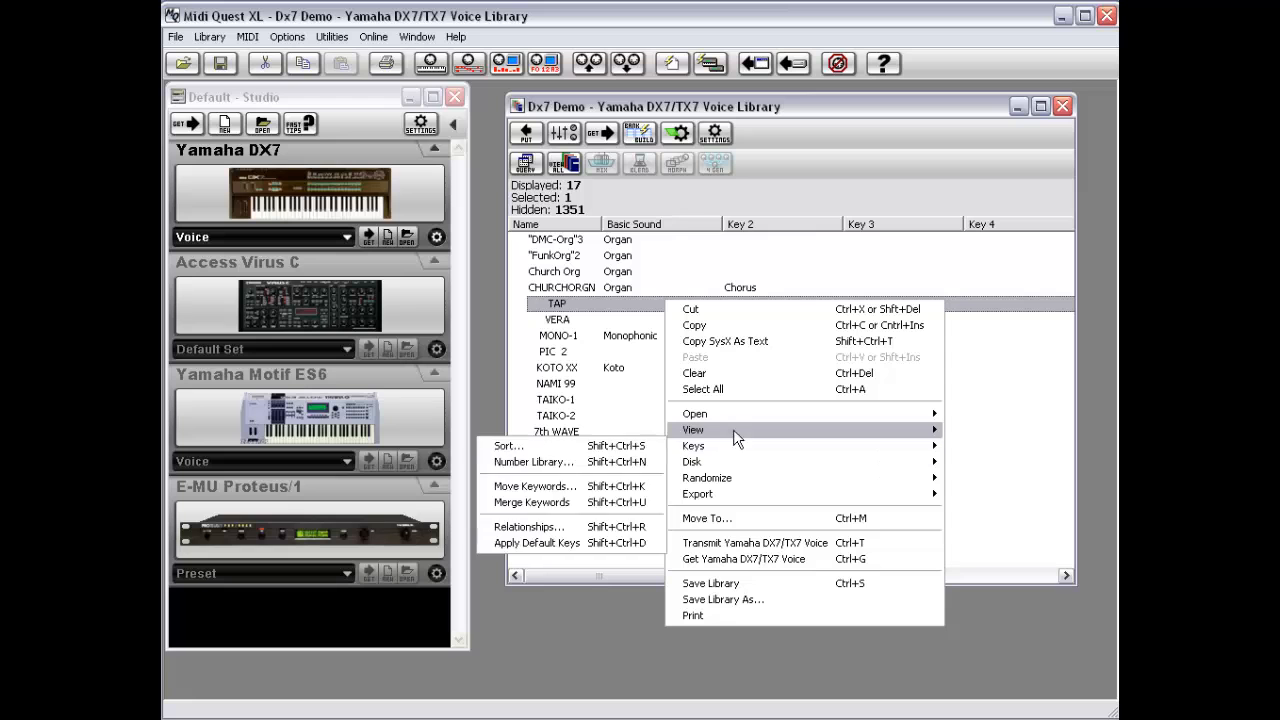
pyautogui.moveTo(734, 451)
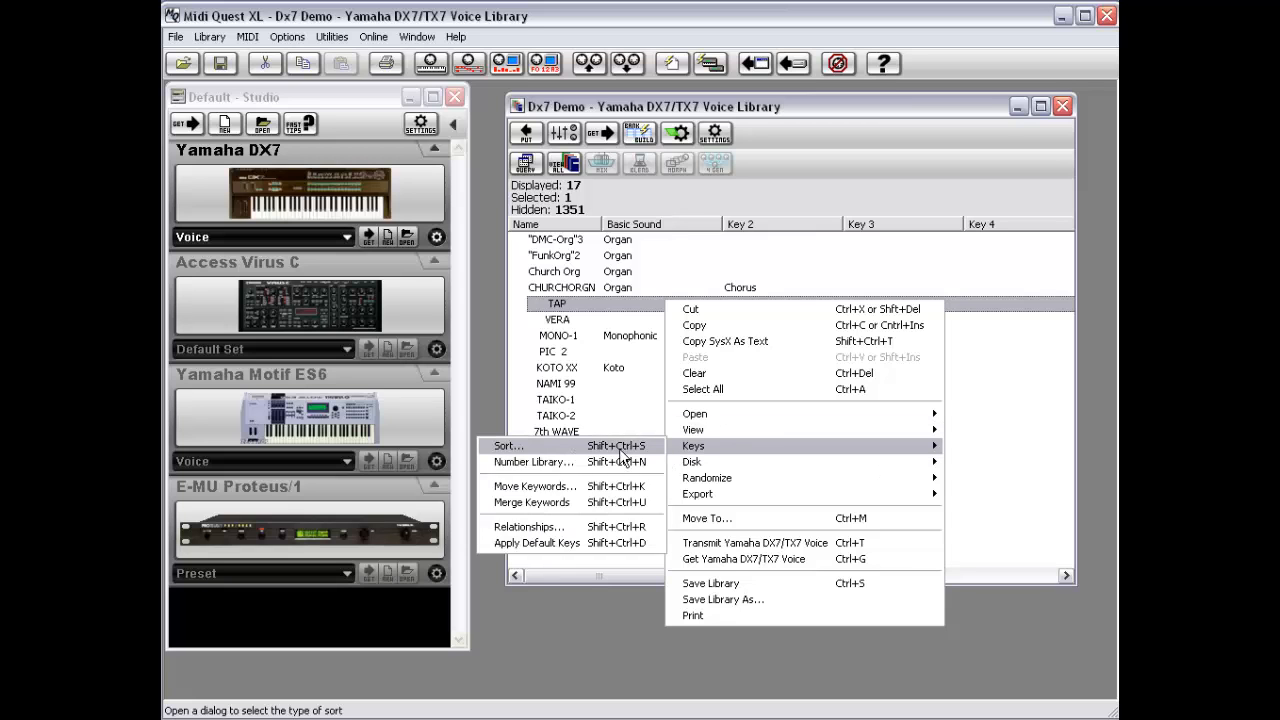
pyautogui.click(508, 446)
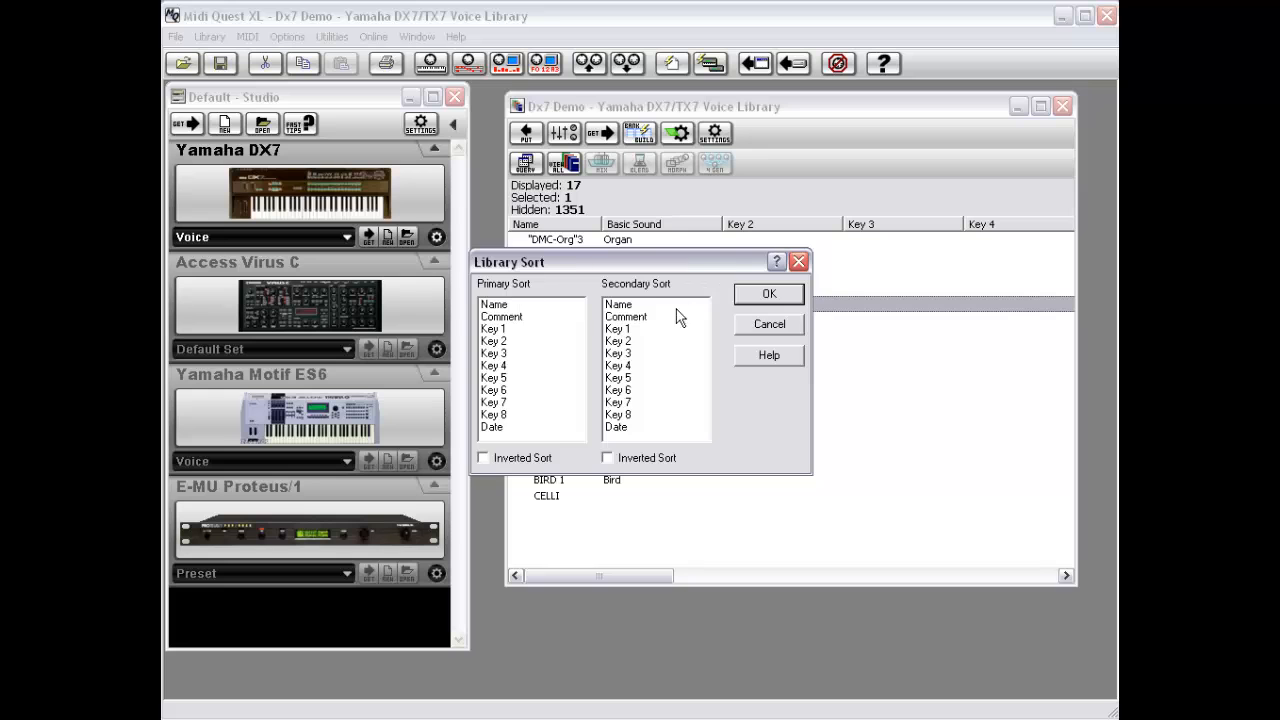
pyautogui.click(756, 321)
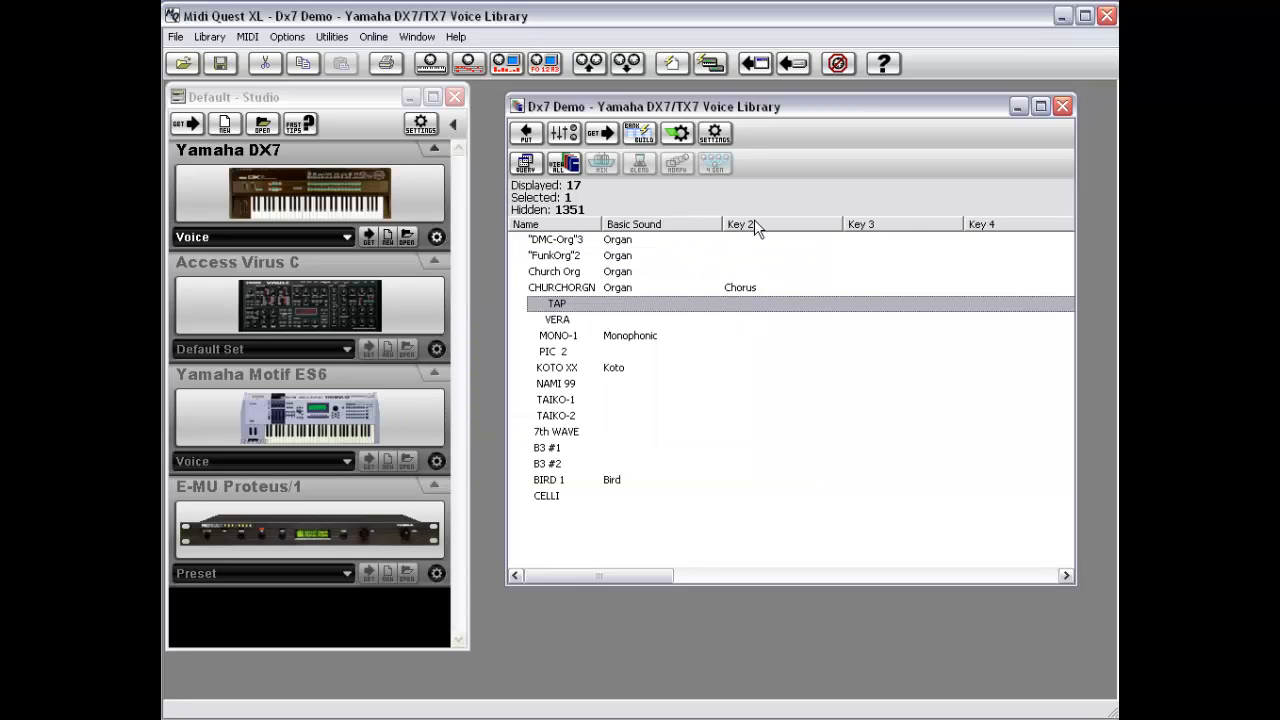
# Step: Sort the displayed voices by Basic Sound, by Key 2, and finally by Key 8
pyautogui.click(657, 225)
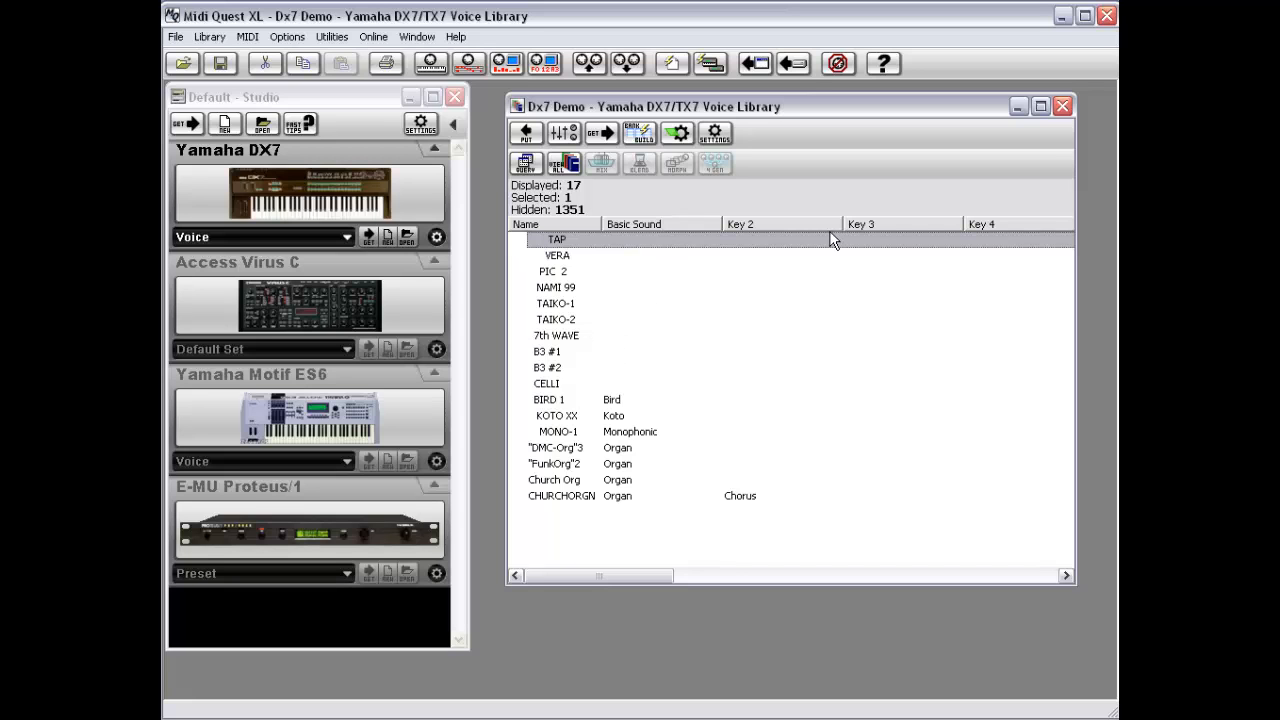
pyautogui.click(783, 222)
pyautogui.moveTo(646, 576); pyautogui.dragTo(823, 576)
pyautogui.click(883, 225)
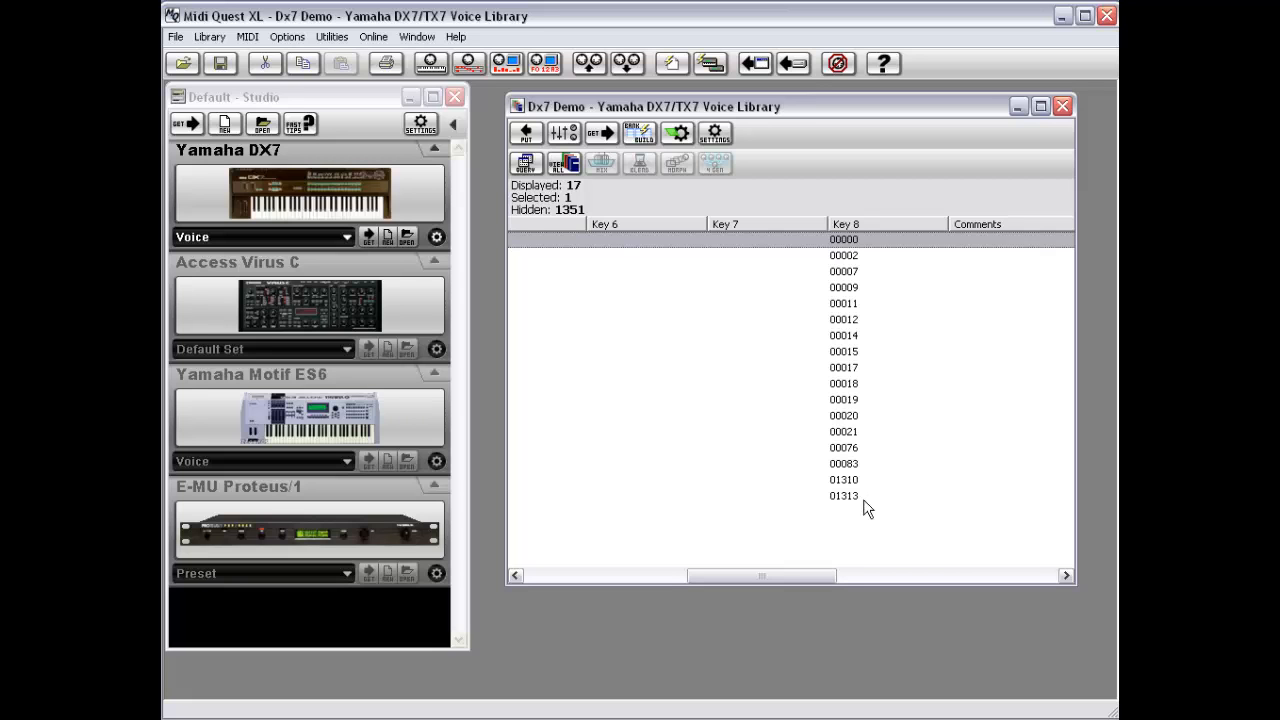
pyautogui.moveTo(748, 578); pyautogui.dragTo(585, 577)
# Step: Set up a library sort with Key 1 as primary and Key 3 as secondary, both inverted, and cancel it
pyautogui.rightClick(622, 253)
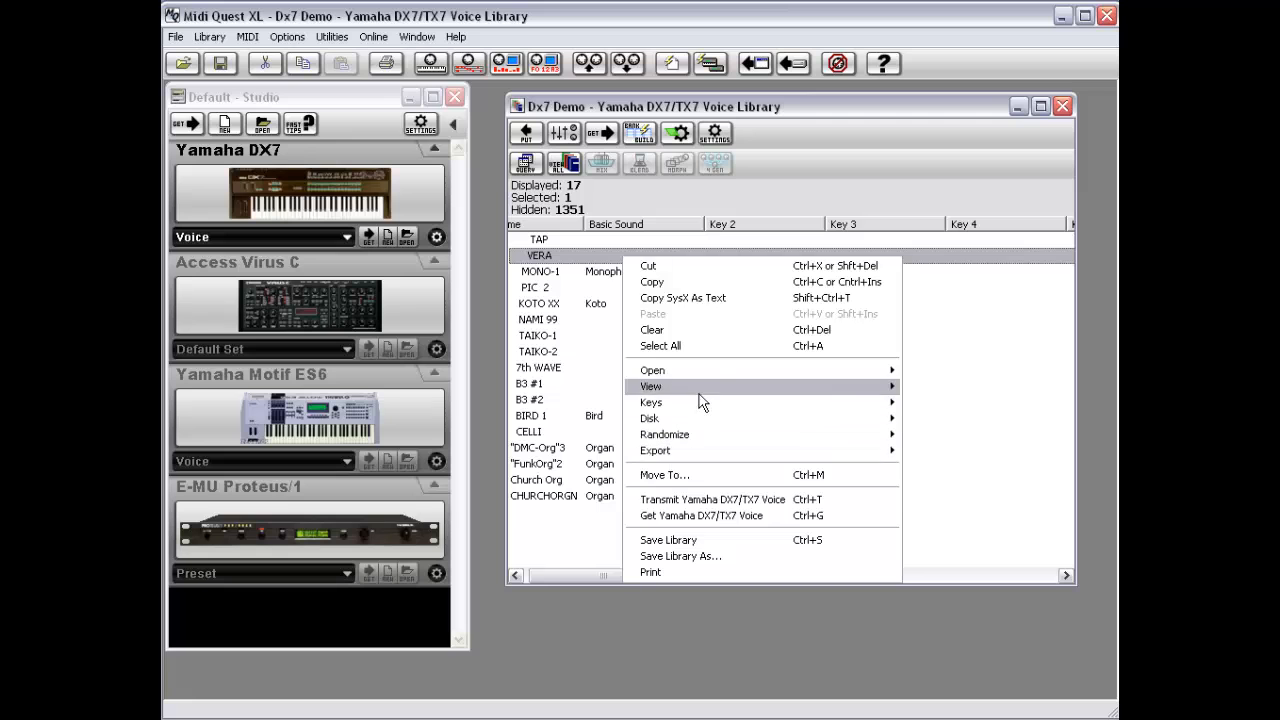
pyautogui.moveTo(700, 403)
pyautogui.click(940, 403)
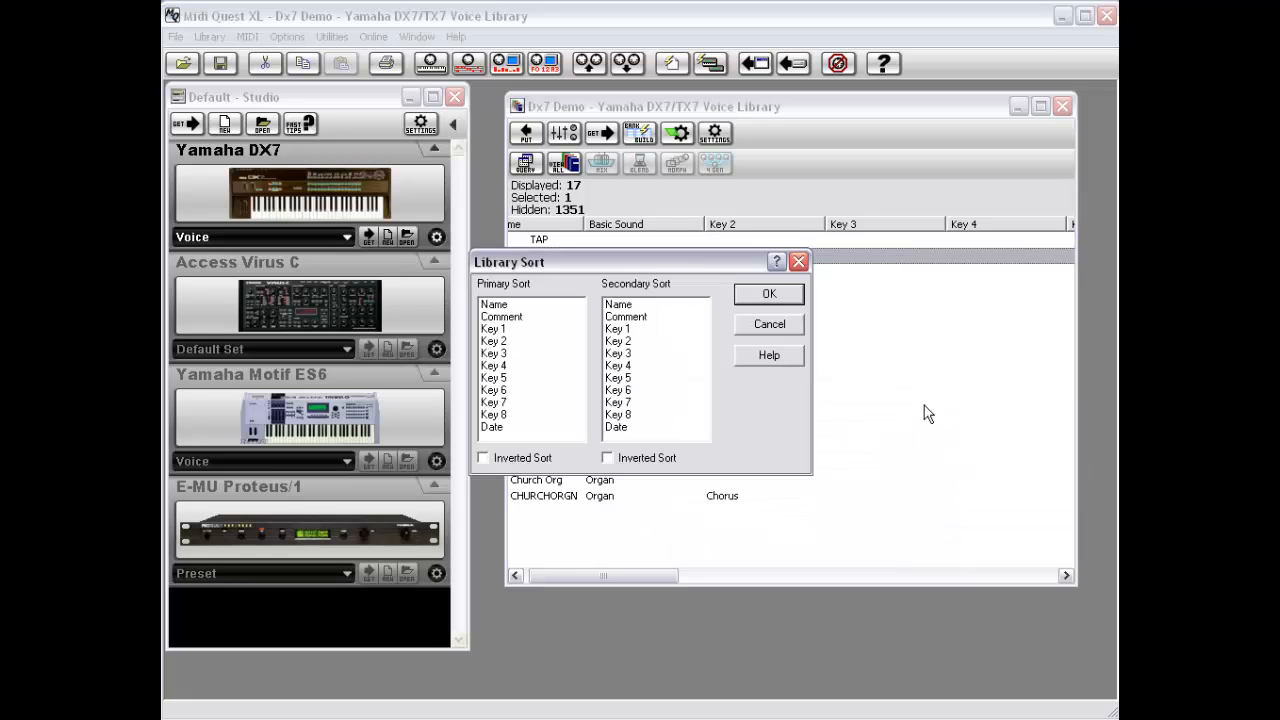
pyautogui.click(512, 329)
pyautogui.click(648, 355)
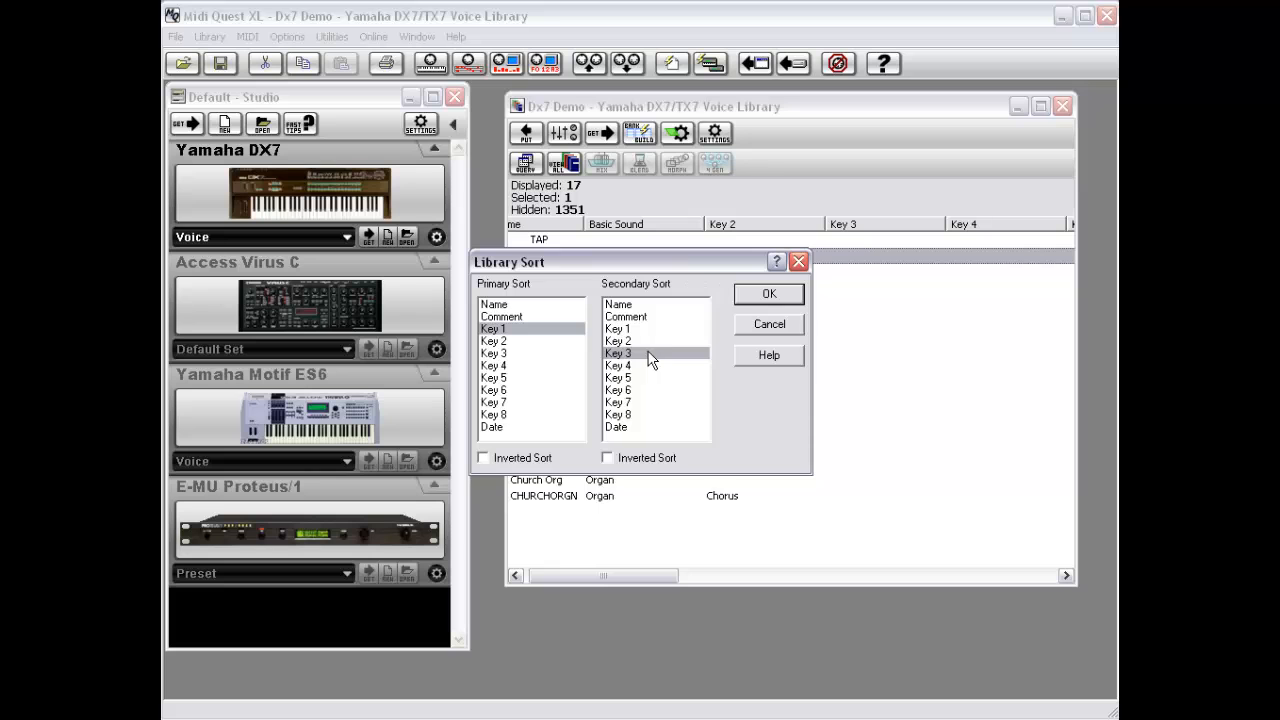
pyautogui.moveTo(668, 262); pyautogui.dragTo(812, 393)
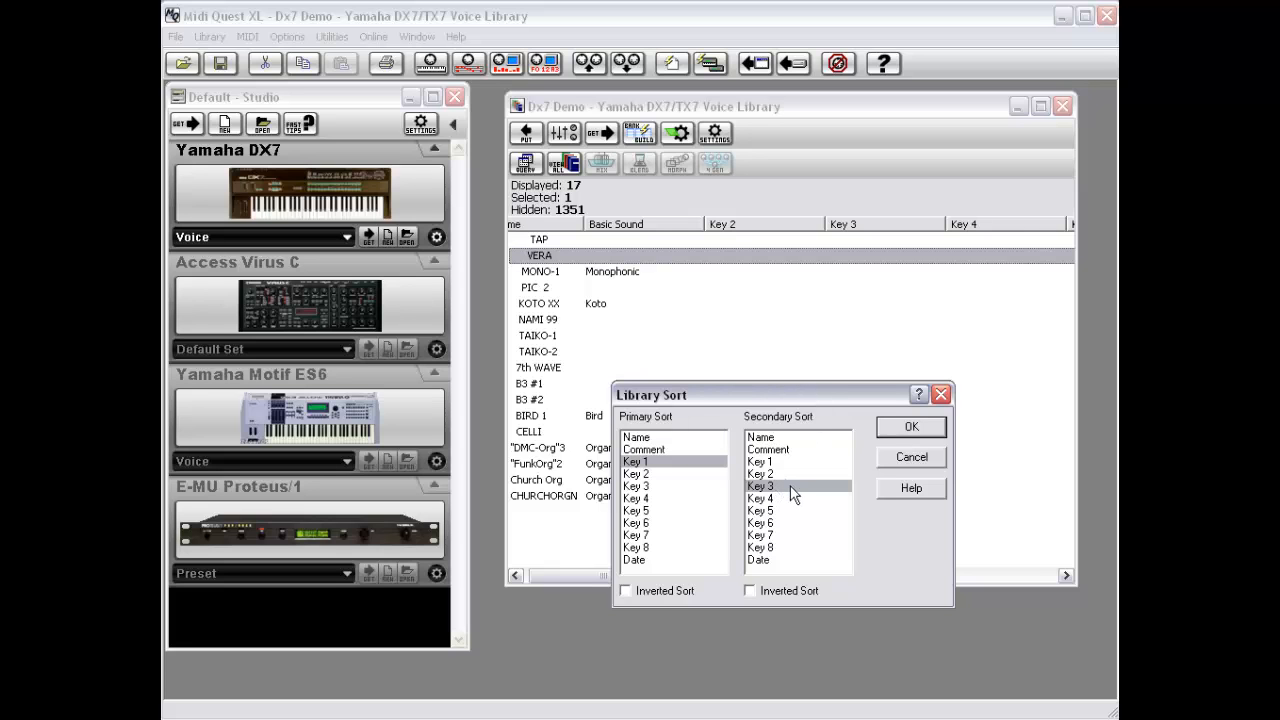
pyautogui.click(651, 592)
pyautogui.click(788, 592)
pyautogui.click(911, 459)
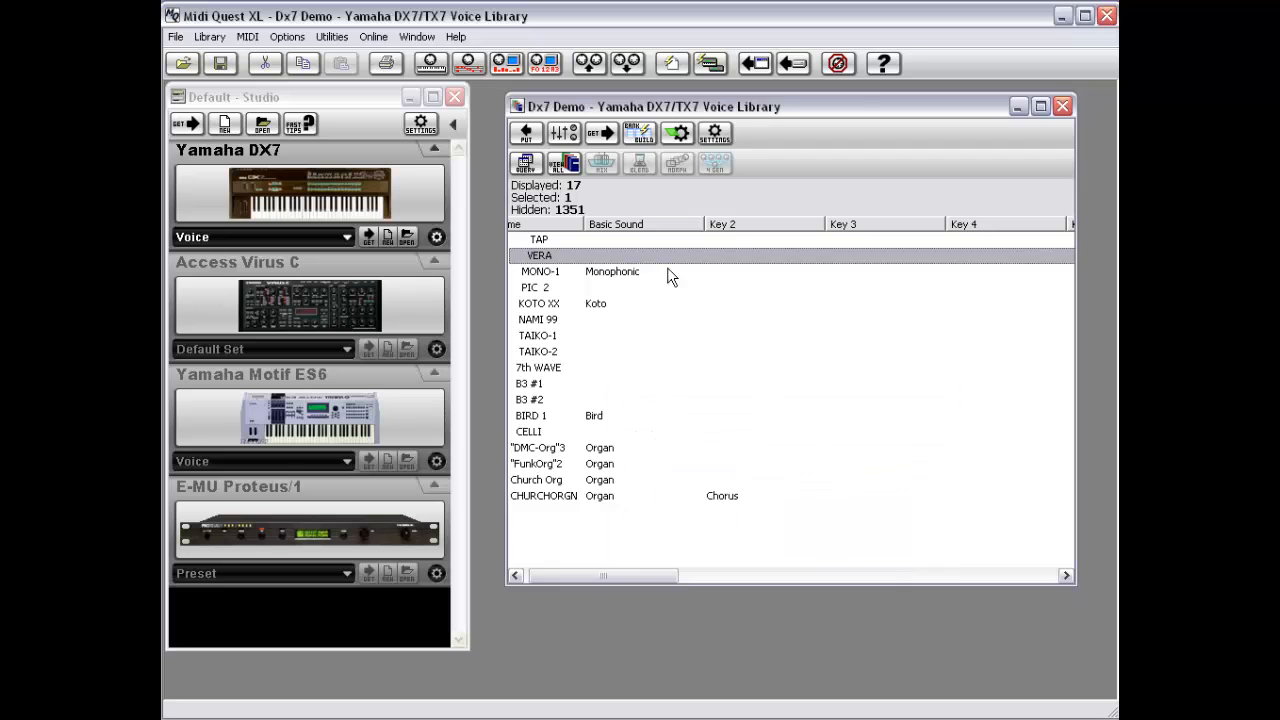
# Step: Number the library with Key 7 holding each patch's position, and check the numbers in that column
pyautogui.rightClick(672, 257)
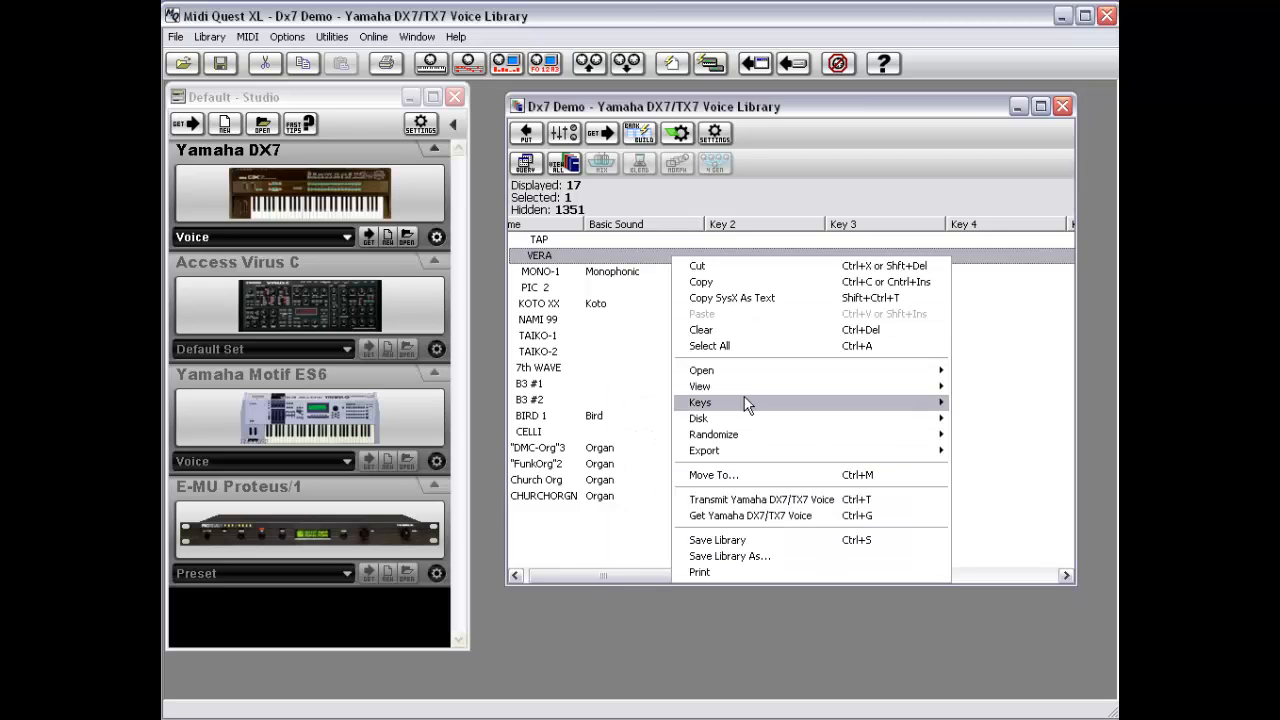
pyautogui.moveTo(748, 405)
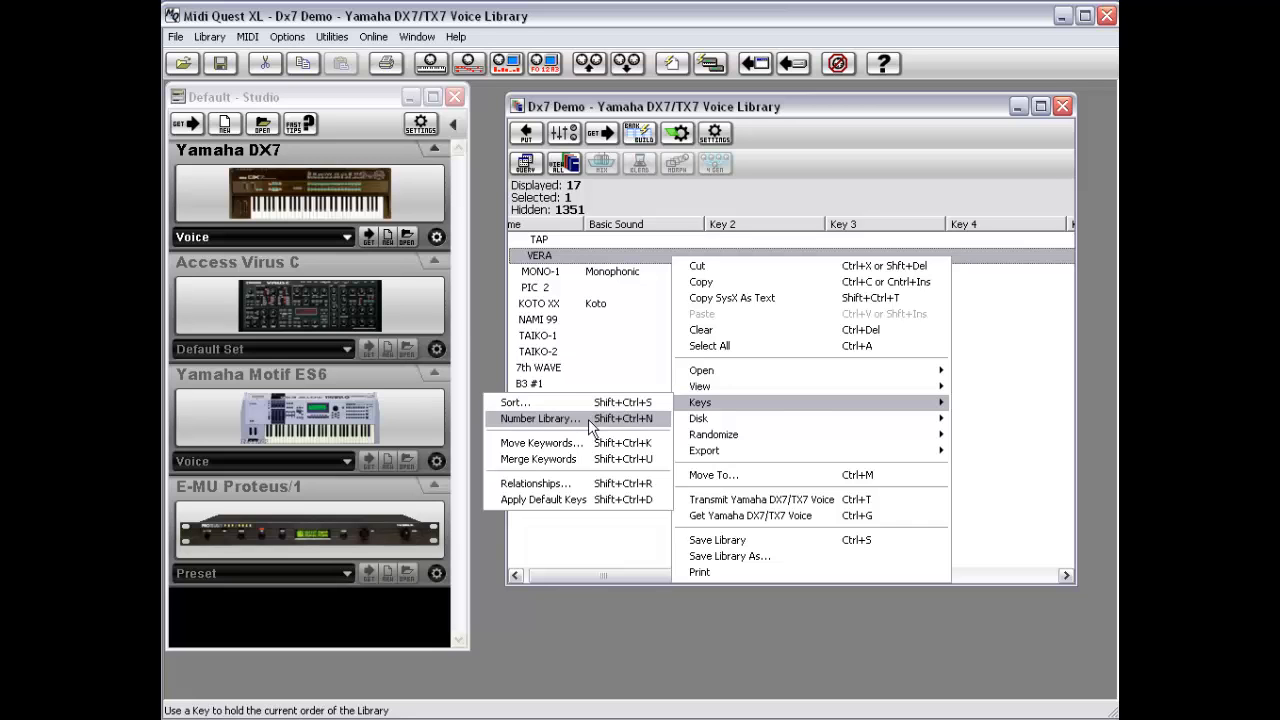
pyautogui.click(592, 425)
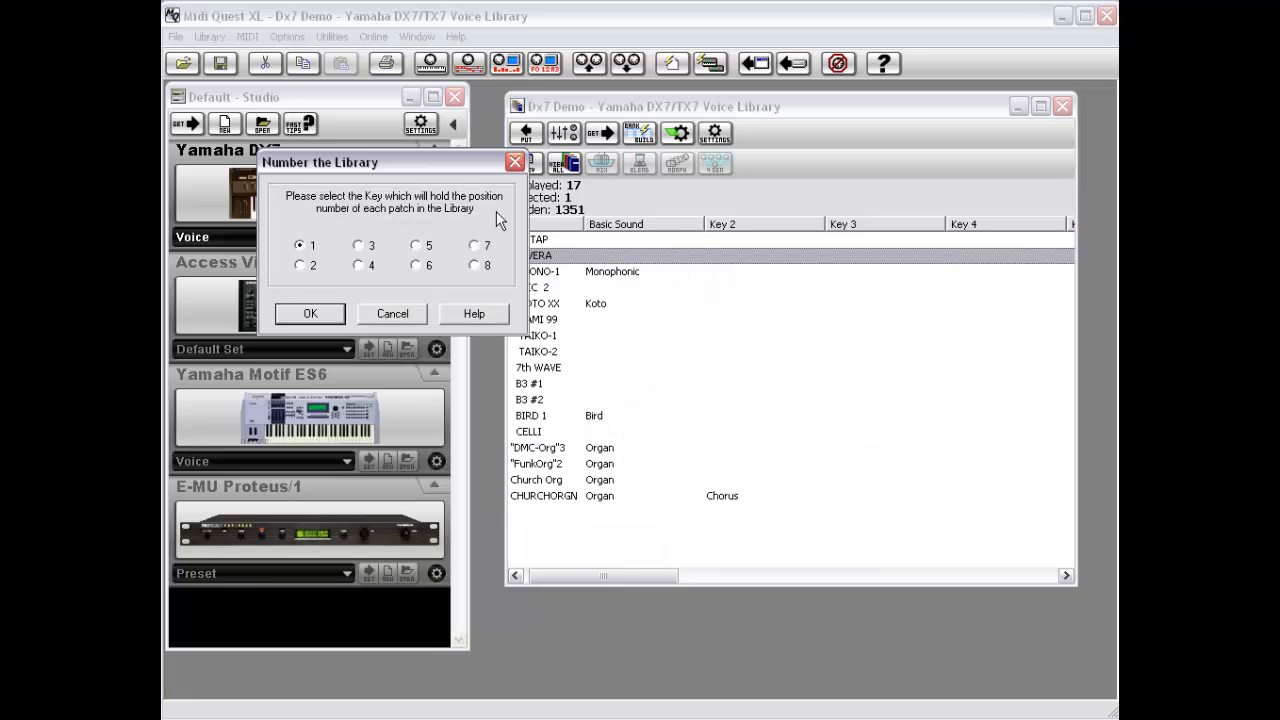
pyautogui.moveTo(402, 178); pyautogui.dragTo(577, 184)
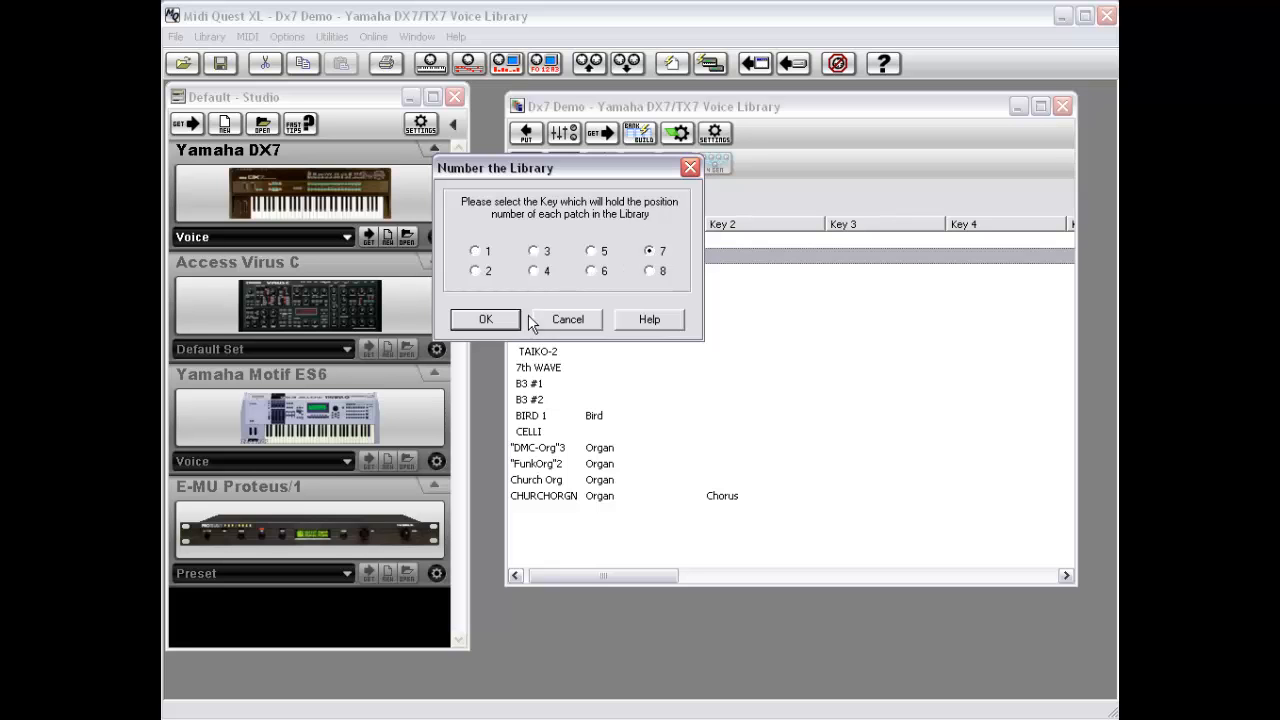
pyautogui.click(483, 322)
pyautogui.moveTo(603, 576); pyautogui.dragTo(817, 567)
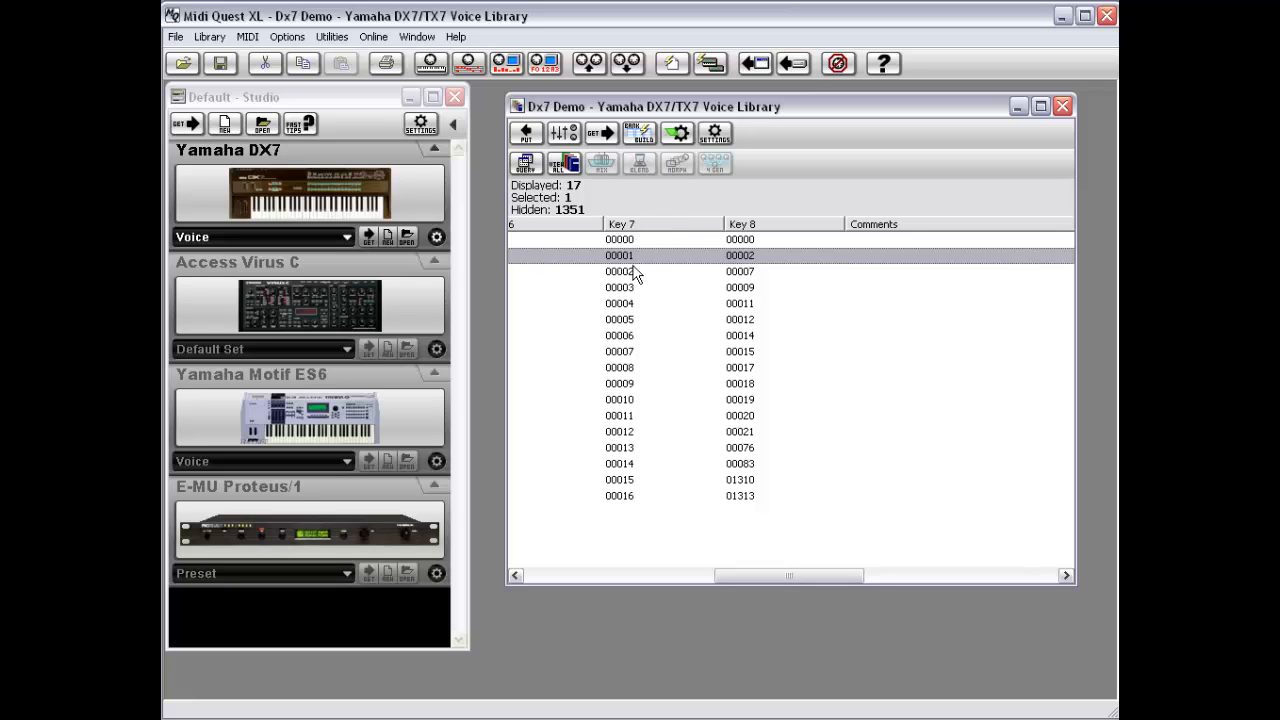
pyautogui.moveTo(795, 577); pyautogui.dragTo(596, 578)
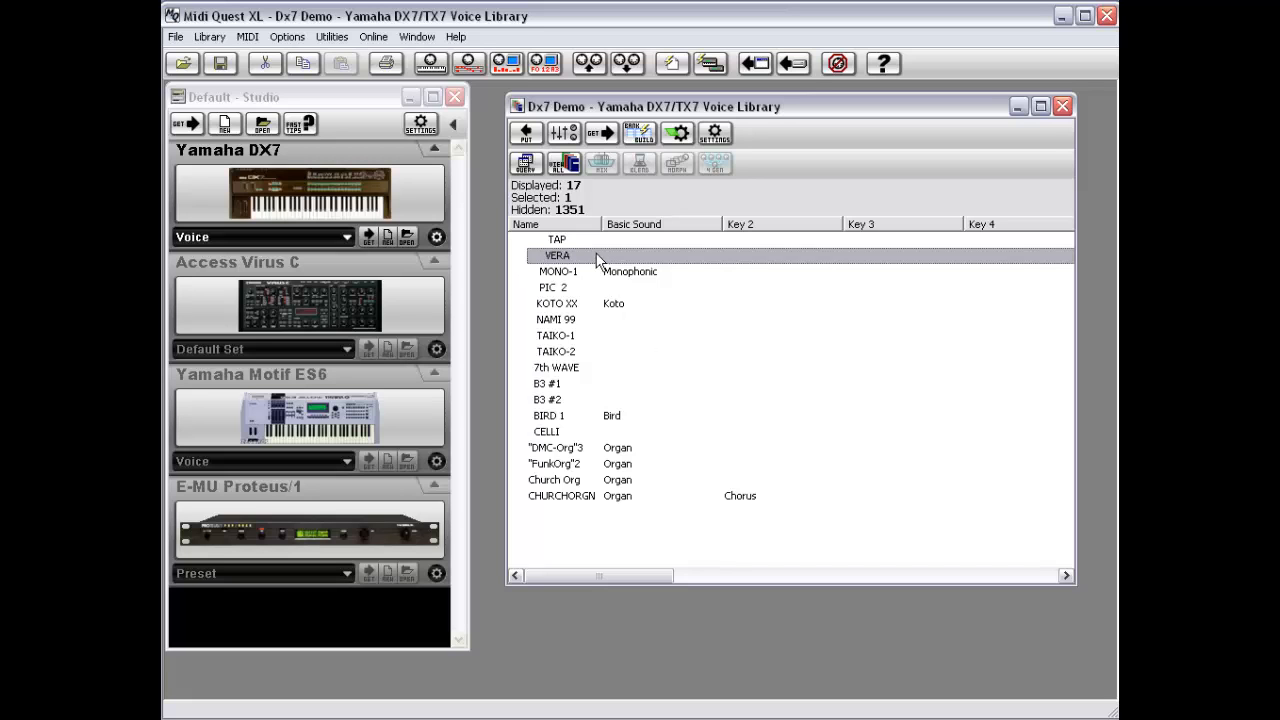
# Step: Sort the displayed voices by Key 8 and then by Key 7
pyautogui.moveTo(621, 571); pyautogui.dragTo(830, 571)
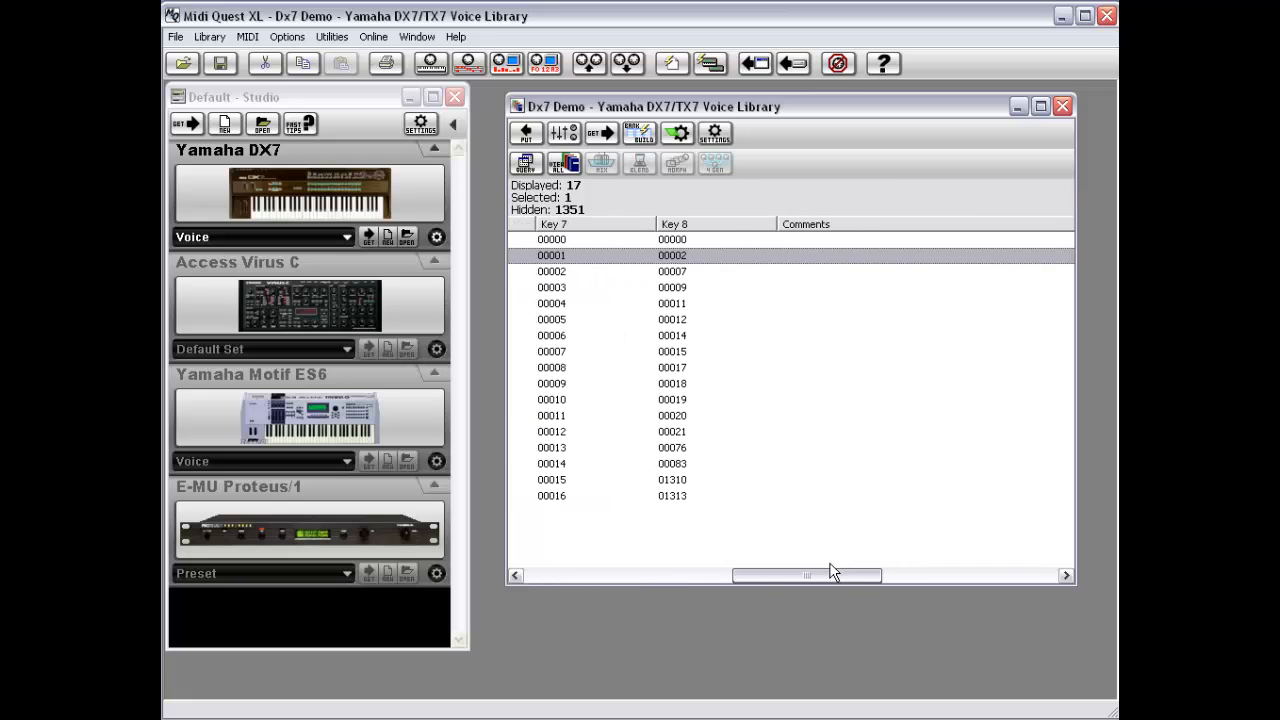
pyautogui.click(707, 224)
pyautogui.click(597, 225)
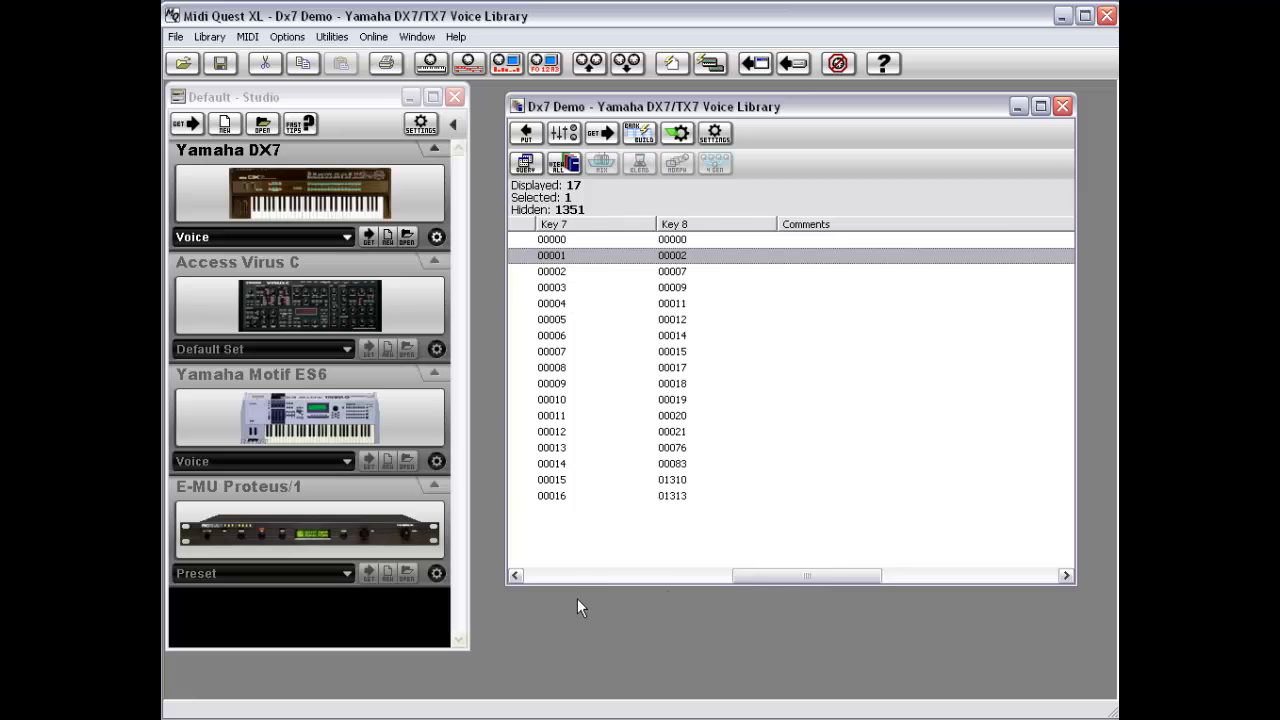
pyautogui.moveTo(773, 579); pyautogui.dragTo(562, 578)
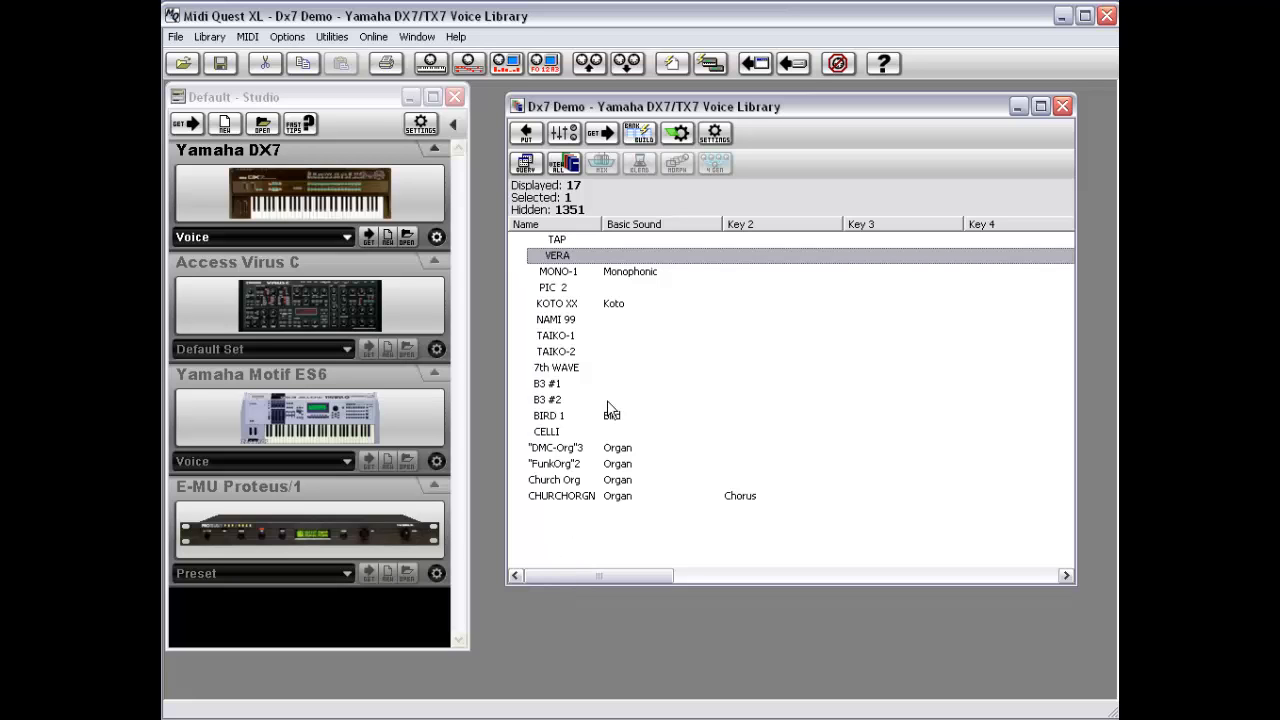
# Step: Try out column choices for swapping keywords between two columns, and cancel the swap
pyautogui.rightClick(603, 266)
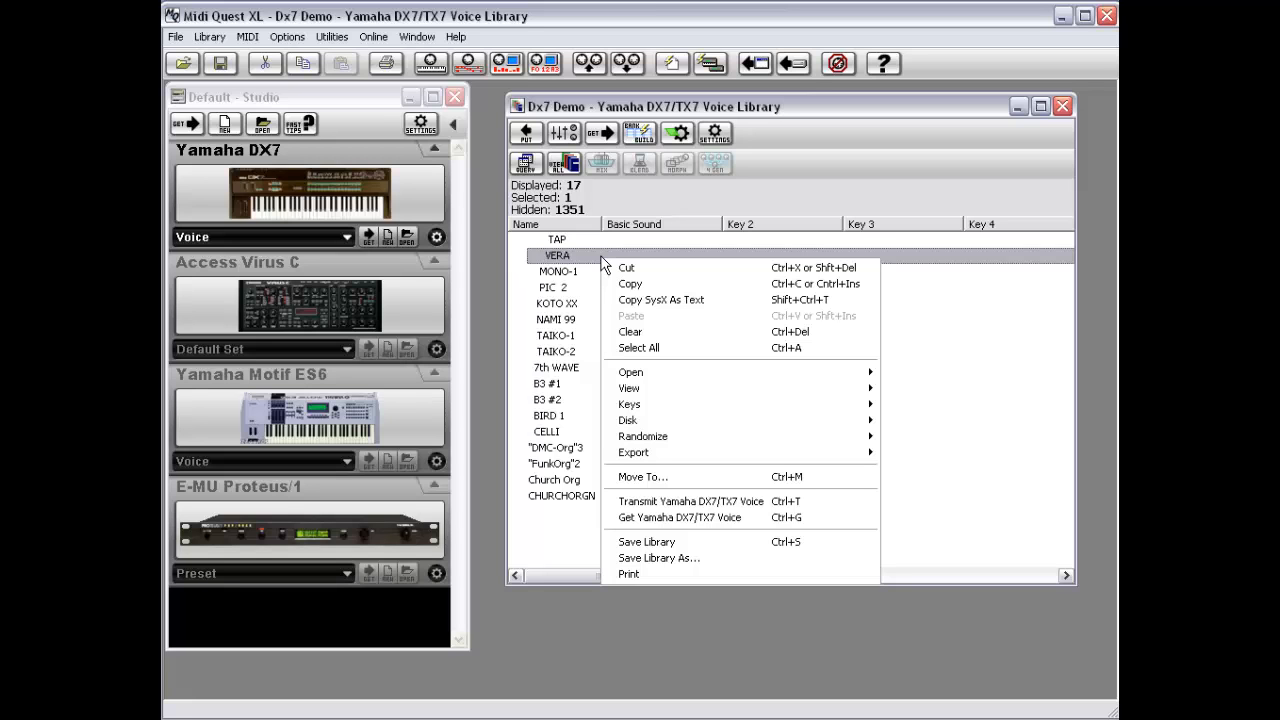
pyautogui.moveTo(687, 390)
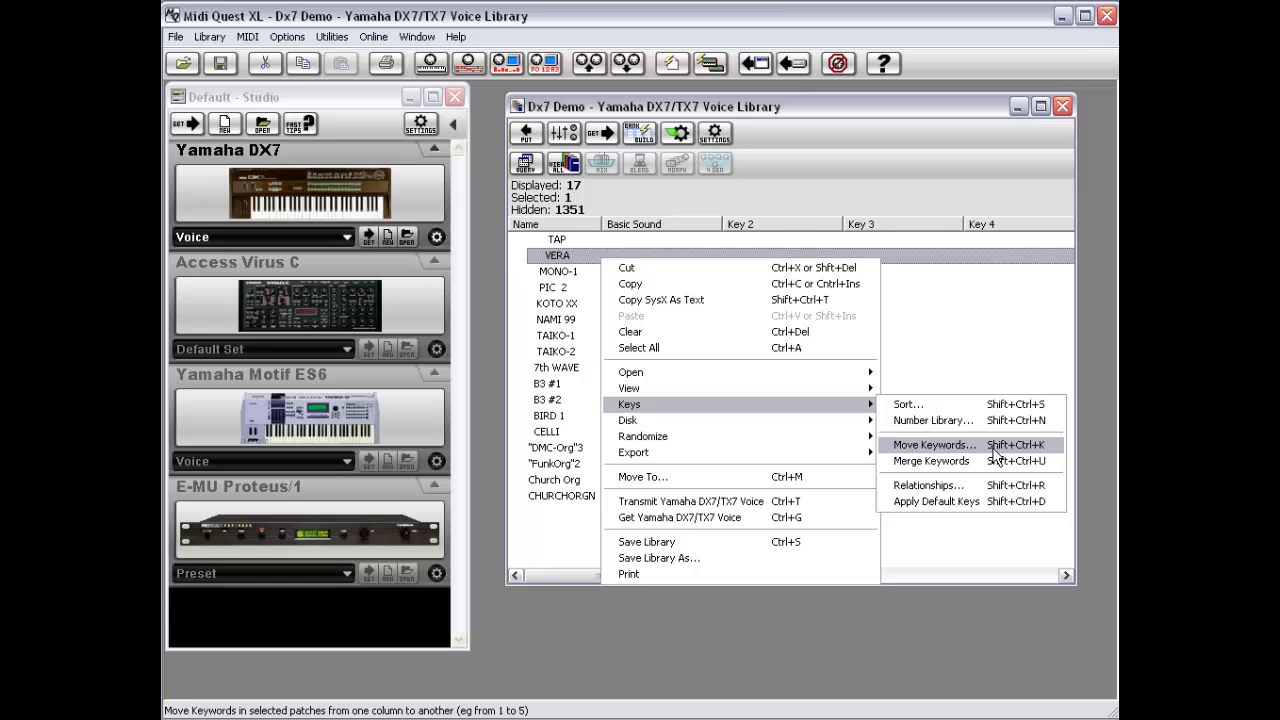
pyautogui.click(933, 444)
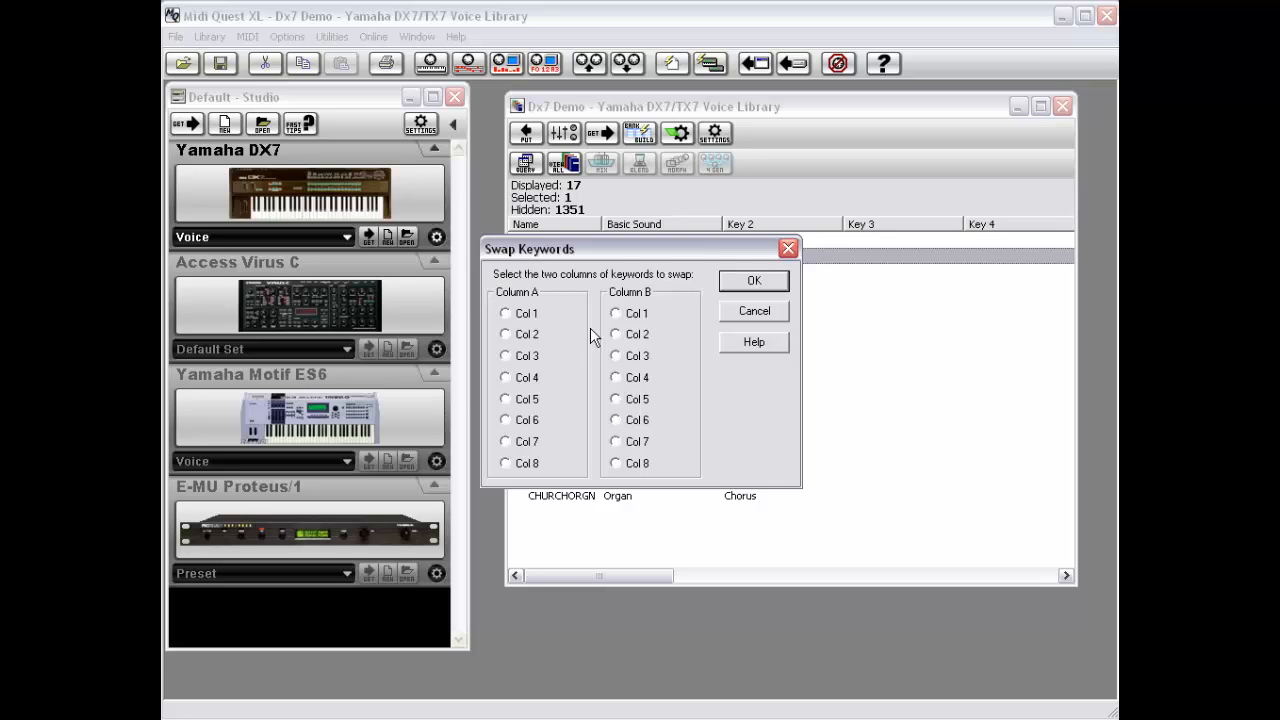
pyautogui.click(522, 313)
pyautogui.click(633, 336)
pyautogui.click(522, 420)
pyautogui.click(755, 312)
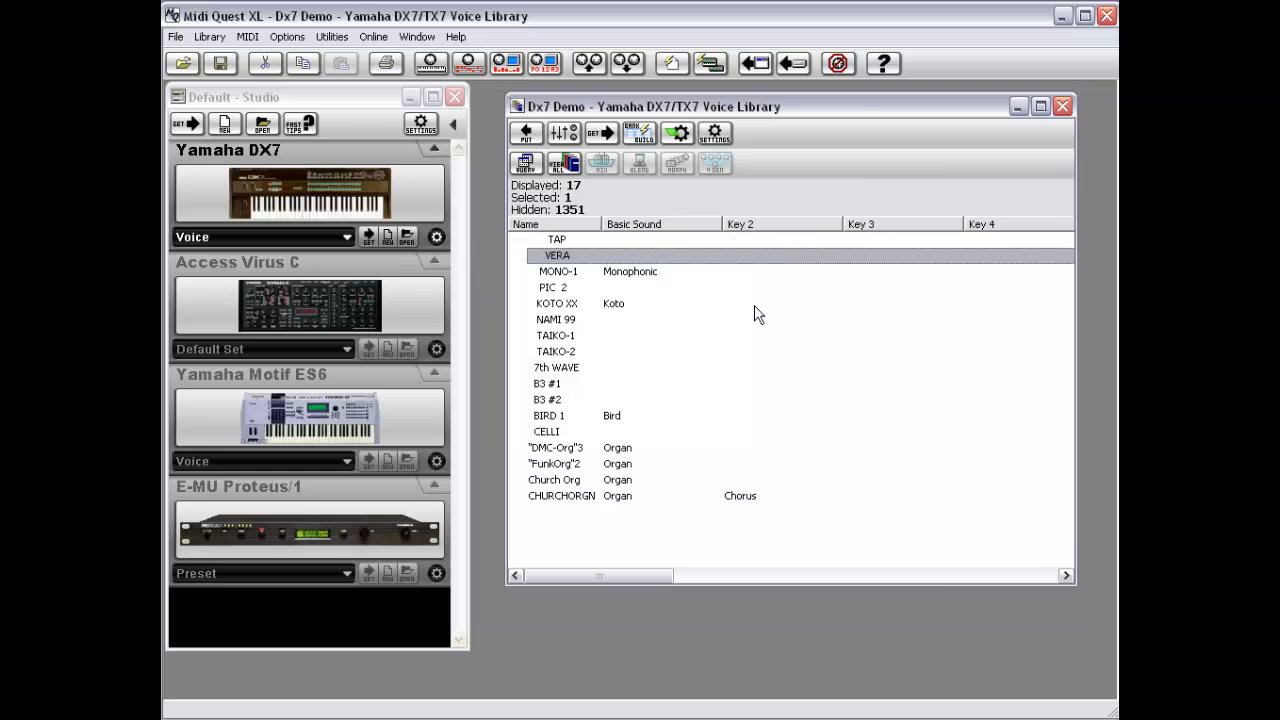
# Step: Merge the keywords with only the voice VERA selected, and check the key columns
pyautogui.rightClick(667, 265)
pyautogui.moveTo(741, 418)
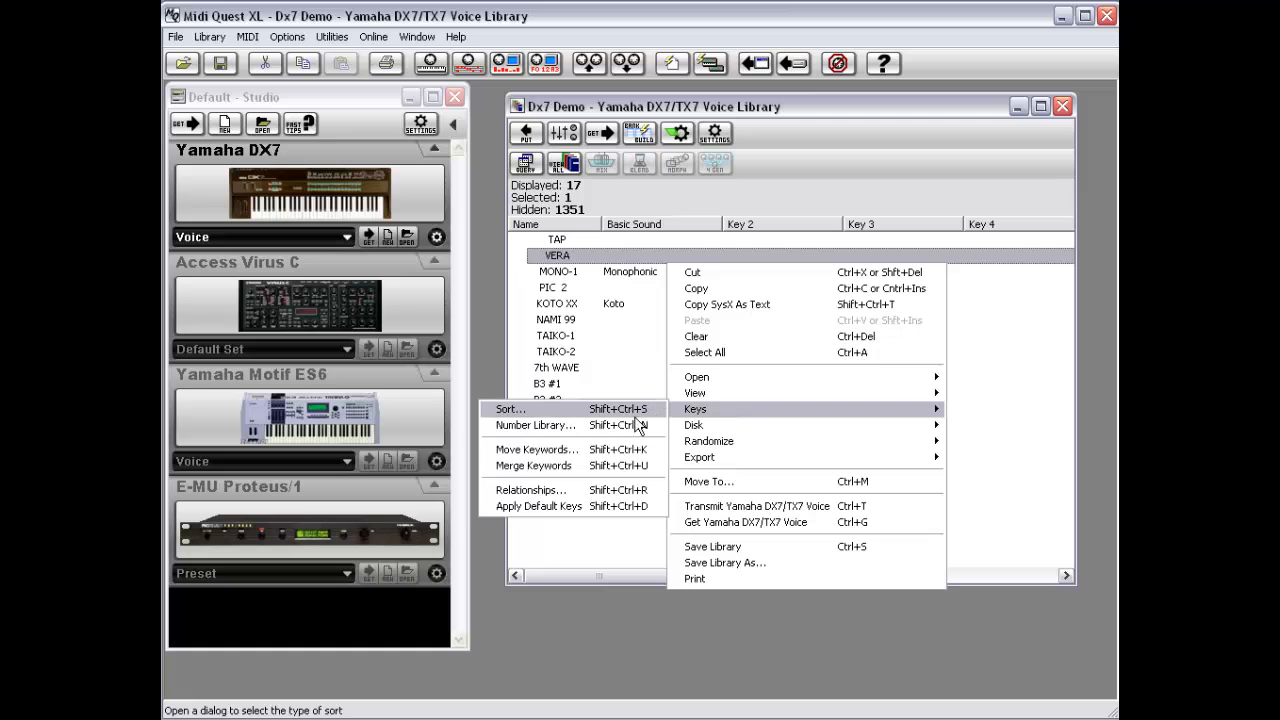
pyautogui.click(630, 476)
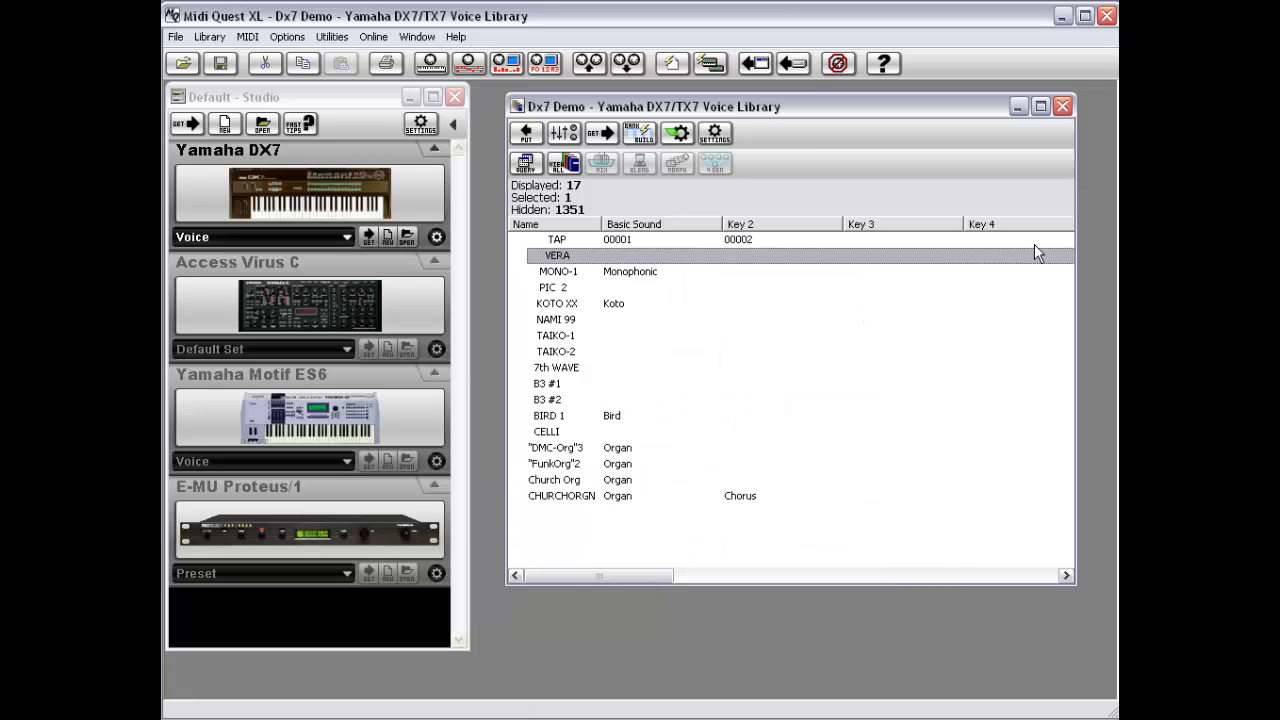
pyautogui.moveTo(640, 576)
pyautogui.mouseDown()
pyautogui.moveTo(785, 576)
pyautogui.moveTo(637, 572)
pyautogui.mouseUp()
pyautogui.moveTo(645, 578); pyautogui.dragTo(801, 566)
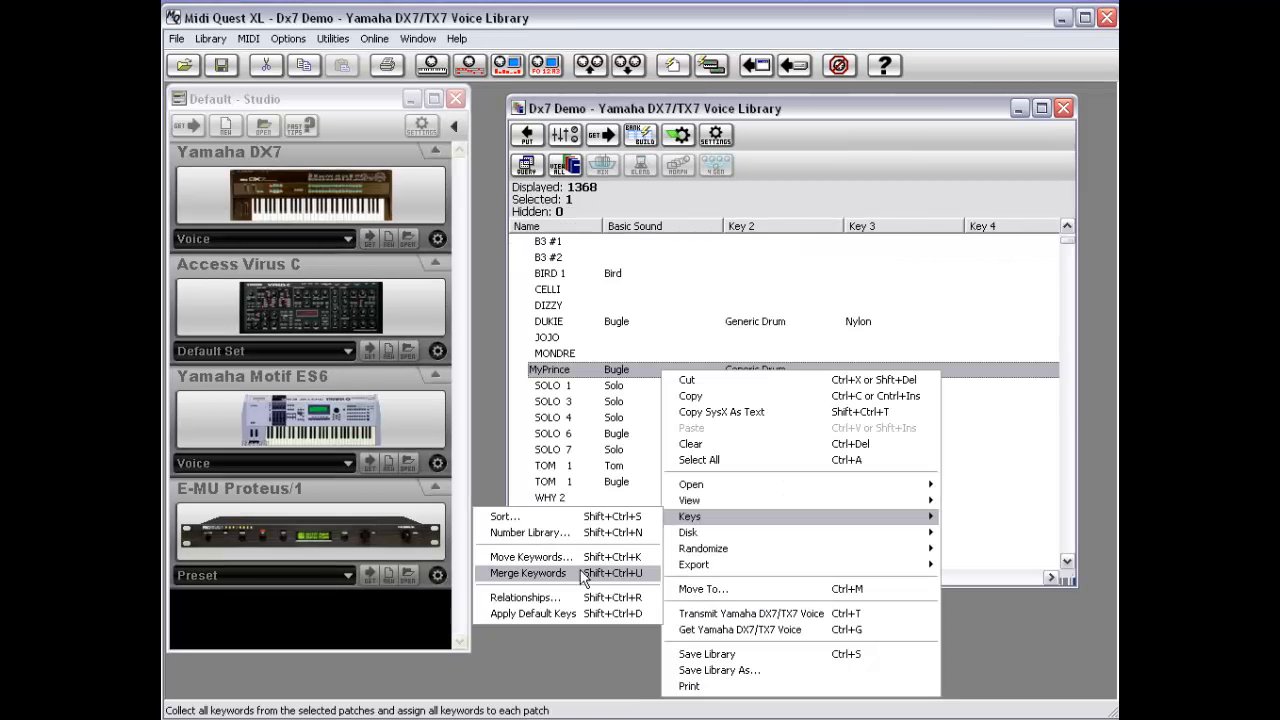
# Step: Merge the keywords of the four voices from MyPrince through SOLO 4
pyautogui.click(597, 421)
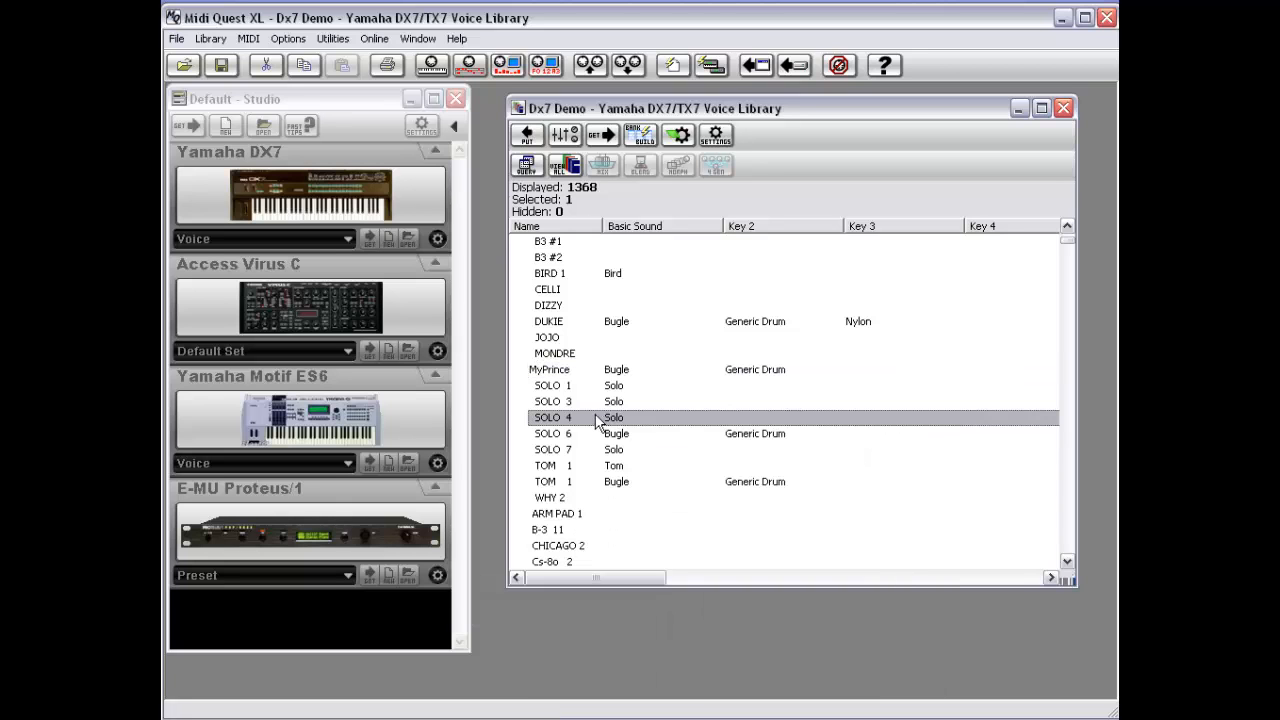
pyautogui.click(631, 372)
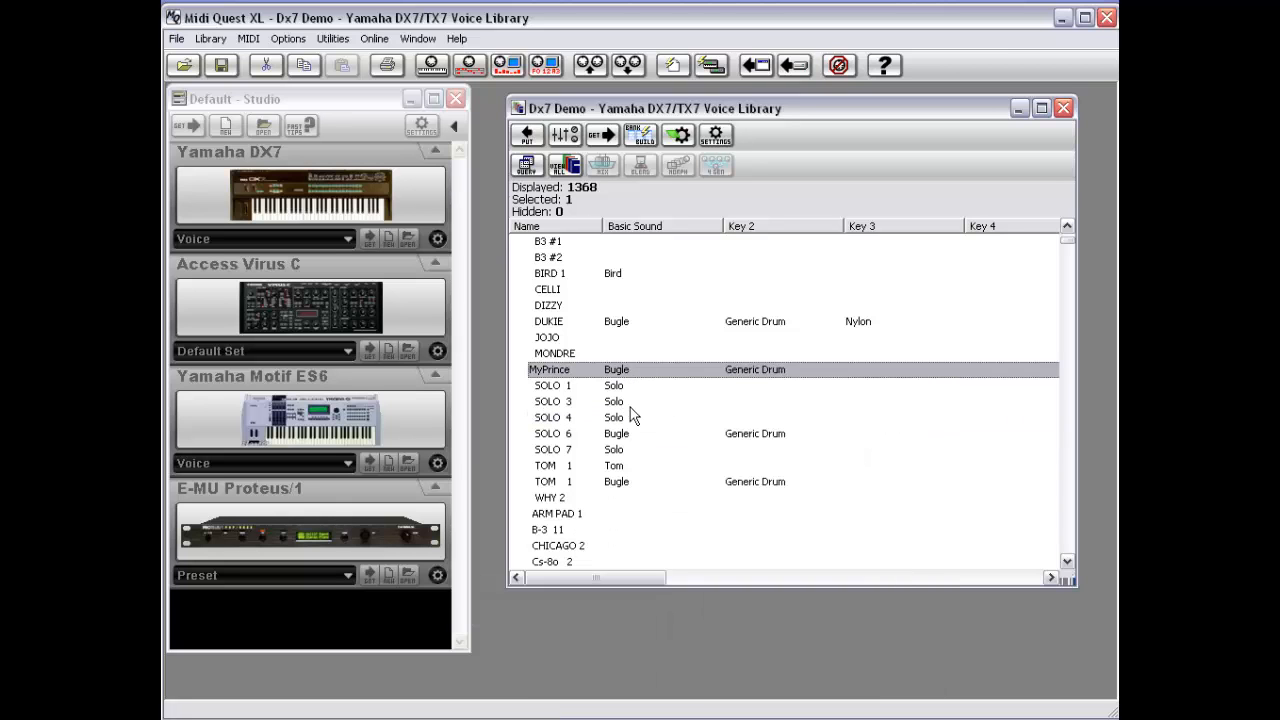
pyautogui.keyDown('shift'); pyautogui.click(632, 418); pyautogui.keyUp('shift')
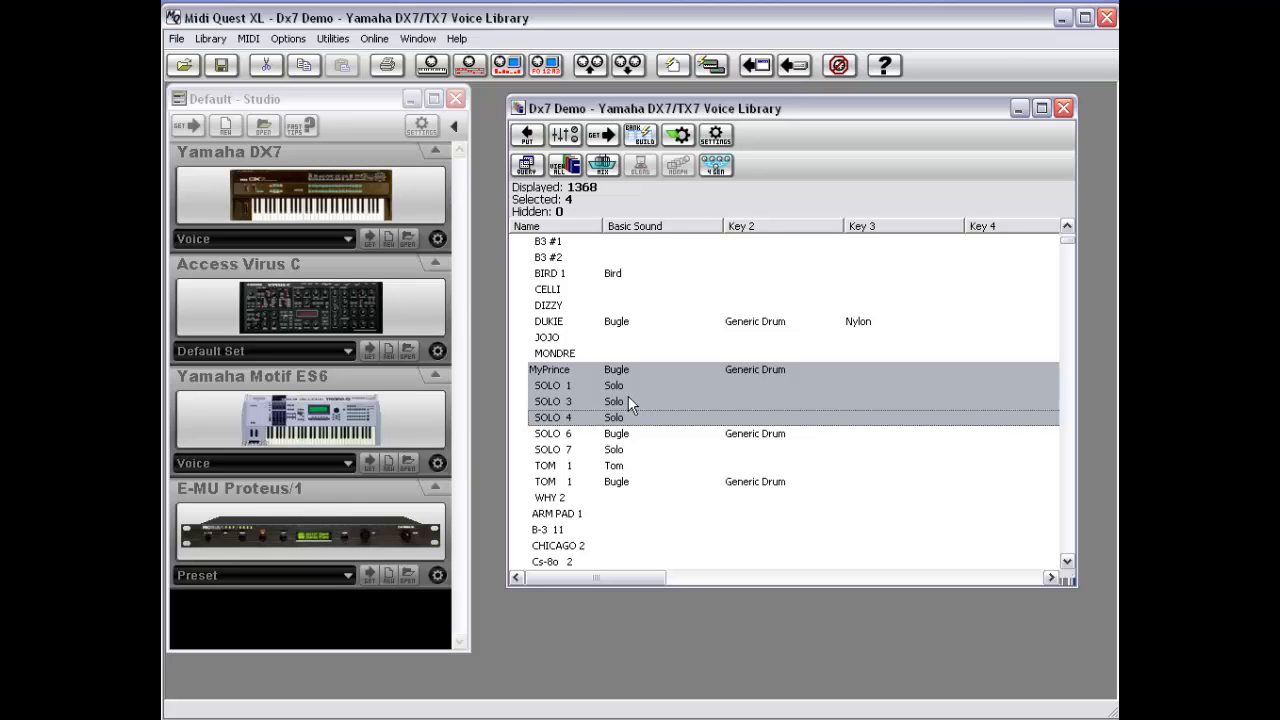
pyautogui.rightClick(653, 384)
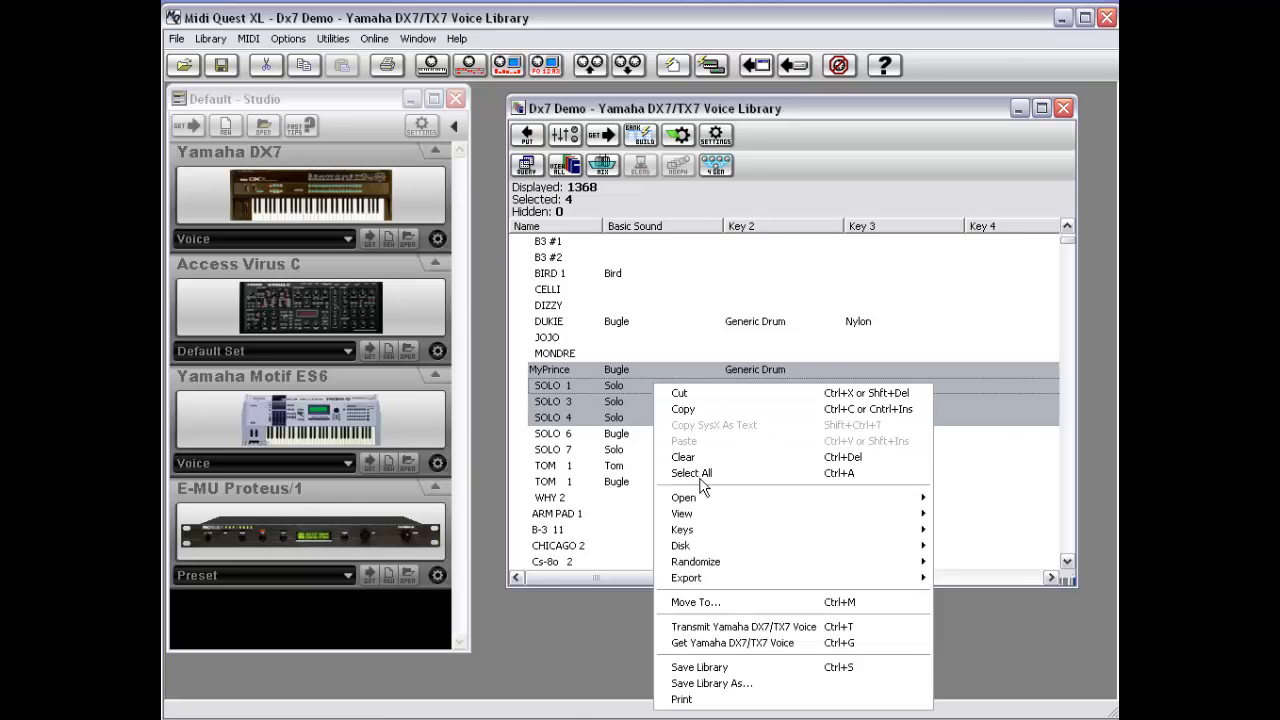
pyautogui.moveTo(695, 535)
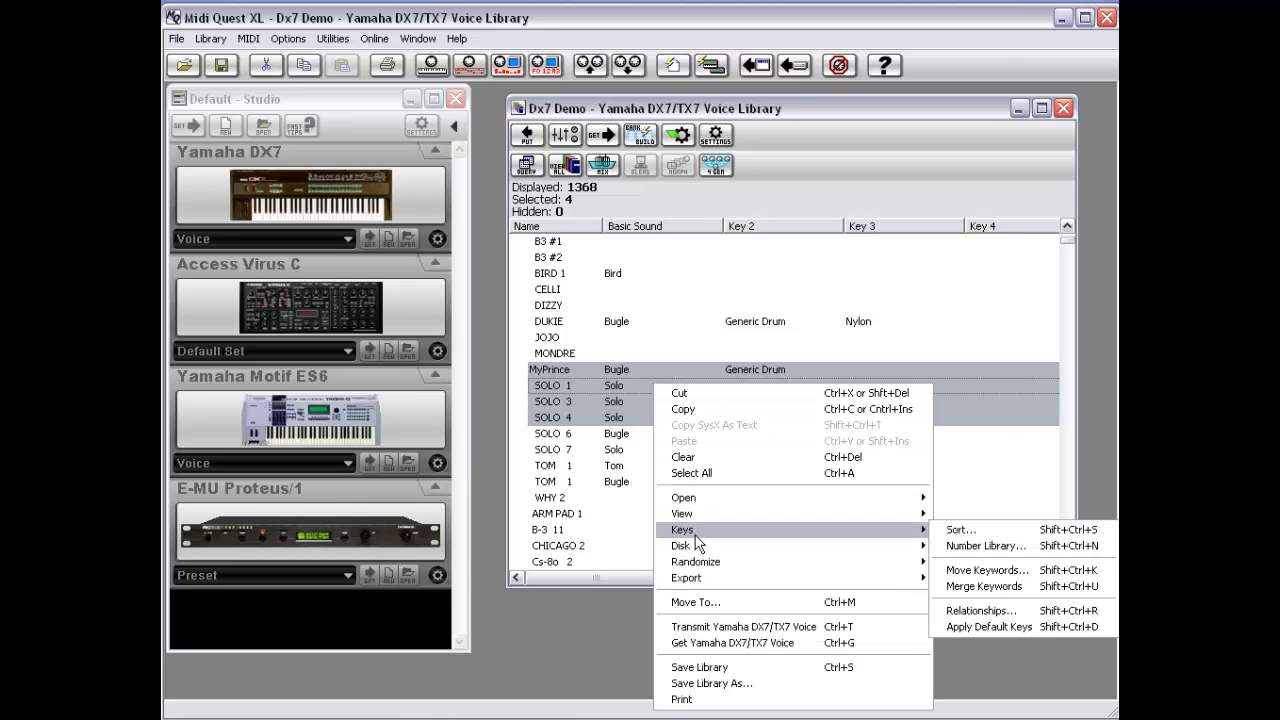
pyautogui.click(998, 584)
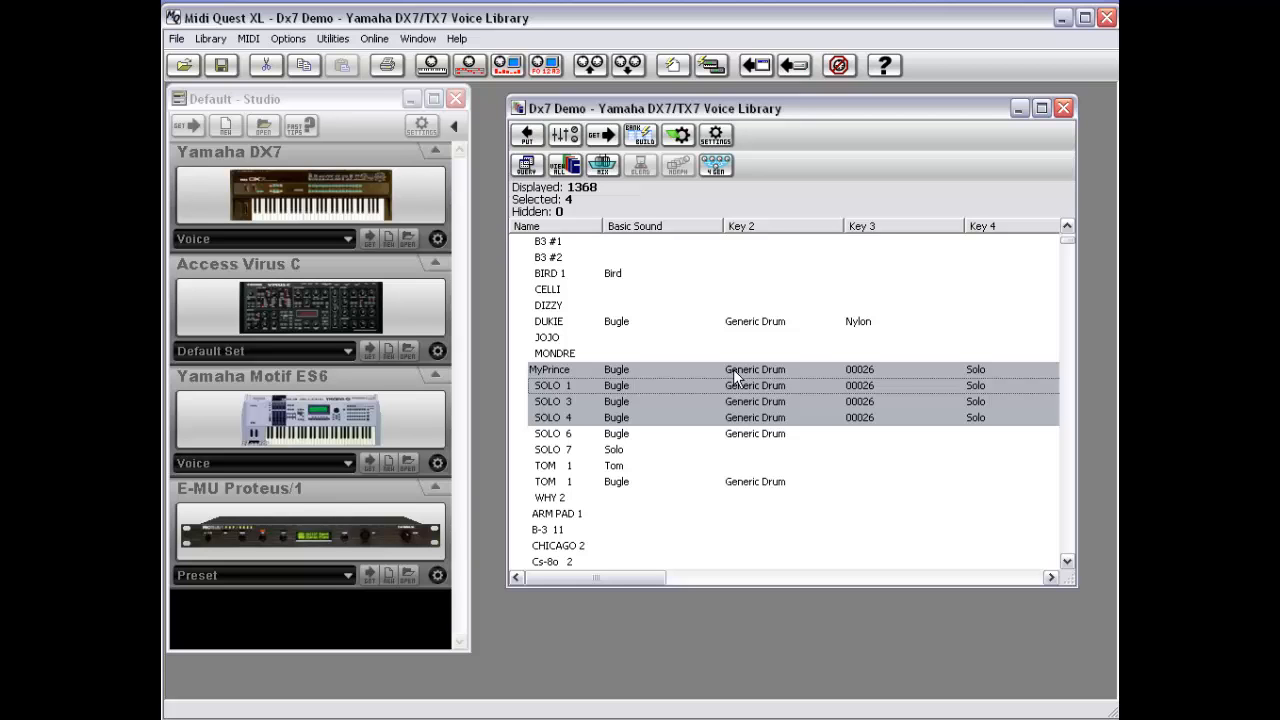
# Step: Merge the keywords of the five voices from the second TOM 1 through CHICAGO 2
pyautogui.click(561, 484)
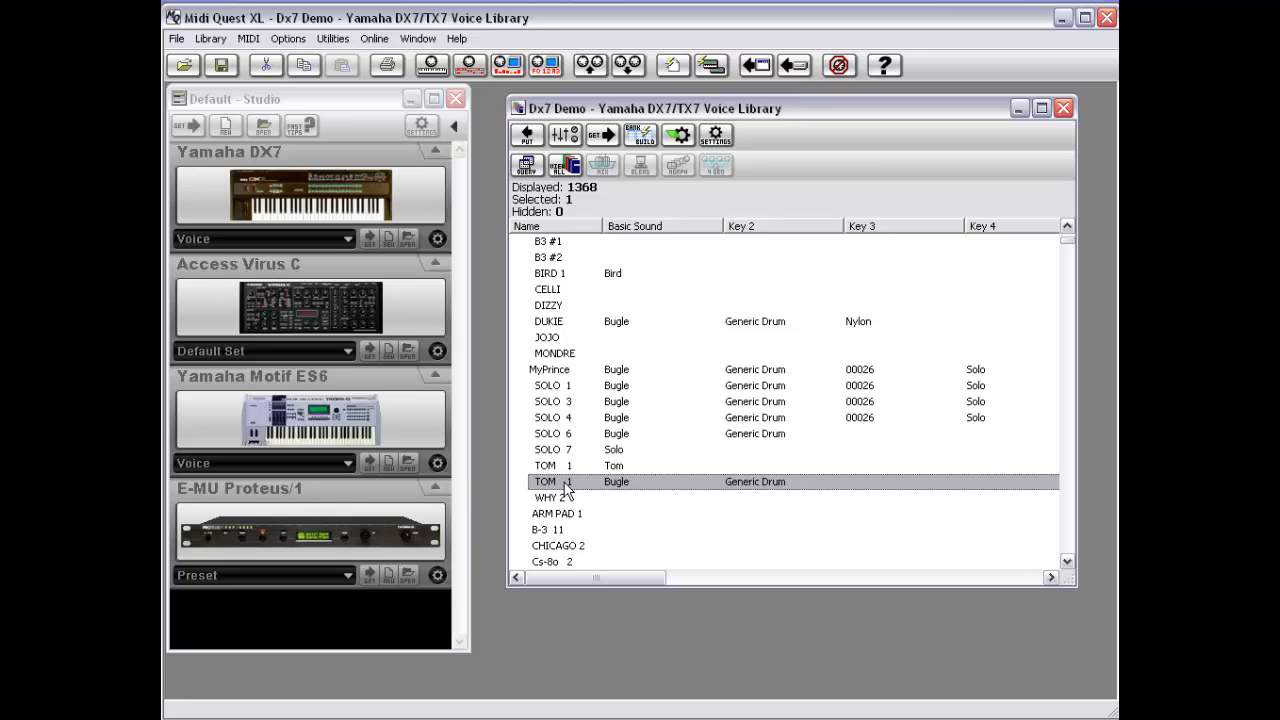
pyautogui.keyDown('shift'); pyautogui.click(565, 547); pyautogui.keyUp('shift')
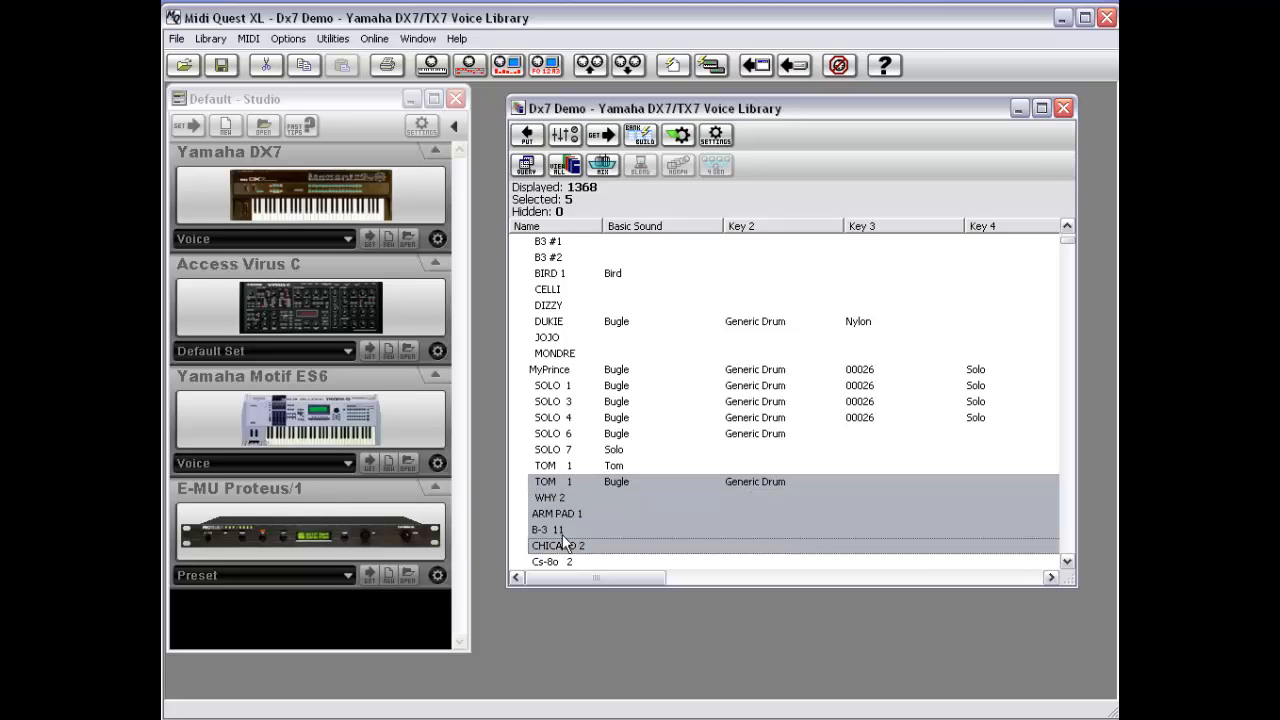
pyautogui.rightClick(562, 503)
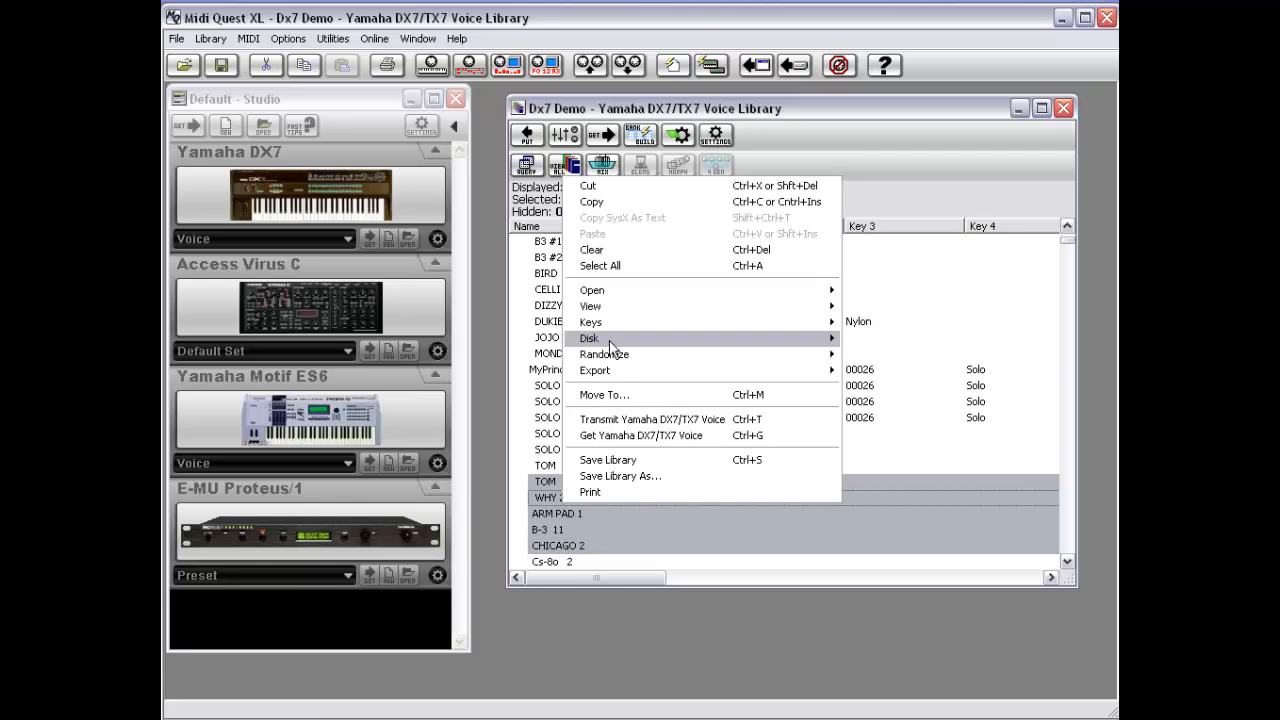
pyautogui.moveTo(610, 344)
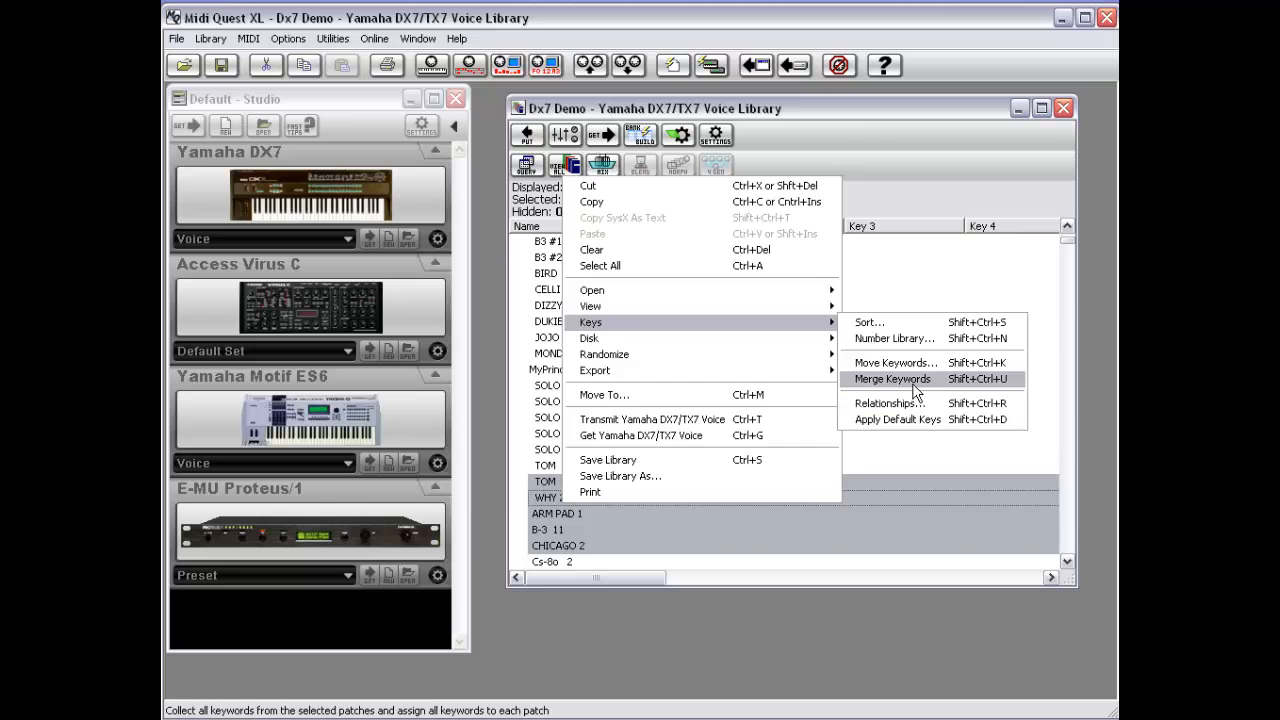
pyautogui.click(912, 381)
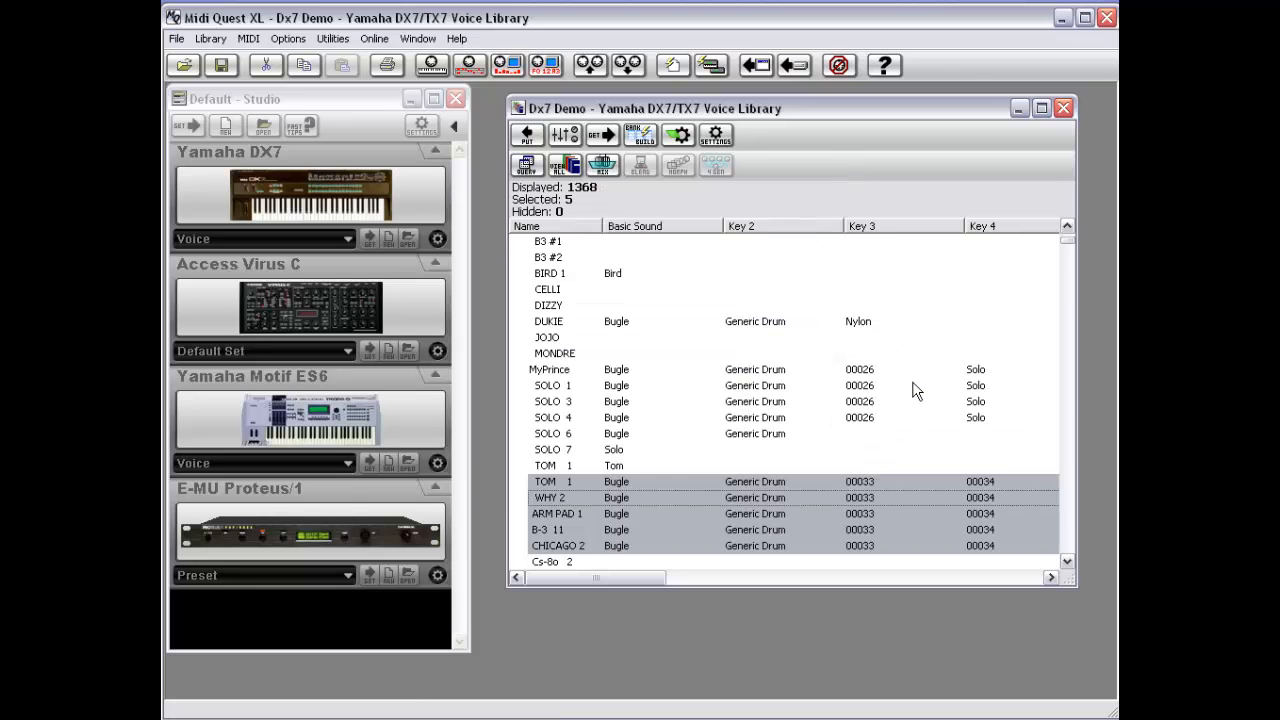
# Step: Merge the keywords of the two voices DIGI 10 and DIGI 11, and select DIGI 11 alone
pyautogui.click(1067, 561)
pyautogui.click(1067, 561)
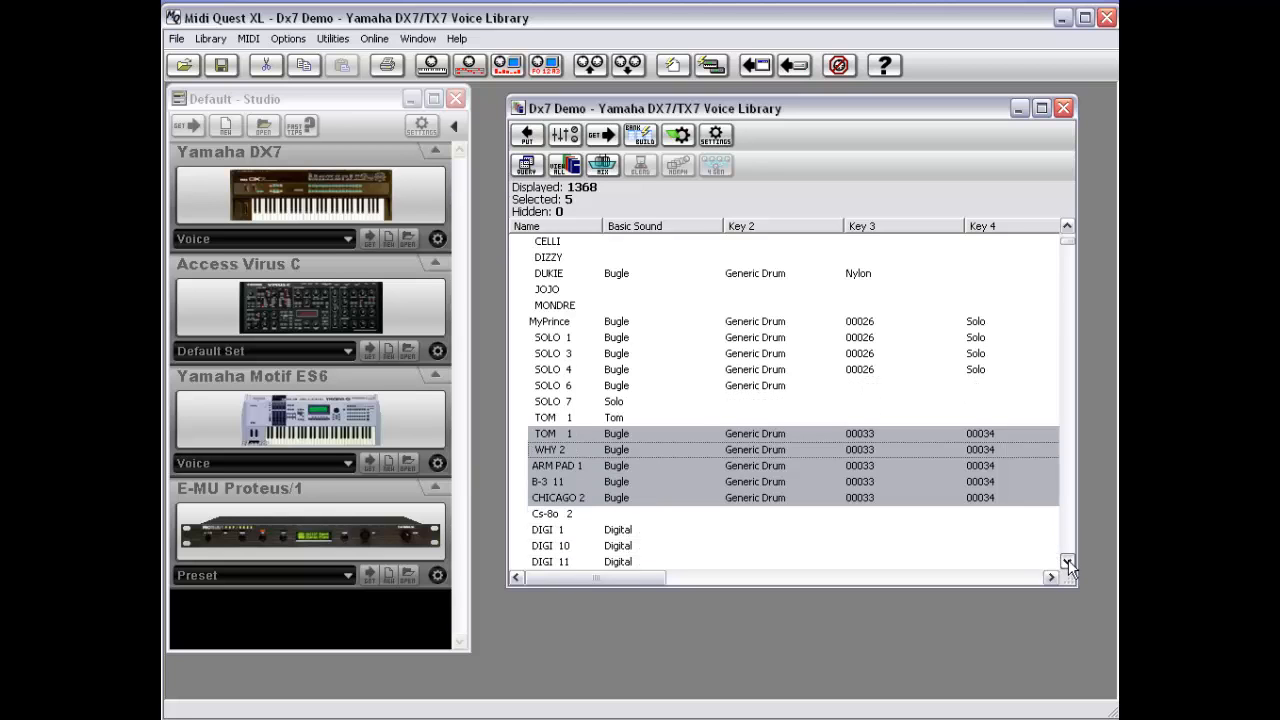
pyautogui.click(1067, 562)
pyautogui.click(1067, 562)
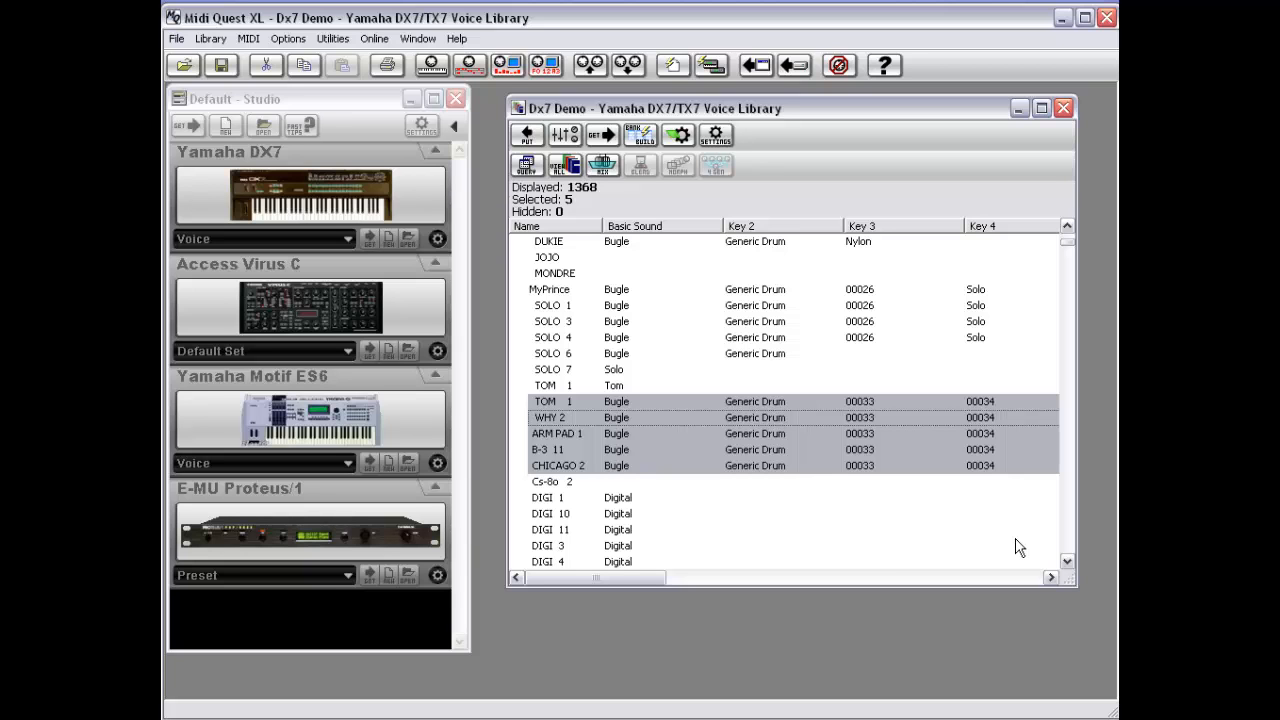
pyautogui.click(667, 531)
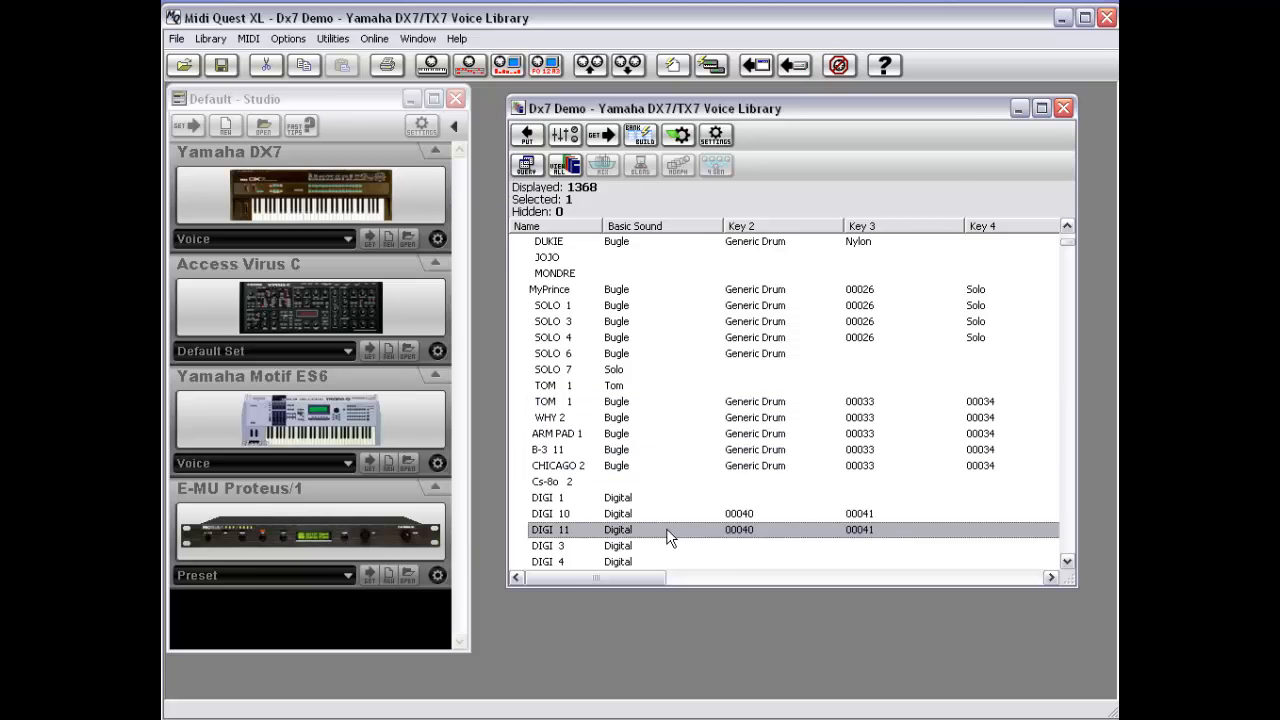
# Step: Open the library relationships and look through the list of key auto assignments
pyautogui.rightClick(666, 528)
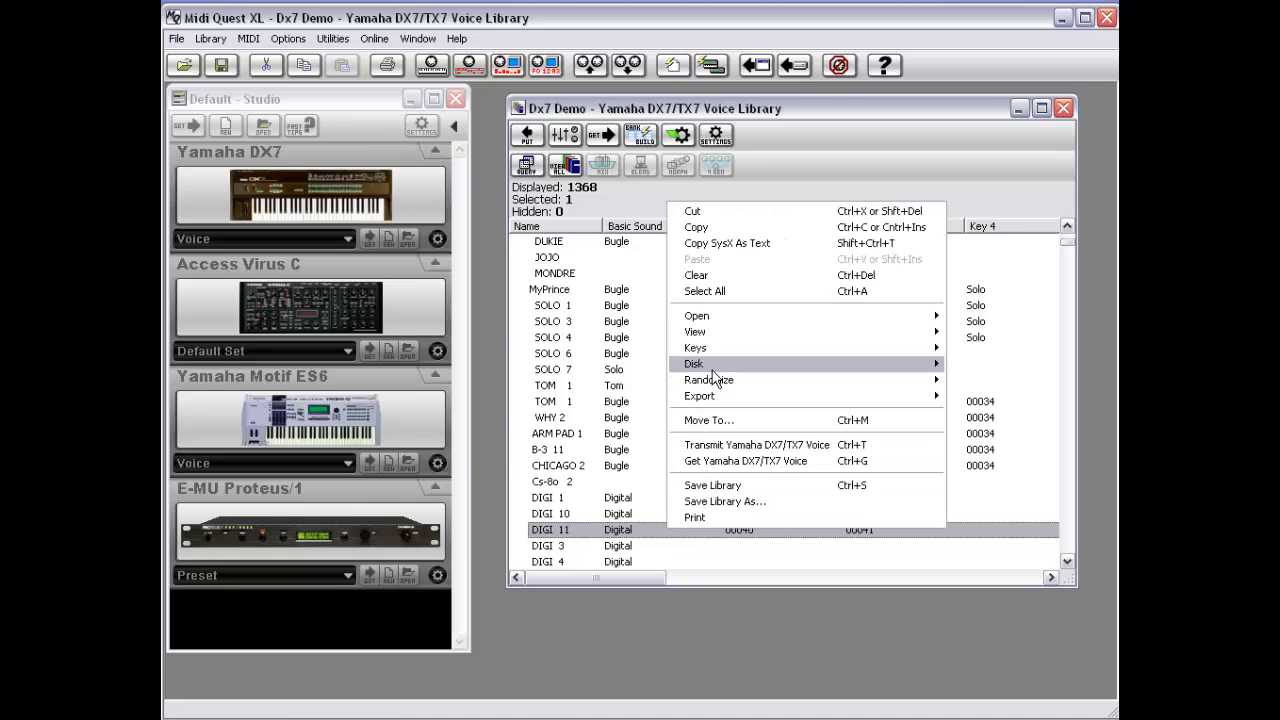
pyautogui.moveTo(712, 349)
pyautogui.click(573, 424)
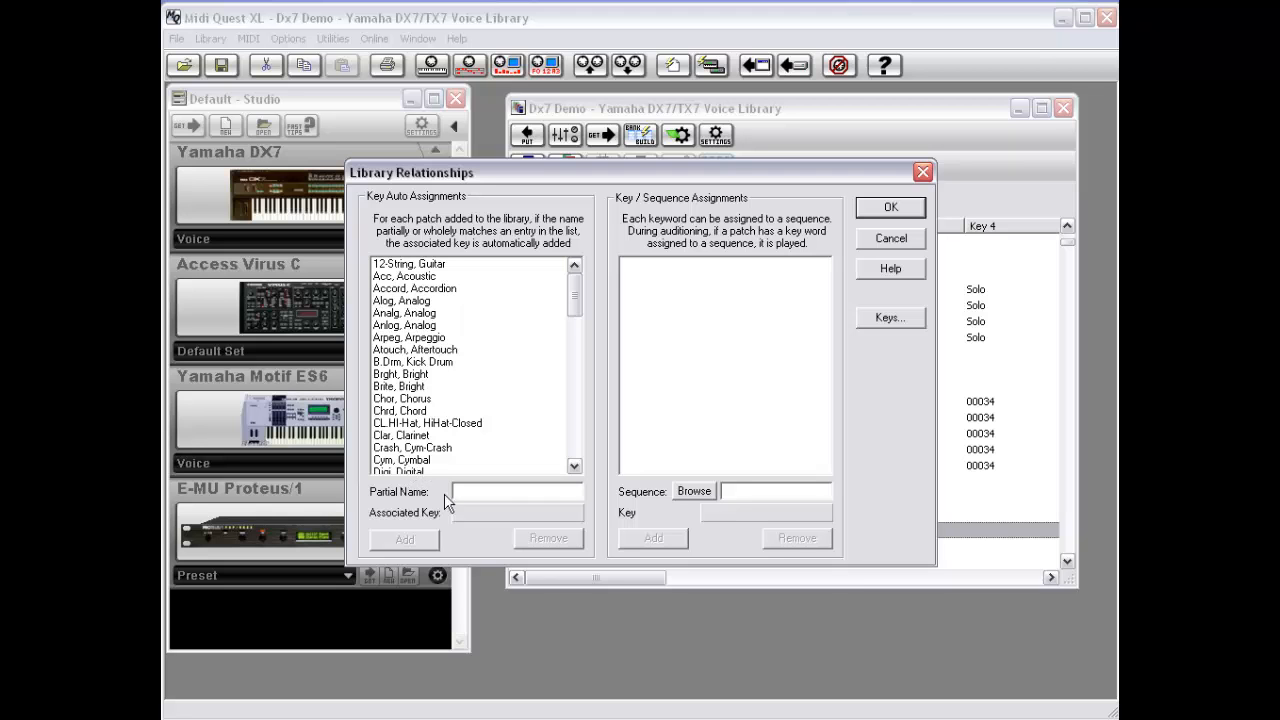
pyautogui.moveTo(569, 320); pyautogui.dragTo(569, 436)
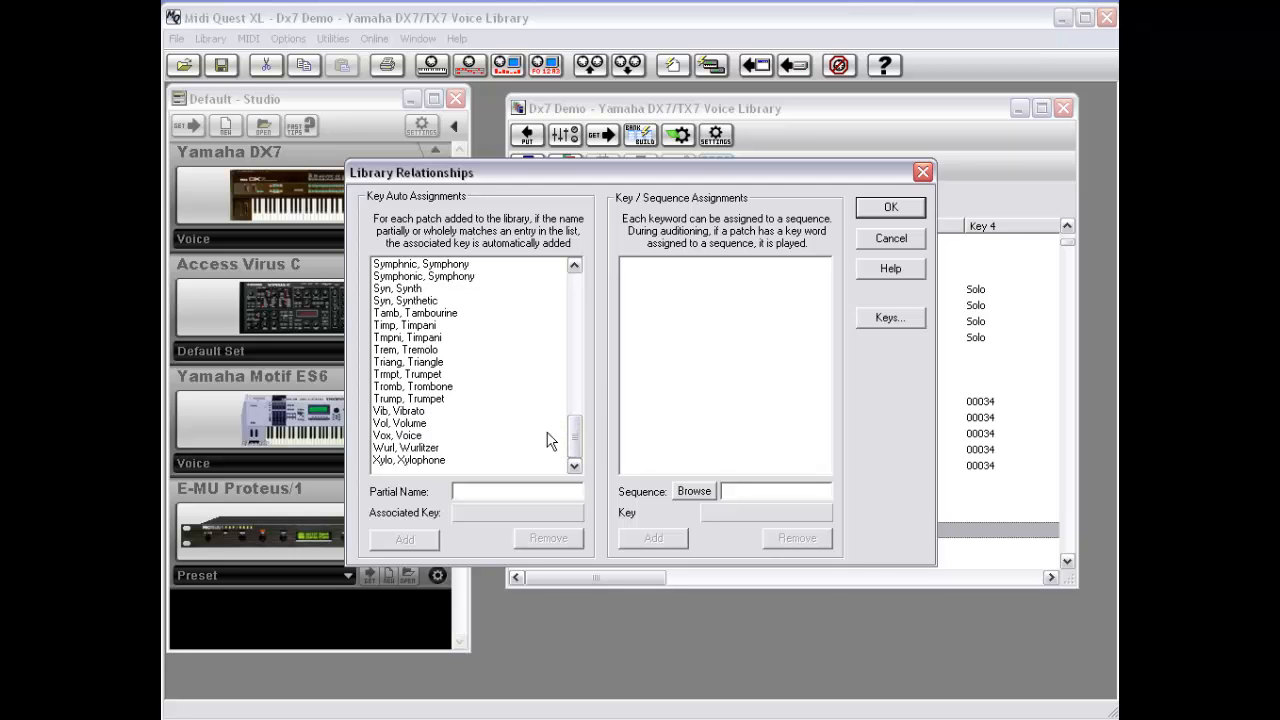
pyautogui.click(489, 491)
pyautogui.write('Blk')
pyautogui.press('BackSpace')
pyautogui.press('BackSpace')
pyautogui.press('BackSpace')
# Step: Add a key auto assignment linking the partial name Acc to the Keyboard keyword Accordion, and select it in the list
pyautogui.click(506, 512)
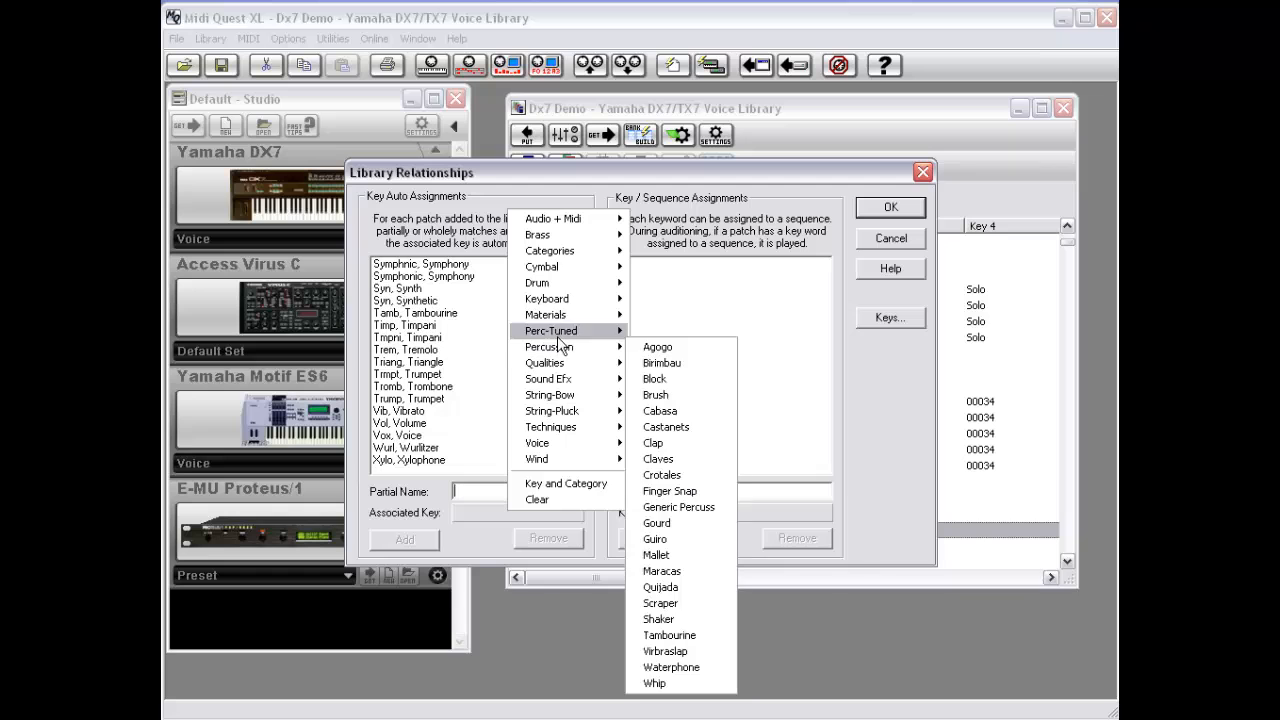
pyautogui.moveTo(559, 305)
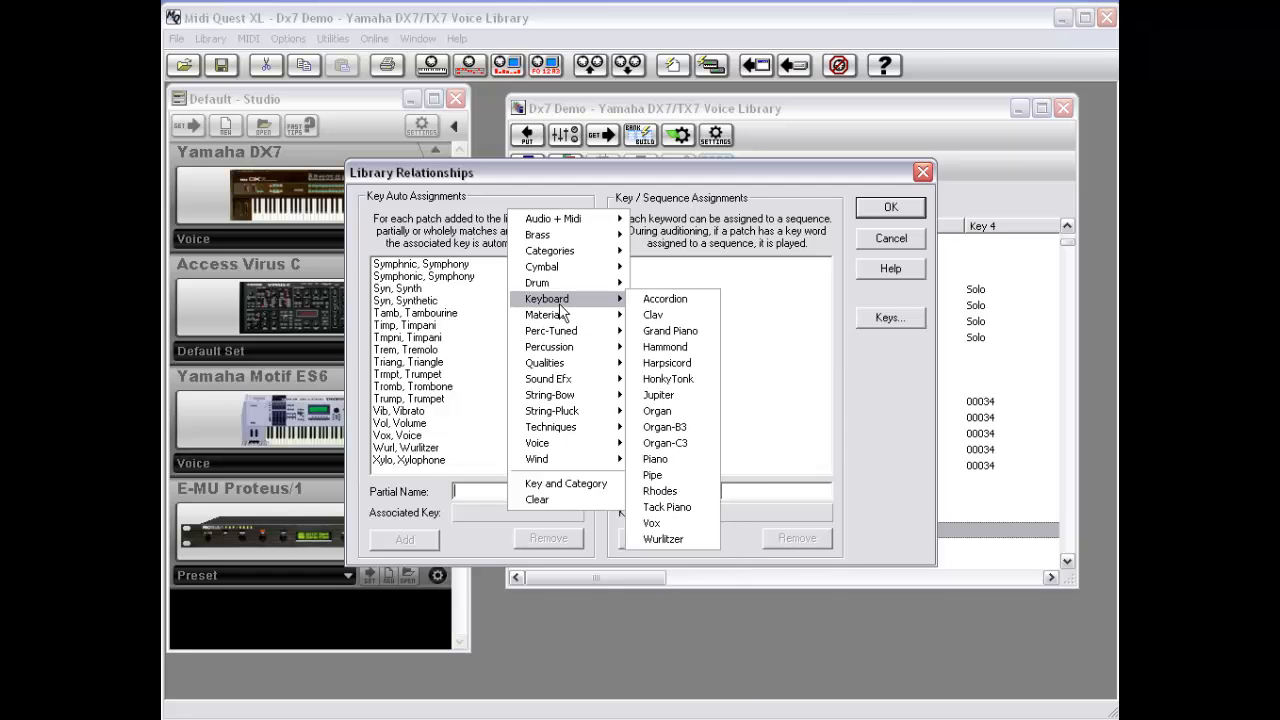
pyautogui.click(674, 302)
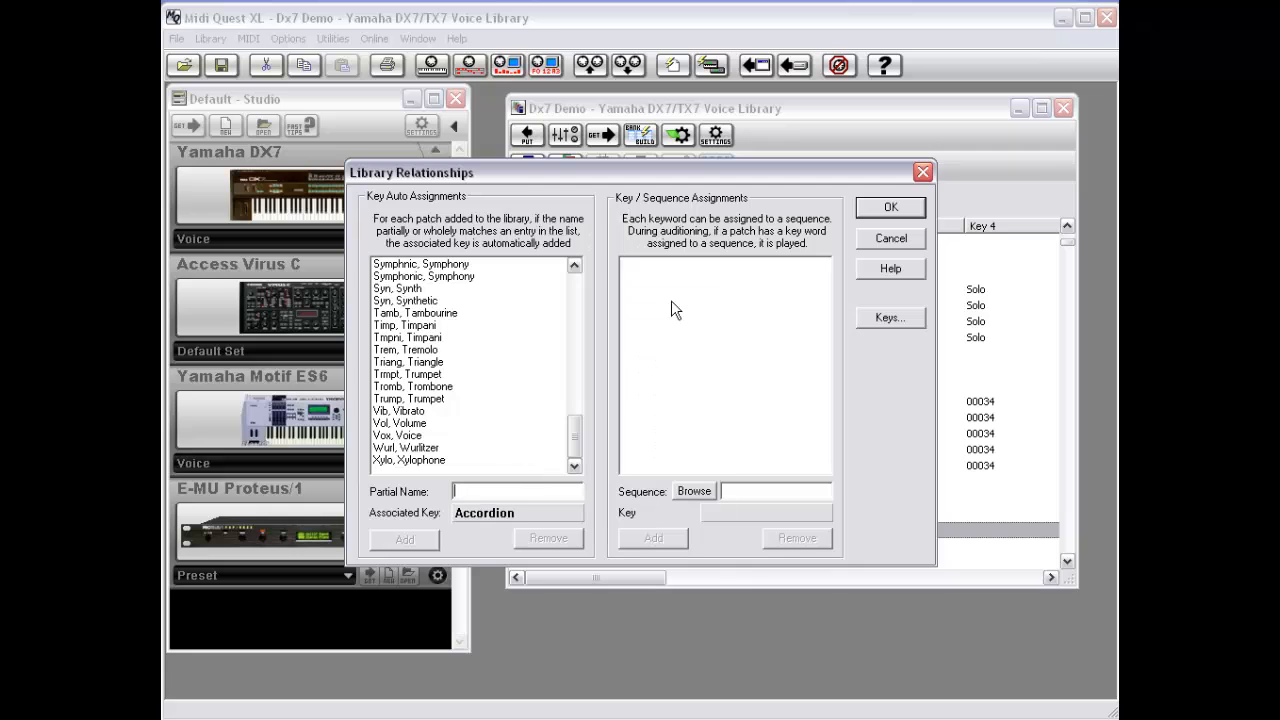
pyautogui.click(478, 486)
pyautogui.write('Acc')
pyautogui.click(404, 540)
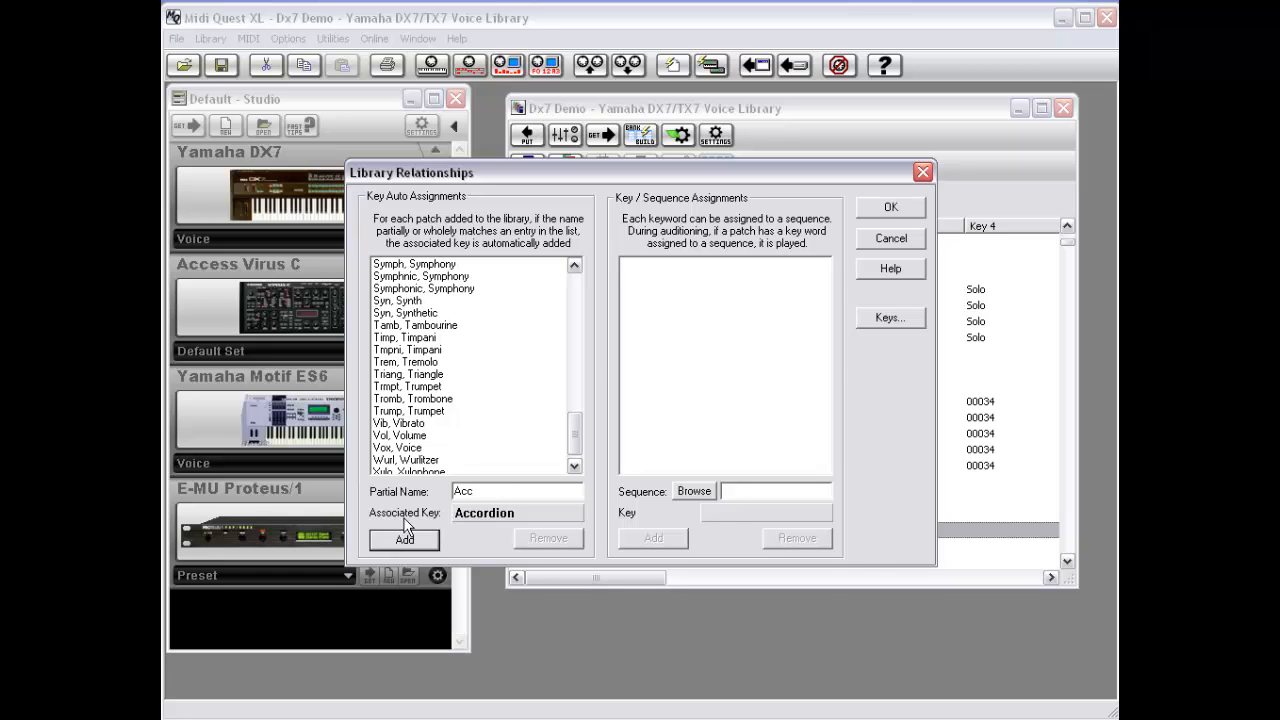
pyautogui.scroll(-1, 575, 447)
pyautogui.moveTo(575, 440); pyautogui.dragTo(586, 273)
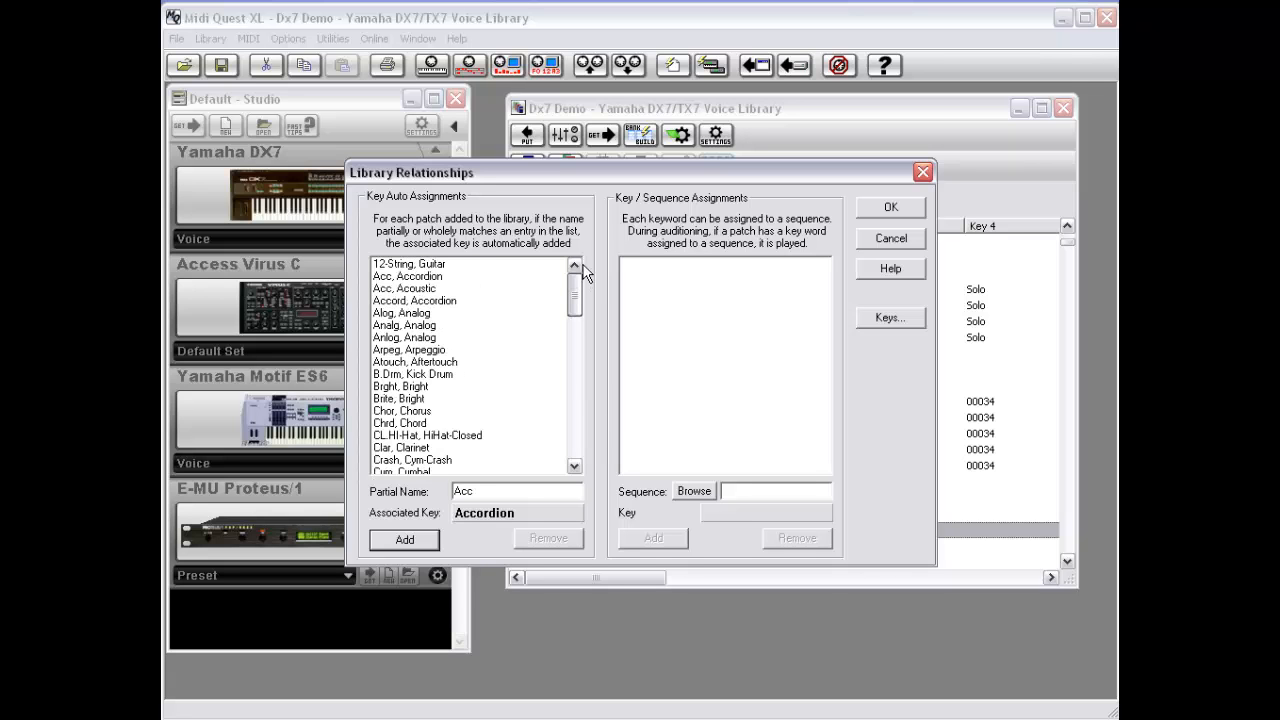
pyautogui.click(406, 278)
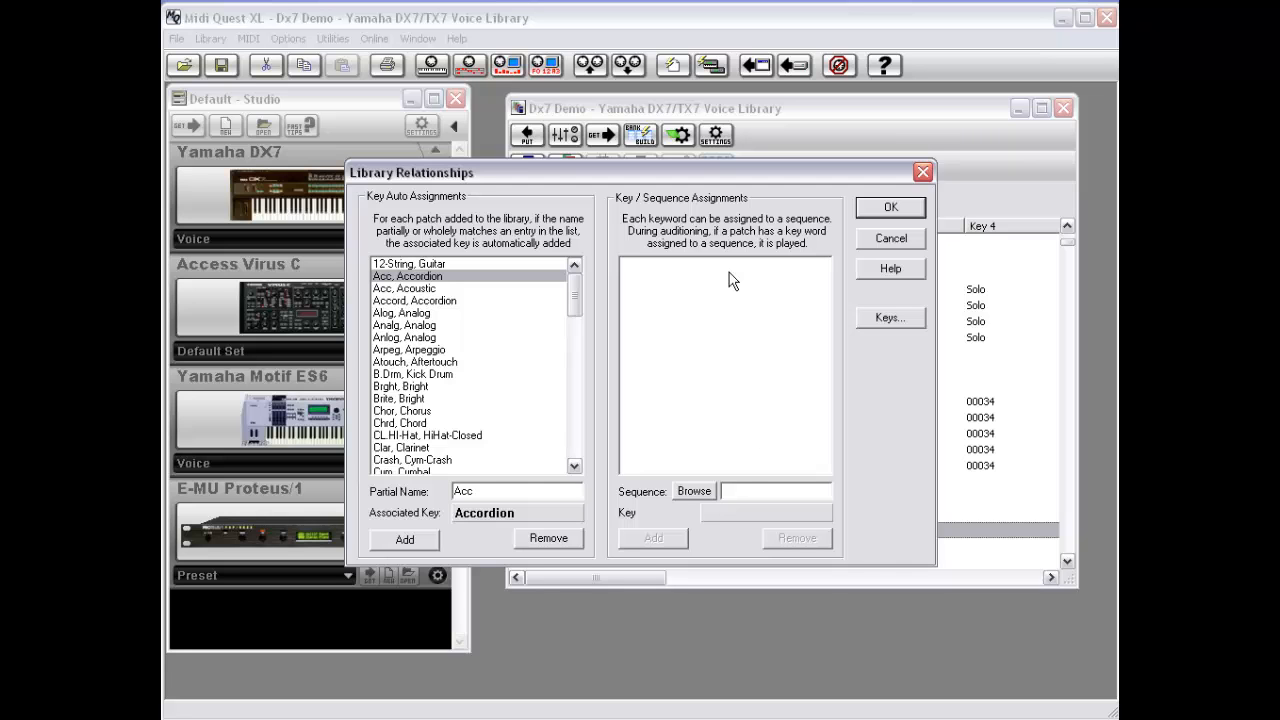
# Step: Assign the sequence Test.mid to the Perc-Tuned keyword Cowbell, and remove that assignment again
pyautogui.click(694, 492)
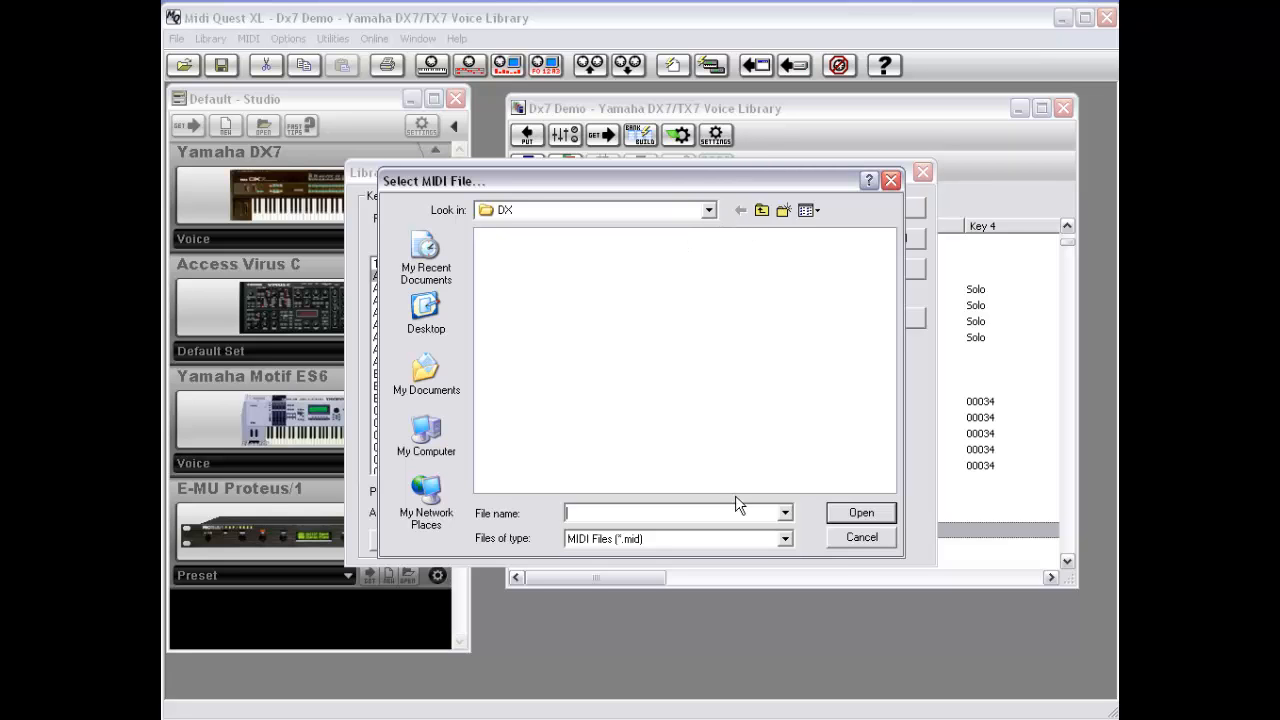
pyautogui.click(860, 539)
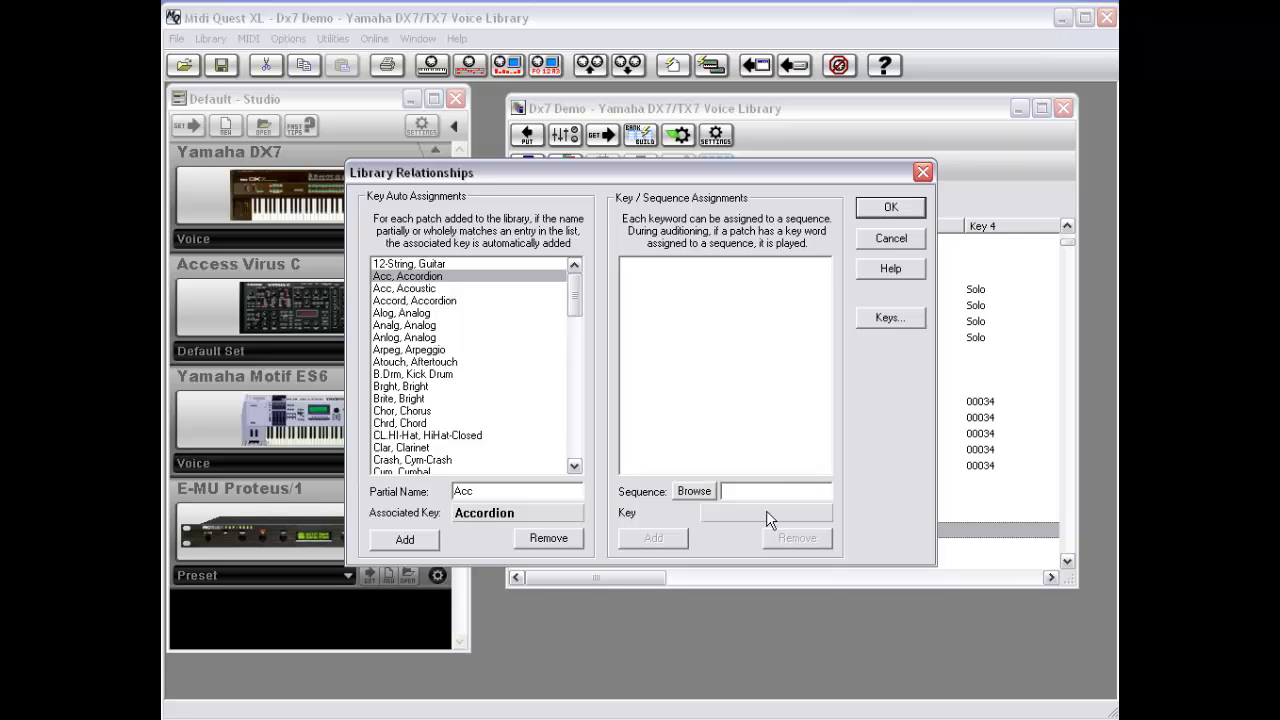
pyautogui.click(766, 510)
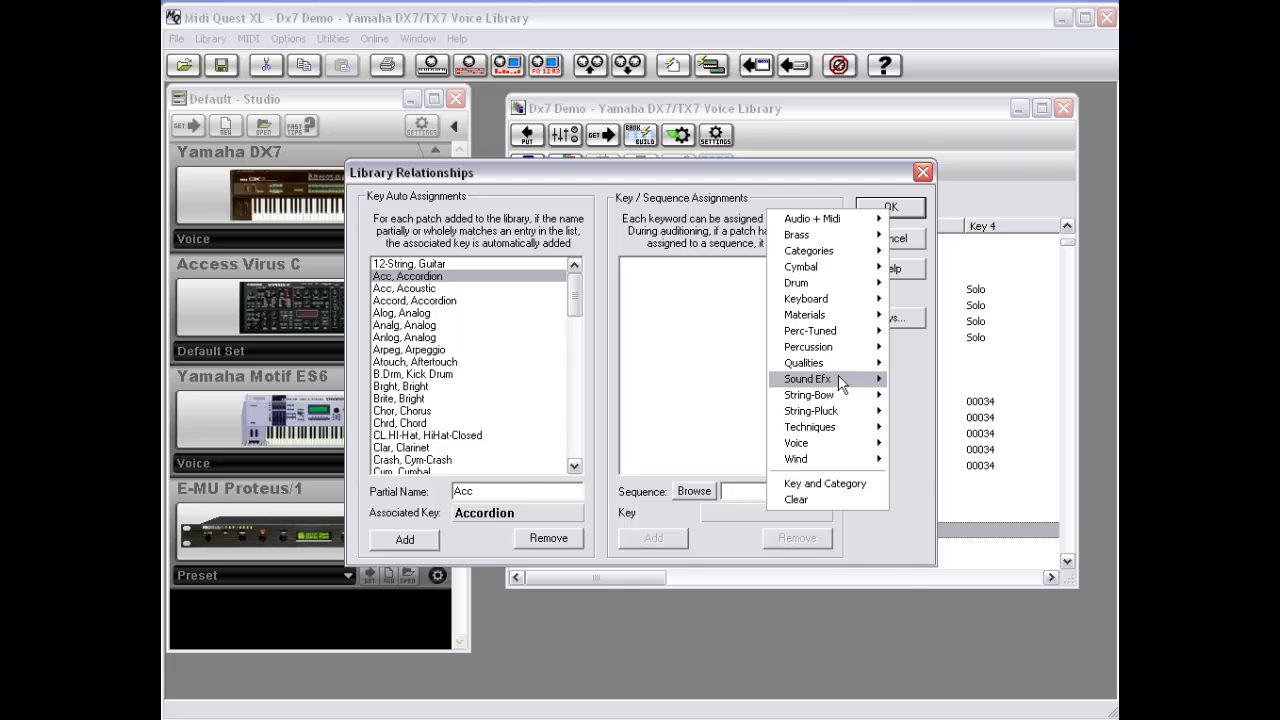
pyautogui.moveTo(842, 340)
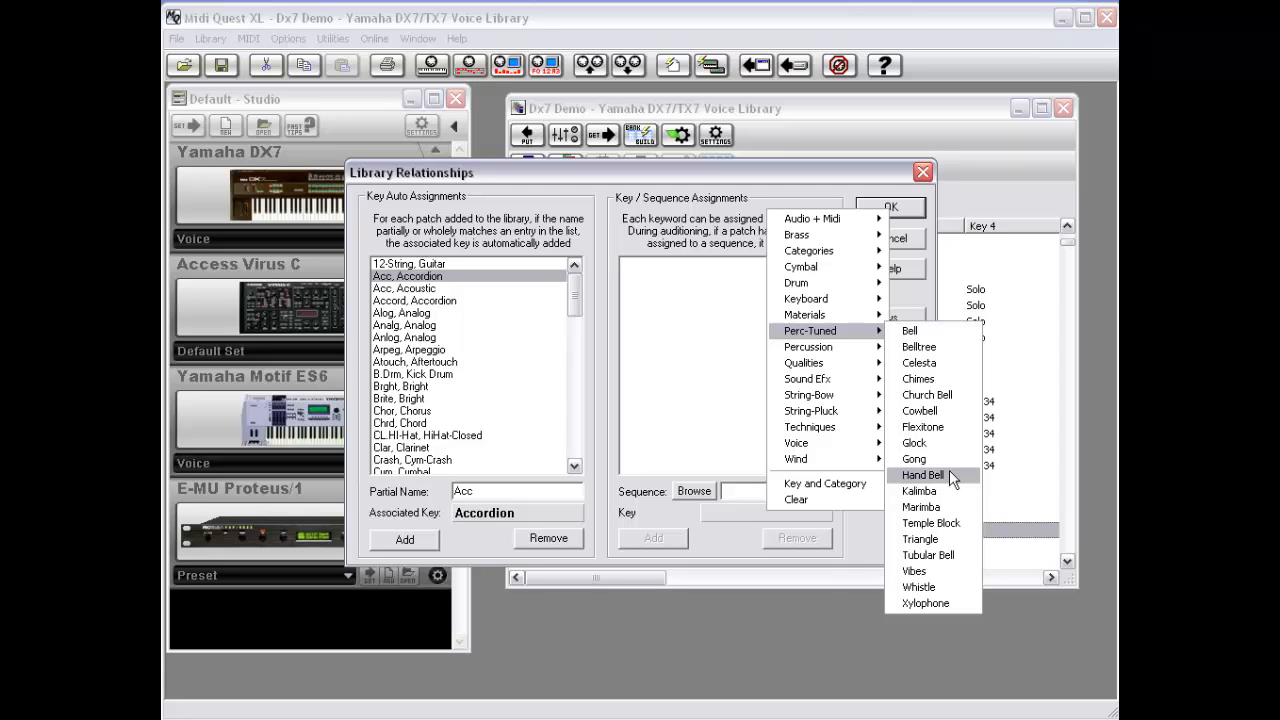
pyautogui.click(949, 409)
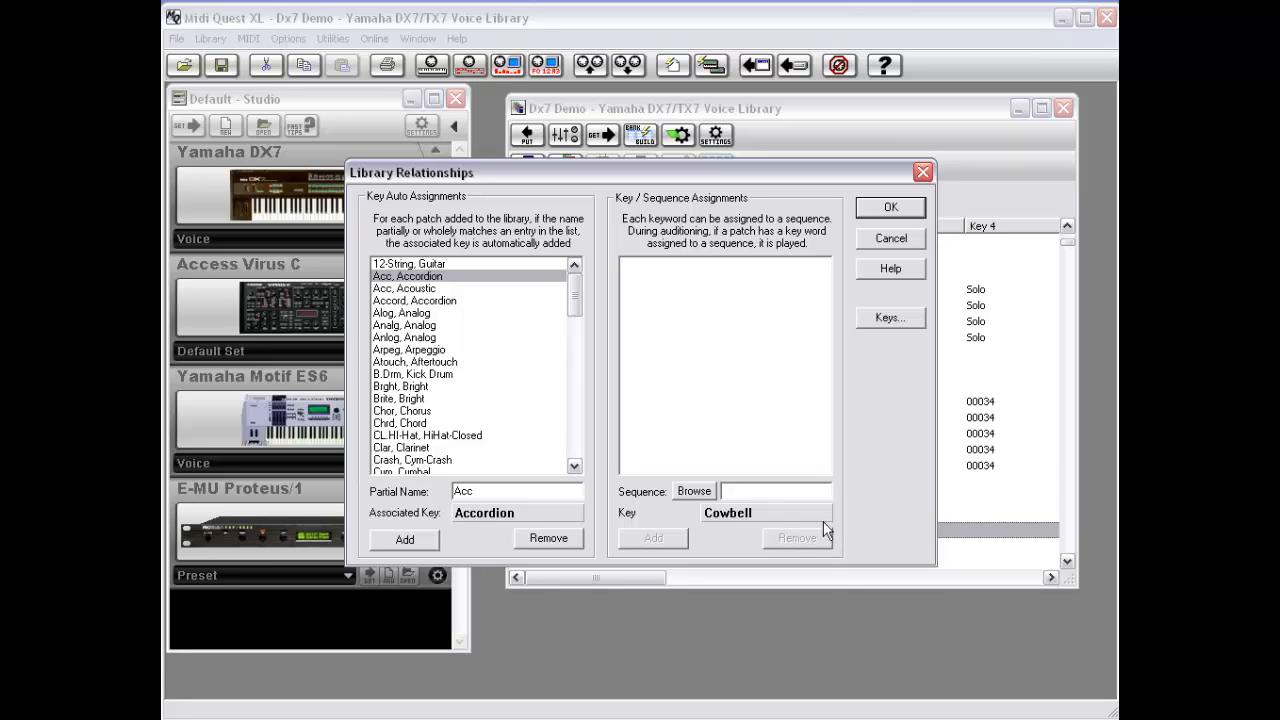
pyautogui.click(758, 491)
pyautogui.write('Test.mid')
pyautogui.click(655, 539)
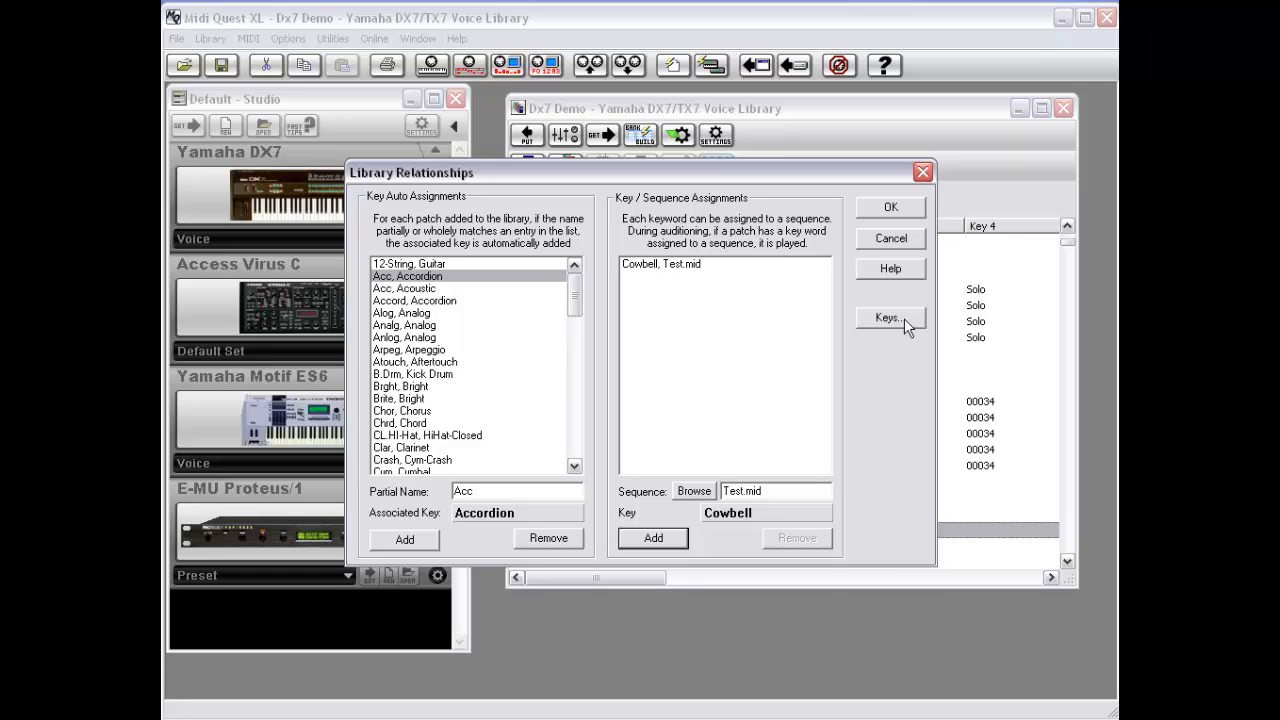
pyautogui.click(680, 264)
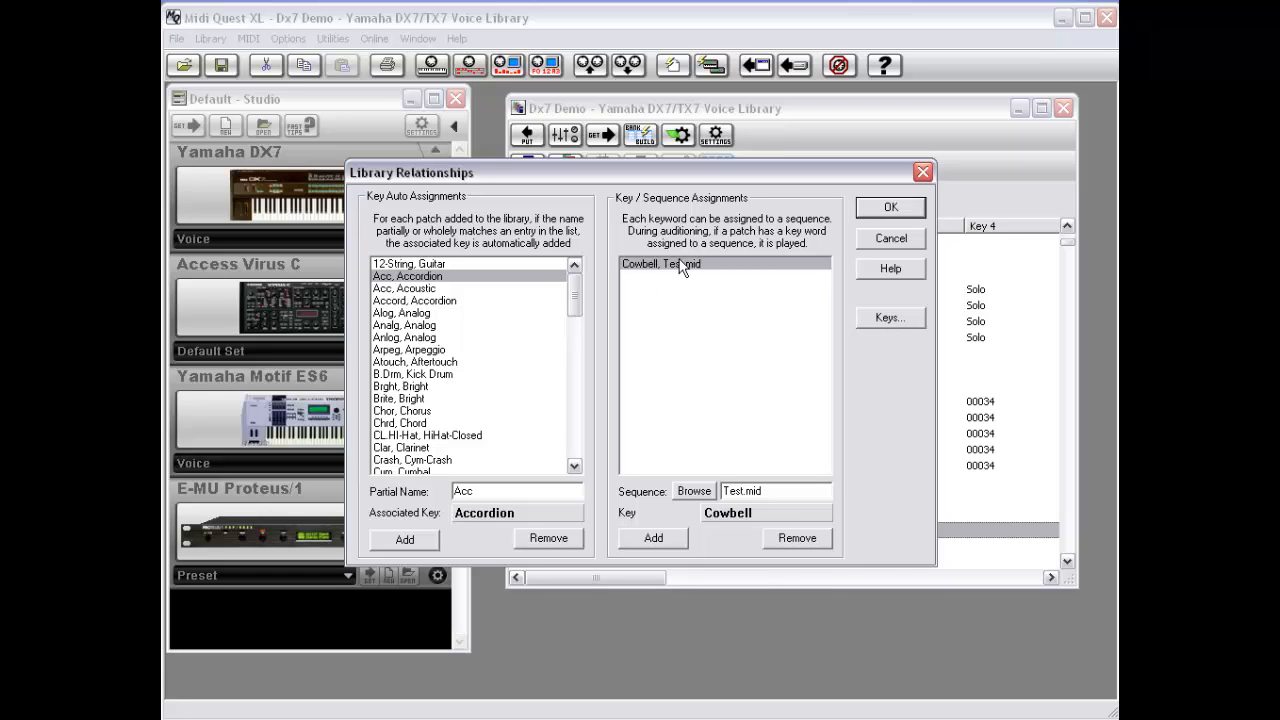
pyautogui.click(796, 537)
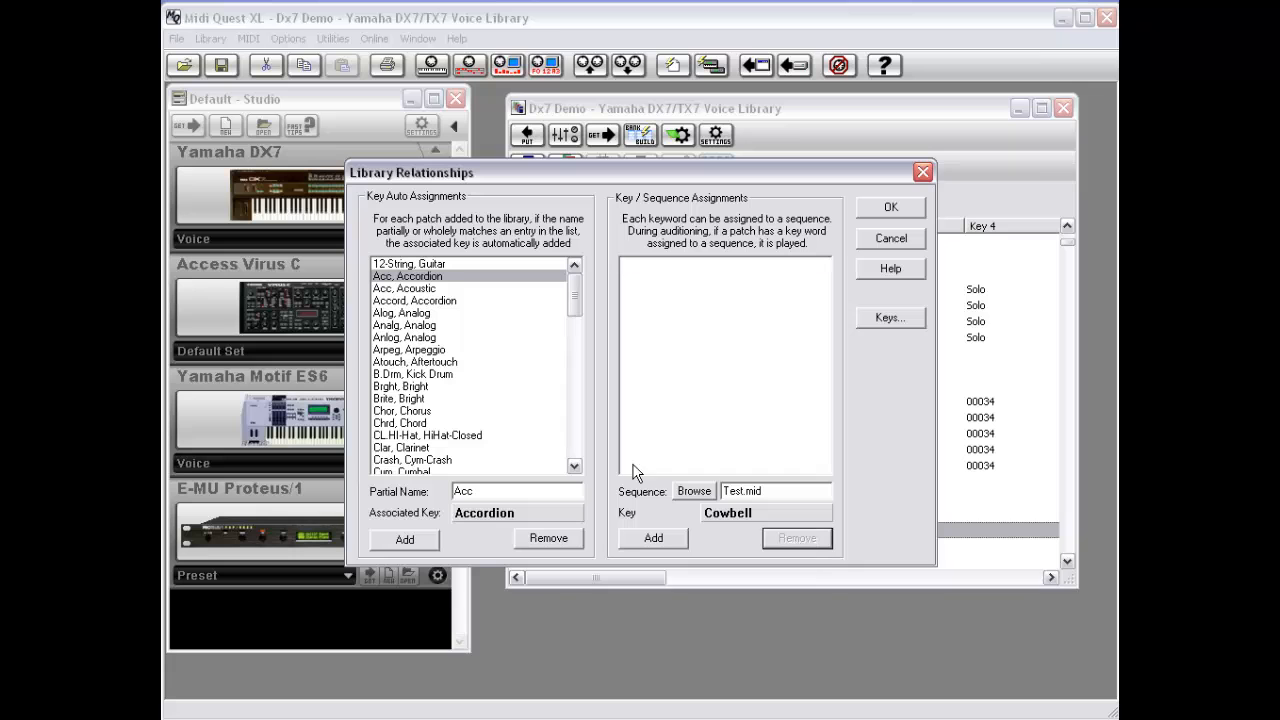
# Step: Replace the Acc, Acoustic auto assignment with one linking the partial name Ac. to the Qualities keyword Acoustic
pyautogui.click(428, 289)
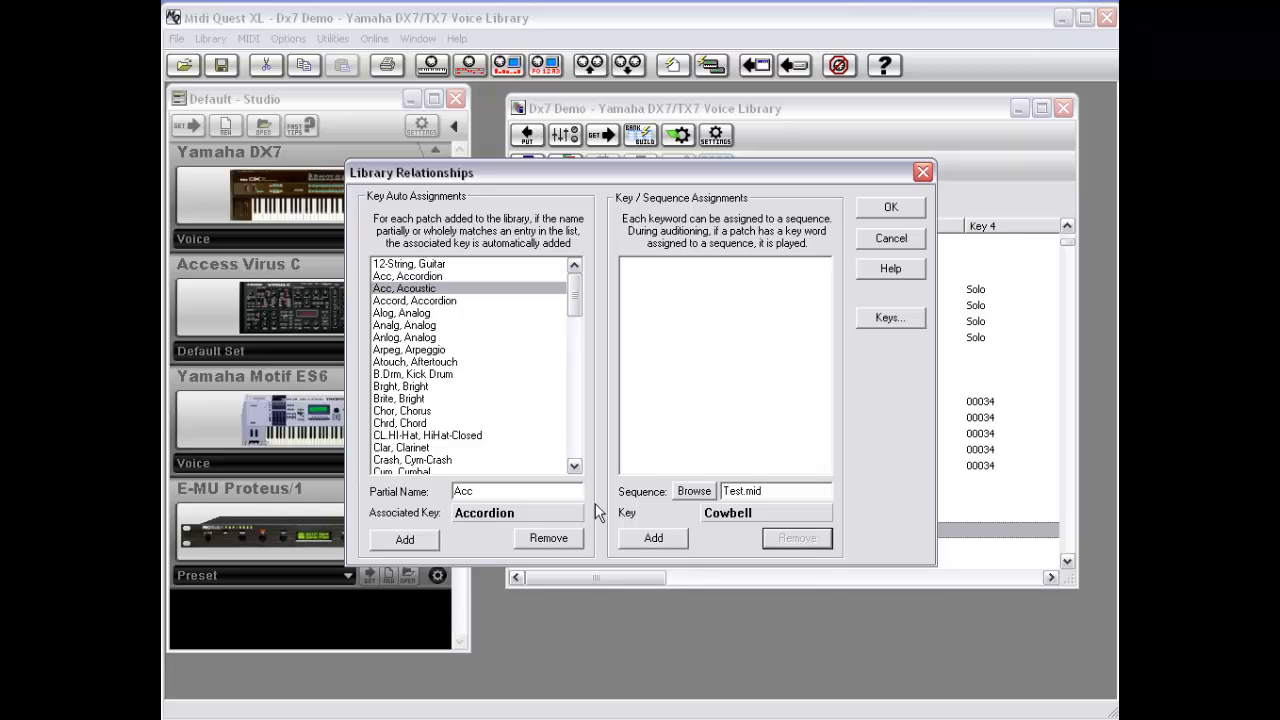
pyautogui.click(550, 538)
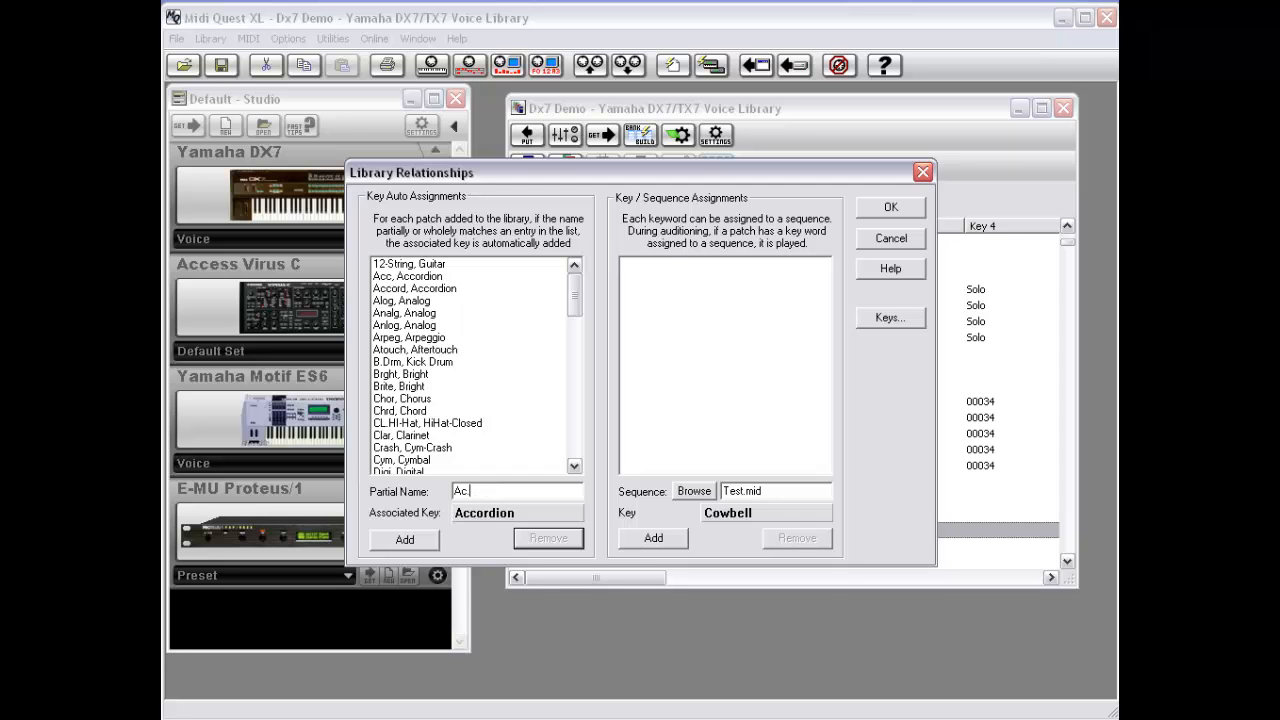
pyautogui.click(555, 518)
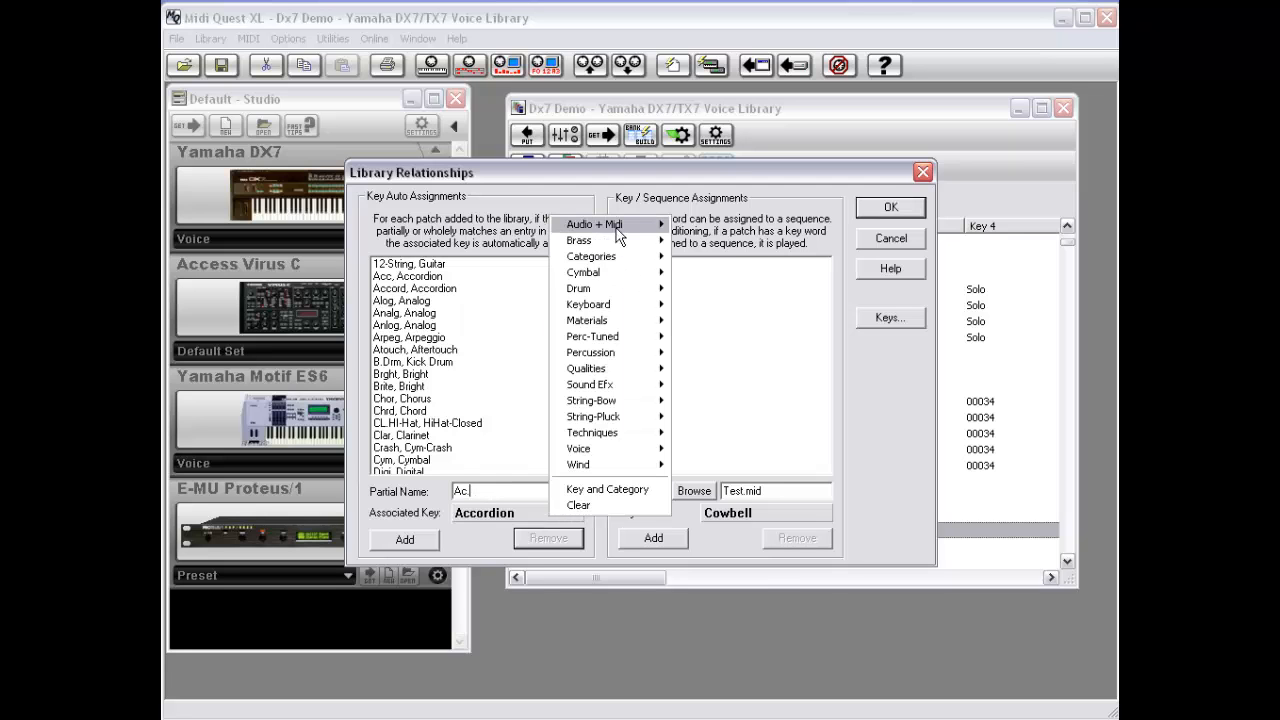
pyautogui.moveTo(619, 235)
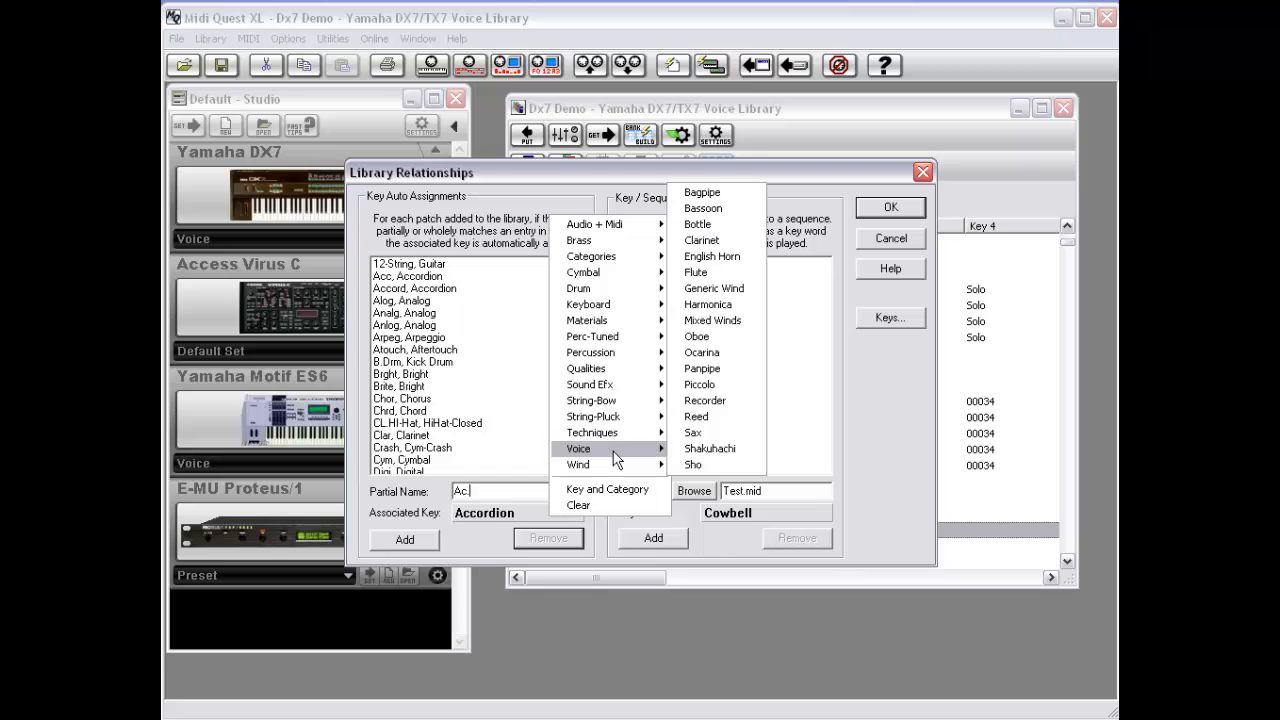
pyautogui.moveTo(614, 440)
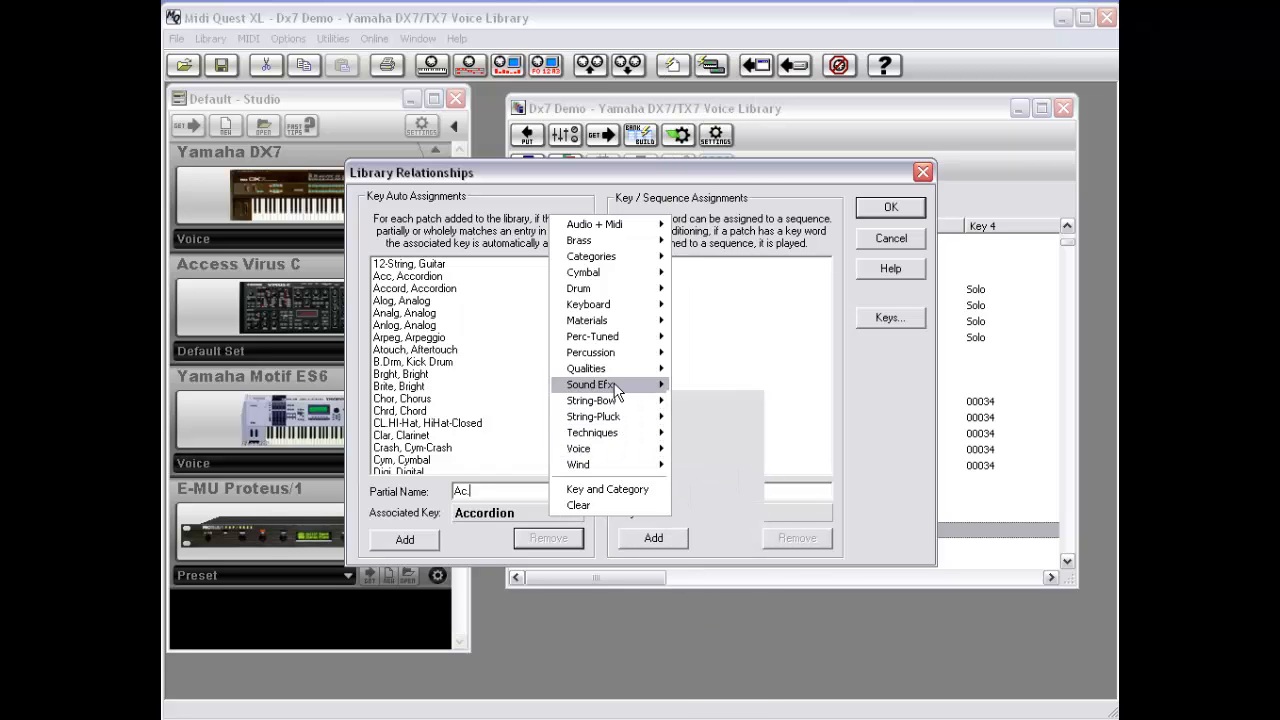
pyautogui.moveTo(614, 372)
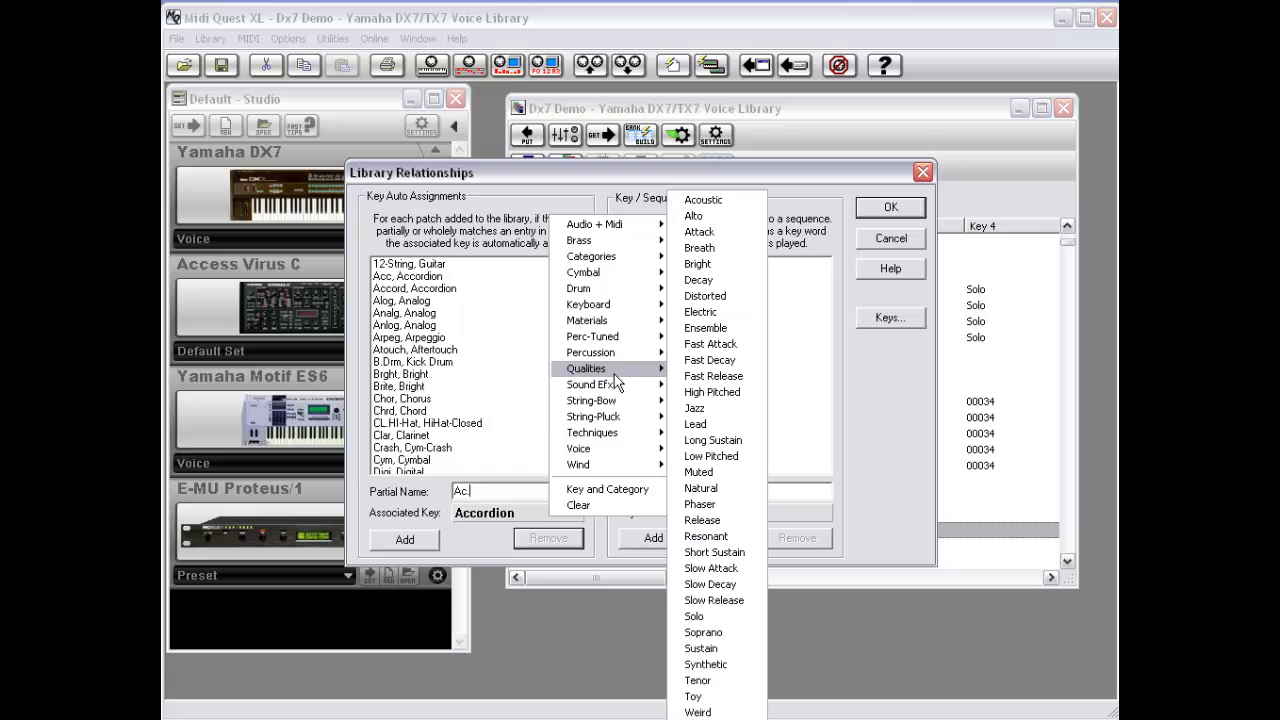
pyautogui.click(700, 200)
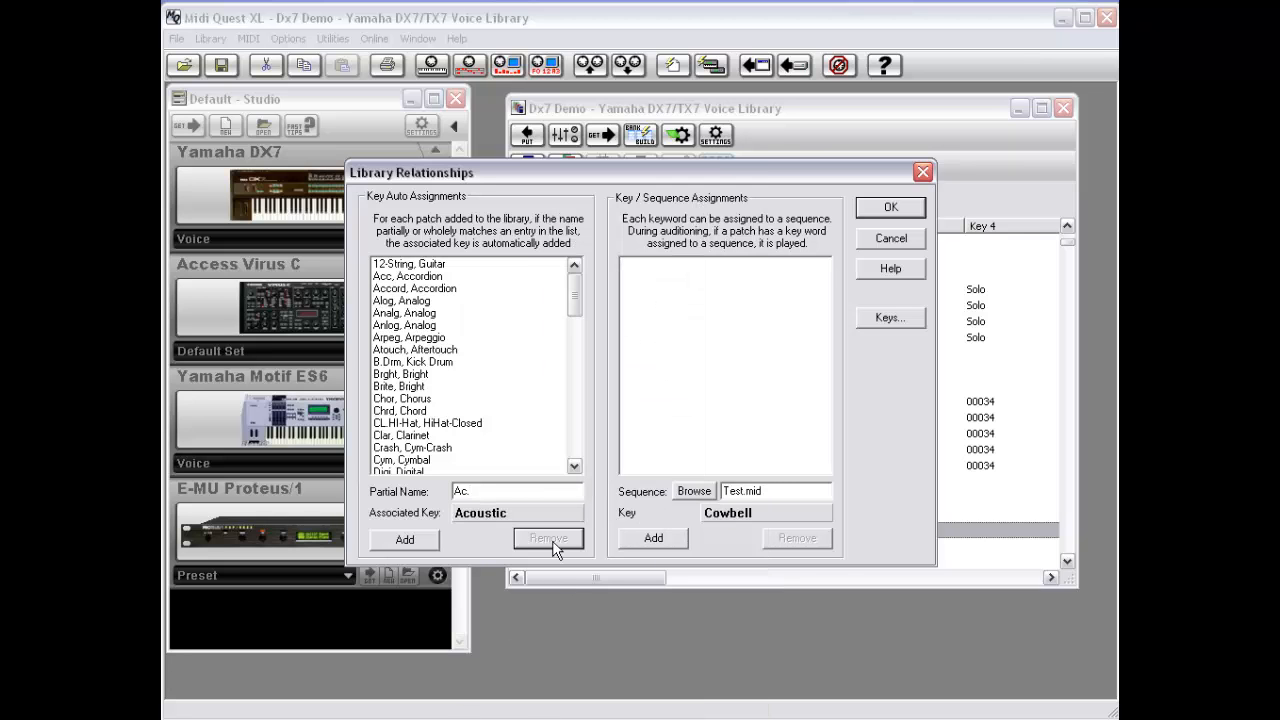
pyautogui.click(412, 540)
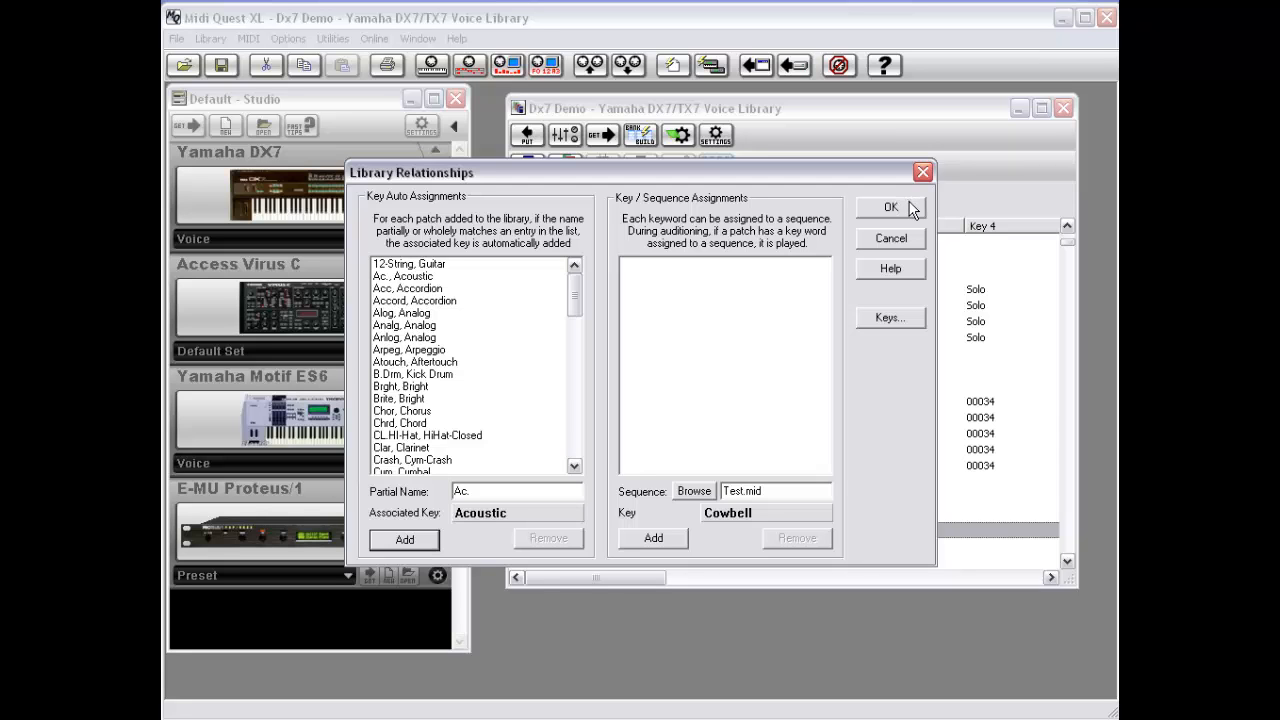
# Step: View the keyword categories setup, close it and accept the library relationships
pyautogui.click(891, 320)
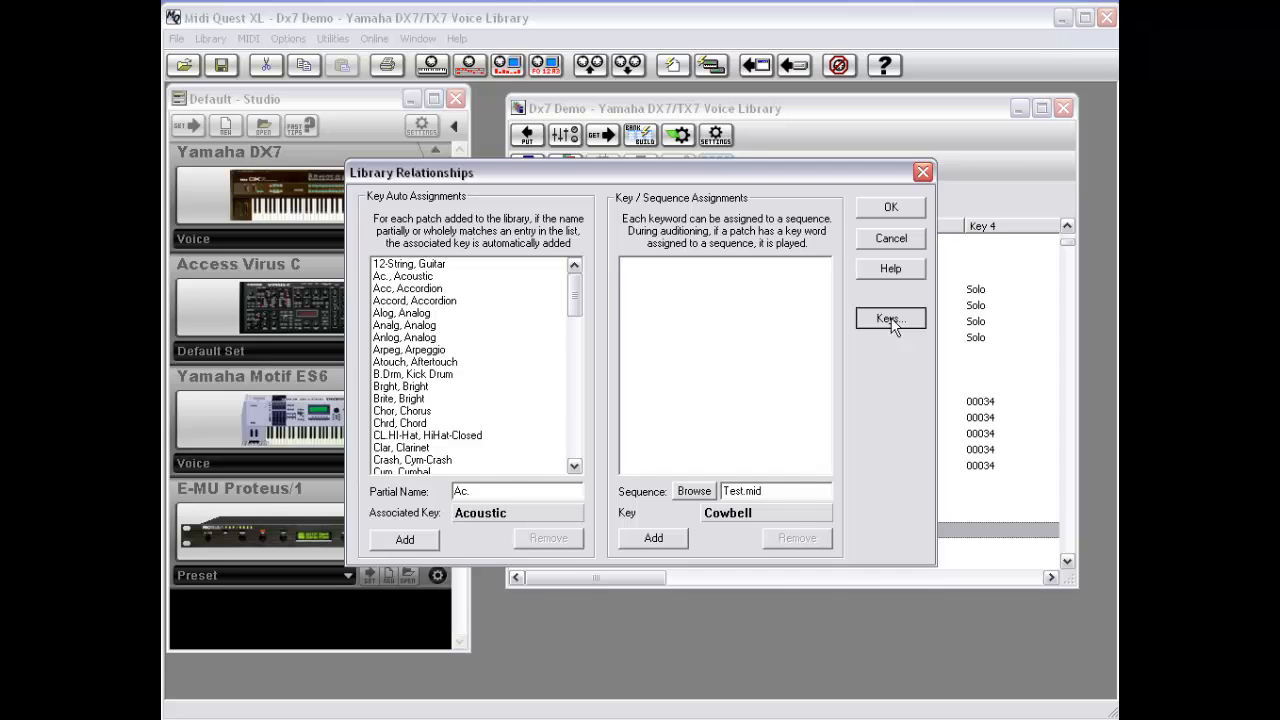
pyautogui.click(891, 320)
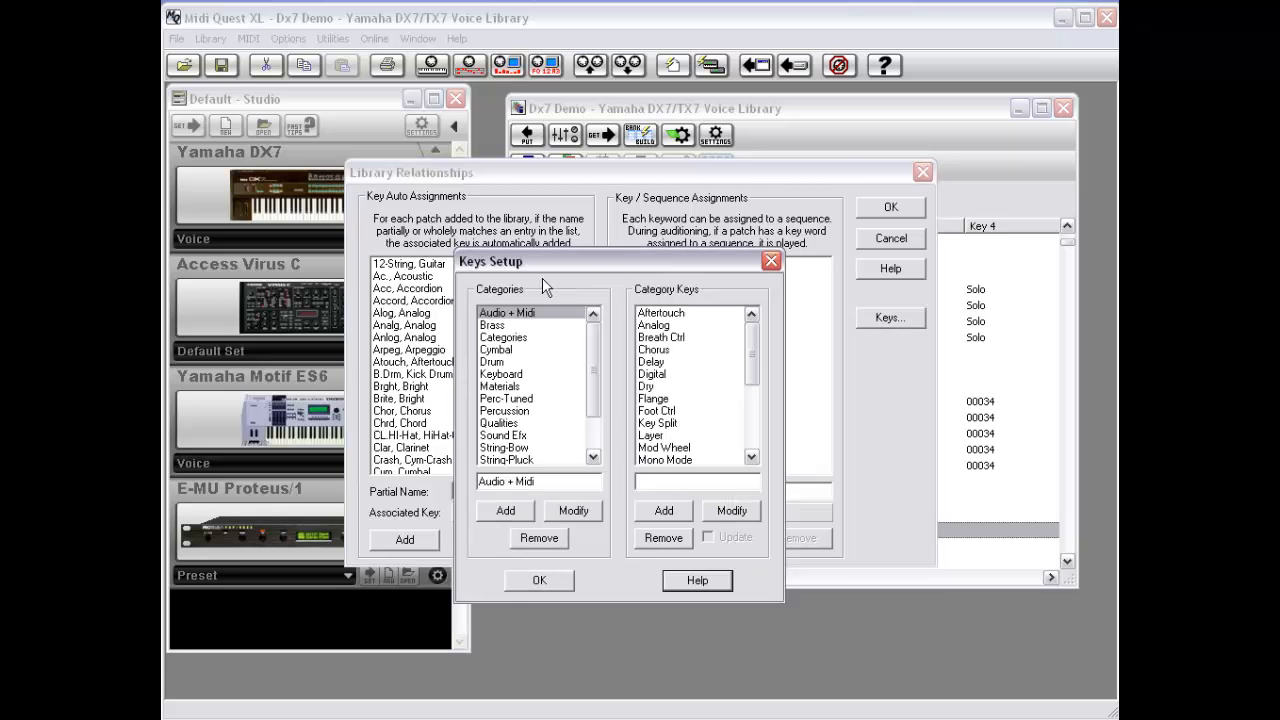
pyautogui.click(543, 580)
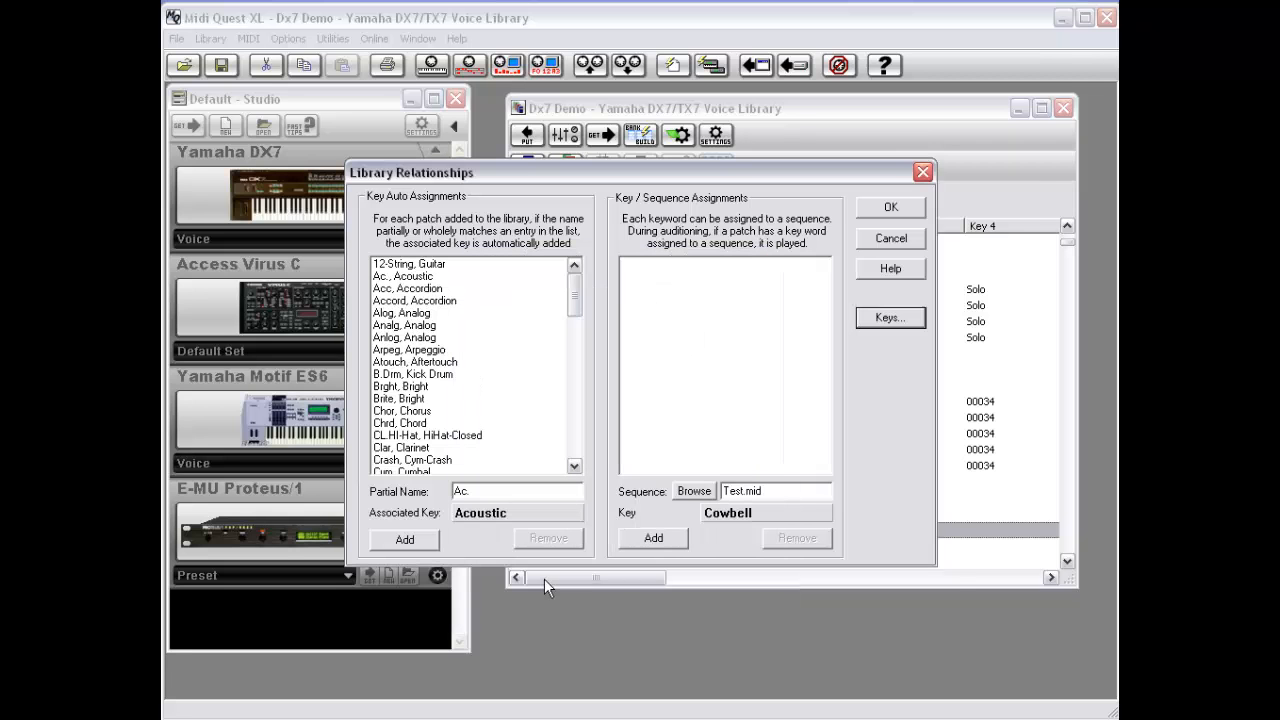
pyautogui.click(890, 210)
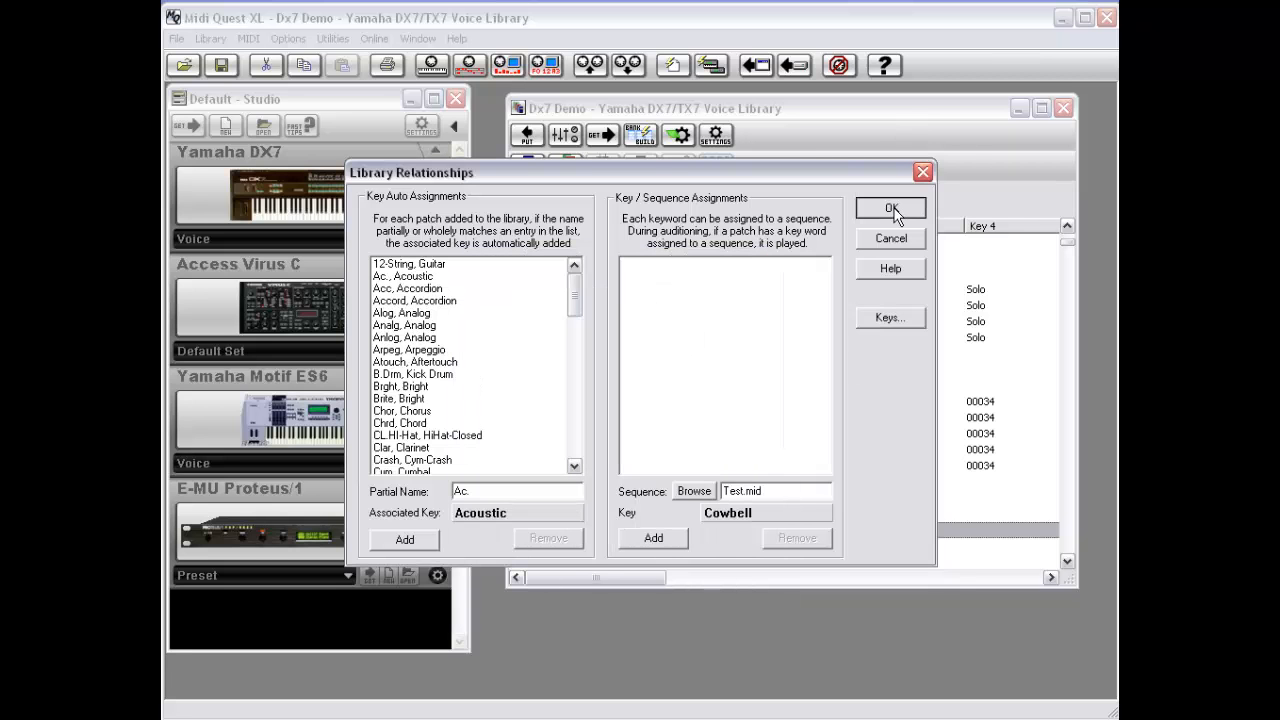
# Step: Reopen the library relationships from the MyPrince patch and close them without changes
pyautogui.click(709, 292)
pyautogui.rightClick(712, 298)
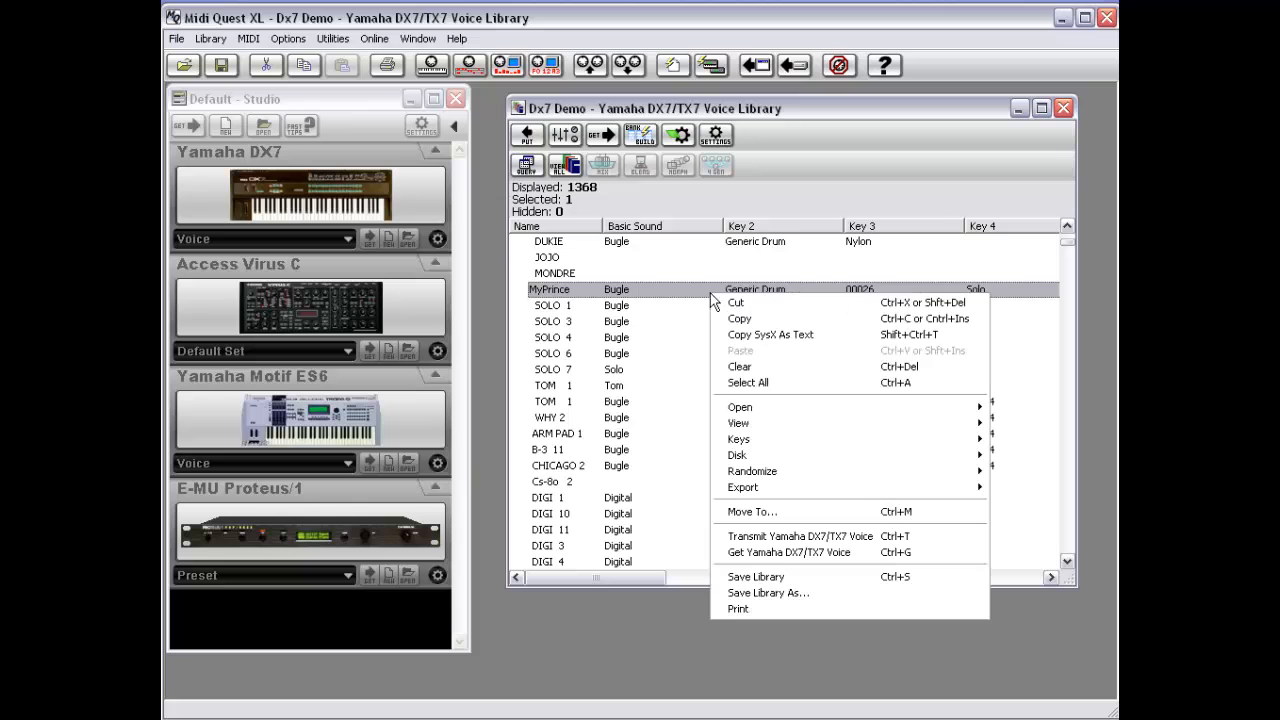
pyautogui.moveTo(812, 451)
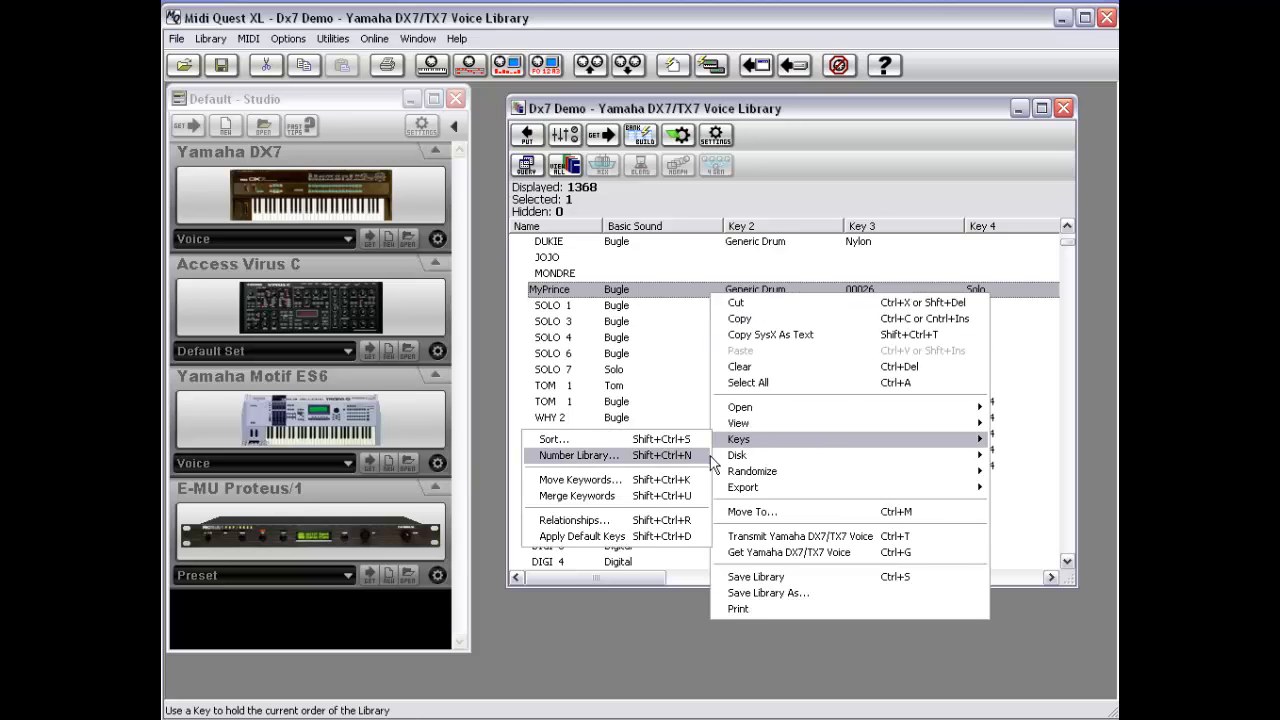
pyautogui.click(632, 524)
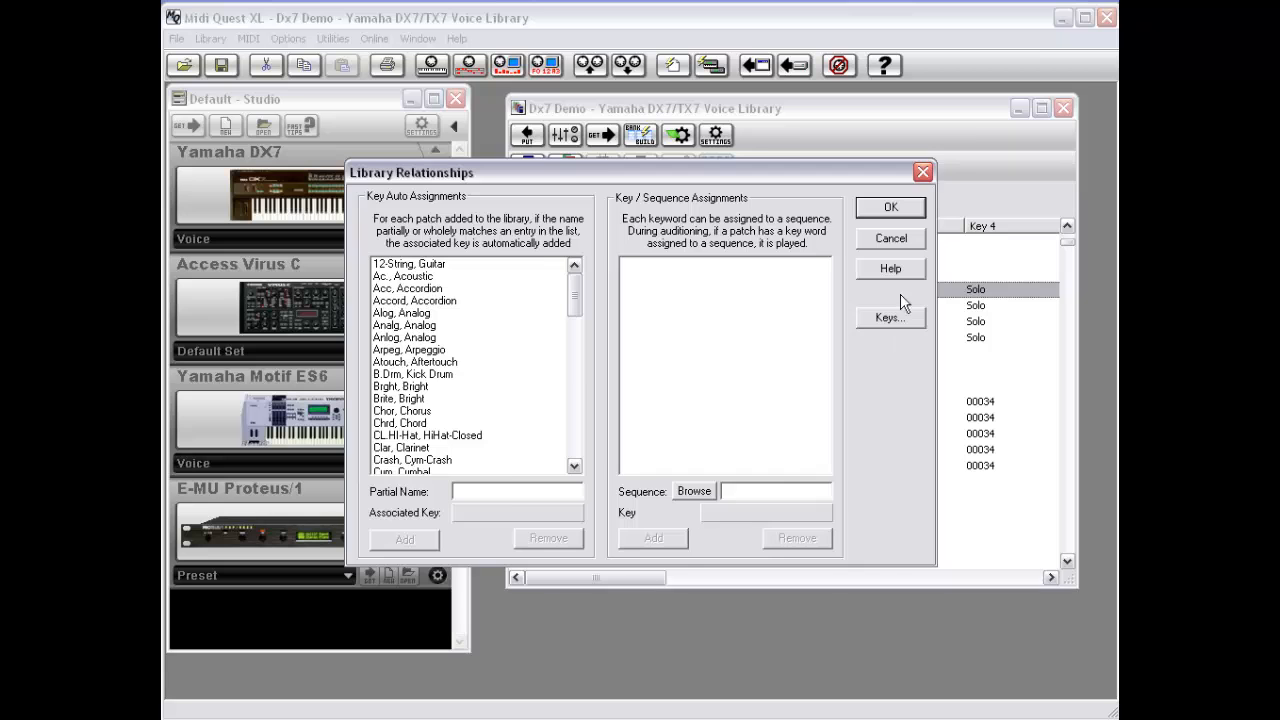
pyautogui.click(890, 238)
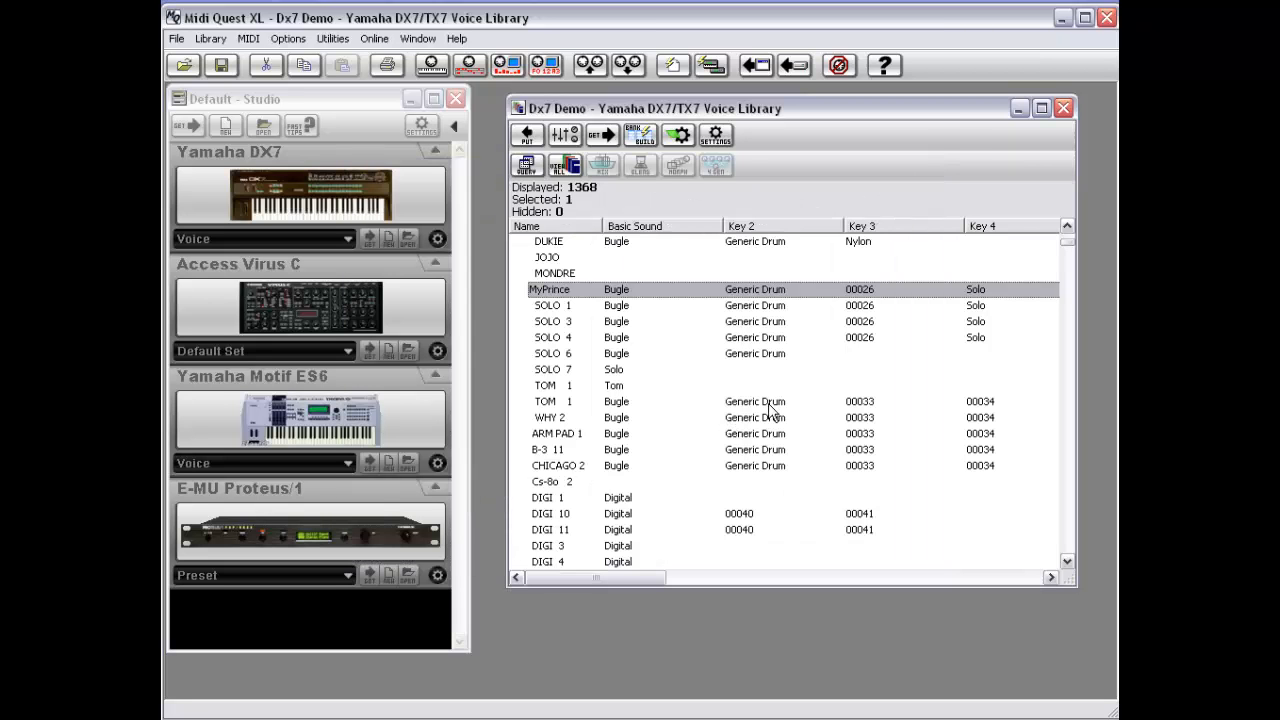
pyautogui.click(739, 343)
pyautogui.rightClick(739, 343)
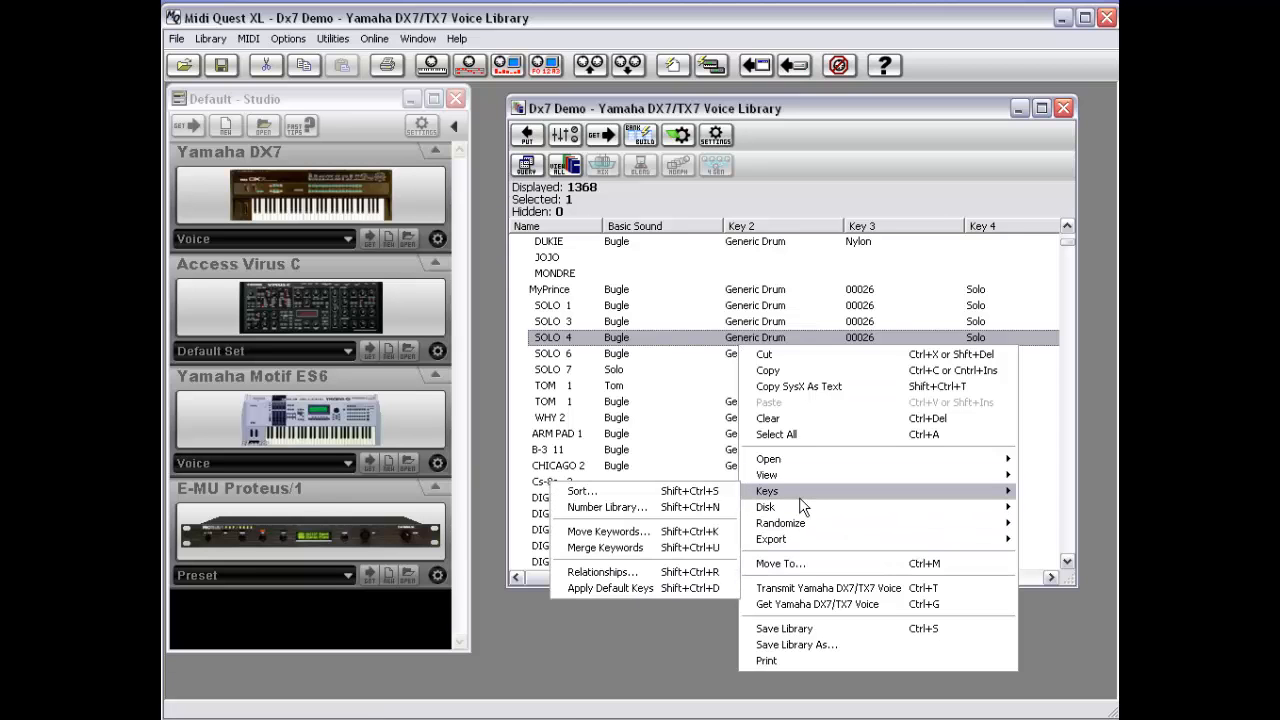
pyautogui.moveTo(802, 510)
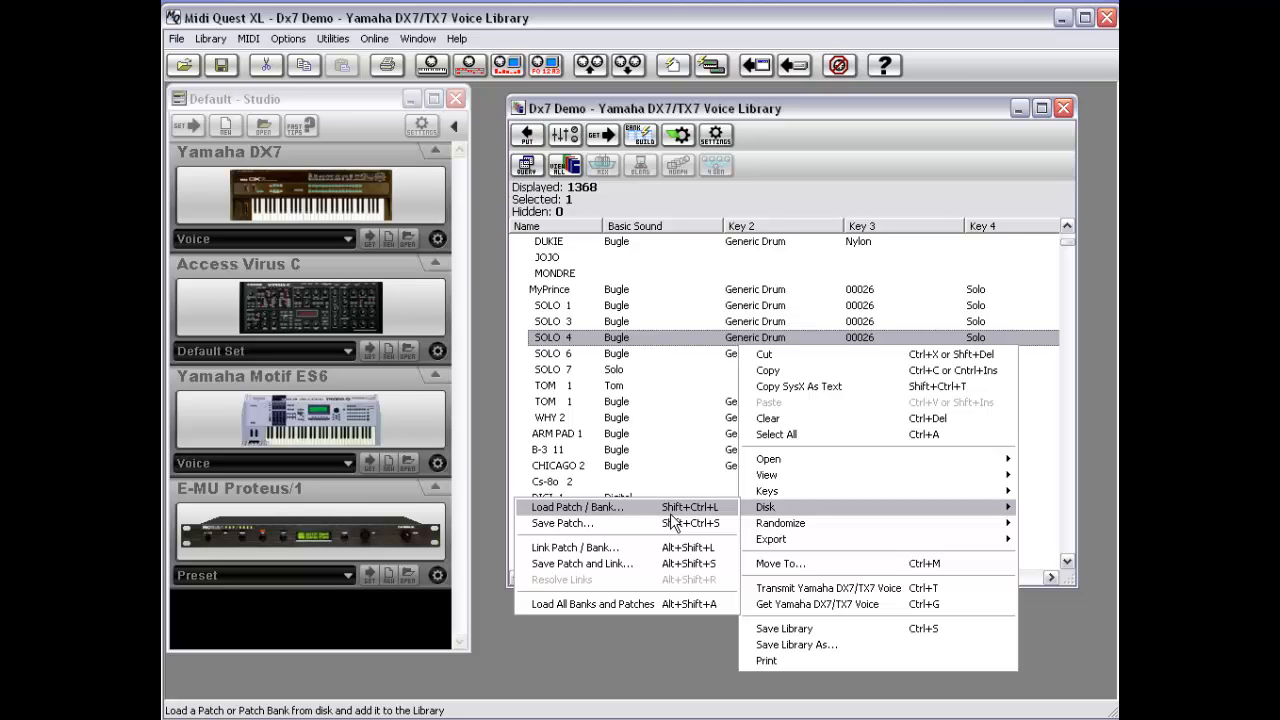
pyautogui.click(620, 515)
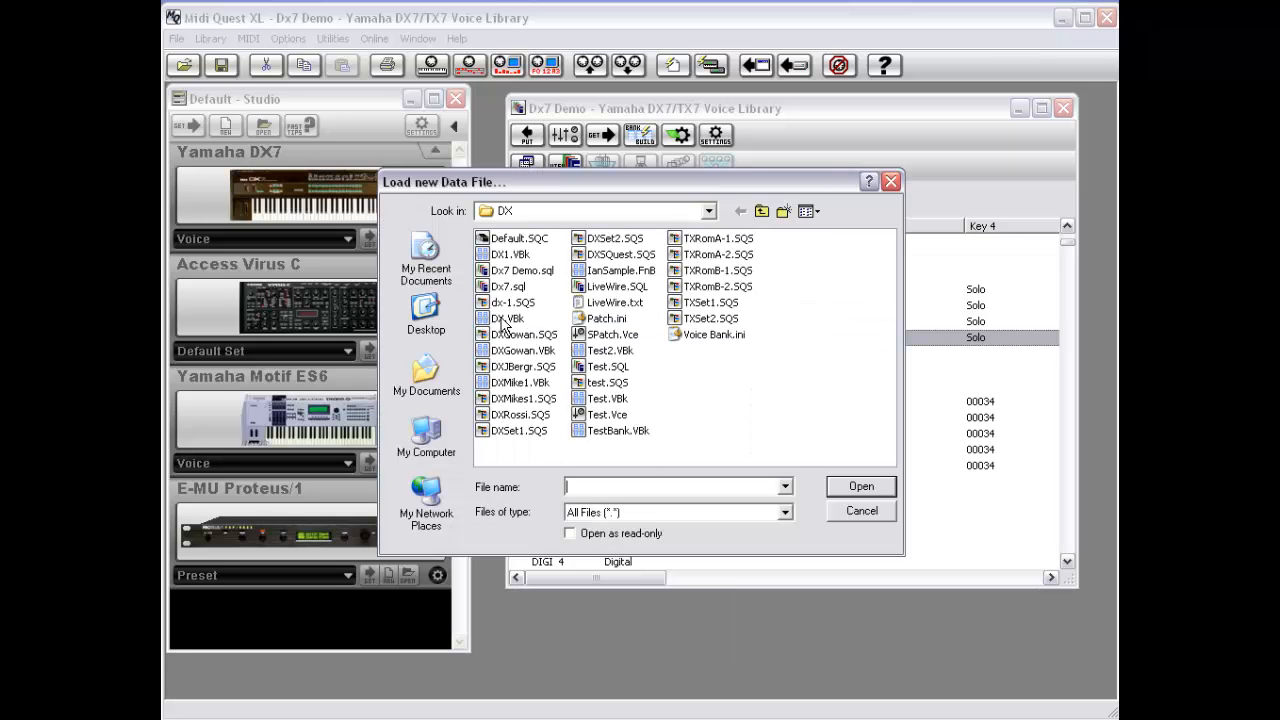
pyautogui.click(610, 414)
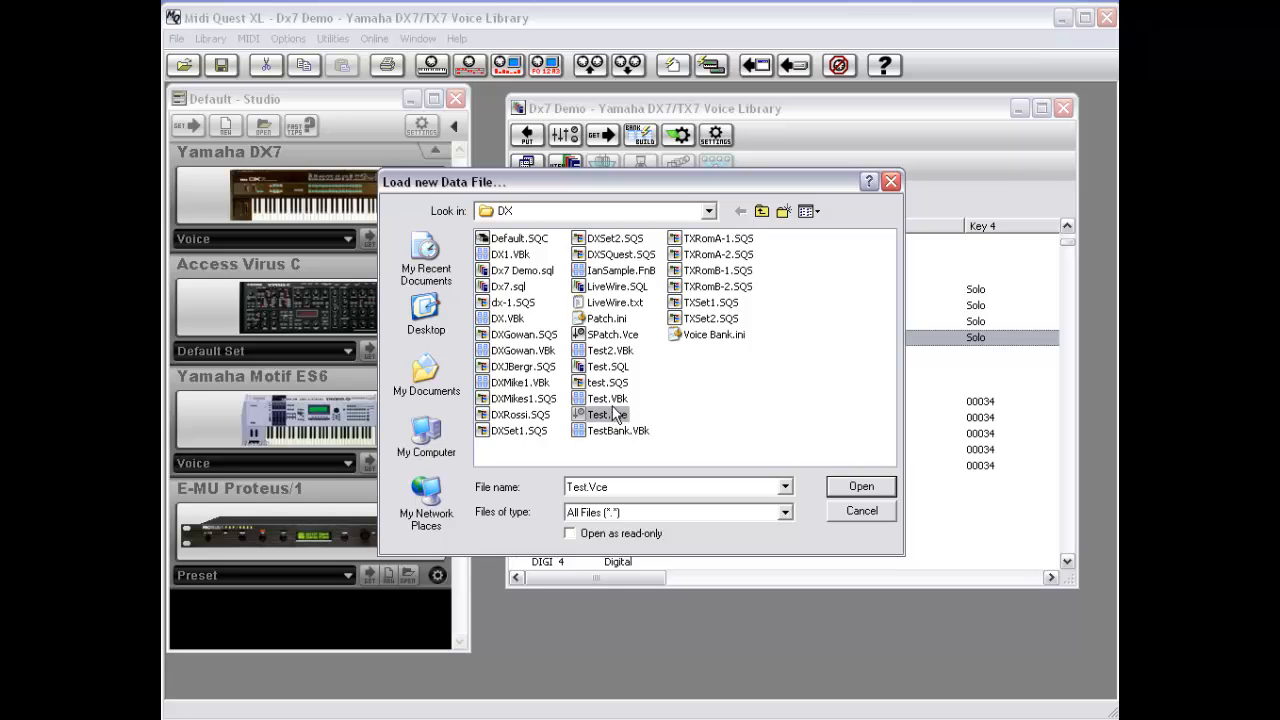
pyautogui.click(606, 398)
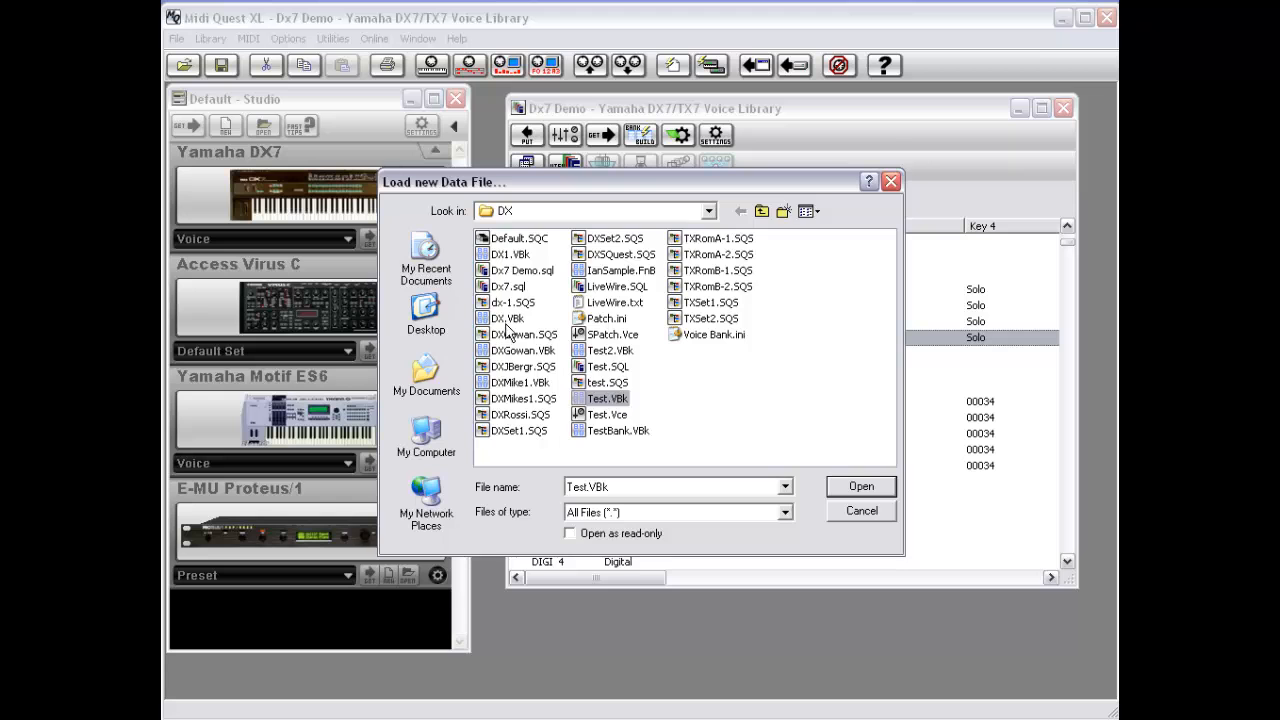
pyautogui.click(860, 510)
# Step: Select all patches in the voice library and clear them
pyautogui.click(663, 288)
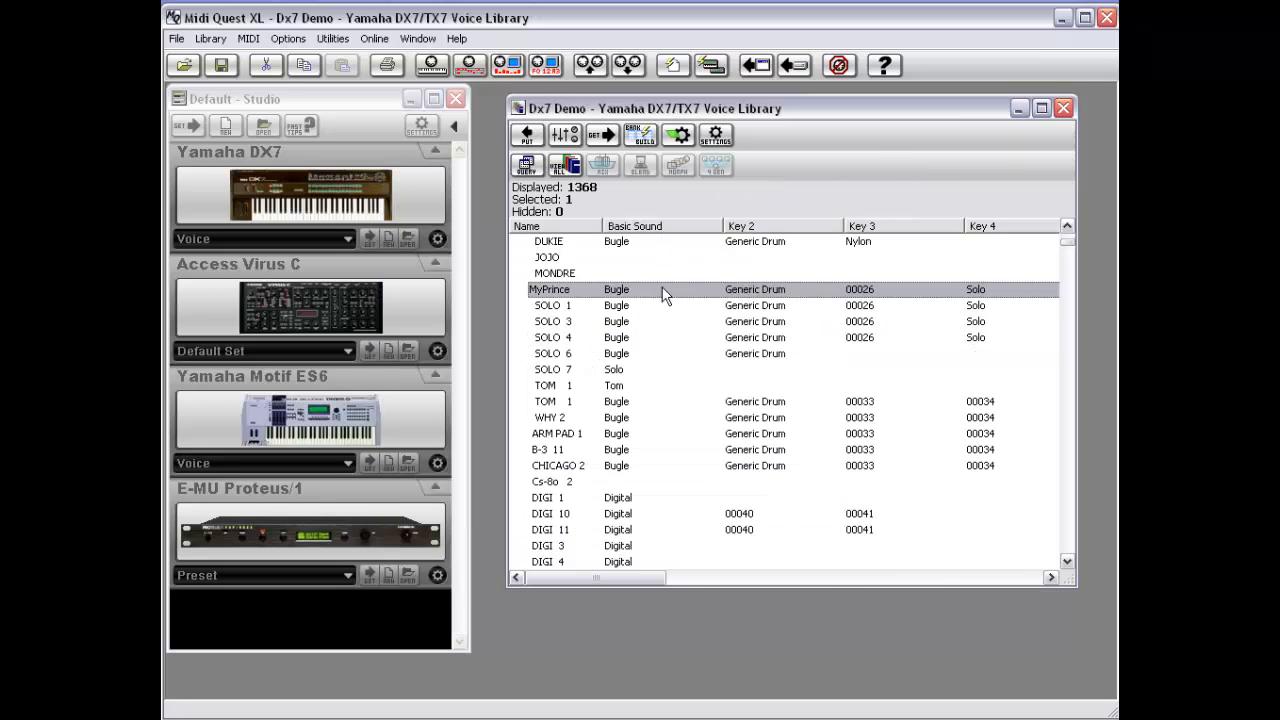
pyautogui.rightClick(663, 288)
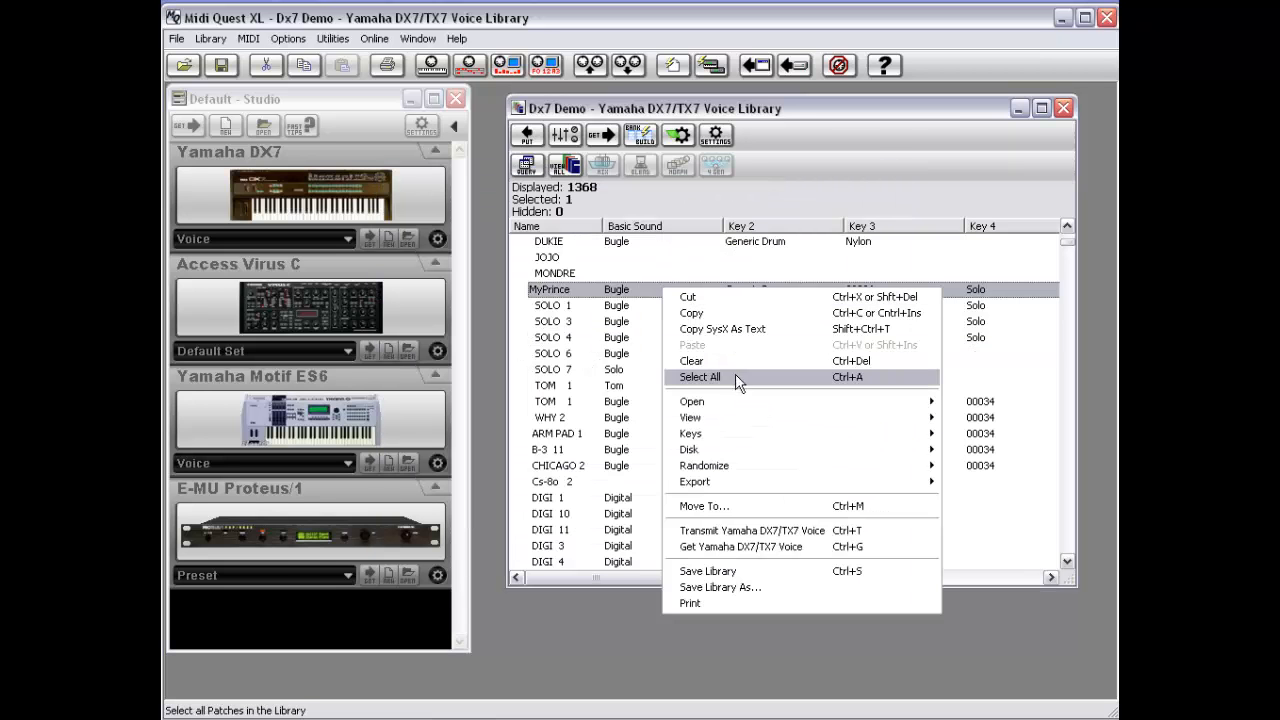
pyautogui.click(730, 377)
pyautogui.rightClick(670, 320)
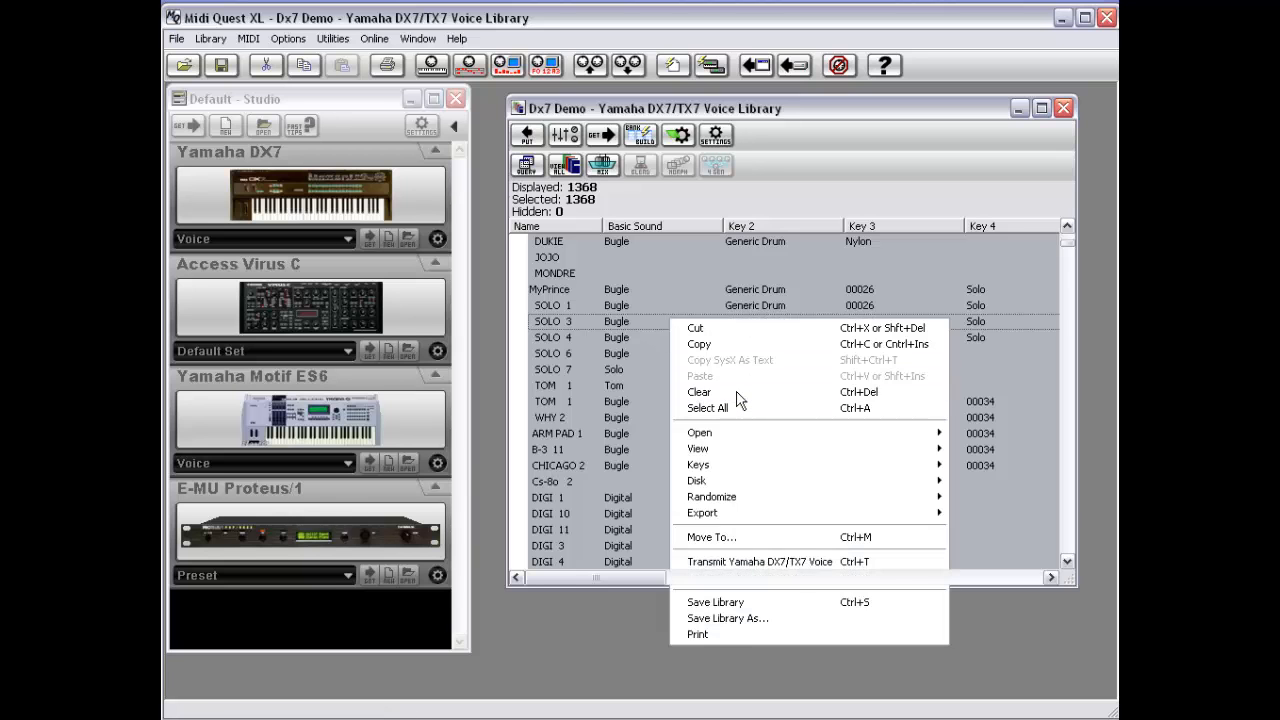
pyautogui.click(737, 393)
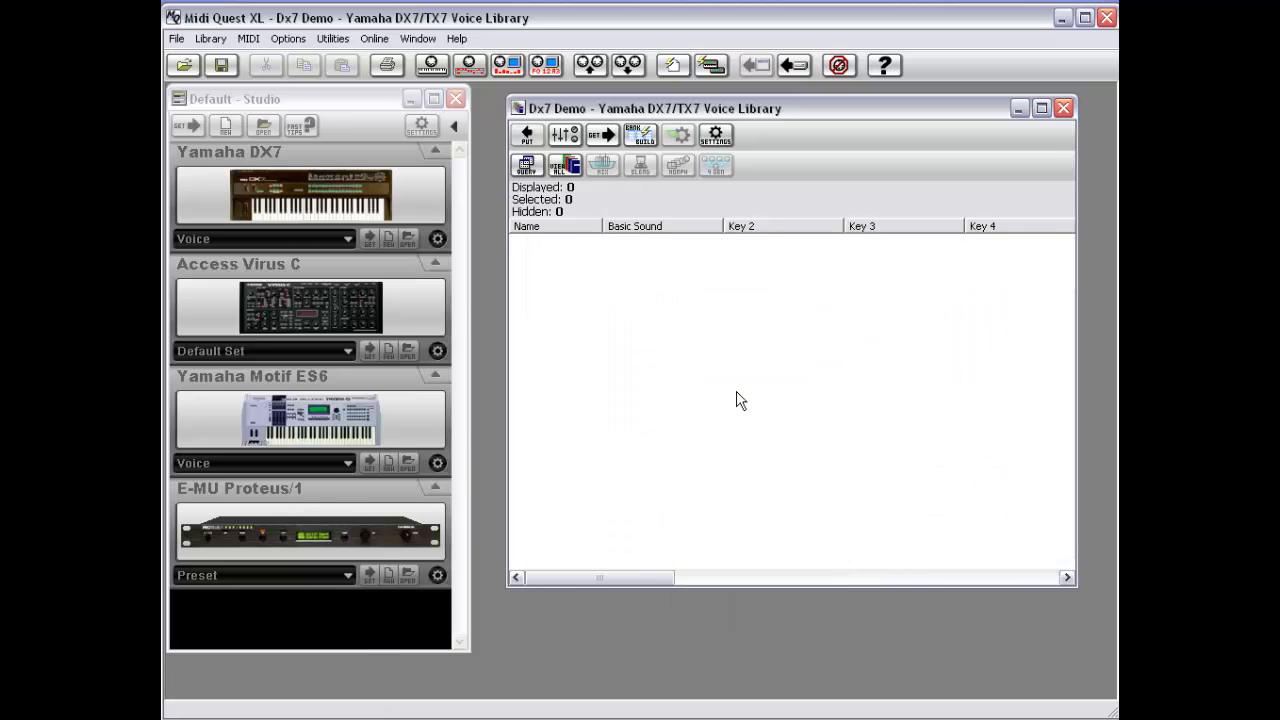
# Step: Load the bank DXGowan.VBk from disk into the empty library and select the CS80-ORGAN patch
pyautogui.rightClick(580, 275)
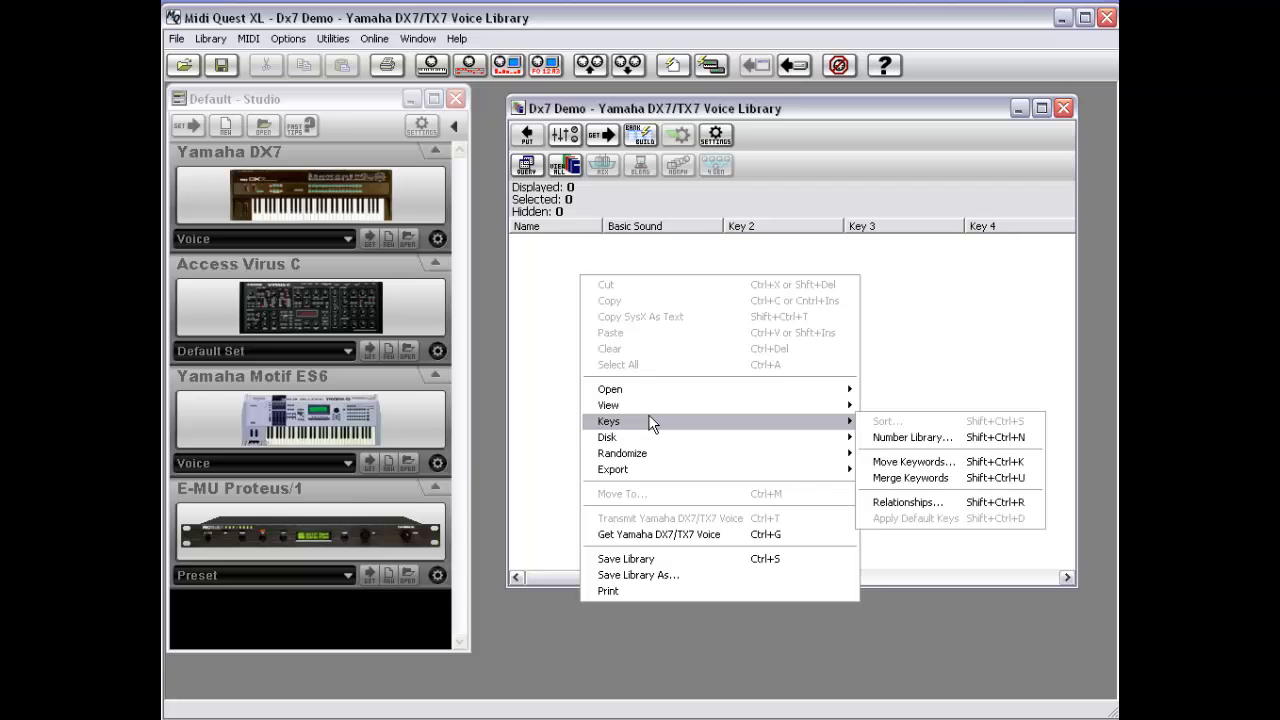
pyautogui.moveTo(653, 437)
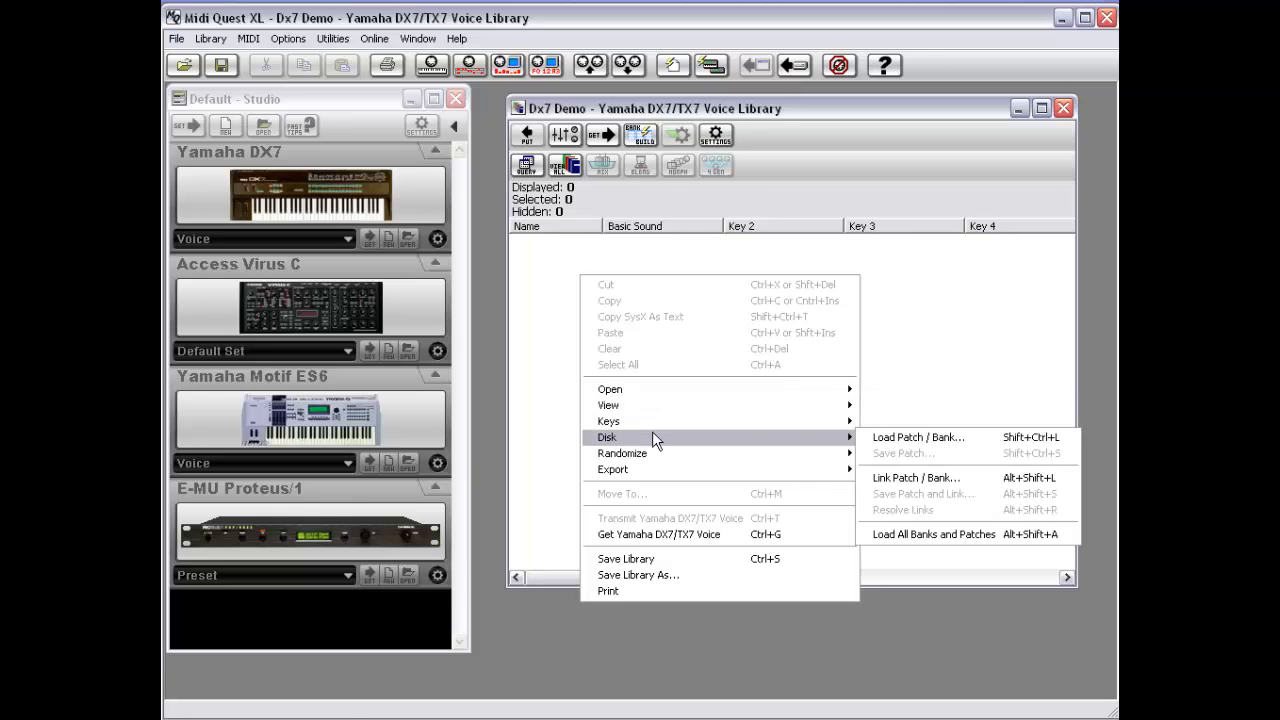
pyautogui.click(920, 436)
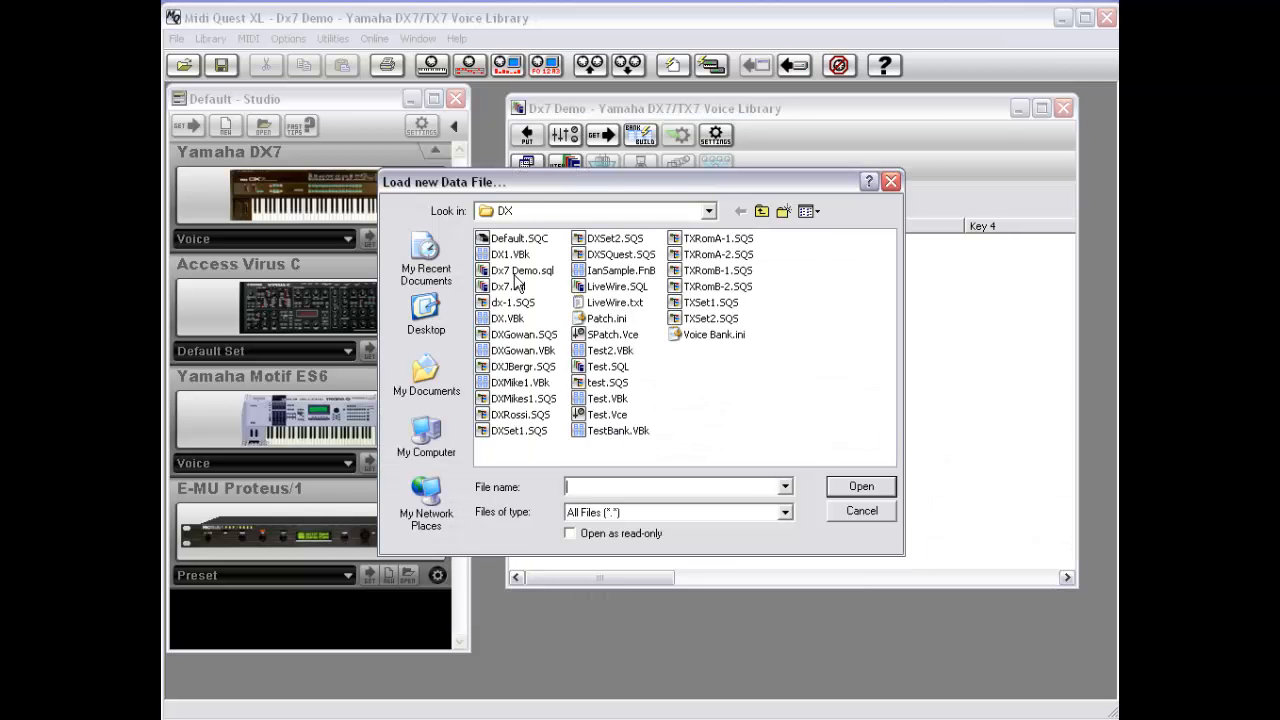
pyautogui.doubleClick(506, 352)
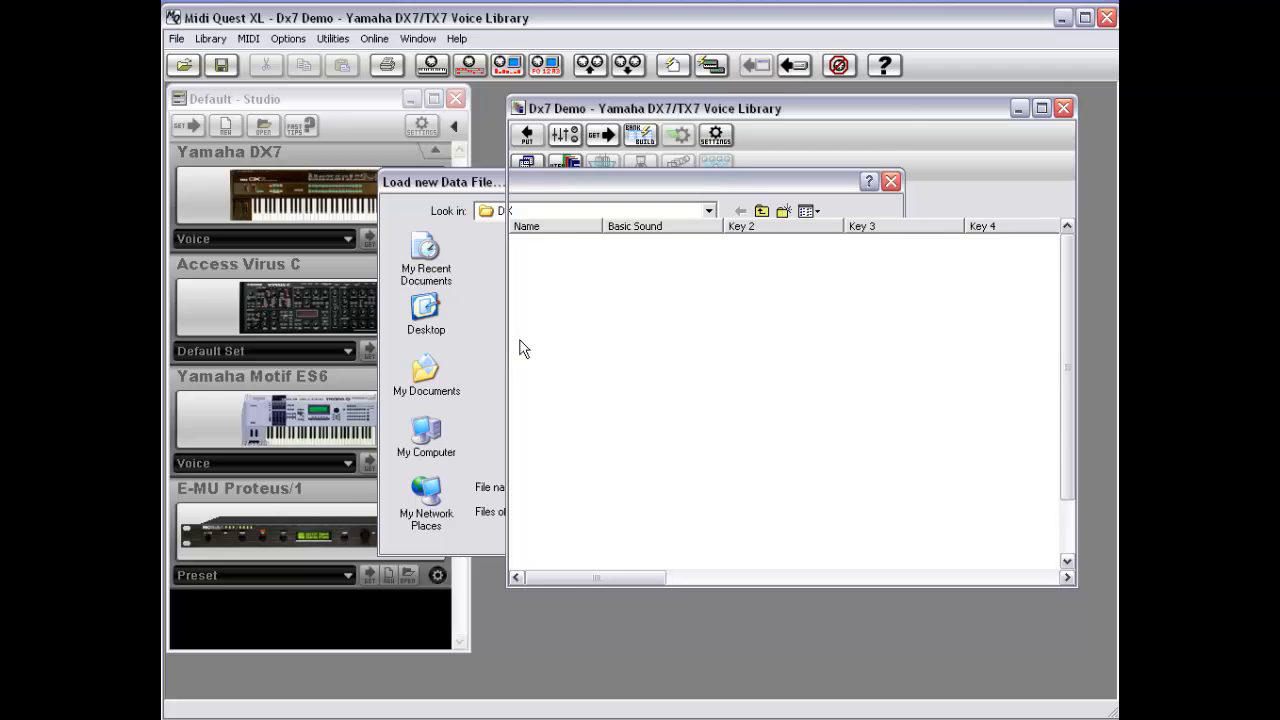
pyautogui.moveTo(1068, 252); pyautogui.dragTo(1072, 215)
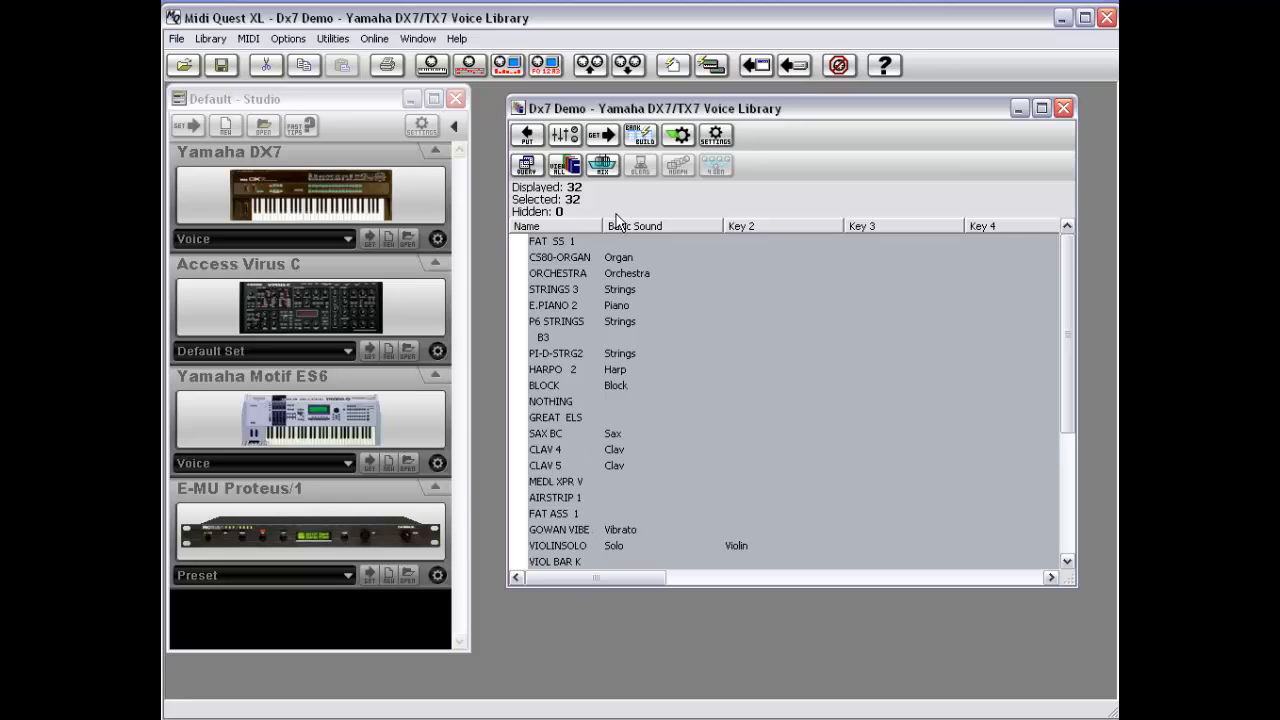
pyautogui.click(576, 289)
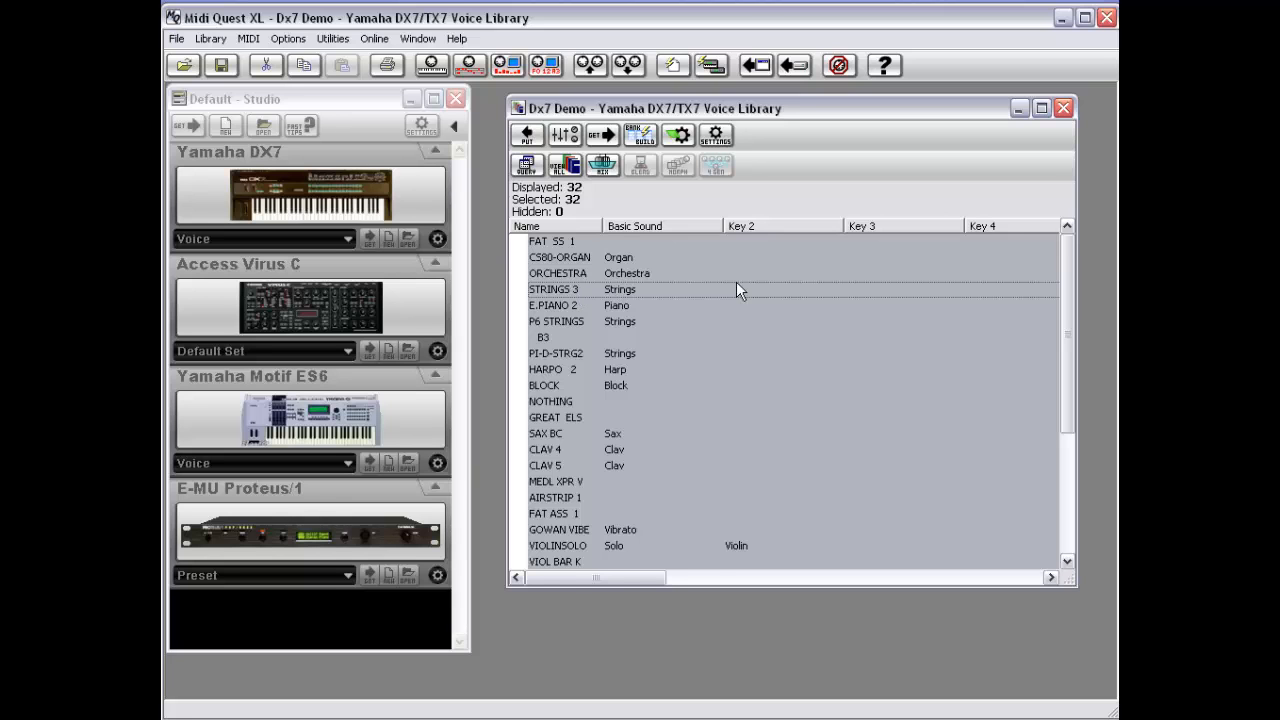
pyautogui.click(677, 257)
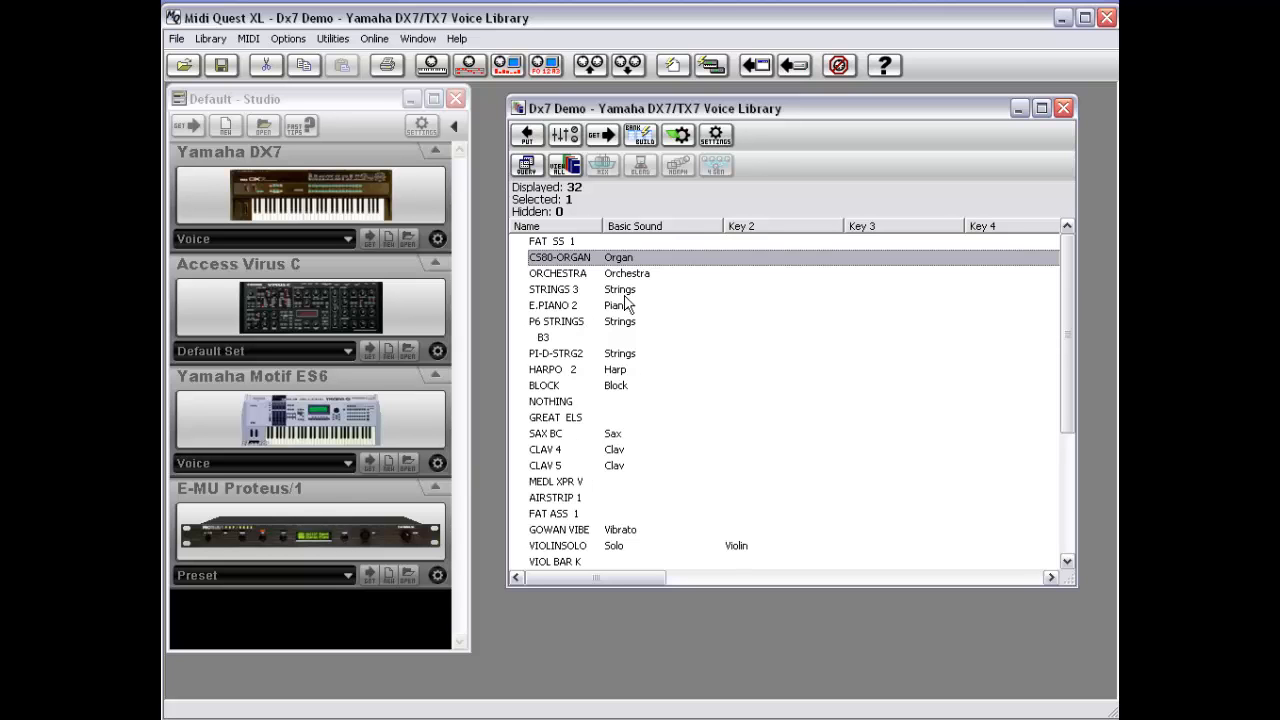
# Step: Save the GOWAN VIBE patch to disk in the DX folder as Test 1
pyautogui.moveTo(1069, 312); pyautogui.dragTo(1064, 458)
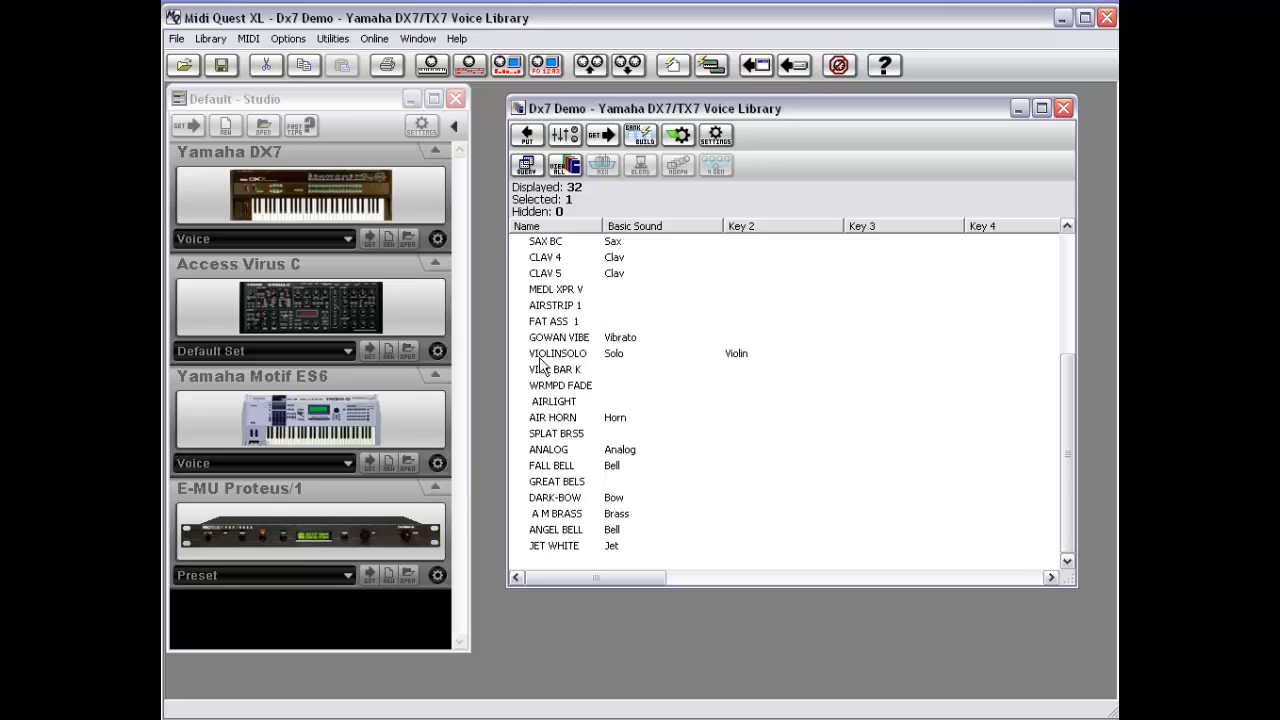
pyautogui.rightClick(564, 338)
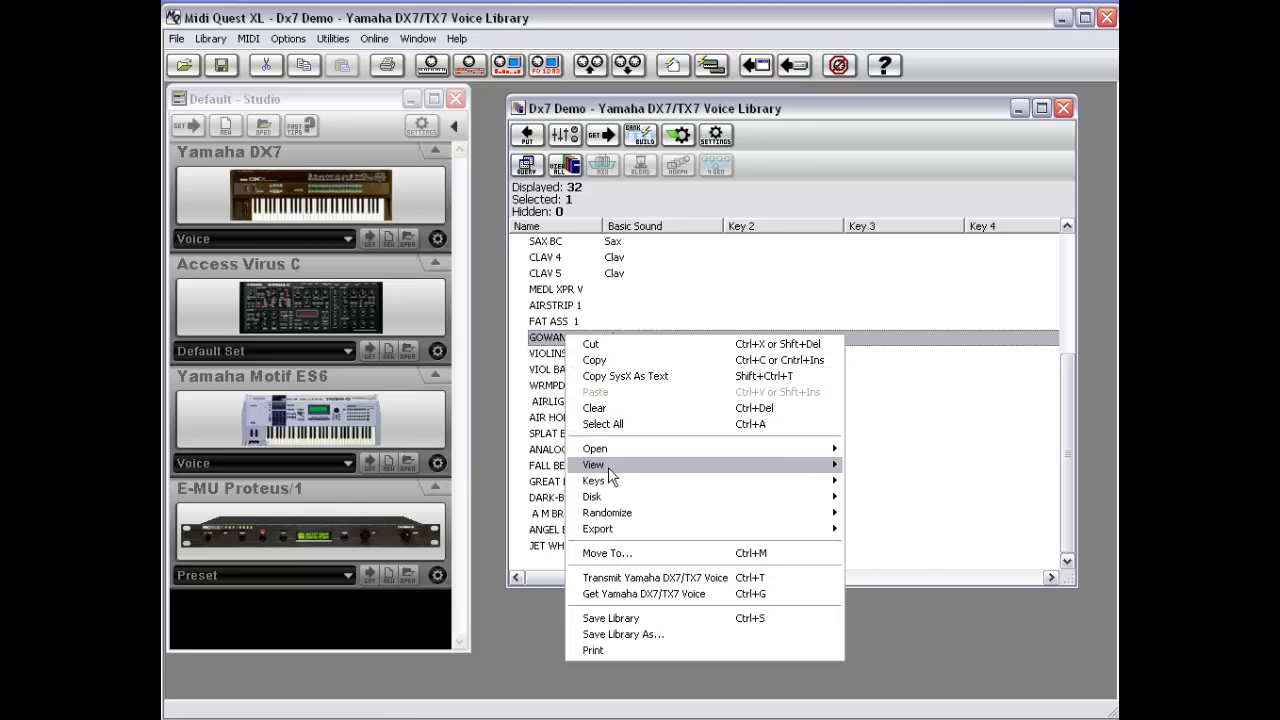
pyautogui.moveTo(612, 496)
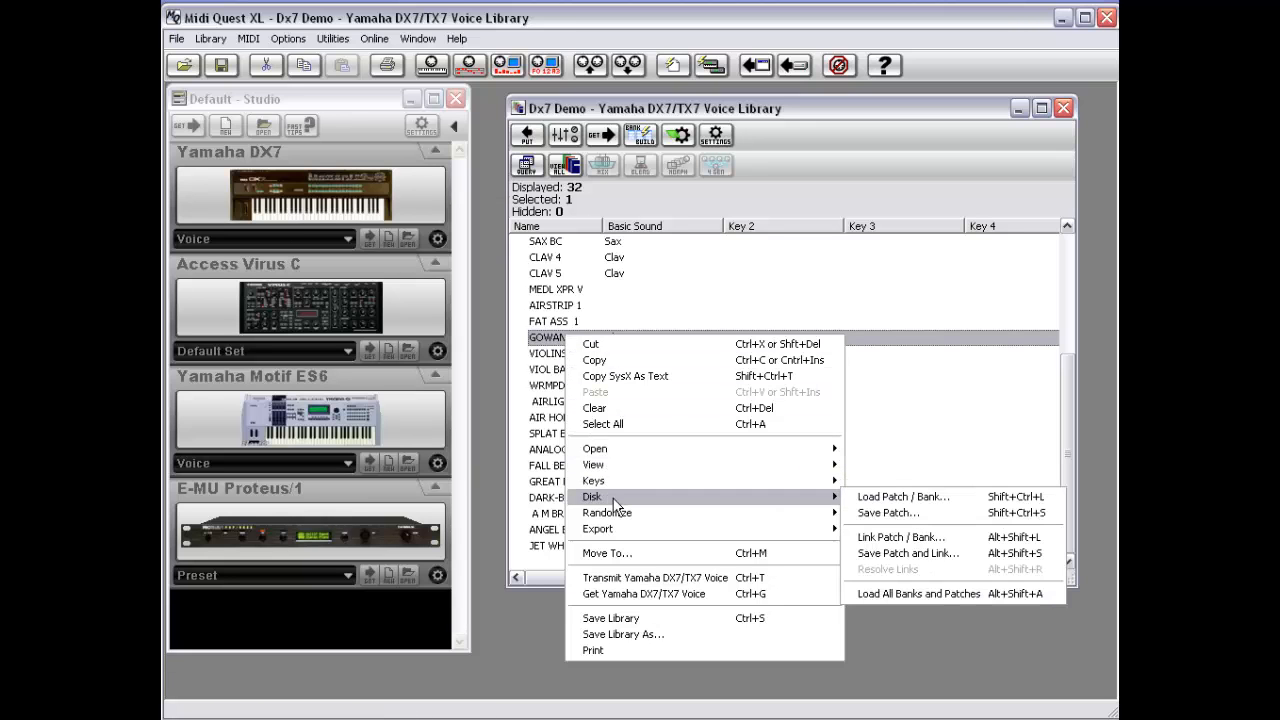
pyautogui.click(898, 514)
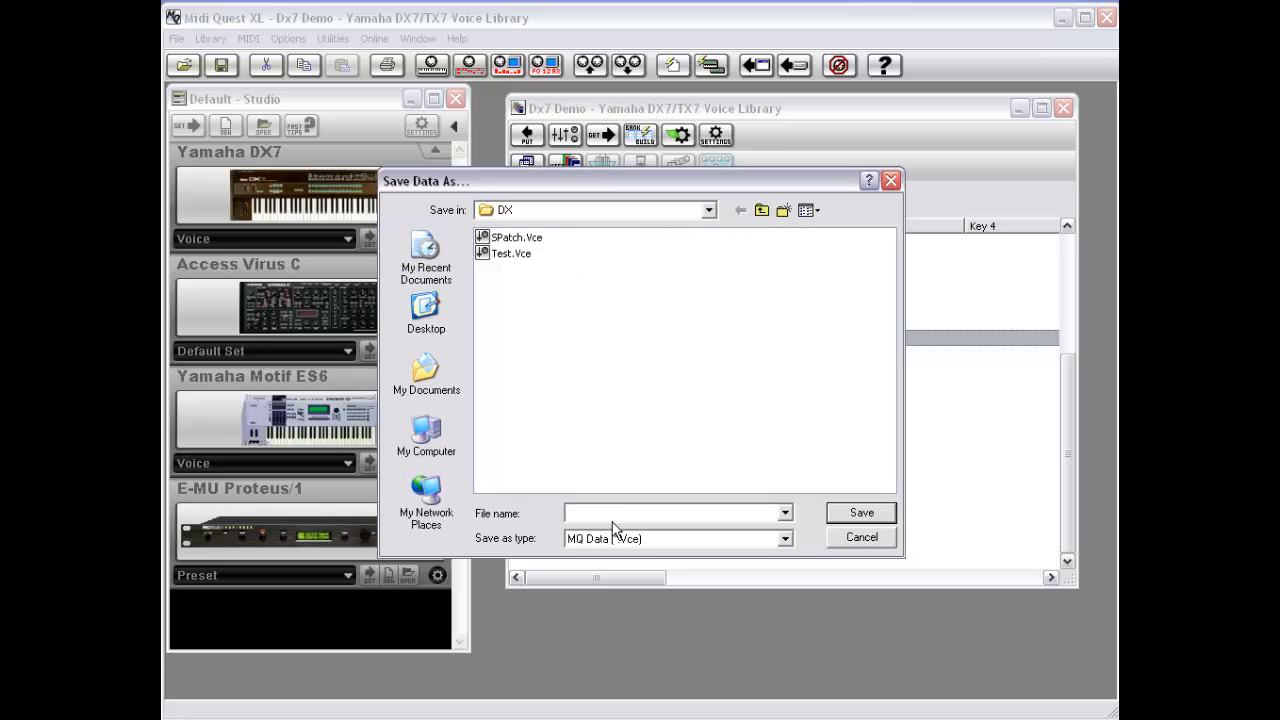
pyautogui.write('Test 1')
pyautogui.press('Return')
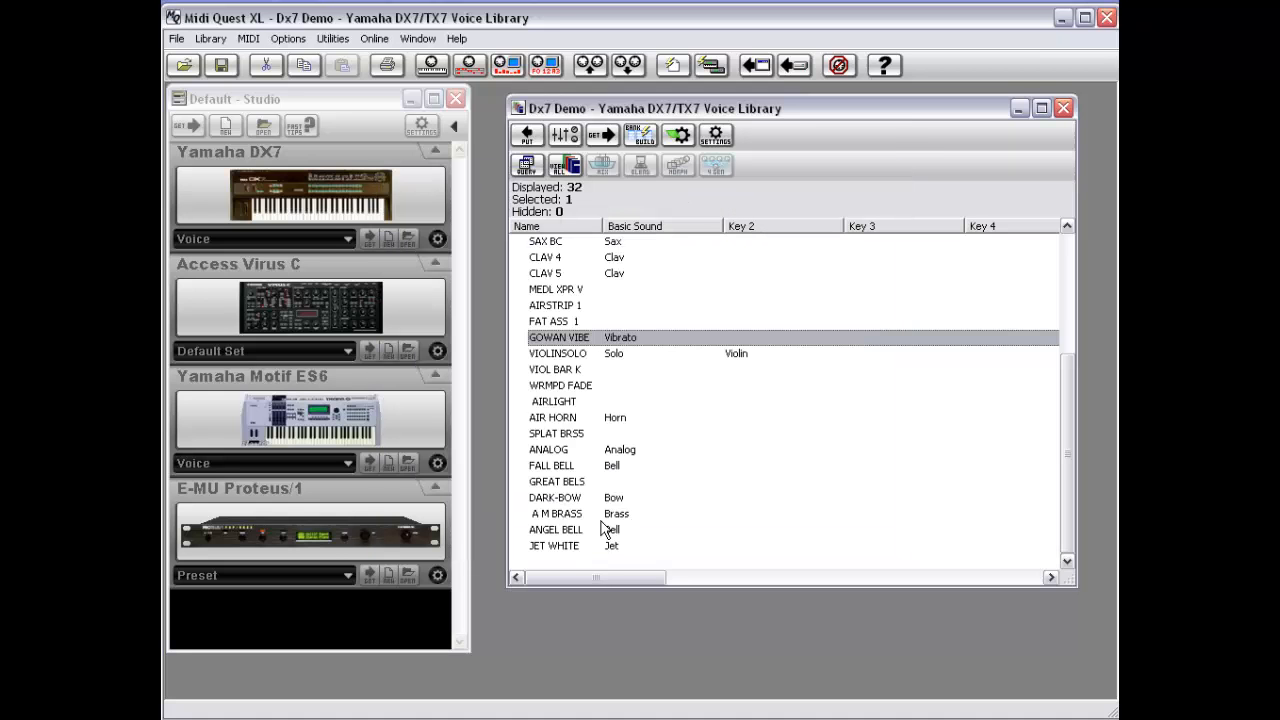
# Step: Link the bank DXMike1.VBk from disk into the library and select its PianoBells patch
pyautogui.rightClick(615, 341)
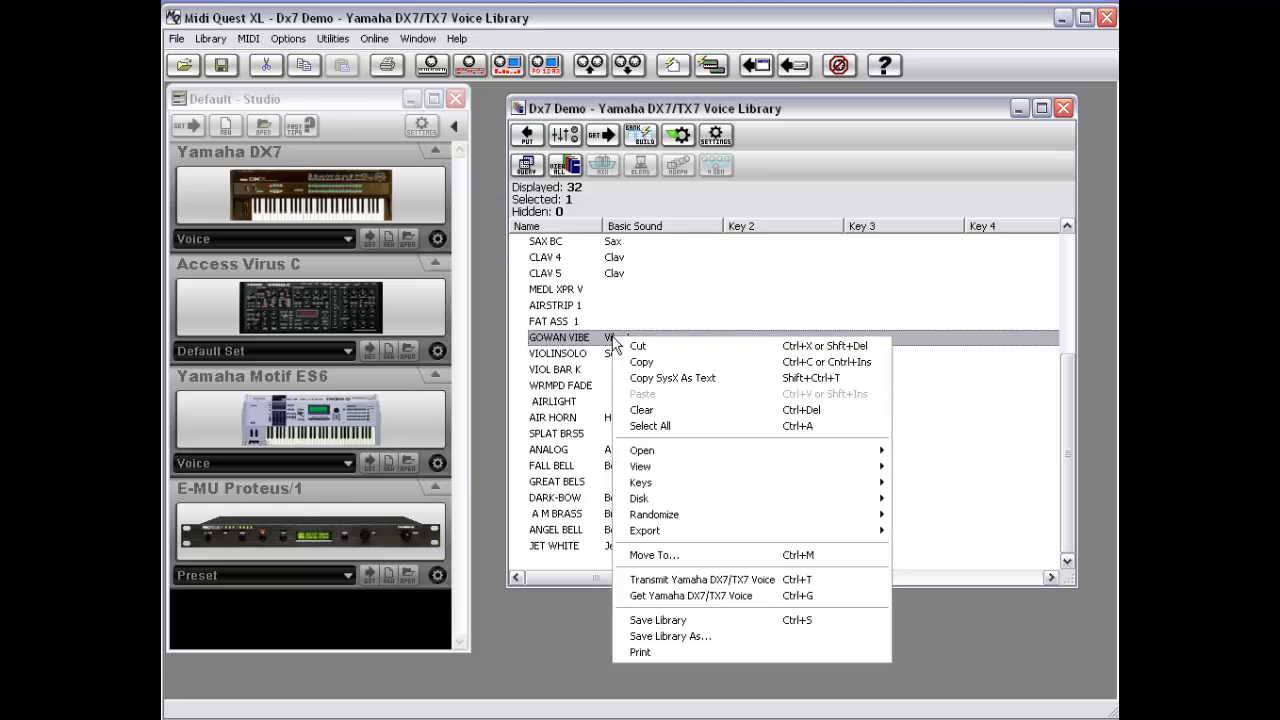
pyautogui.moveTo(680, 498)
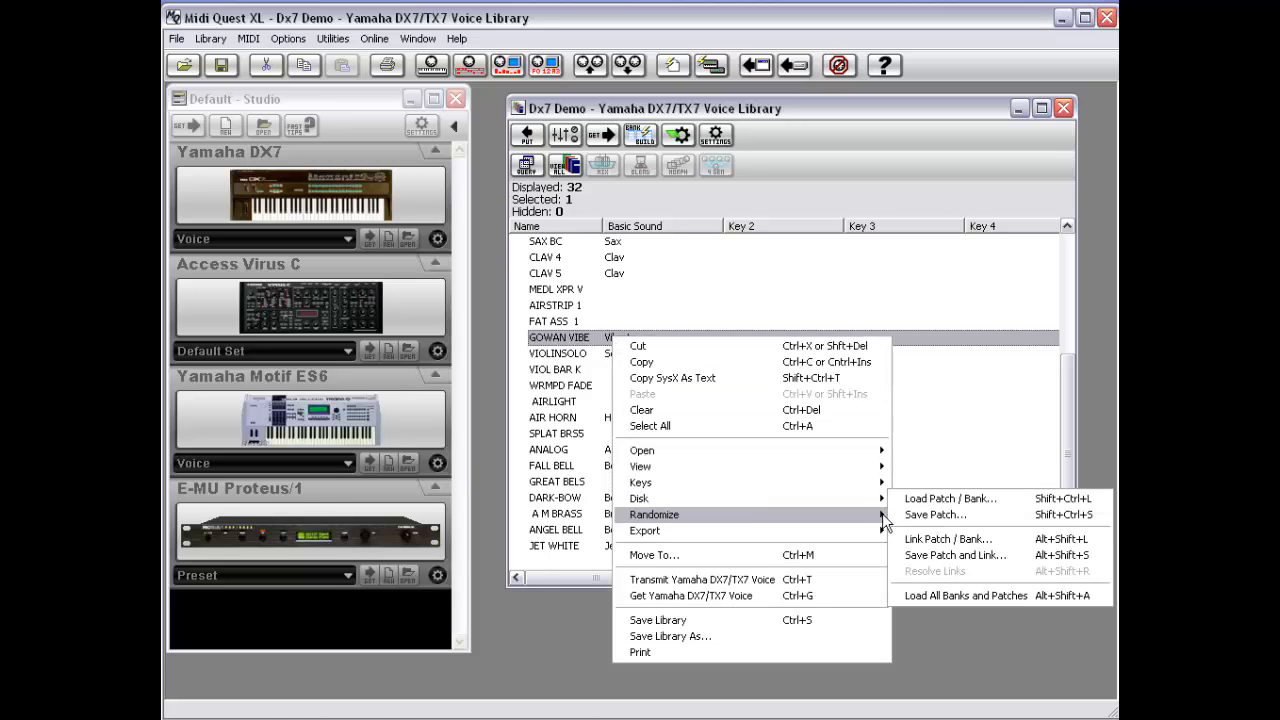
pyautogui.click(948, 540)
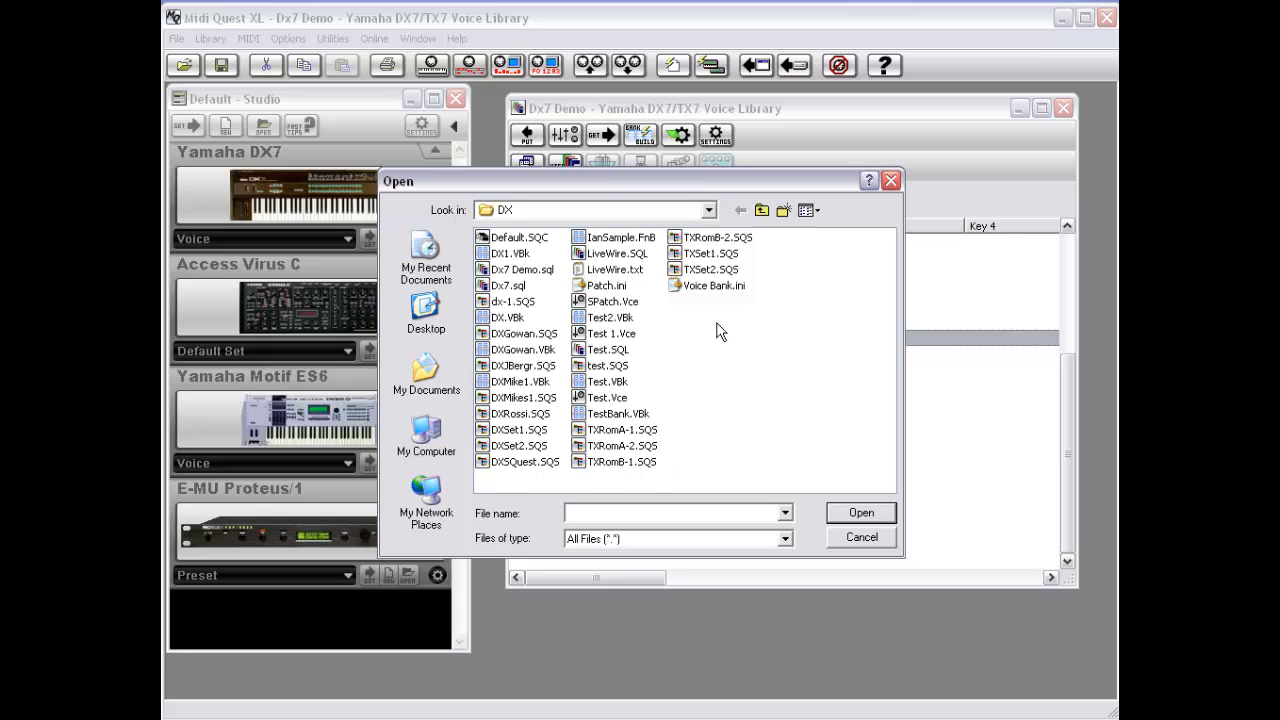
pyautogui.doubleClick(519, 388)
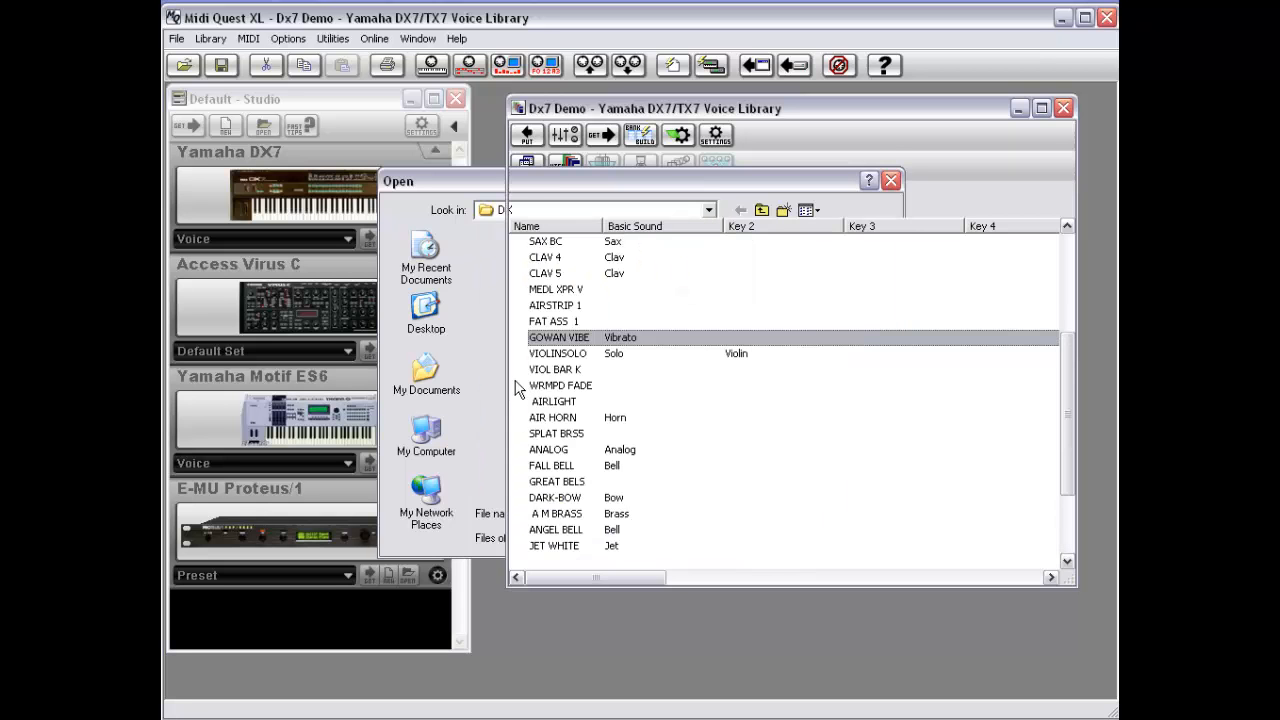
pyautogui.moveTo(1068, 317); pyautogui.dragTo(1066, 386)
pyautogui.moveTo(1066, 405); pyautogui.dragTo(1064, 375)
pyautogui.click(940, 374)
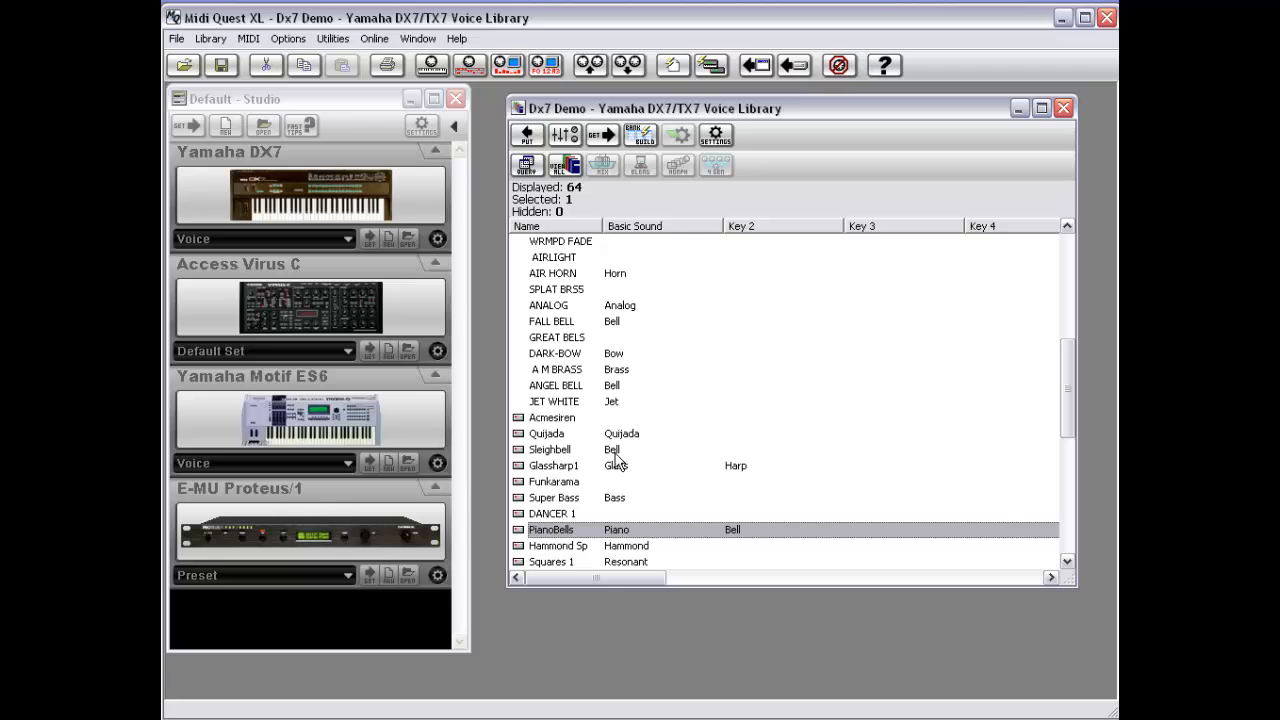
pyautogui.moveTo(1071, 362)
pyautogui.mouseDown()
pyautogui.moveTo(1071, 451)
pyautogui.moveTo(1075, 371)
pyautogui.mouseUp()
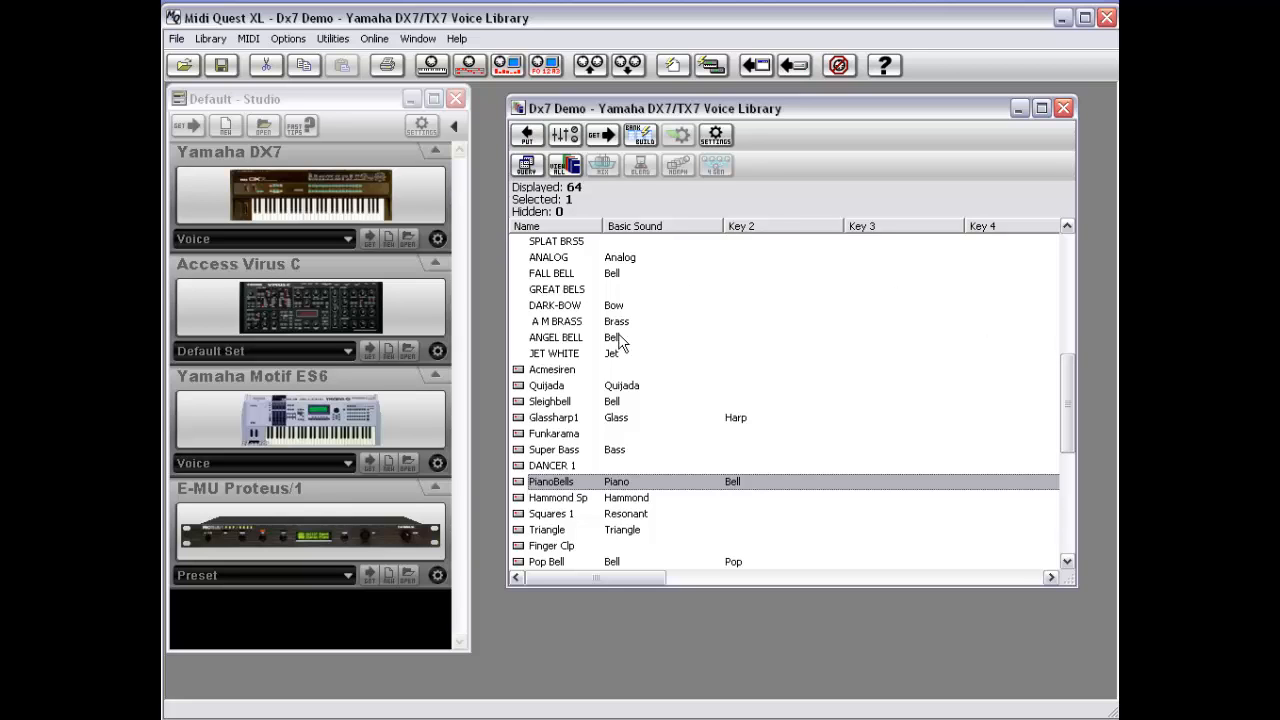
pyautogui.click(627, 273)
pyautogui.rightClick(627, 271)
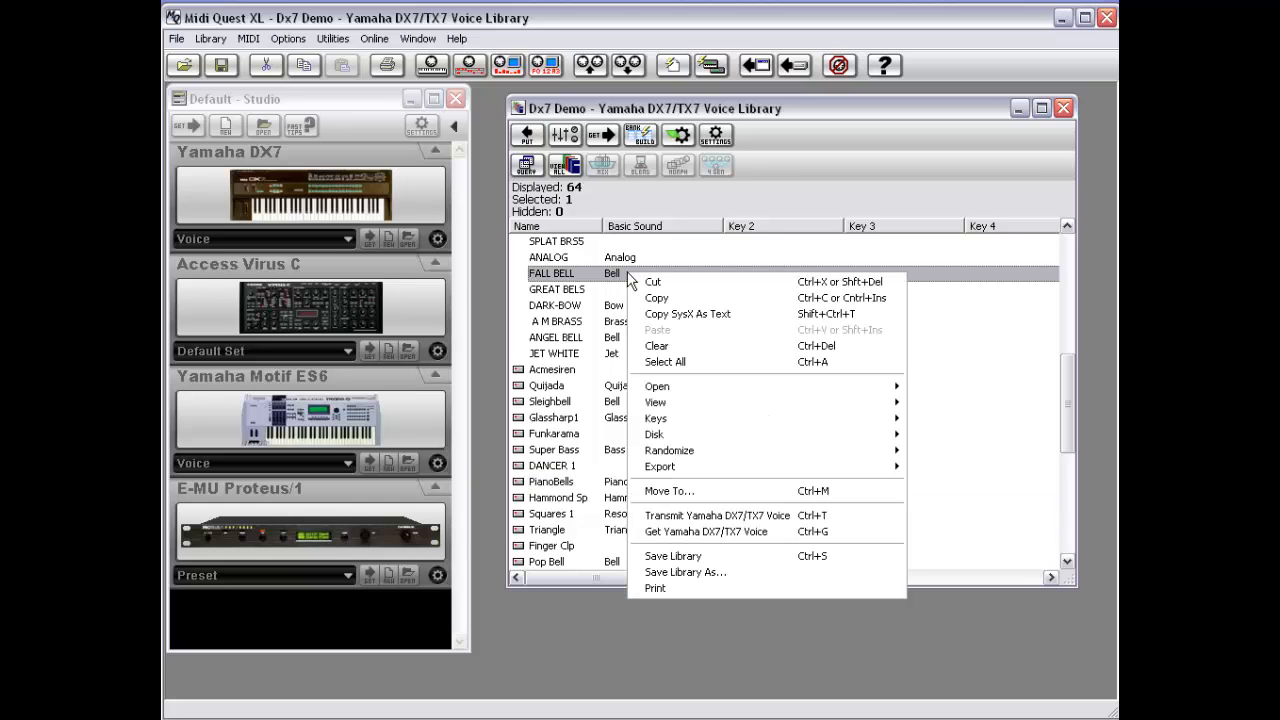
pyautogui.moveTo(756, 440)
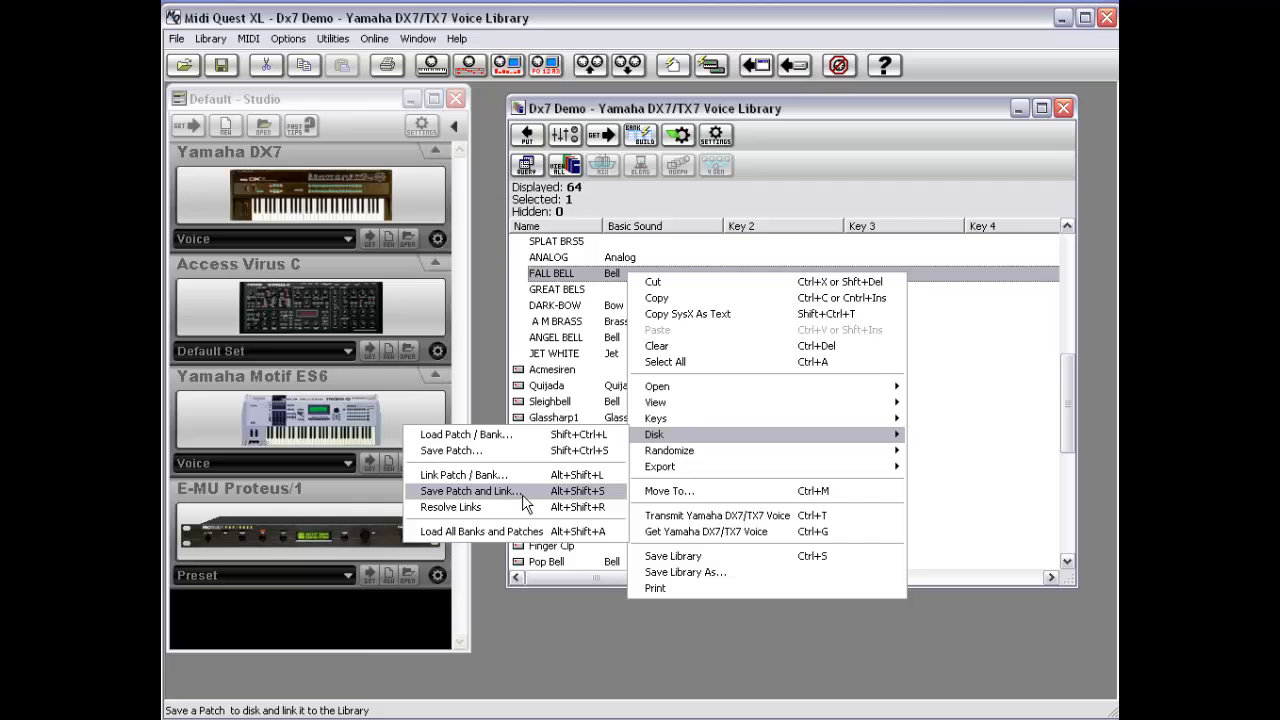
pyautogui.click(576, 324)
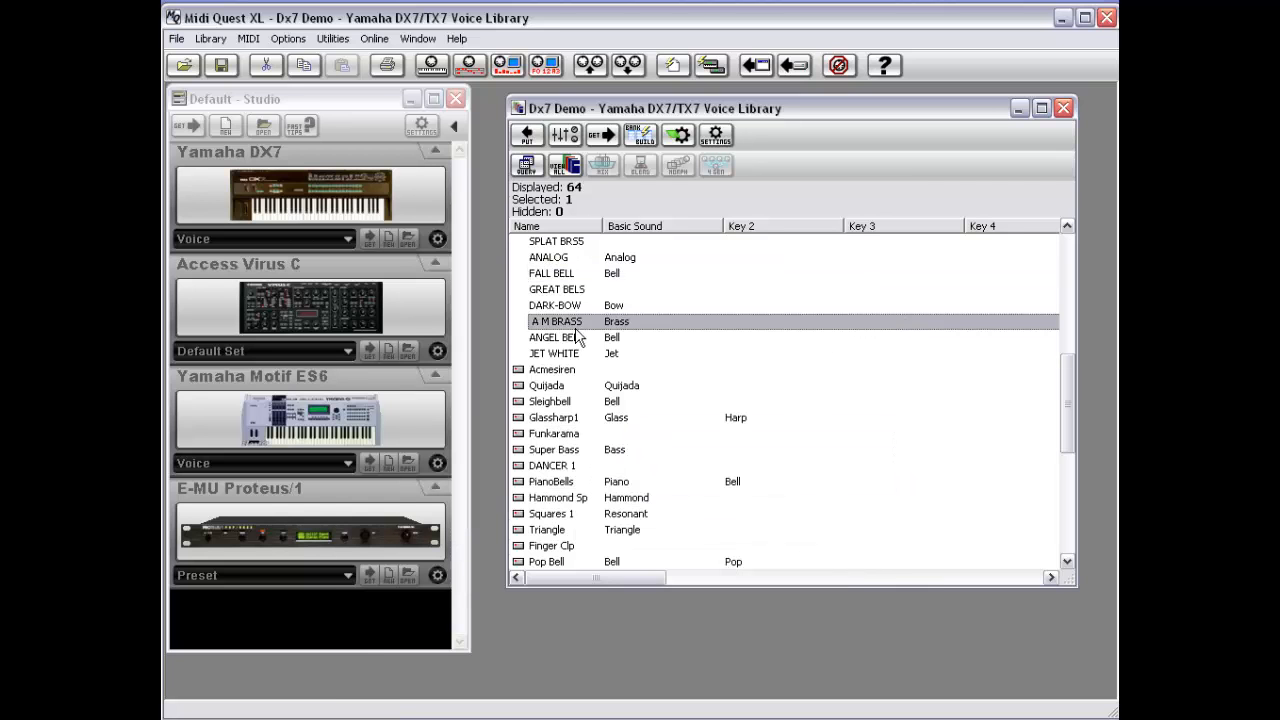
# Step: Save the PI-D-STRG2 patch to the DX folder as Test 3 and link it to the library
pyautogui.scroll(7, 1064, 304)
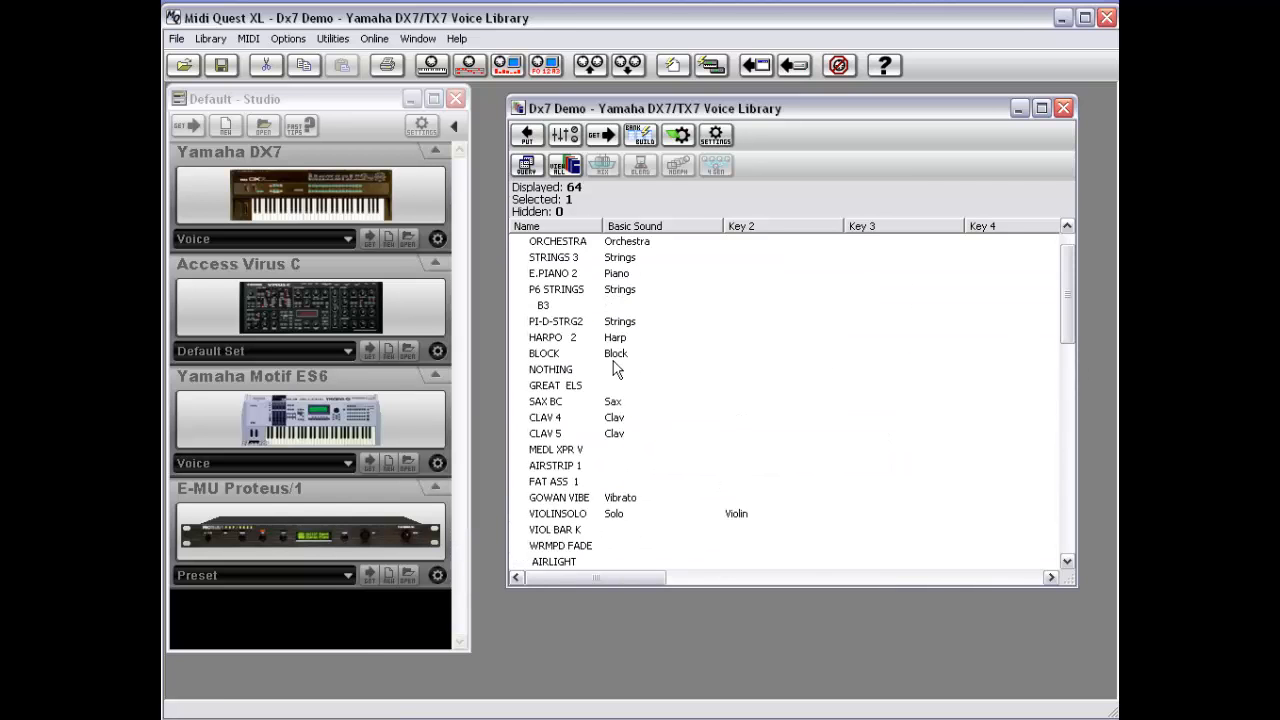
pyautogui.click(579, 324)
pyautogui.rightClick(579, 324)
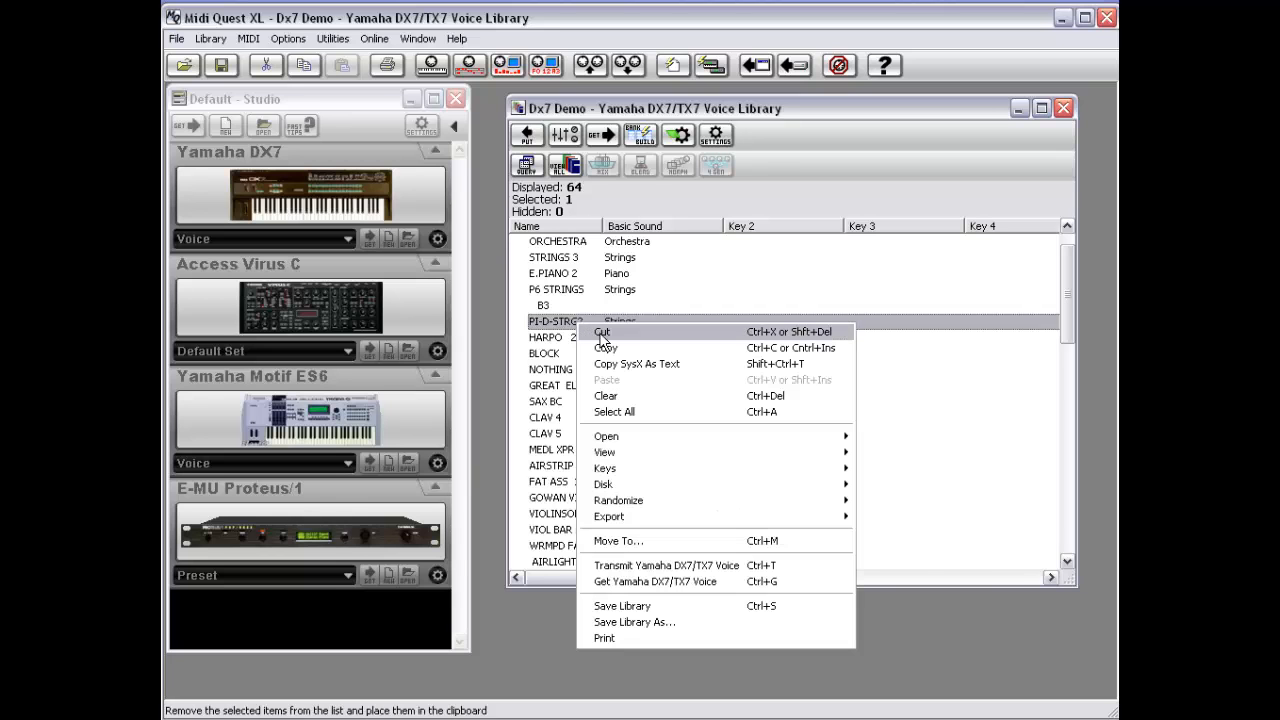
pyautogui.moveTo(614, 488)
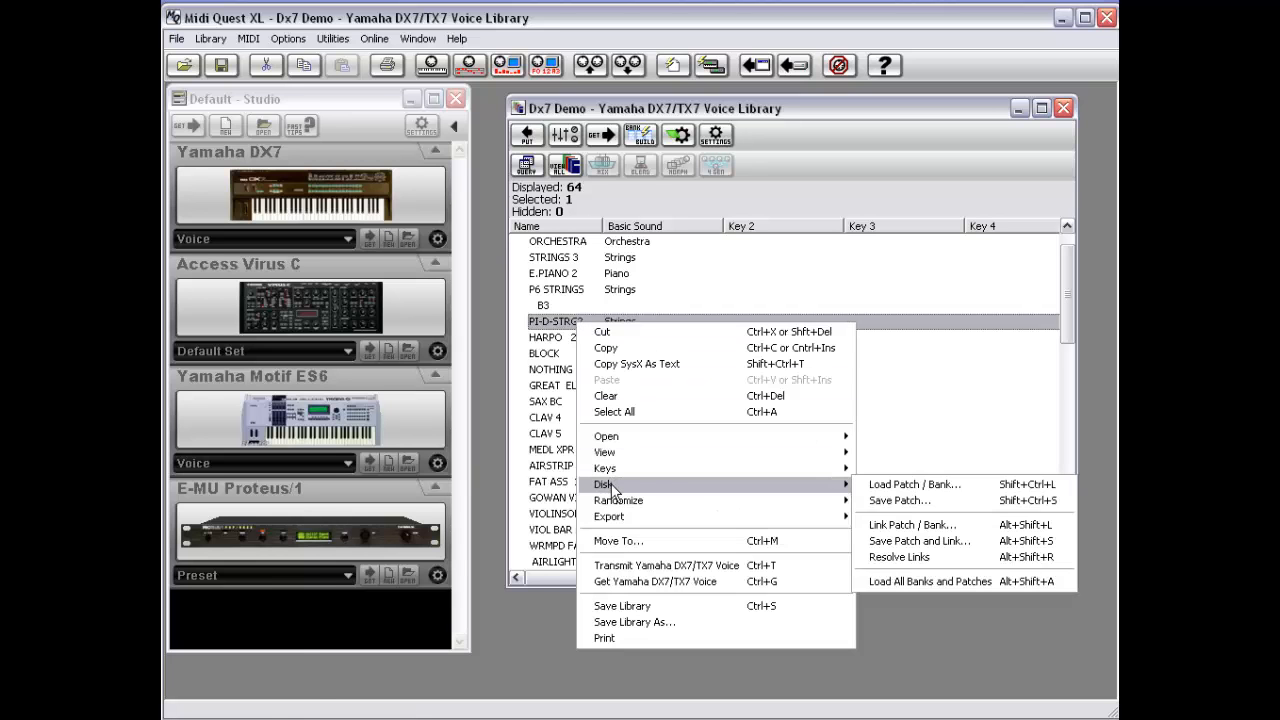
pyautogui.click(920, 541)
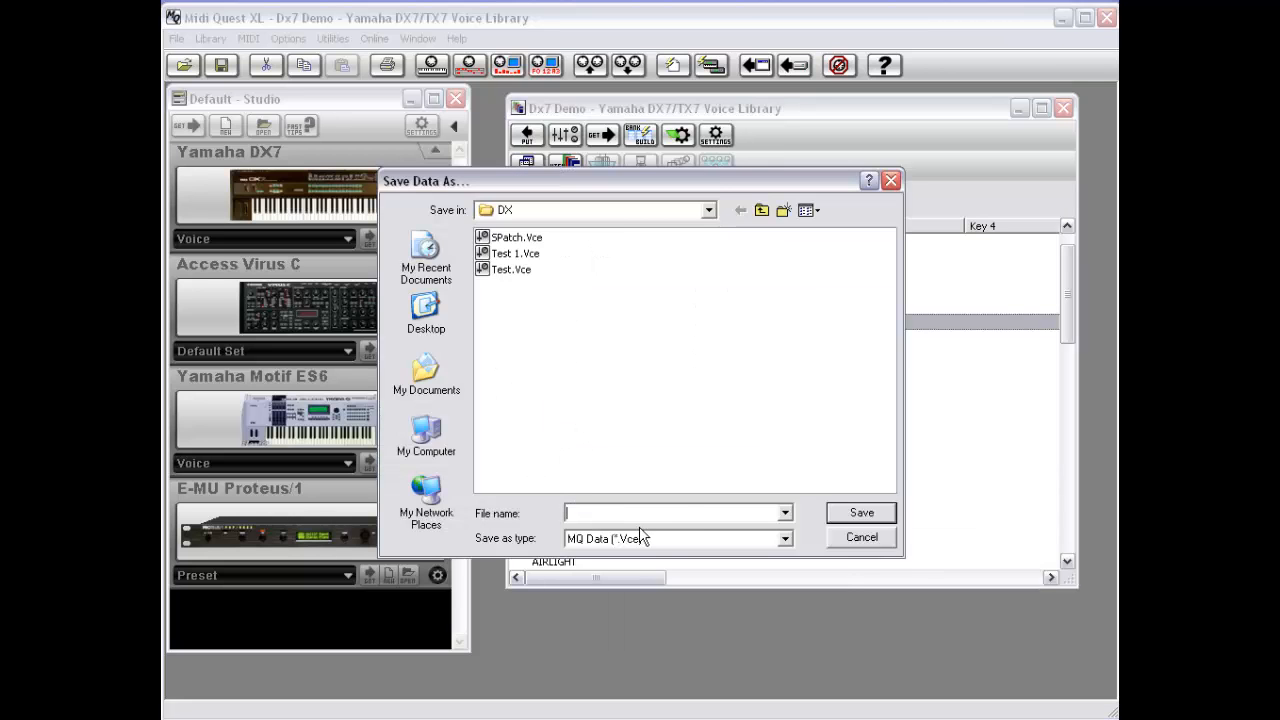
pyautogui.write('Test 3')
pyautogui.press('Return')
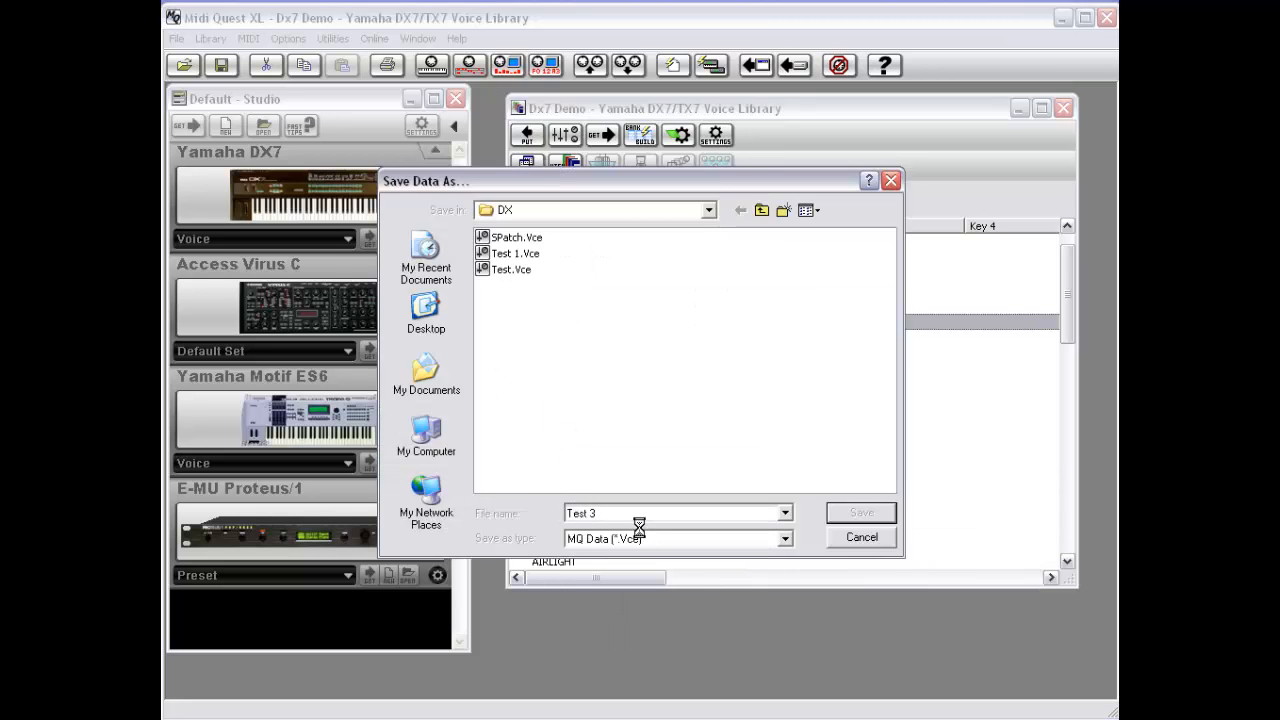
pyautogui.click(627, 338)
pyautogui.click(628, 322)
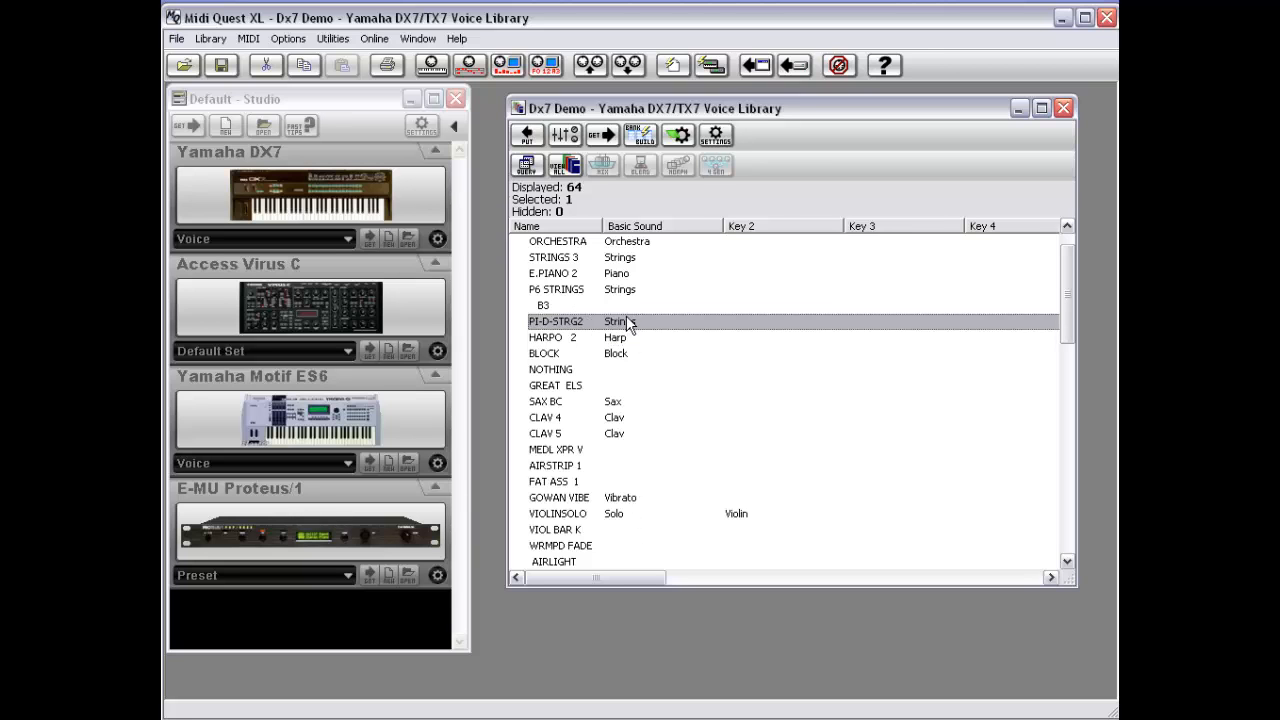
pyautogui.moveTo(1073, 270)
pyautogui.mouseDown()
pyautogui.moveTo(1069, 251)
pyautogui.moveTo(1067, 318)
pyautogui.moveTo(1066, 270)
pyautogui.moveTo(1049, 275)
pyautogui.mouseUp()
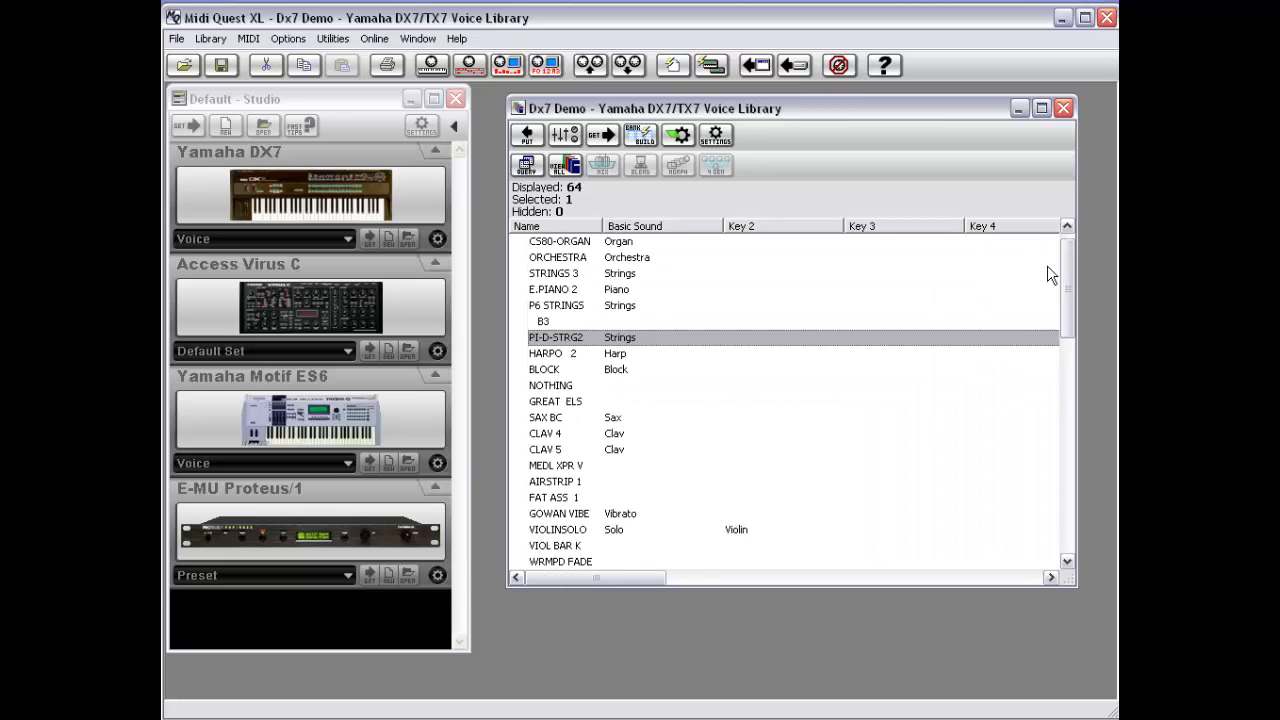
pyautogui.scroll(1, 609, 337)
pyautogui.click(609, 337)
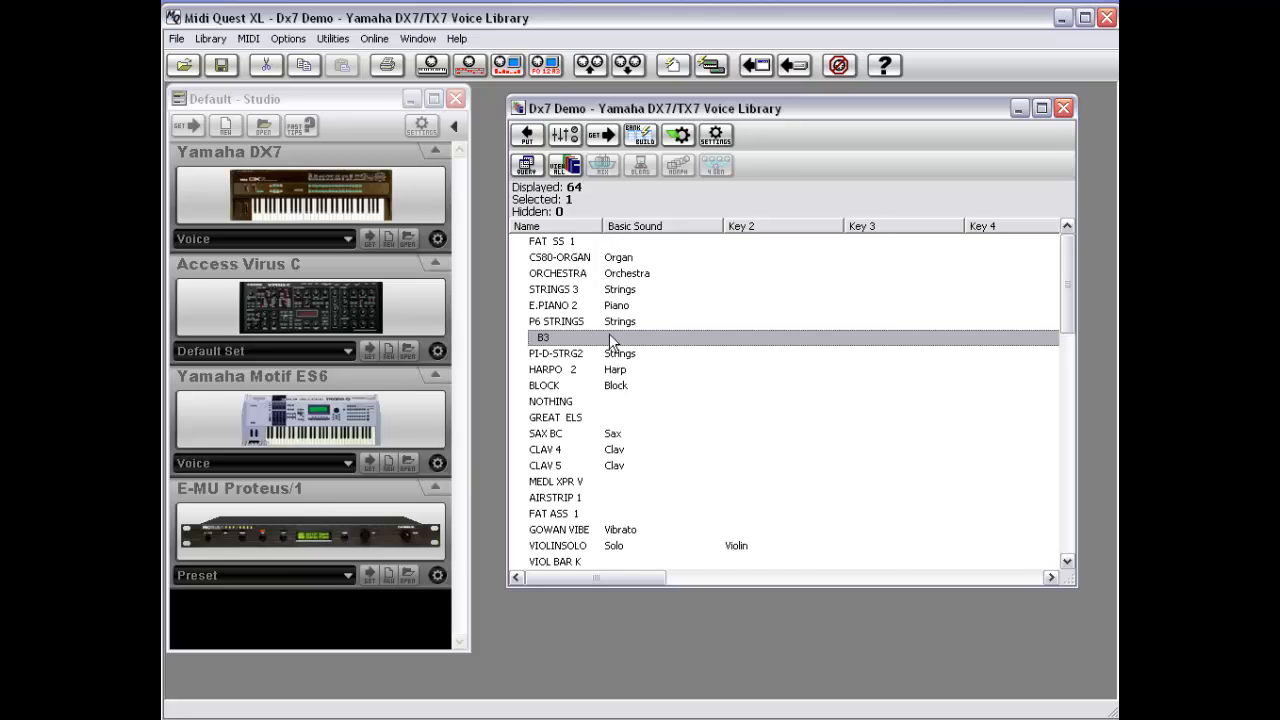
pyautogui.rightClick(609, 337)
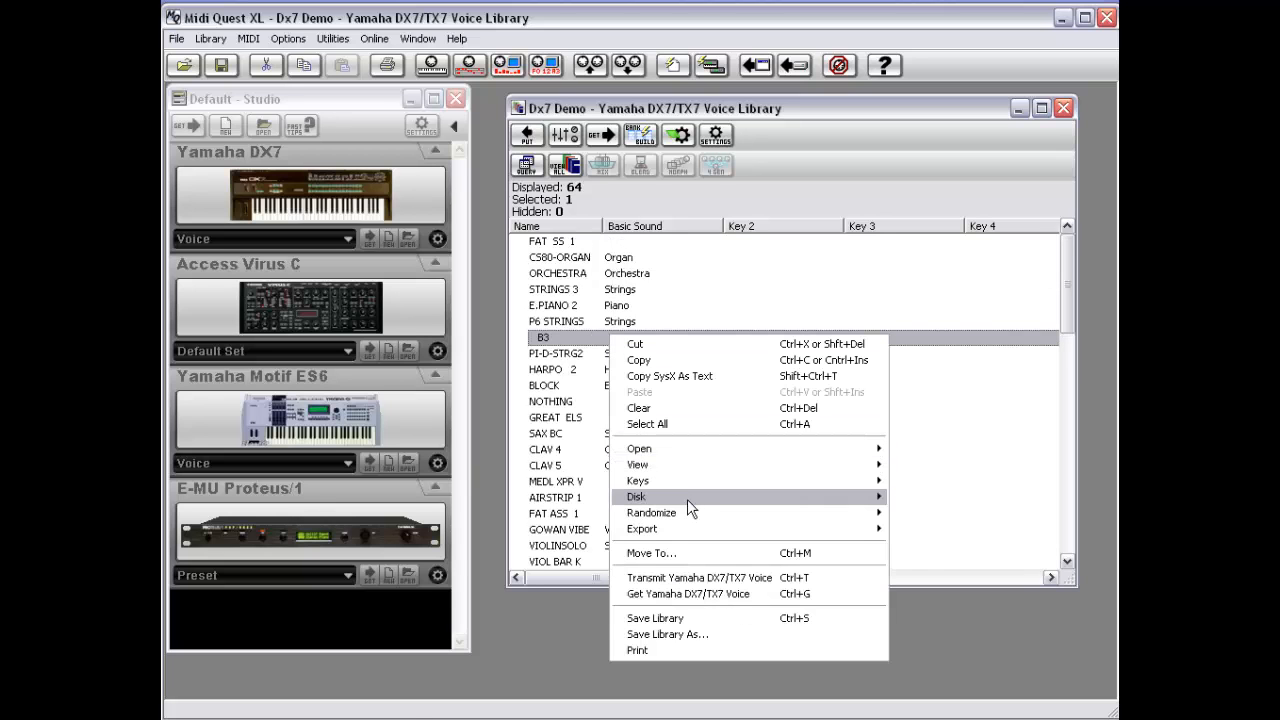
pyautogui.moveTo(687, 499)
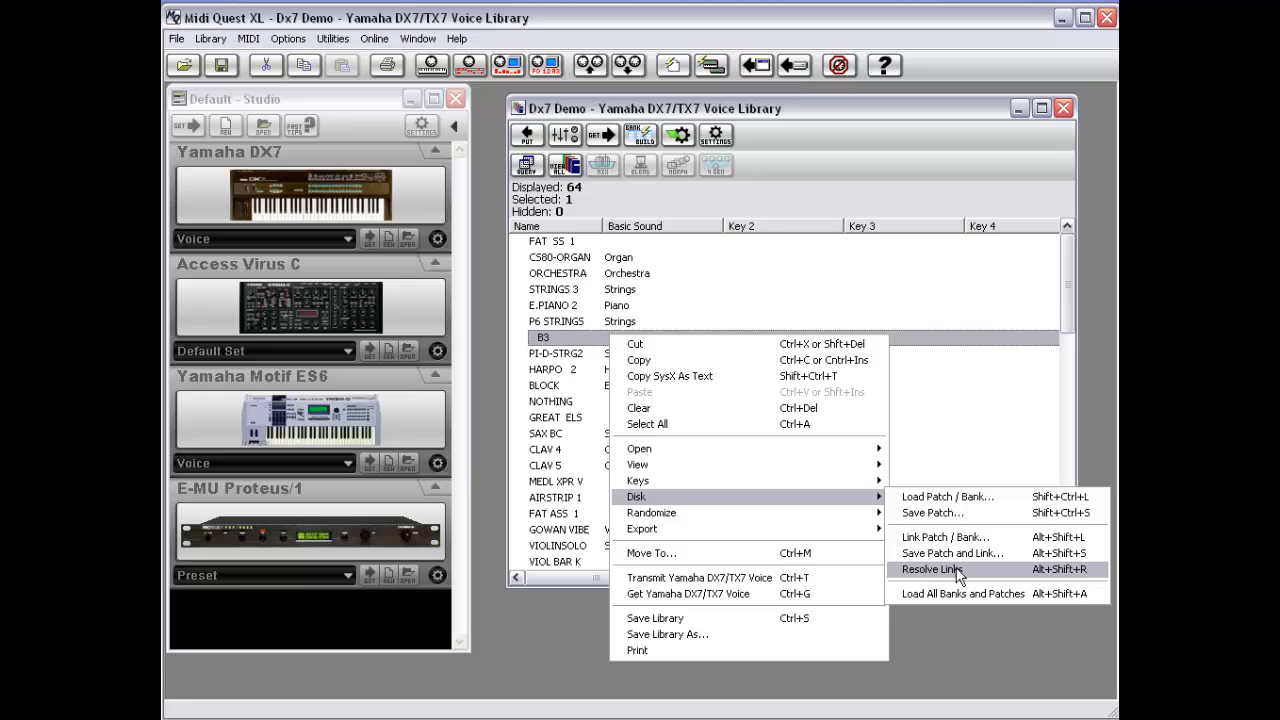
pyautogui.click(976, 350)
# Step: Resolve the library's disk links from the linked Sleighbell patch
pyautogui.moveTo(1067, 272); pyautogui.dragTo(1047, 418)
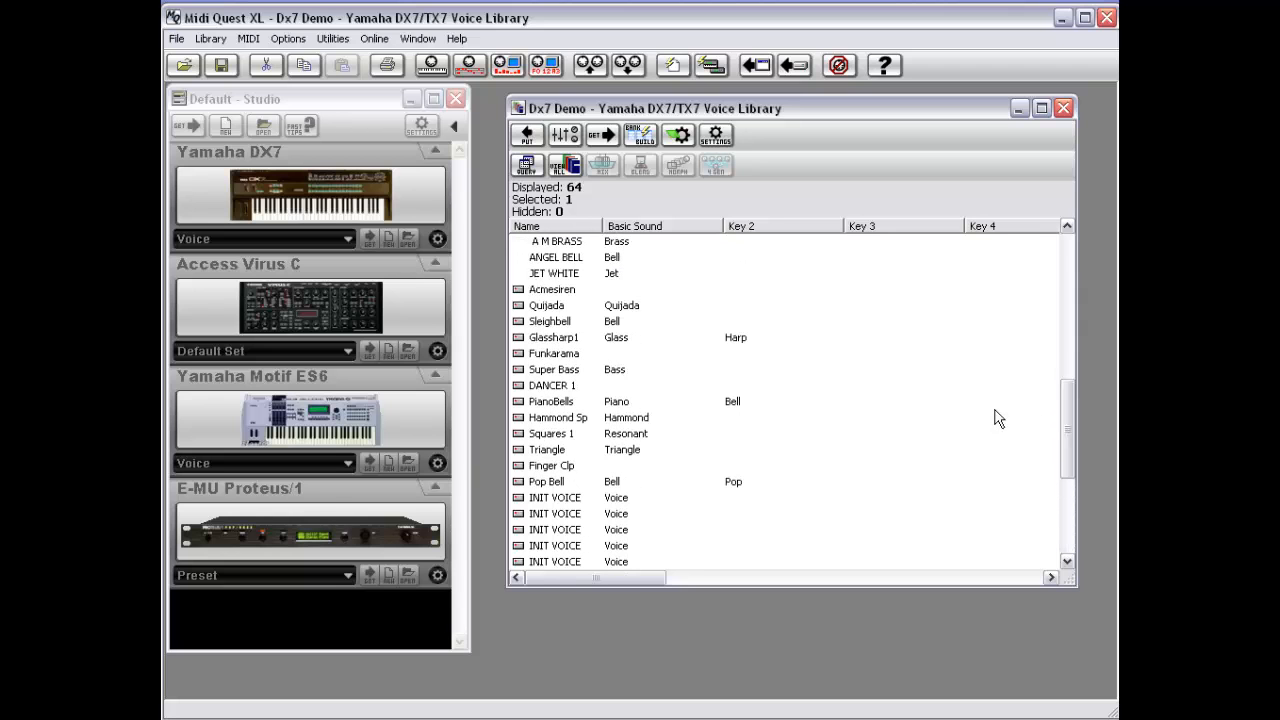
pyautogui.rightClick(557, 322)
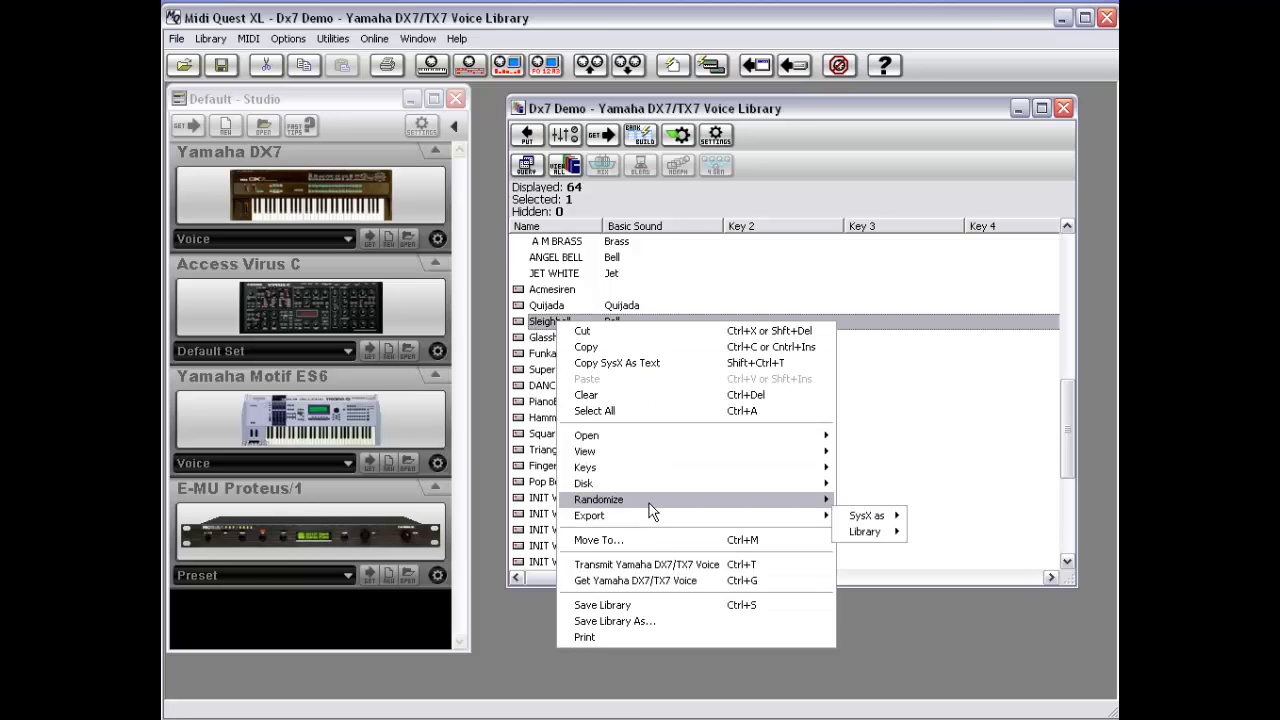
pyautogui.moveTo(704, 489)
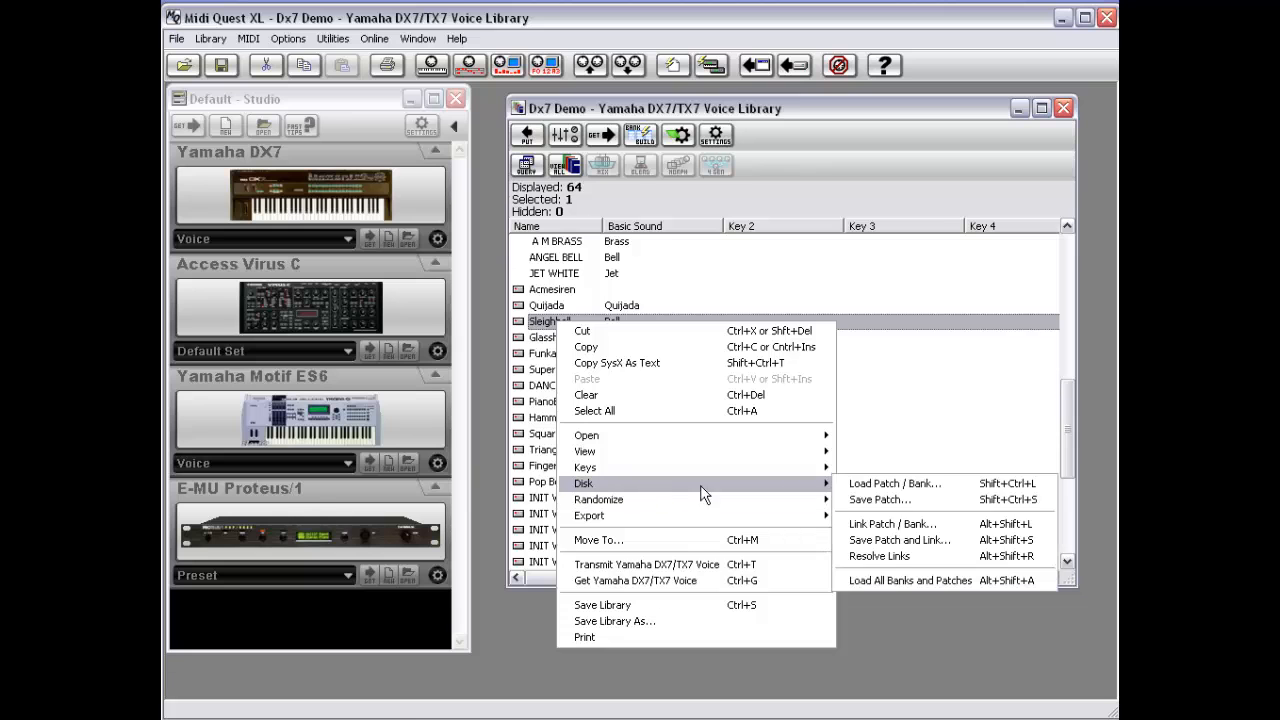
pyautogui.click(904, 557)
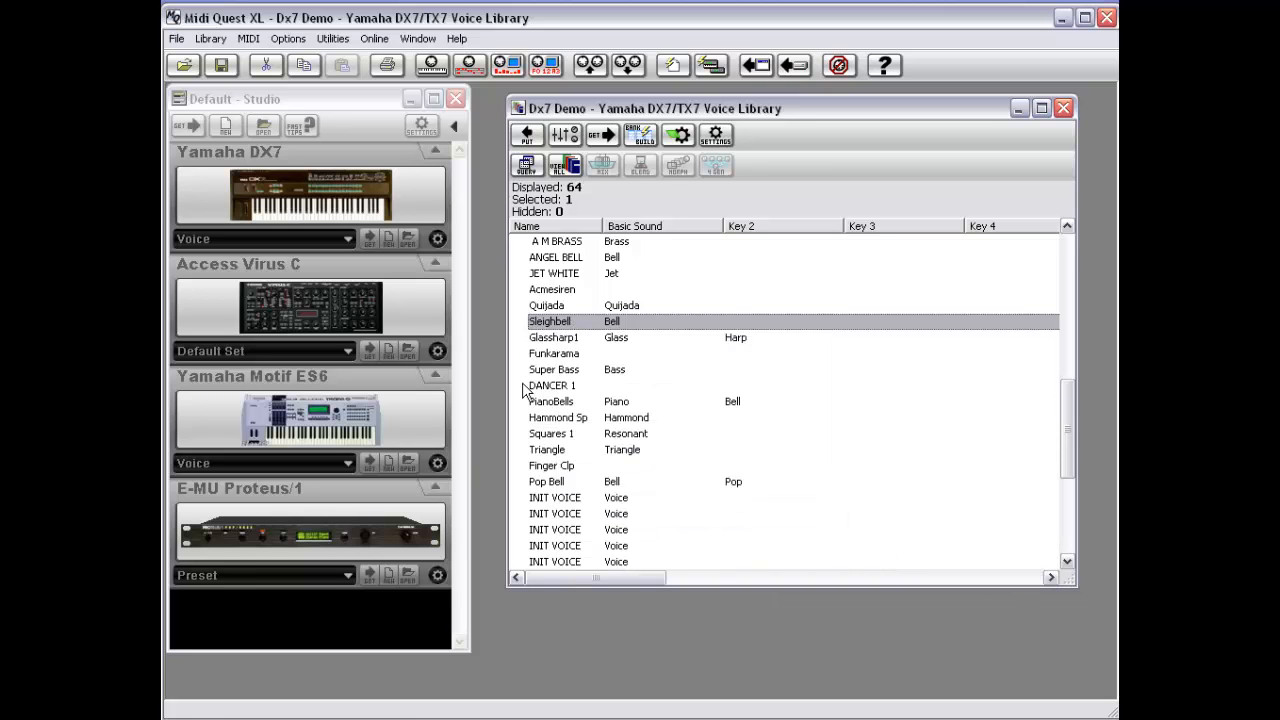
pyautogui.moveTo(1067, 437)
pyautogui.mouseDown()
pyautogui.moveTo(1066, 402)
pyautogui.moveTo(1065, 422)
pyautogui.mouseUp()
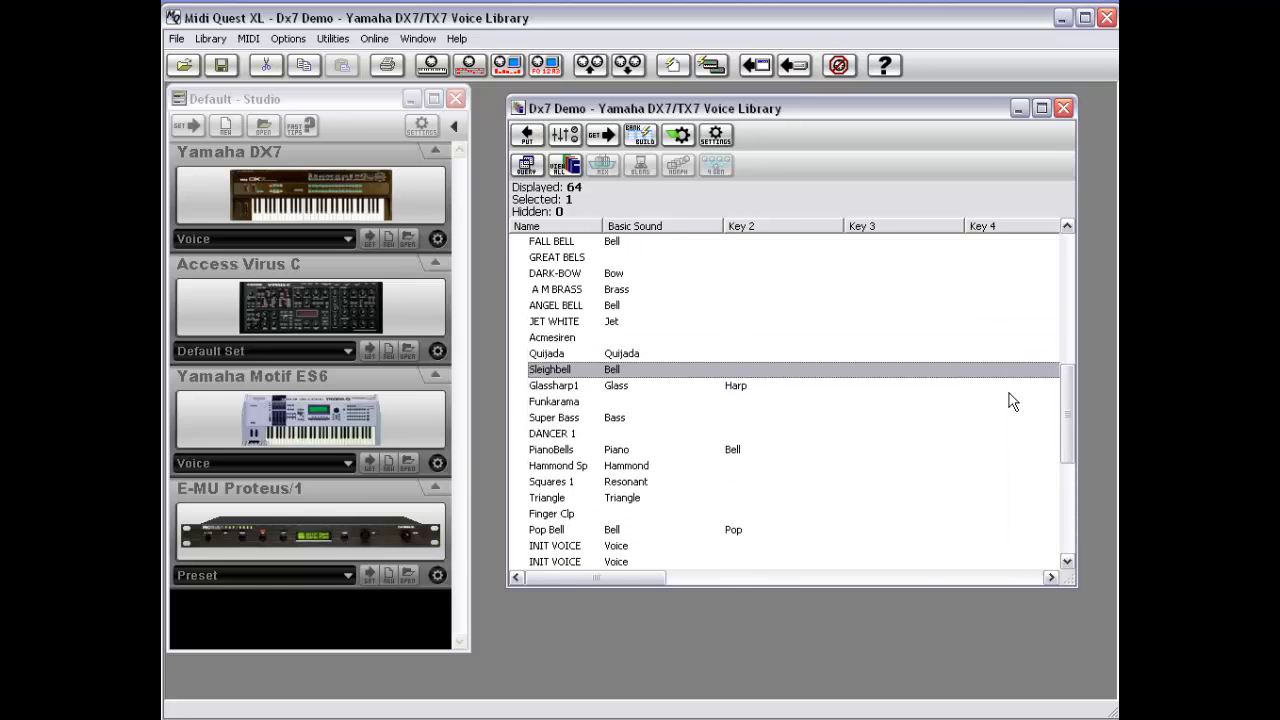
pyautogui.rightClick(651, 352)
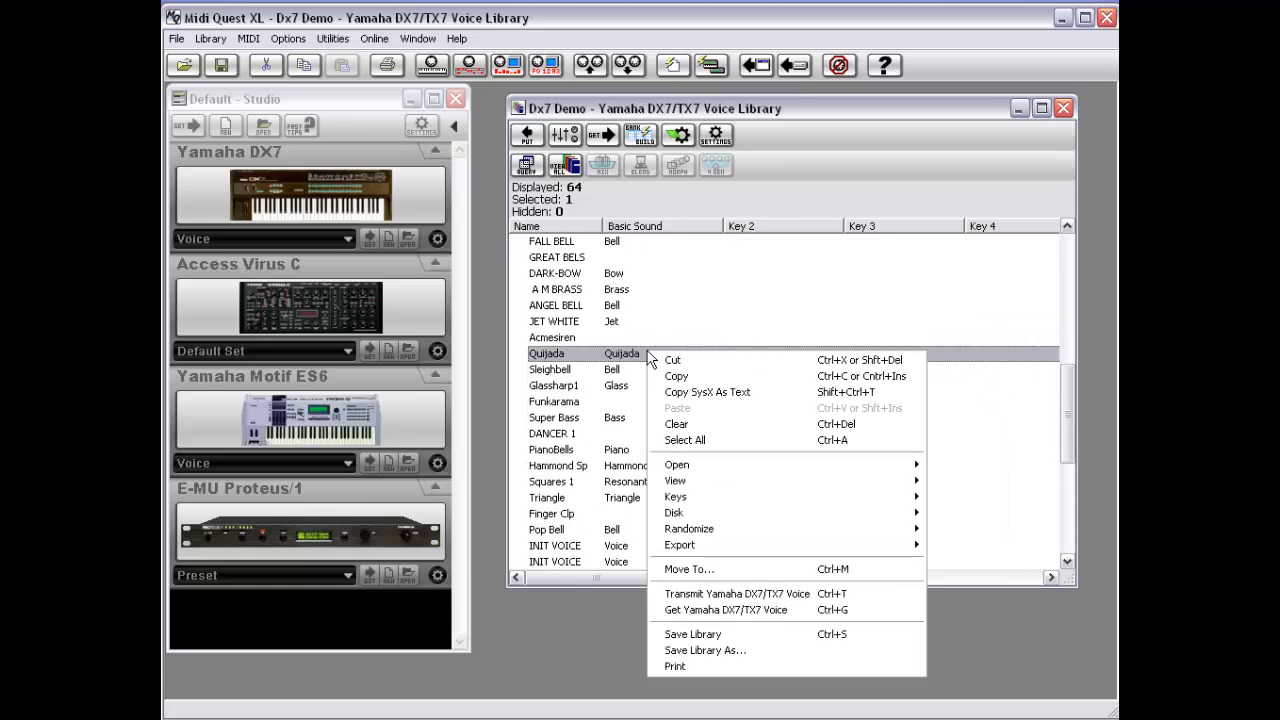
pyautogui.moveTo(716, 535)
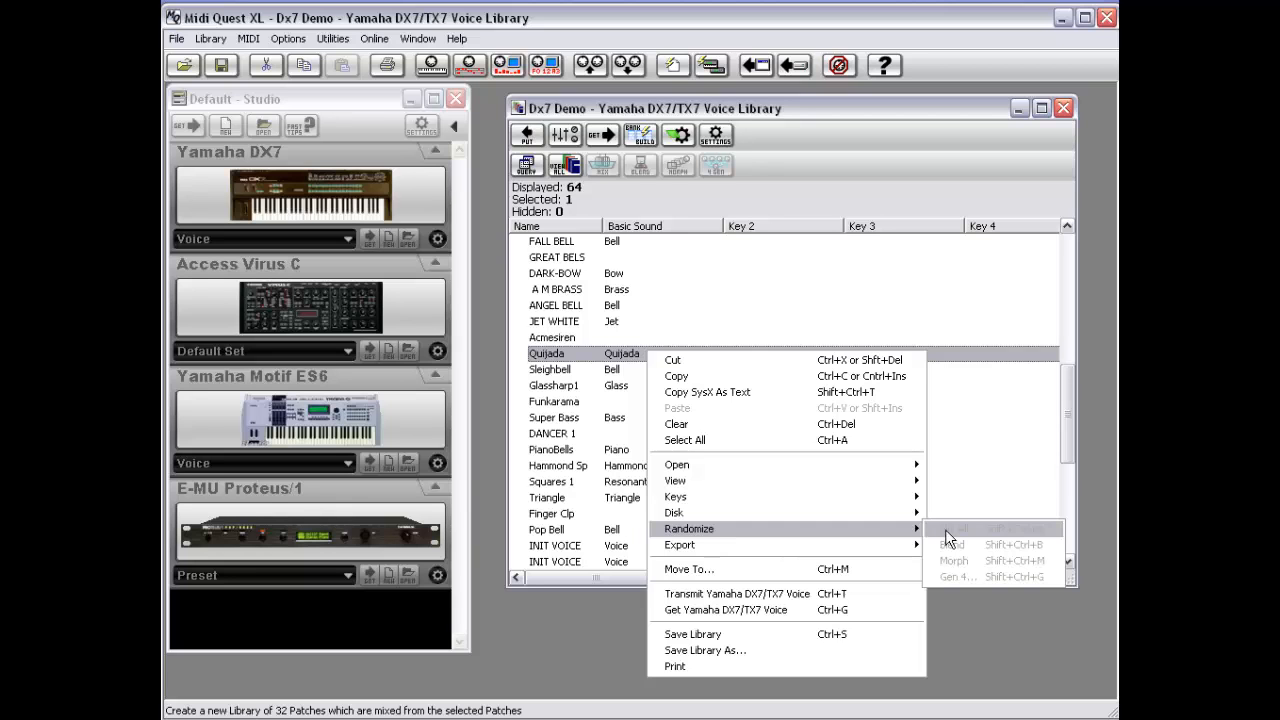
# Step: Select the DARK-BOW, A M BRASS, JET WHITE, Sleighbell and Glassharp1 patches and generate a new library from them with Mix All
pyautogui.click(612, 273)
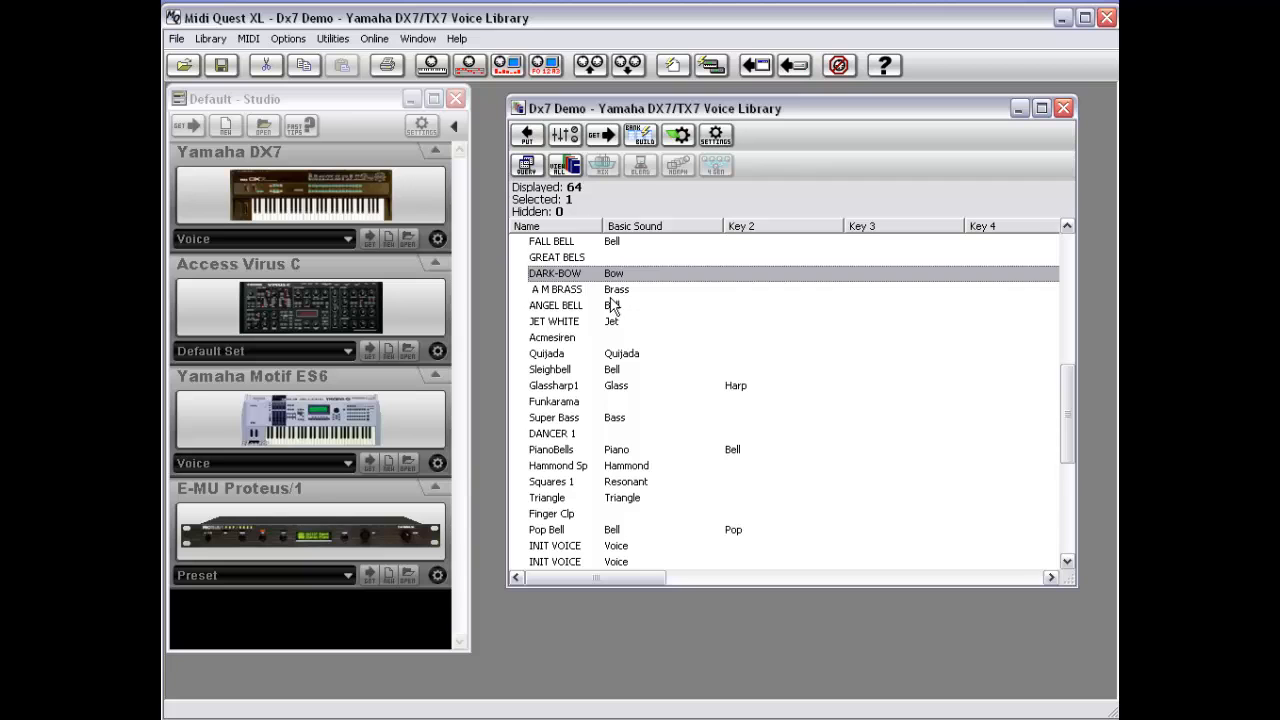
pyautogui.keyDown('shift'); pyautogui.click(610, 292); pyautogui.keyUp('shift')
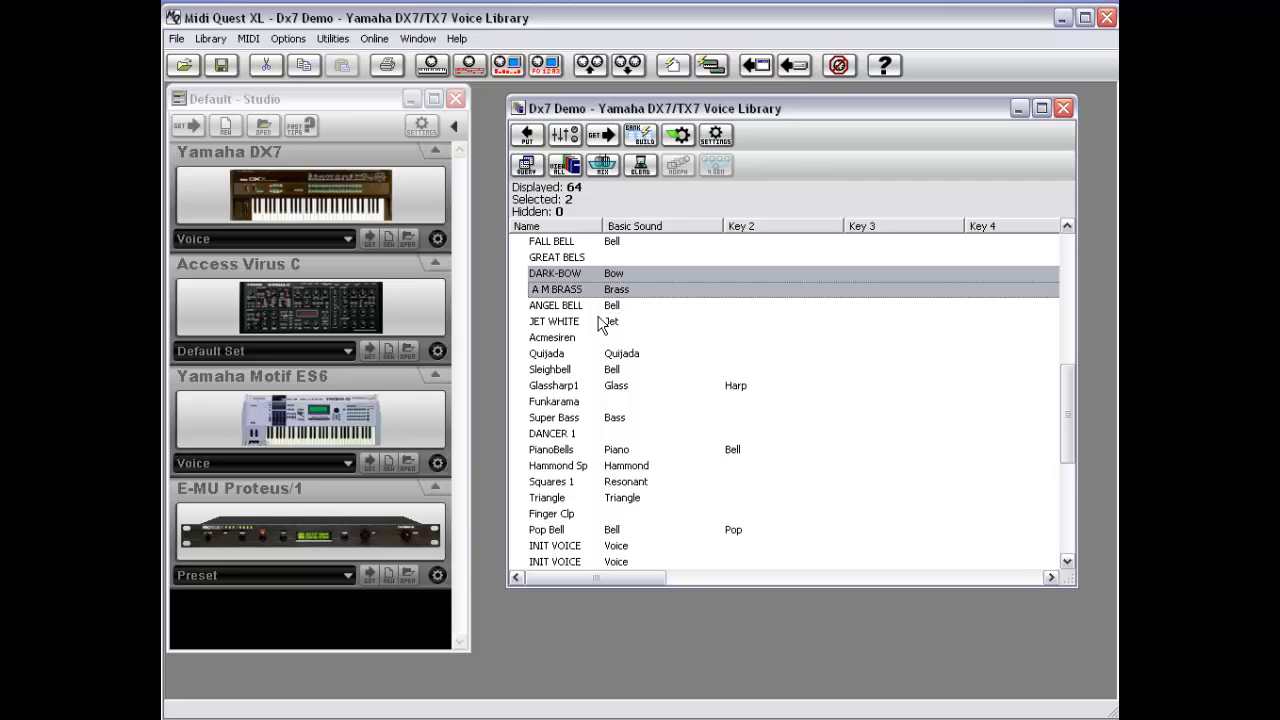
pyautogui.keyDown('ctrl'); pyautogui.click(603, 322); pyautogui.keyUp('ctrl')
pyautogui.keyDown('ctrl'); pyautogui.click(592, 370); pyautogui.keyUp('ctrl')
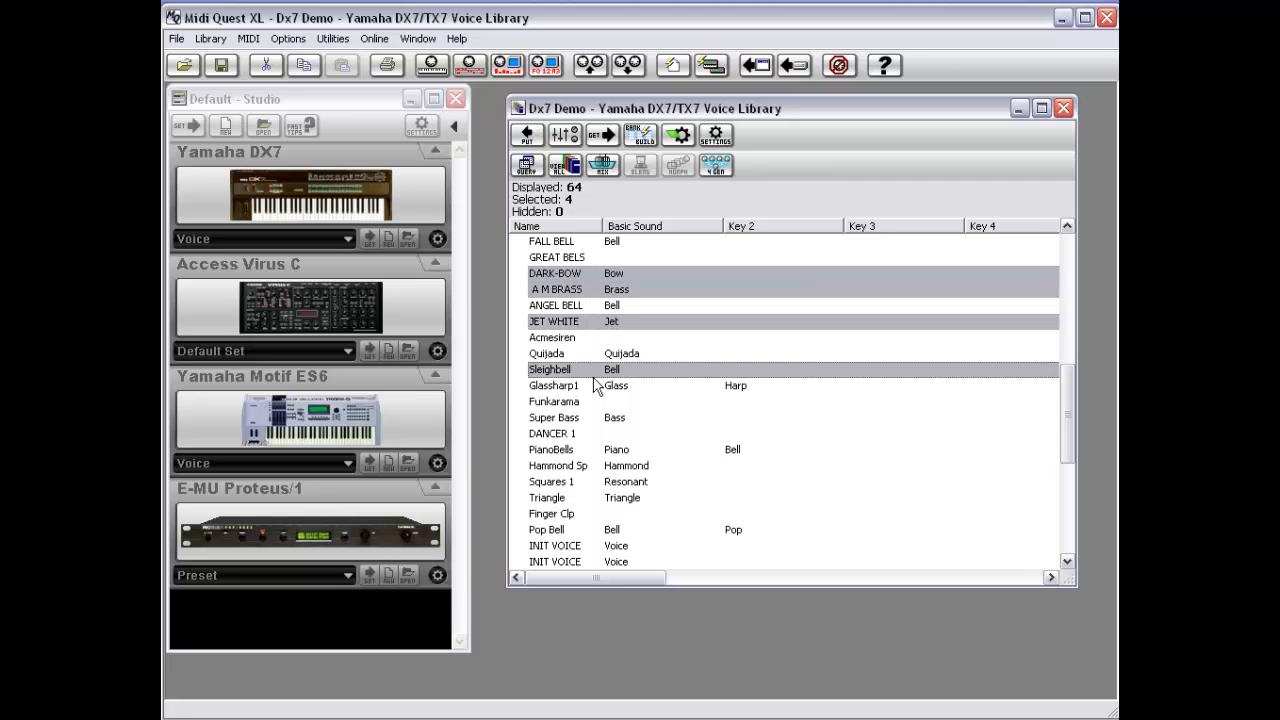
pyautogui.keyDown('ctrl'); pyautogui.click(578, 385); pyautogui.keyUp('ctrl')
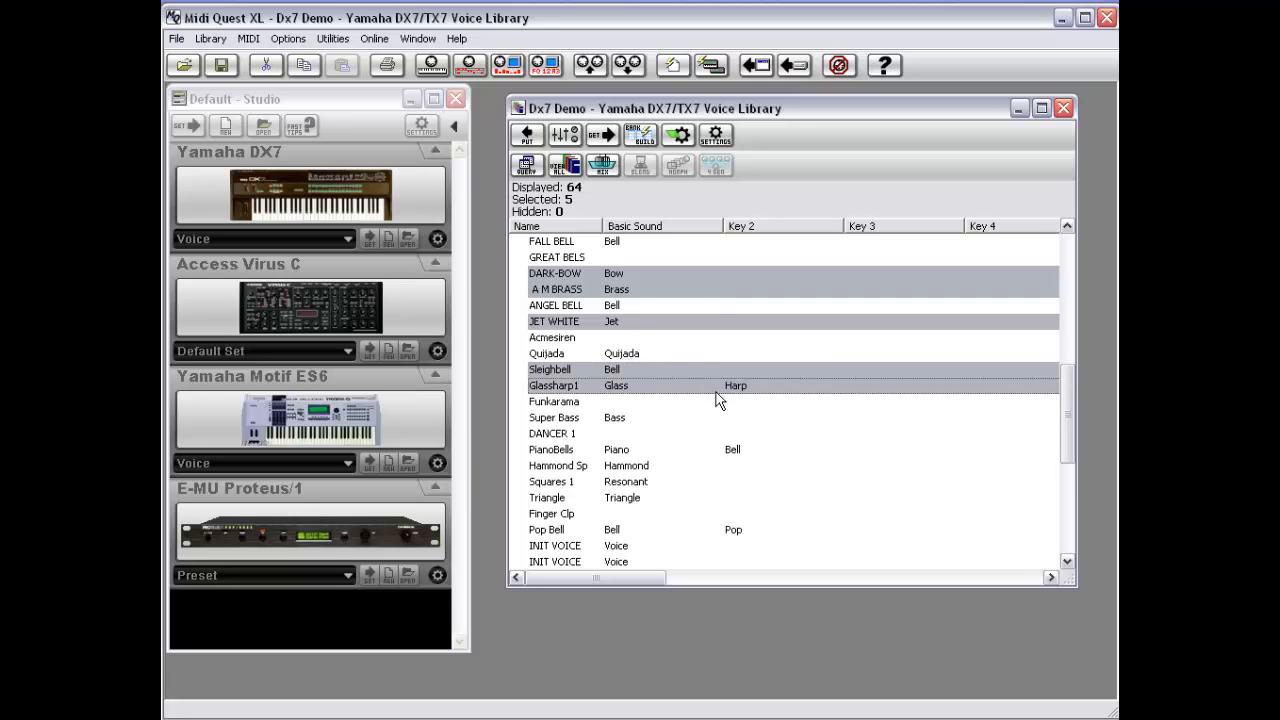
pyautogui.rightClick(693, 278)
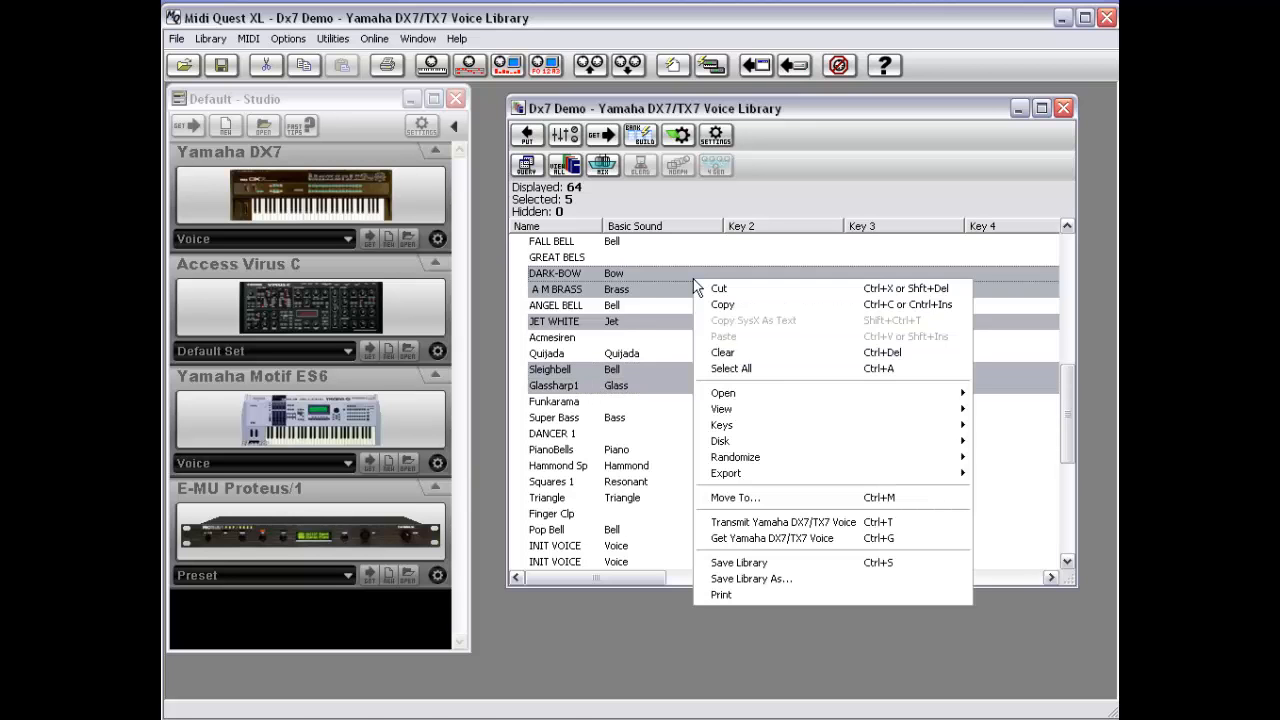
pyautogui.moveTo(784, 462)
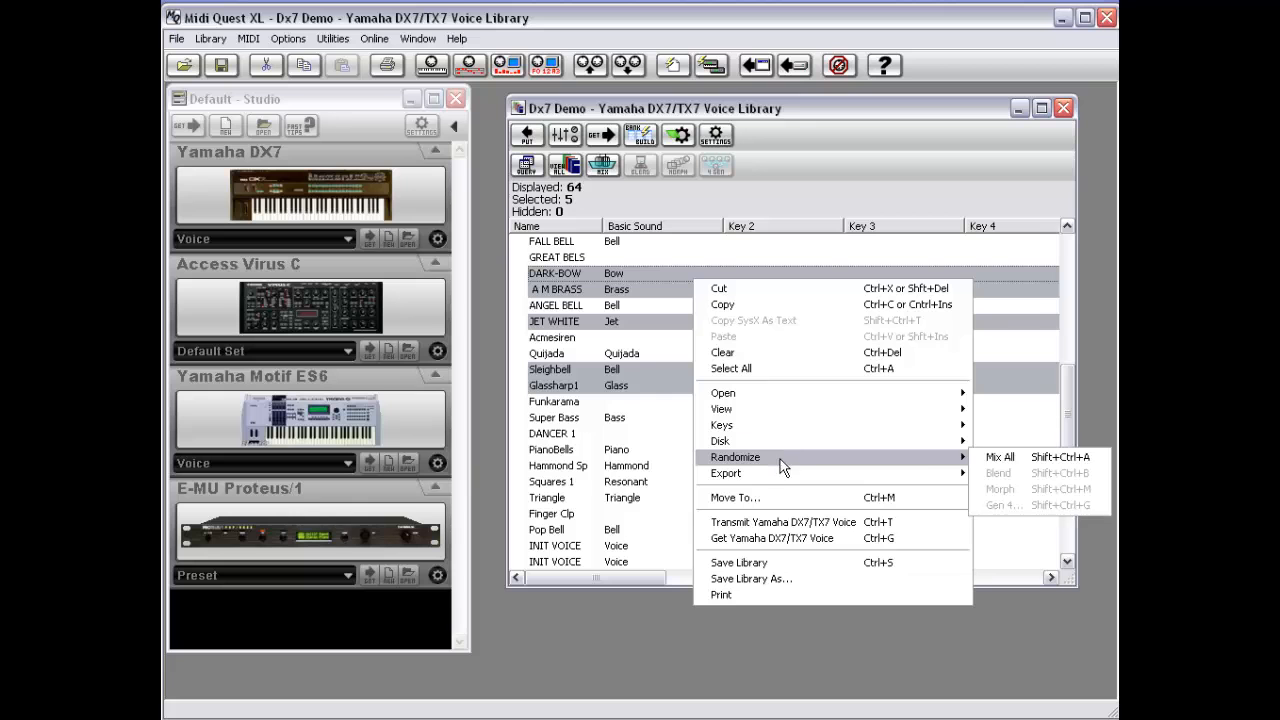
pyautogui.click(1000, 460)
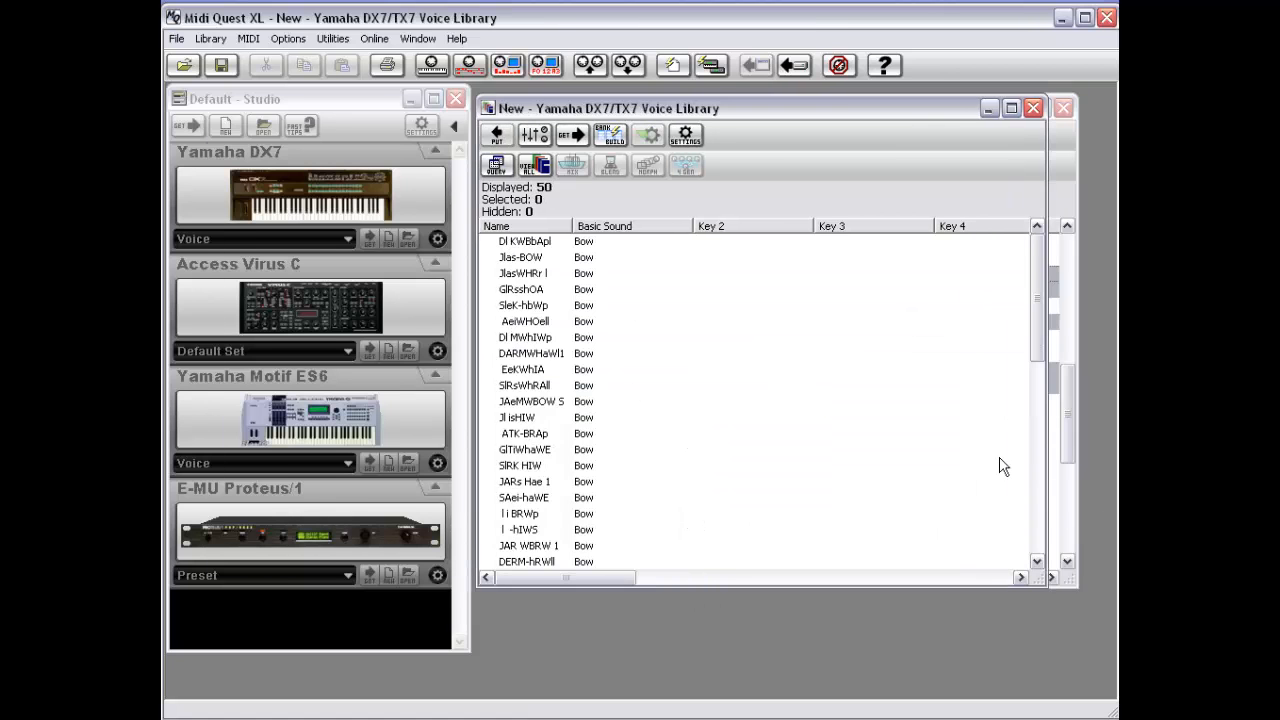
# Step: Move the new mixed library's window aside and compare its patch names with the five source patches in Dx7 Demo
pyautogui.moveTo(787, 103); pyautogui.dragTo(691, 132)
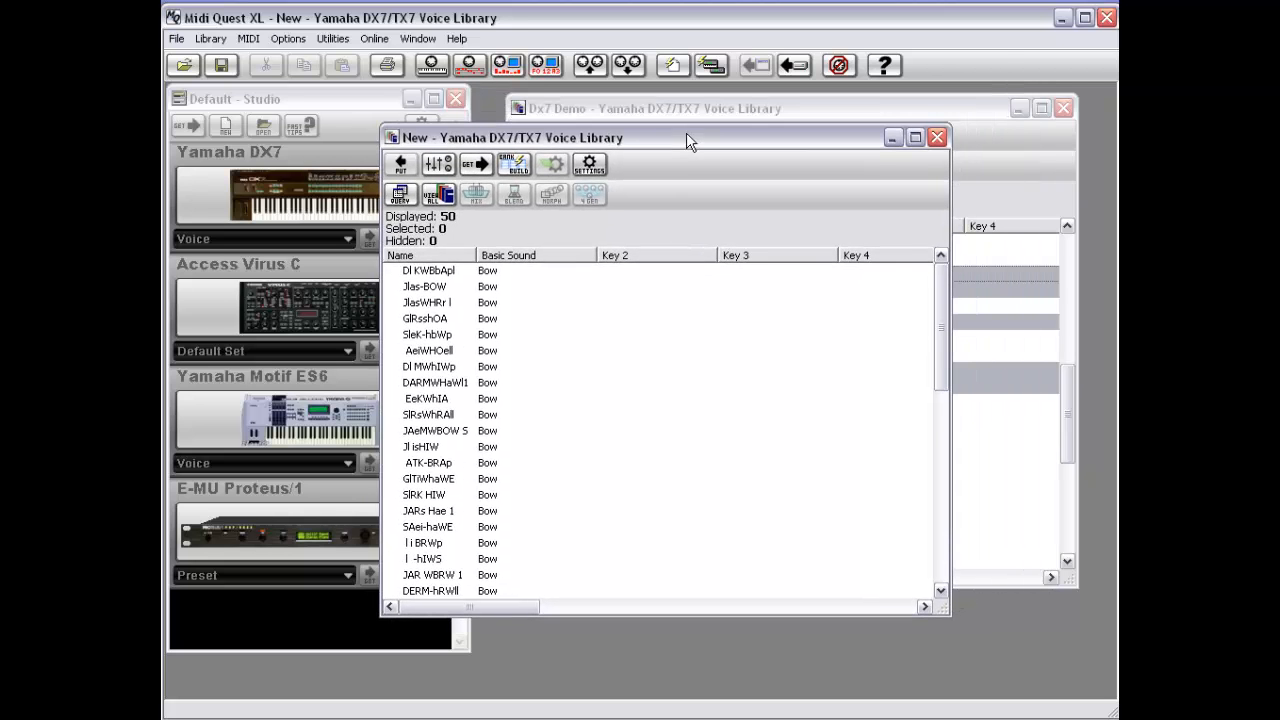
pyautogui.moveTo(935, 316); pyautogui.dragTo(932, 266)
pyautogui.click(1000, 155)
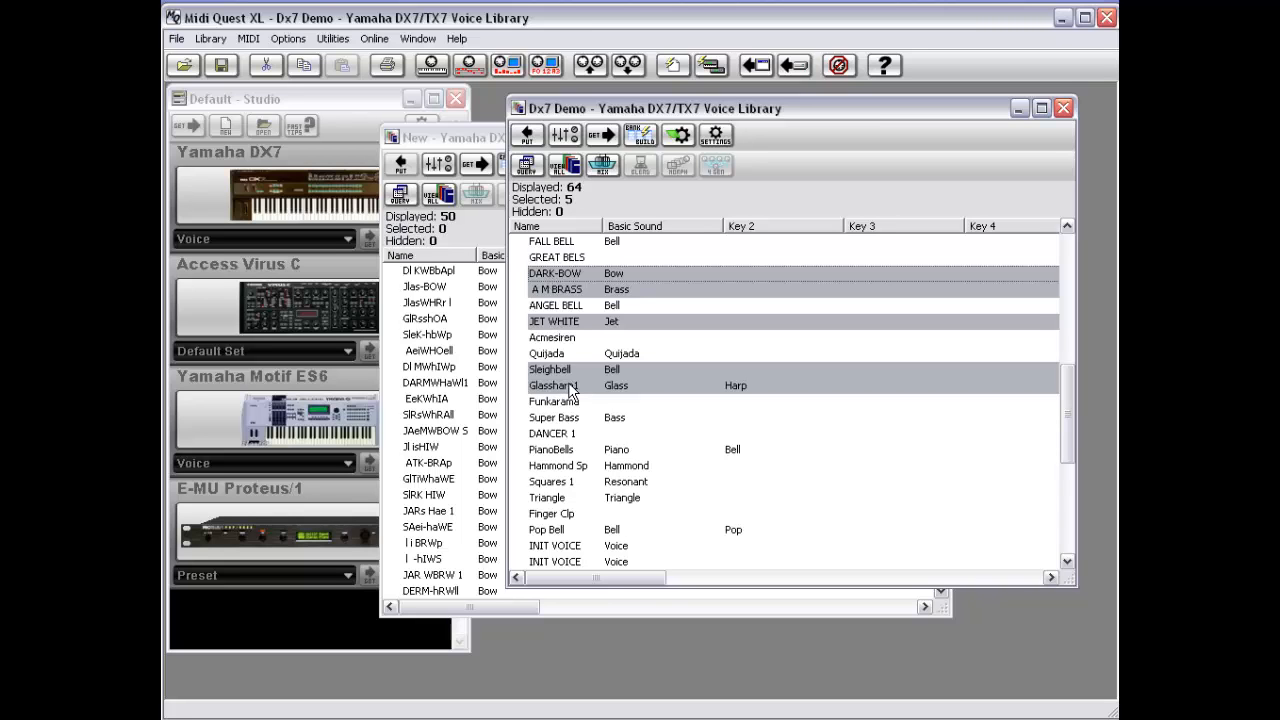
pyautogui.click(470, 139)
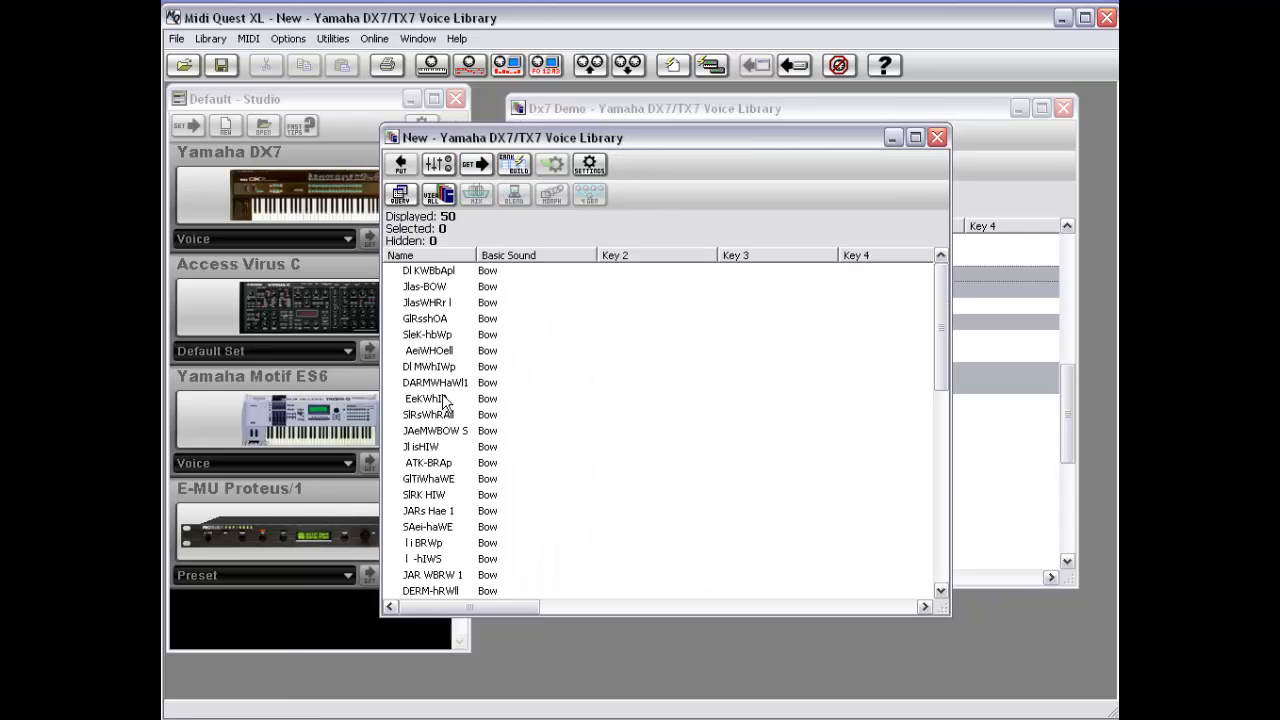
pyautogui.click(1007, 172)
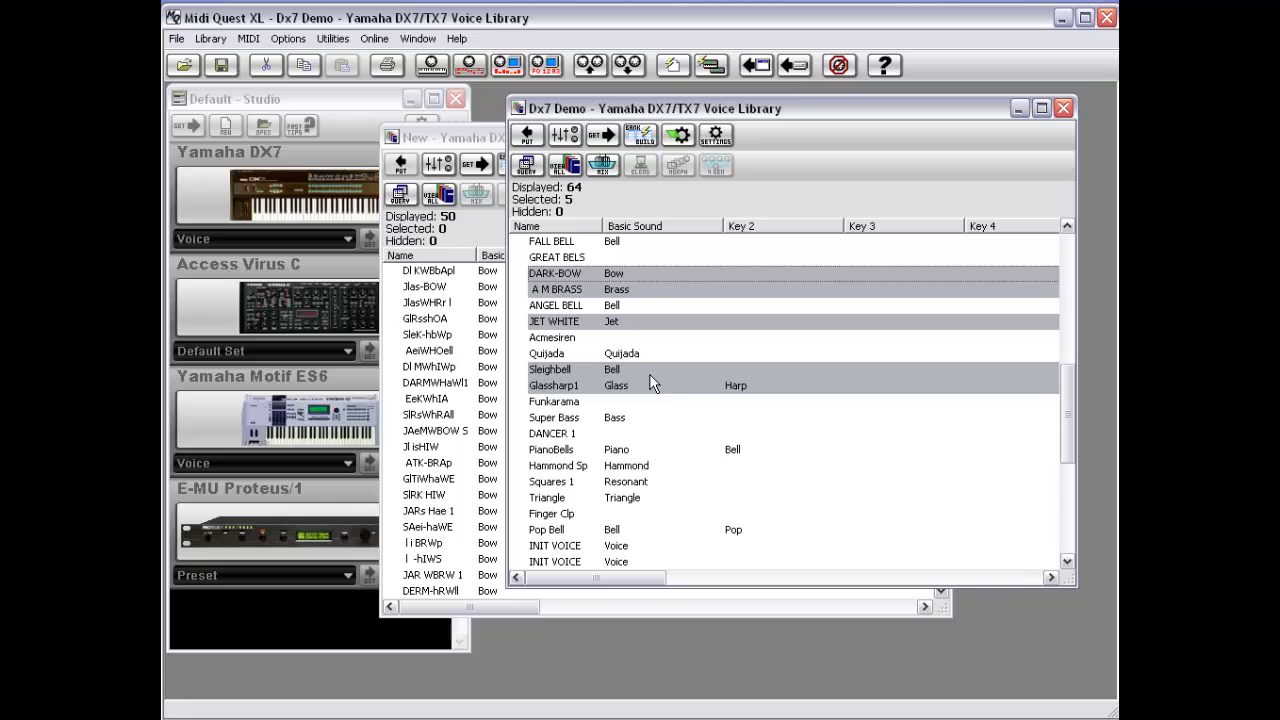
# Step: Reduce the selection in the Dx7 Demo library to the DARK-BOW and A M BRASS patches
pyautogui.click(636, 256)
pyautogui.click(632, 274)
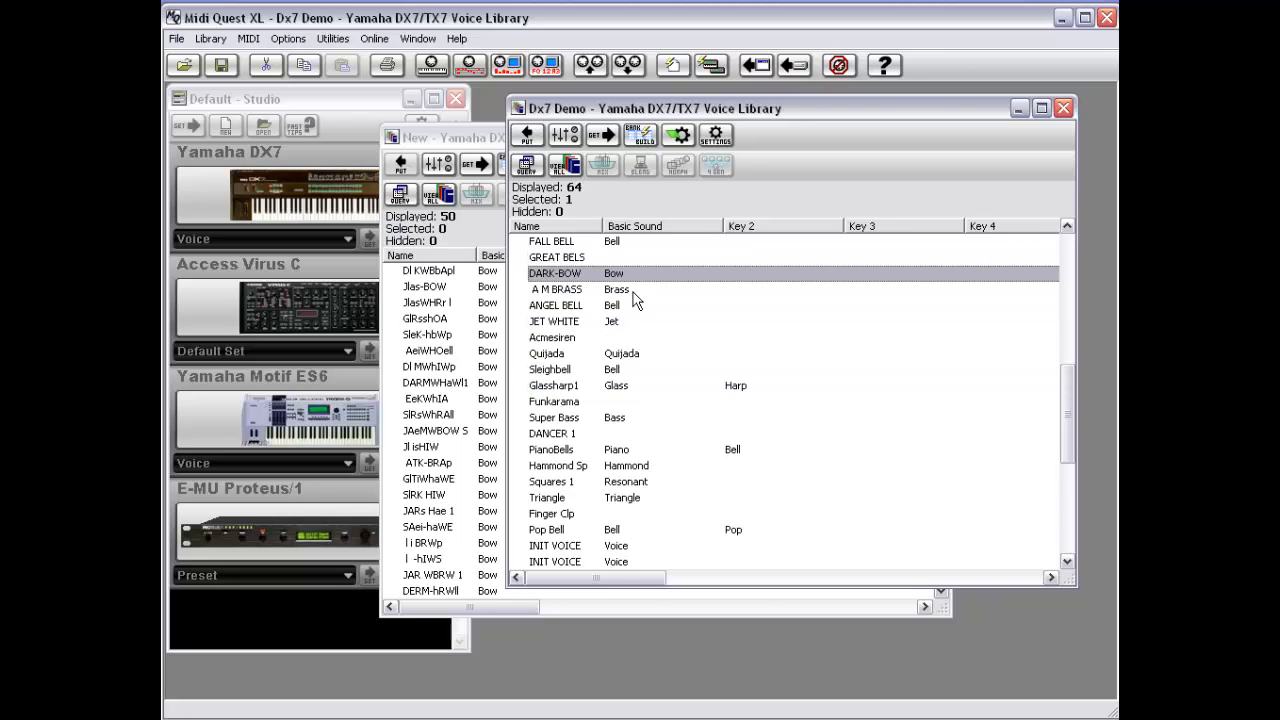
pyautogui.keyDown('ctrl'); pyautogui.click(637, 292); pyautogui.keyUp('ctrl')
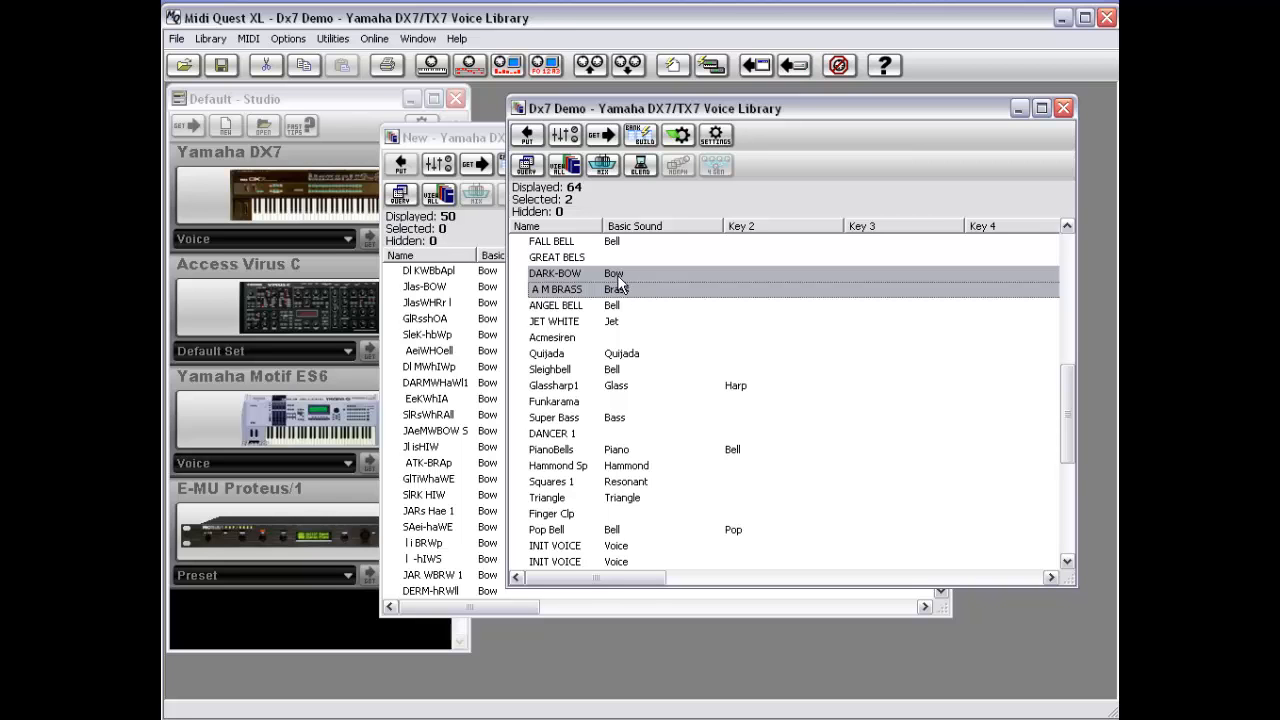
pyautogui.click(426, 140)
pyautogui.doubleClick(394, 138)
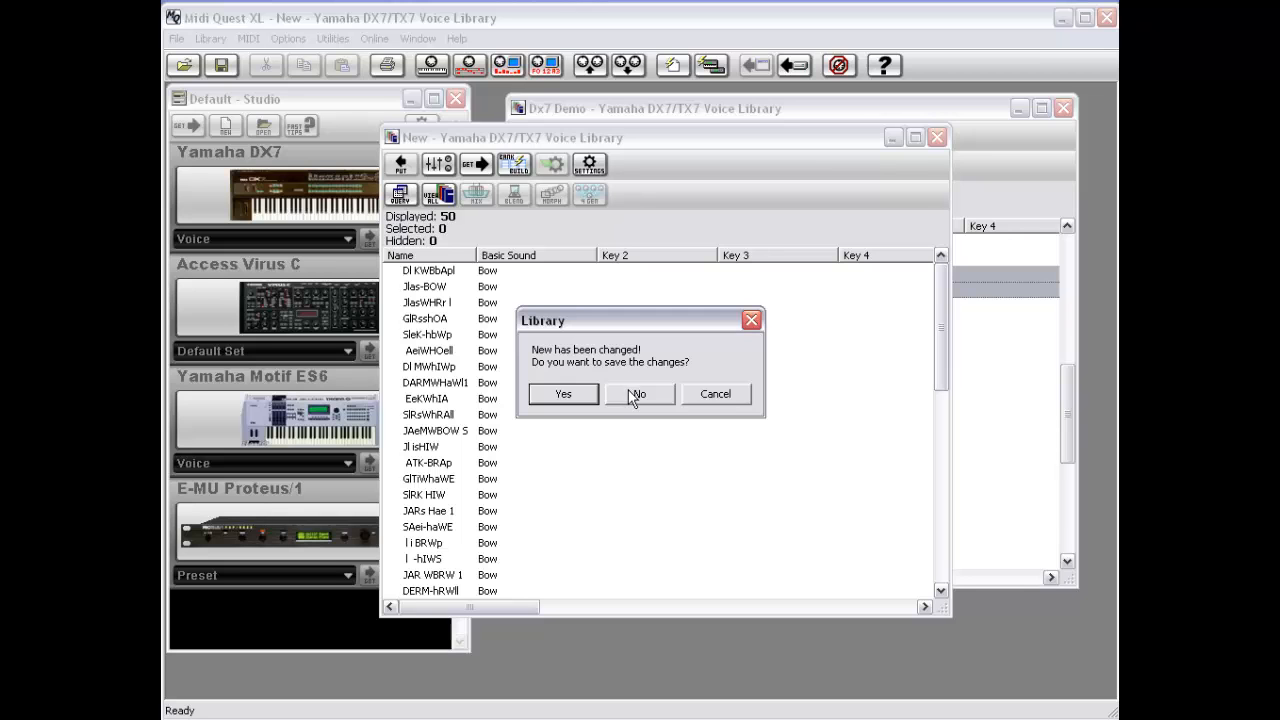
pyautogui.click(704, 398)
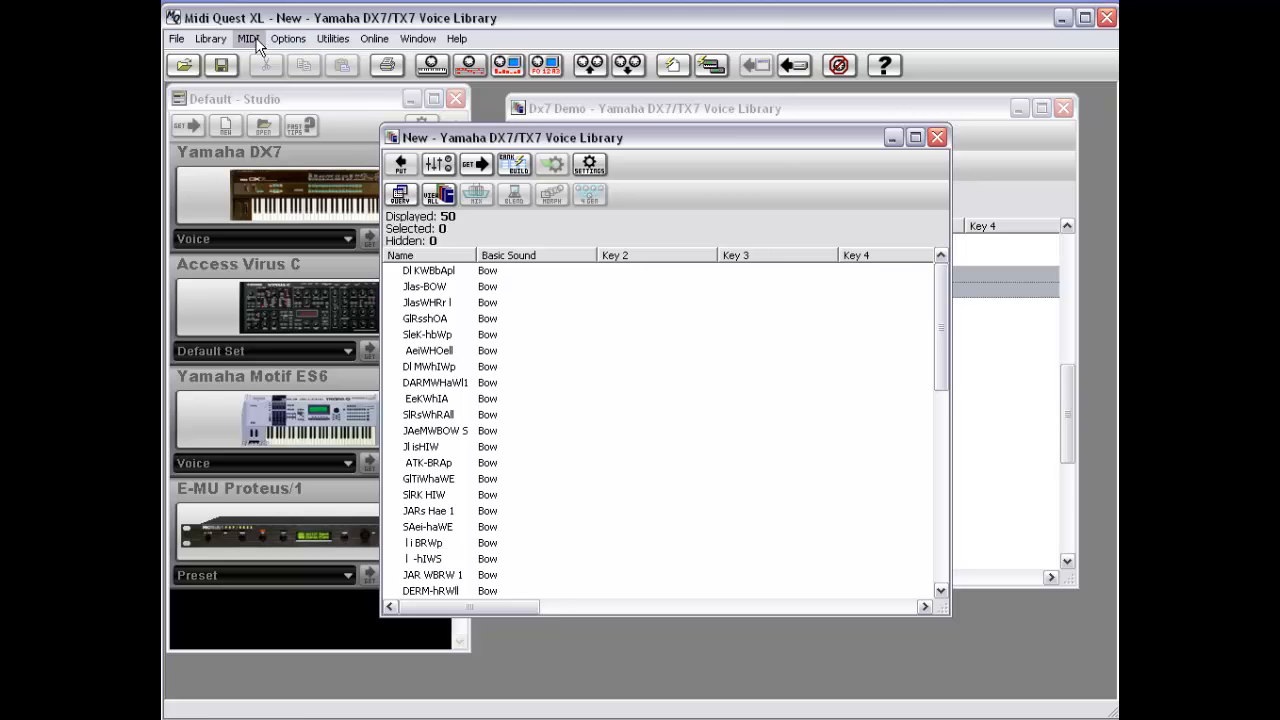
# Step: Examine the library preferences for the number of patches that Mix and Blend generate, leaving the settings as they are
pyautogui.click(288, 38)
pyautogui.click(294, 75)
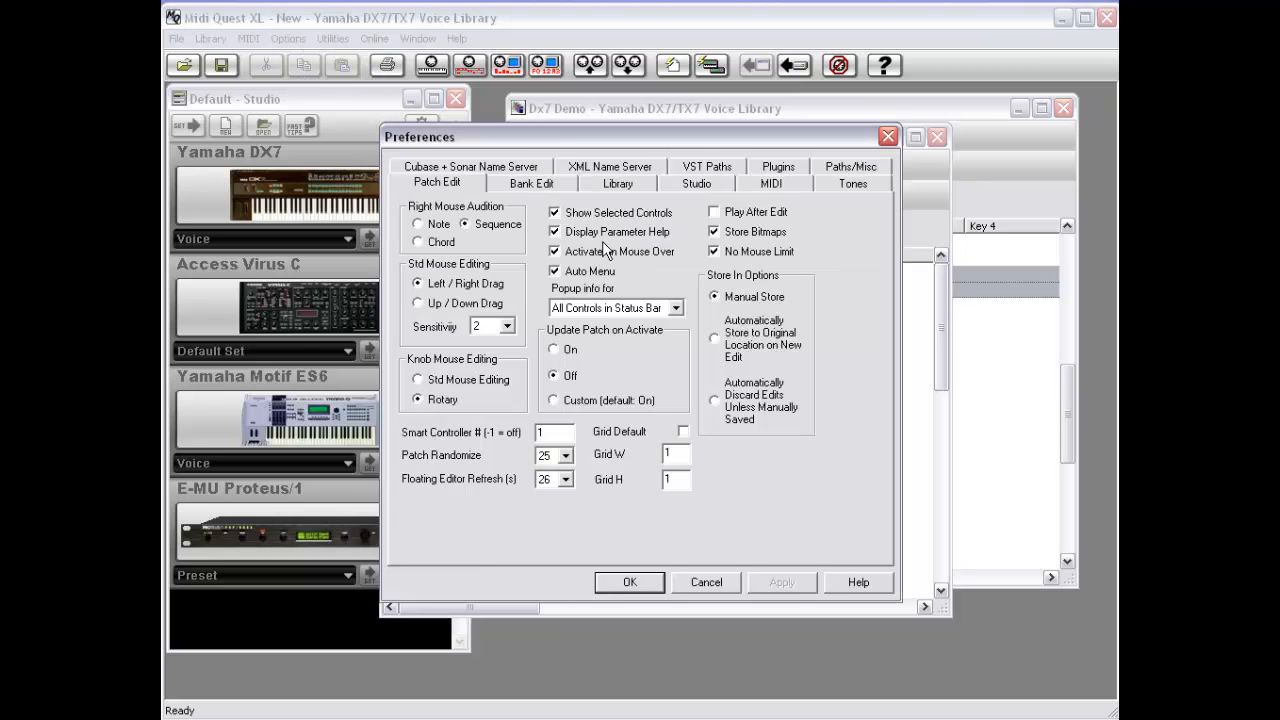
pyautogui.click(618, 183)
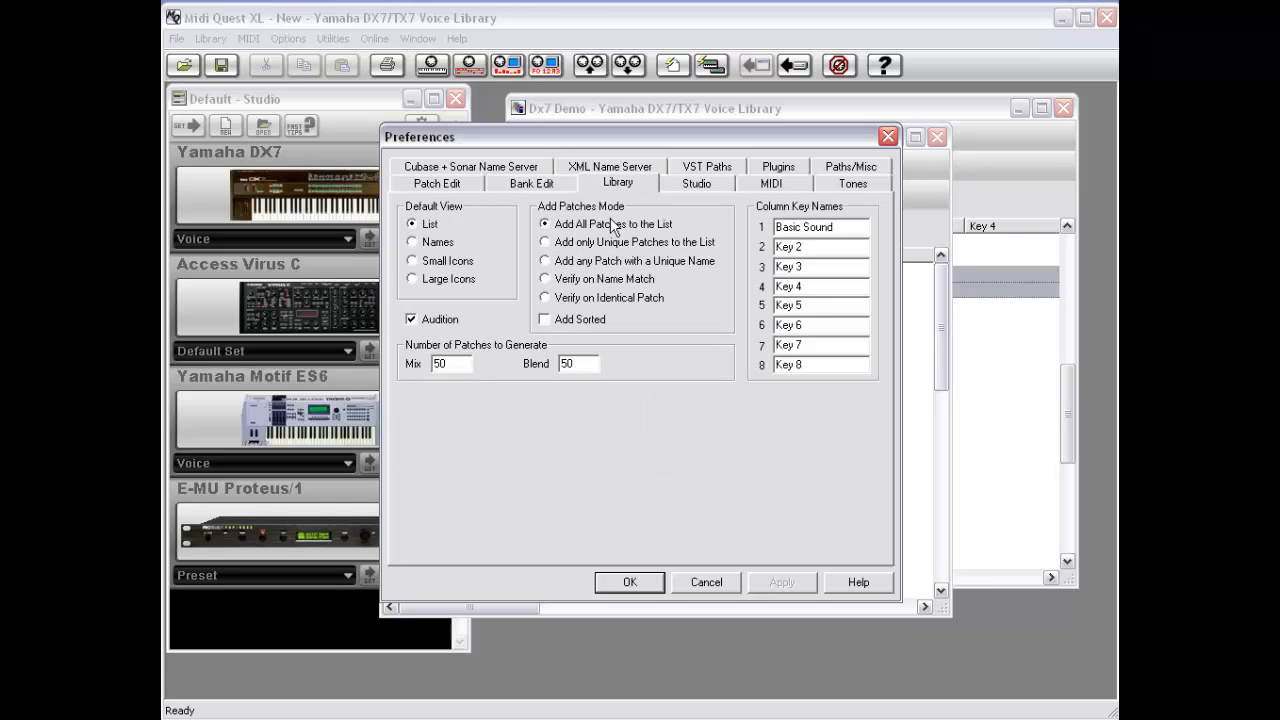
pyautogui.click(443, 363)
pyautogui.click(708, 583)
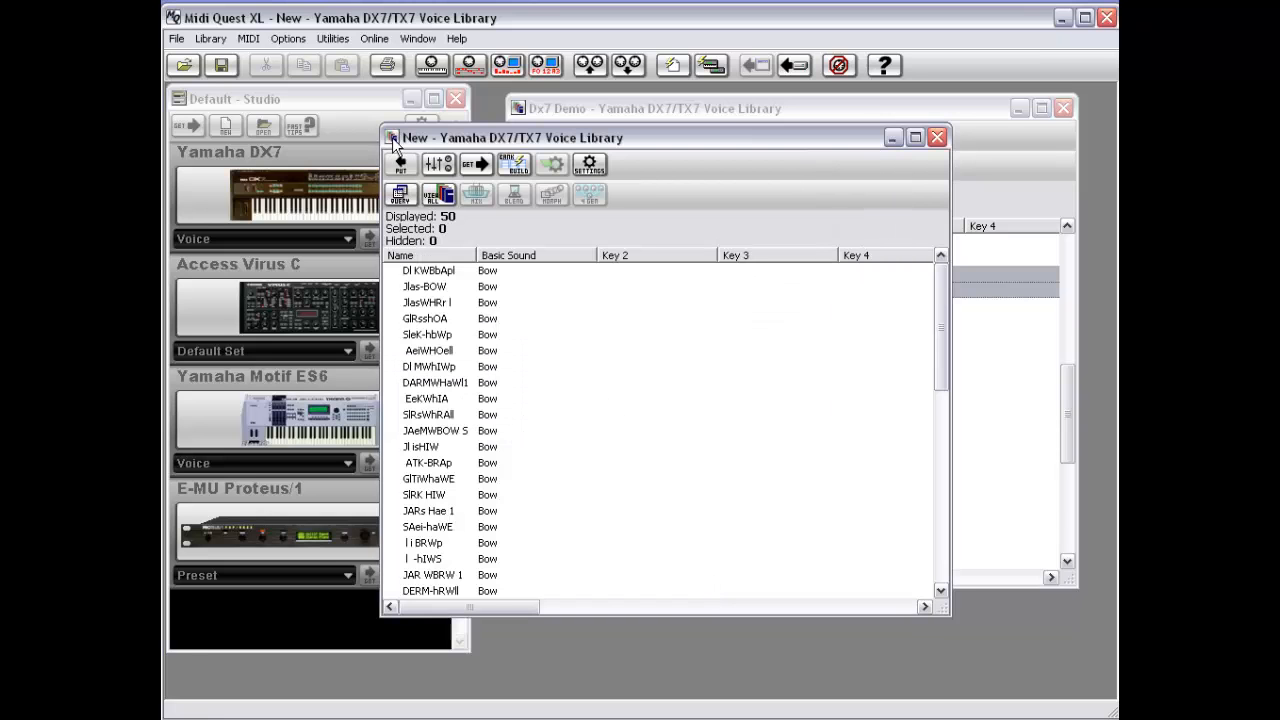
# Step: Close the mixed library without saving, generate a new library from DARK-BOW and A M BRASS with Blend, and move its window aside
pyautogui.doubleClick(392, 139)
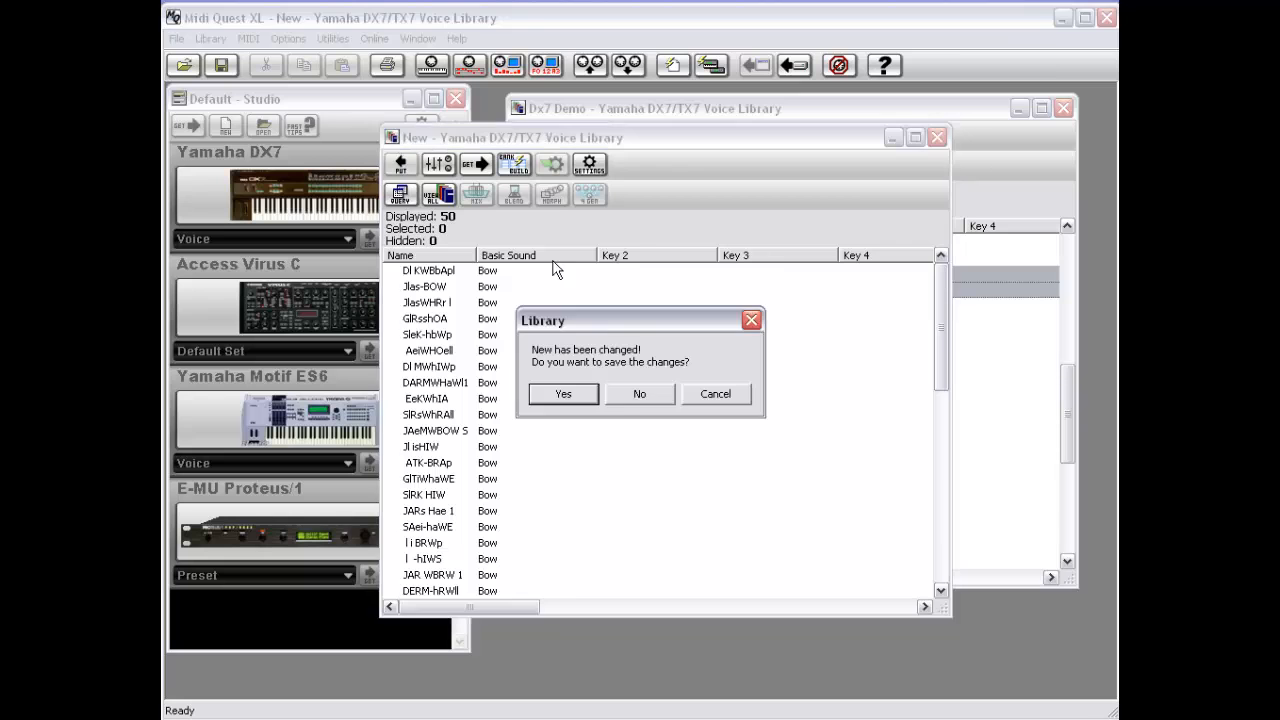
pyautogui.click(626, 391)
pyautogui.rightClick(719, 283)
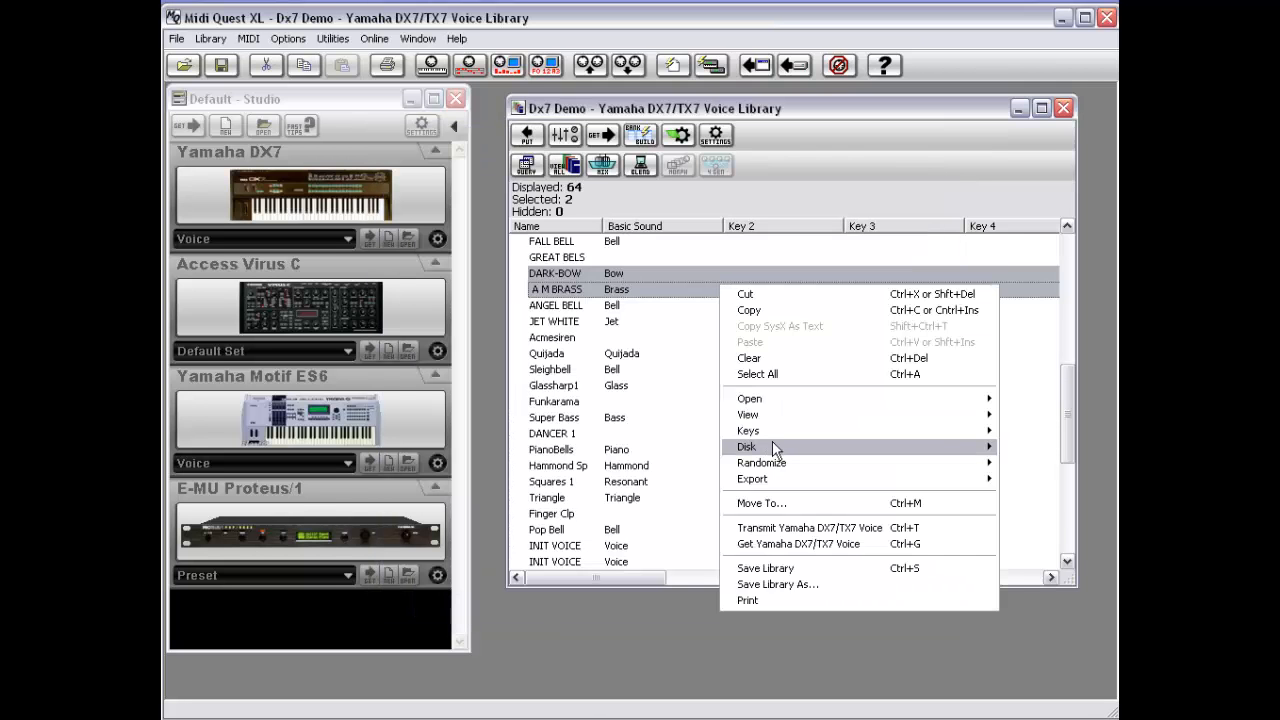
pyautogui.moveTo(772, 444)
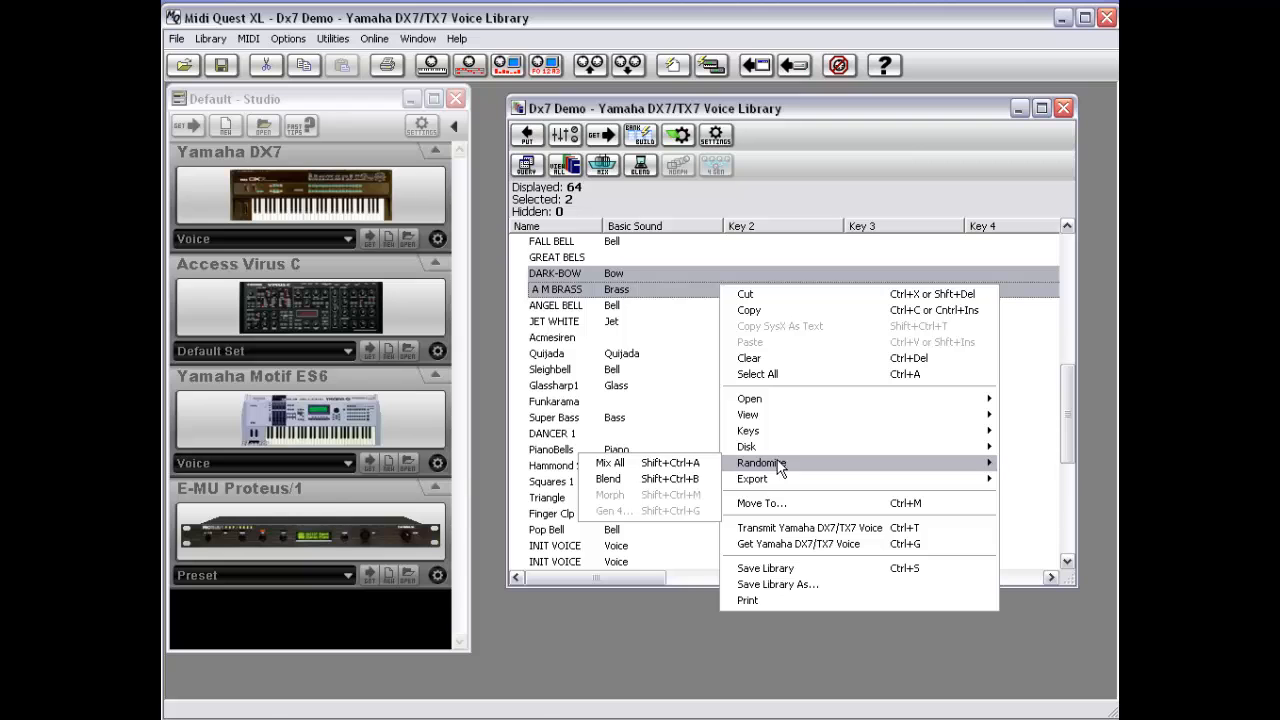
pyautogui.click(655, 484)
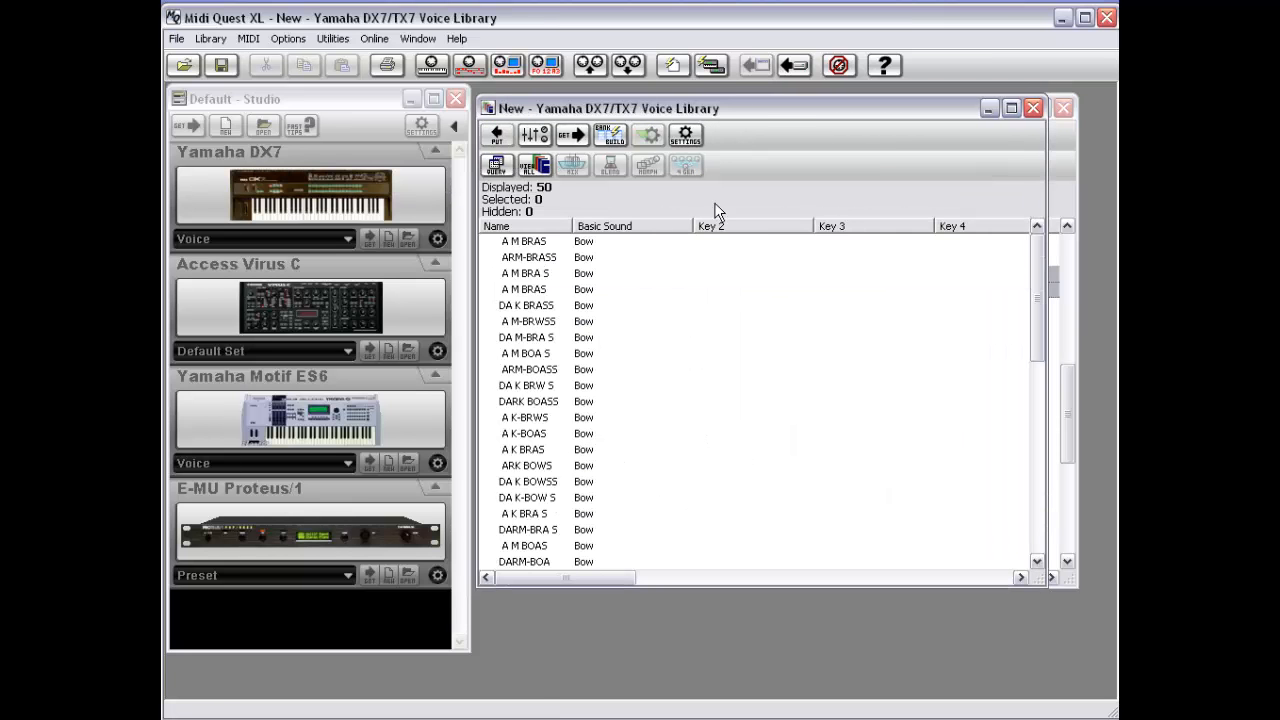
pyautogui.moveTo(735, 112); pyautogui.dragTo(537, 146)
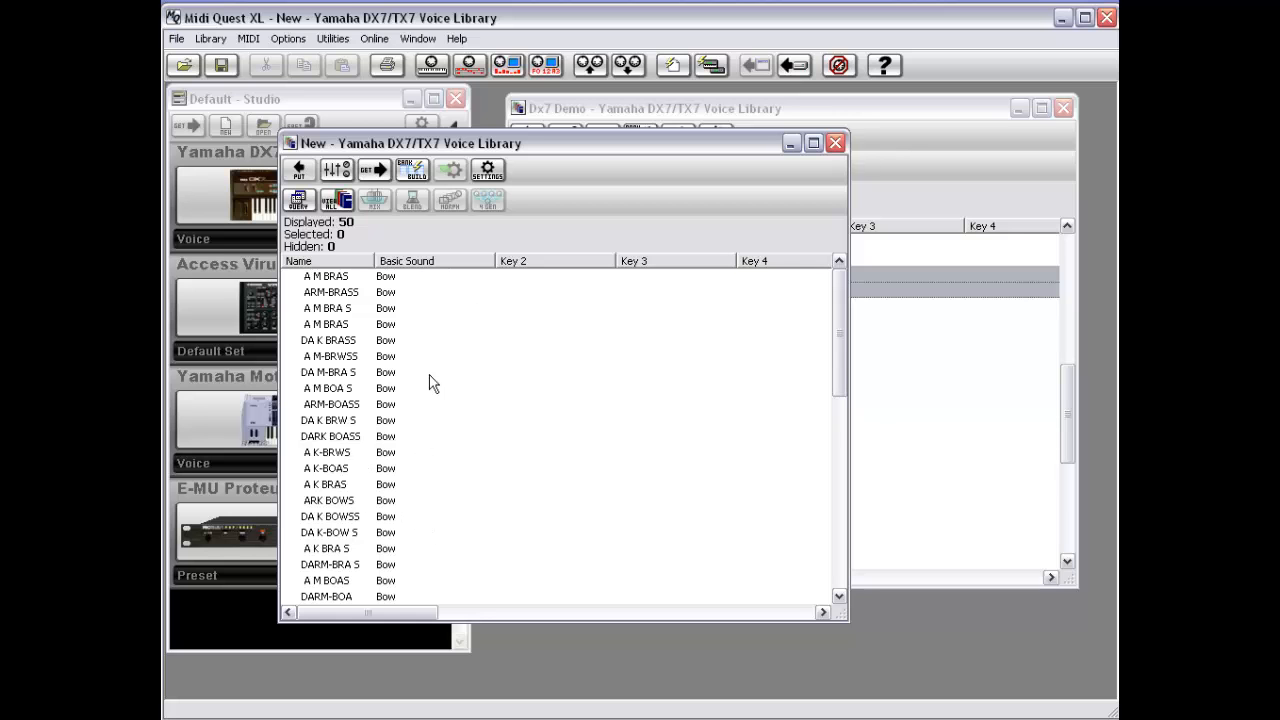
# Step: Close the blended library without saving and check the Randomize commands offered for the two selected Dx7 Demo patches
pyautogui.doubleClick(290, 144)
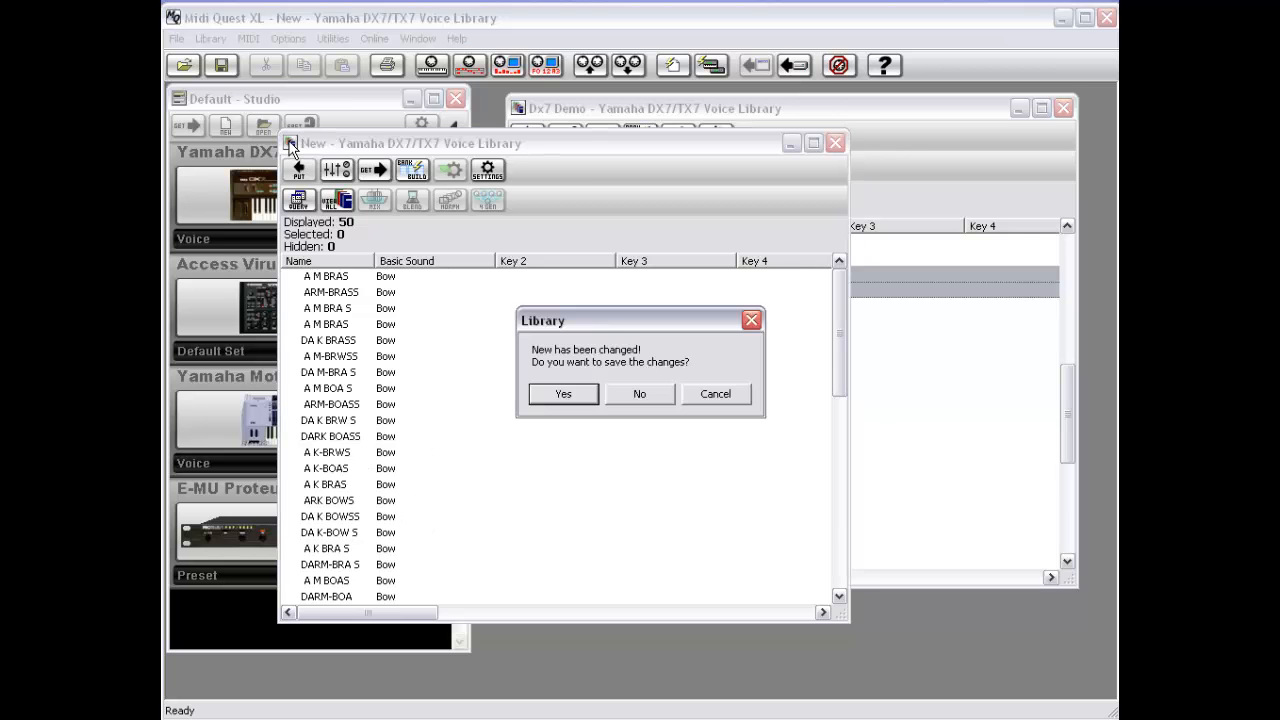
pyautogui.click(641, 393)
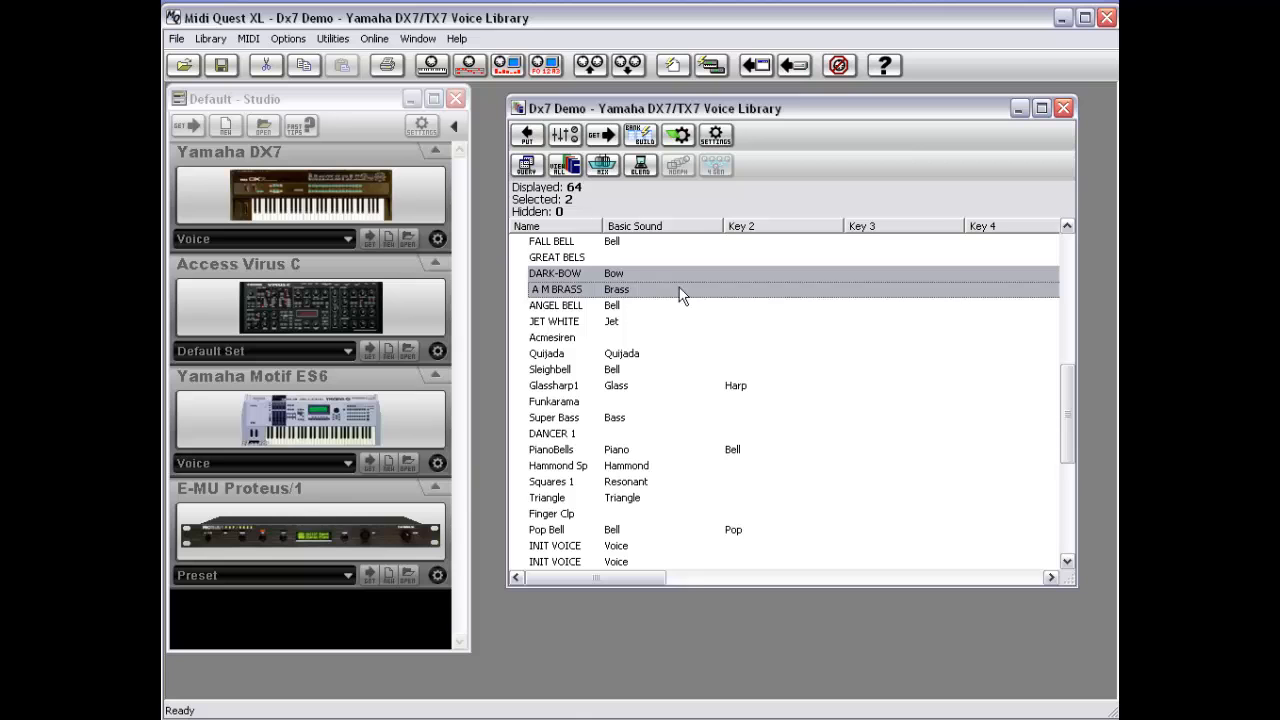
pyautogui.rightClick(680, 292)
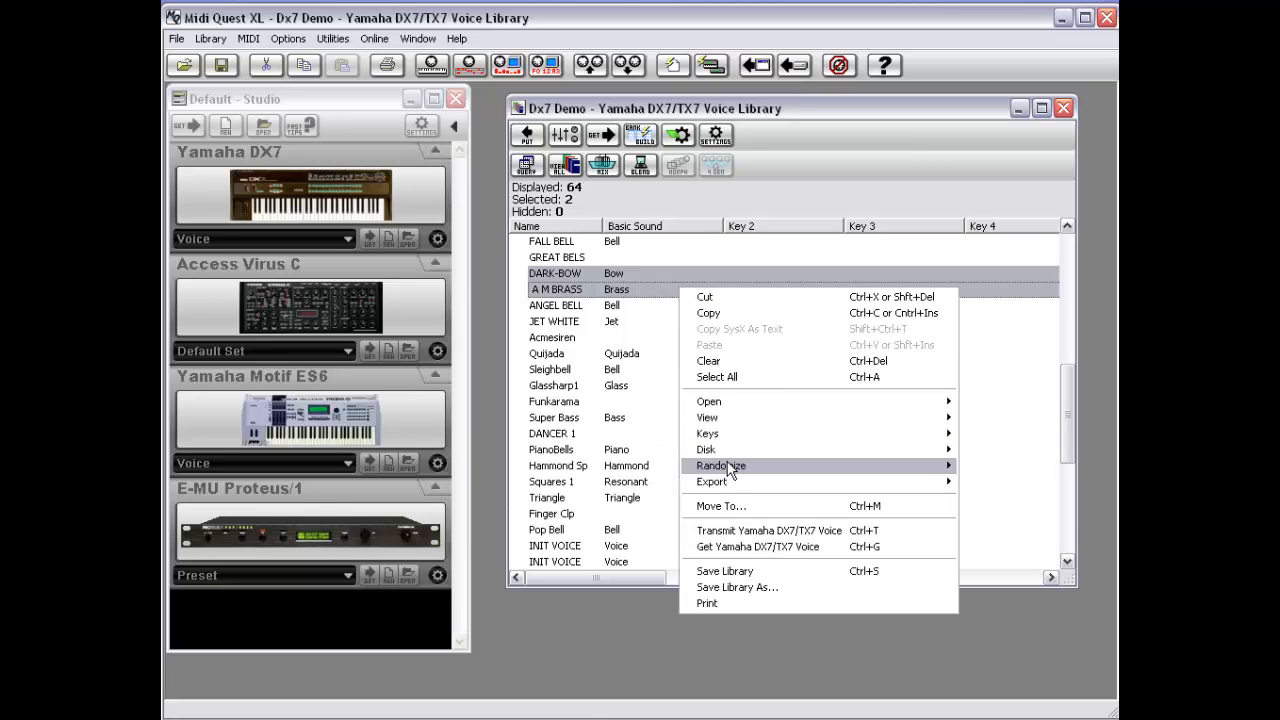
pyautogui.moveTo(731, 471)
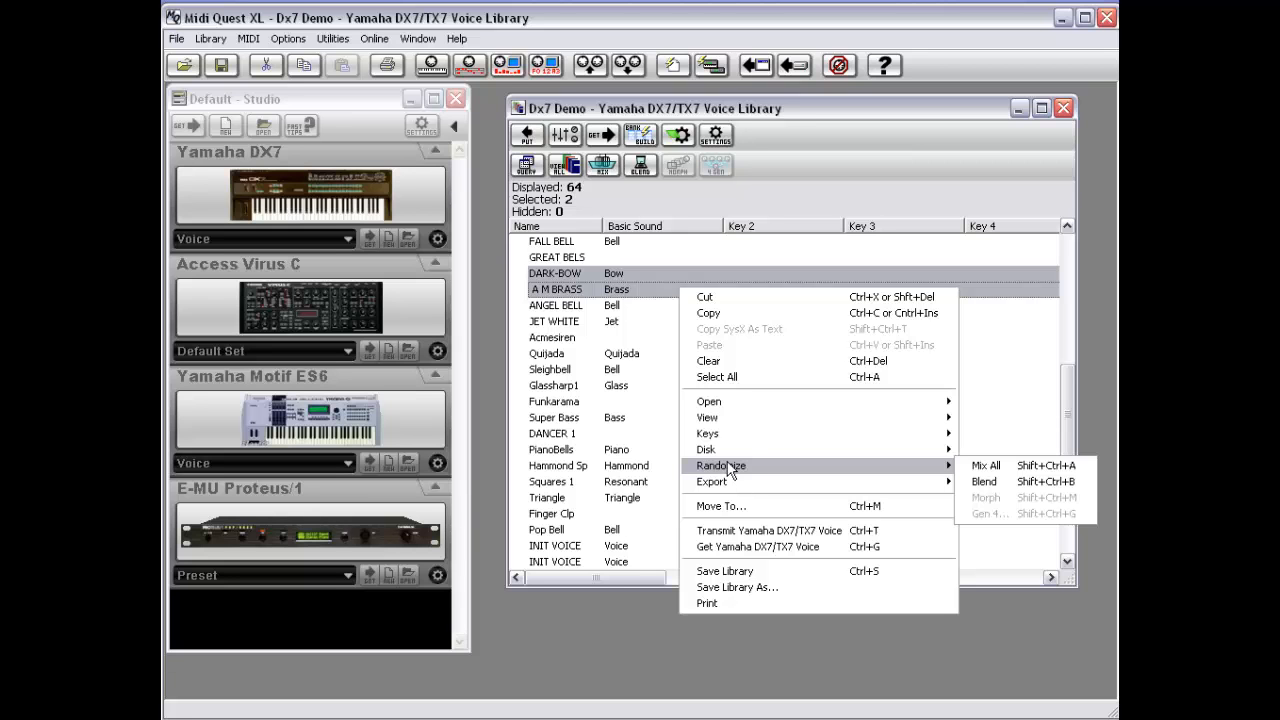
pyautogui.moveTo(700, 449)
pyautogui.click(843, 182)
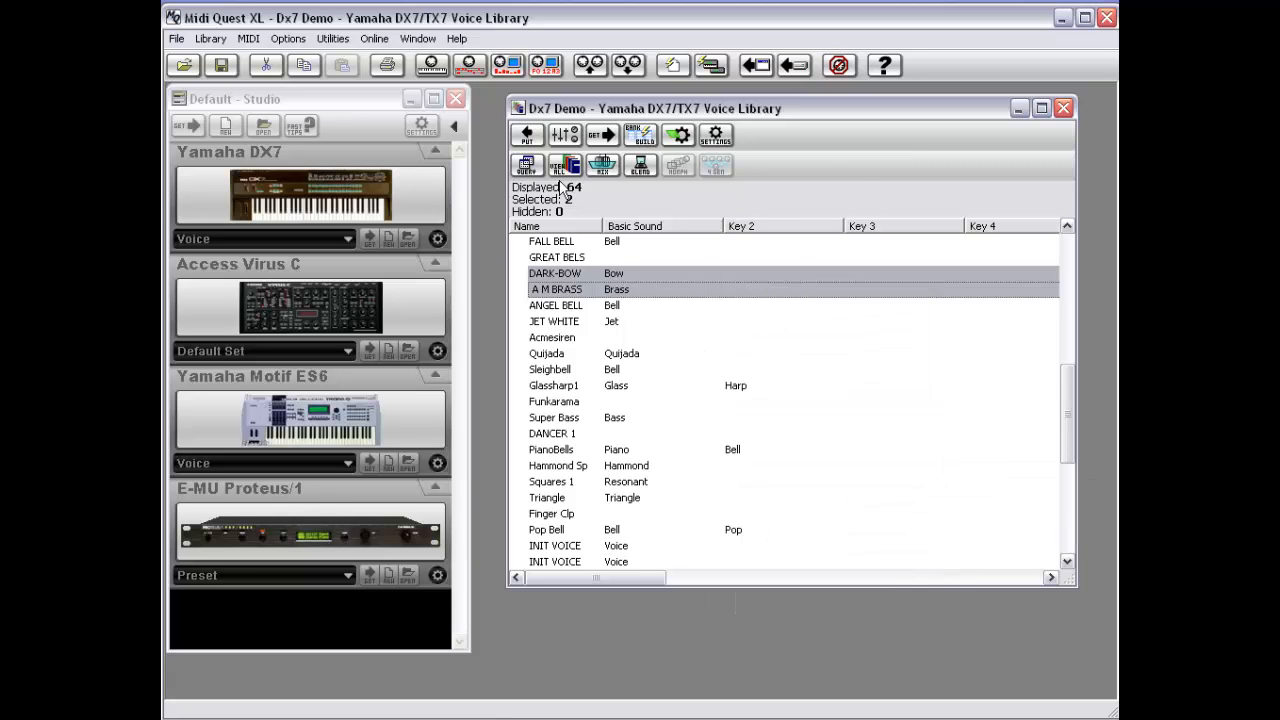
# Step: Show the patch editor beside the Dx7 Demo patch list and enlarge the library window to fit more of it
pyautogui.click(566, 140)
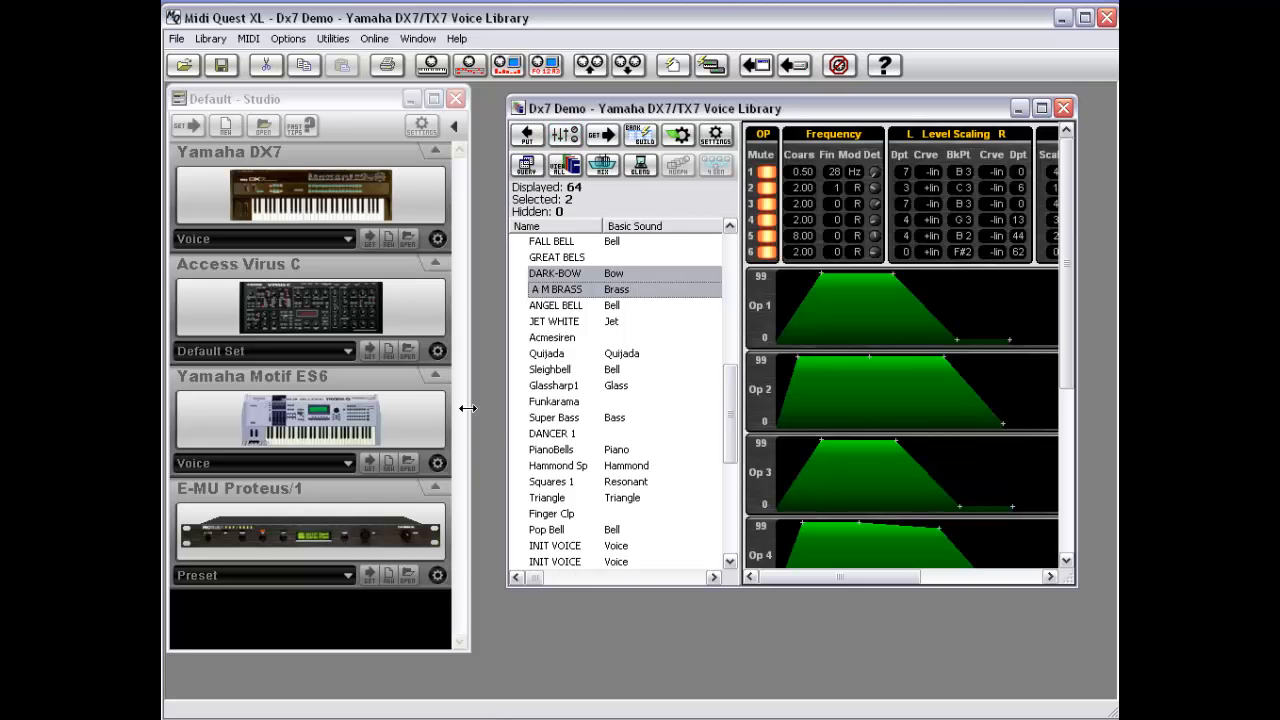
pyautogui.moveTo(508, 420); pyautogui.dragTo(263, 414)
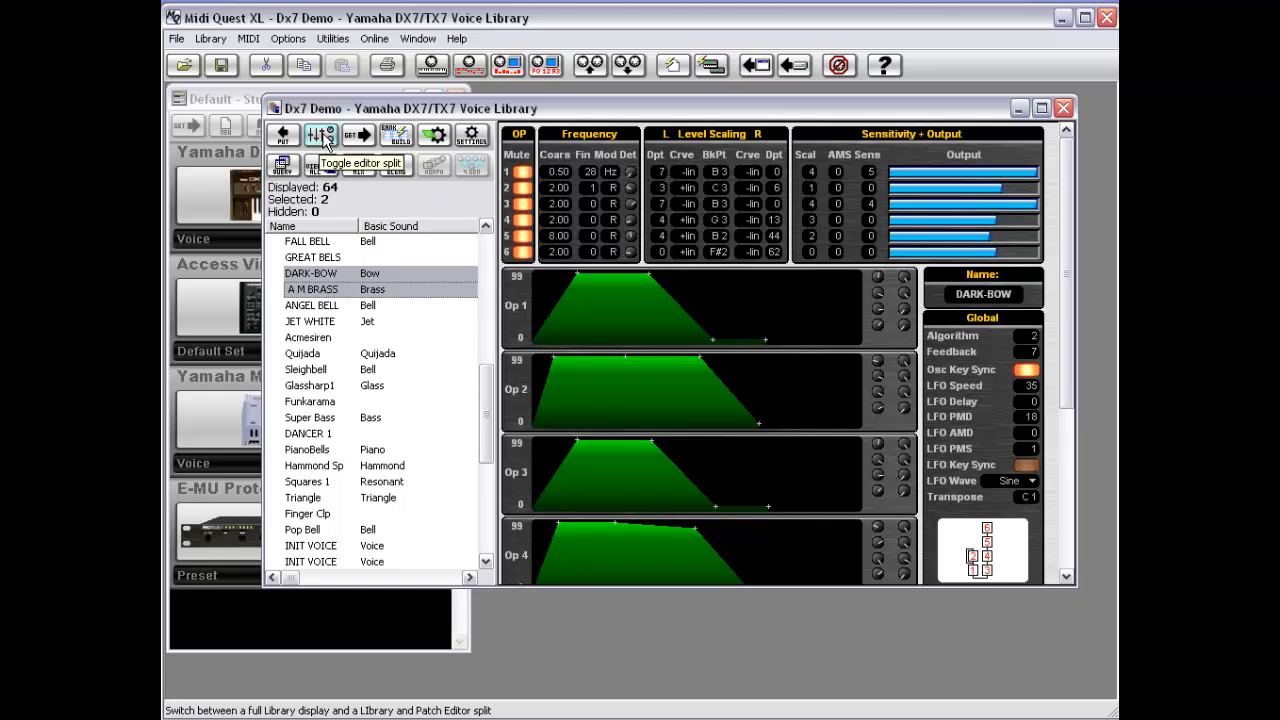
pyautogui.moveTo(568, 586); pyautogui.dragTo(567, 668)
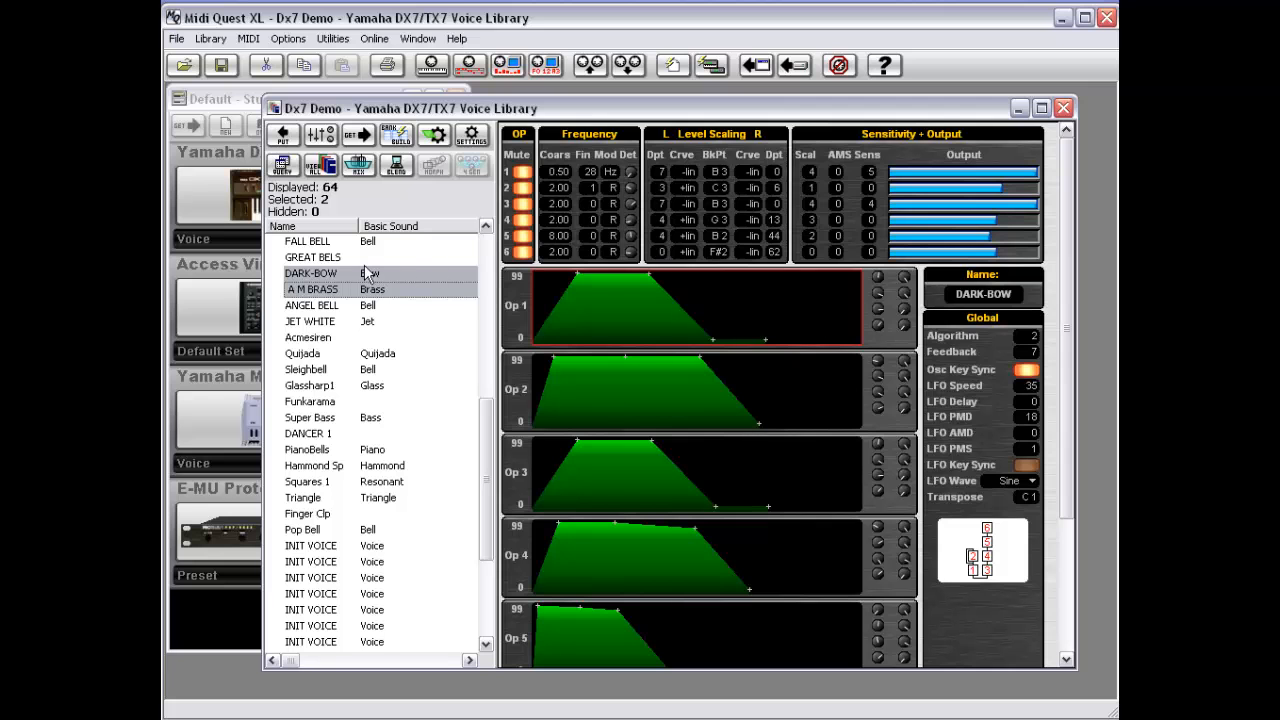
# Step: Redraw Acmesiren's output levels for operators 1 to 5 as a rising ramp, with operator 5 at 82, and recheck them after viewing Quijada
pyautogui.click(336, 308)
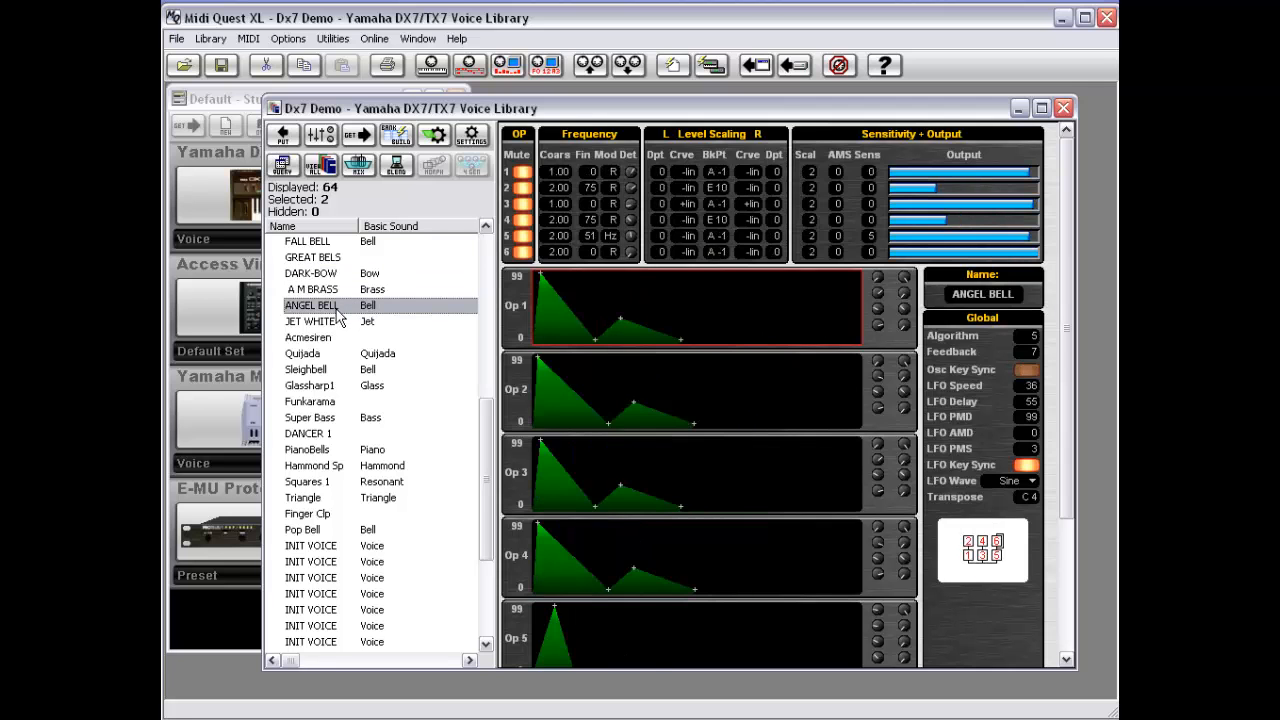
pyautogui.click(336, 322)
pyautogui.click(336, 340)
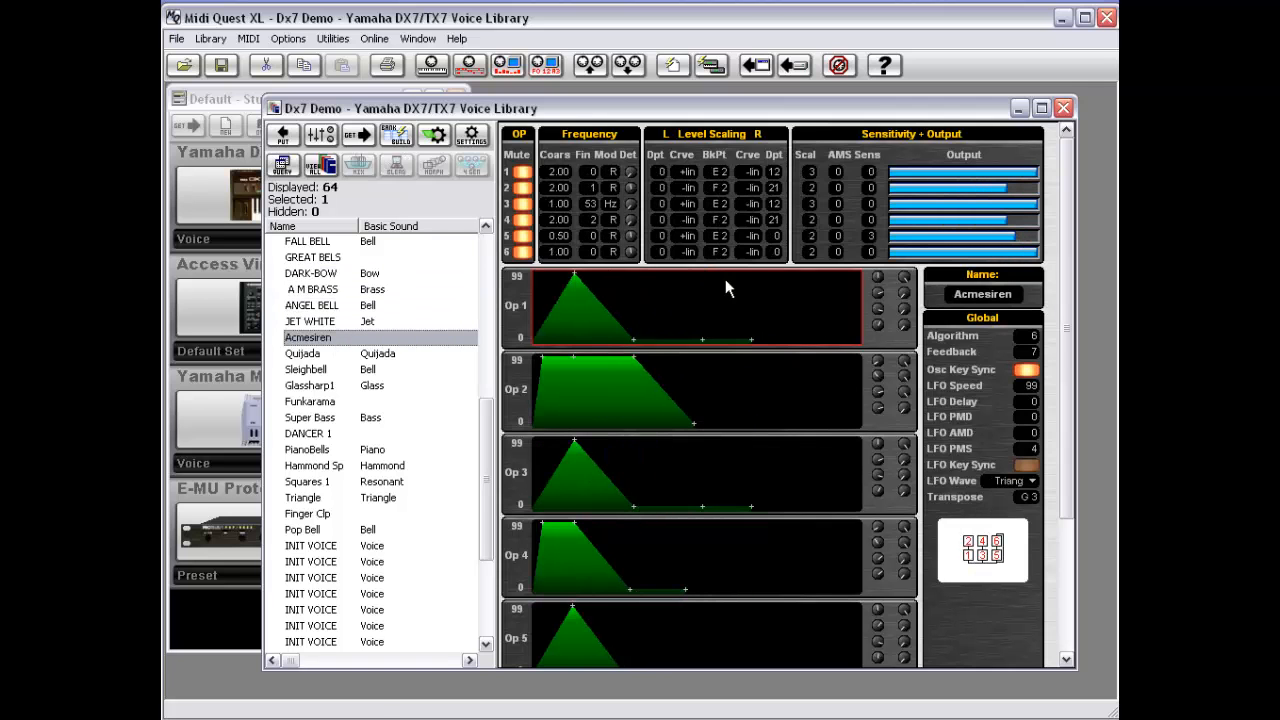
pyautogui.moveTo(980, 181)
pyautogui.mouseDown()
pyautogui.moveTo(930, 175)
pyautogui.moveTo(1014, 236)
pyautogui.mouseUp()
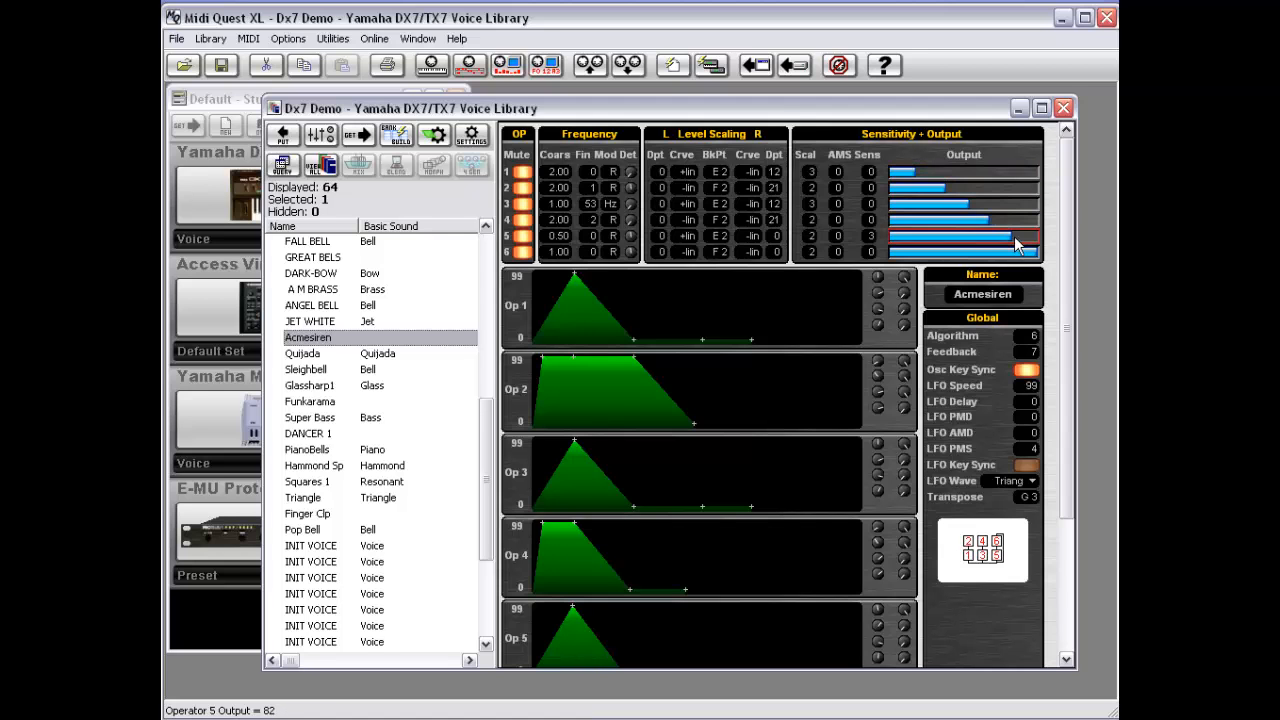
pyautogui.click(329, 355)
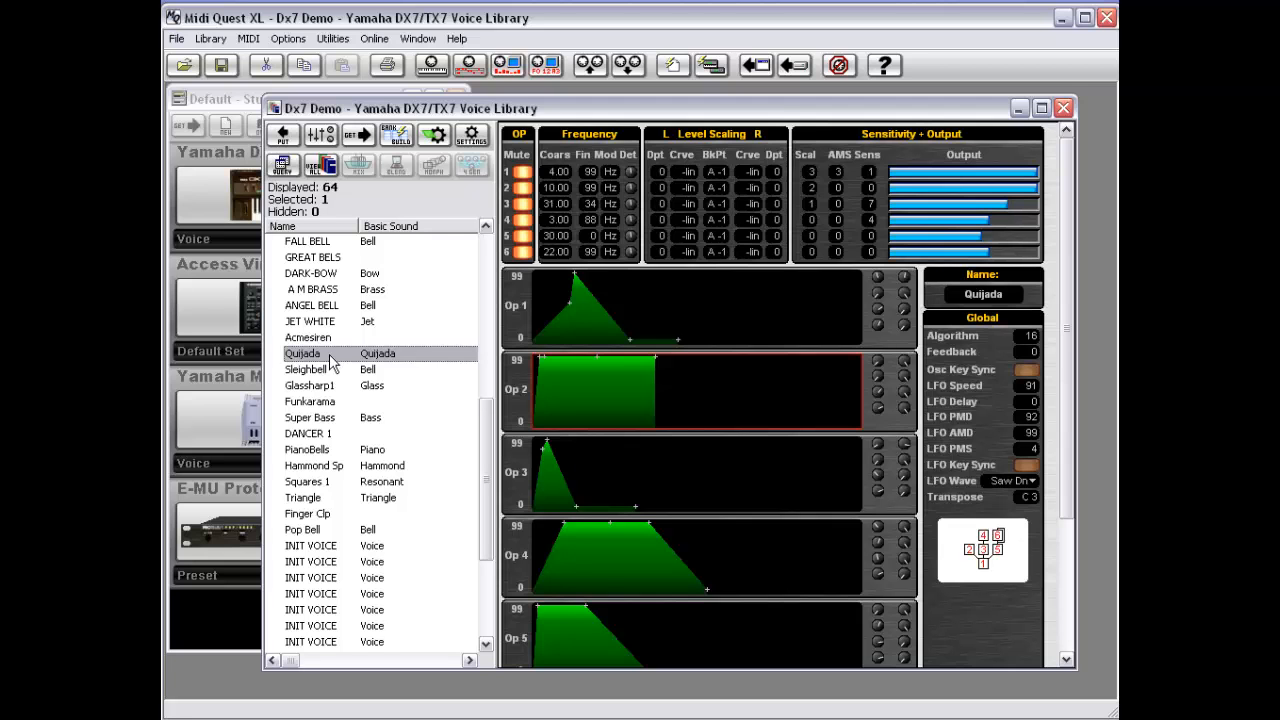
pyautogui.click(331, 337)
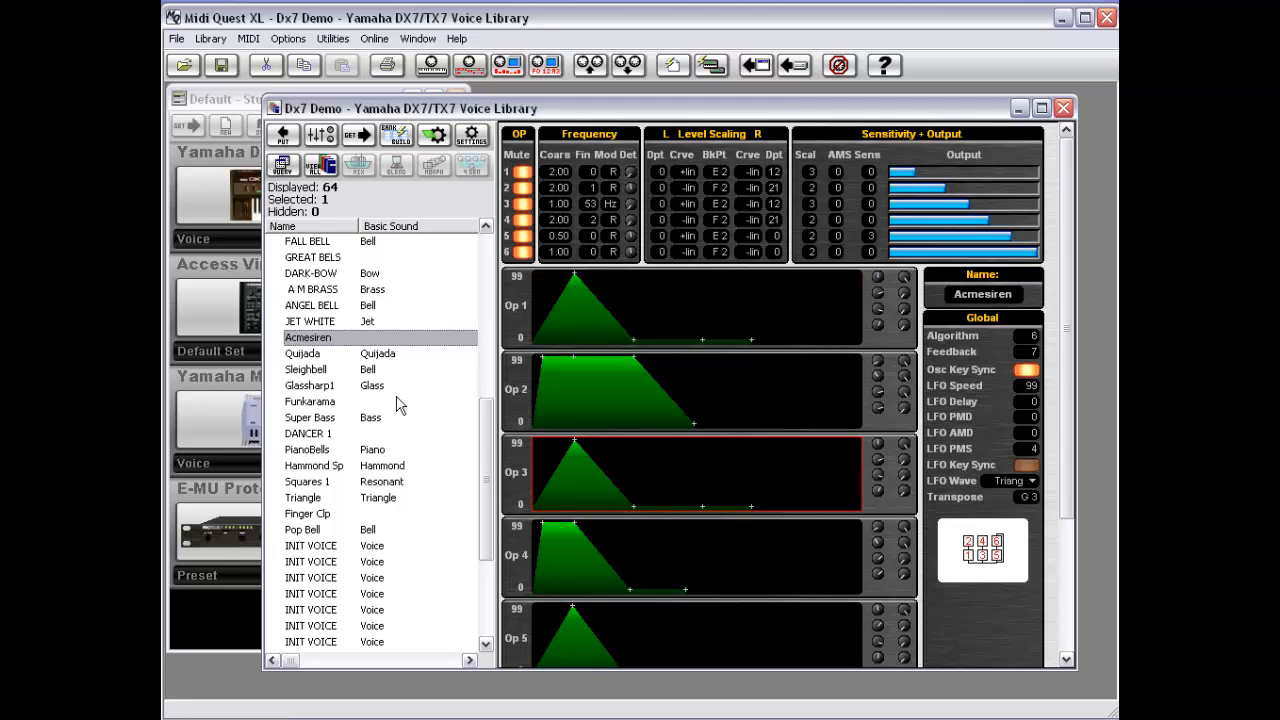
# Step: Add Sleighbell to the Acmesiren selection and generate a new voice bank from the two patches with Morph
pyautogui.keyDown('ctrl'); pyautogui.click(316, 372); pyautogui.keyUp('ctrl')
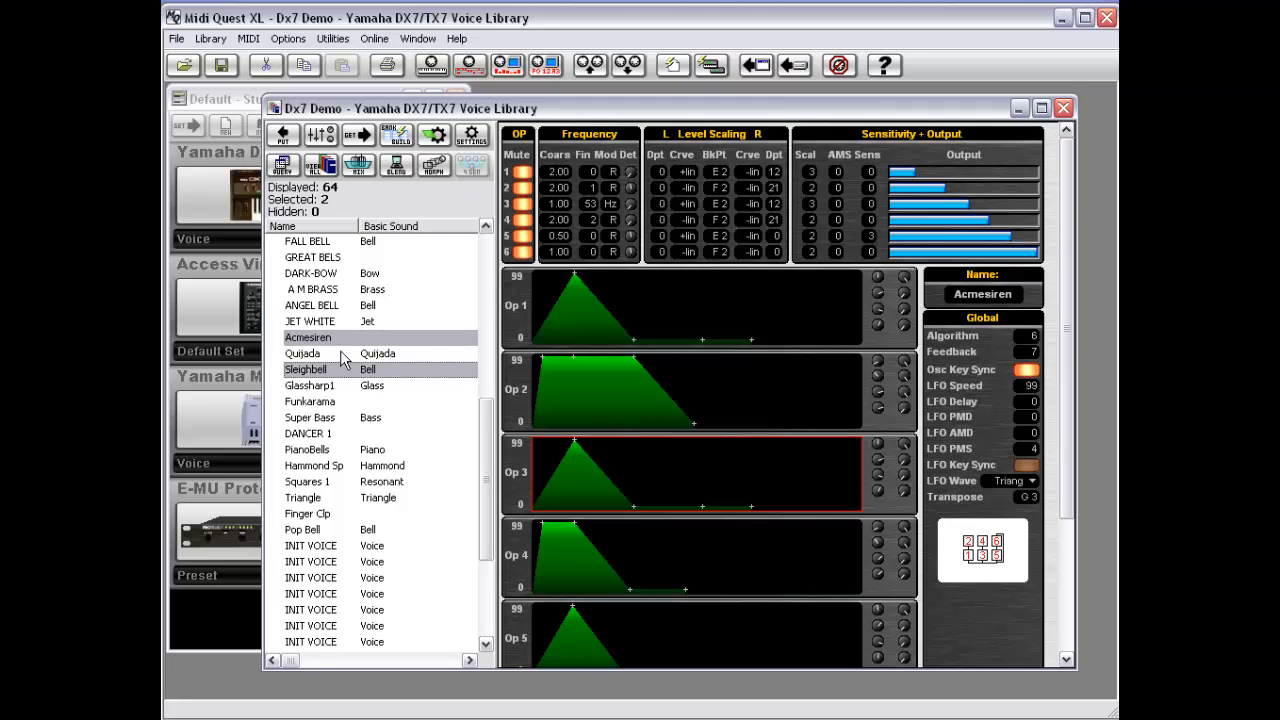
pyautogui.rightClick(376, 337)
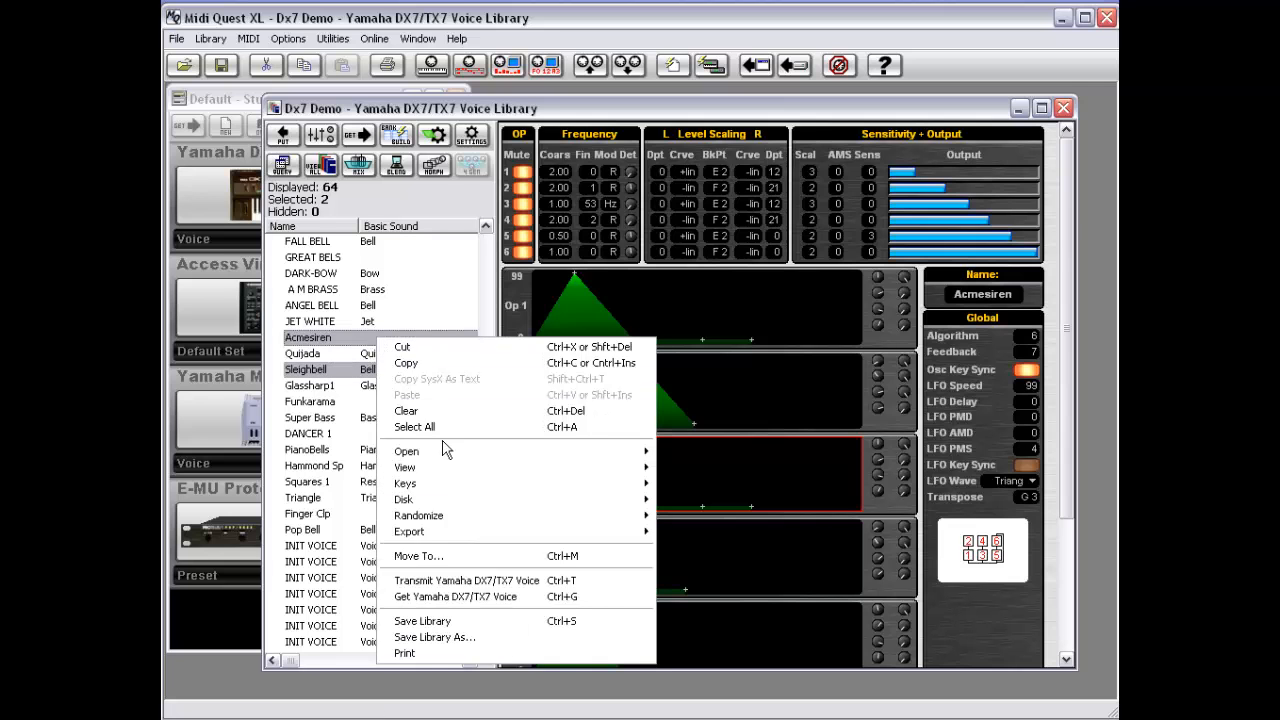
pyautogui.moveTo(454, 515)
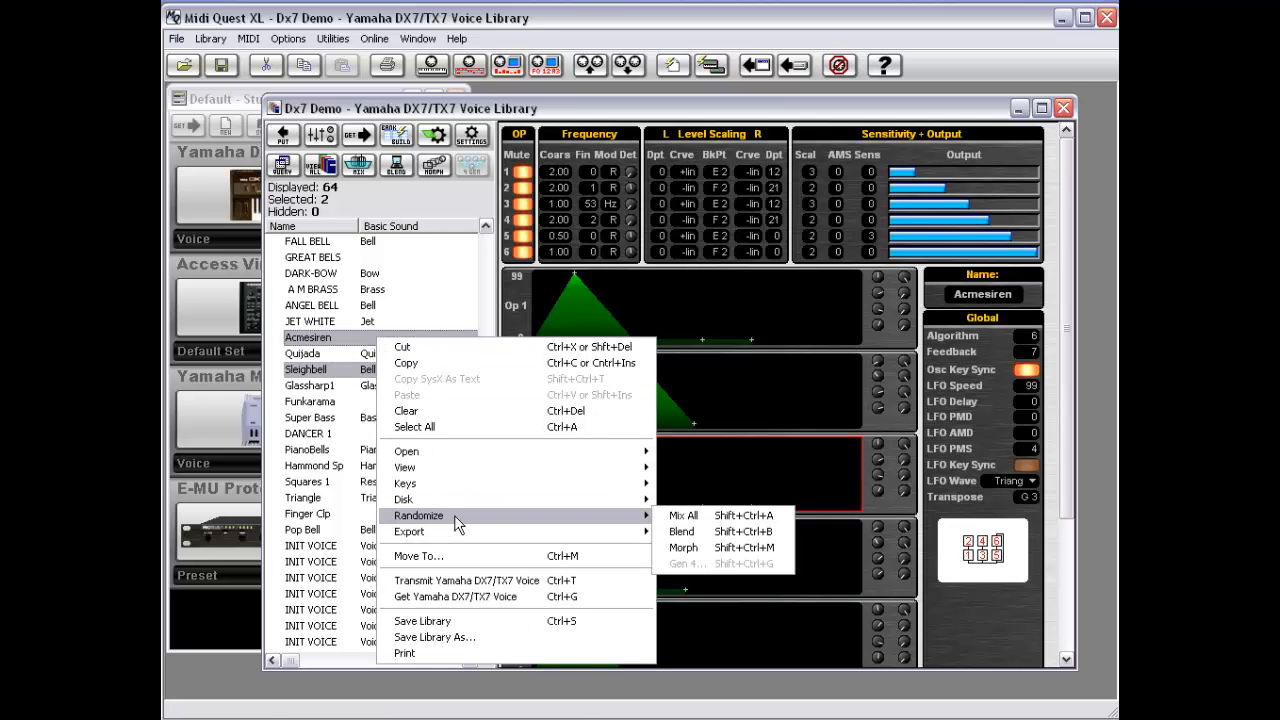
pyautogui.click(697, 548)
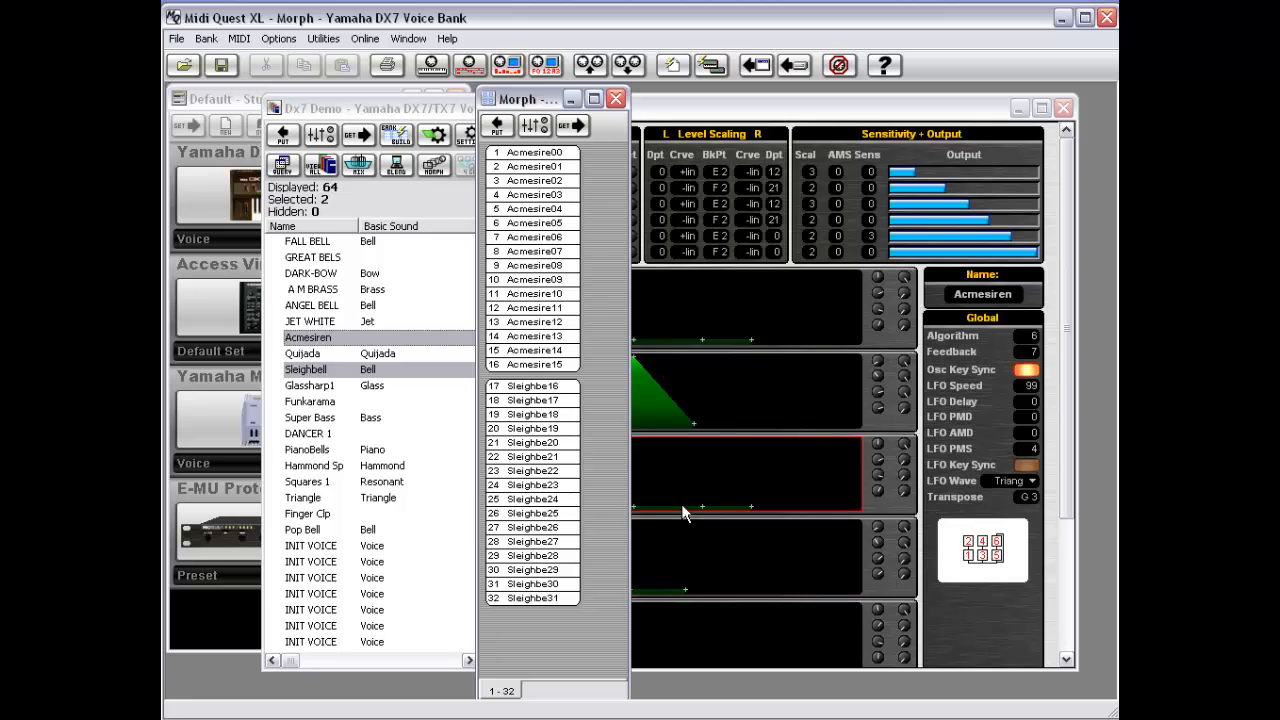
# Step: Widen the Morph bank window and its patch list, and display Acmesire00 in the bank's patch editor
pyautogui.moveTo(629, 329); pyautogui.dragTo(641, 331)
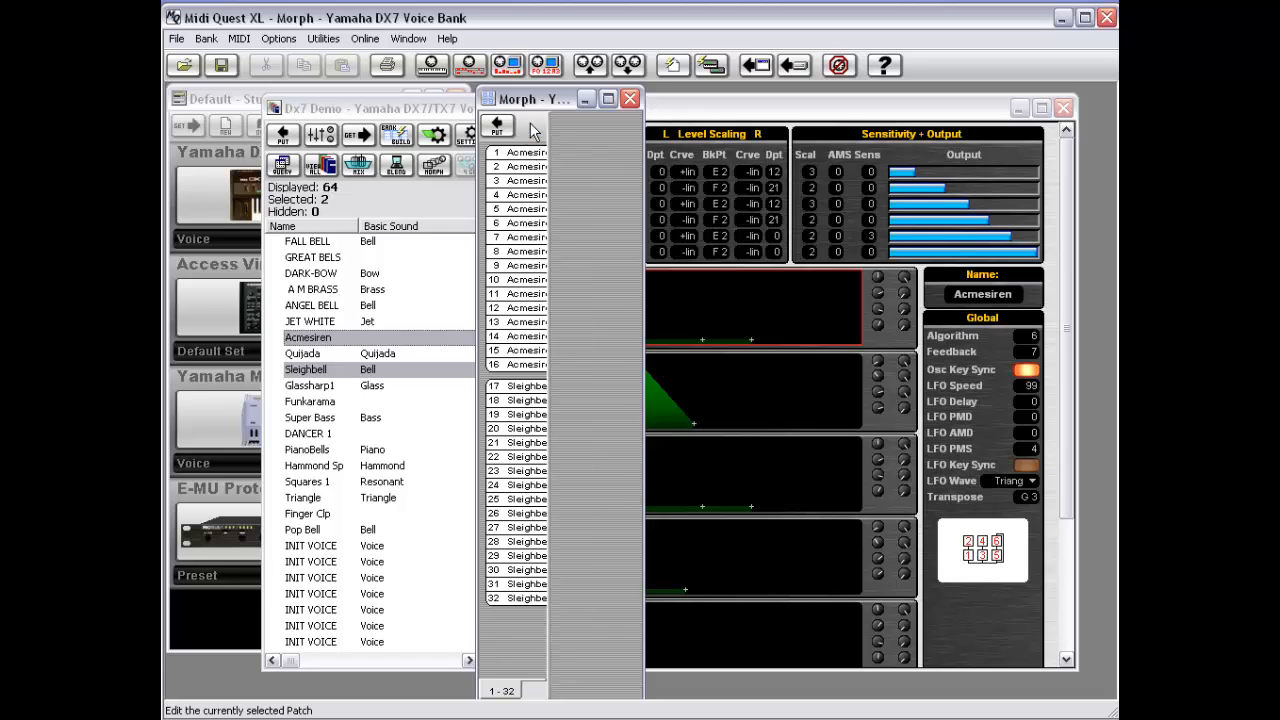
pyautogui.moveTo(642, 240); pyautogui.dragTo(1013, 228)
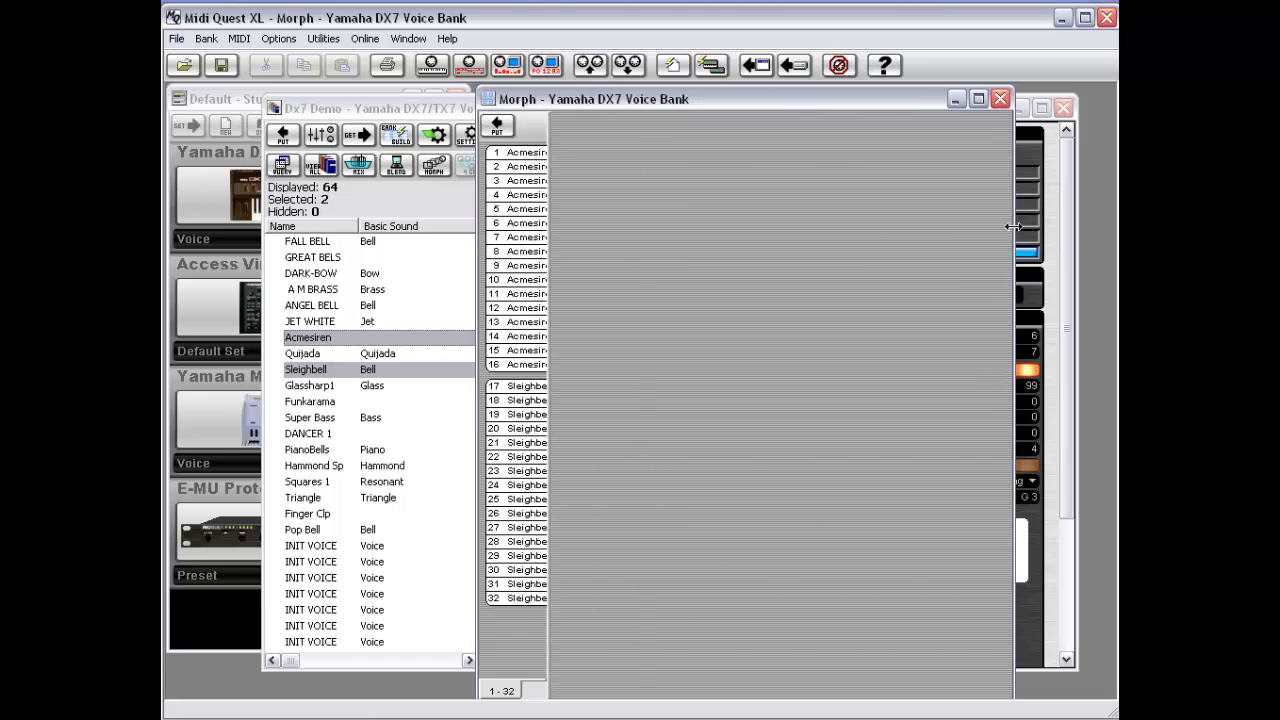
pyautogui.moveTo(547, 336); pyautogui.dragTo(590, 337)
pyautogui.click(537, 156)
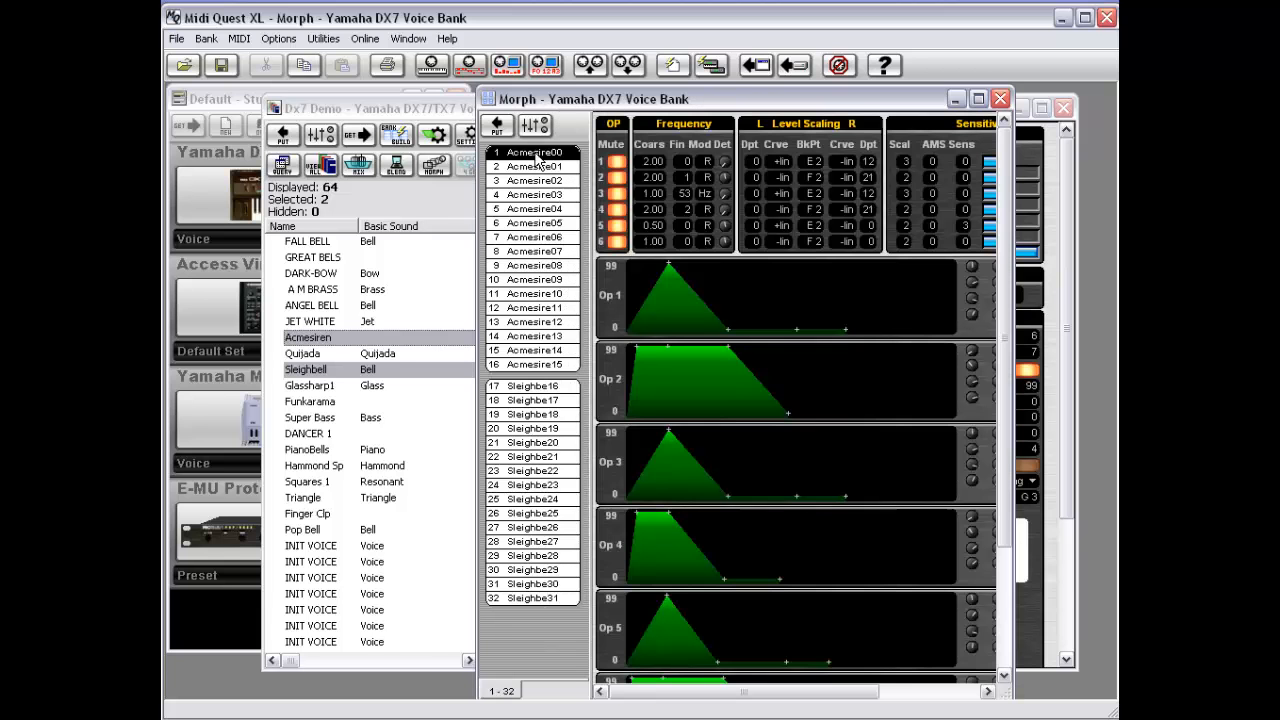
pyautogui.moveTo(475, 344); pyautogui.dragTo(300, 344)
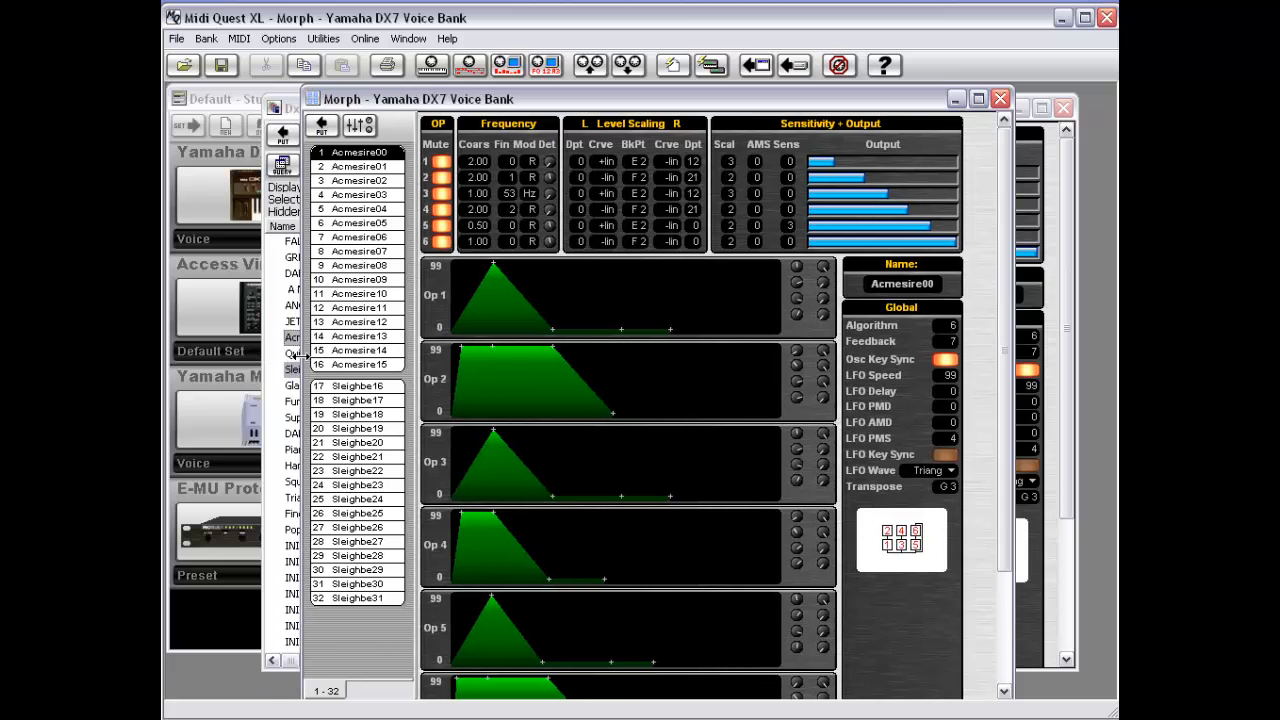
# Step: Step through the morphed patches from Acmesire01 to Acmesire08 and examine how their envelopes, outputs and algorithms change
pyautogui.click(361, 170)
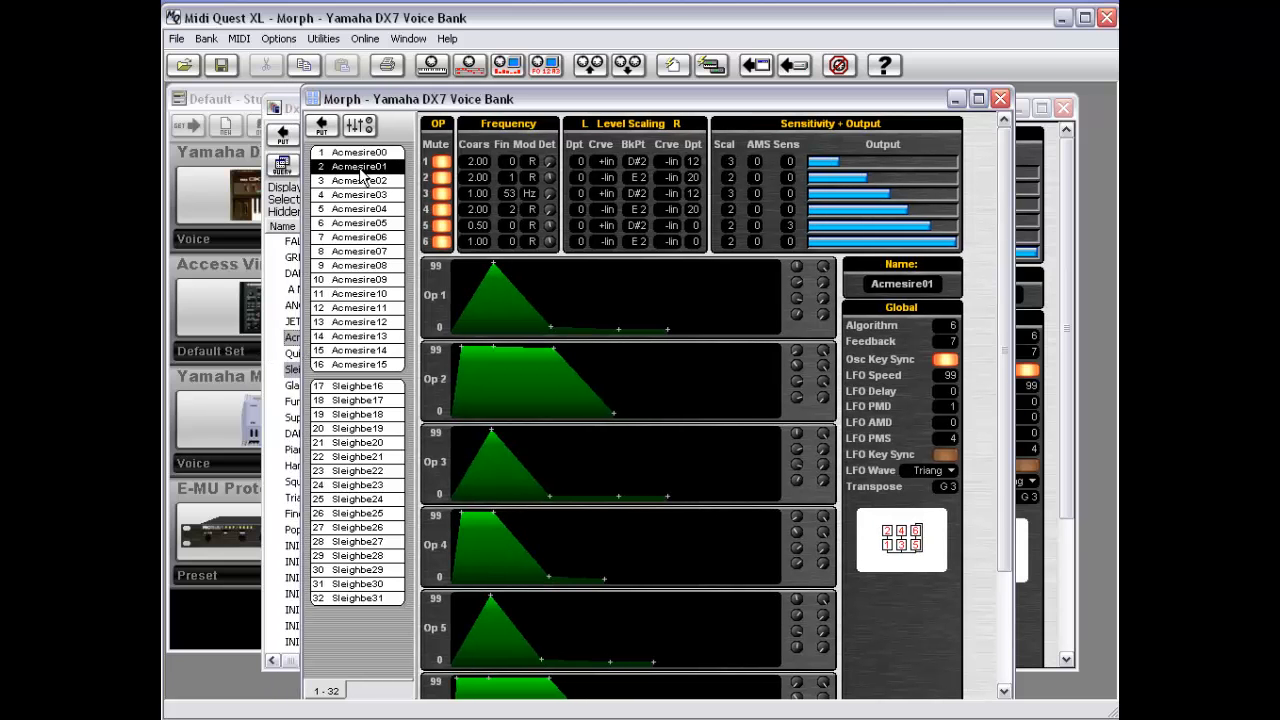
pyautogui.click(361, 176)
pyautogui.press('Down')
pyautogui.press('Down')
pyautogui.press('Down')
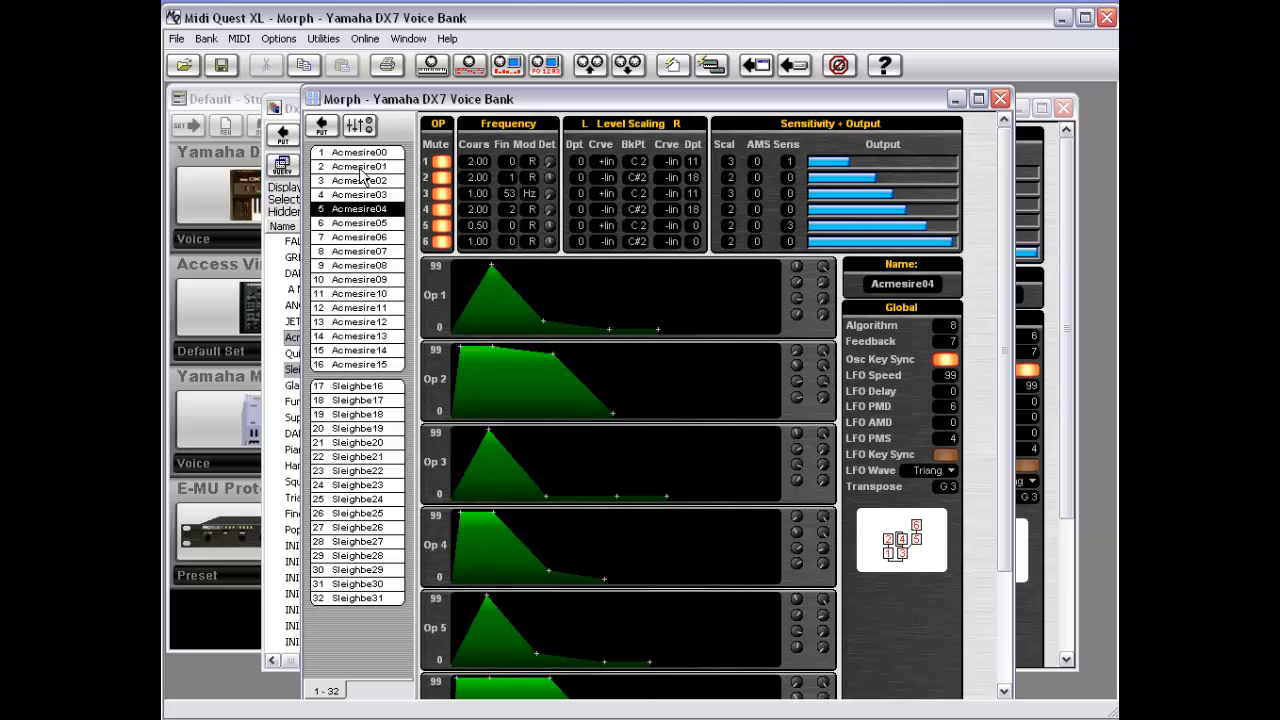
pyautogui.press('Down')
pyautogui.press('Down')
pyautogui.press('Down')
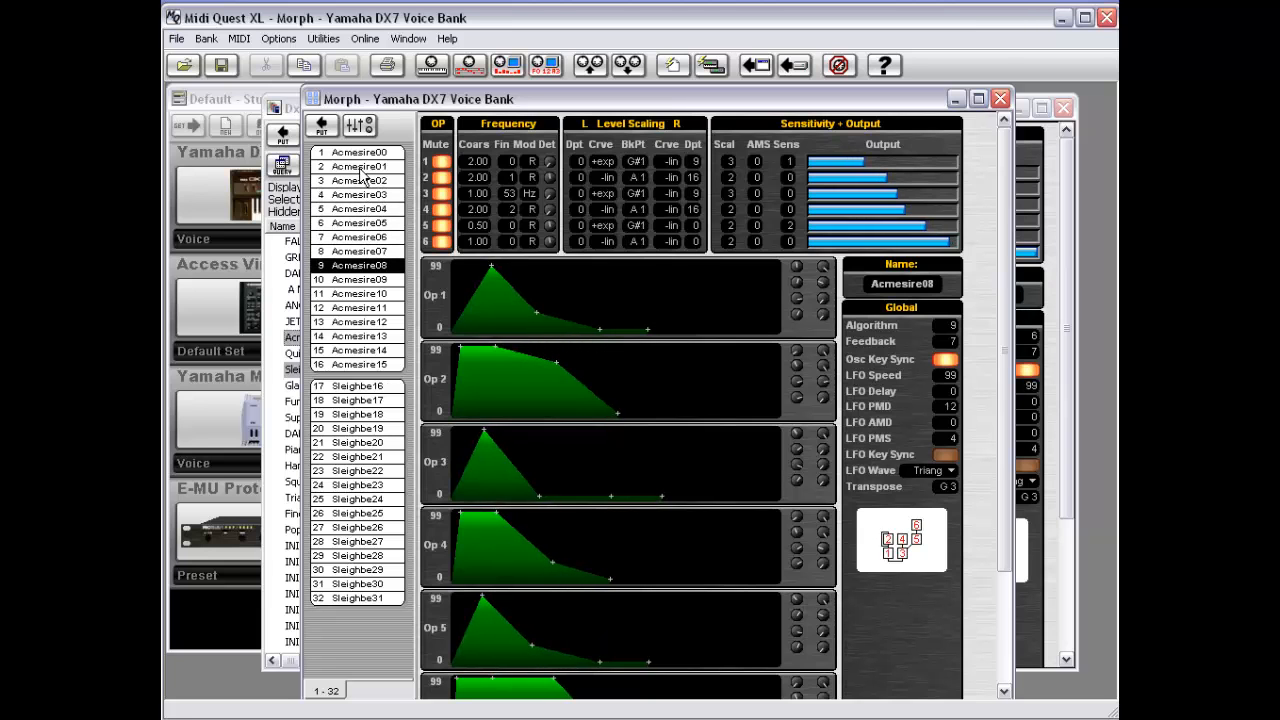
# Step: Move the Morph bank window aside and step through the morphed patches from Acmesire09 to Sleighbe31, examining their envelopes, outputs and algorithms
pyautogui.moveTo(420, 104); pyautogui.dragTo(521, 93)
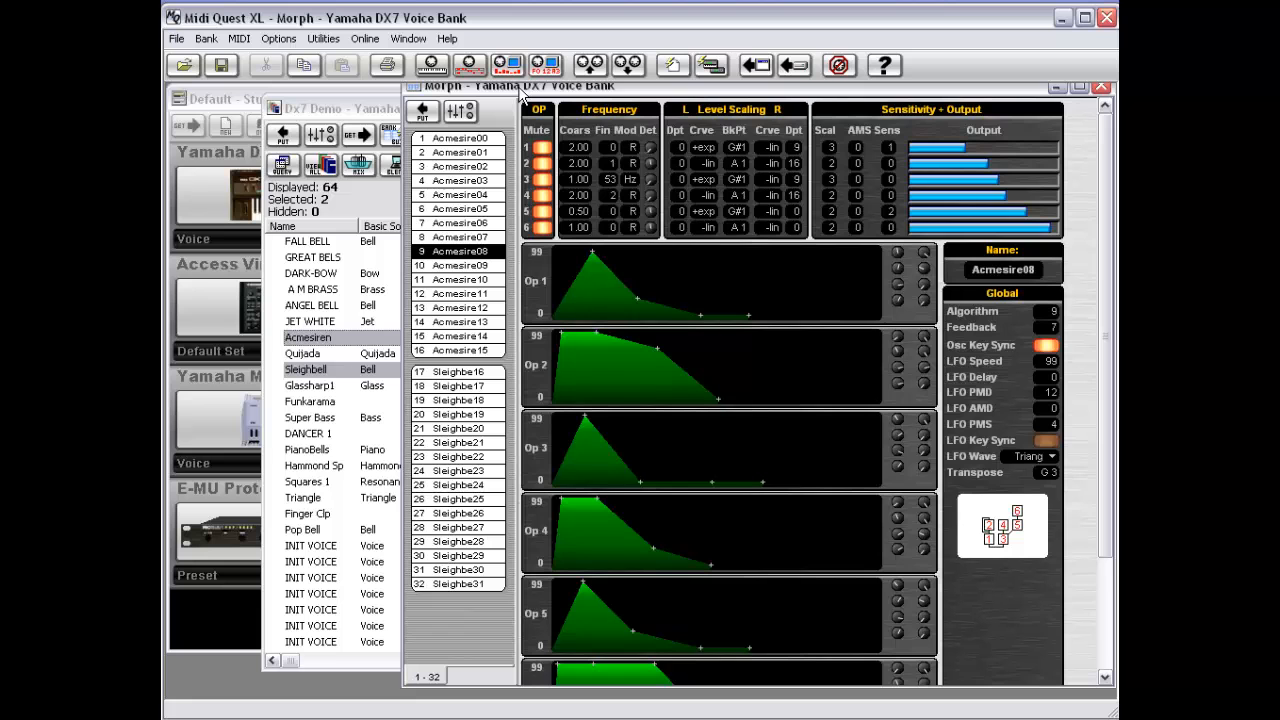
pyautogui.press('Down')
pyautogui.press('Down')
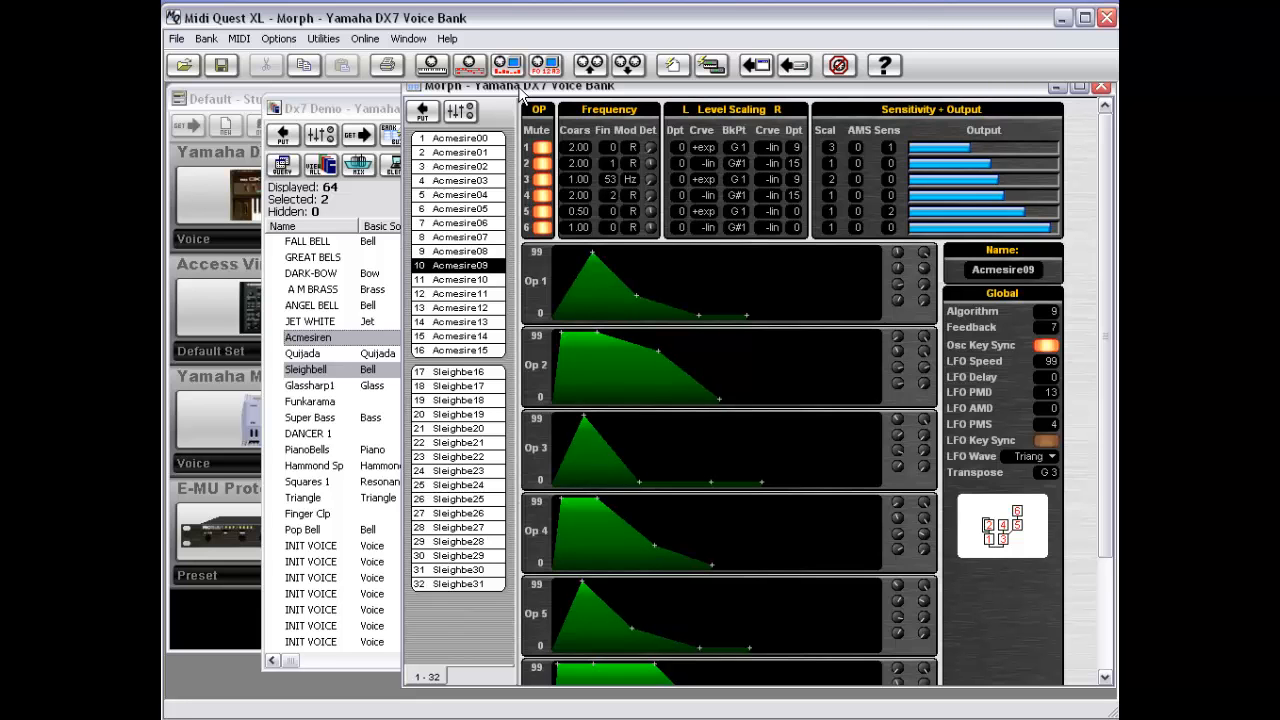
pyautogui.press('Down')
pyautogui.press('Down')
pyautogui.press('Down')
pyautogui.press('Down')
pyautogui.press('Down')
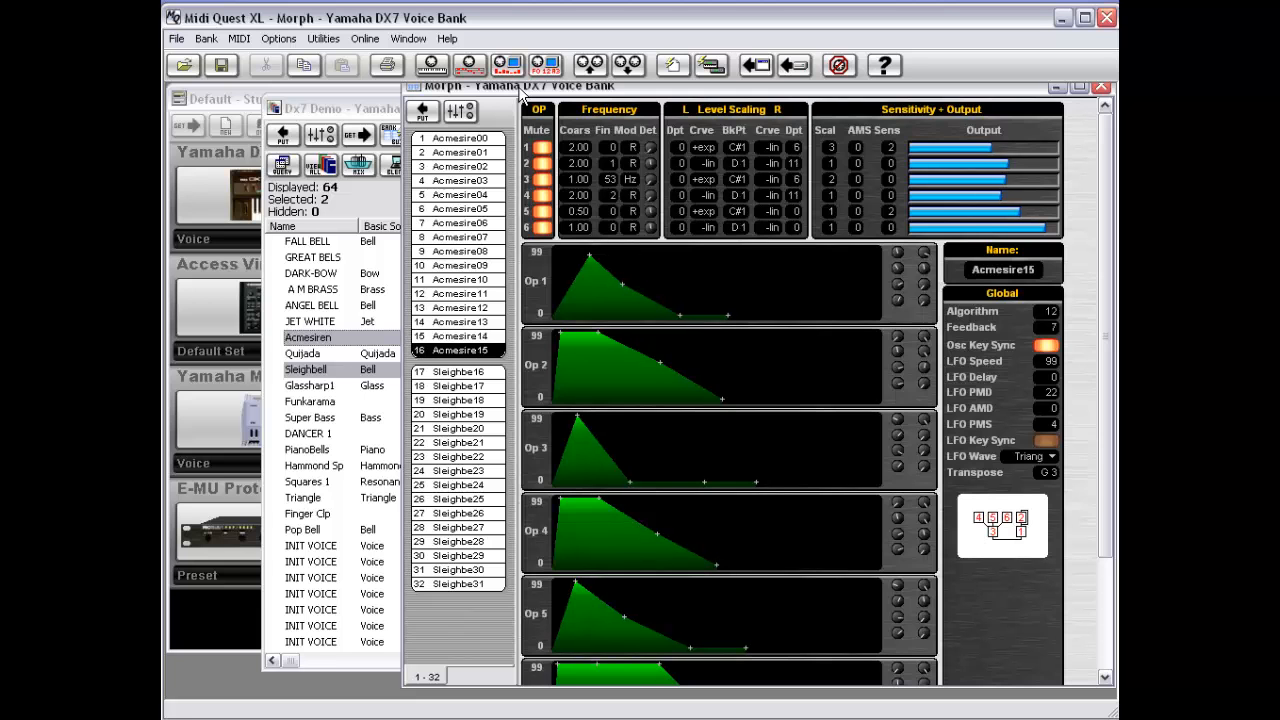
pyautogui.press('Down')
pyautogui.press('Down')
pyautogui.press('Down')
pyautogui.press('Down')
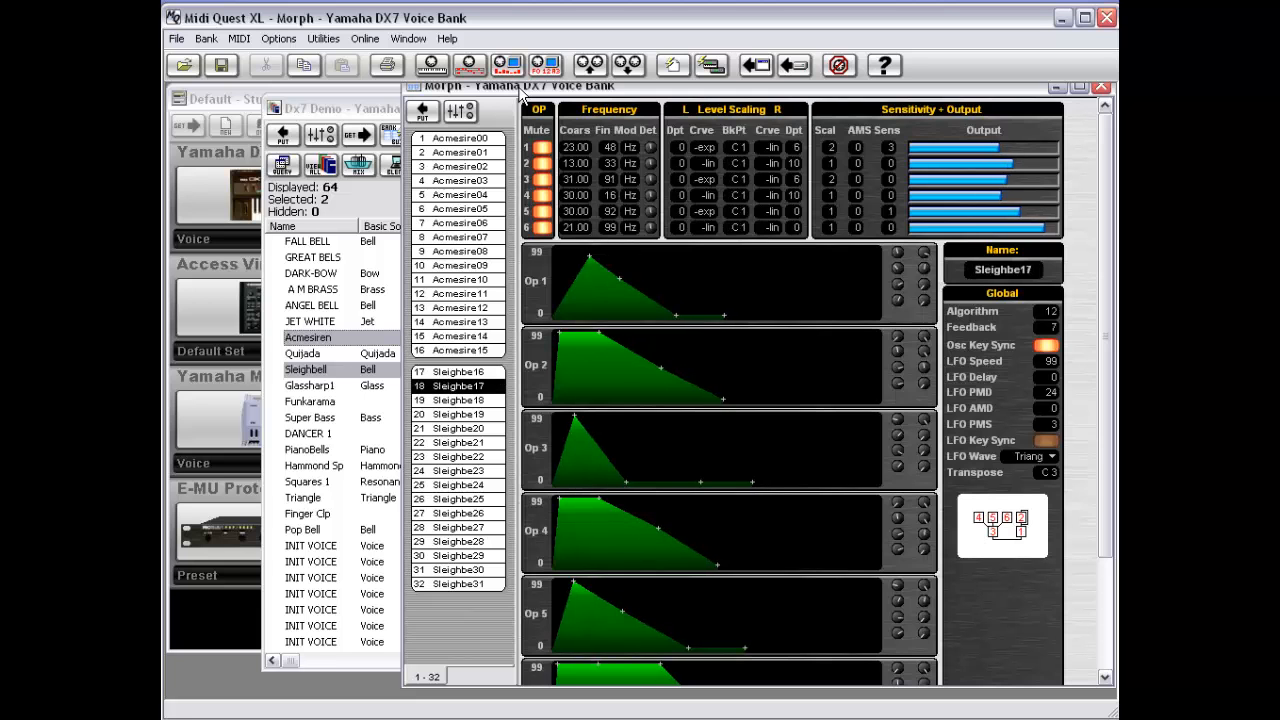
pyautogui.press('Down')
pyautogui.press('Down')
pyautogui.press('Down')
pyautogui.press('Down')
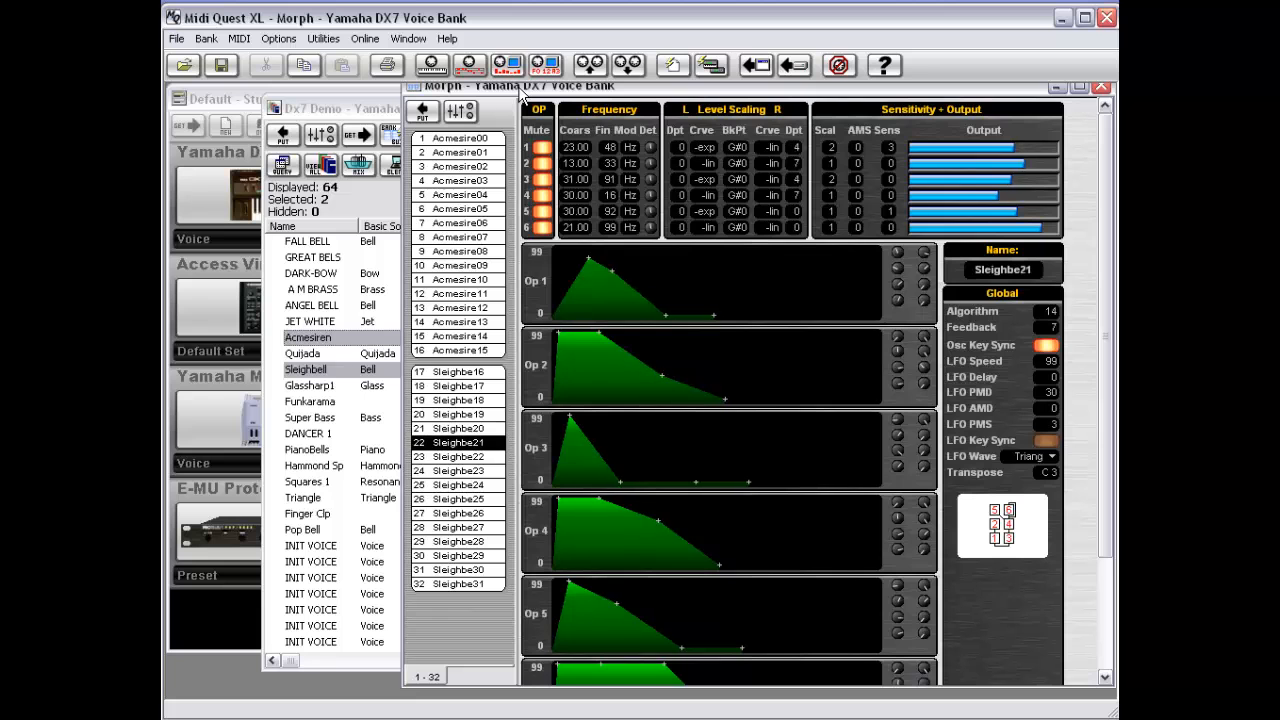
pyautogui.press('Down')
pyautogui.press('Down')
pyautogui.press('Down')
pyautogui.press('Down')
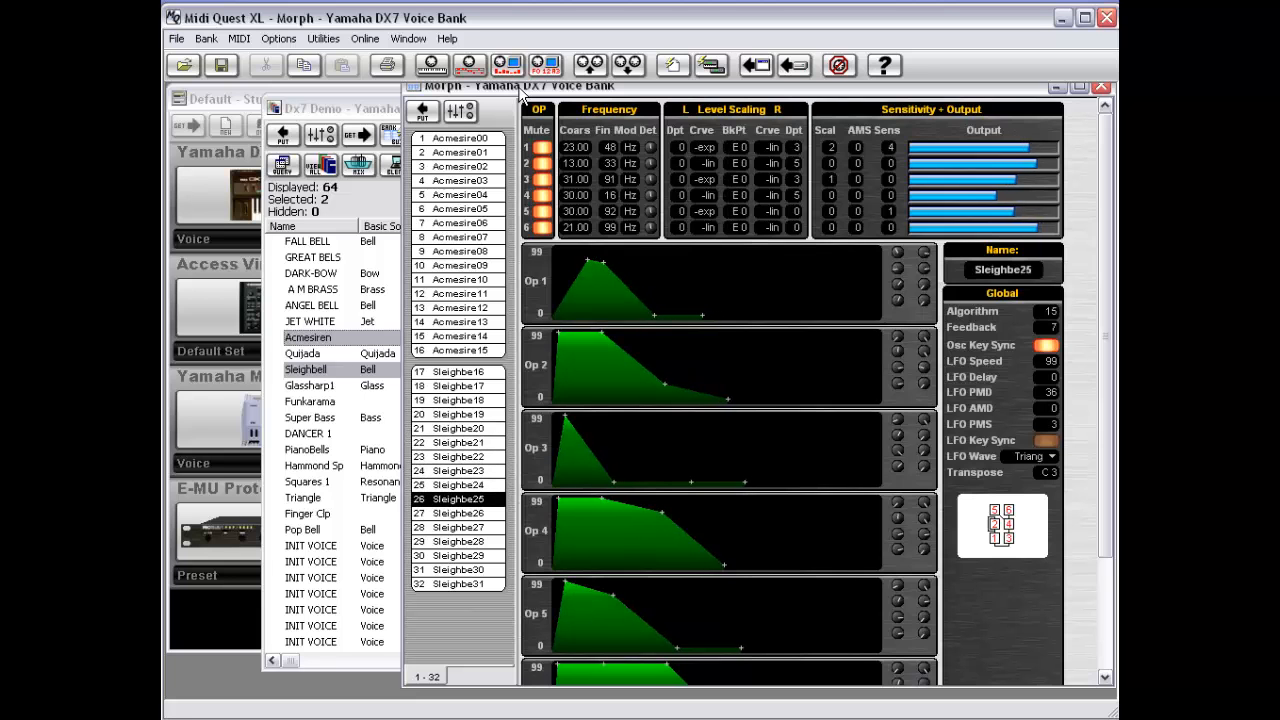
pyautogui.press('Down')
pyautogui.press('Down')
pyautogui.press('Down')
pyautogui.press('Down')
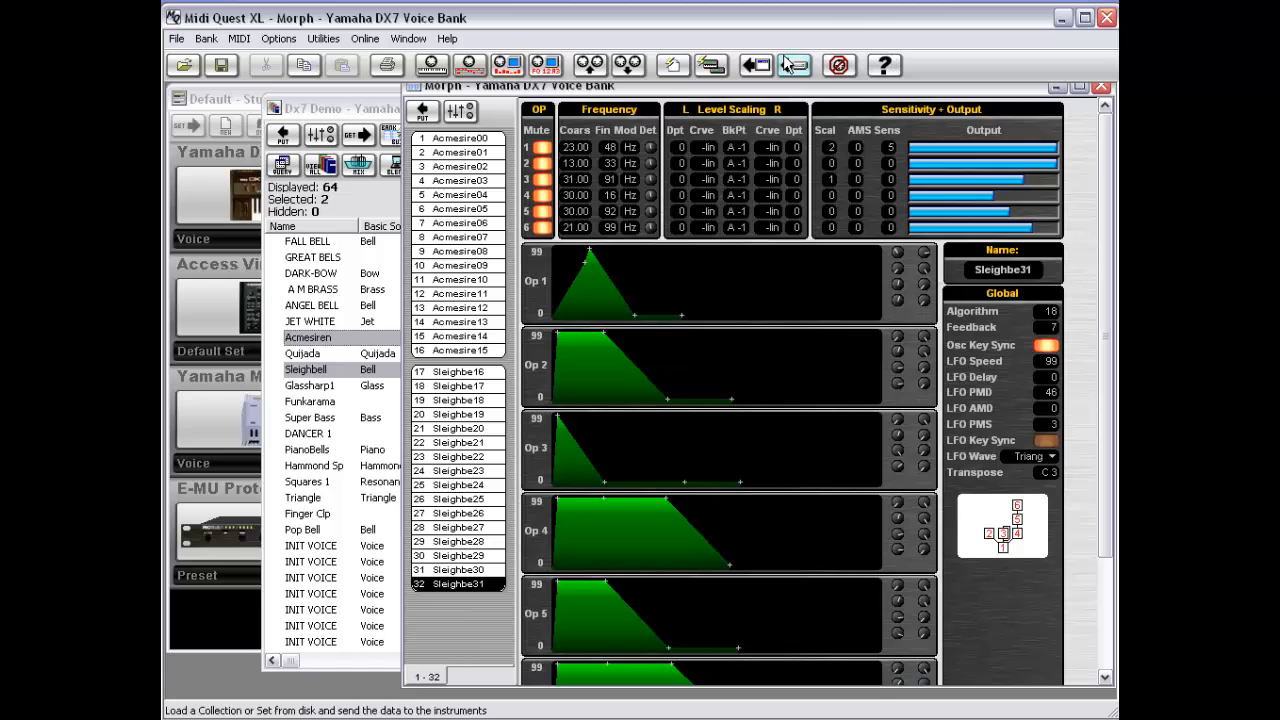
# Step: Close the Morph voice bank without saving its changes
pyautogui.moveTo(718, 93); pyautogui.dragTo(718, 111)
pyautogui.doubleClick(413, 105)
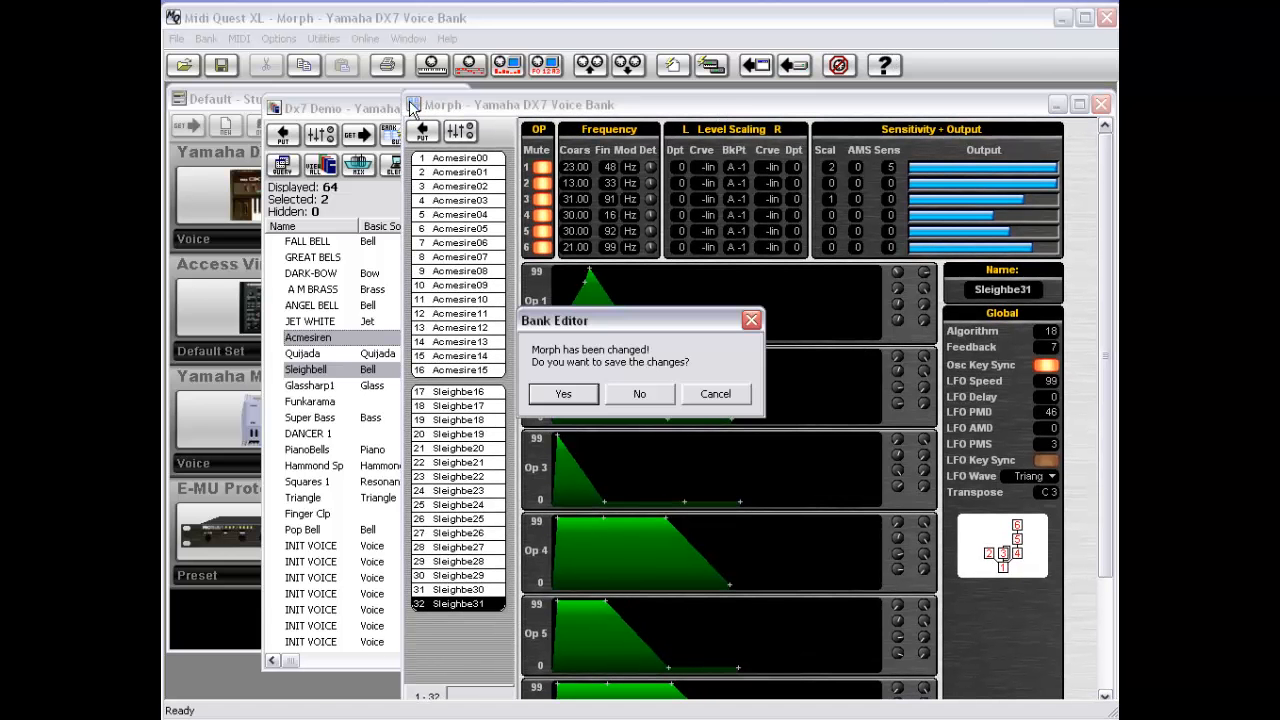
pyautogui.click(640, 394)
# Step: Select JET WHITE, Quijada, Sleighbell and Super Bass in the Dx7 Demo library and open the Gen 4 patch generator for them
pyautogui.rightClick(421, 328)
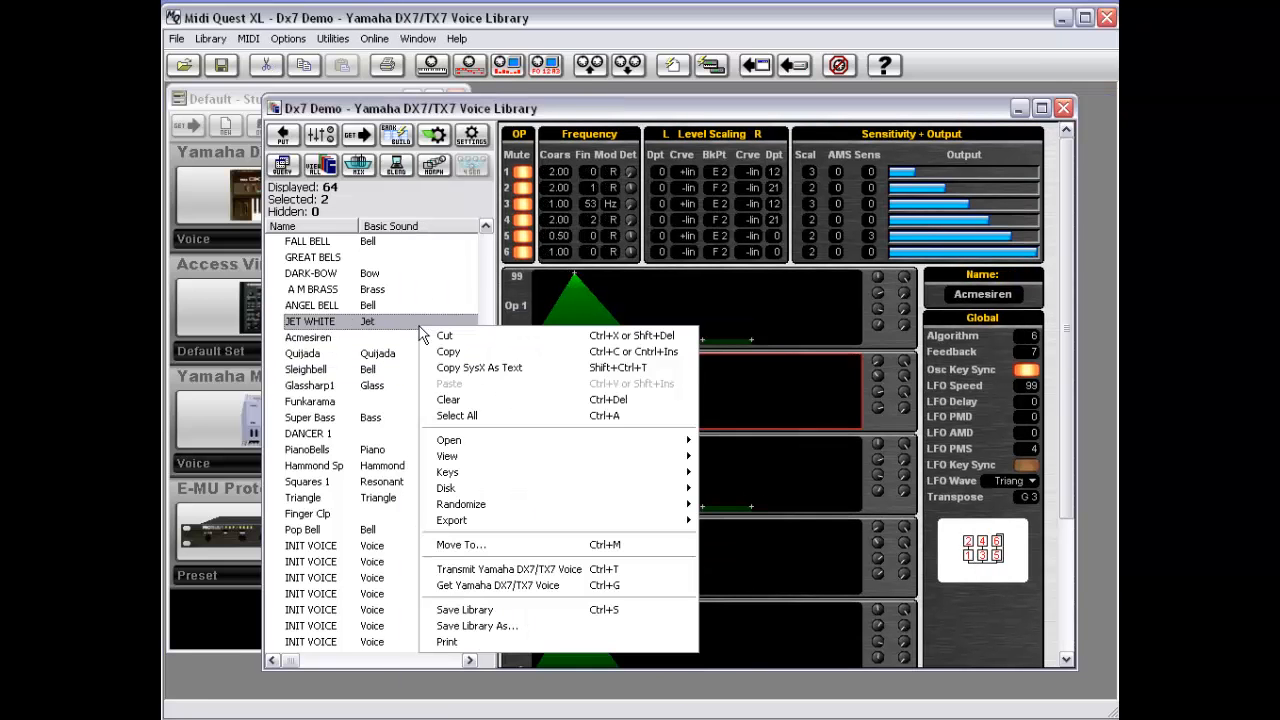
pyautogui.moveTo(511, 504)
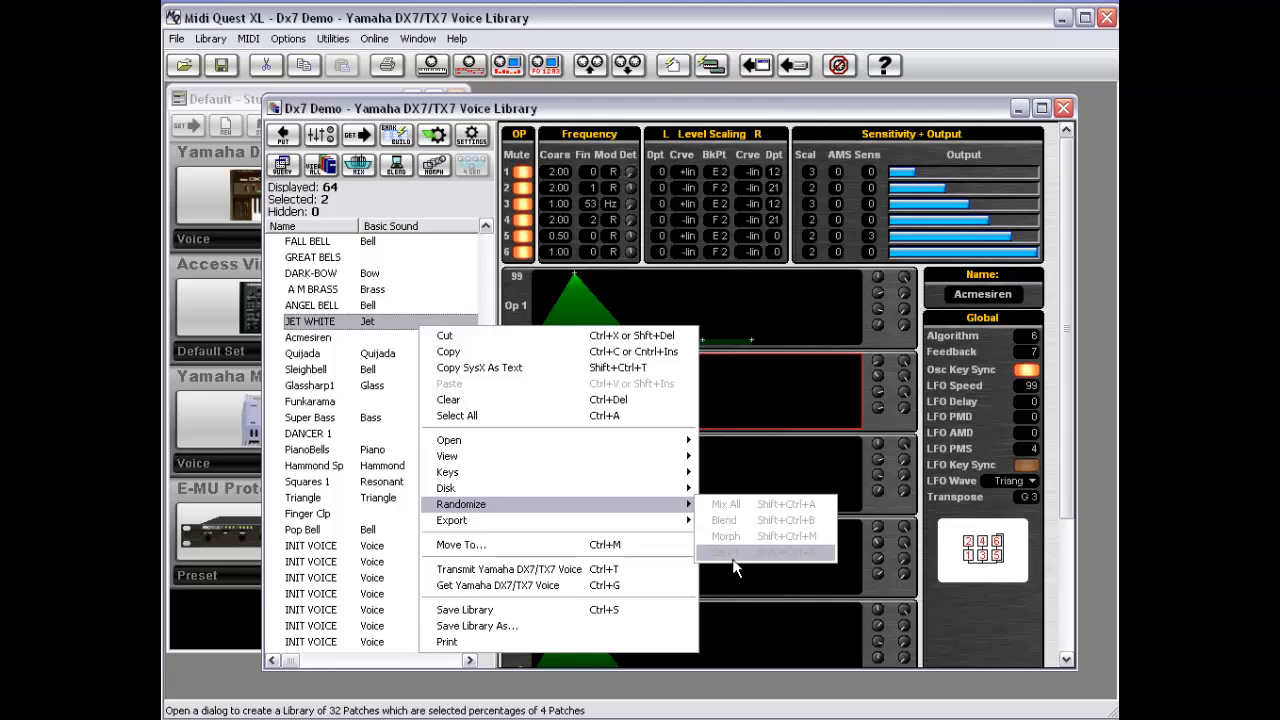
pyautogui.click(421, 184)
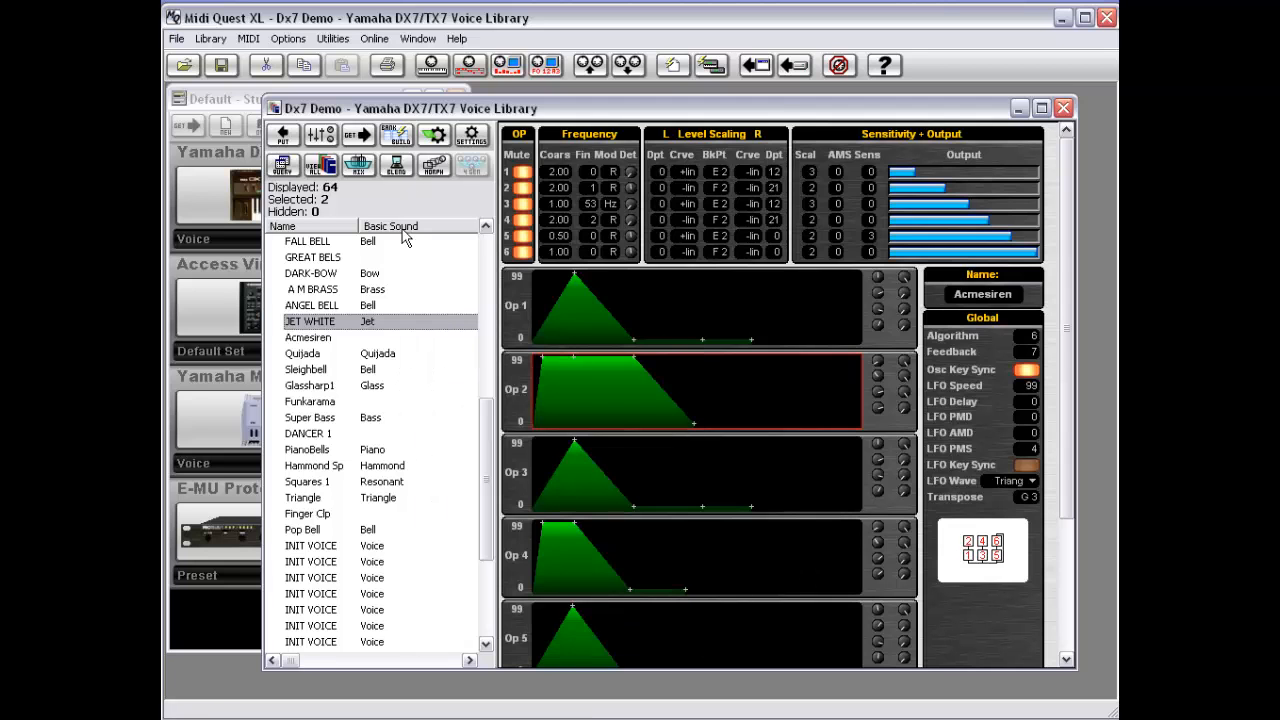
pyautogui.keyDown('ctrl'); pyautogui.click(341, 356); pyautogui.keyUp('ctrl')
pyautogui.keyDown('ctrl'); pyautogui.click(340, 369); pyautogui.keyUp('ctrl')
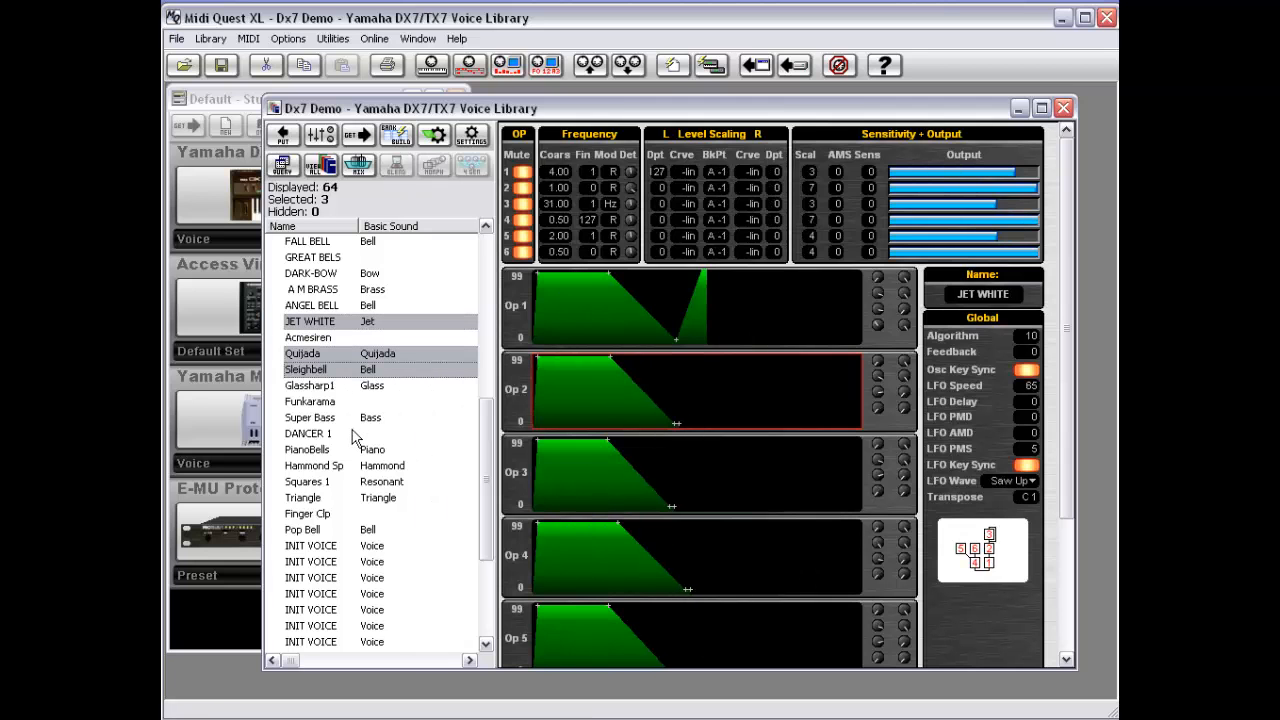
pyautogui.keyDown('ctrl'); pyautogui.click(337, 419); pyautogui.keyUp('ctrl')
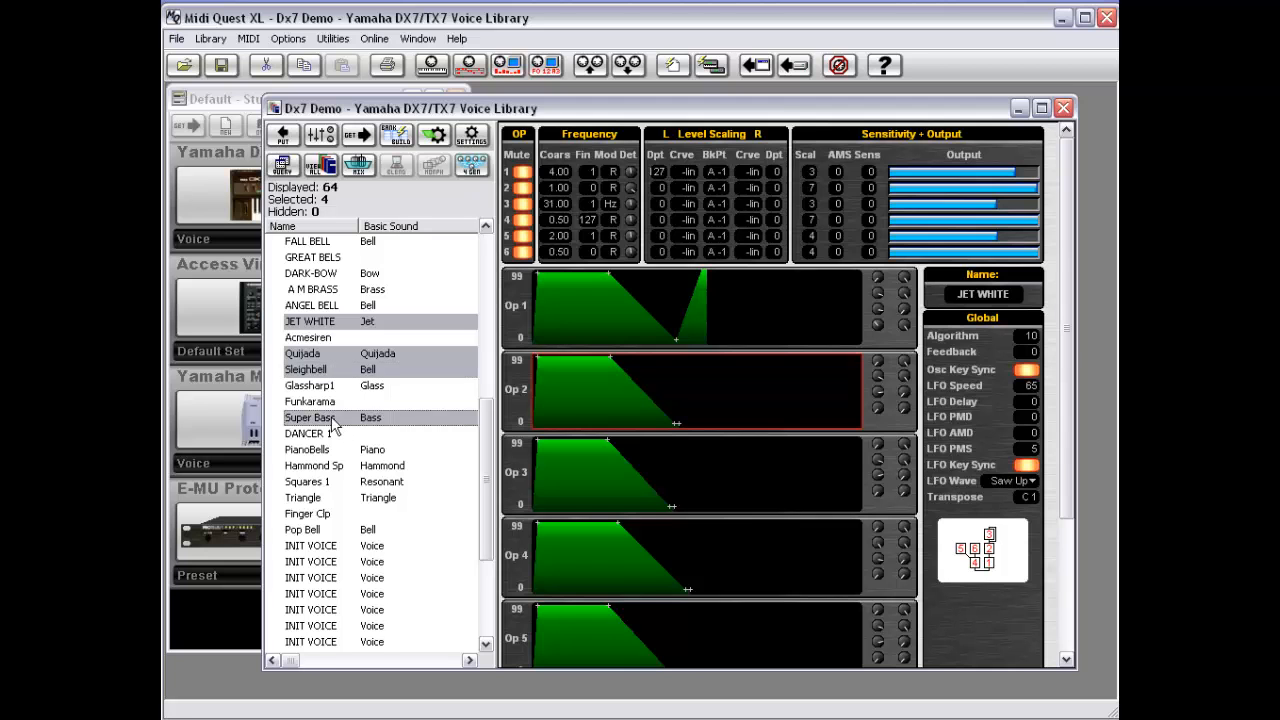
pyautogui.rightClick(393, 356)
pyautogui.moveTo(465, 536)
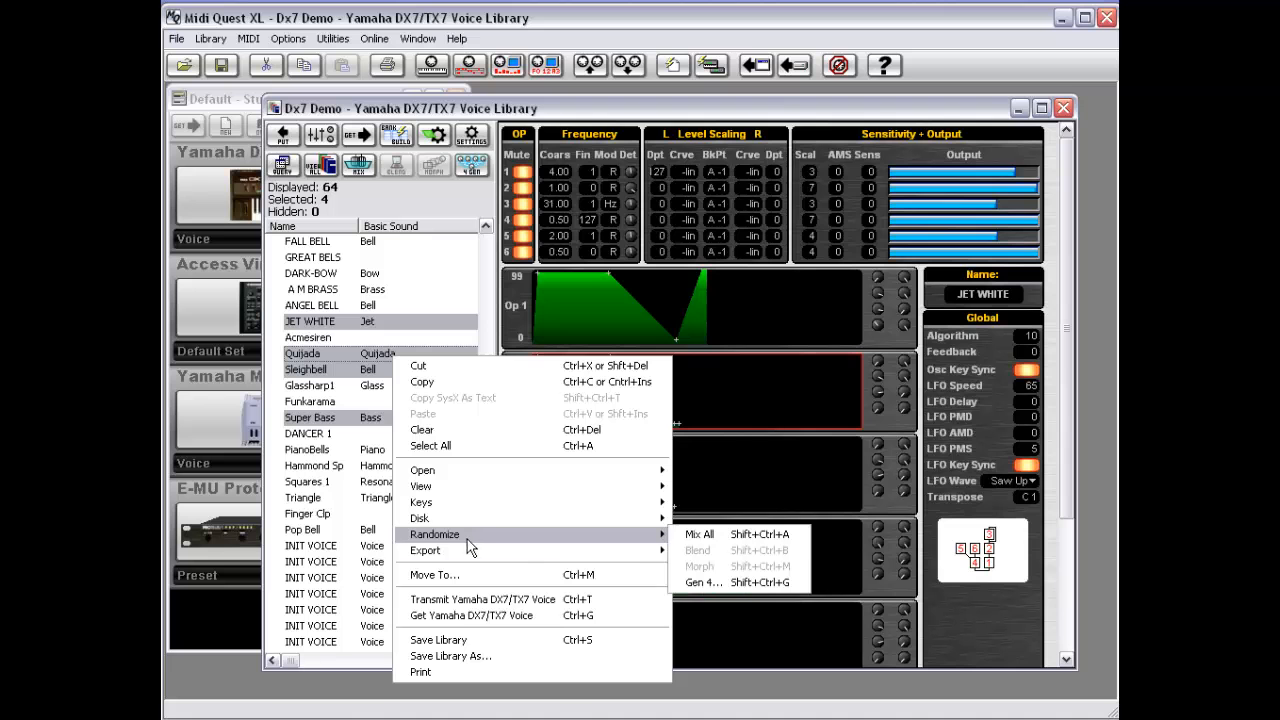
pyautogui.click(738, 583)
# Step: Show the LiveWire library as a full list and open the Gen 4 generator for FLANGEBASS, BASS 3, P BASS and BASS/BRASS
pyautogui.moveTo(520, 117); pyautogui.dragTo(521, 91)
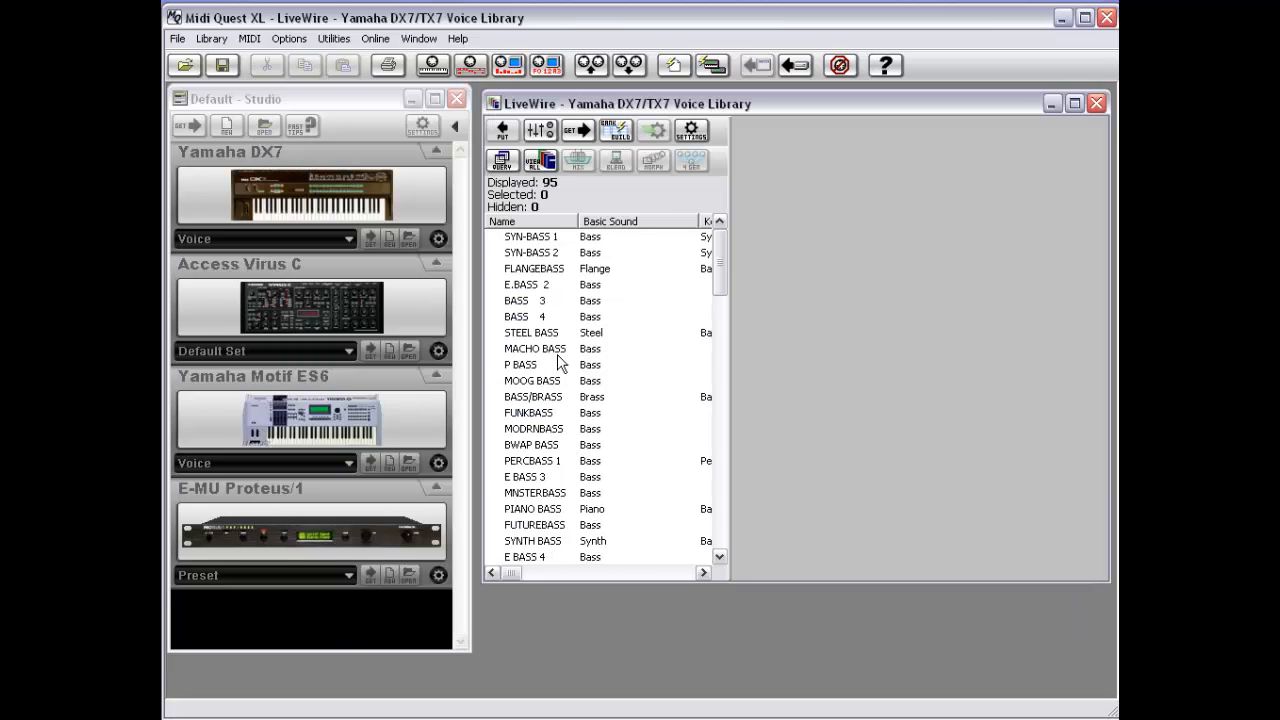
pyautogui.click(561, 268)
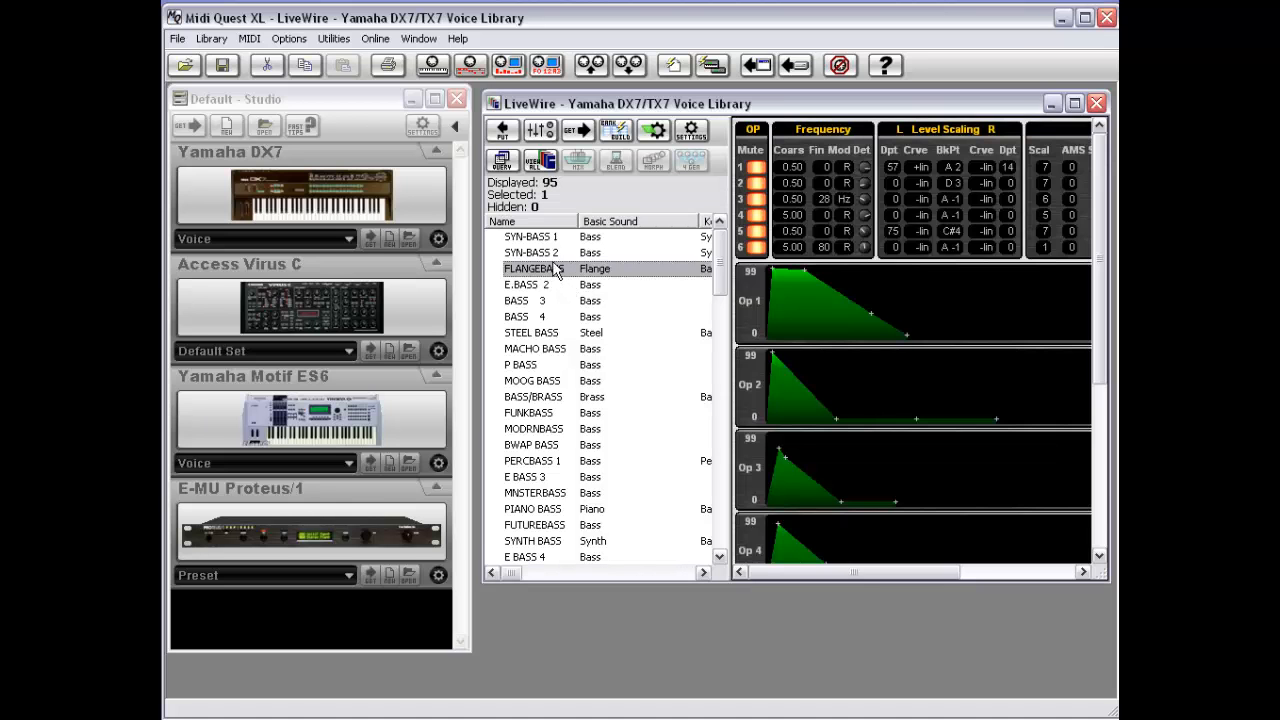
pyautogui.click(540, 132)
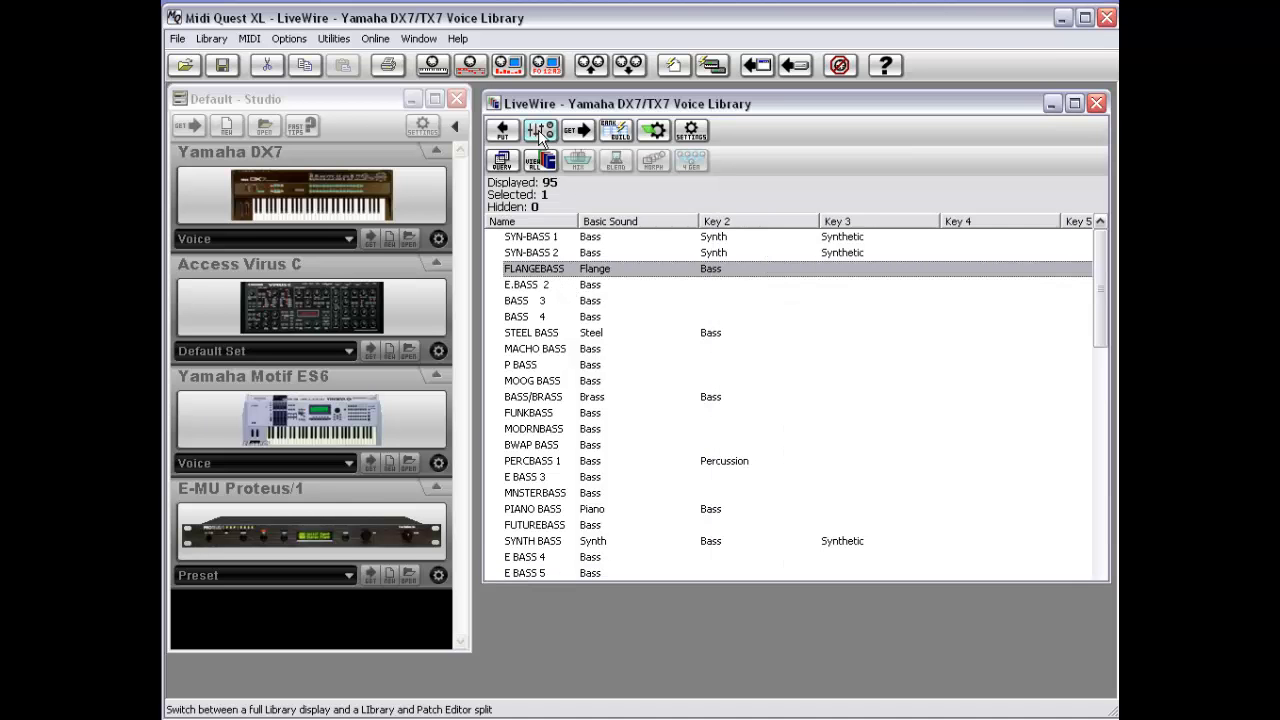
pyautogui.keyDown('ctrl'); pyautogui.click(556, 303); pyautogui.keyUp('ctrl')
pyautogui.keyDown('ctrl'); pyautogui.click(559, 365); pyautogui.keyUp('ctrl')
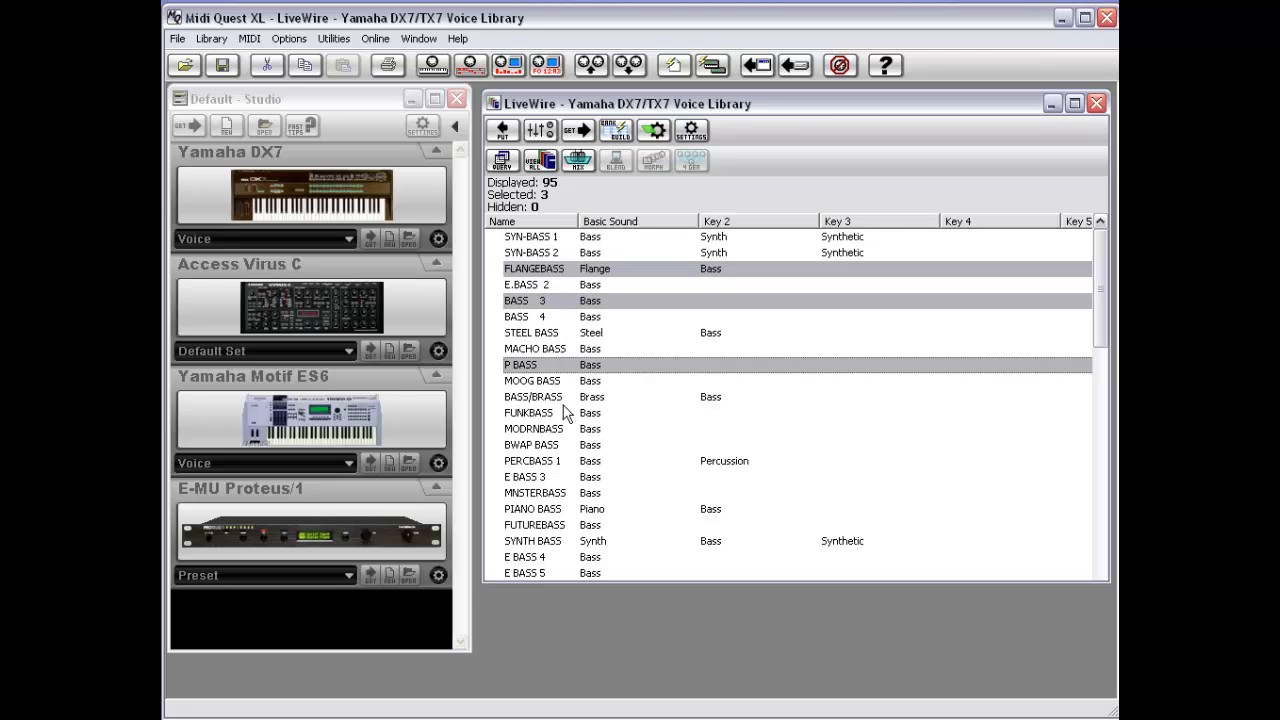
pyautogui.keyDown('ctrl'); pyautogui.click(564, 404); pyautogui.keyUp('ctrl')
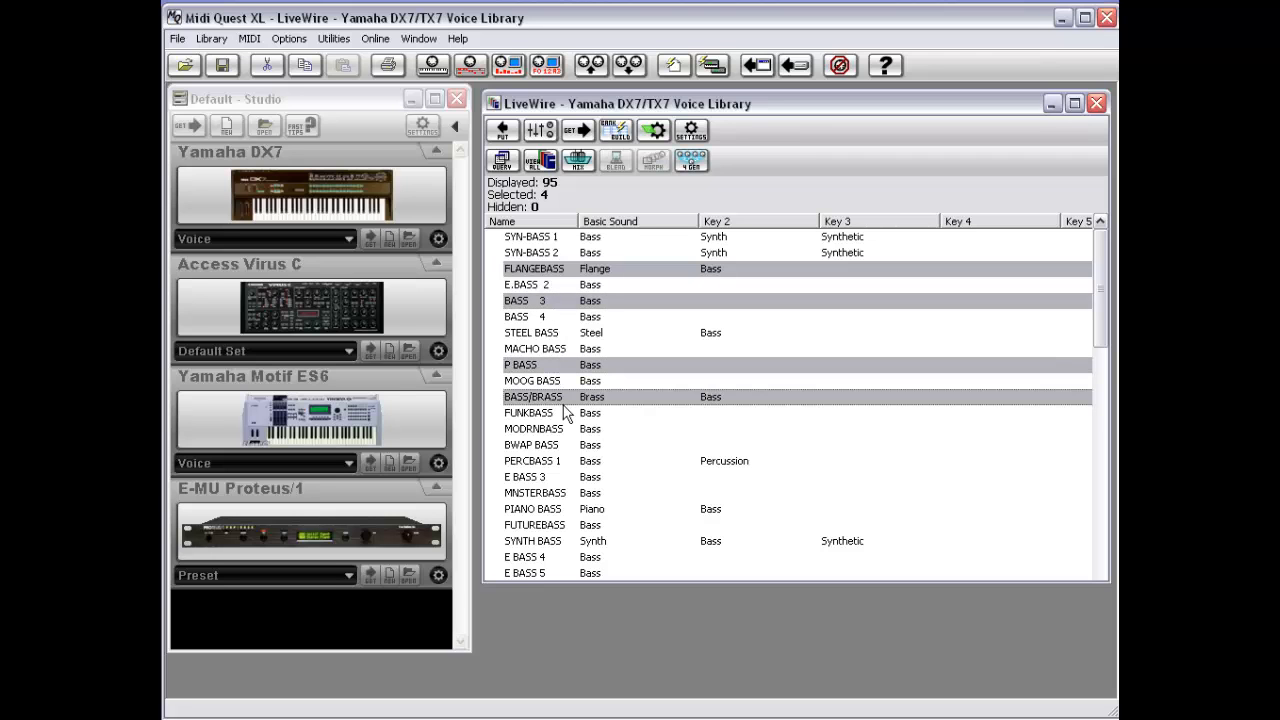
pyautogui.rightClick(568, 401)
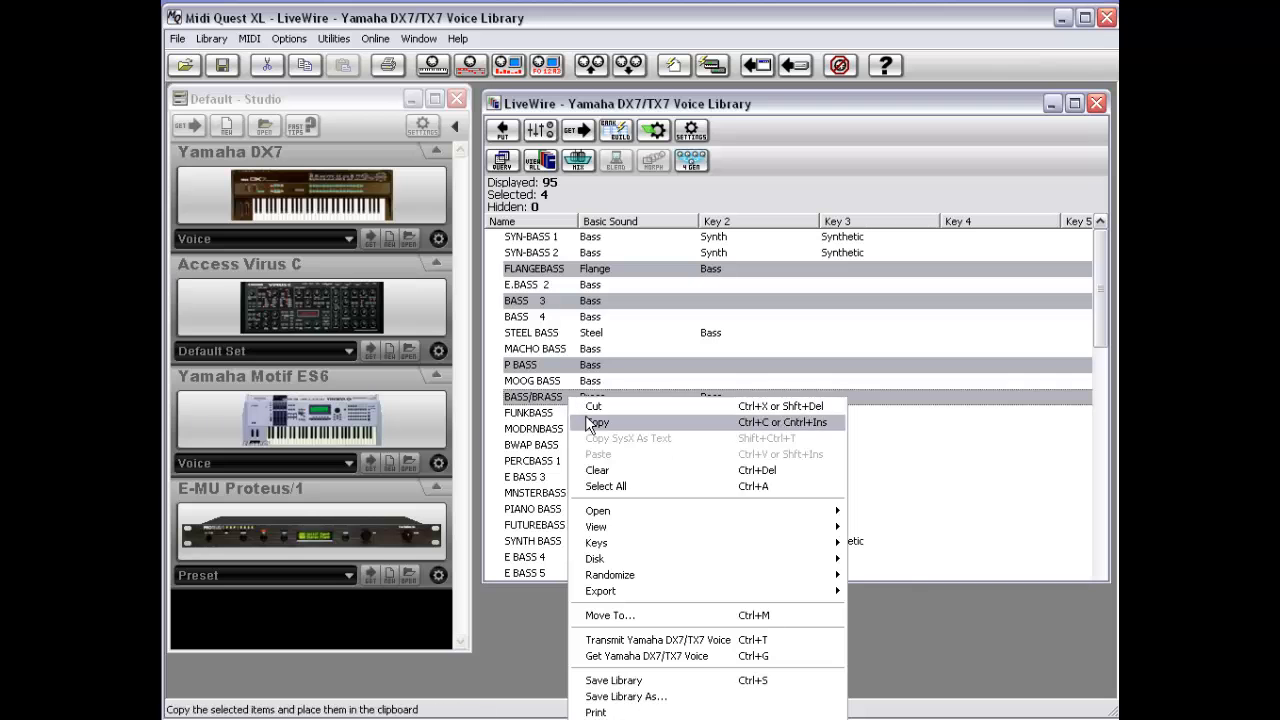
pyautogui.moveTo(643, 572)
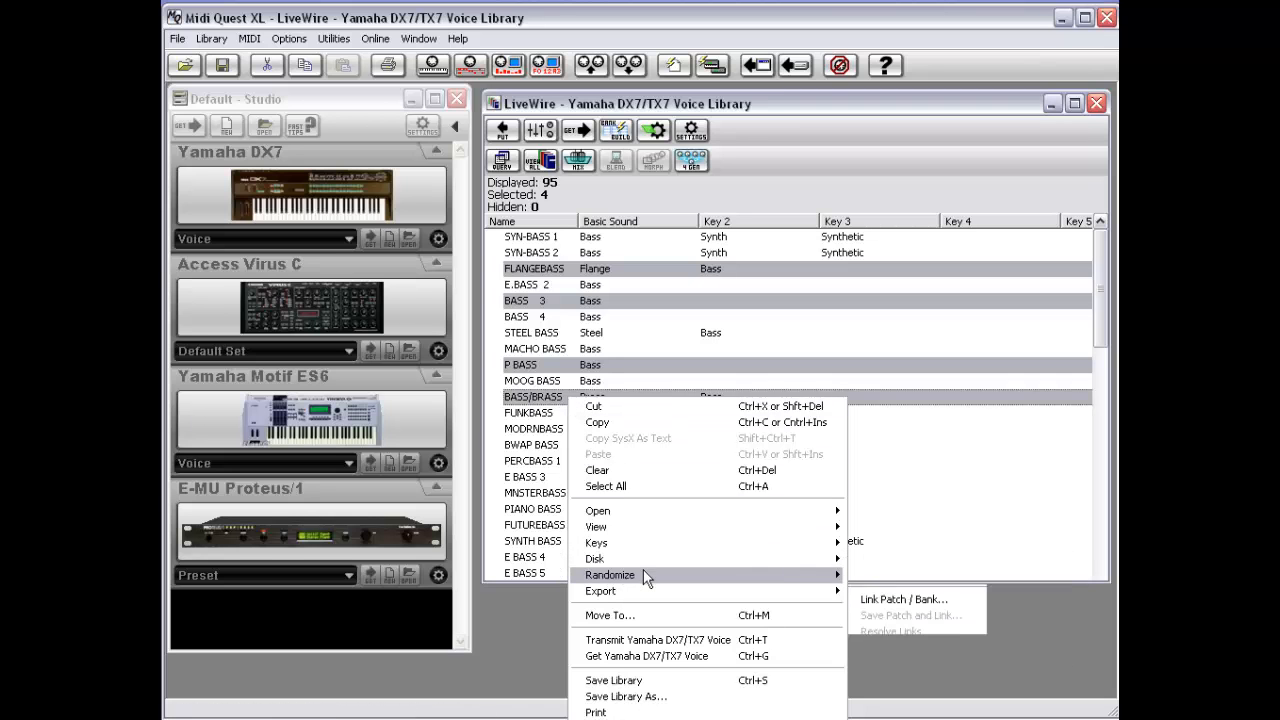
pyautogui.click(907, 622)
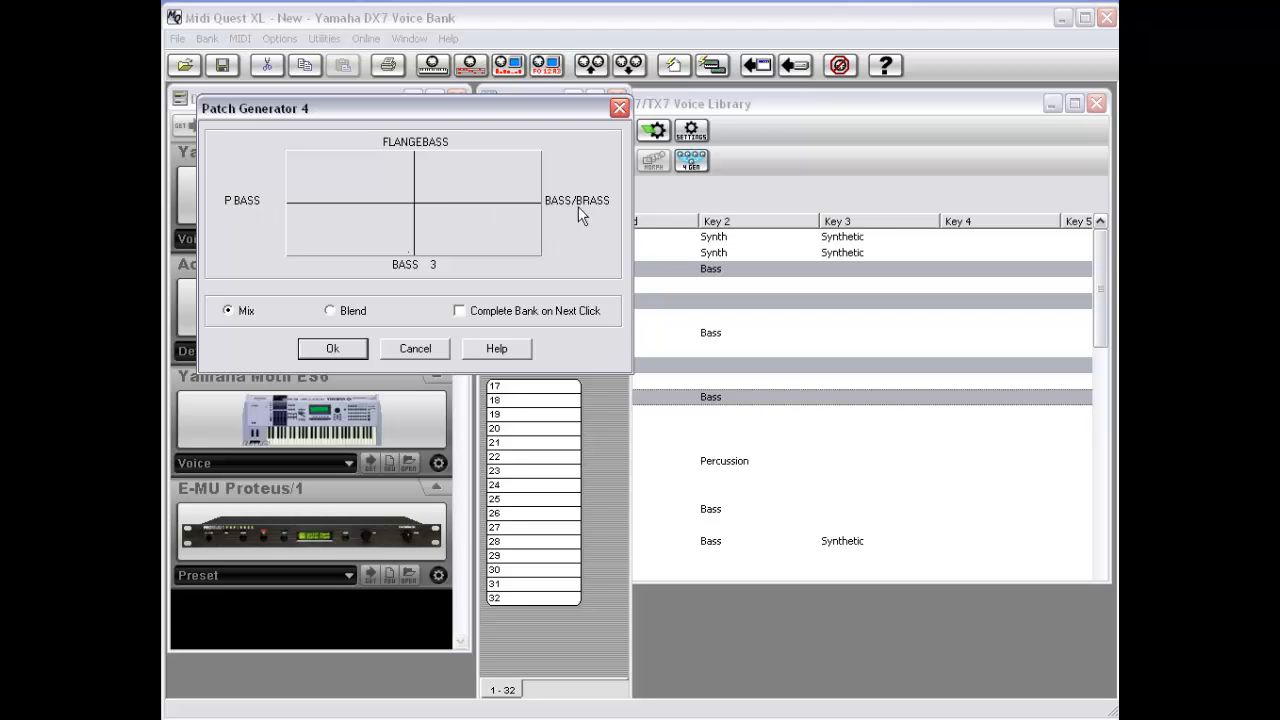
# Step: Generate patches at several points between the four basses, then fill the remaining bank slots using Complete Bank on Next Click
pyautogui.click(383, 186)
pyautogui.click(486, 167)
pyautogui.click(333, 228)
pyautogui.click(486, 230)
pyautogui.moveTo(467, 222); pyautogui.dragTo(453, 219)
pyautogui.click(459, 312)
pyautogui.click(363, 170)
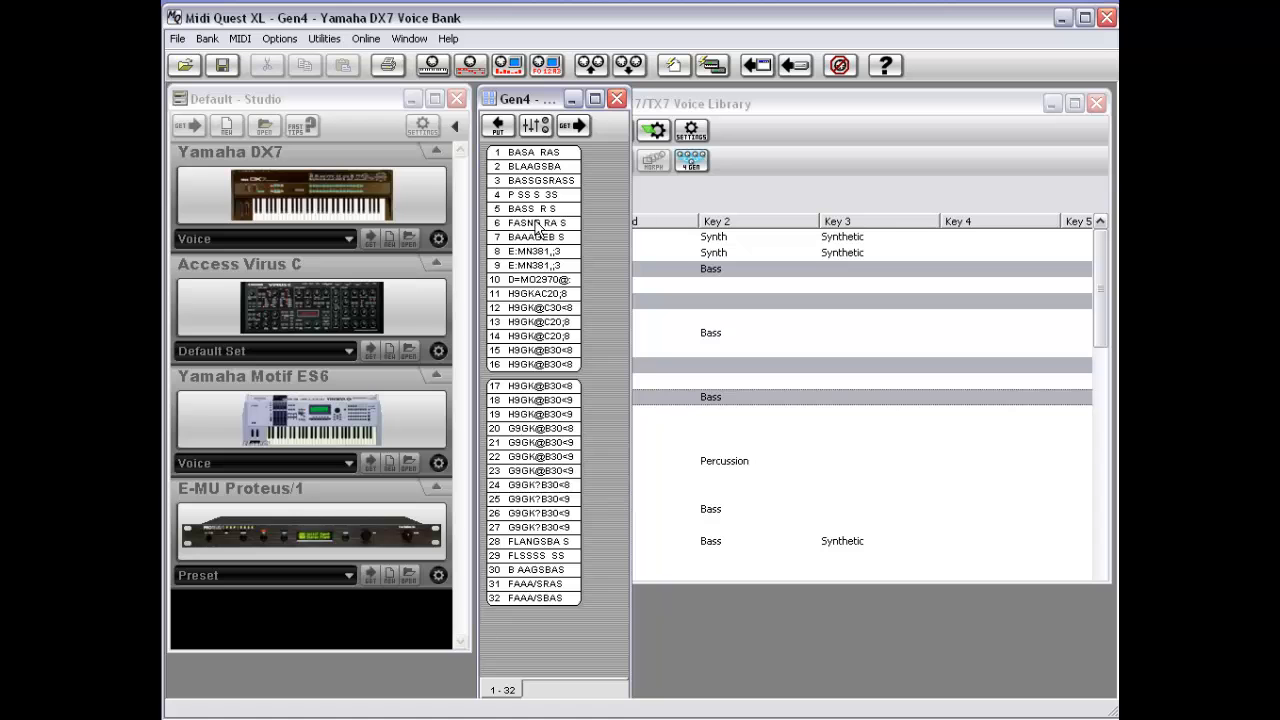
# Step: Open and cancel the save dialog for the Gen4 bank, then shrink, move and close its window
pyautogui.hotkey('ctrl', 's')
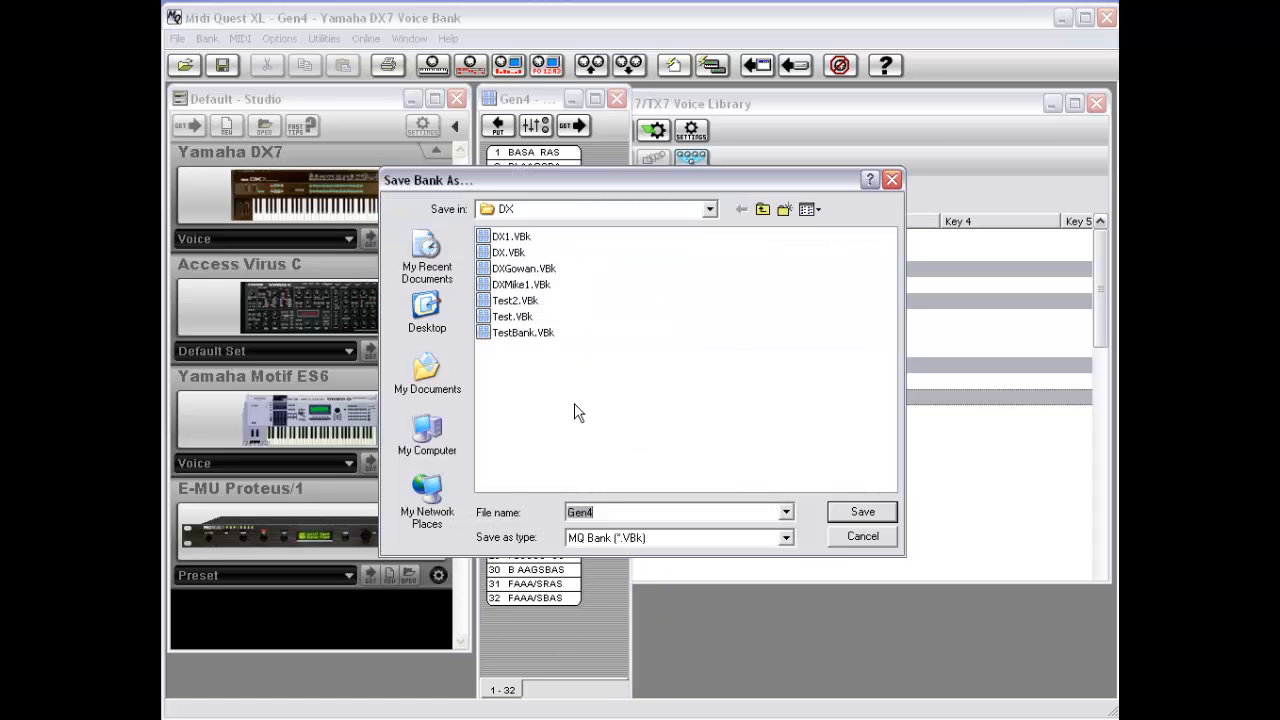
pyautogui.click(858, 537)
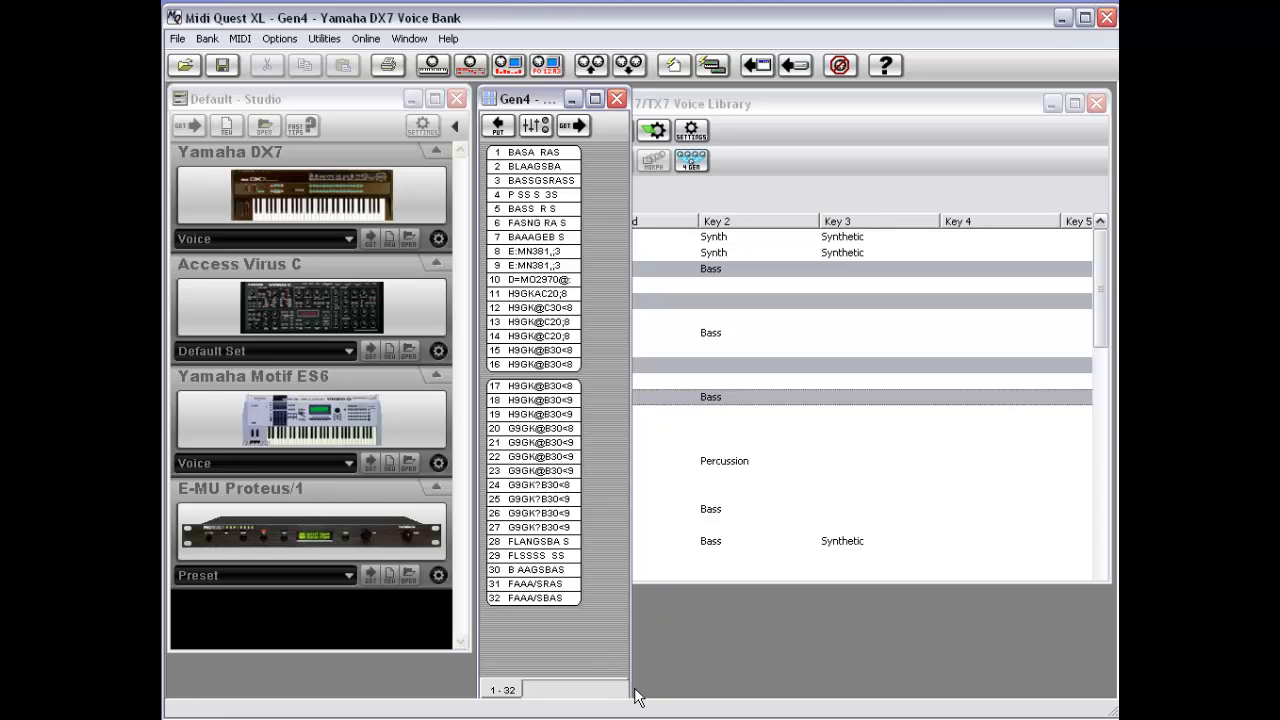
pyautogui.moveTo(631, 689); pyautogui.dragTo(627, 687)
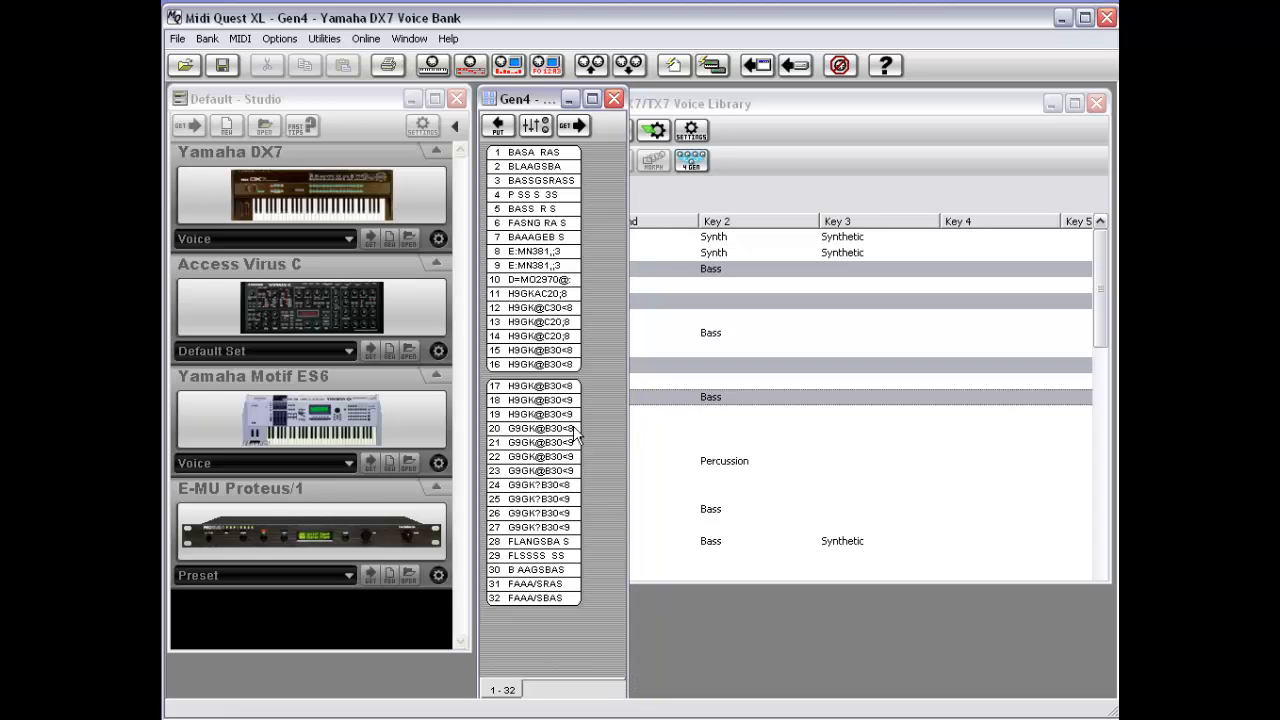
pyautogui.moveTo(536, 86); pyautogui.dragTo(510, 107)
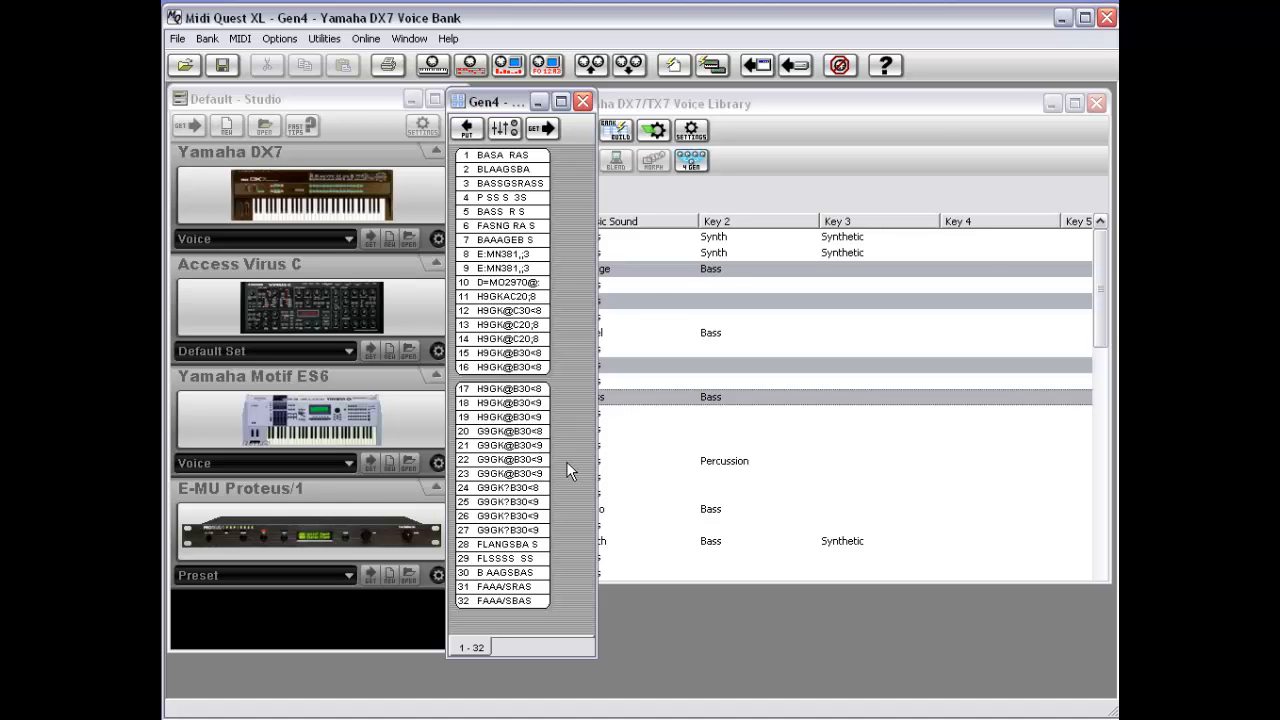
pyautogui.click(583, 101)
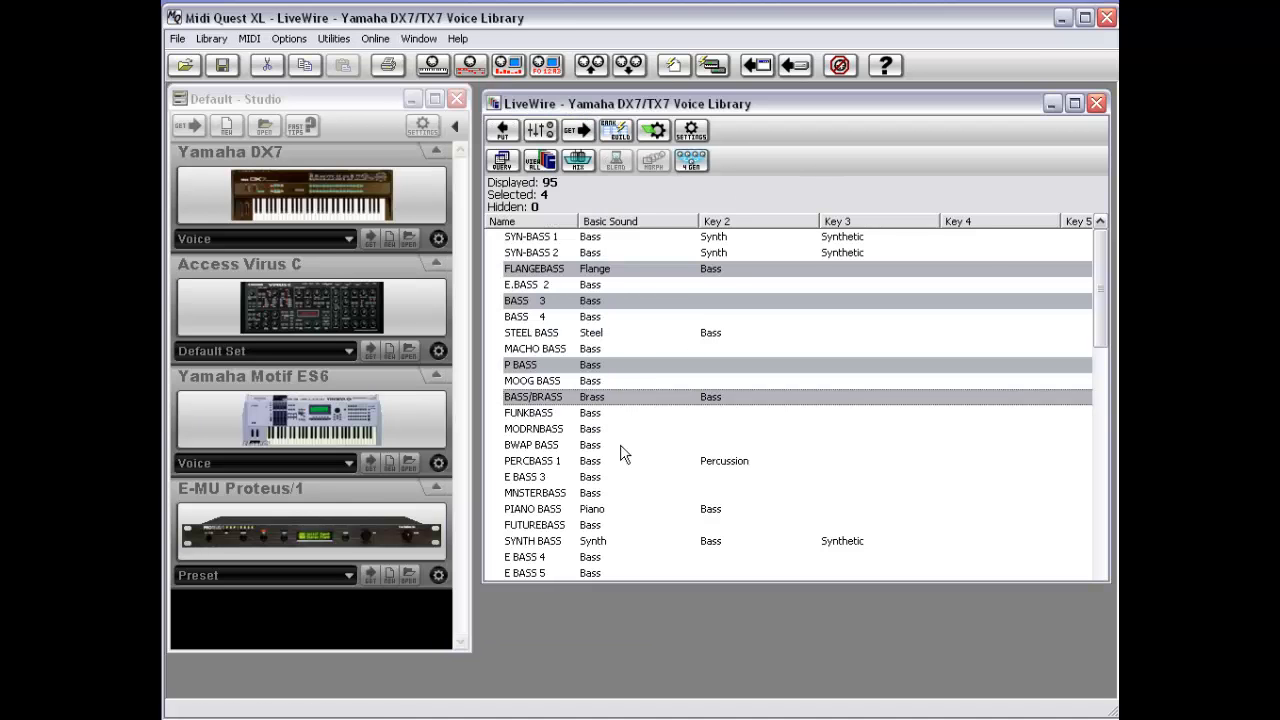
# Step: Select FUNKBASS in the LiveWire library, examine its Export and Randomize options, and return to the Studio window
pyautogui.click(734, 413)
pyautogui.rightClick(734, 414)
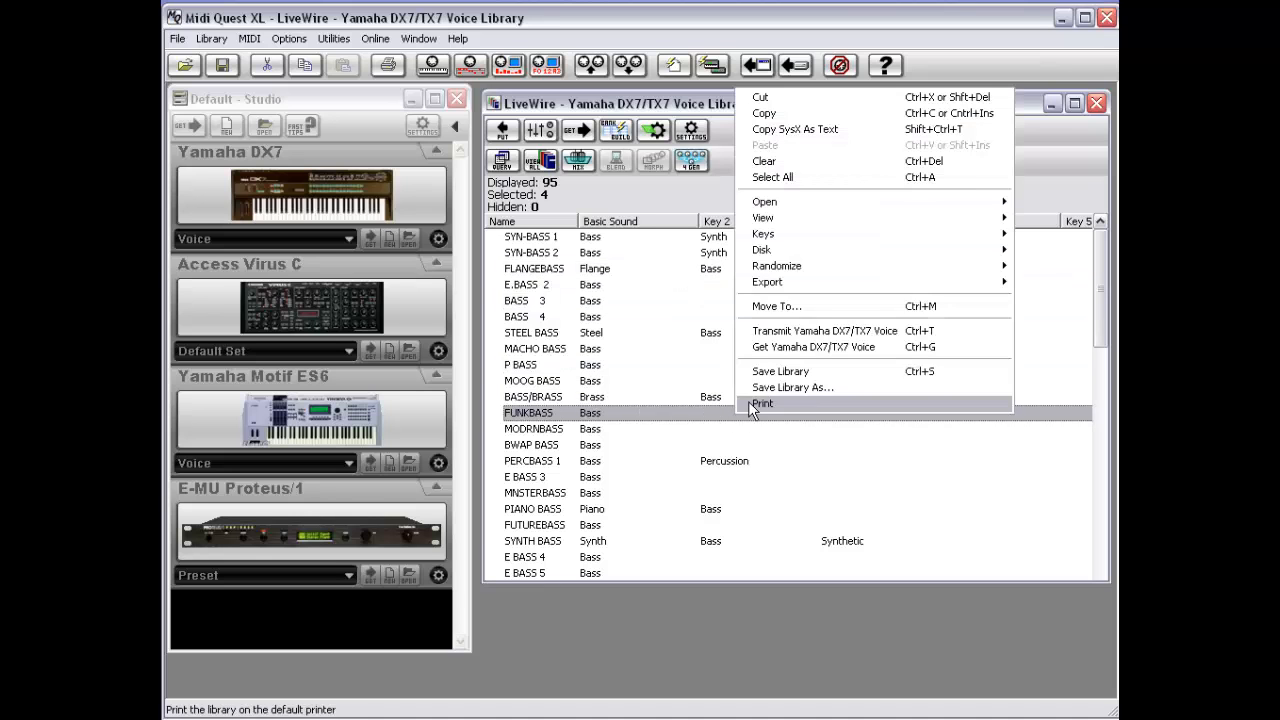
pyautogui.moveTo(784, 284)
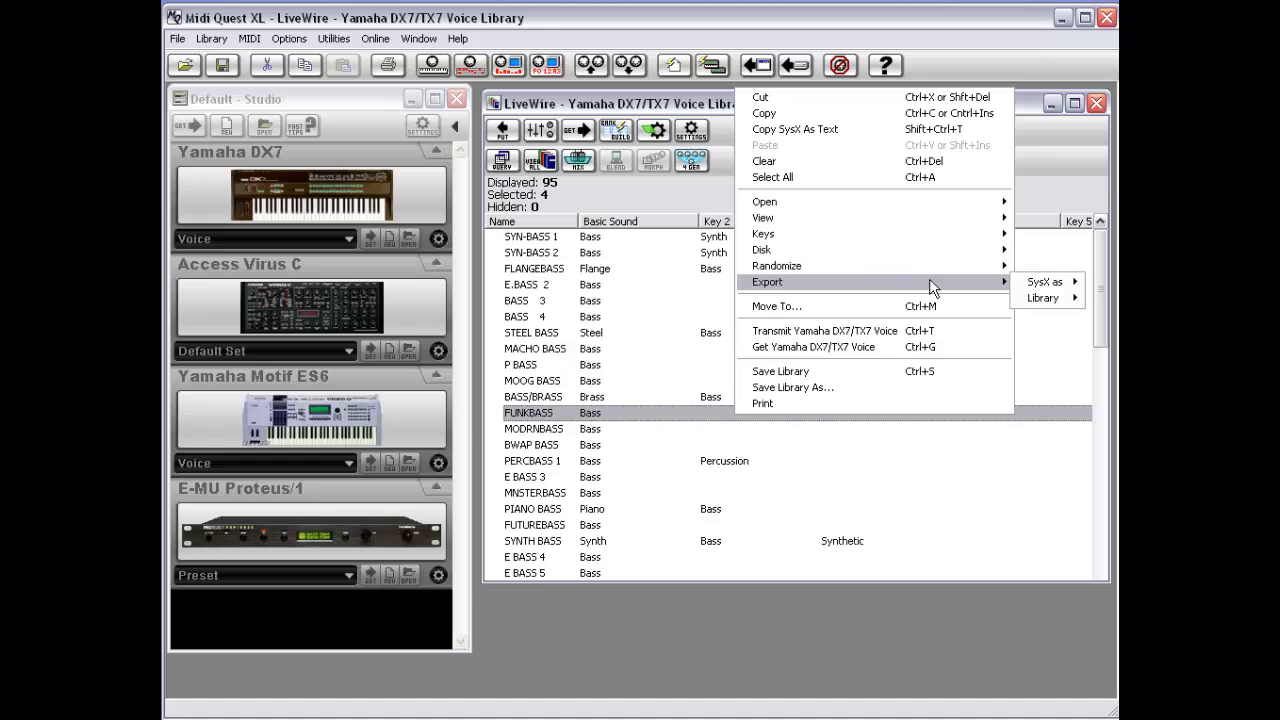
pyautogui.moveTo(1032, 297)
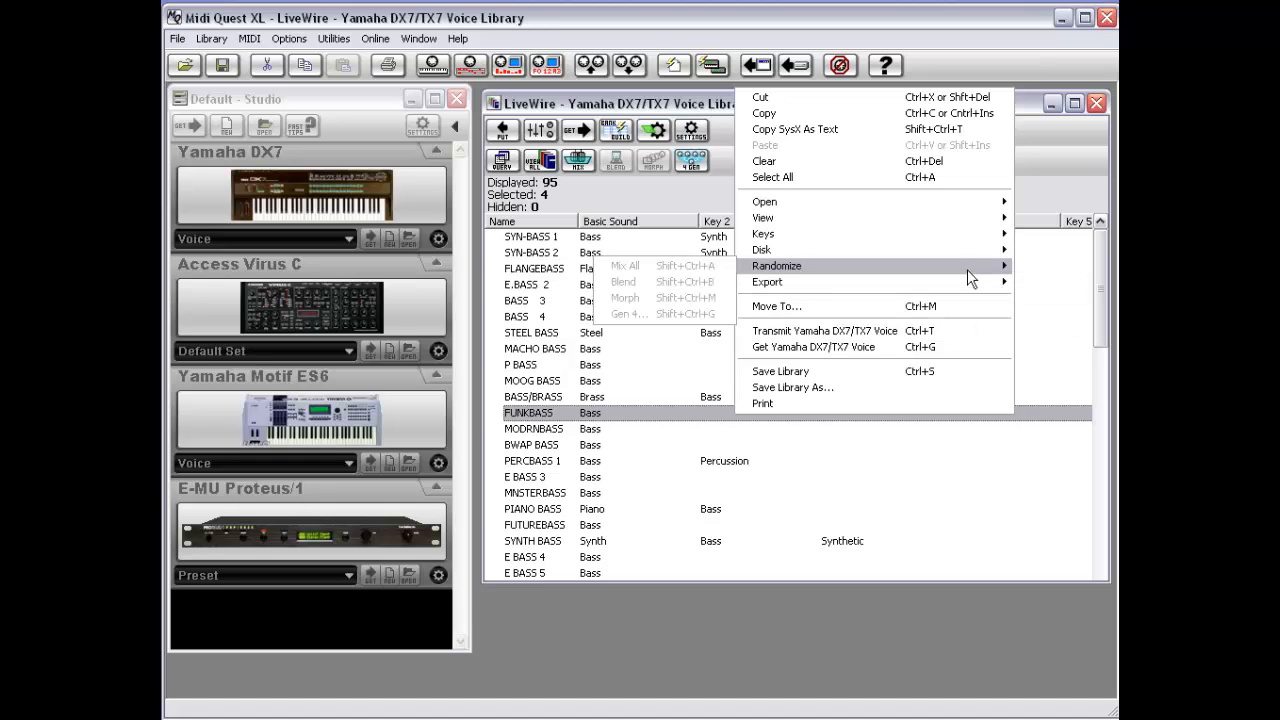
pyautogui.moveTo(947, 289)
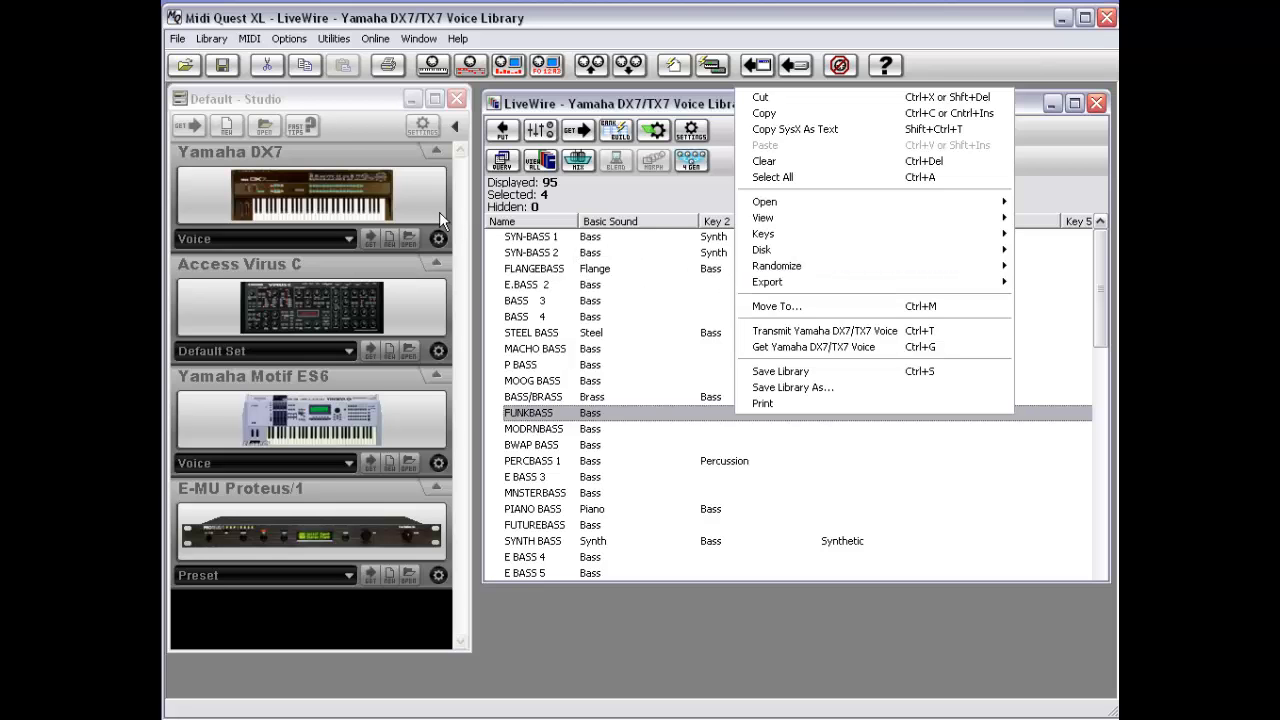
pyautogui.click(343, 126)
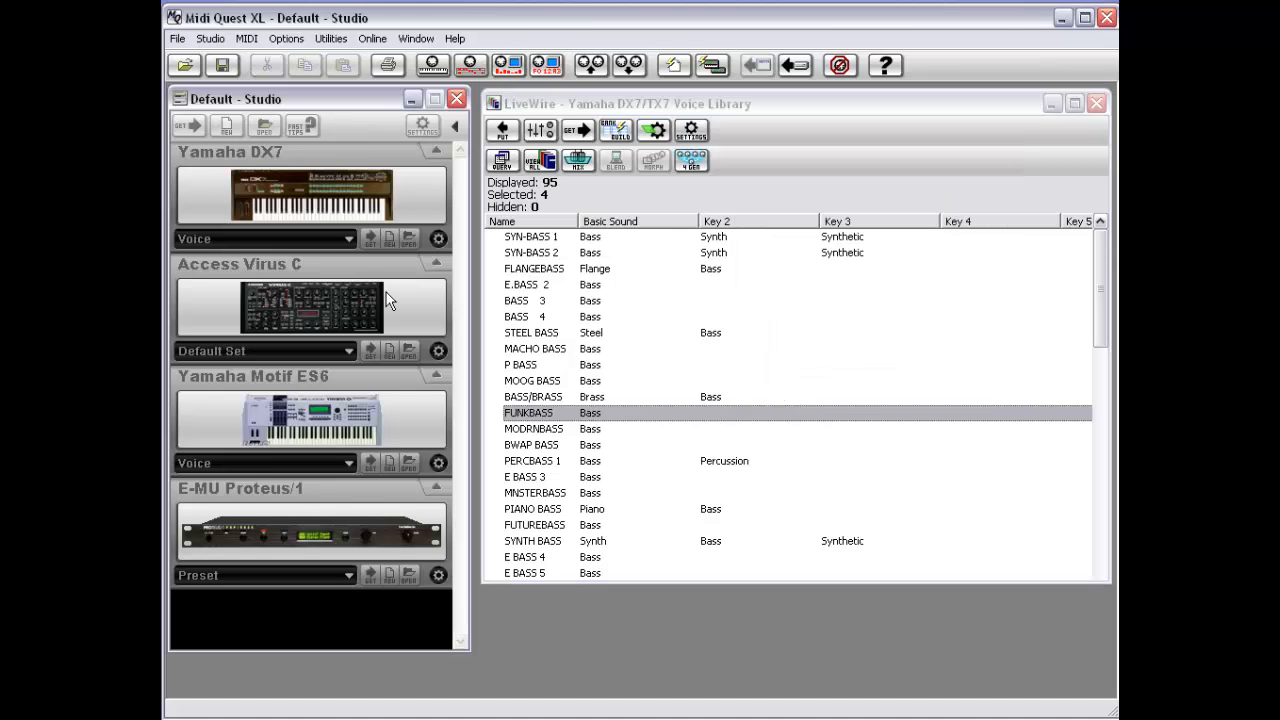
# Step: Create a new Yamaha DX7/TX7 voice library, place its window beside the LiveWire library, and bring LiveWire to the front
pyautogui.click(294, 242)
pyautogui.click(389, 239)
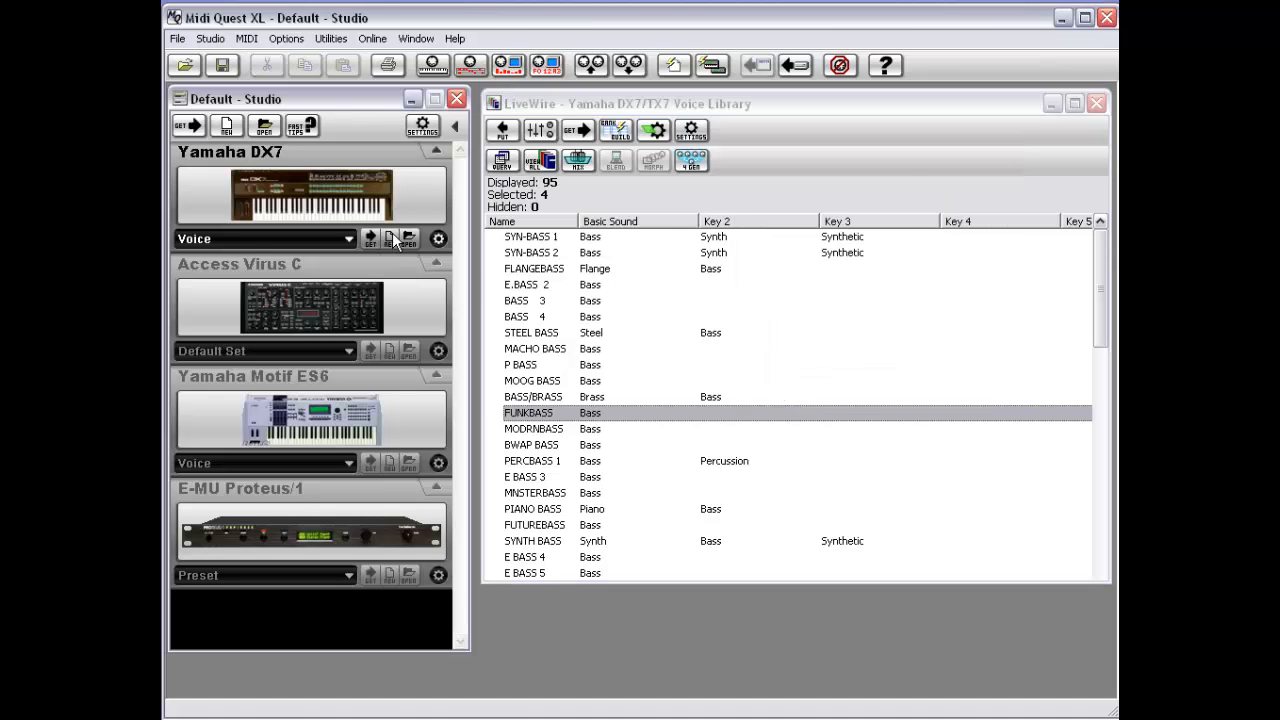
pyautogui.click(389, 239)
pyautogui.moveTo(590, 105); pyautogui.dragTo(332, 179)
pyautogui.click(818, 134)
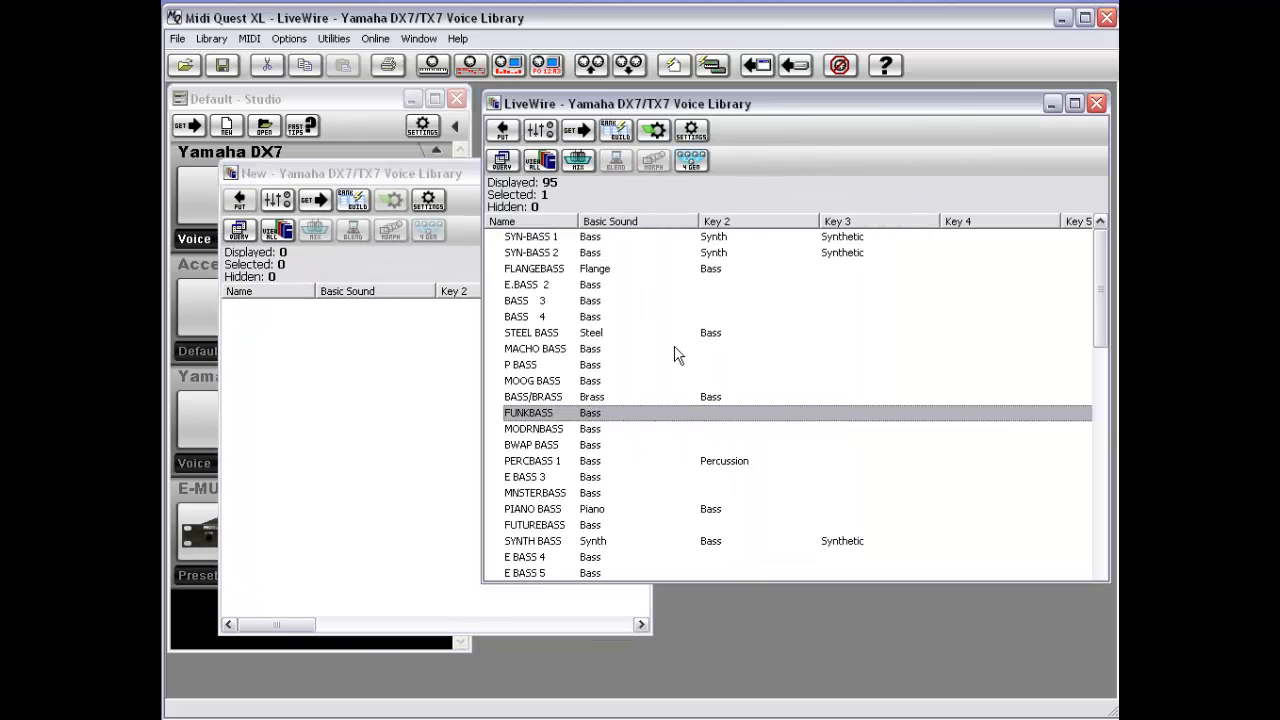
# Step: Move the FUNKBASS patch from the LiveWire library to the New Yamaha DX7/TX7 Voice Library
pyautogui.rightClick(683, 416)
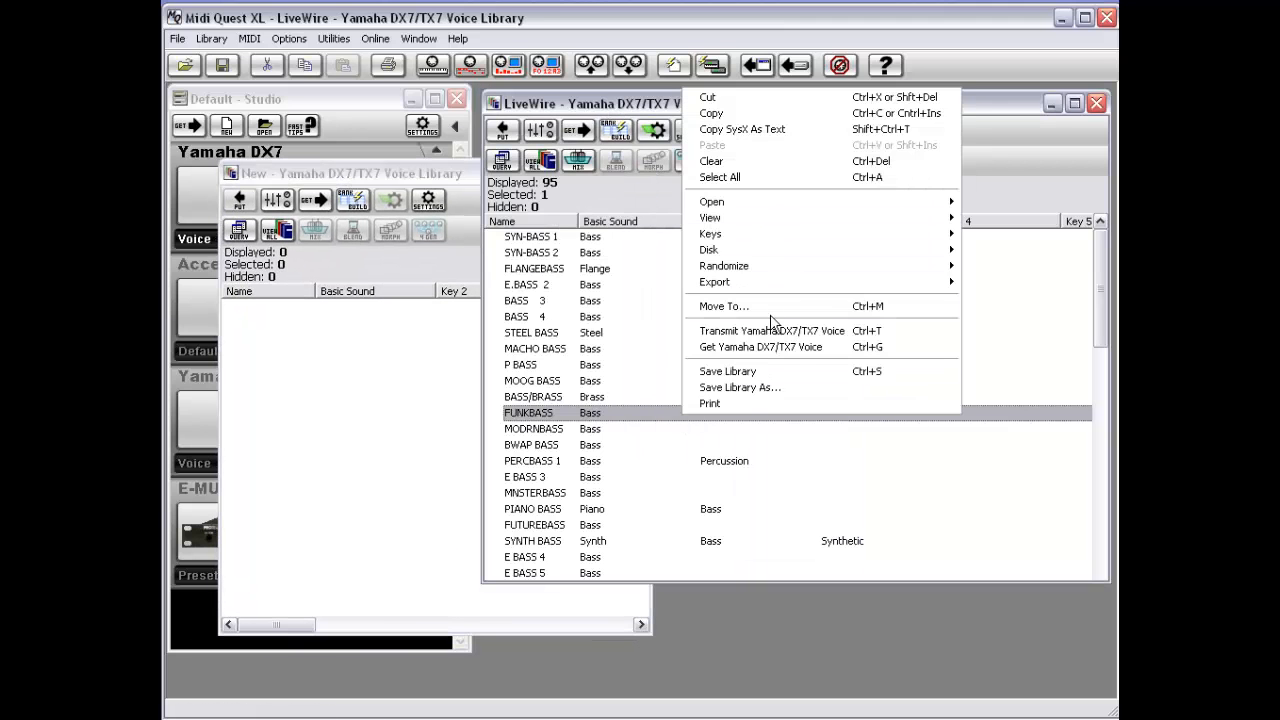
pyautogui.click(724, 306)
pyautogui.moveTo(357, 146); pyautogui.dragTo(474, 170)
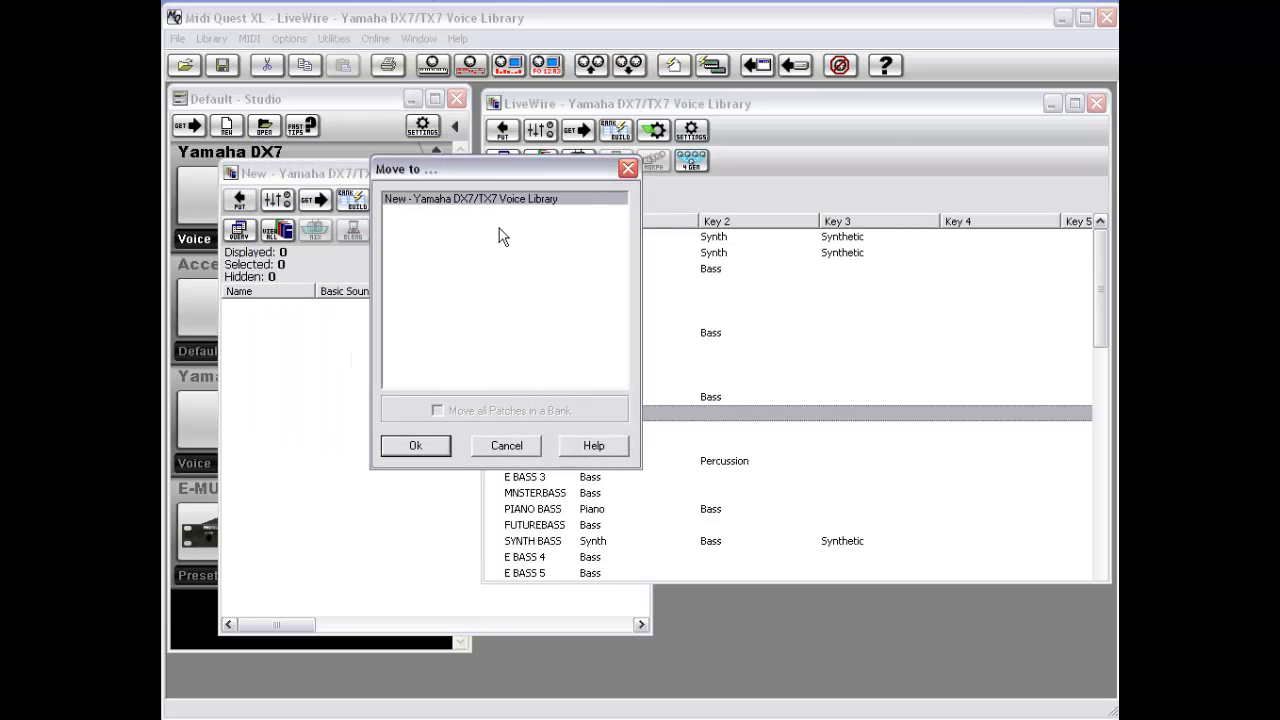
pyautogui.click(423, 446)
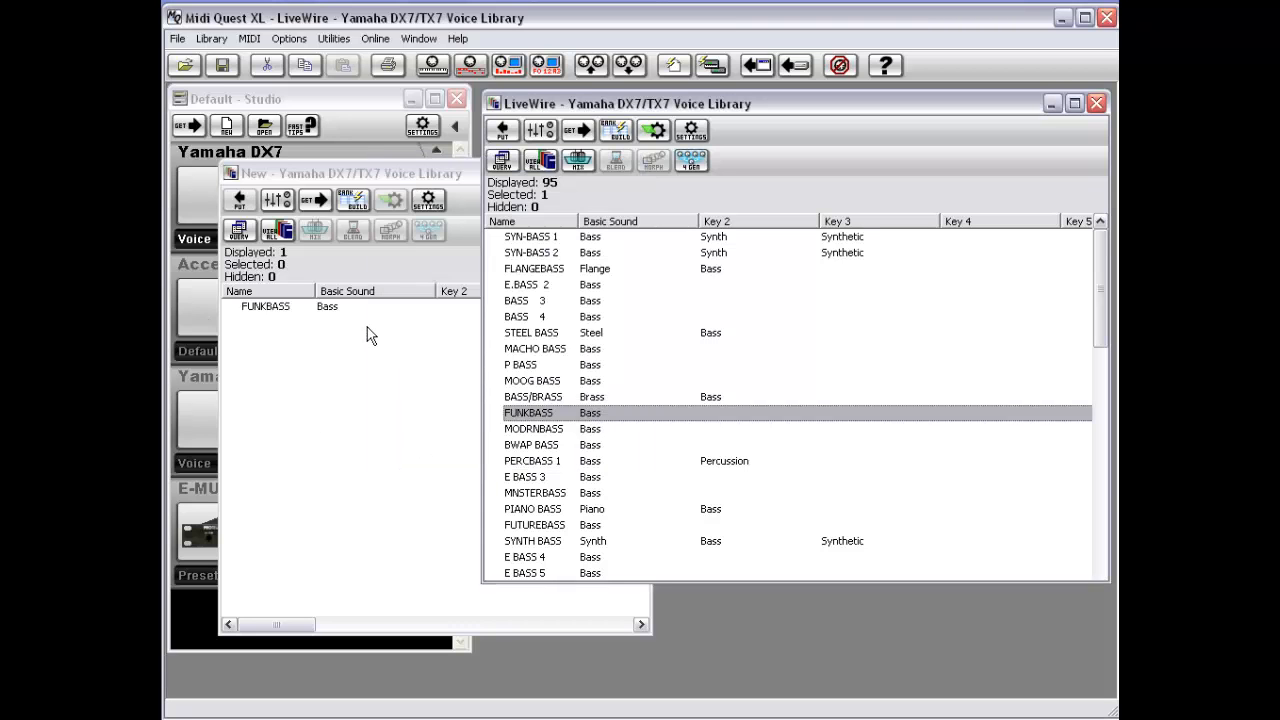
# Step: Examine the Move To dialog for FUNKBASS without moving anything, and review the library commands available for P BASS
pyautogui.rightClick(714, 416)
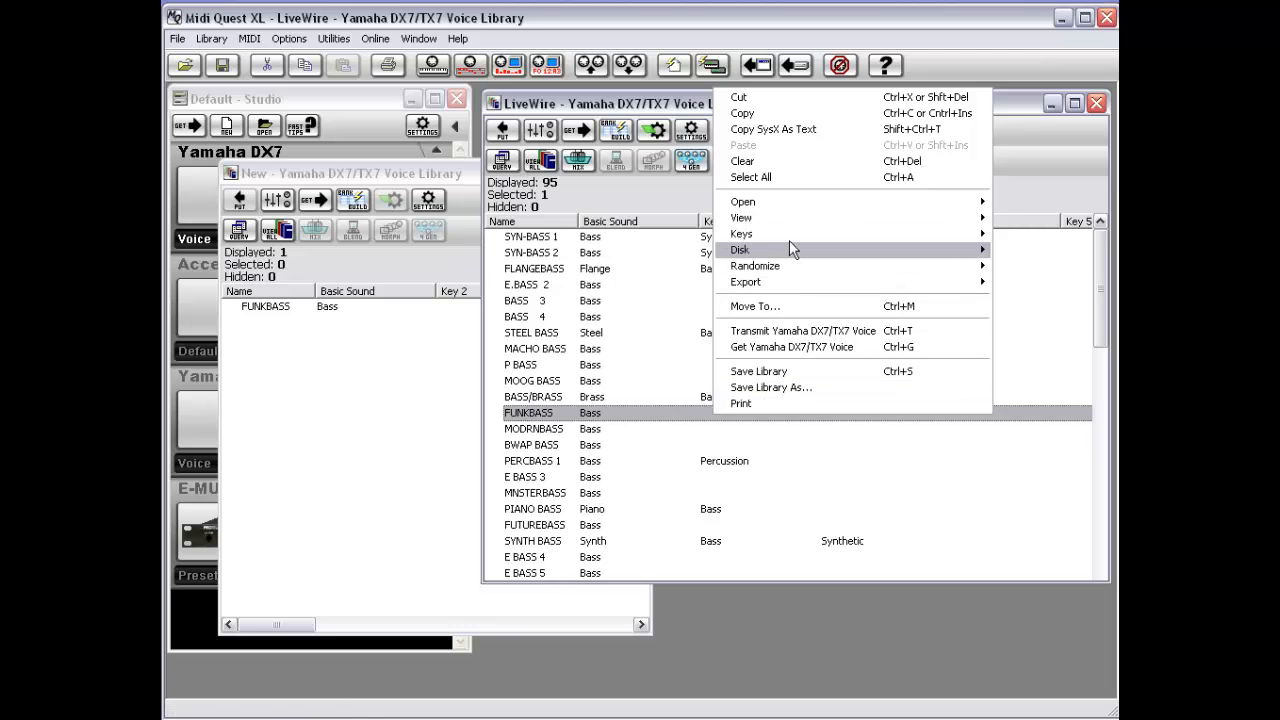
pyautogui.click(787, 305)
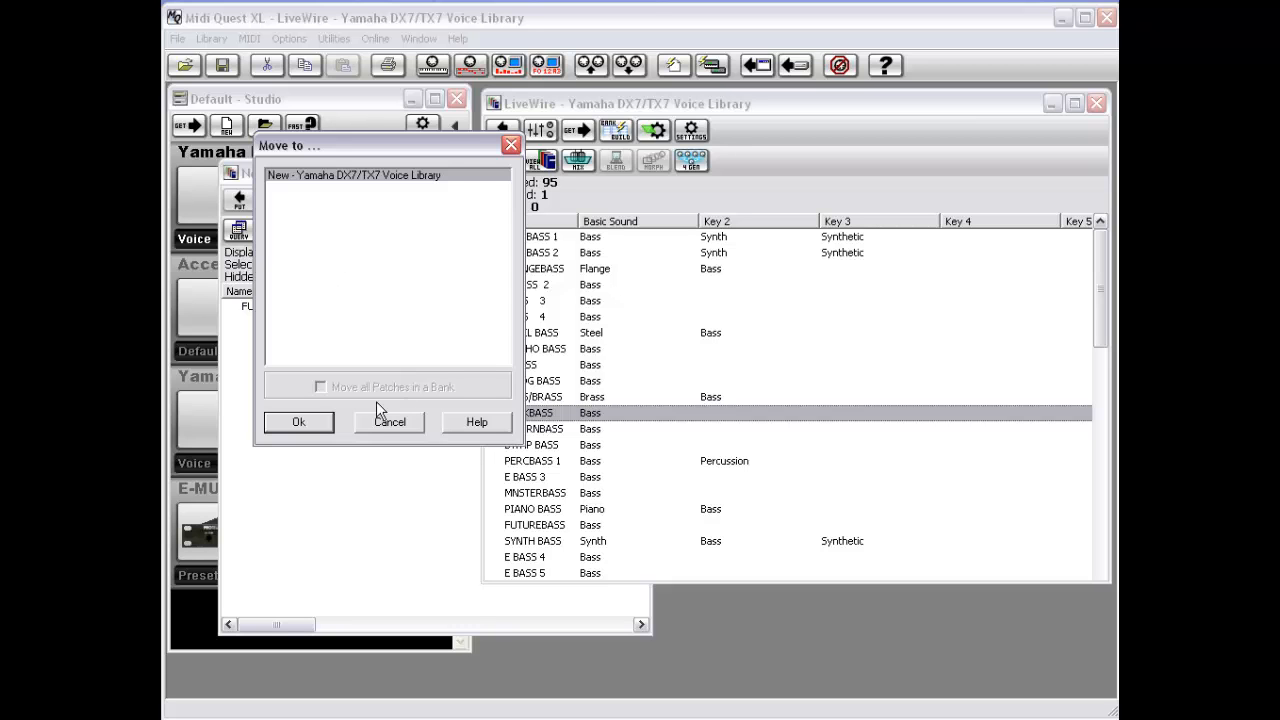
pyautogui.click(391, 422)
pyautogui.rightClick(596, 366)
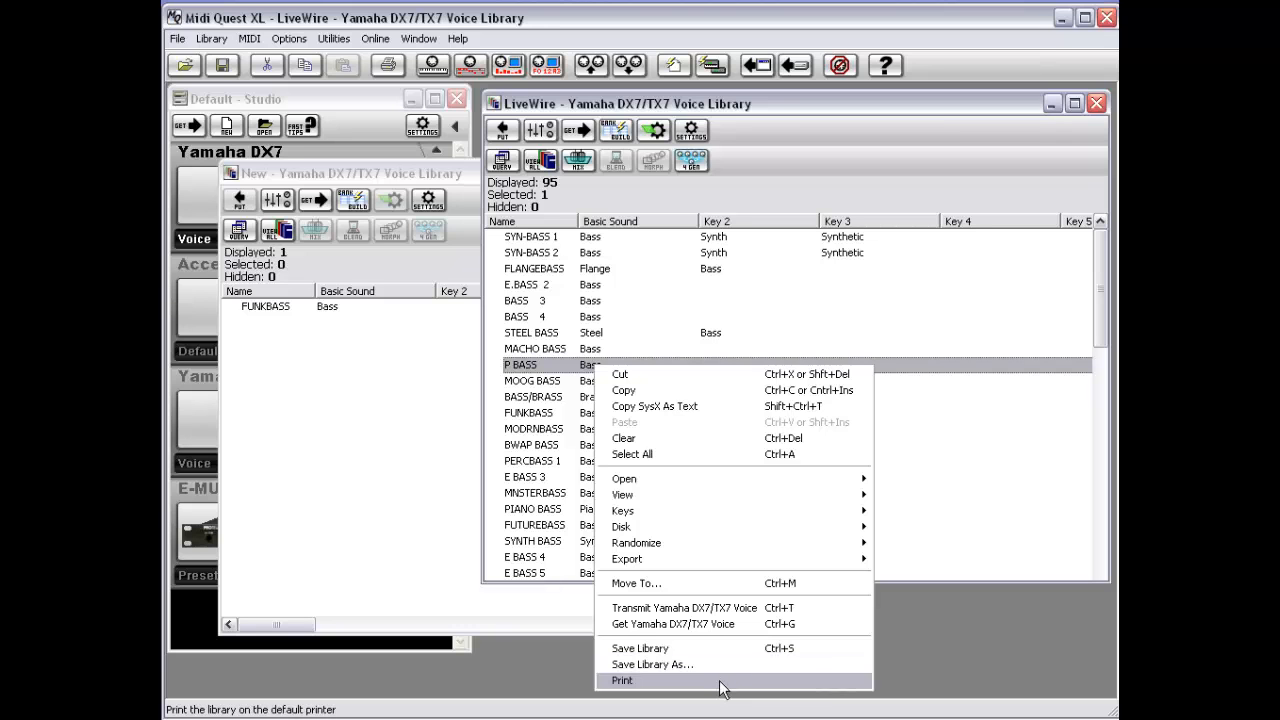
pyautogui.click(768, 183)
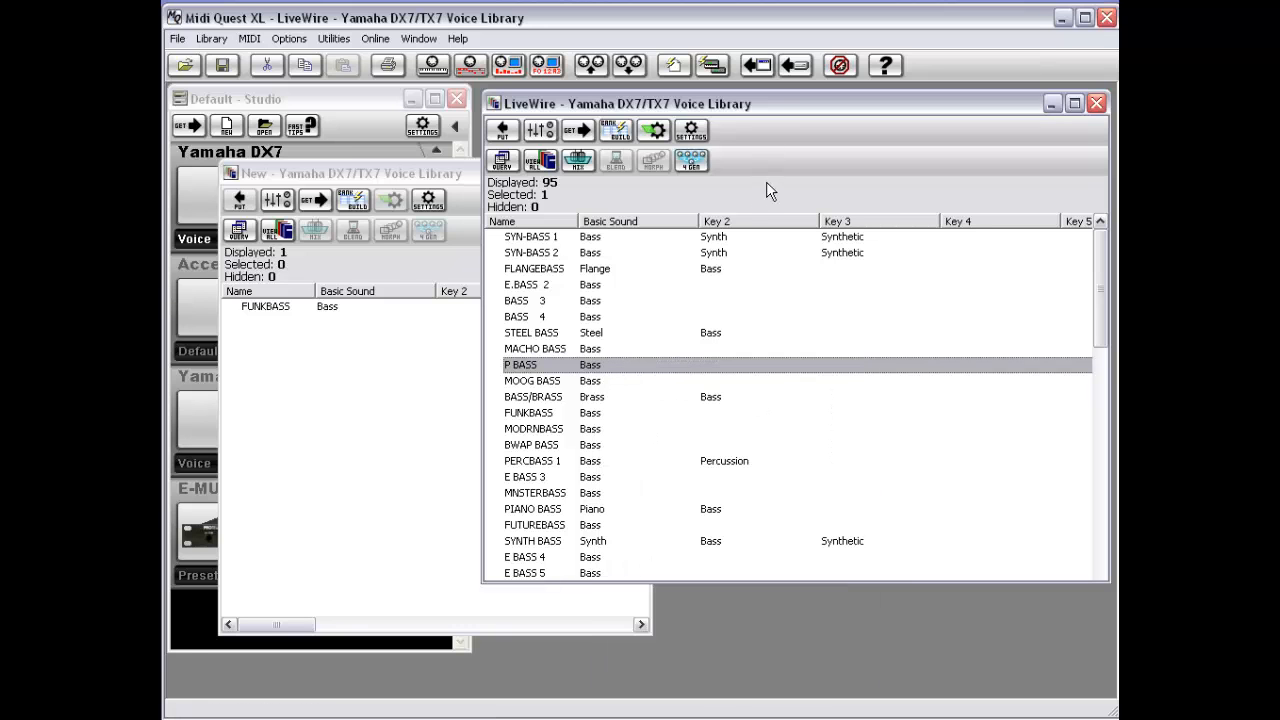